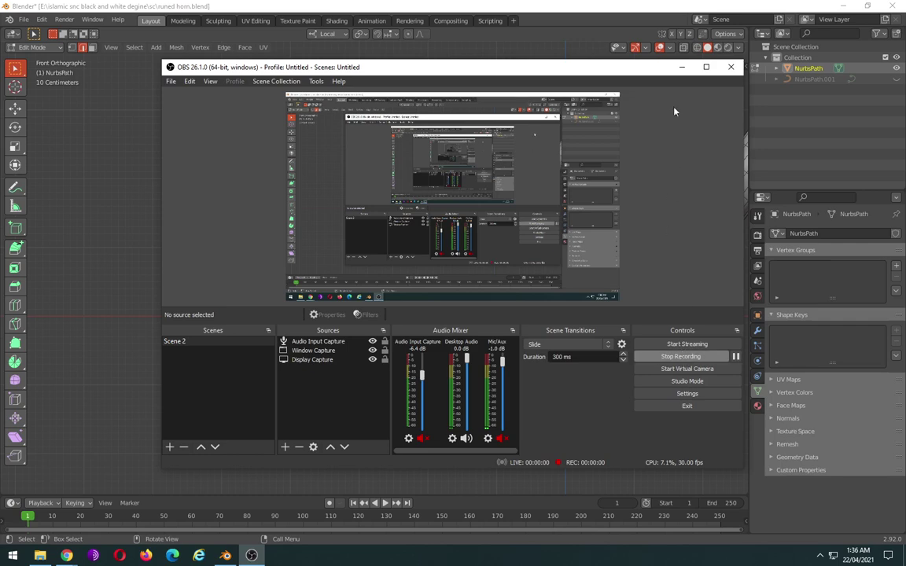
# - Switch to Object Mode and add a torus at the 3D cursor above the horn
pyautogui.click(681, 67)
pyautogui.scroll(2, 420, 292)
pyautogui.press('Tab')
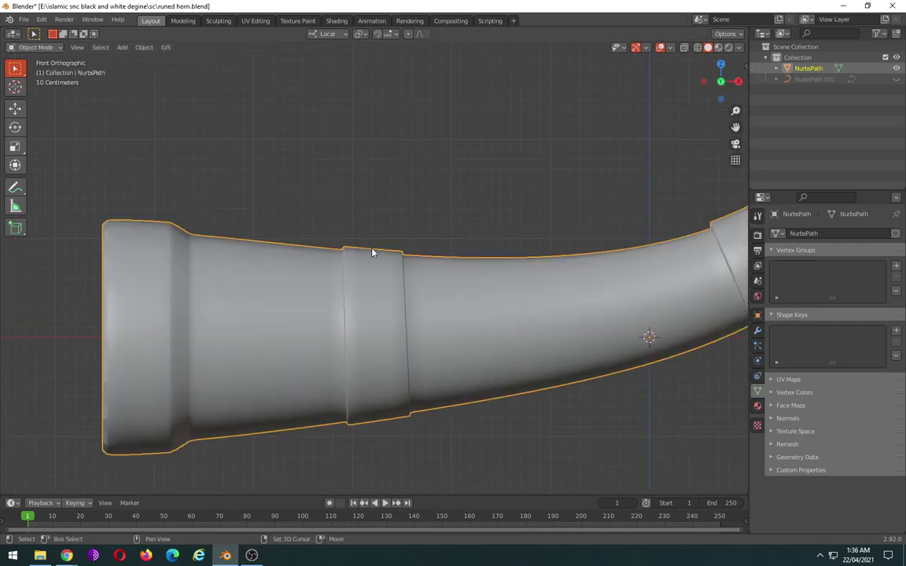
pyautogui.hotkey('shift', 'a')
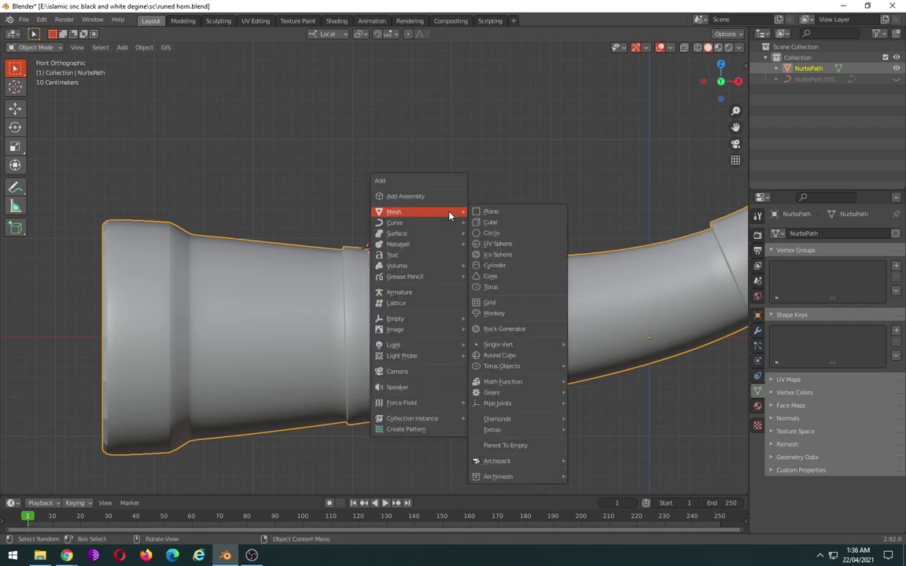
pyautogui.click(491, 286)
# - Select only the torus, rotate it 90° on X to stand upright, and start shrinking it
pyautogui.keyDown('alt'); pyautogui.click(489, 236); pyautogui.keyUp('alt')
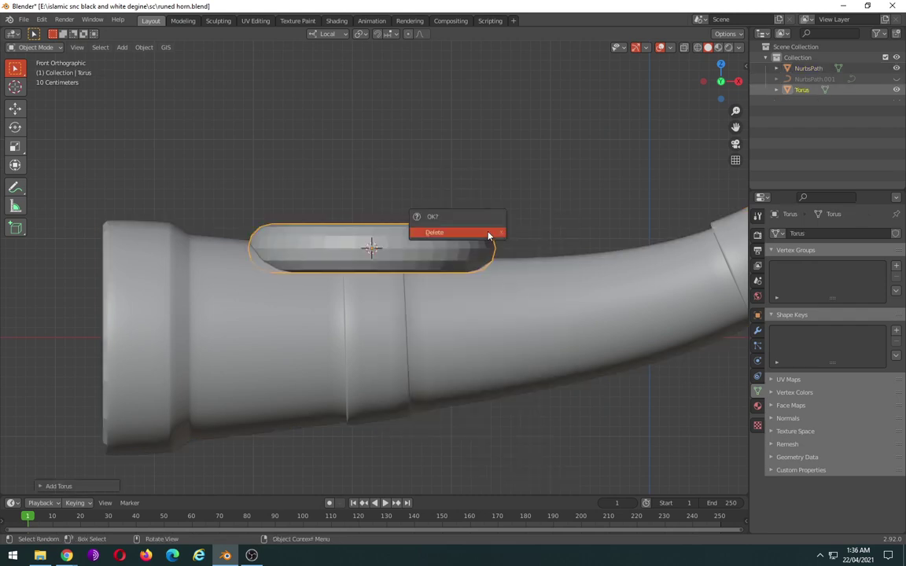
pyautogui.click(489, 236)
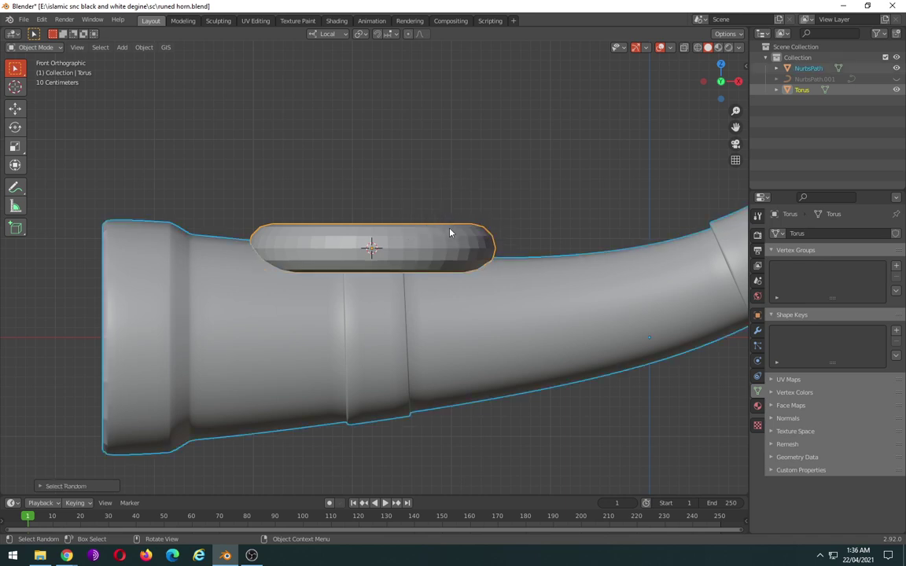
pyautogui.click(519, 182)
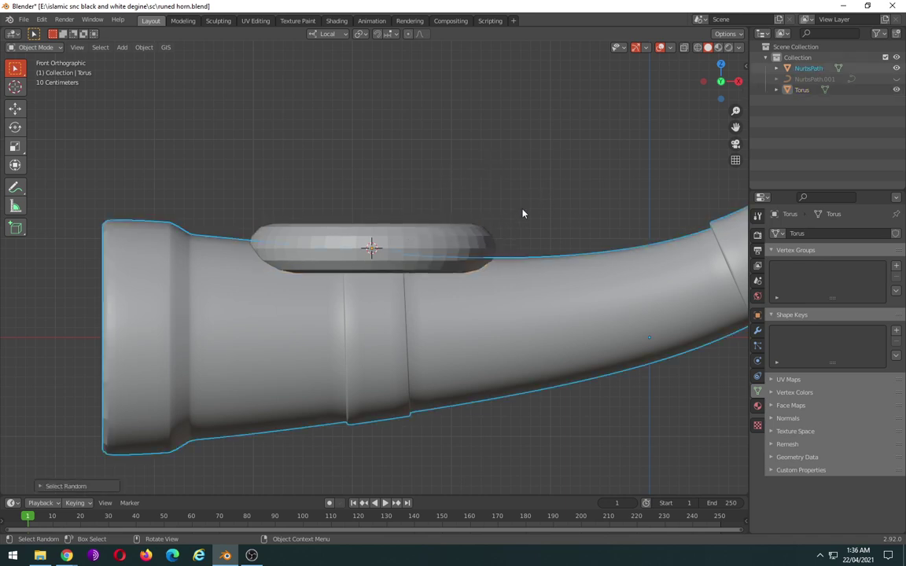
pyautogui.click(435, 241)
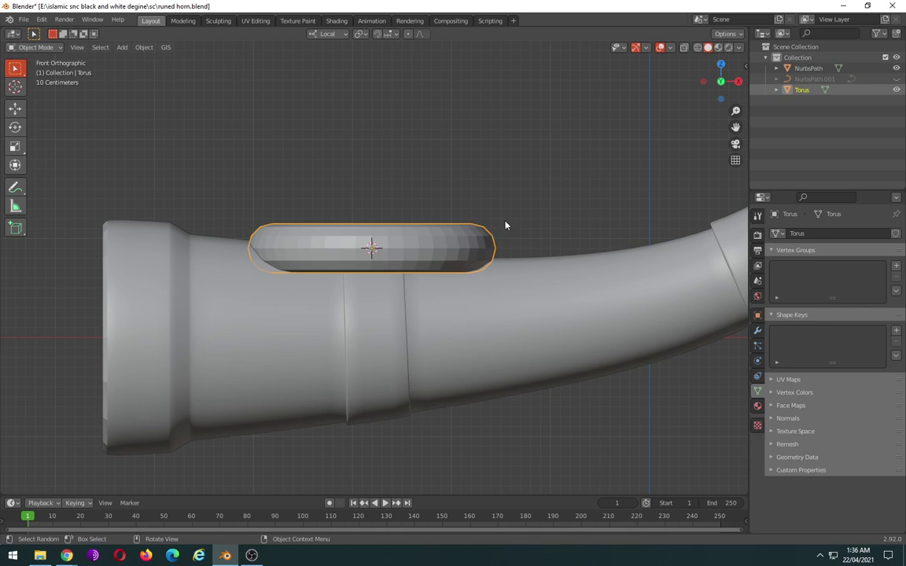
pyautogui.press('r')
pyautogui.write('x')
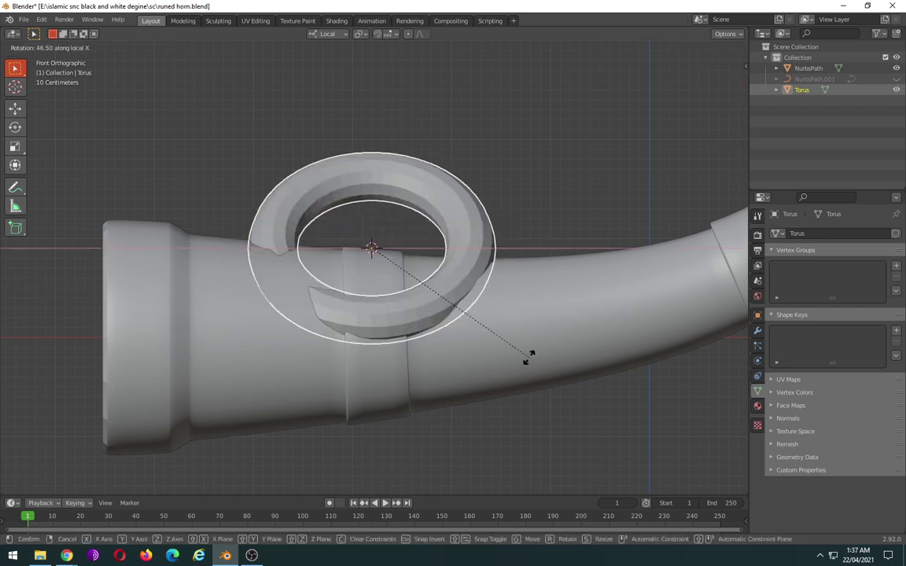
pyautogui.write('90')
pyautogui.press('Return')
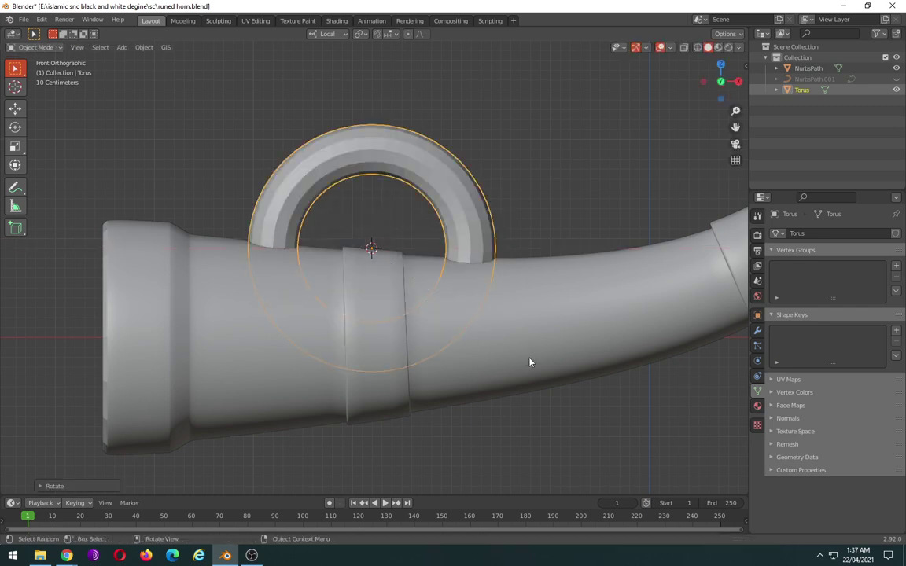
pyautogui.press('s')
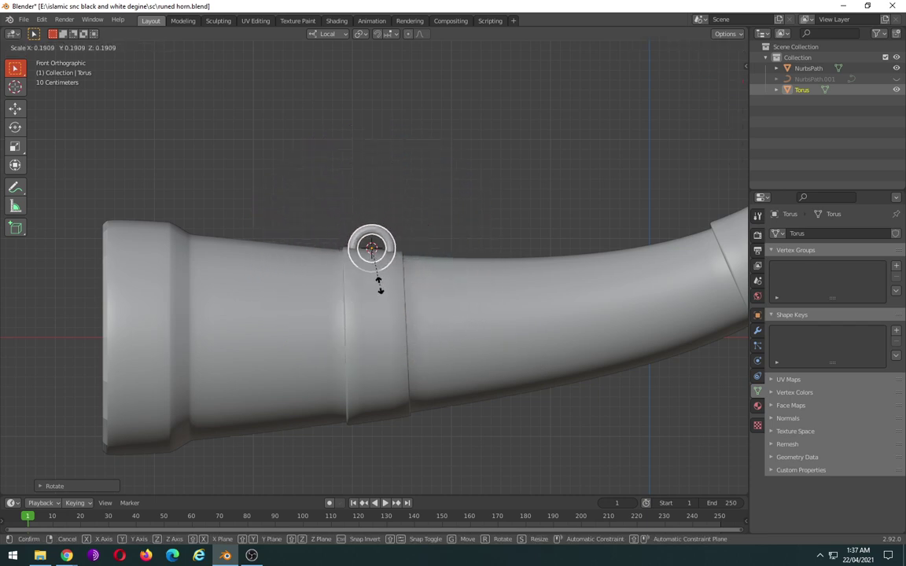
# - Confirm the small torus size, then enlarge it slightly on the horn's band
pyautogui.click(380, 290)
pyautogui.press('KP_7')
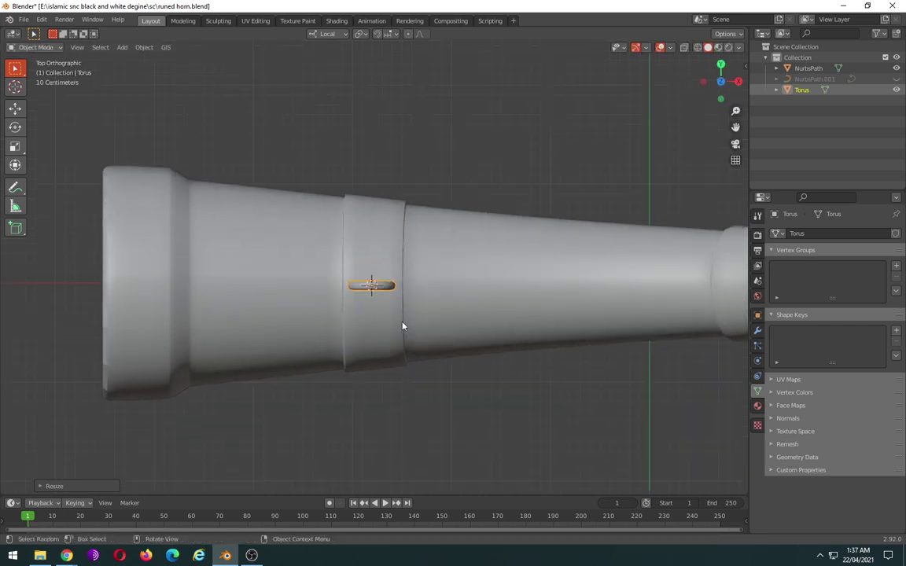
pyautogui.scroll(5, 403, 325)
pyautogui.scroll(1, 403, 325)
pyautogui.press('Tab')
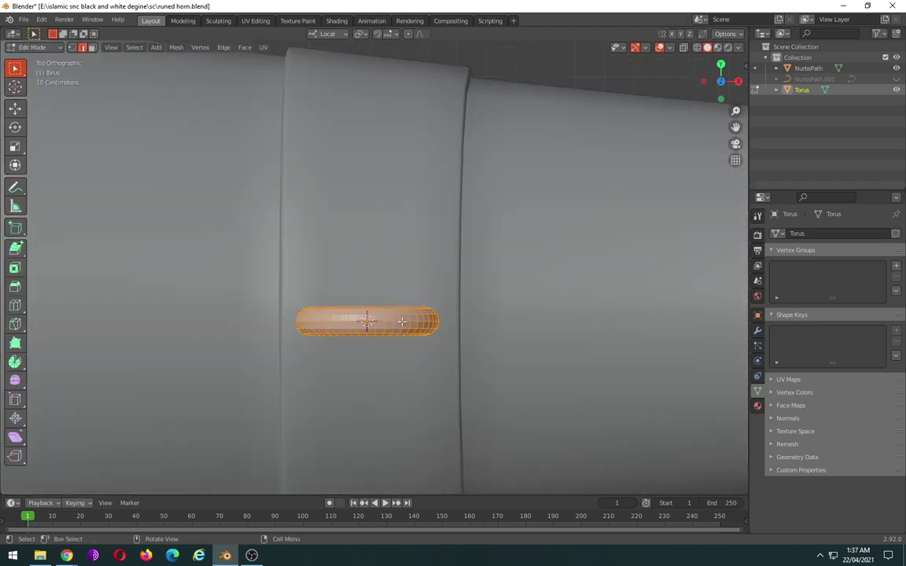
pyautogui.press('Tab')
pyautogui.moveTo(402, 322); pyautogui.dragTo(606, 243, button='middle')
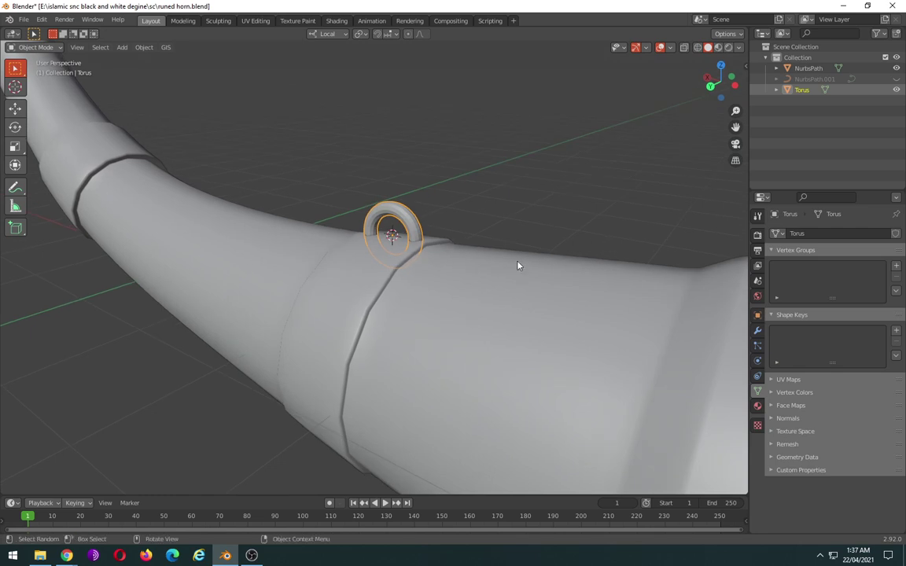
pyautogui.scroll(3, 517, 263)
pyautogui.moveTo(488, 278); pyautogui.dragTo(556, 281, button='middle')
pyautogui.press('s')
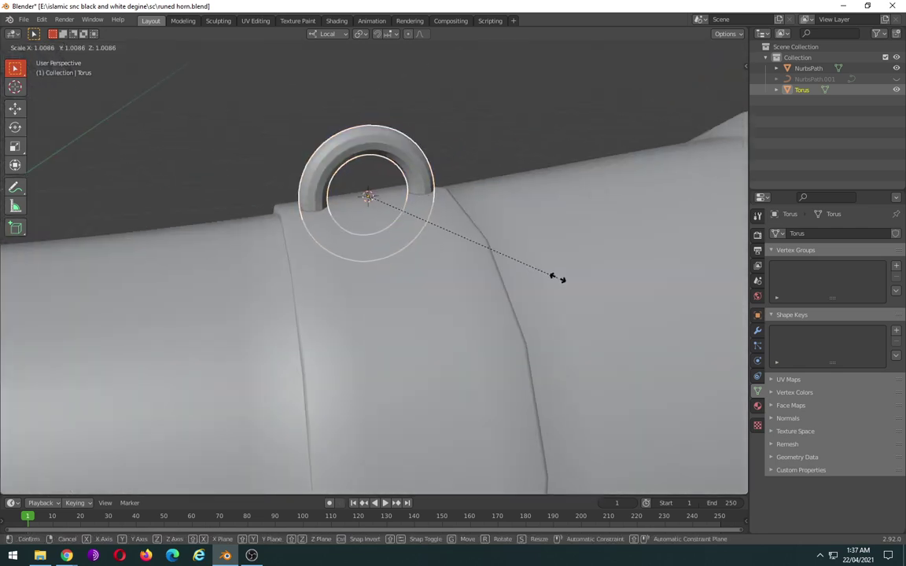
pyautogui.click(589, 283)
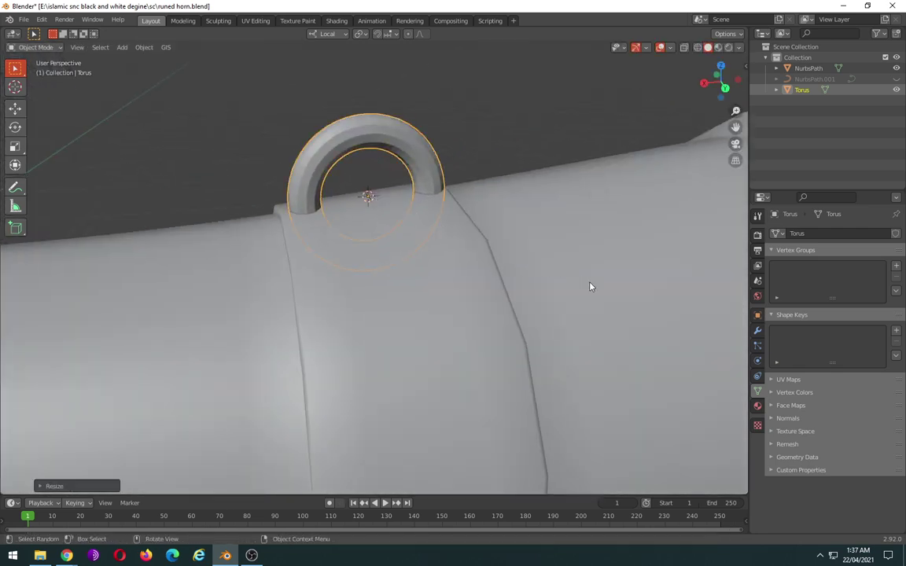
# - In Edit Mode with wireframe front view, box-select the torus's lower half and delete its faces
pyautogui.press('Tab')
pyautogui.moveTo(489, 262)
pyautogui.mouseDown(button='middle')
pyautogui.moveTo(508, 272)
pyautogui.moveTo(308, 293)
pyautogui.moveTo(348, 294)
pyautogui.mouseUp(button='middle')
pyautogui.hotkey('shift', 'z')
pyautogui.press('KP_1')
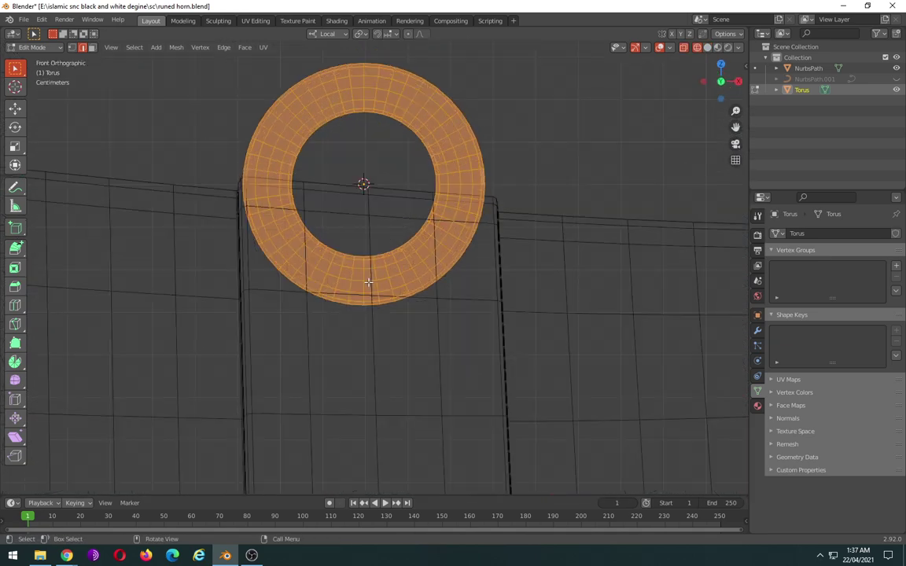
pyautogui.moveTo(555, 351); pyautogui.dragTo(154, 180)
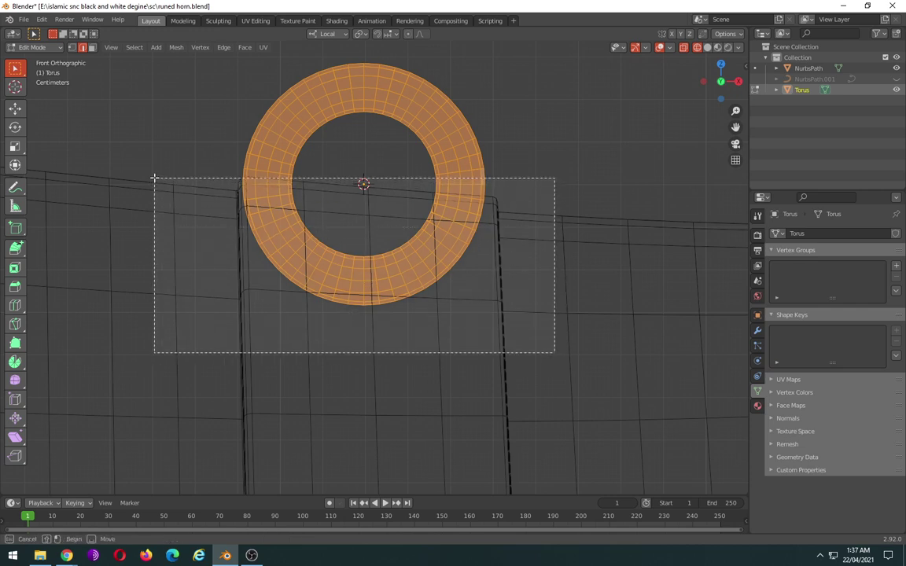
pyautogui.press('x')
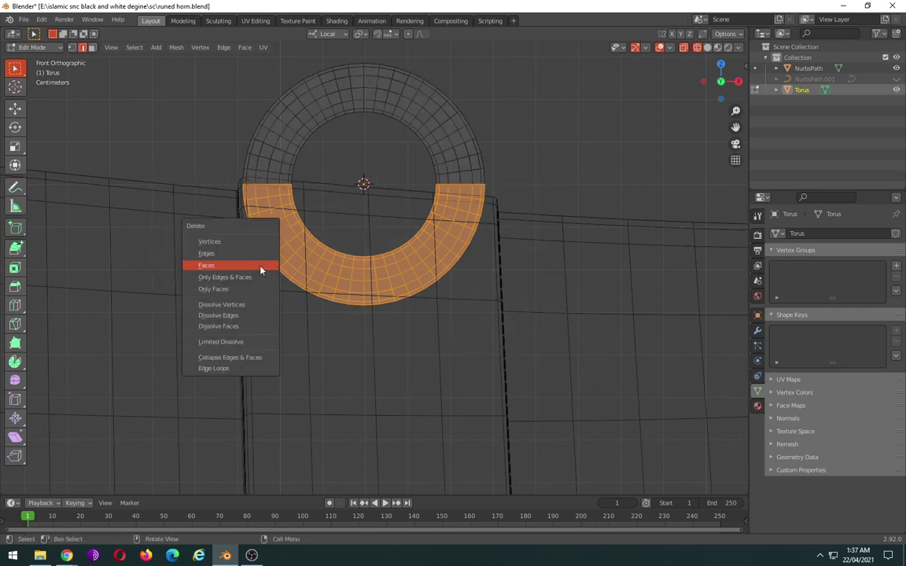
pyautogui.click(262, 271)
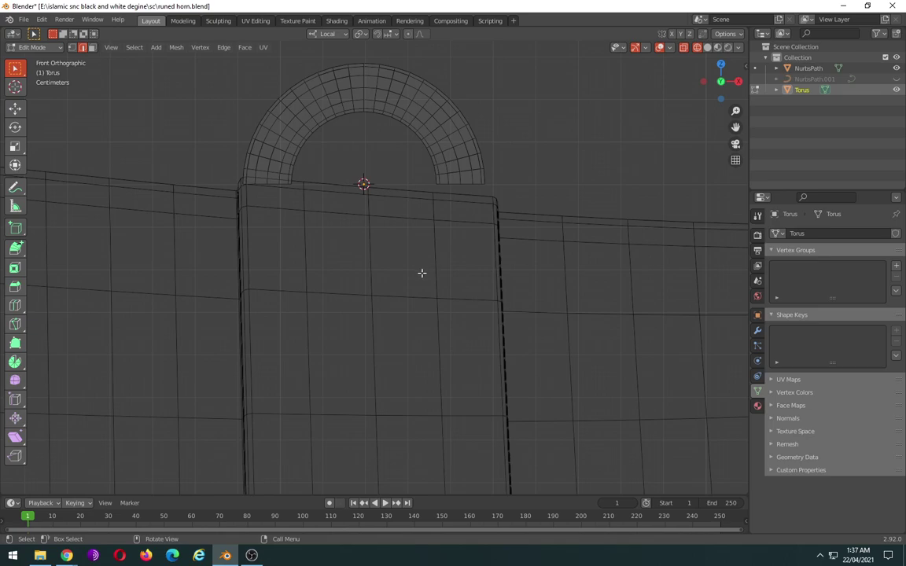
pyautogui.scroll(2, 421, 273)
# - Inspect the half-ring arch in solid, see-through and material preview shading
pyautogui.moveTo(417, 271)
pyautogui.mouseDown(button='middle')
pyautogui.moveTo(467, 317)
pyautogui.moveTo(531, 312)
pyautogui.moveTo(424, 298)
pyautogui.moveTo(226, 308)
pyautogui.moveTo(247, 290)
pyautogui.moveTo(430, 295)
pyautogui.moveTo(303, 300)
pyautogui.mouseUp(button='middle')
pyautogui.hotkey('shift', 'z')
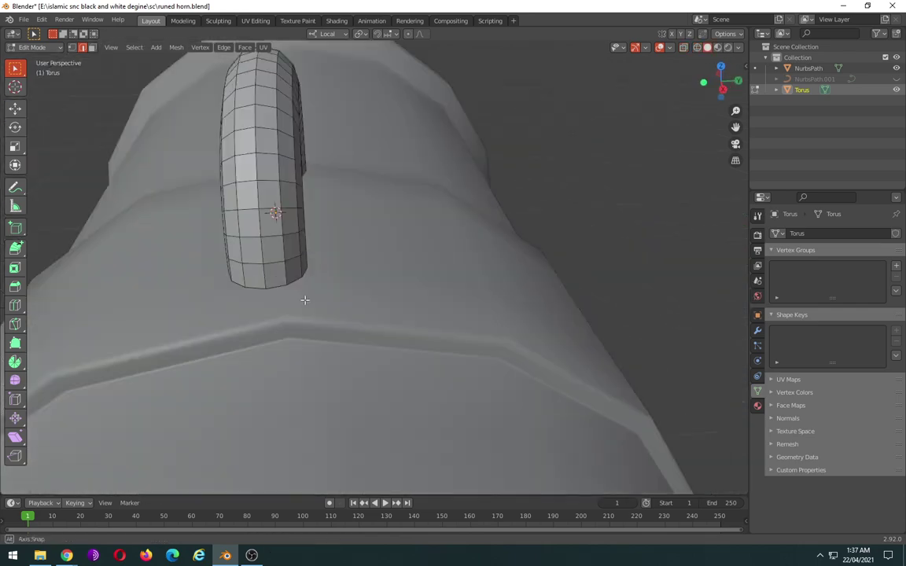
pyautogui.hotkey('shift', 'z')
pyautogui.hotkey('shift', 'z')
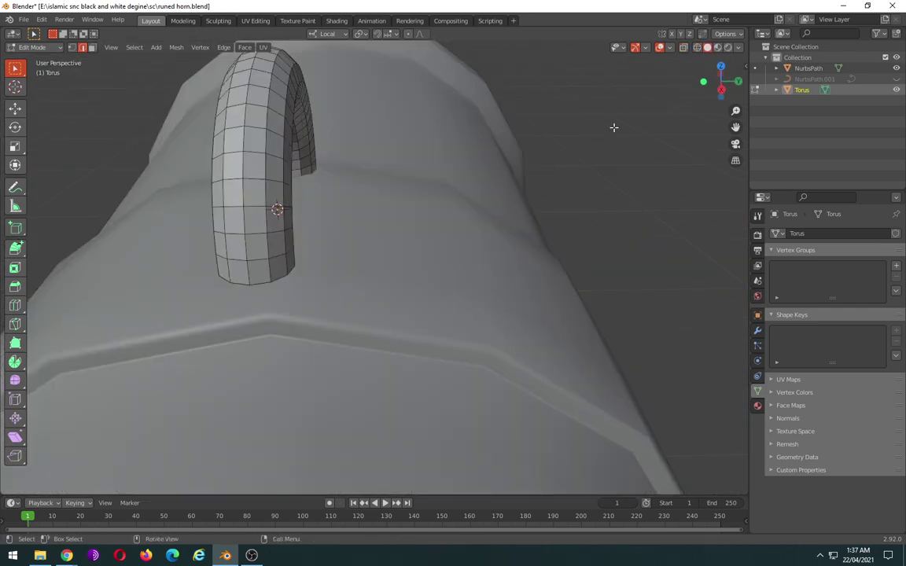
pyautogui.click(717, 48)
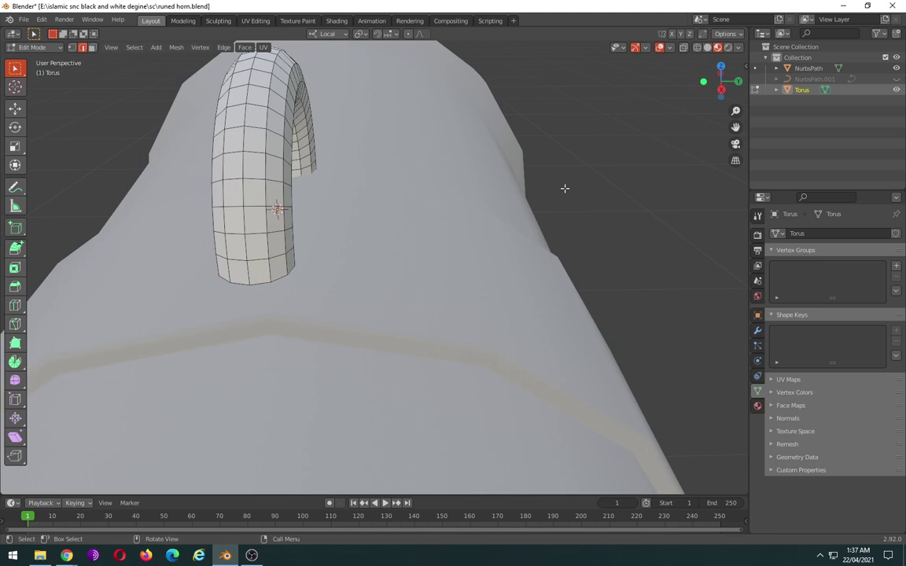
pyautogui.click(708, 48)
pyautogui.moveTo(486, 238); pyautogui.dragTo(404, 233, button='middle')
# - Return to Object Mode and delete the half-ring torus object from the horn
pyautogui.press('Tab')
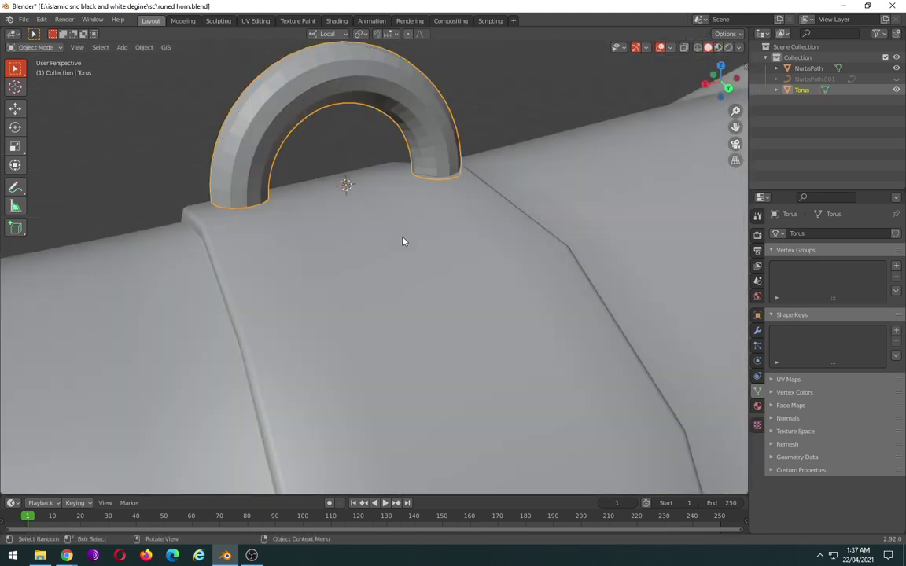
pyautogui.press('Tab')
pyautogui.press('Tab')
pyautogui.moveTo(404, 247); pyautogui.dragTo(568, 245, button='middle')
pyautogui.press('Tab')
pyautogui.moveTo(475, 269)
pyautogui.mouseDown(button='middle')
pyautogui.moveTo(491, 288)
pyautogui.moveTo(530, 274)
pyautogui.mouseUp(button='middle')
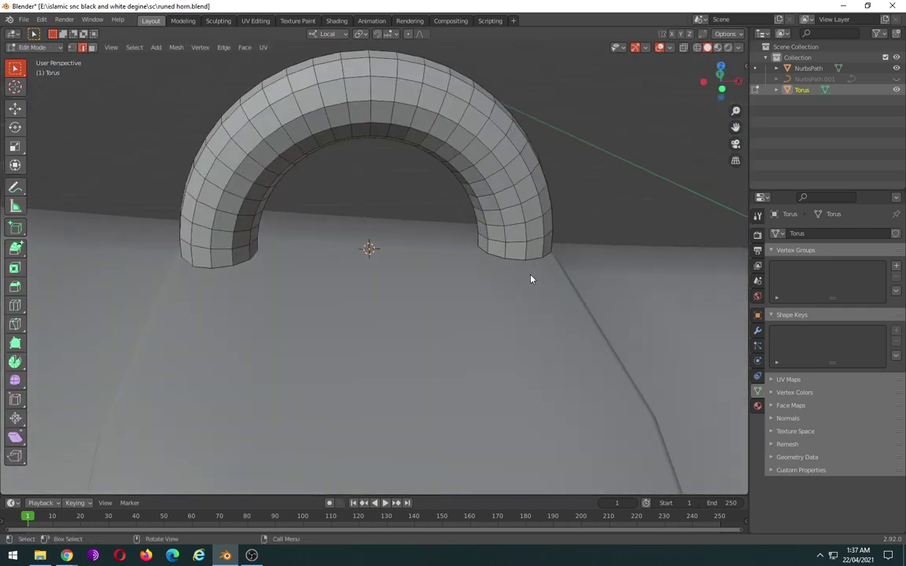
pyautogui.press('Tab')
pyautogui.press('Delete')
pyautogui.press('KP_1')
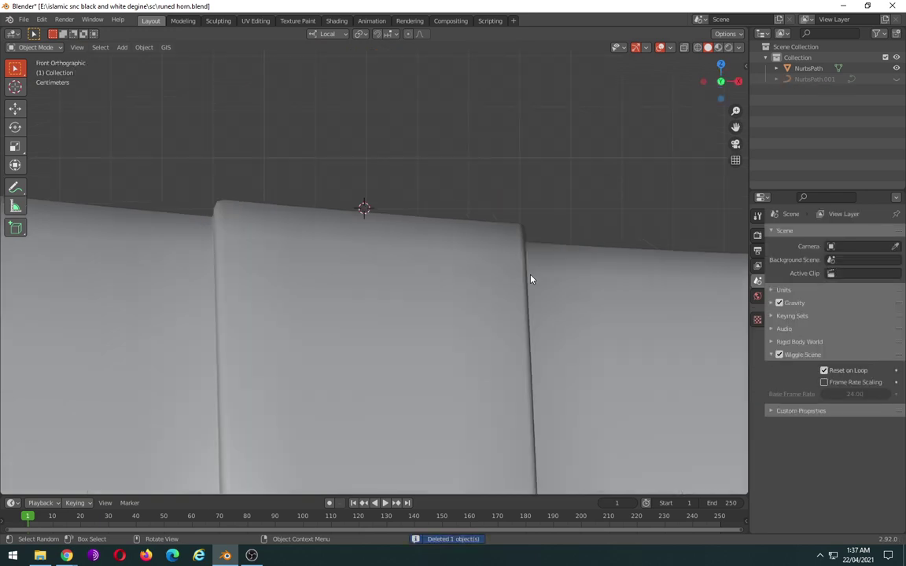
# - Add a new torus at the 3D cursor over the horn's band
pyautogui.scroll(-5, 531, 279)
pyautogui.hotkey('shift', 'a')
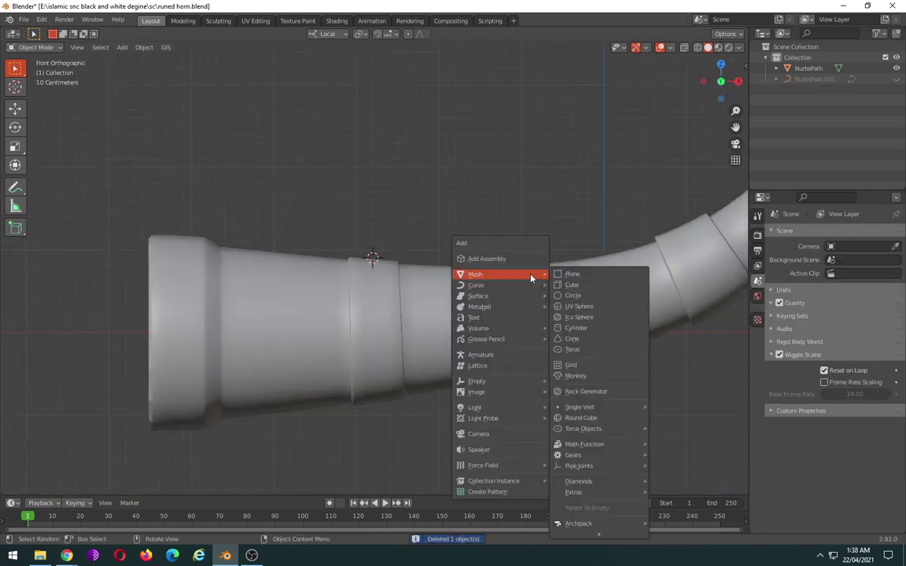
pyautogui.click(583, 350)
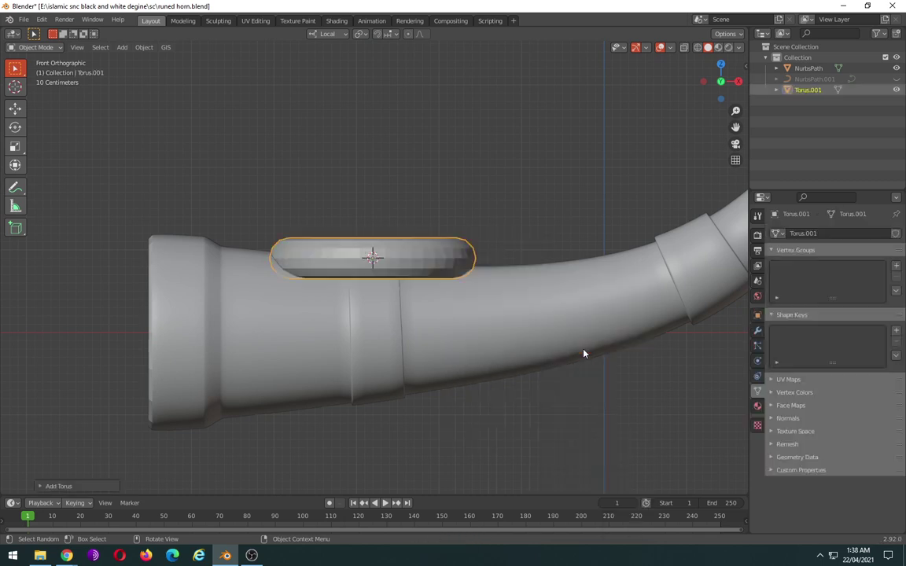
# - In the Add Torus panel, set Major Segments to 8 and Minor Segments to 6
pyautogui.click(58, 486)
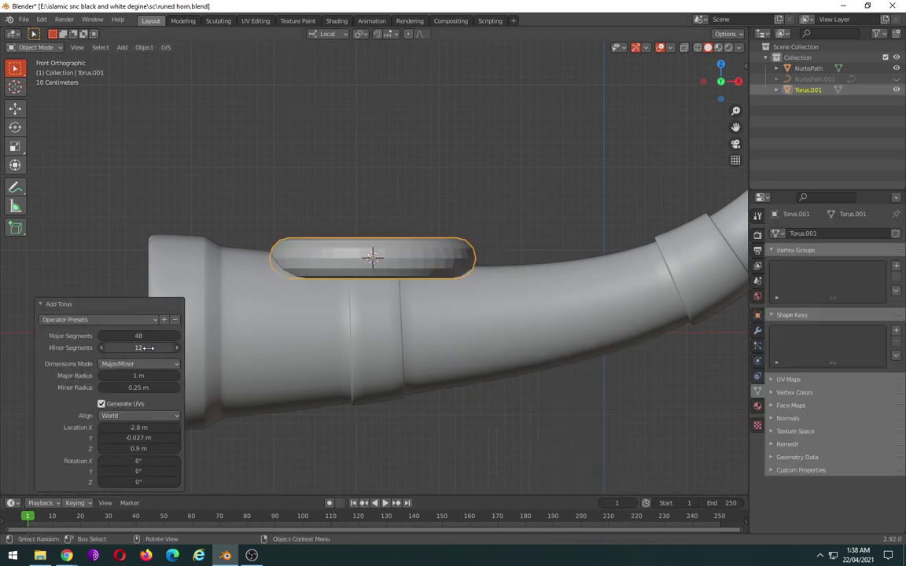
pyautogui.click(100, 348)
pyautogui.click(100, 348)
pyautogui.click(100, 347)
pyautogui.click(100, 347)
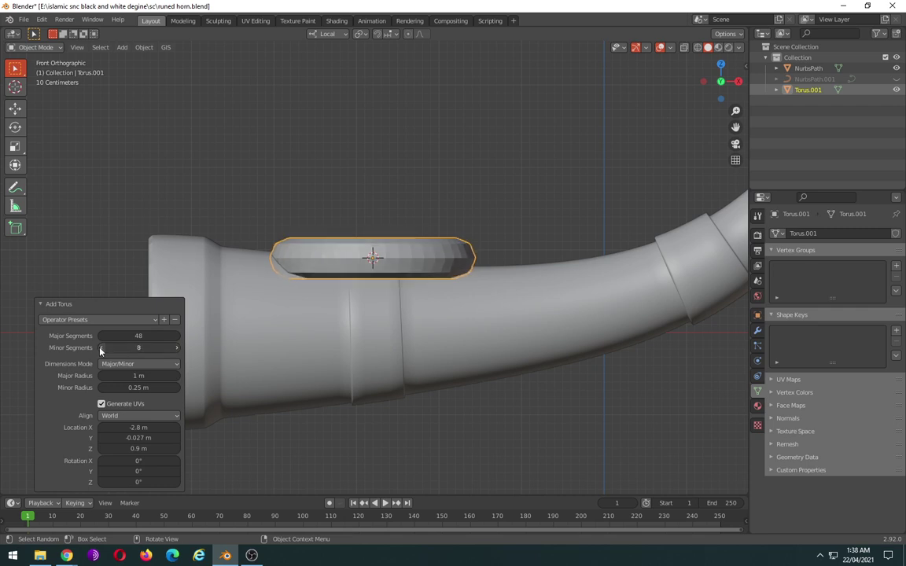
pyautogui.click(100, 348)
pyautogui.click(100, 348)
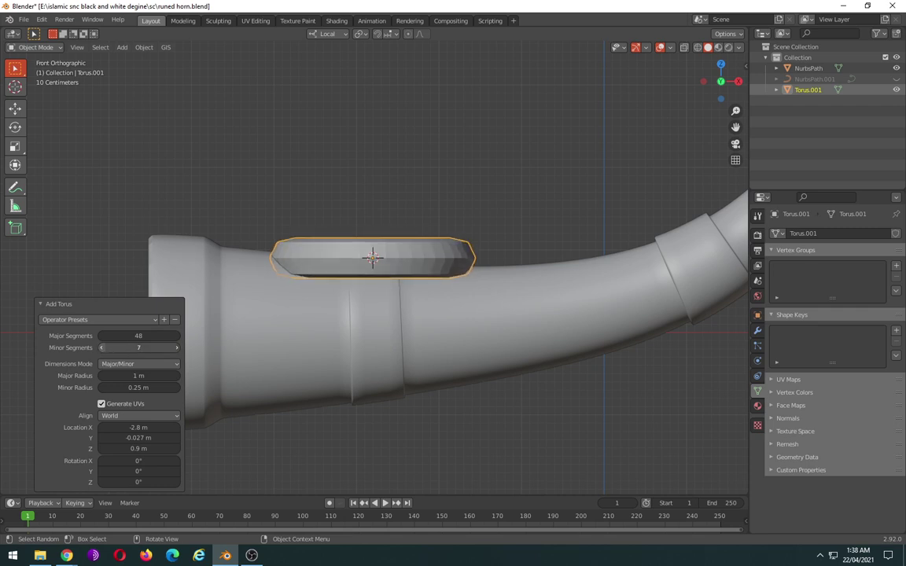
pyautogui.click(176, 347)
pyautogui.moveTo(449, 294)
pyautogui.mouseDown(button='middle')
pyautogui.moveTo(463, 358)
pyautogui.moveTo(473, 347)
pyautogui.mouseUp(button='middle')
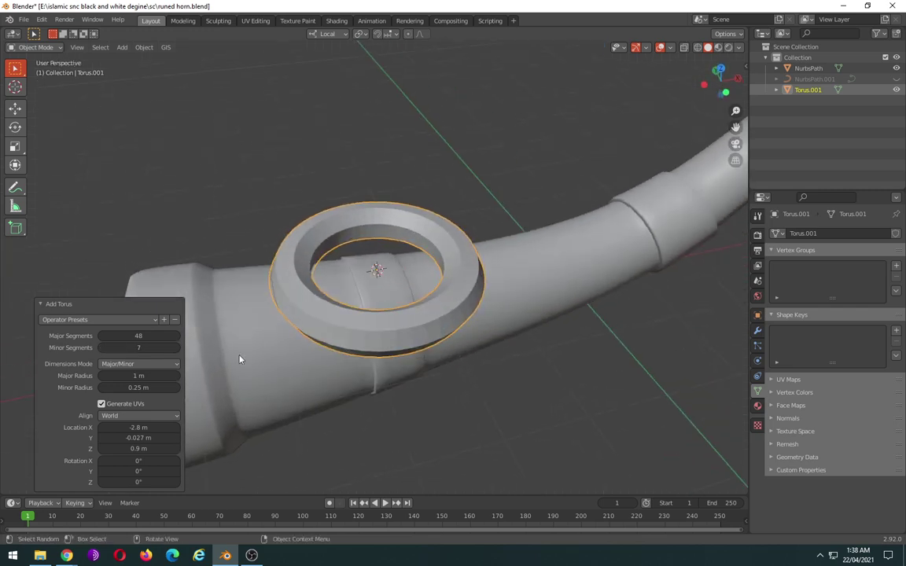
pyautogui.moveTo(139, 336)
pyautogui.mouseDown()
pyautogui.moveTo(118, 336)
pyautogui.moveTo(148, 336)
pyautogui.moveTo(134, 336)
pyautogui.mouseUp()
pyautogui.write('8')
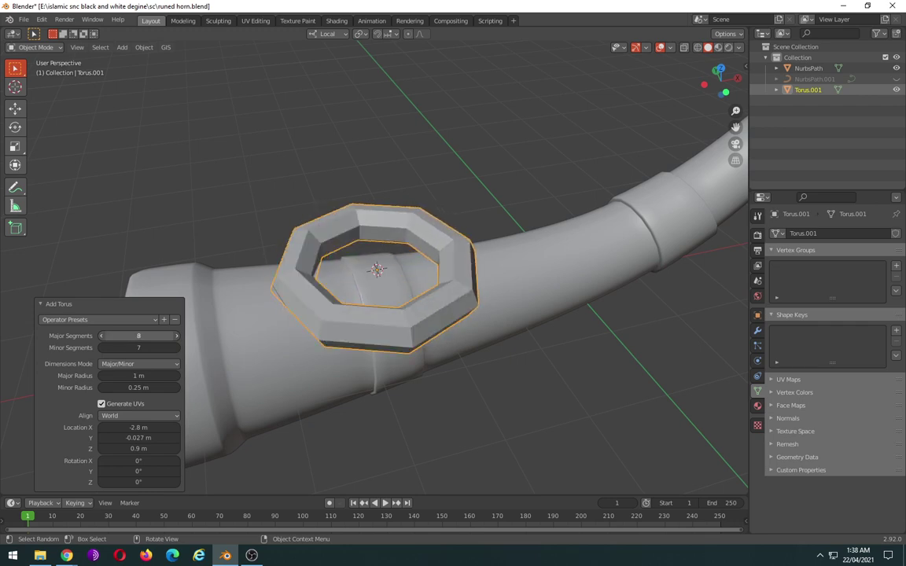
pyautogui.click(102, 349)
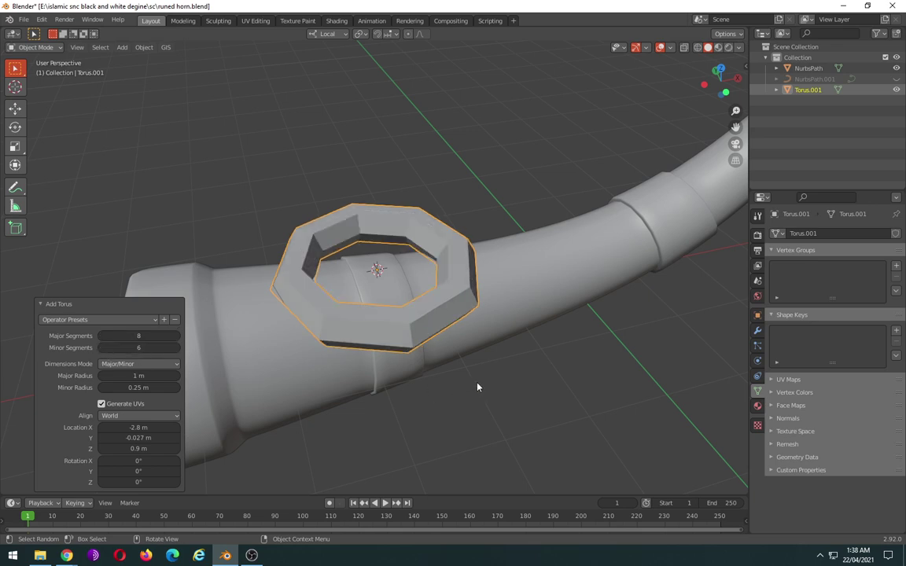
# - Rotate the torus 90° on X and scale it down to 0.214
pyautogui.write('rx')
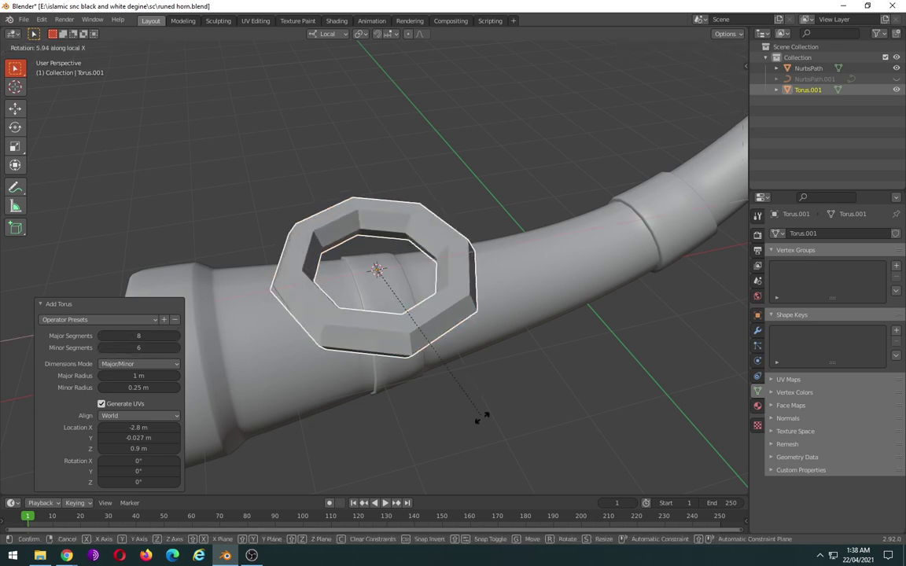
pyautogui.write('90')
pyautogui.press('Return')
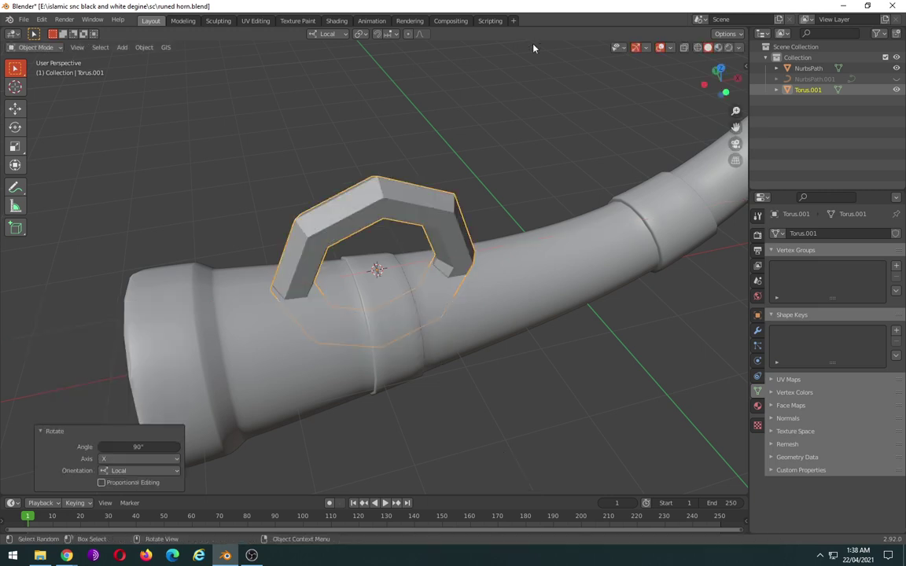
pyautogui.press('s')
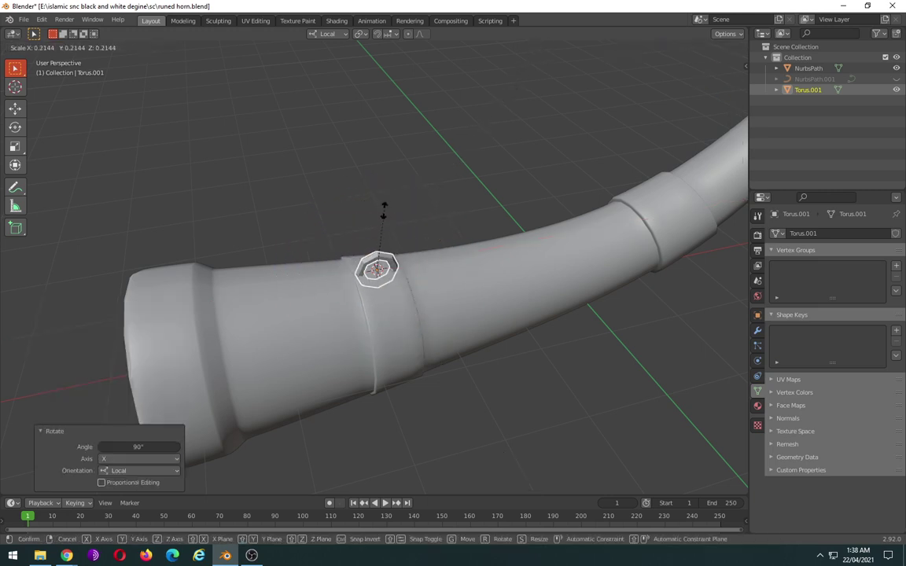
pyautogui.click(384, 208)
pyautogui.scroll(4, 404, 230)
pyautogui.scroll(7, 403, 228)
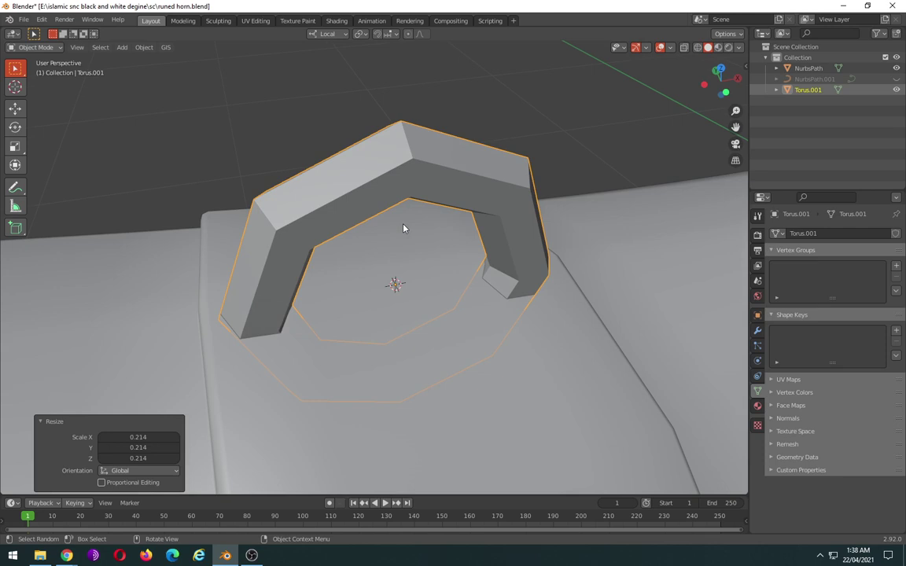
# - In wireframe Edit Mode, box-select the torus's lower faces including both side segments
pyautogui.moveTo(403, 228)
pyautogui.mouseDown(button='middle')
pyautogui.moveTo(399, 204)
pyautogui.moveTo(376, 189)
pyautogui.mouseUp(button='middle')
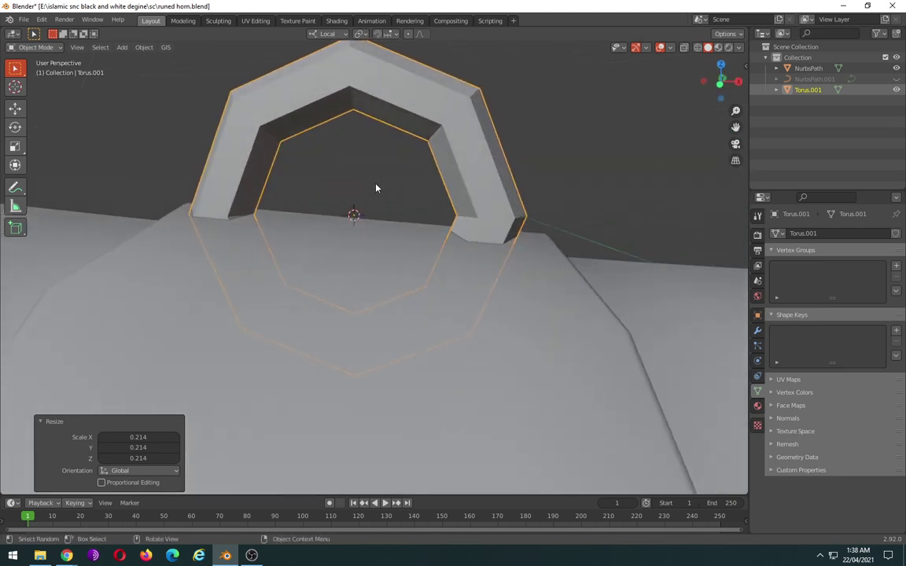
pyautogui.hotkey('shift', 'z')
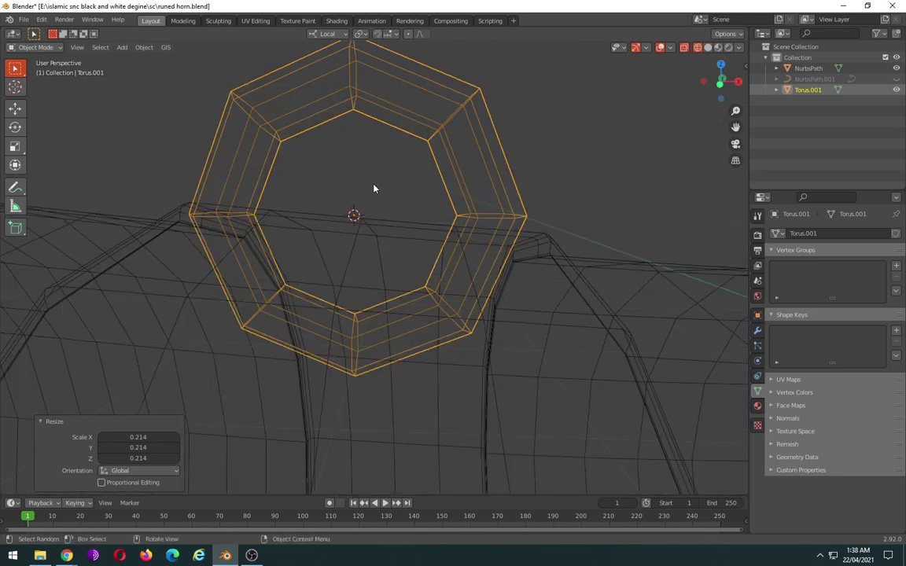
pyautogui.press('Tab')
pyautogui.moveTo(581, 387)
pyautogui.mouseDown()
pyautogui.moveTo(442, 376)
pyautogui.moveTo(176, 274)
pyautogui.mouseUp()
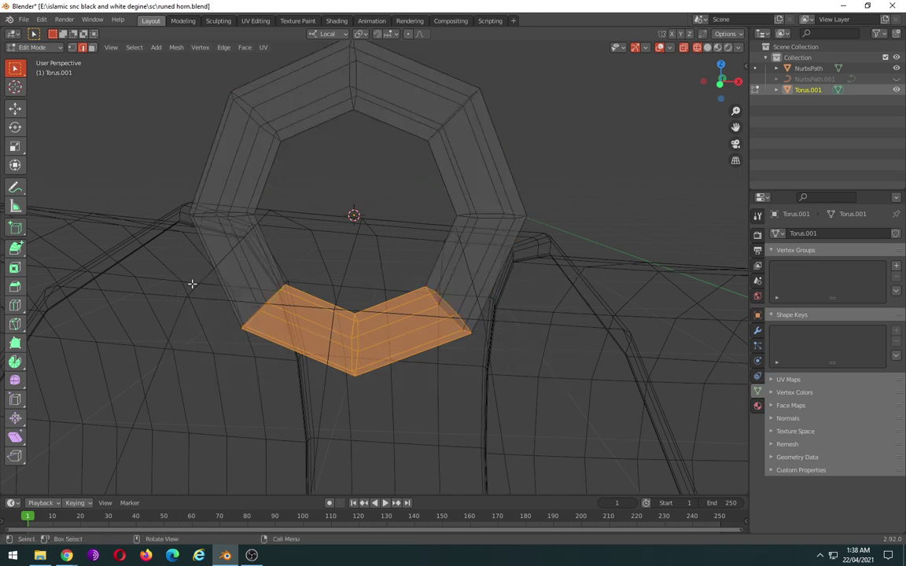
pyautogui.press('x')
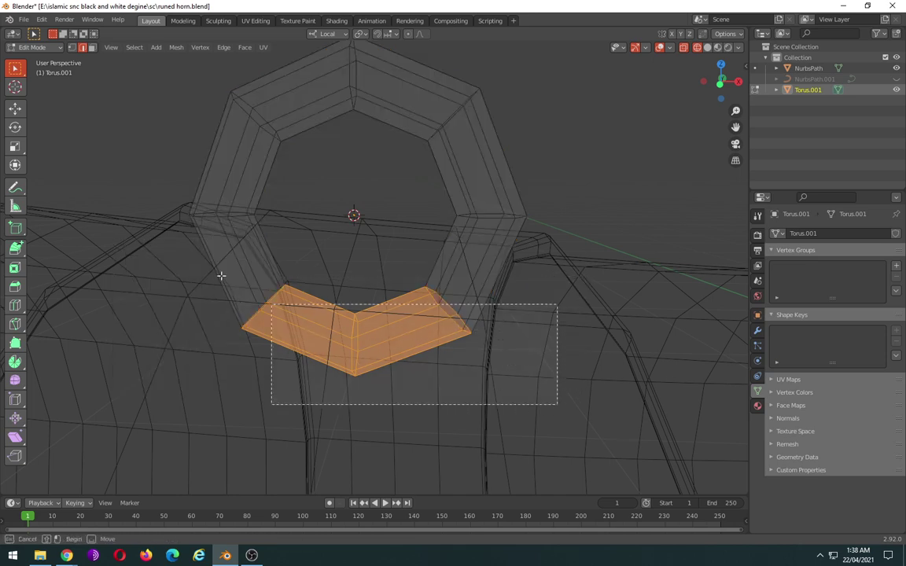
pyautogui.moveTo(556, 404); pyautogui.dragTo(127, 192)
# - Delete the selected lower faces, leaving only the octagonal upper arch
pyautogui.press('x')
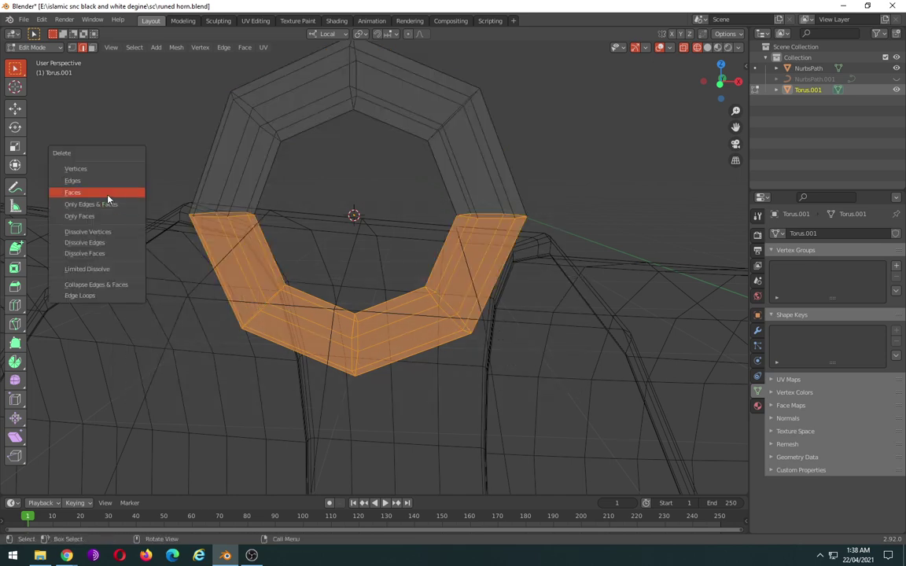
pyautogui.click(98, 192)
pyautogui.moveTo(441, 264)
pyautogui.mouseDown(button='middle')
pyautogui.moveTo(512, 299)
pyautogui.moveTo(404, 279)
pyautogui.moveTo(305, 281)
pyautogui.moveTo(356, 277)
pyautogui.moveTo(495, 304)
pyautogui.mouseUp(button='middle')
# - Back in Object Mode, start moving the arch constrained to global Y
pyautogui.press('Tab')
pyautogui.press('g')
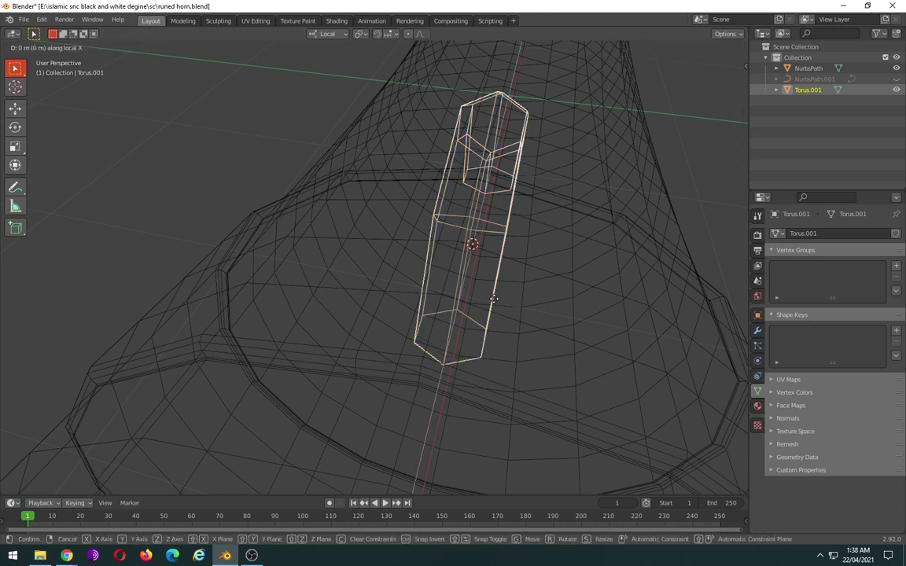
pyautogui.press('x')
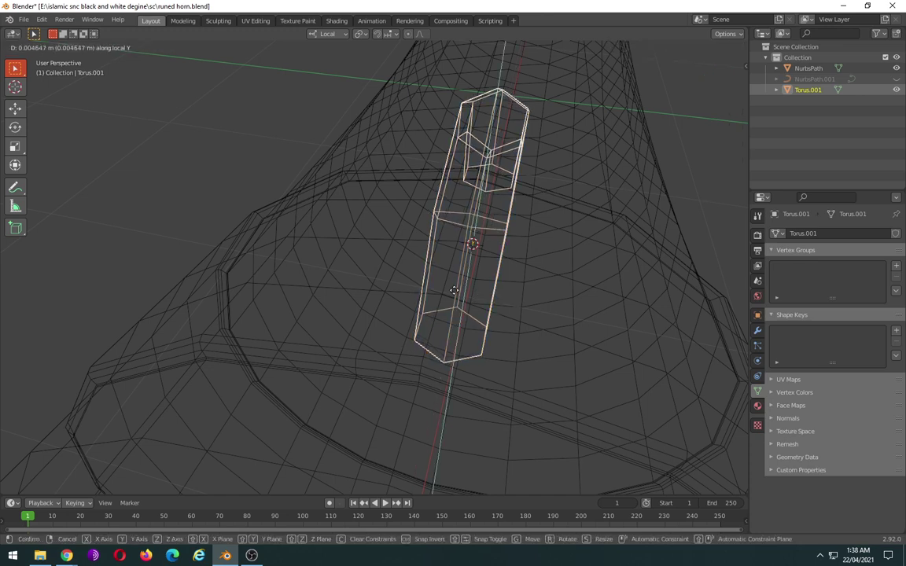
pyautogui.press('y')
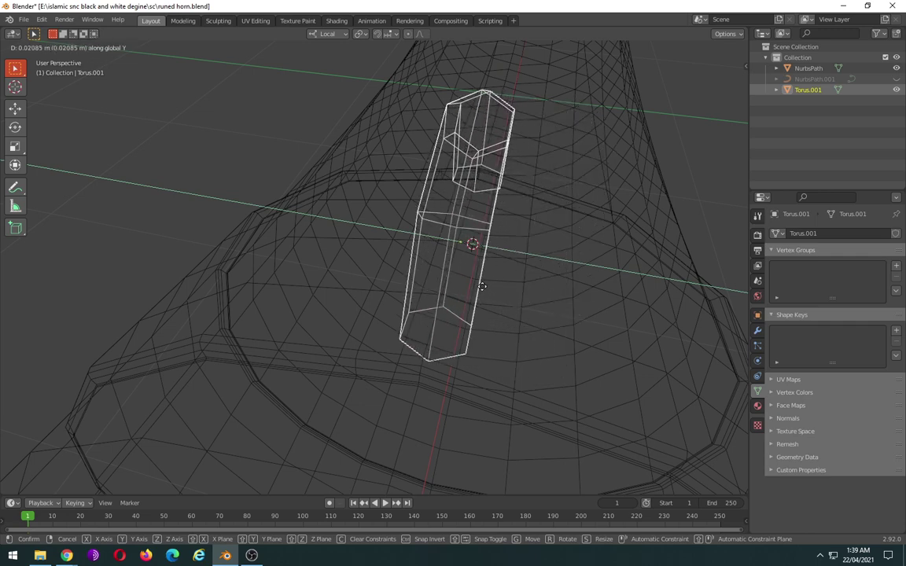
# - Confirm the arch's 0.0246 m shift along Y and switch back to solid shading
pyautogui.click(481, 290)
pyautogui.moveTo(510, 313); pyautogui.dragTo(428, 290, button='middle')
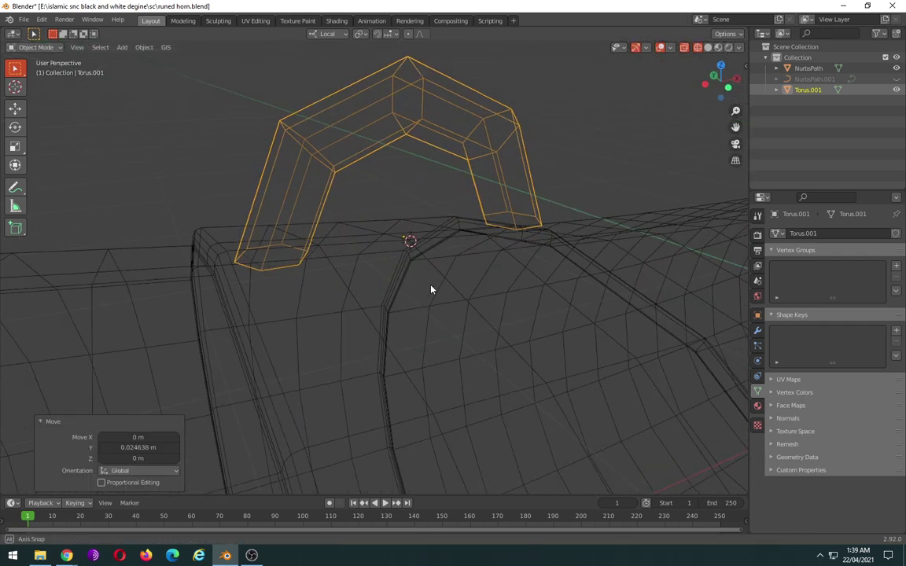
pyautogui.scroll(3, 429, 290)
pyautogui.moveTo(286, 319)
pyautogui.mouseDown(button='middle')
pyautogui.moveTo(315, 330)
pyautogui.moveTo(363, 386)
pyautogui.mouseUp(button='middle')
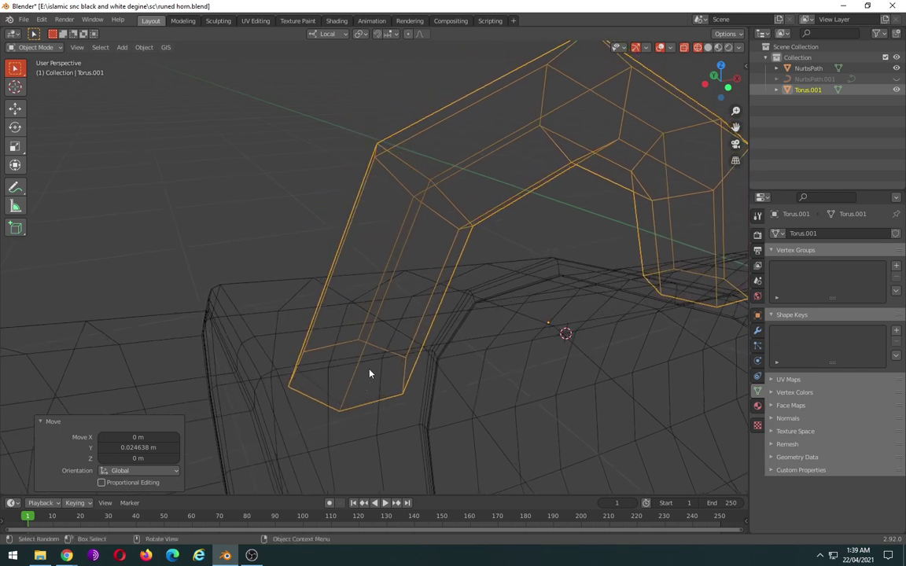
pyautogui.scroll(-3, 370, 373)
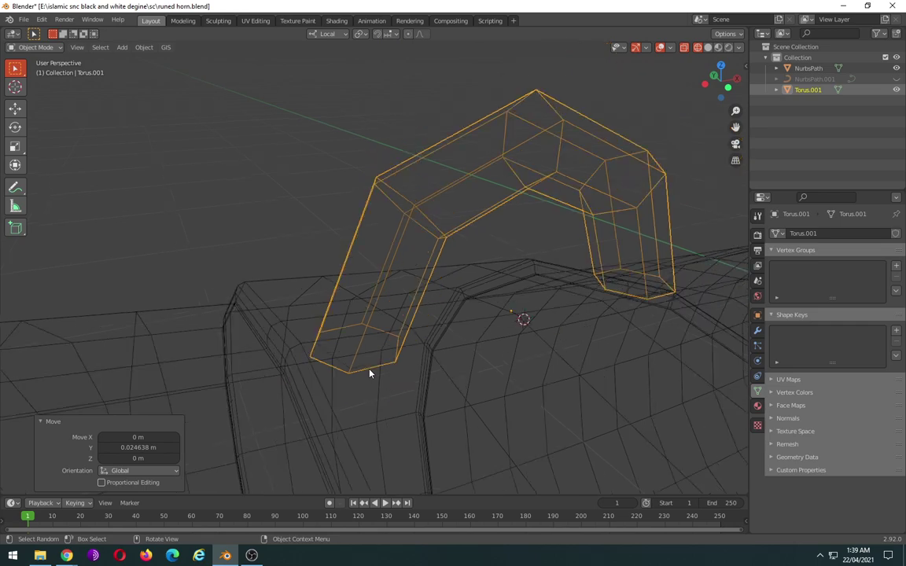
pyautogui.scroll(-1, 370, 373)
pyautogui.hotkey('shift', 'z')
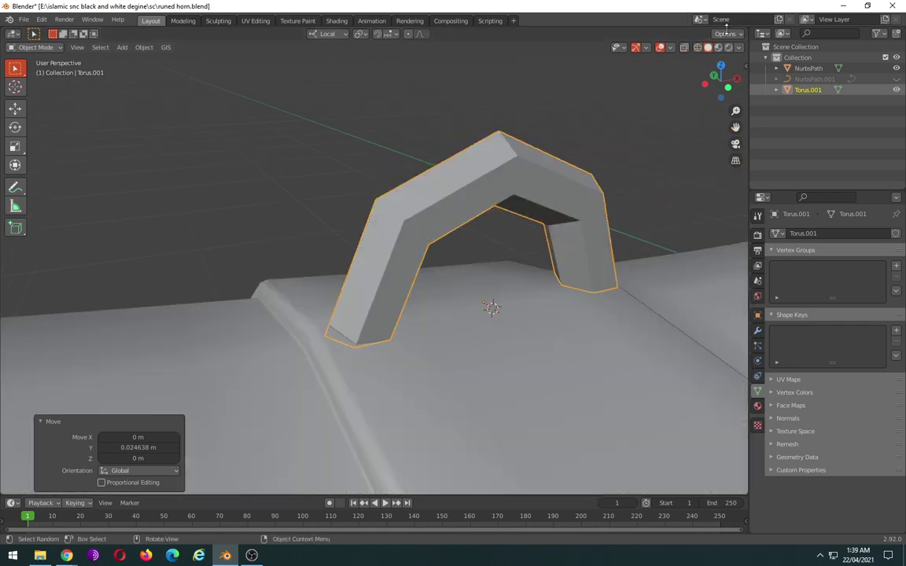
pyautogui.press('Tab')
pyautogui.moveTo(460, 214)
pyautogui.mouseDown(button='middle')
pyautogui.moveTo(520, 236)
pyautogui.moveTo(648, 236)
pyautogui.moveTo(437, 227)
pyautogui.mouseUp(button='middle')
pyautogui.press('Tab')
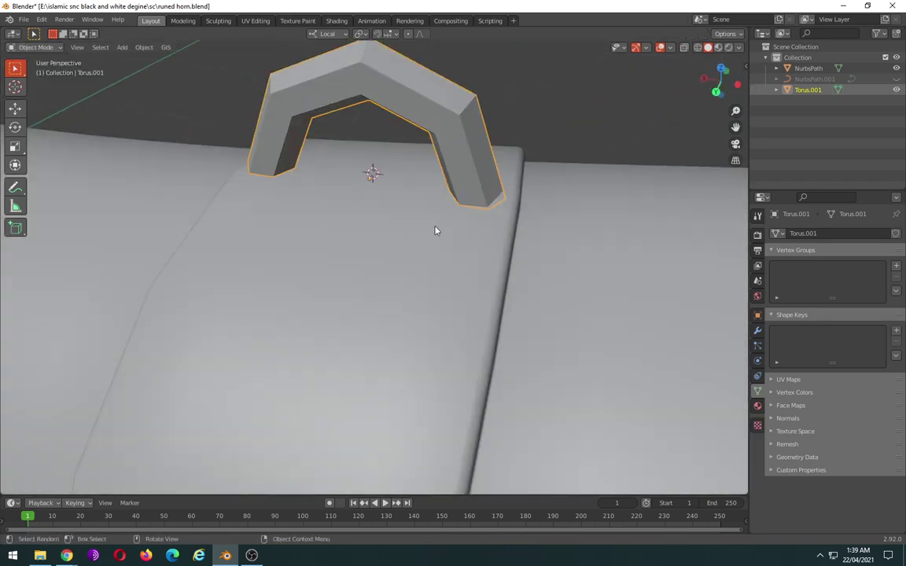
pyautogui.moveTo(375, 225)
pyautogui.mouseDown(button='middle')
pyautogui.moveTo(477, 222)
pyautogui.moveTo(454, 205)
pyautogui.mouseUp(button='middle')
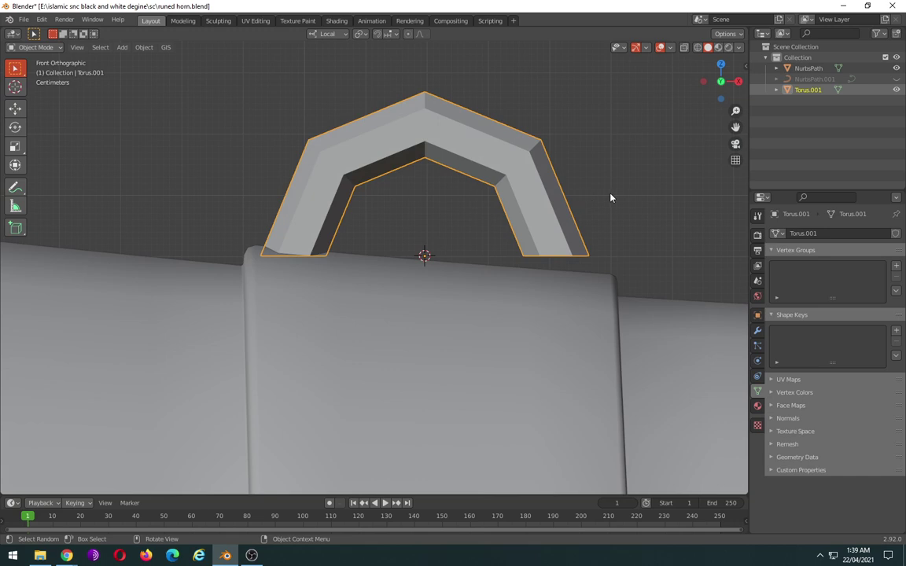
# - Tilt the arch 4.64° and nudge it down so both legs sit level on the band
pyautogui.press('r')
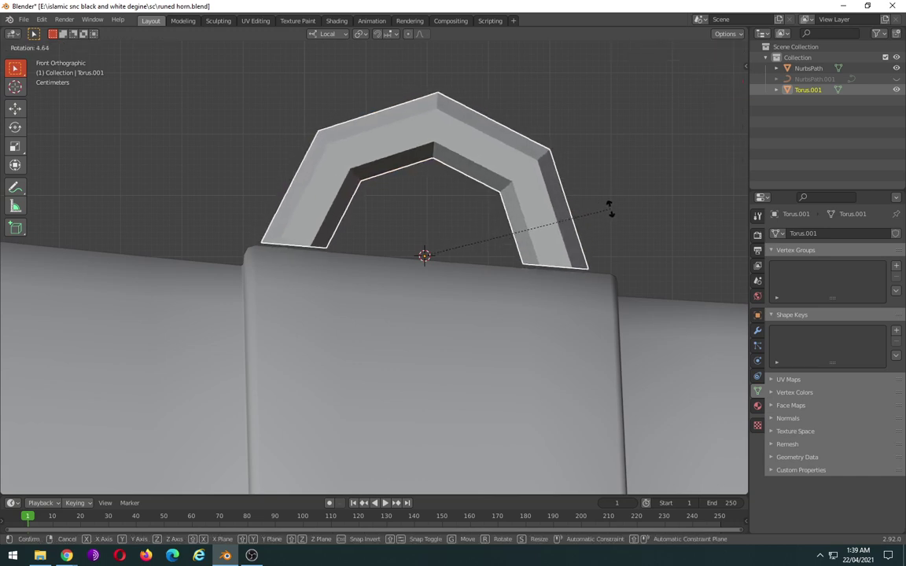
pyautogui.click(610, 207)
pyautogui.press('g')
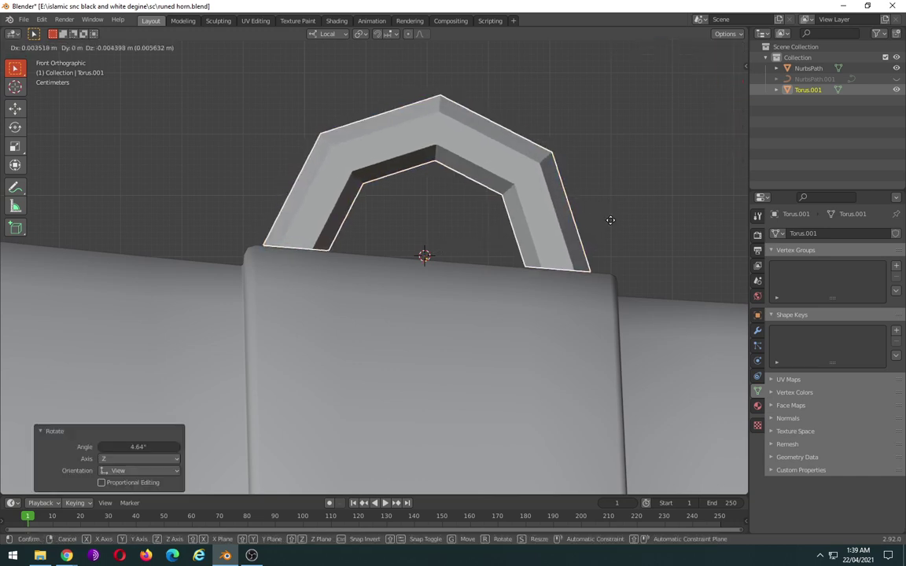
pyautogui.click(614, 222)
pyautogui.moveTo(615, 224)
pyautogui.mouseDown(button='middle')
pyautogui.moveTo(474, 299)
pyautogui.moveTo(484, 309)
pyautogui.moveTo(475, 304)
pyautogui.mouseUp(button='middle')
pyautogui.press('Tab')
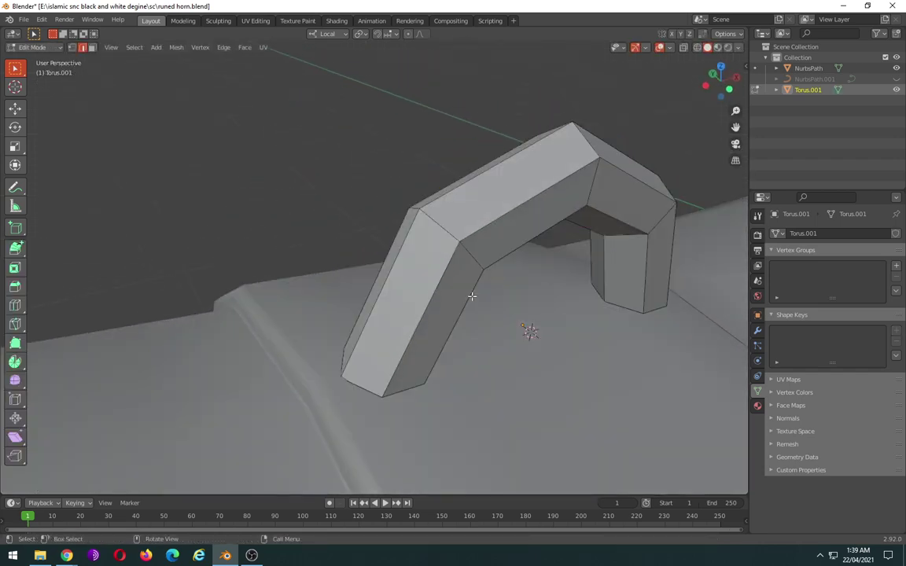
# - Orbit and zoom around the arch's legs to inspect how they rest on the horn's band
pyautogui.press('Tab')
pyautogui.press('Tab')
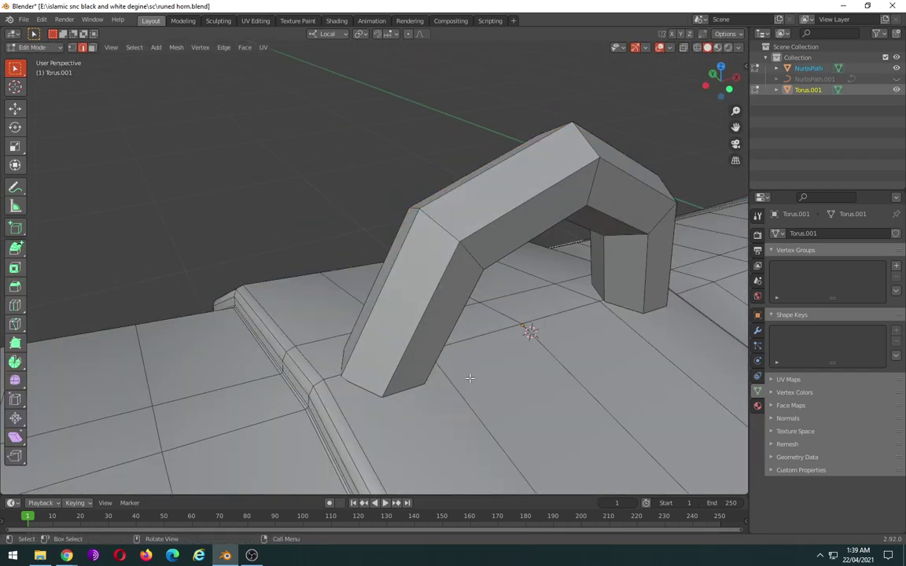
pyautogui.moveTo(469, 376)
pyautogui.mouseDown(button='middle')
pyautogui.moveTo(404, 299)
pyautogui.moveTo(469, 280)
pyautogui.moveTo(337, 277)
pyautogui.moveTo(472, 307)
pyautogui.moveTo(556, 308)
pyautogui.moveTo(488, 301)
pyautogui.mouseUp(button='middle')
pyautogui.scroll(3, 404, 299)
pyautogui.scroll(2, 404, 299)
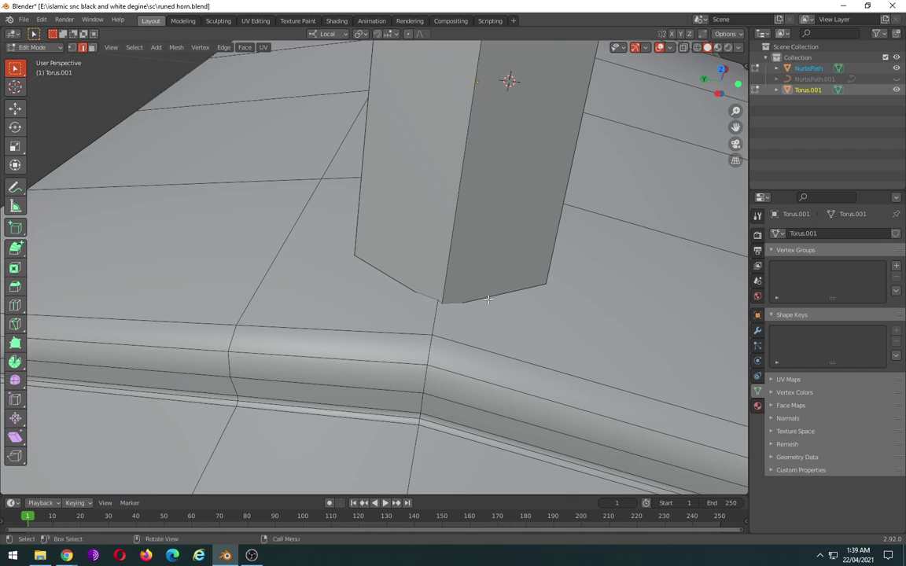
pyautogui.scroll(-3, 488, 300)
pyautogui.moveTo(487, 299)
pyautogui.mouseDown(button='middle')
pyautogui.moveTo(352, 281)
pyautogui.moveTo(378, 233)
pyautogui.moveTo(357, 305)
pyautogui.moveTo(461, 277)
pyautogui.moveTo(454, 298)
pyautogui.moveTo(443, 300)
pyautogui.moveTo(455, 284)
pyautogui.mouseUp(button='middle')
pyautogui.scroll(3, 379, 233)
pyautogui.scroll(-3, 357, 305)
pyautogui.scroll(2, 460, 271)
pyautogui.scroll(-3, 460, 271)
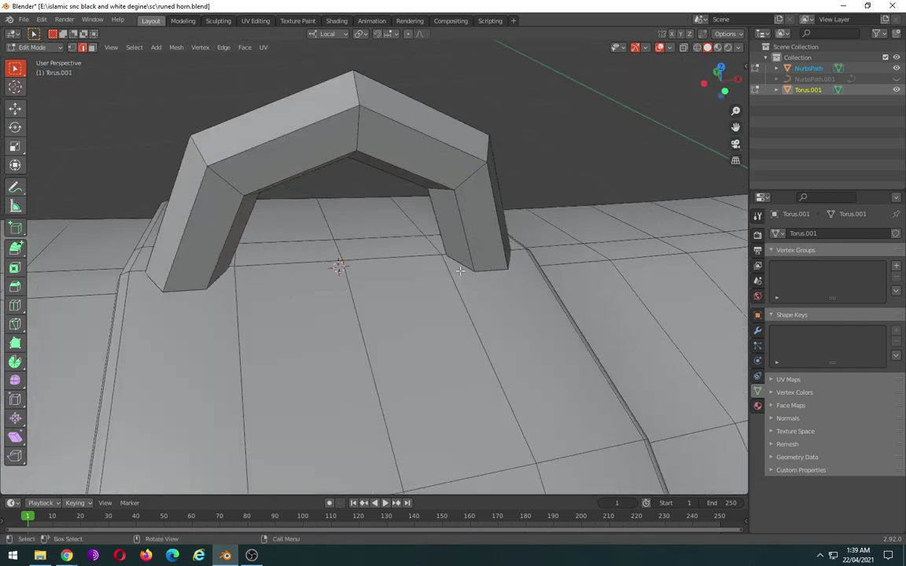
pyautogui.moveTo(347, 264)
pyautogui.mouseDown(button='middle')
pyautogui.moveTo(391, 284)
pyautogui.moveTo(419, 353)
pyautogui.mouseUp(button='middle')
pyautogui.moveTo(419, 352); pyautogui.dragTo(417, 343, button='middle')
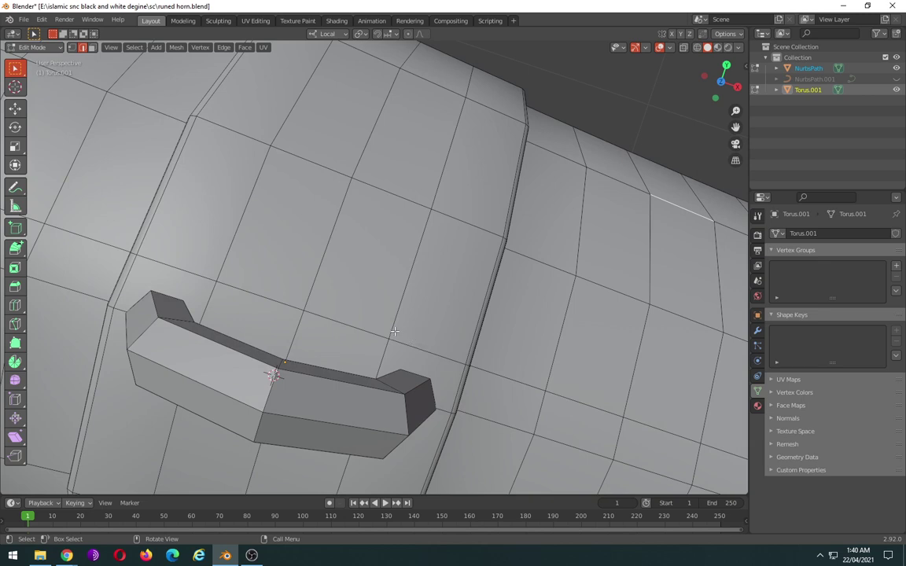
# - Cut two edge loops across the band beside the handle's foot
pyautogui.hotkey('ctrl', 'r')
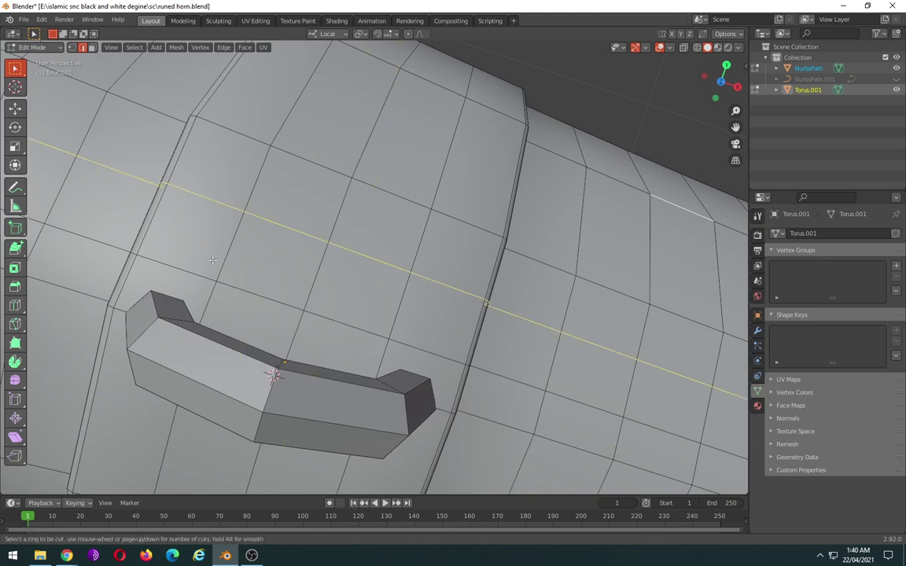
pyautogui.click(140, 260)
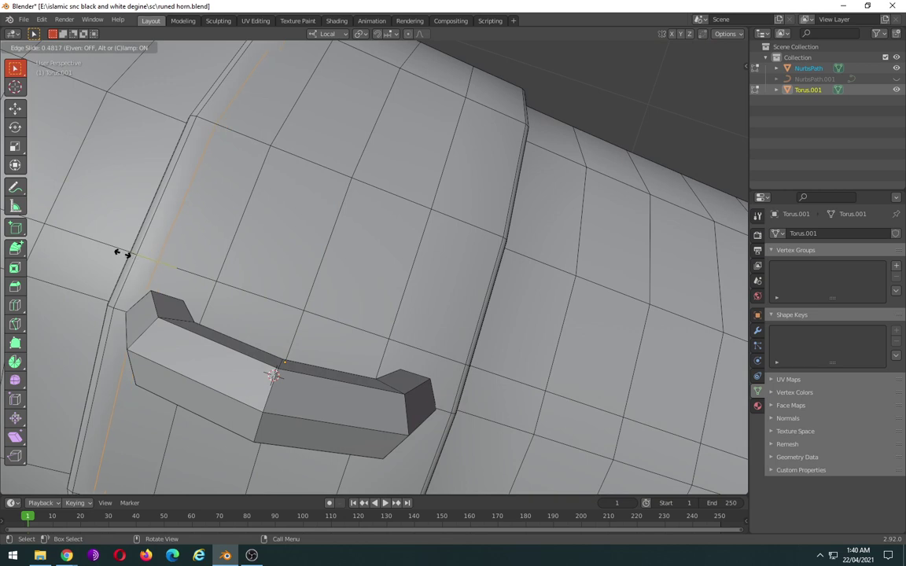
pyautogui.click(126, 255)
pyautogui.hotkey('ctrl', 'r')
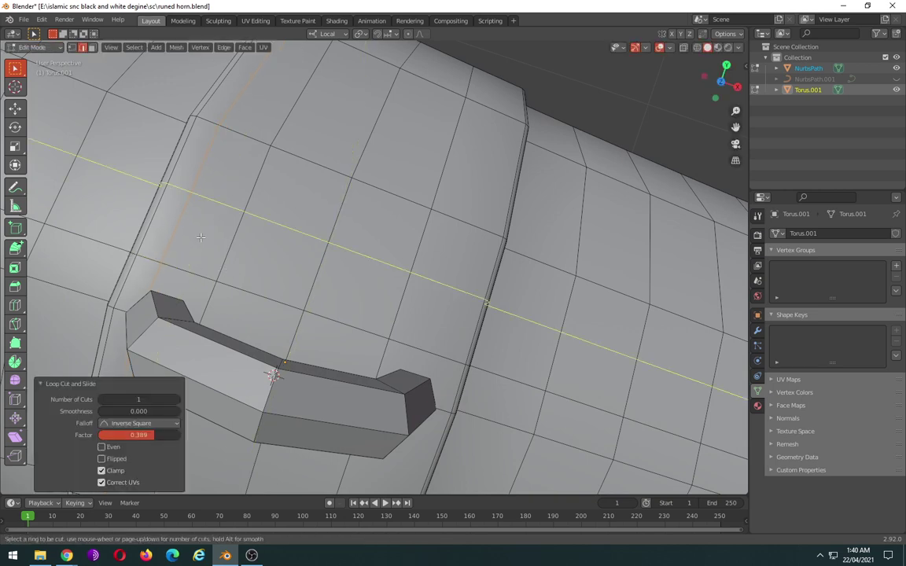
pyautogui.click(200, 259)
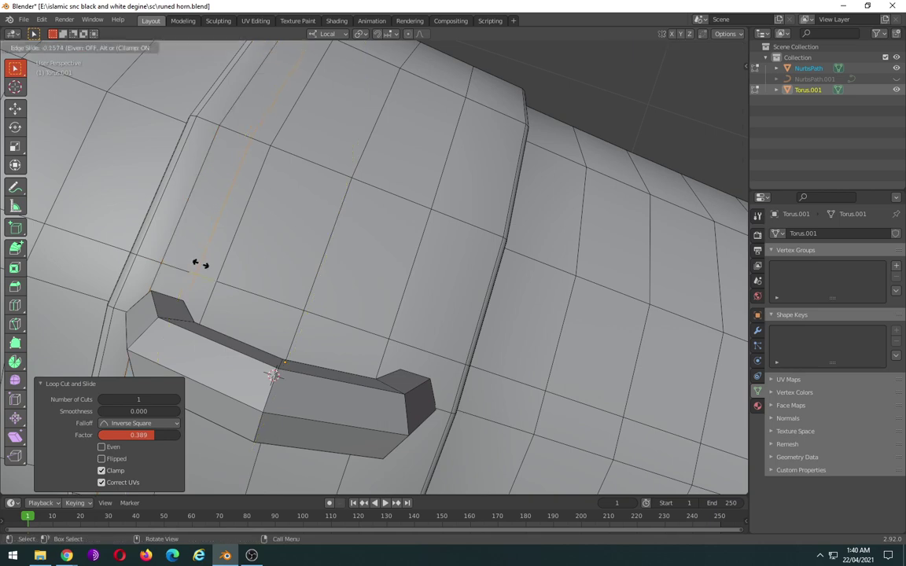
pyautogui.click(199, 264)
pyautogui.moveTo(242, 282)
pyautogui.mouseDown(button='middle')
pyautogui.moveTo(268, 248)
pyautogui.moveTo(256, 251)
pyautogui.moveTo(382, 315)
pyautogui.mouseUp(button='middle')
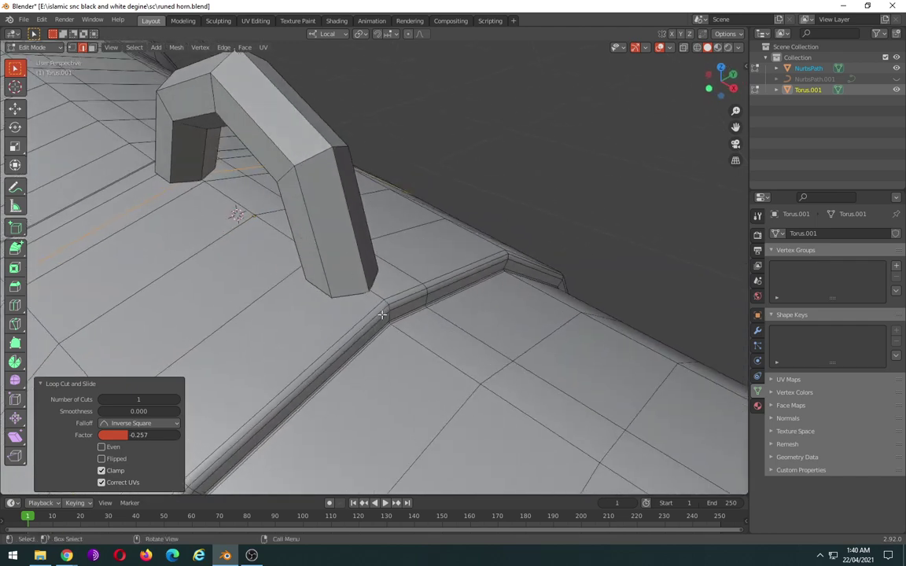
# - Add two more loop cuts on the band next to the handle's foot, the last slid to 0.344
pyautogui.hotkey('ctrl', 'r')
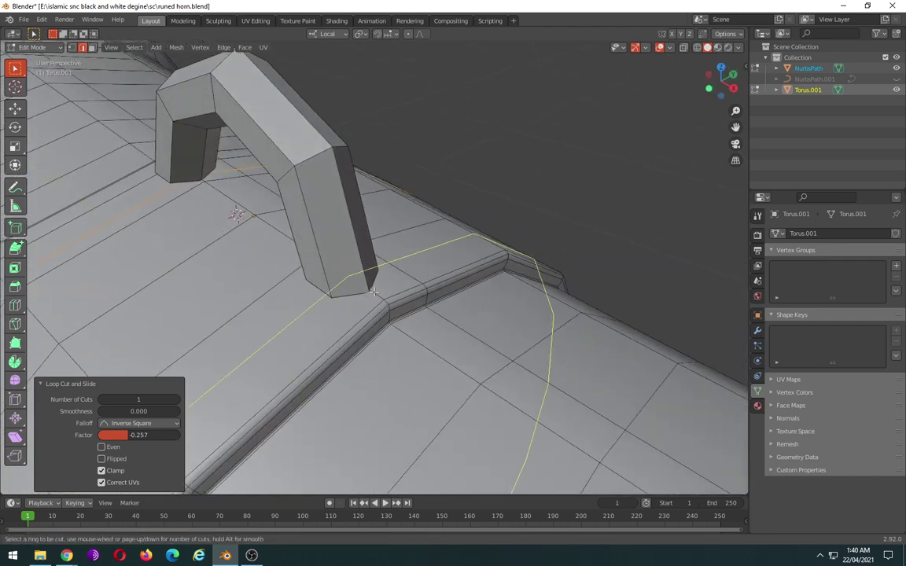
pyautogui.click(374, 292)
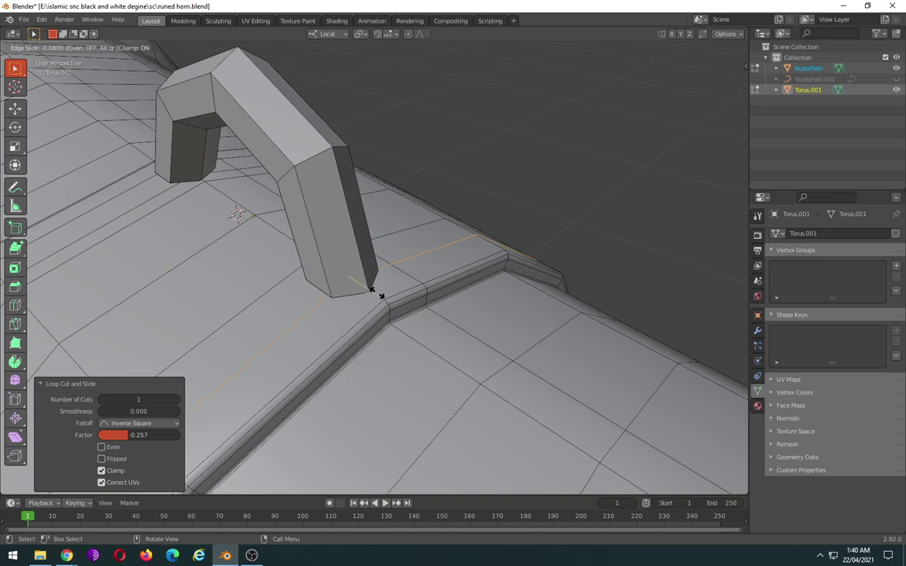
pyautogui.click(370, 292)
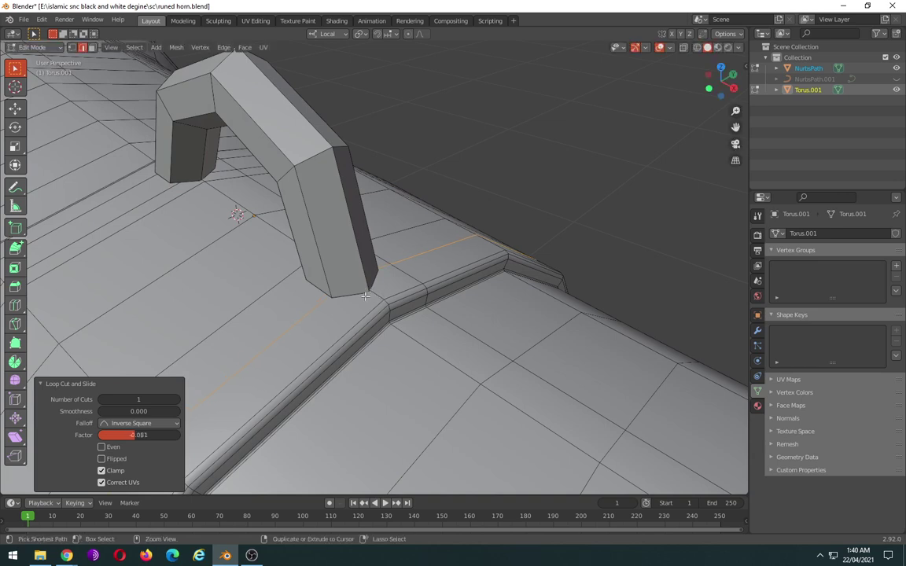
pyautogui.hotkey('ctrl', 'r')
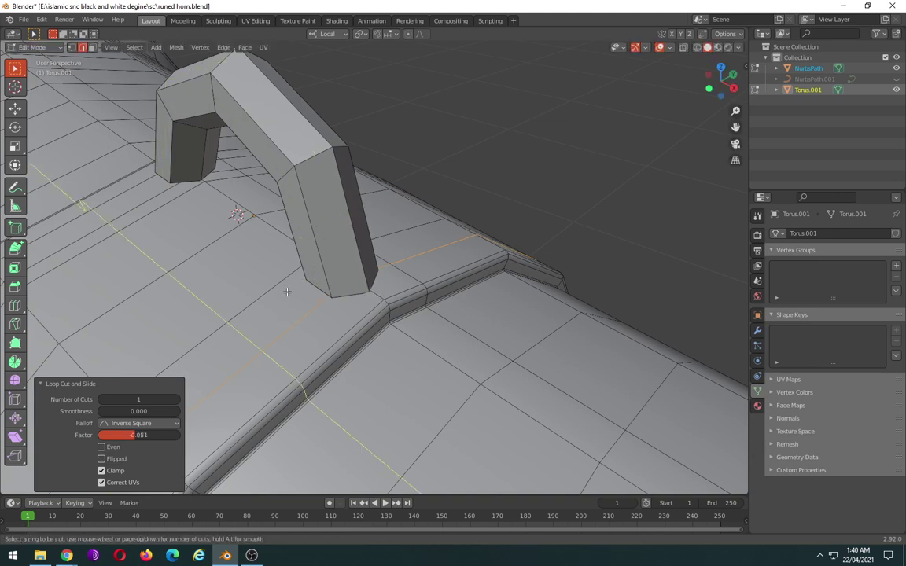
pyautogui.click(387, 250)
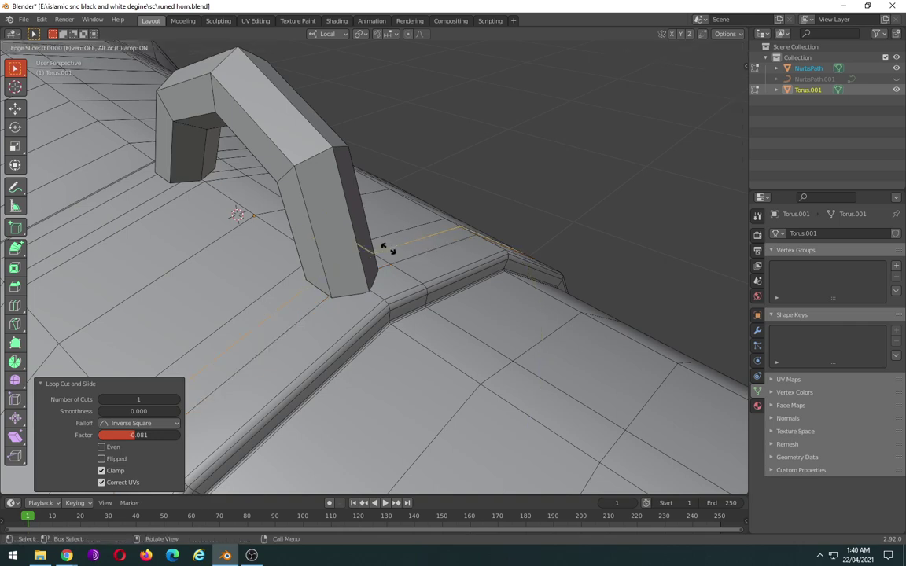
pyautogui.click(383, 244)
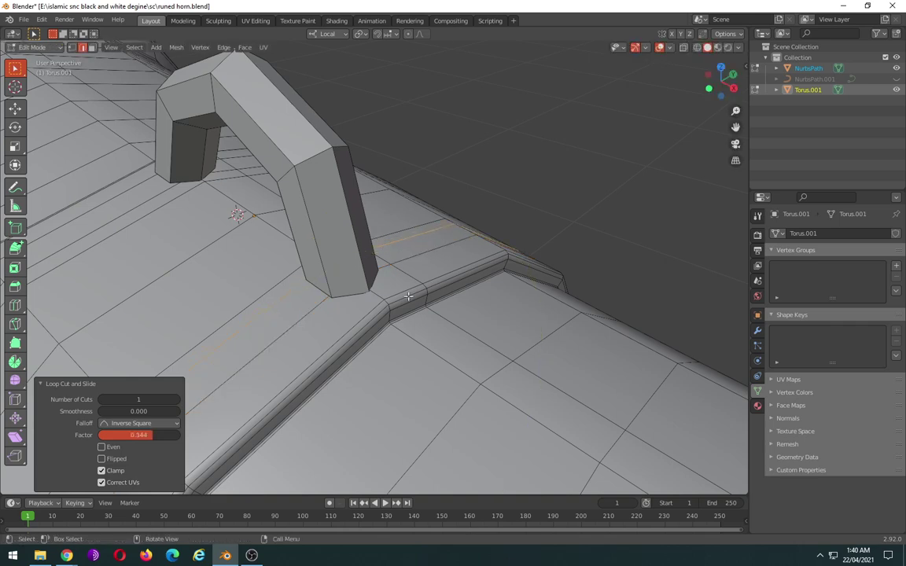
pyautogui.moveTo(409, 296); pyautogui.dragTo(411, 142, button='middle')
# - With vertex select and X-ray on, select the band vertex and the handle's base corner vertex
pyautogui.scroll(4, 301, 212)
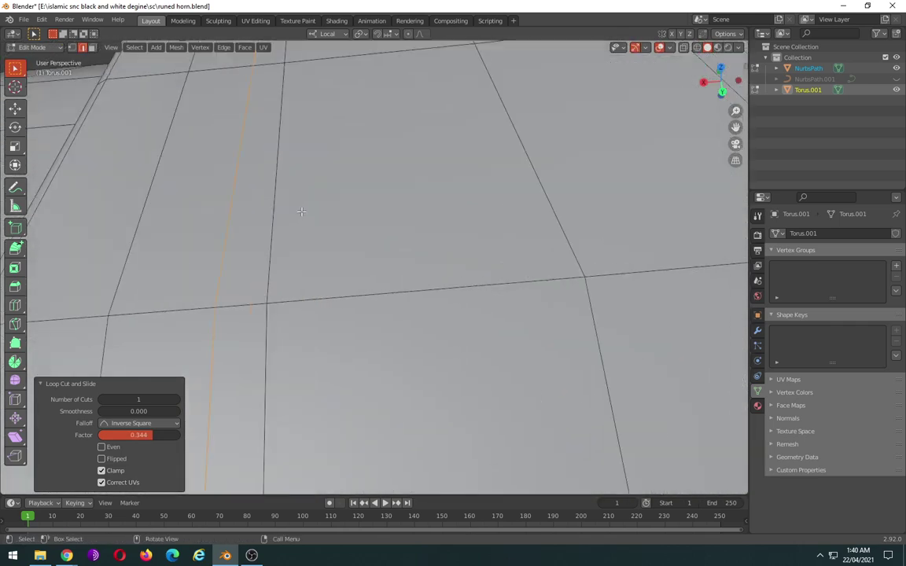
pyautogui.scroll(-5, 301, 212)
pyautogui.moveTo(569, 252)
pyautogui.mouseDown(button='middle')
pyautogui.moveTo(330, 347)
pyautogui.moveTo(388, 397)
pyautogui.mouseUp(button='middle')
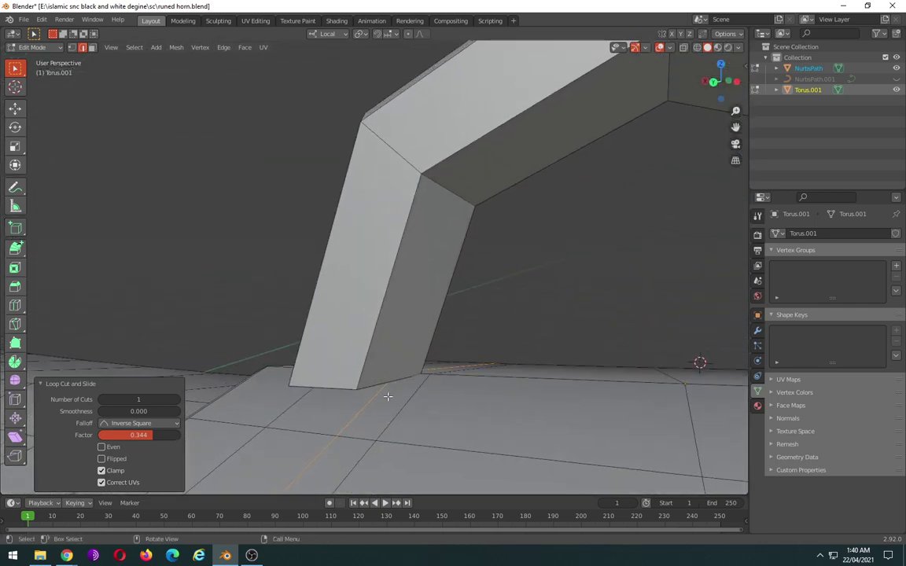
pyautogui.scroll(1, 388, 397)
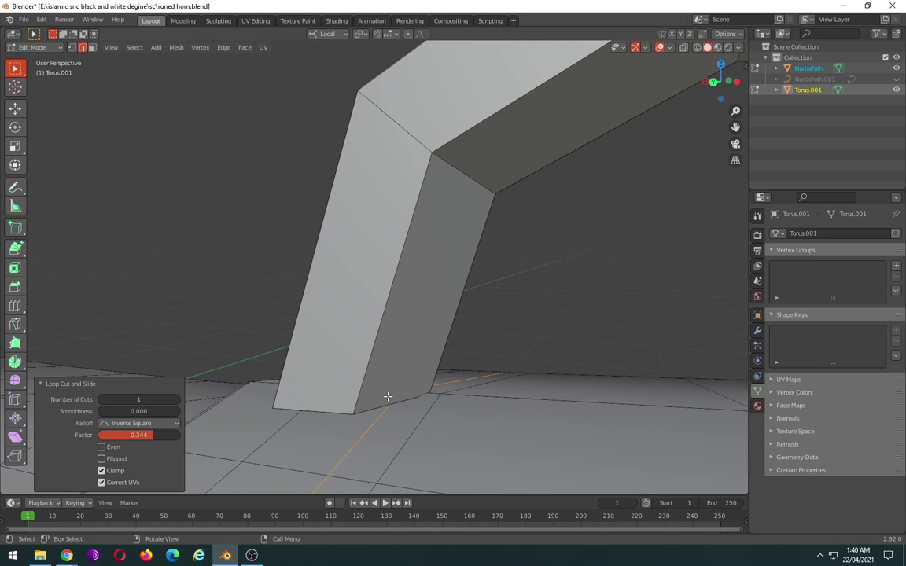
pyautogui.hotkey('ctrl', 'z')
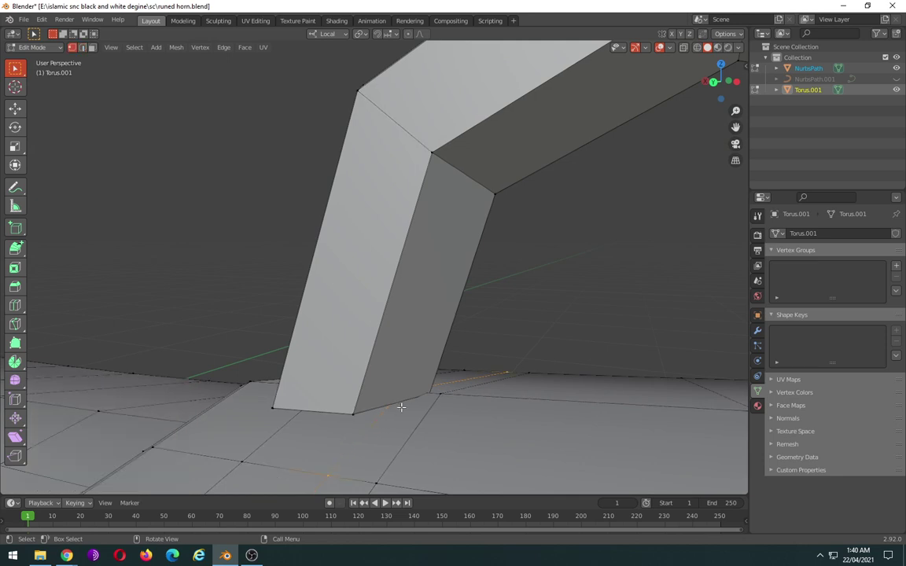
pyautogui.hotkey('alt', 'z')
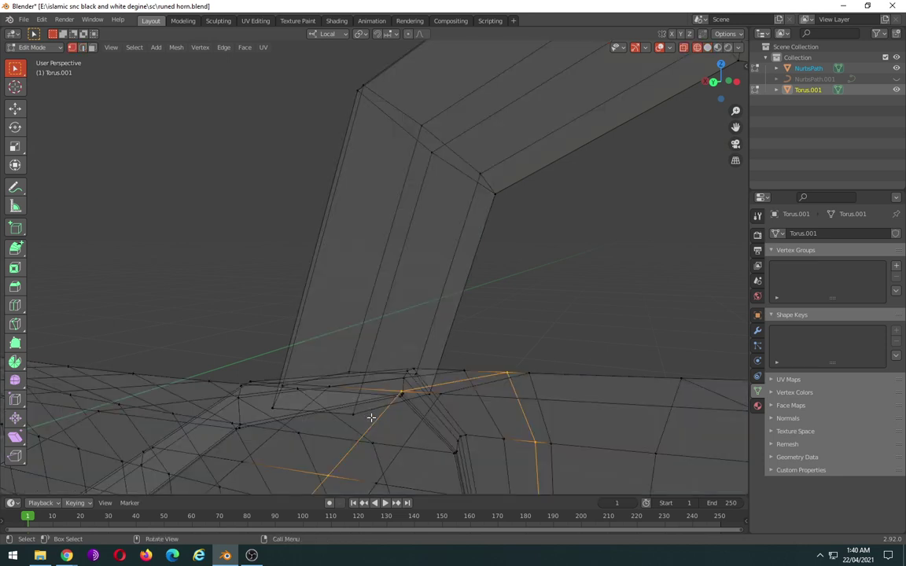
pyautogui.click(428, 394)
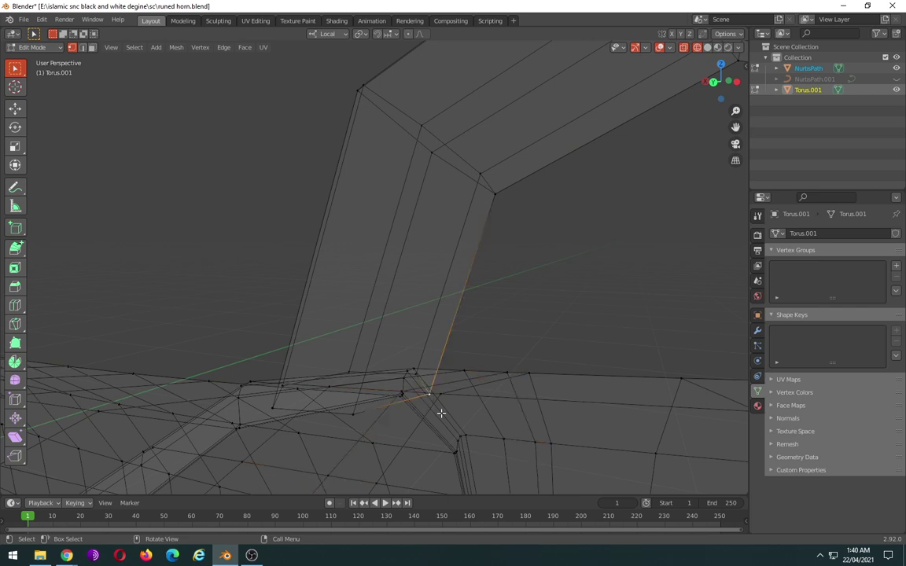
pyautogui.keyDown('shift'); pyautogui.click(446, 405); pyautogui.keyUp('shift')
# - Merge the first selected handle and band vertex pair at center, then pick a nearby band vertex
pyautogui.rightClick(443, 399)
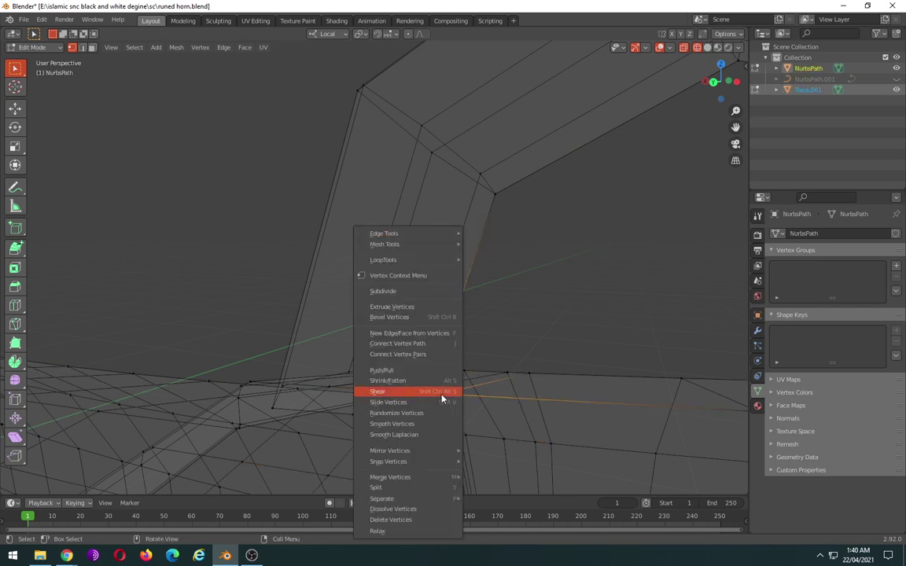
pyautogui.moveTo(391, 476)
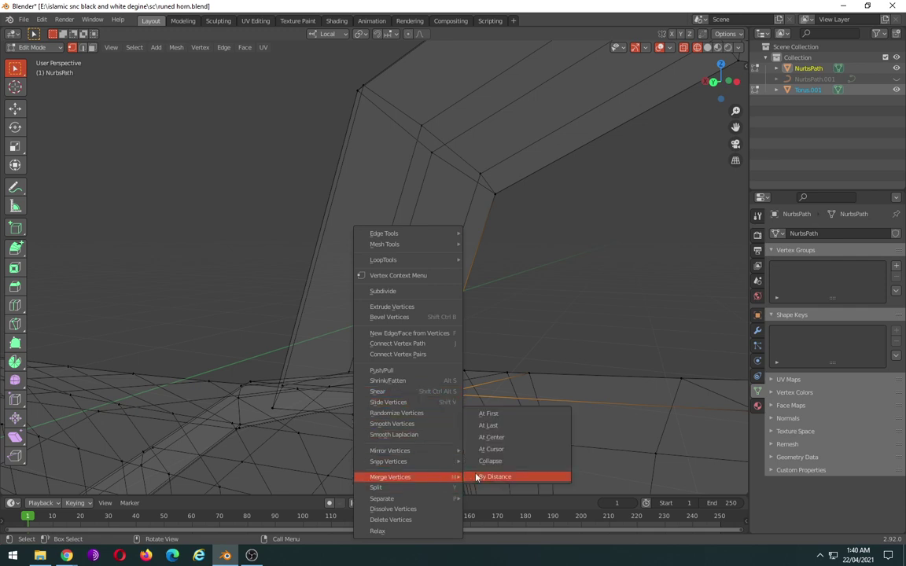
pyautogui.click(510, 443)
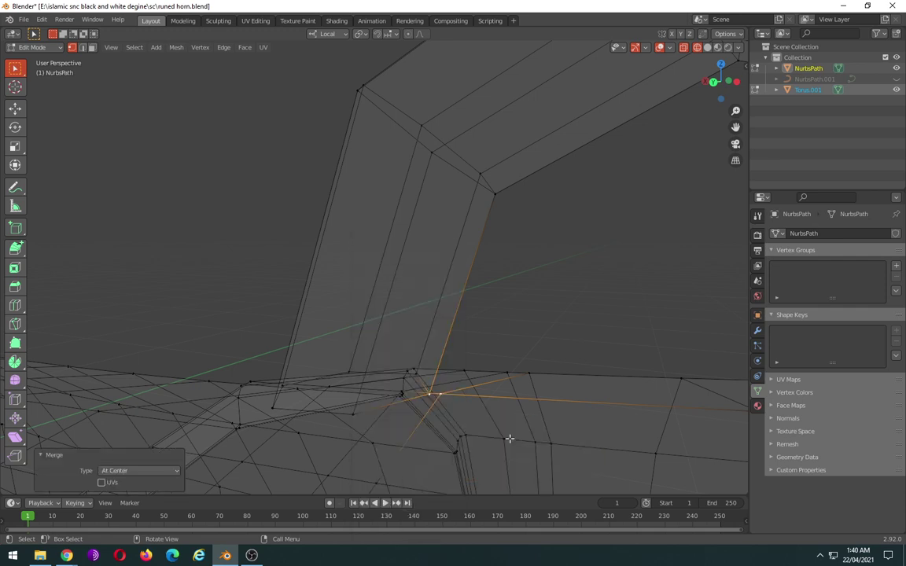
pyautogui.scroll(2, 472, 410)
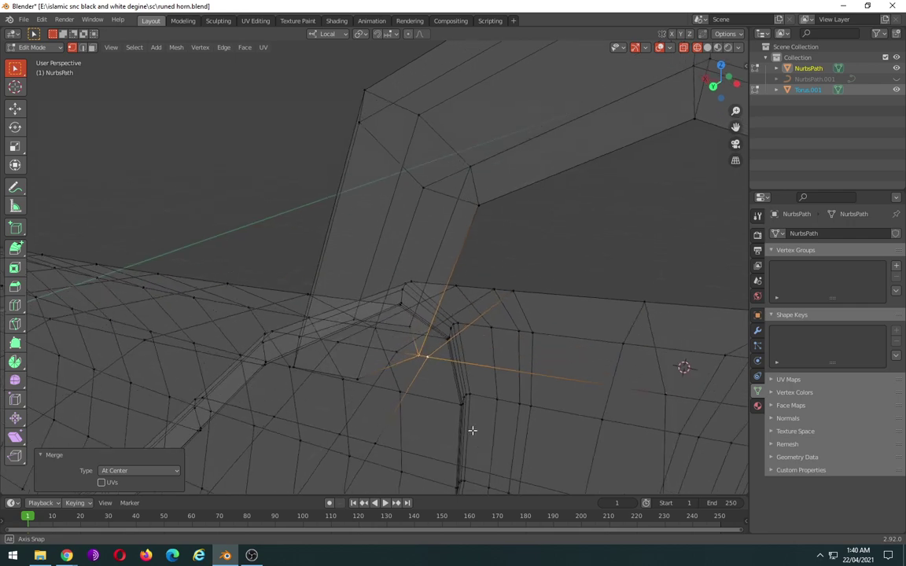
pyautogui.moveTo(471, 419); pyautogui.dragTo(451, 409, button='middle')
pyautogui.click(449, 411)
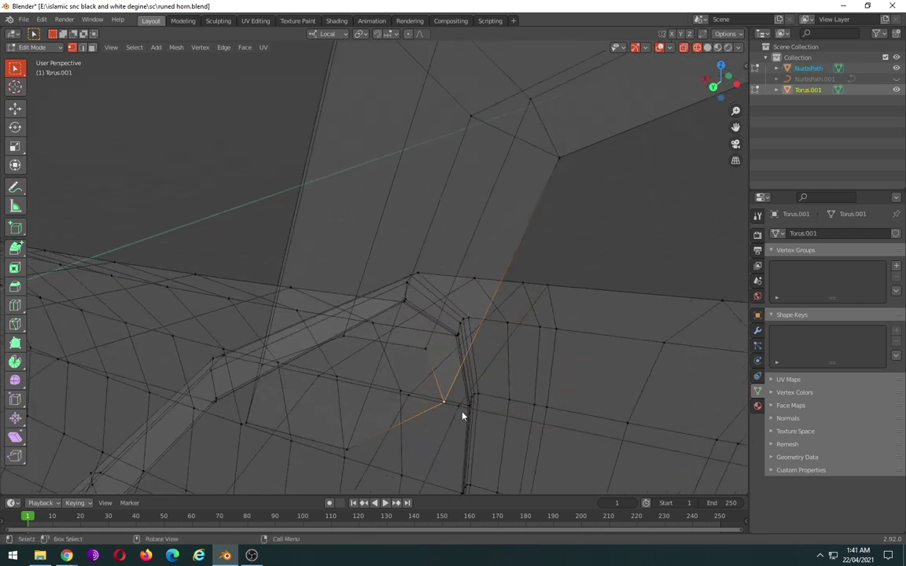
# - Join the handle into the band object with Ctrl+J and weld the next vertex pair at center
pyautogui.press('Tab')
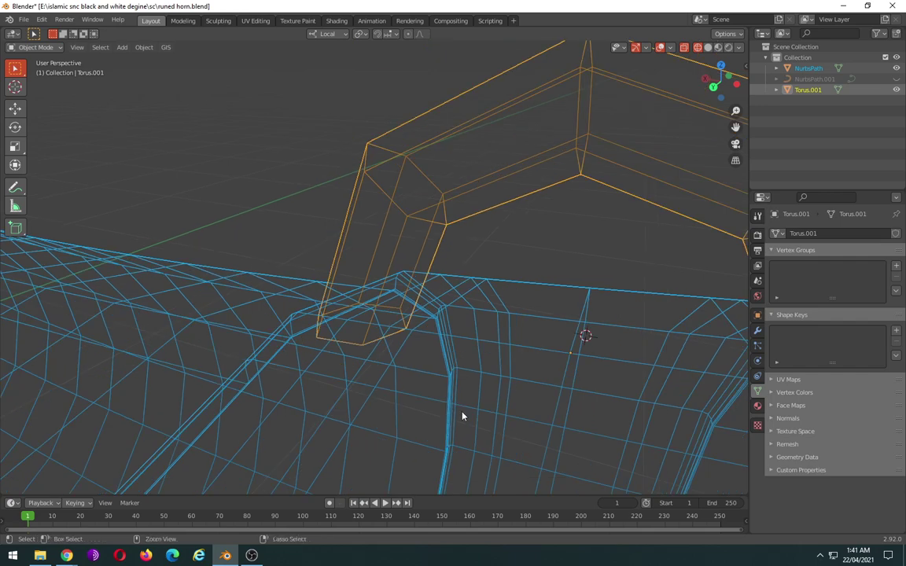
pyautogui.hotkey('ctrl', 'j')
pyautogui.press('Tab')
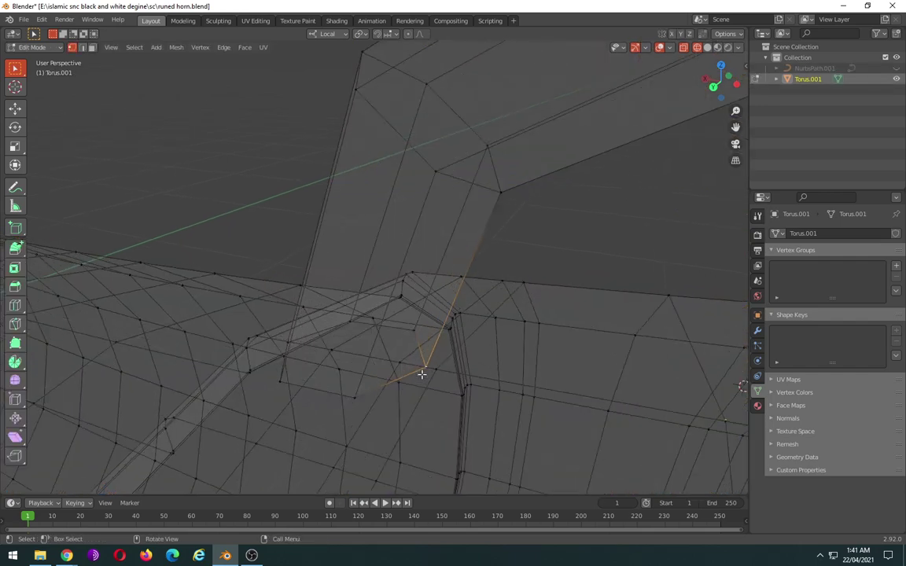
pyautogui.click(436, 371)
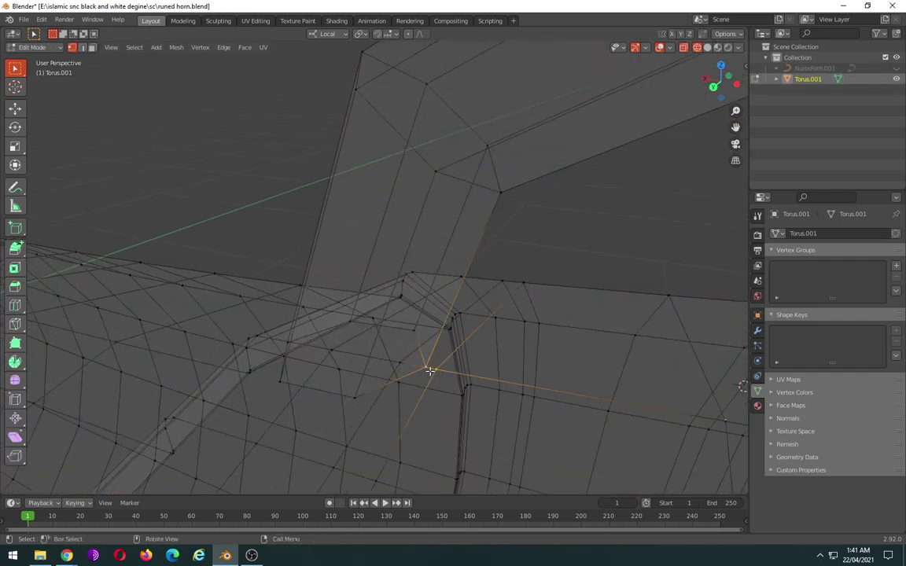
pyautogui.rightClick(429, 371)
pyautogui.click(495, 395)
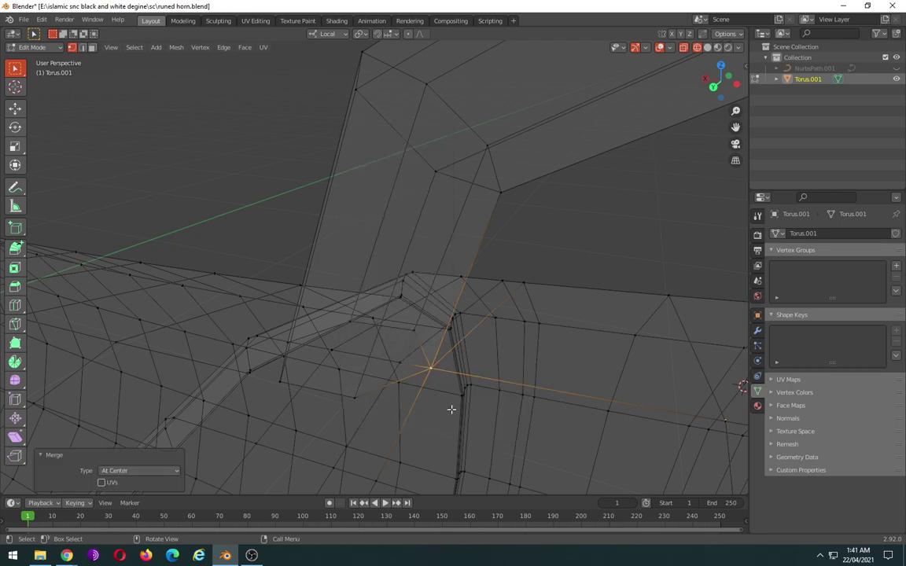
# - Weld two more handle corner vertices into the band at their centers
pyautogui.scroll(3, 355, 398)
pyautogui.moveTo(355, 401)
pyautogui.mouseDown(button='middle')
pyautogui.moveTo(366, 431)
pyautogui.moveTo(370, 408)
pyautogui.moveTo(364, 470)
pyautogui.mouseUp(button='middle')
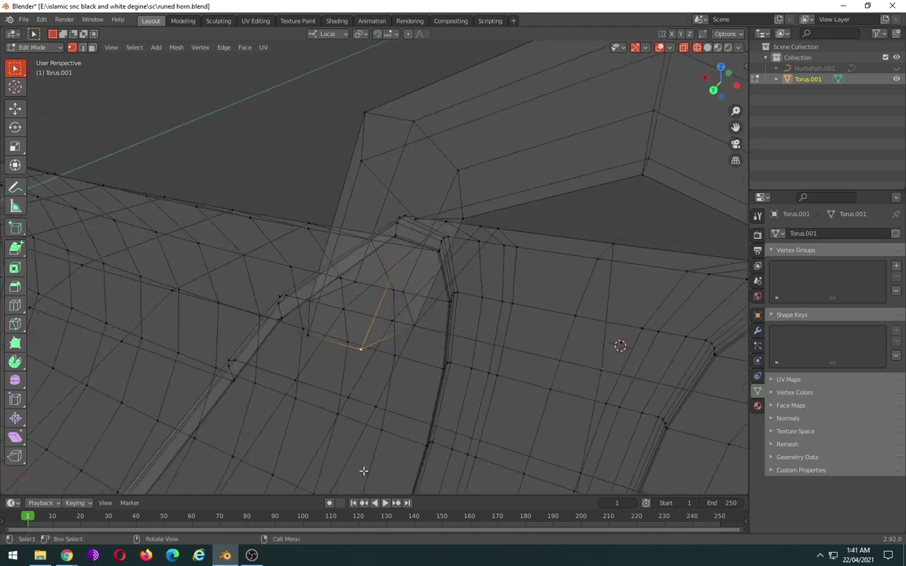
pyautogui.rightClick(354, 399)
pyautogui.click(415, 423)
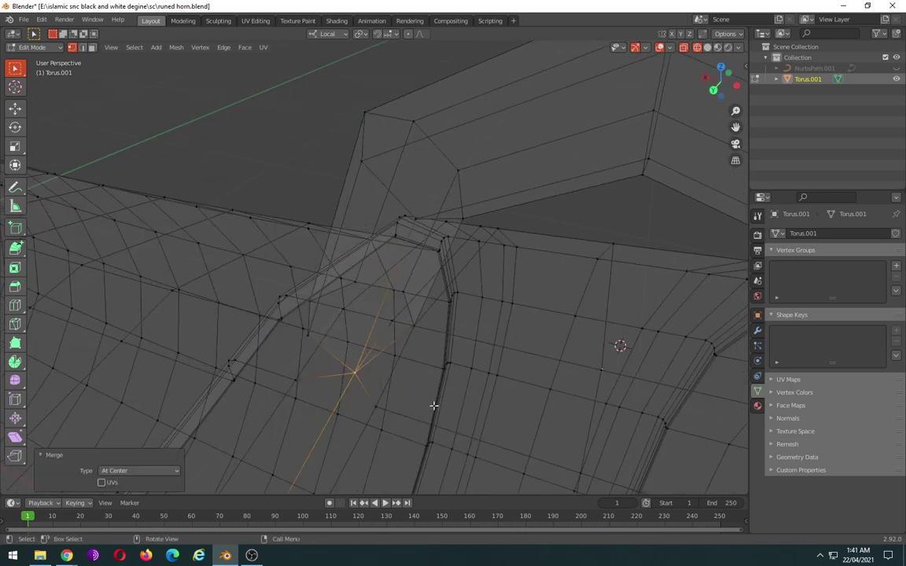
pyautogui.click(308, 336)
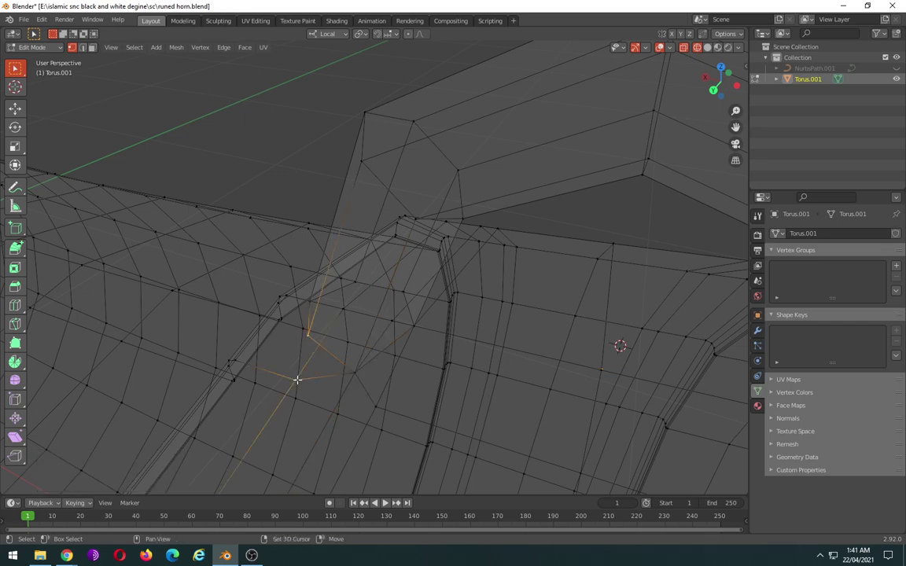
pyautogui.rightClick(341, 362)
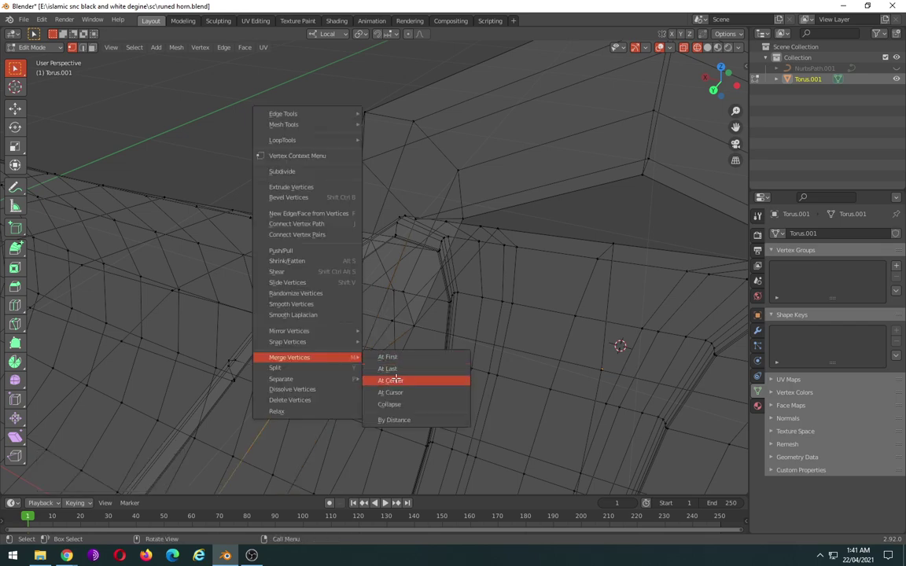
pyautogui.click(393, 343)
# - At the handle's other foot, undo a misplaced merge and weld the correct band vertex pair instead
pyautogui.moveTo(379, 367)
pyautogui.mouseDown(button='middle')
pyautogui.moveTo(606, 349)
pyautogui.moveTo(489, 388)
pyautogui.moveTo(471, 368)
pyautogui.moveTo(483, 396)
pyautogui.moveTo(457, 401)
pyautogui.mouseUp(button='middle')
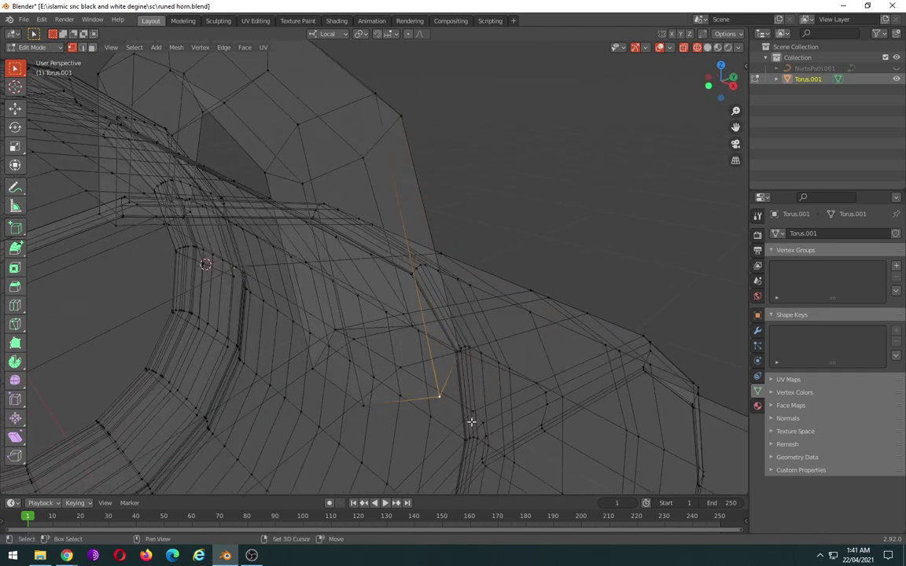
pyautogui.rightClick(472, 411)
pyautogui.moveTo(423, 412)
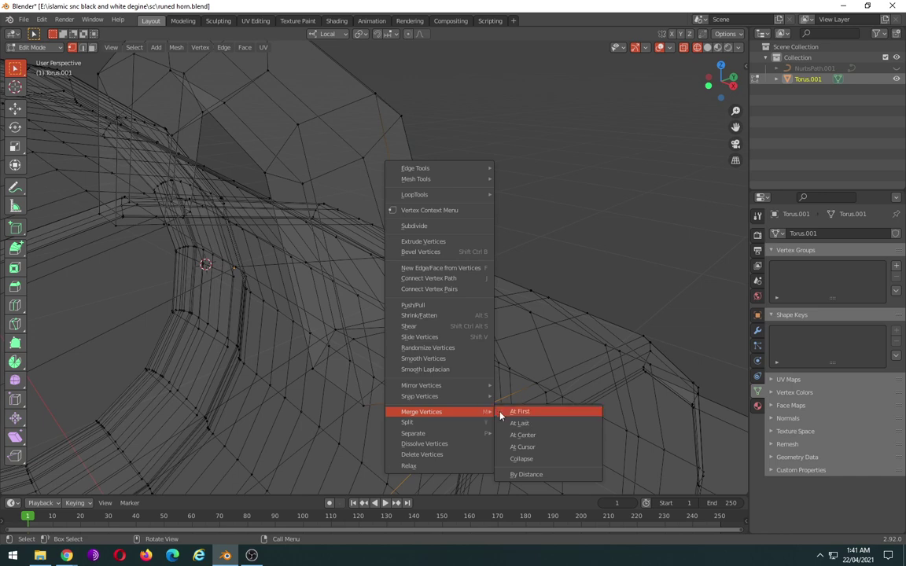
pyautogui.click(532, 434)
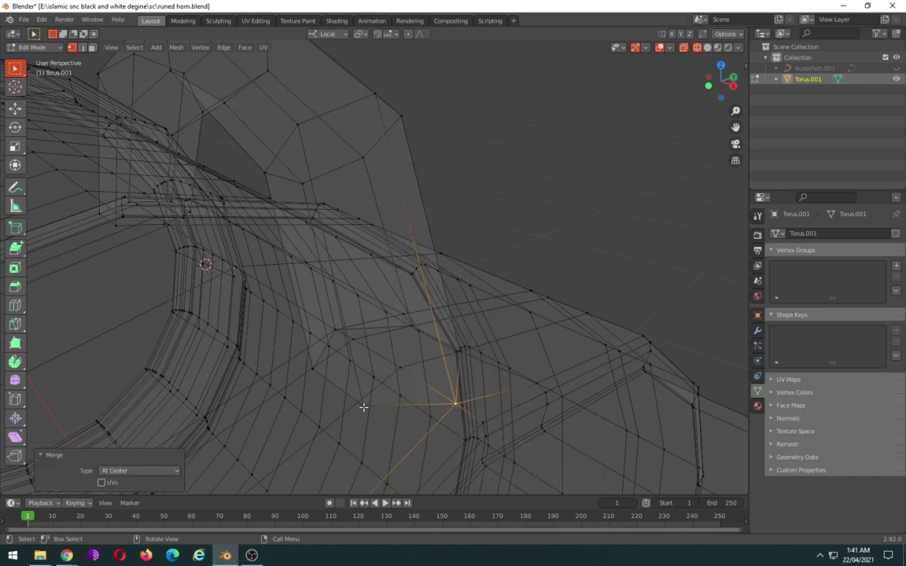
pyautogui.hotkey('ctrl', 'z')
pyautogui.click(404, 375)
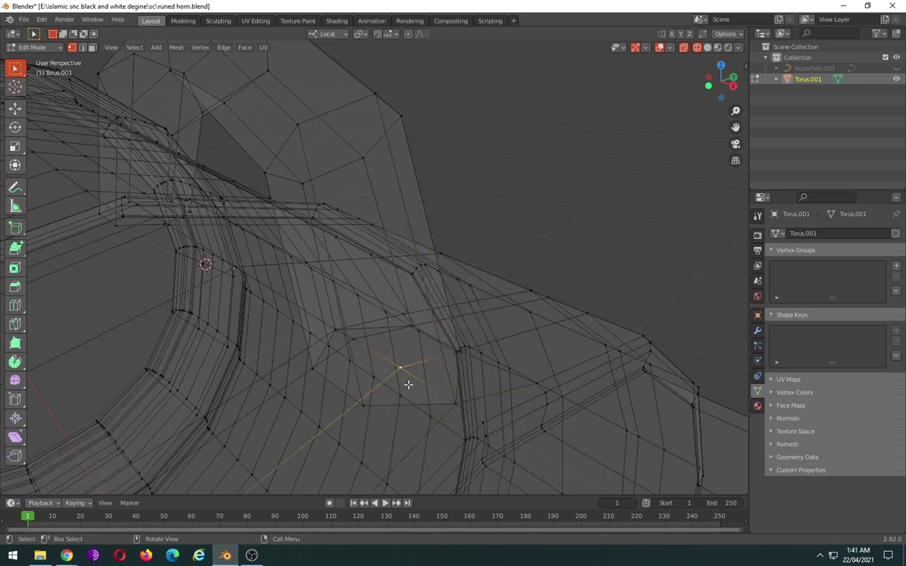
pyautogui.click(362, 405)
pyautogui.rightClick(402, 368)
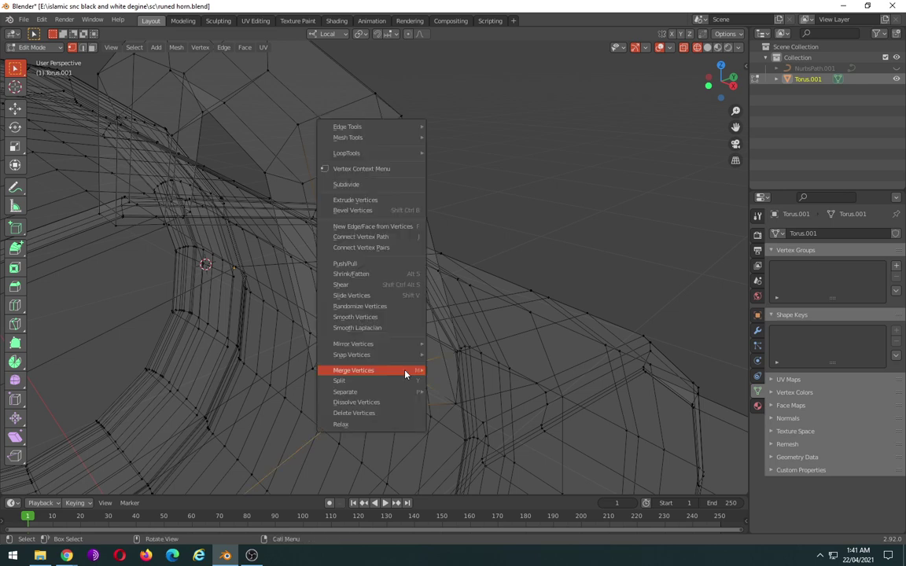
pyautogui.click(454, 392)
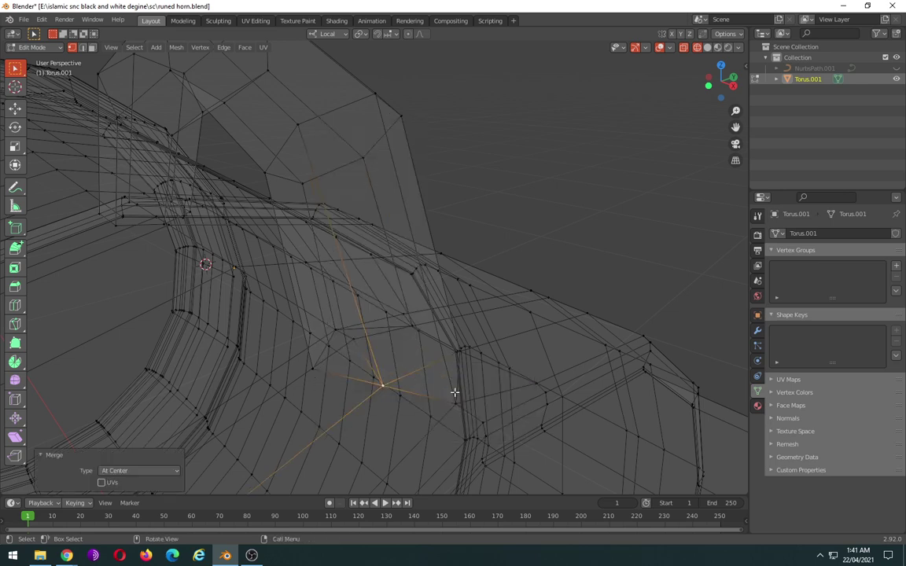
# - Merge another handle base vertex with its band vertex at center and inspect the weld
pyautogui.click(315, 369)
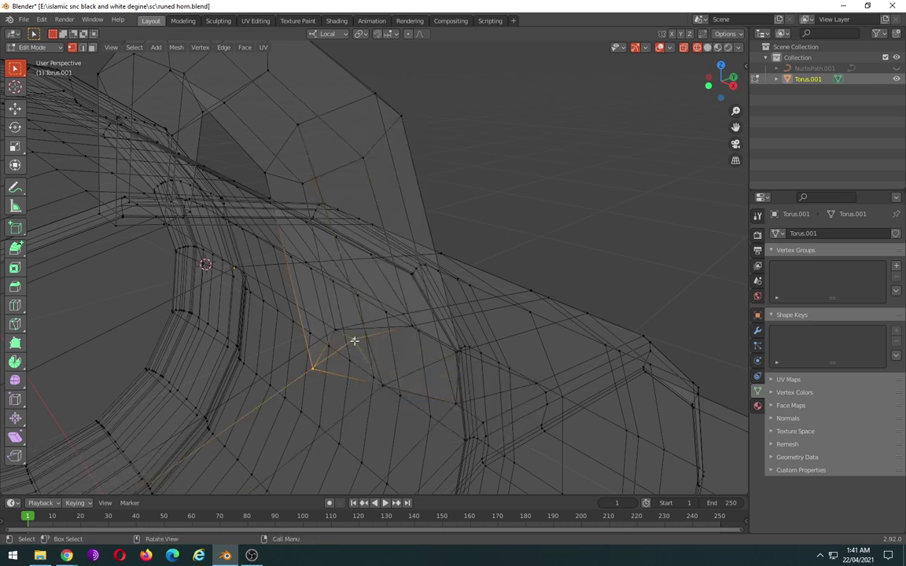
pyautogui.rightClick(354, 341)
pyautogui.moveTo(304, 341)
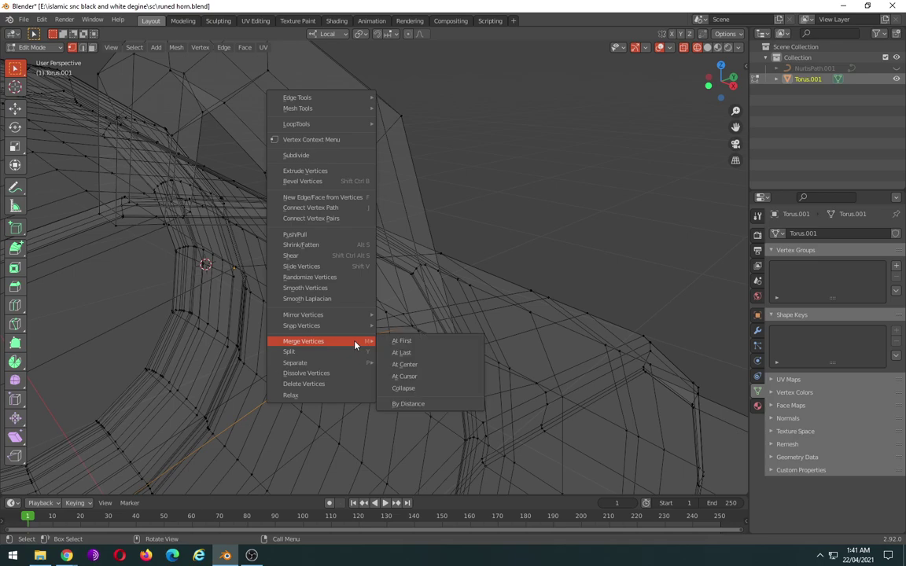
pyautogui.click(410, 366)
pyautogui.moveTo(409, 363)
pyautogui.mouseDown(button='middle')
pyautogui.moveTo(188, 376)
pyautogui.moveTo(134, 429)
pyautogui.moveTo(417, 304)
pyautogui.mouseUp(button='middle')
# - Move the merged base vertex lower on the band
pyautogui.scroll(3, 417, 304)
pyautogui.scroll(-2, 484, 336)
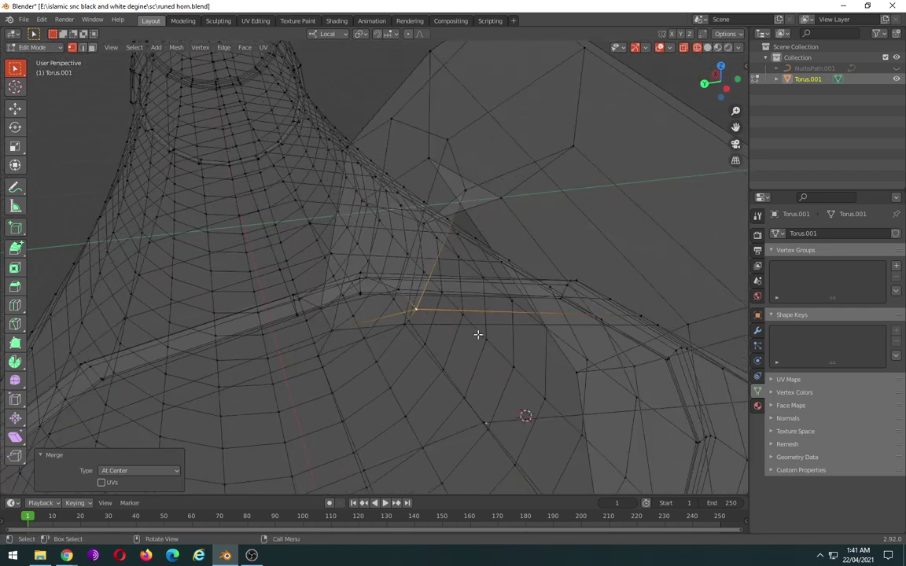
pyautogui.press('g')
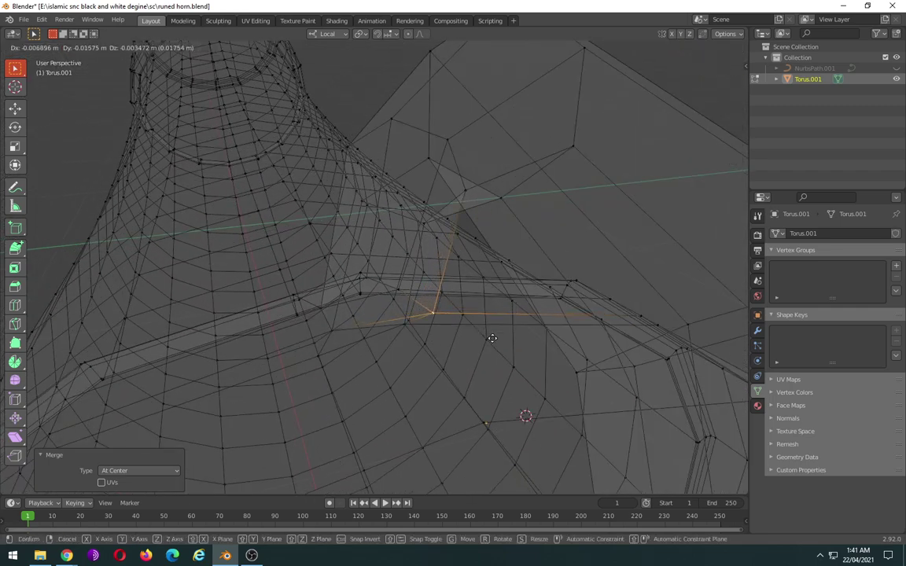
pyautogui.click(489, 330)
pyautogui.moveTo(485, 330)
pyautogui.mouseDown(button='middle')
pyautogui.moveTo(536, 364)
pyautogui.moveTo(627, 383)
pyautogui.moveTo(699, 377)
pyautogui.mouseUp(button='middle')
pyautogui.press('g')
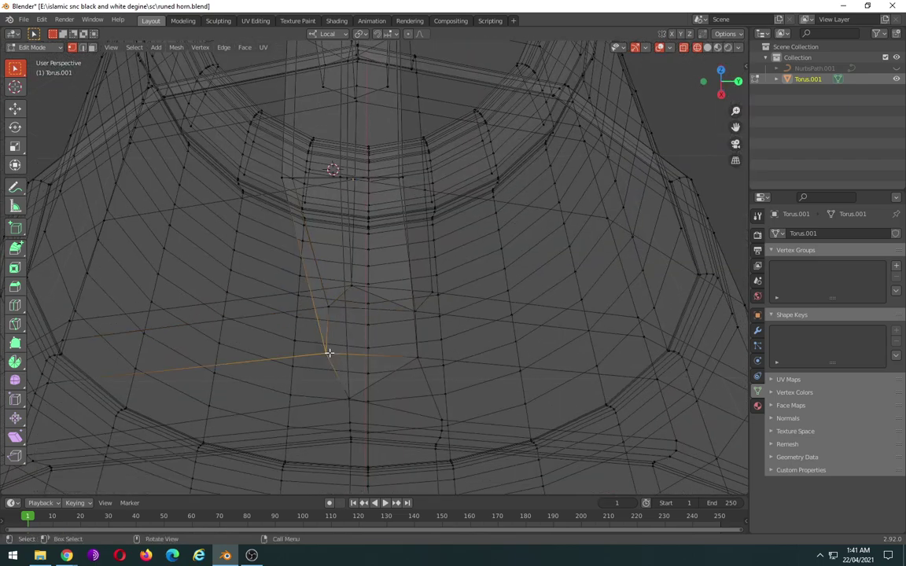
pyautogui.click(330, 351)
# - Add the vertex above and, in front view, shift the pair about 0.0005 m X and -0.0076 m Z
pyautogui.keyDown('ctrl'); pyautogui.click(329, 308); pyautogui.keyUp('ctrl')
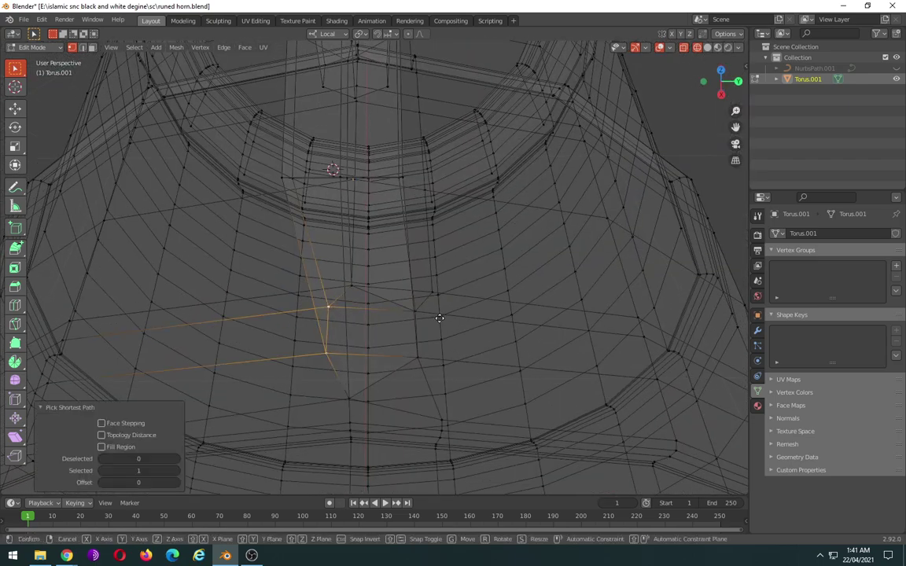
pyautogui.press('g')
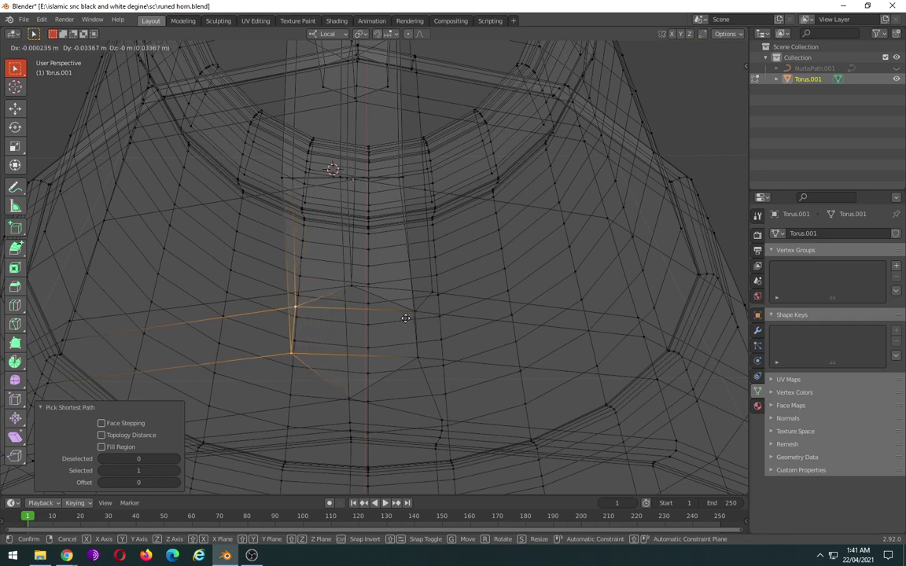
pyautogui.click(400, 315)
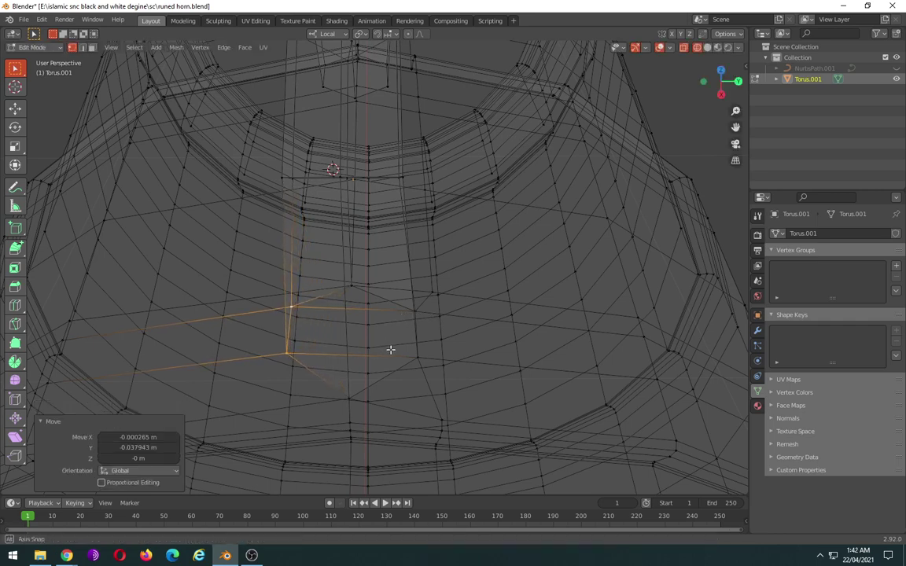
pyautogui.moveTo(390, 350); pyautogui.dragTo(570, 288, button='middle')
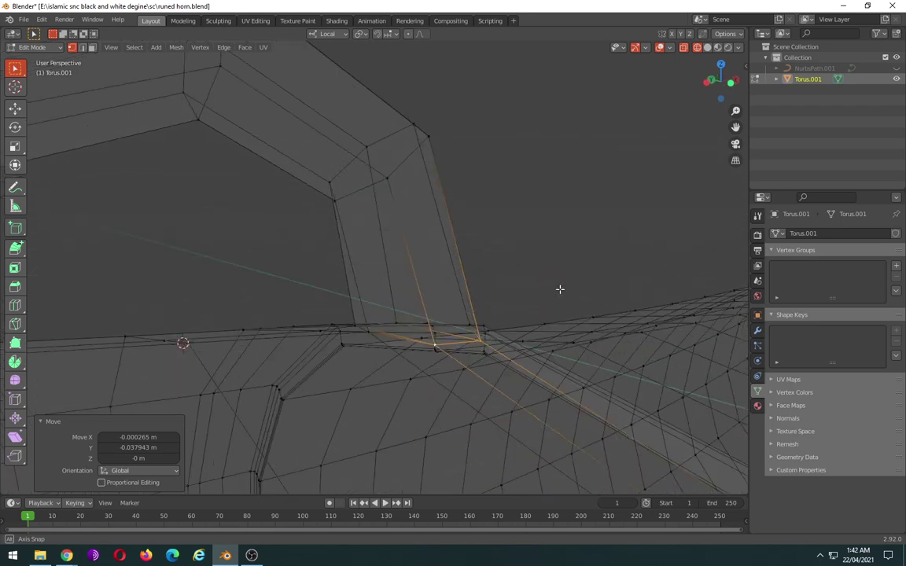
pyautogui.press('KP_1')
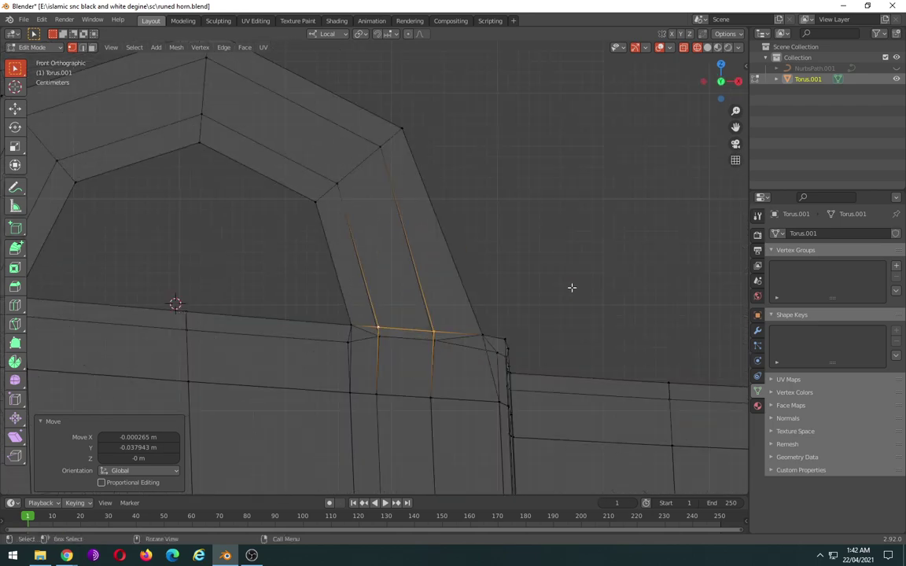
pyautogui.press('g')
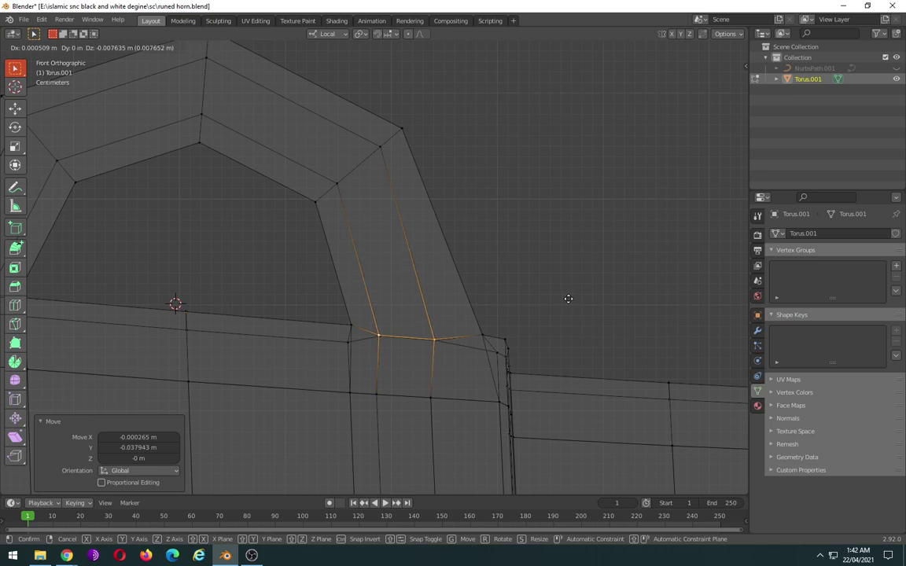
pyautogui.click(568, 298)
pyautogui.moveTo(568, 298)
pyautogui.mouseDown(button='middle')
pyautogui.moveTo(486, 330)
pyautogui.moveTo(366, 340)
pyautogui.moveTo(603, 257)
pyautogui.moveTo(404, 319)
pyautogui.moveTo(390, 346)
pyautogui.moveTo(399, 332)
pyautogui.moveTo(407, 344)
pyautogui.moveTo(347, 330)
pyautogui.moveTo(348, 354)
pyautogui.moveTo(527, 316)
pyautogui.moveTo(472, 285)
pyautogui.moveTo(485, 313)
pyautogui.moveTo(476, 396)
pyautogui.moveTo(468, 255)
pyautogui.moveTo(447, 350)
pyautogui.moveTo(444, 339)
pyautogui.mouseUp(button='middle')
# - Merge the next handle-band vertex pair at center and start moving it lower
pyautogui.scroll(-2, 444, 339)
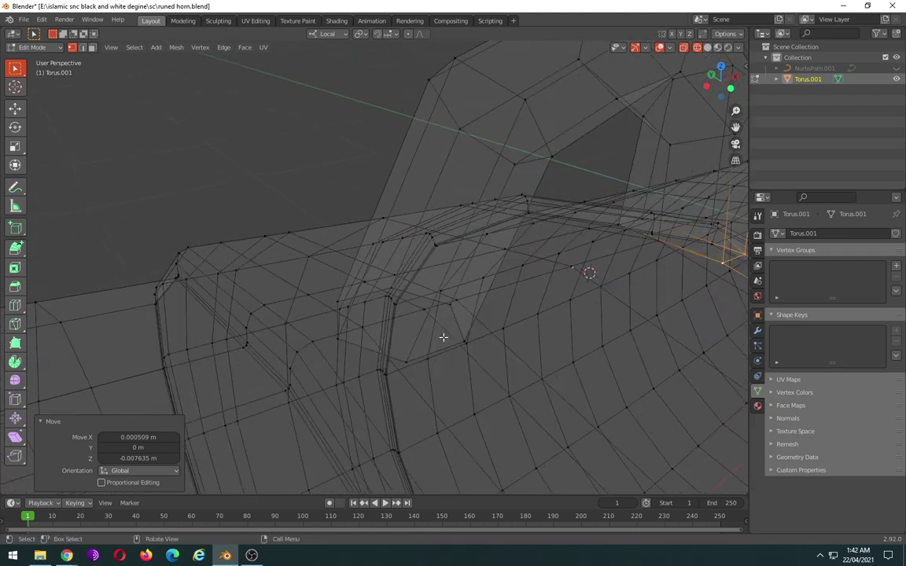
pyautogui.moveTo(373, 348); pyautogui.dragTo(389, 364, button='middle')
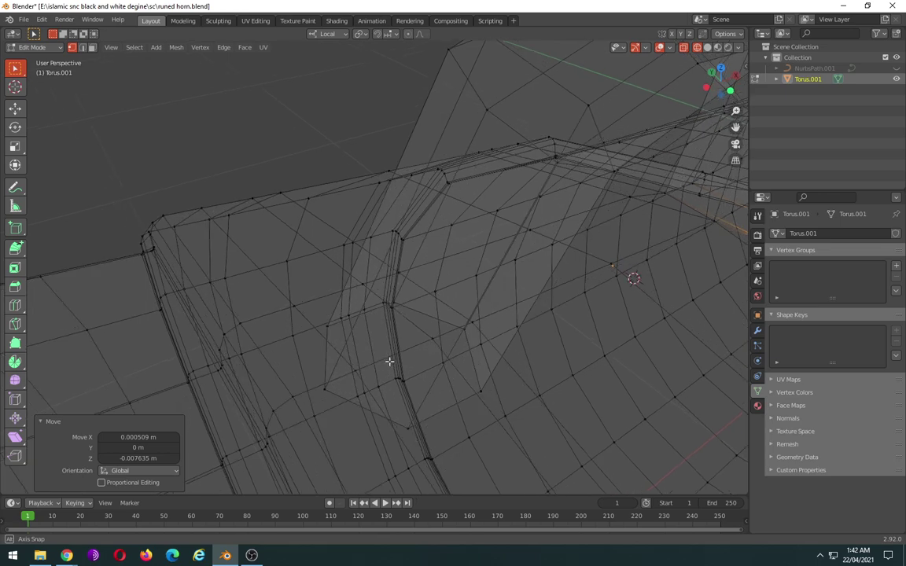
pyautogui.rightClick(468, 329)
pyautogui.moveTo(425, 325)
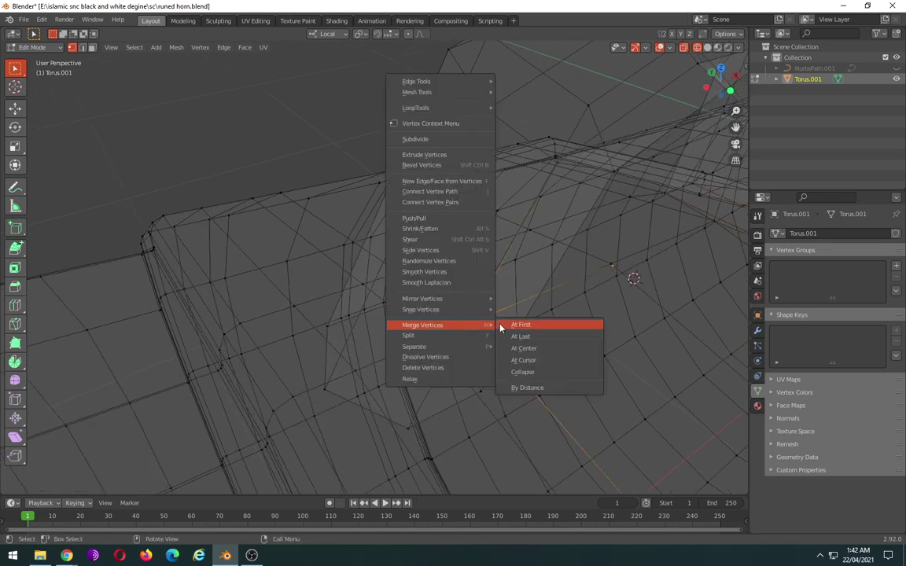
pyautogui.click(523, 347)
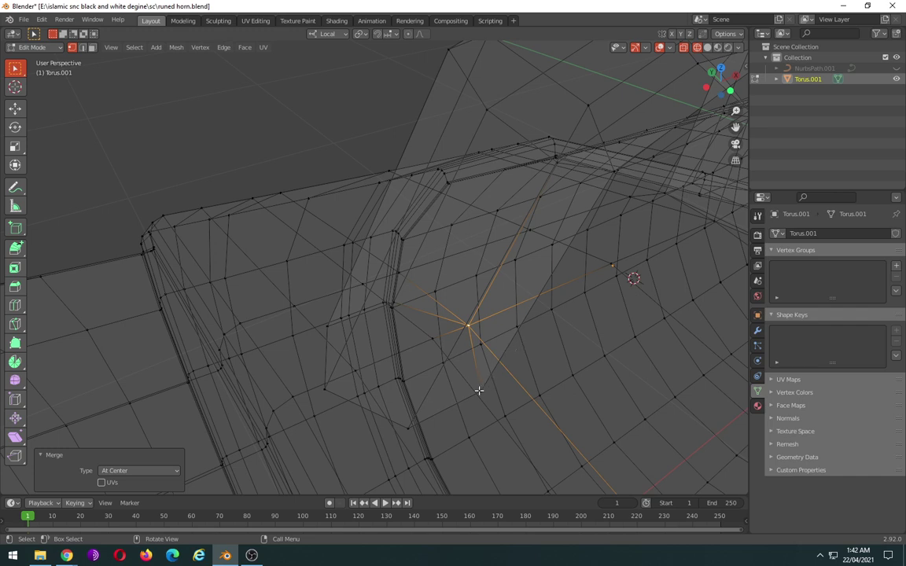
pyautogui.press('g')
# - Merge another pair at center and nudge it about 0.0117 m X, -0.0213 m Y, -0.0145 m Z
pyautogui.rightClick(431, 339)
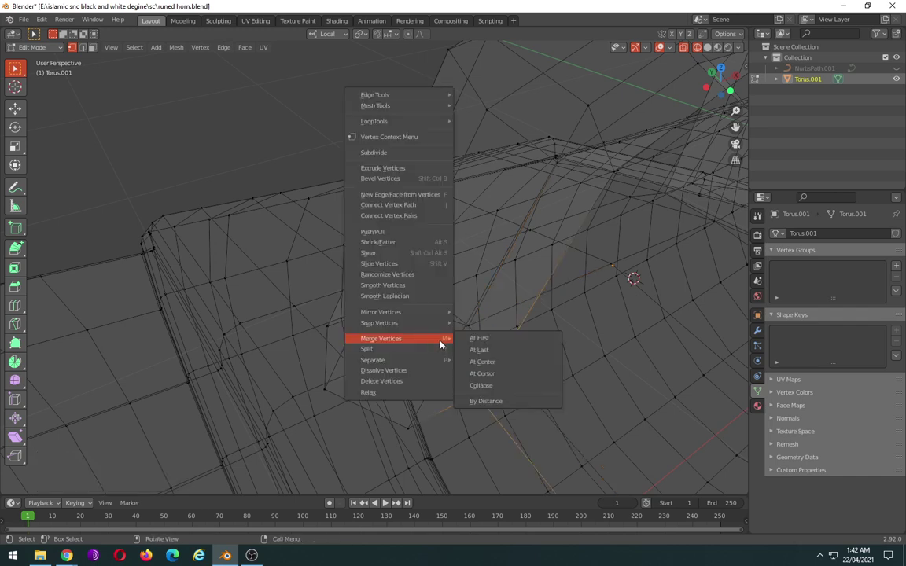
pyautogui.click(478, 364)
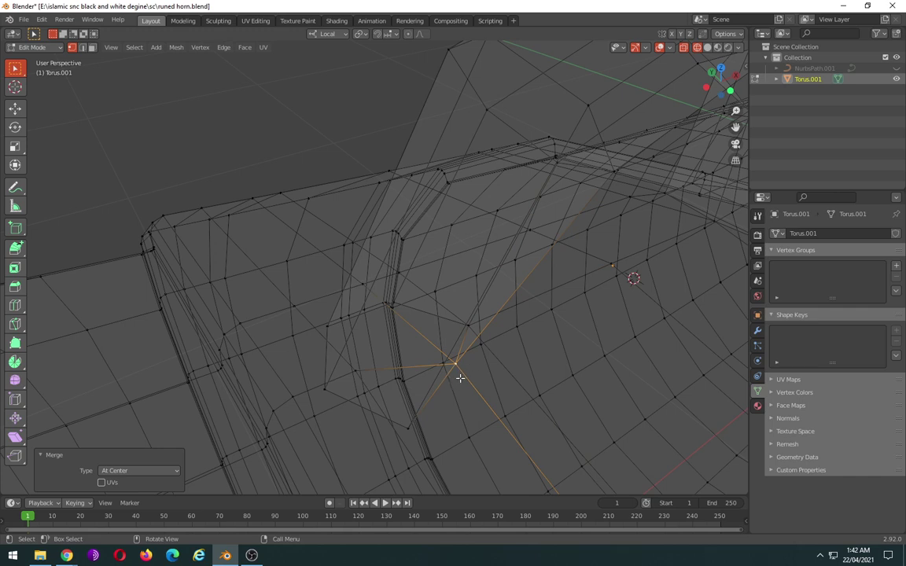
pyautogui.press('g')
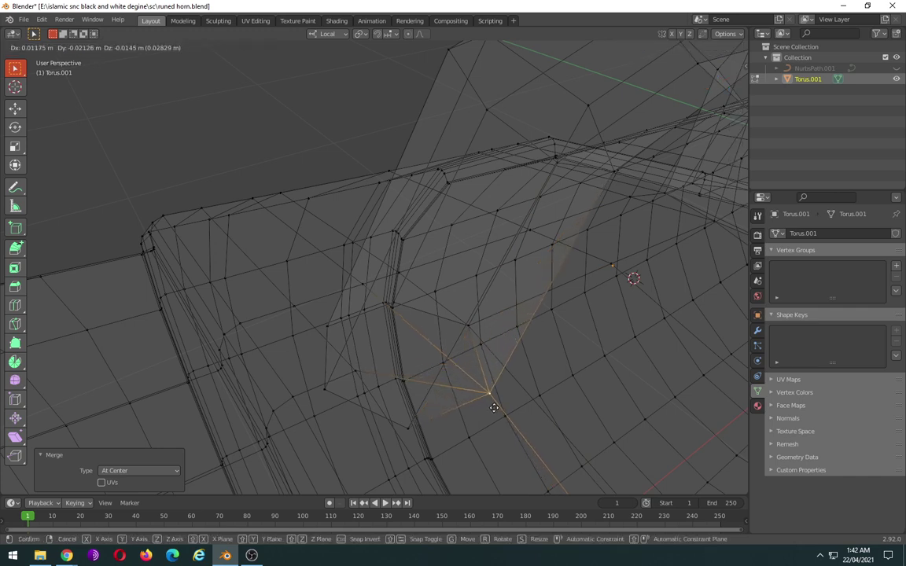
pyautogui.click(494, 407)
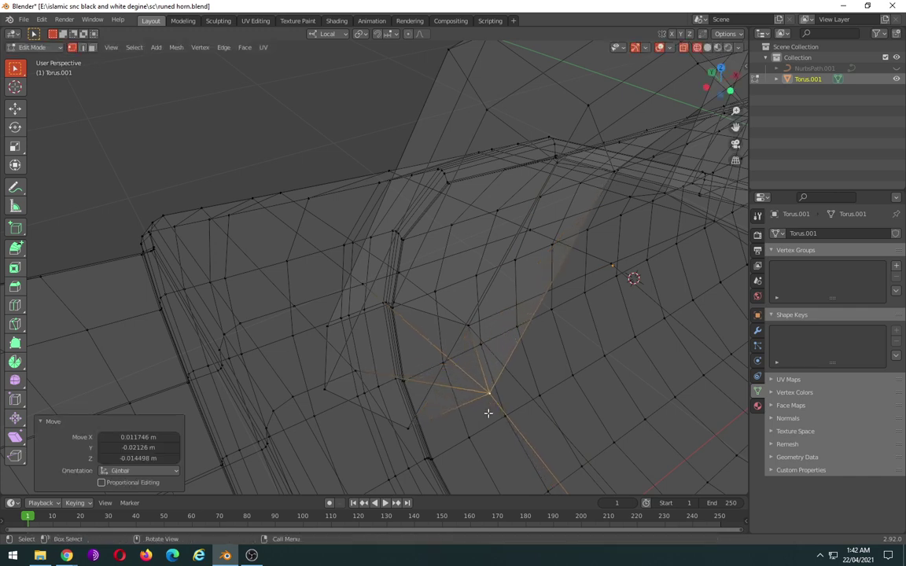
pyautogui.moveTo(488, 412)
pyautogui.mouseDown(button='middle')
pyautogui.moveTo(451, 384)
pyautogui.moveTo(441, 344)
pyautogui.moveTo(453, 378)
pyautogui.moveTo(526, 404)
pyautogui.mouseUp(button='middle')
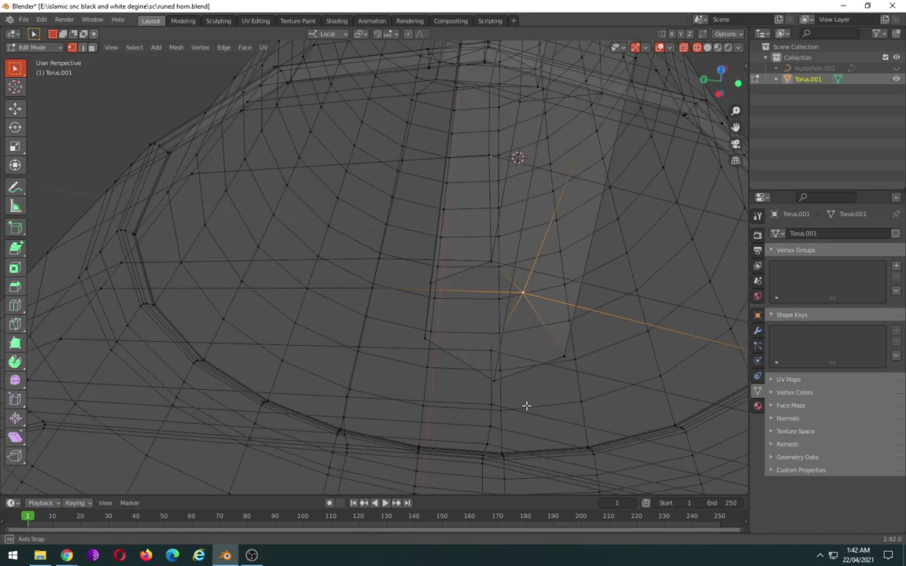
pyautogui.press('g')
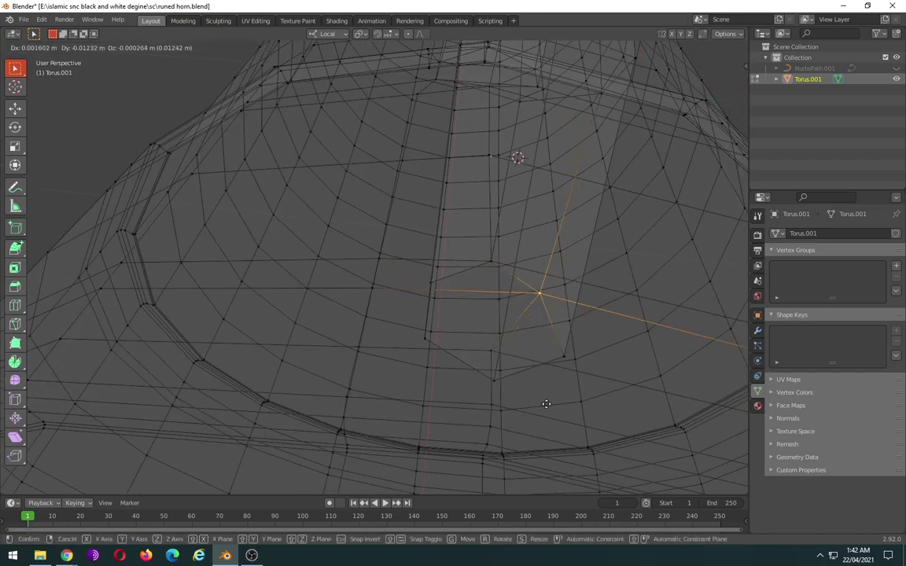
pyautogui.click(528, 384)
pyautogui.moveTo(528, 384)
pyautogui.mouseDown(button='middle')
pyautogui.moveTo(454, 356)
pyautogui.moveTo(389, 366)
pyautogui.moveTo(328, 340)
pyautogui.mouseUp(button='middle')
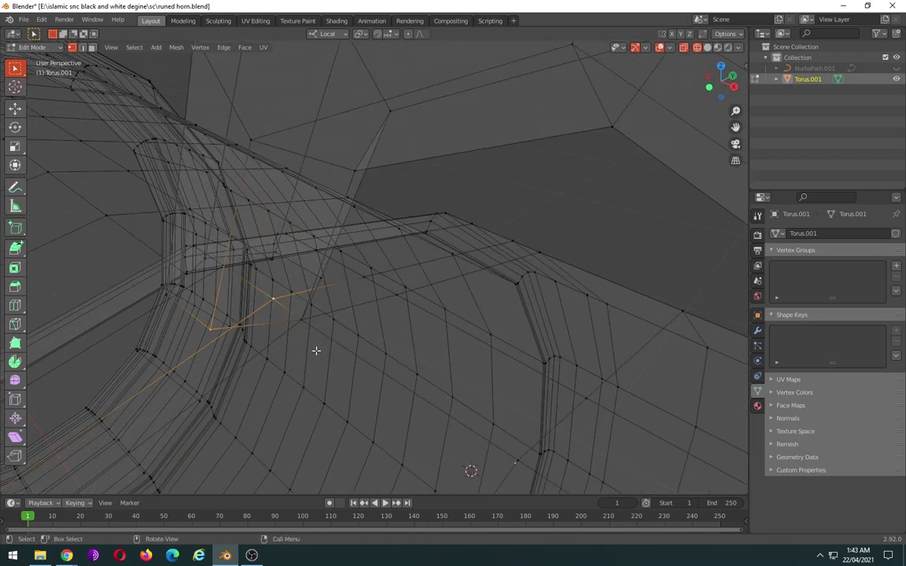
# - Merge two pairs of the pillar's base vertices at center with the band
pyautogui.moveTo(315, 351)
pyautogui.mouseDown(button='middle')
pyautogui.moveTo(354, 356)
pyautogui.moveTo(317, 359)
pyautogui.mouseUp(button='middle')
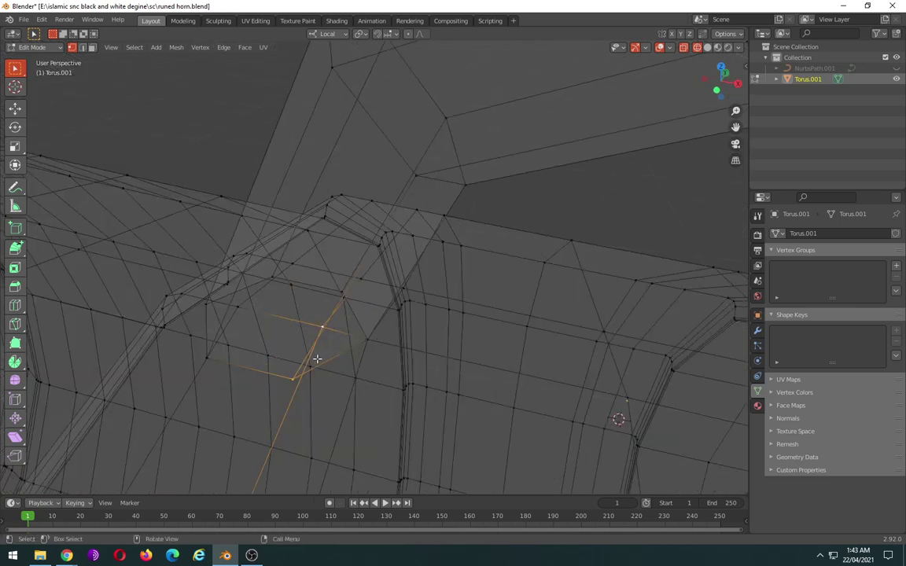
pyautogui.click(206, 358)
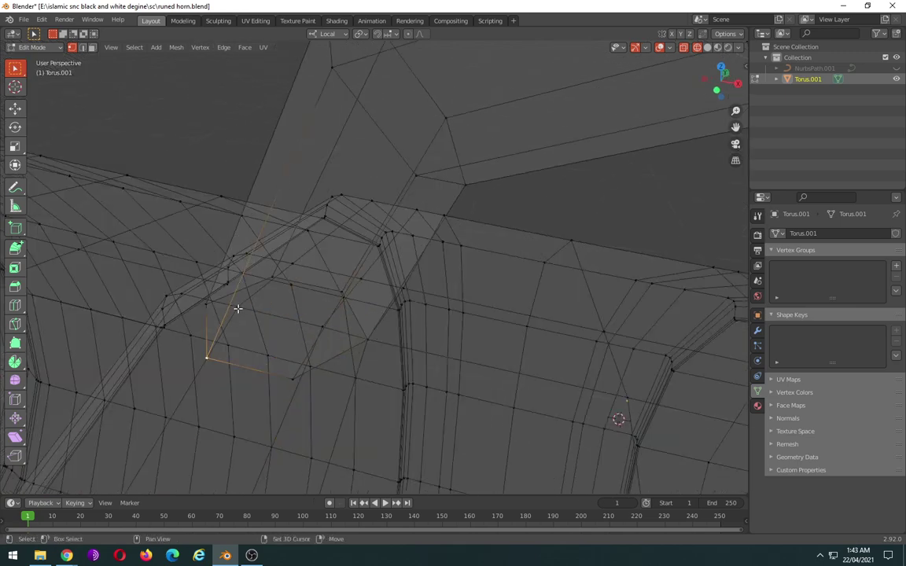
pyautogui.rightClick(237, 308)
pyautogui.click(295, 335)
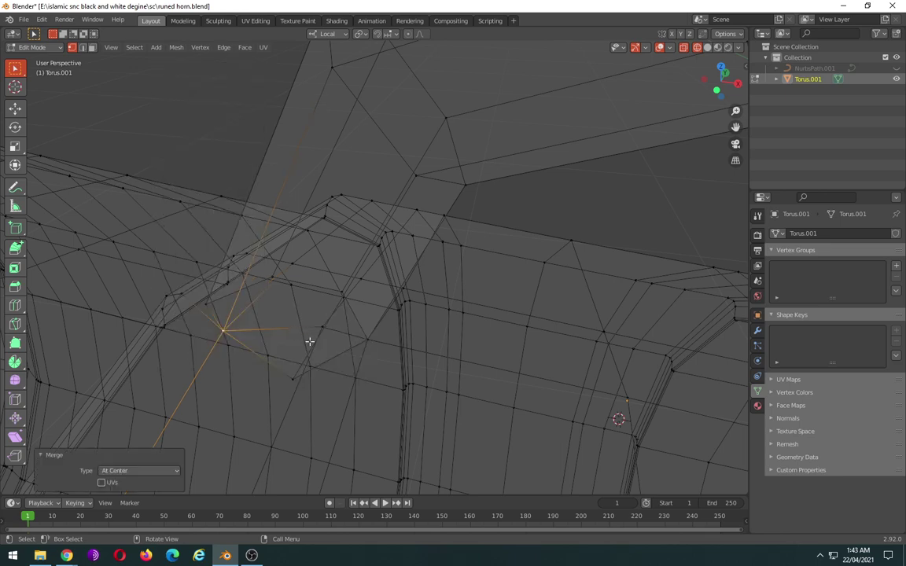
pyautogui.click(320, 331)
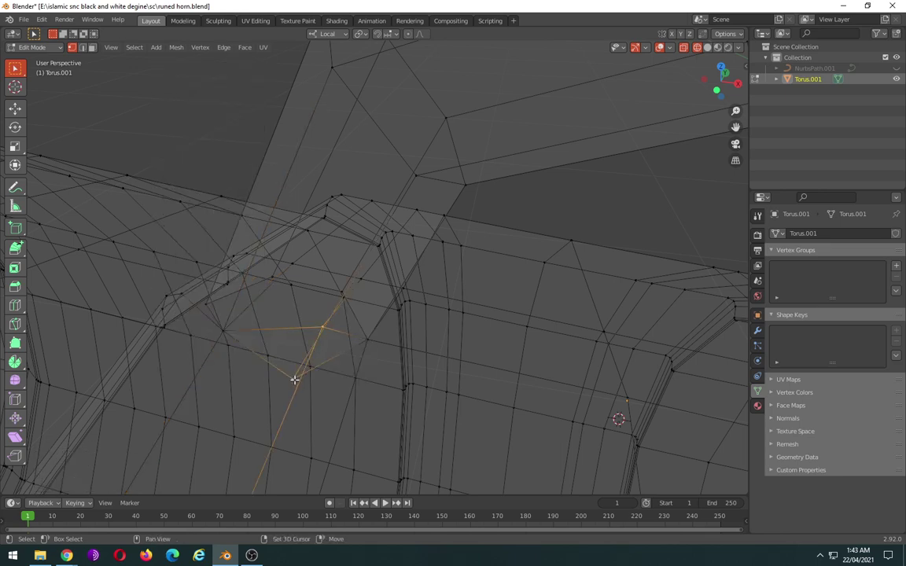
pyautogui.rightClick(294, 380)
pyautogui.click(346, 402)
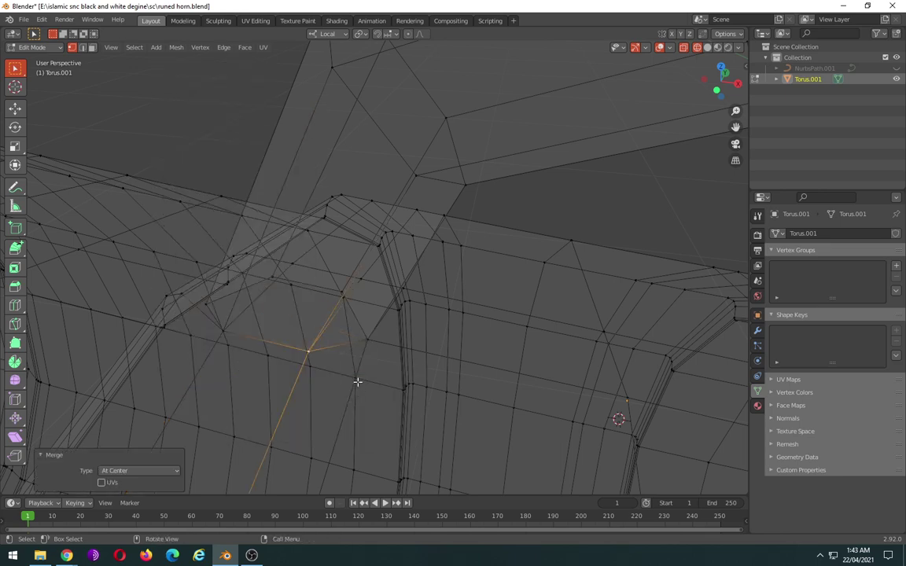
# - Weld two more handle-band vertex pairs at their centers
pyautogui.moveTo(357, 382)
pyautogui.mouseDown(button='middle')
pyautogui.moveTo(390, 372)
pyautogui.moveTo(430, 382)
pyautogui.mouseUp(button='middle')
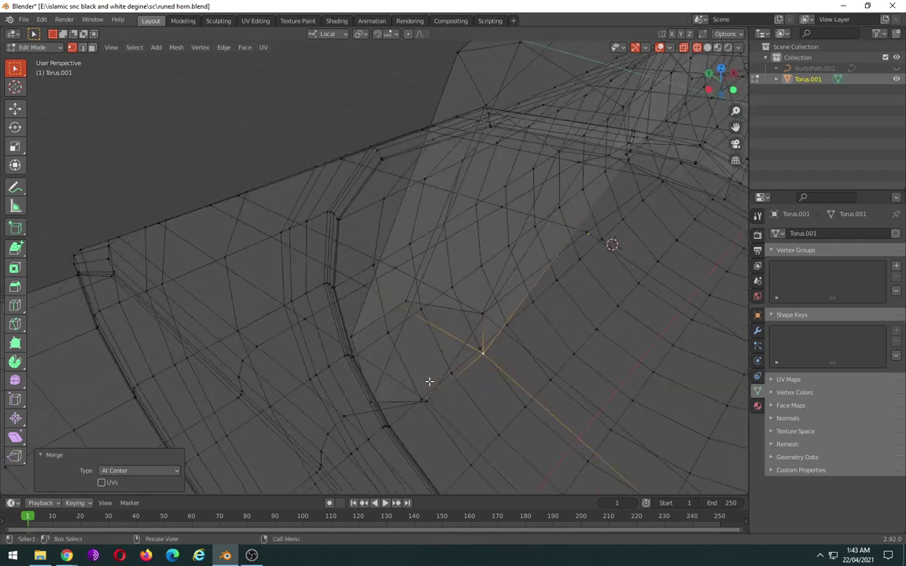
pyautogui.click(372, 402)
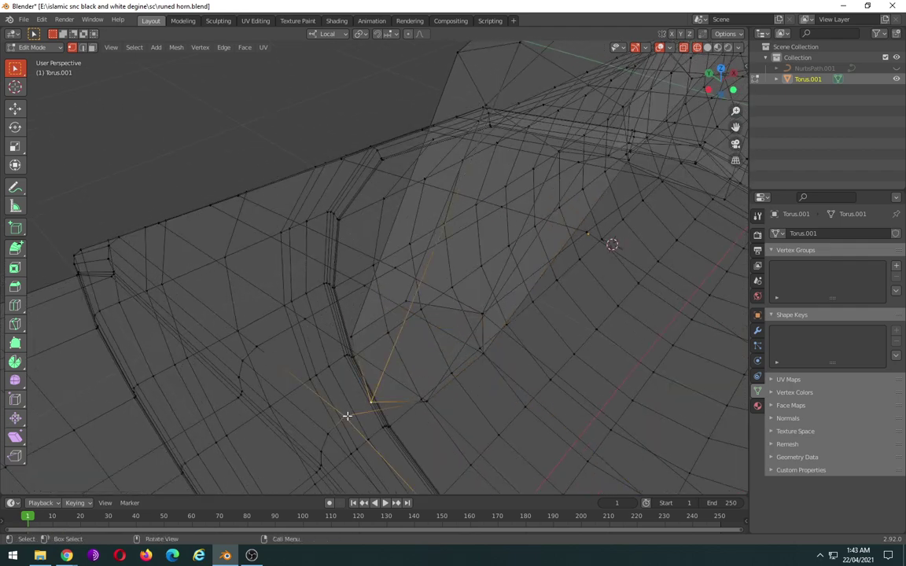
pyautogui.rightClick(314, 374)
pyautogui.click(398, 396)
pyautogui.moveTo(379, 402); pyautogui.dragTo(453, 402, button='middle')
pyautogui.click(447, 328)
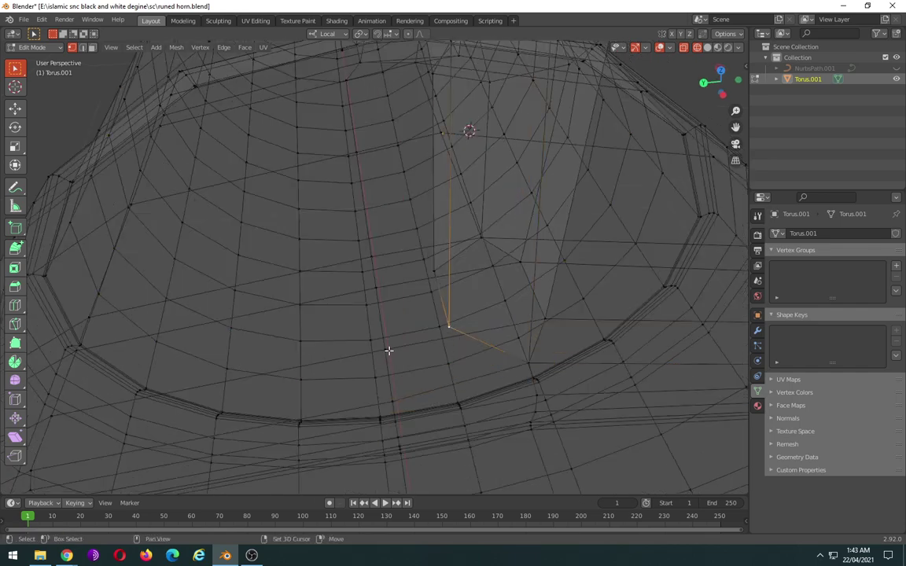
pyautogui.keyDown('shift'); pyautogui.click(373, 323); pyautogui.keyUp('shift')
pyautogui.moveTo(413, 360)
pyautogui.mouseDown(button='middle')
pyautogui.moveTo(443, 352)
pyautogui.moveTo(453, 334)
pyautogui.mouseUp(button='middle')
pyautogui.rightClick(453, 334)
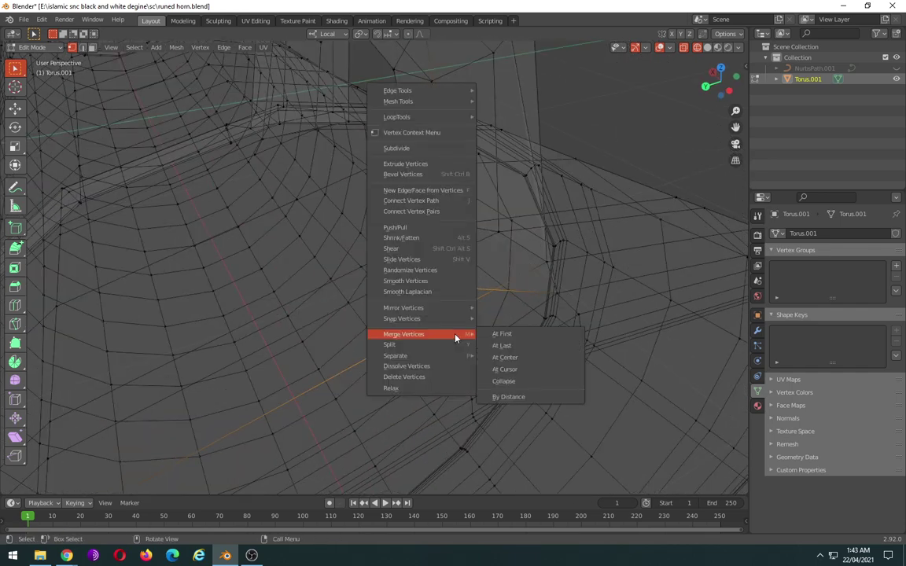
pyautogui.click(504, 357)
# - Merge one more vertex set at center, then switch back to solid shading
pyautogui.moveTo(490, 358); pyautogui.dragTo(440, 257, button='middle')
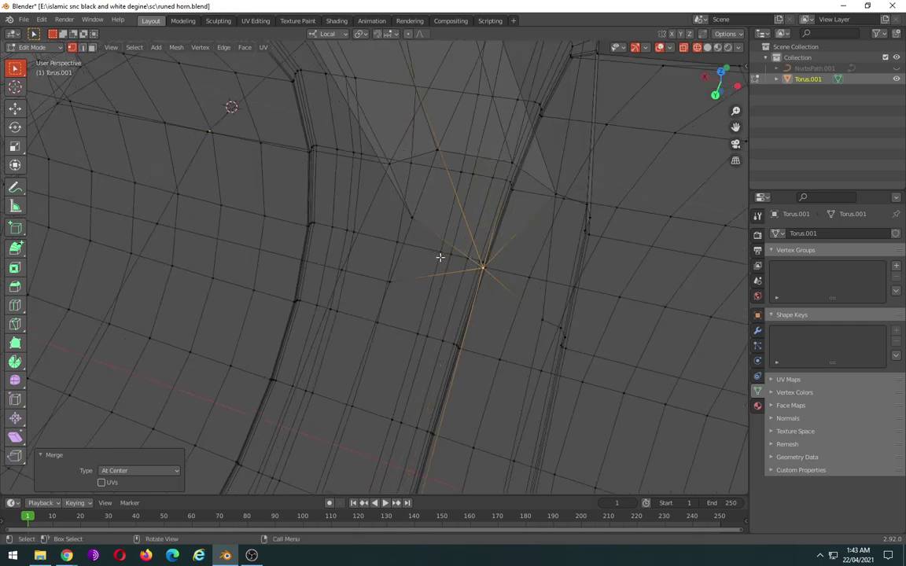
pyautogui.rightClick(406, 289)
pyautogui.click(447, 312)
pyautogui.moveTo(449, 304)
pyautogui.mouseDown(button='middle')
pyautogui.moveTo(571, 279)
pyautogui.moveTo(384, 327)
pyautogui.moveTo(299, 314)
pyautogui.moveTo(404, 279)
pyautogui.moveTo(406, 299)
pyautogui.moveTo(522, 302)
pyautogui.moveTo(546, 294)
pyautogui.moveTo(487, 302)
pyautogui.moveTo(492, 205)
pyautogui.moveTo(268, 305)
pyautogui.moveTo(391, 346)
pyautogui.mouseUp(button='middle')
pyautogui.hotkey('shift', 'z')
pyautogui.scroll(2, 522, 302)
pyautogui.scroll(3, 522, 302)
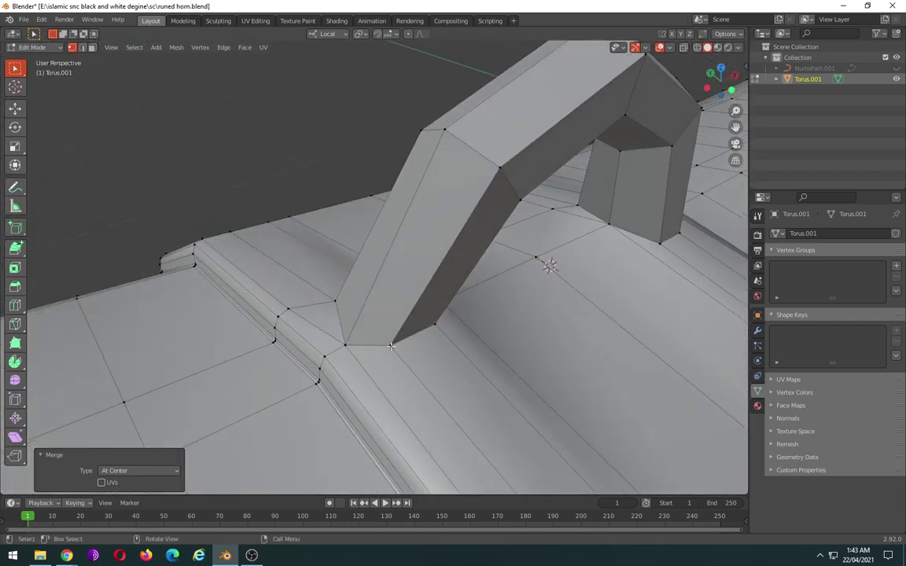
# - Move the pillar's base corner vertices onto the band edge
pyautogui.click(436, 384)
pyautogui.press('g')
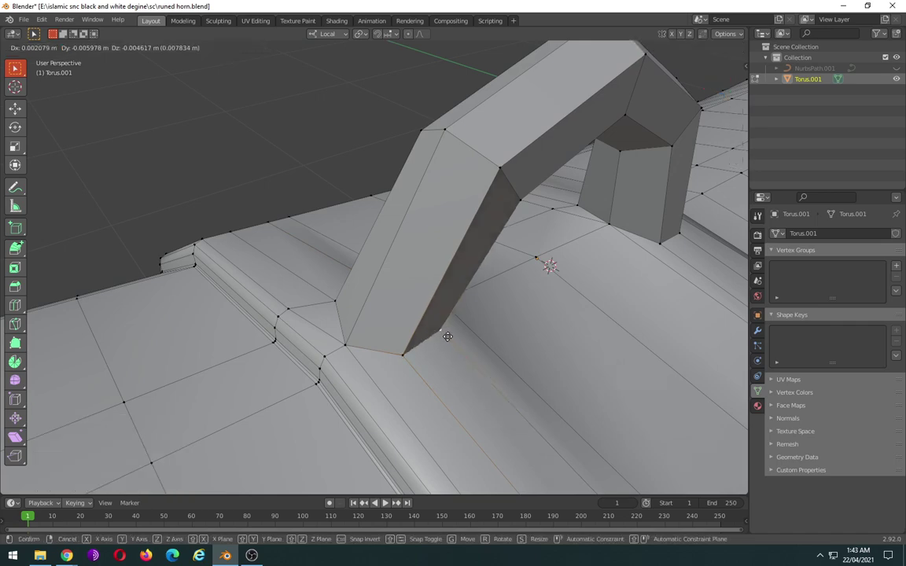
pyautogui.click(454, 340)
pyautogui.moveTo(455, 340); pyautogui.dragTo(514, 357, button='middle')
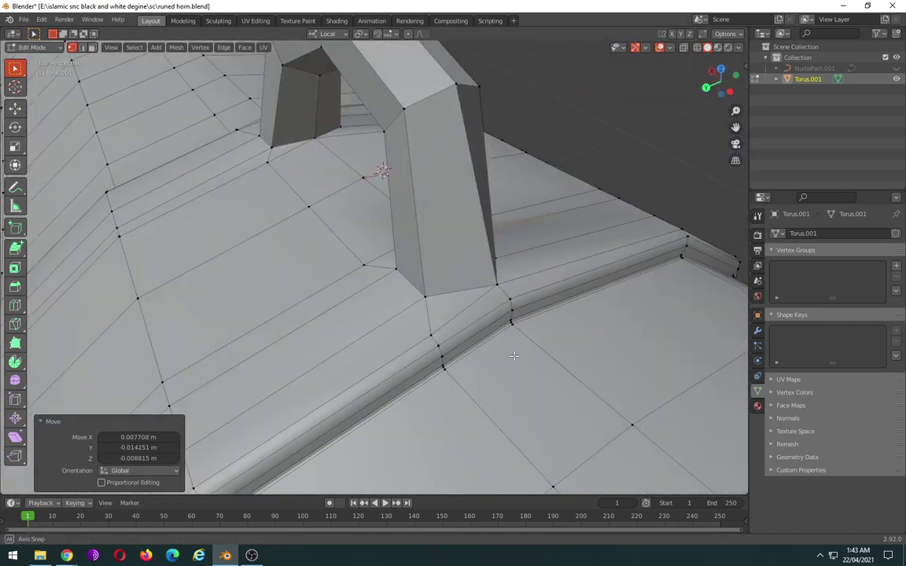
pyautogui.press('g')
pyautogui.click(419, 302)
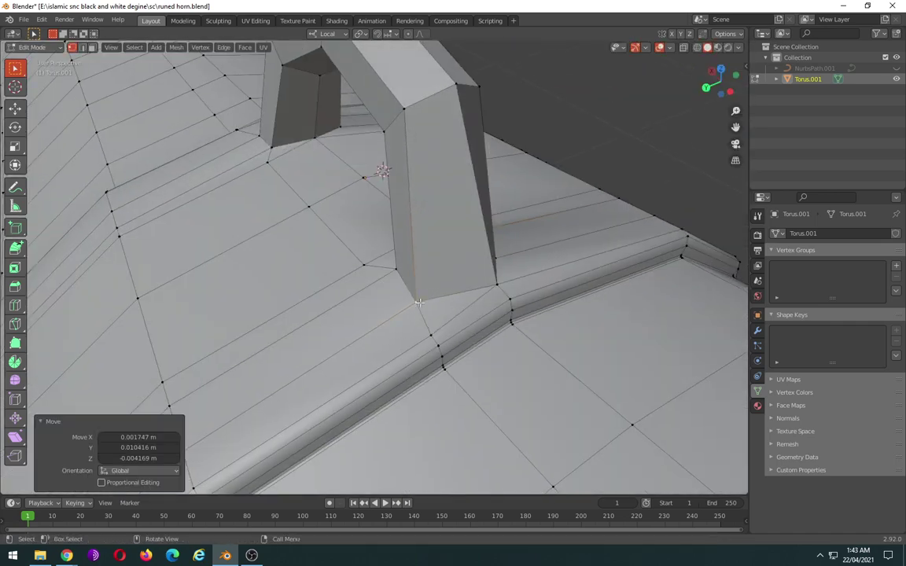
pyautogui.click(495, 285)
pyautogui.press('g')
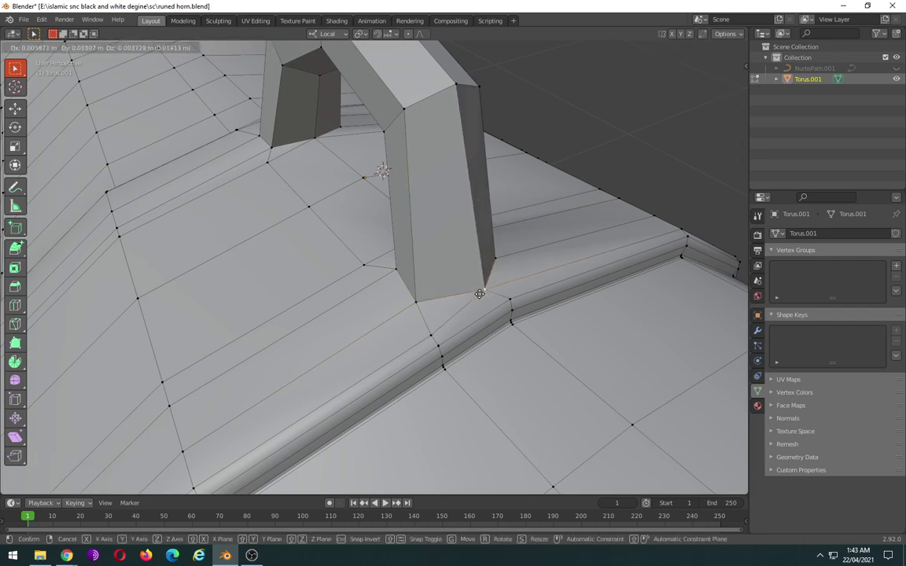
pyautogui.click(479, 293)
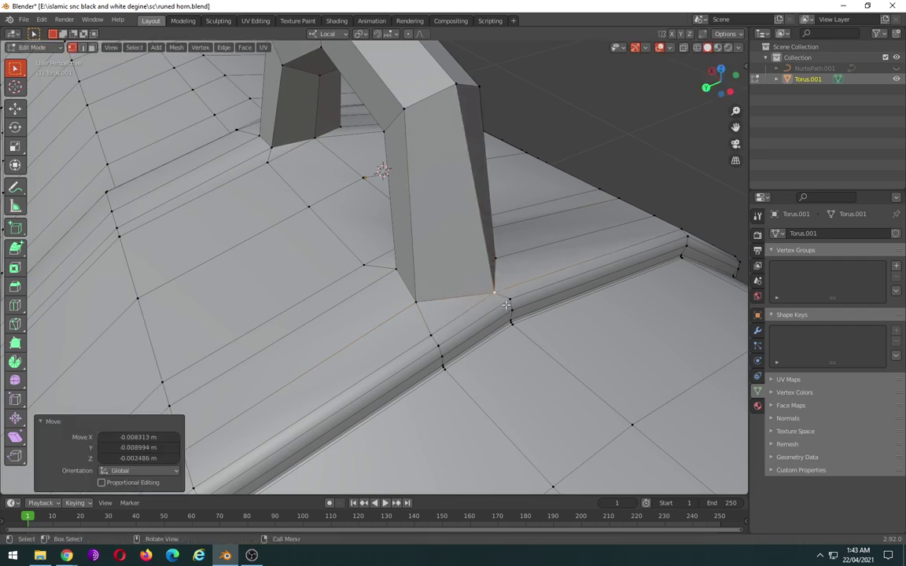
# - Nudge the base vertices under the arch about 0.0081 m X and -0.0048 m Z, then return to Object Mode
pyautogui.moveTo(507, 304)
pyautogui.mouseDown(button='middle')
pyautogui.moveTo(446, 178)
pyautogui.moveTo(353, 320)
pyautogui.mouseUp(button='middle')
pyautogui.click(388, 362)
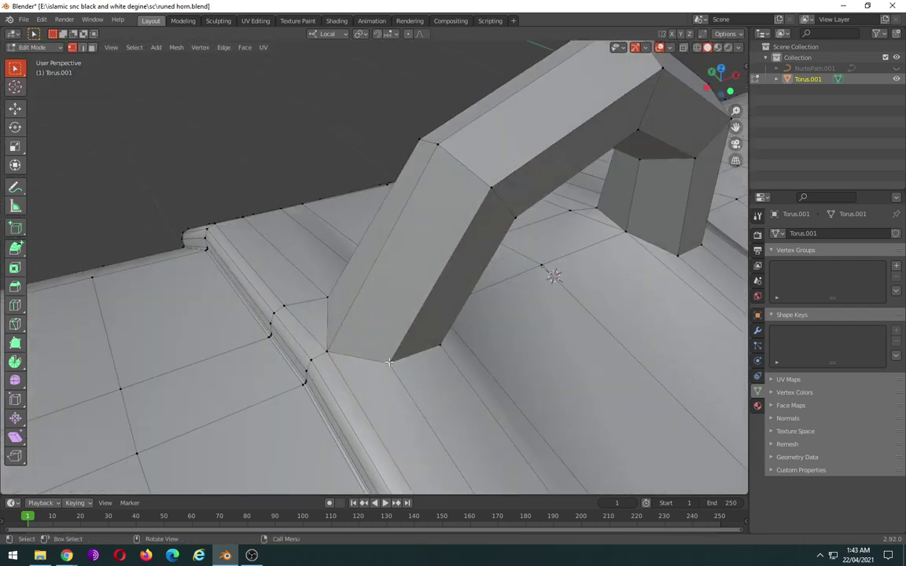
pyautogui.click(382, 363)
pyautogui.moveTo(382, 363)
pyautogui.mouseDown(button='middle')
pyautogui.moveTo(297, 334)
pyautogui.moveTo(338, 364)
pyautogui.moveTo(489, 436)
pyautogui.moveTo(340, 339)
pyautogui.moveTo(350, 361)
pyautogui.moveTo(388, 334)
pyautogui.moveTo(233, 357)
pyautogui.moveTo(231, 336)
pyautogui.moveTo(354, 338)
pyautogui.moveTo(443, 311)
pyautogui.moveTo(322, 317)
pyautogui.moveTo(366, 281)
pyautogui.moveTo(386, 279)
pyautogui.mouseUp(button='middle')
pyautogui.click(323, 343)
pyautogui.press('g')
pyautogui.click(335, 352)
pyautogui.scroll(-5, 438, 308)
pyautogui.press('Tab')
# - Enter Edit Mode and switch to wireframe shading to see the band under the handle's foot
pyautogui.scroll(5, 369, 281)
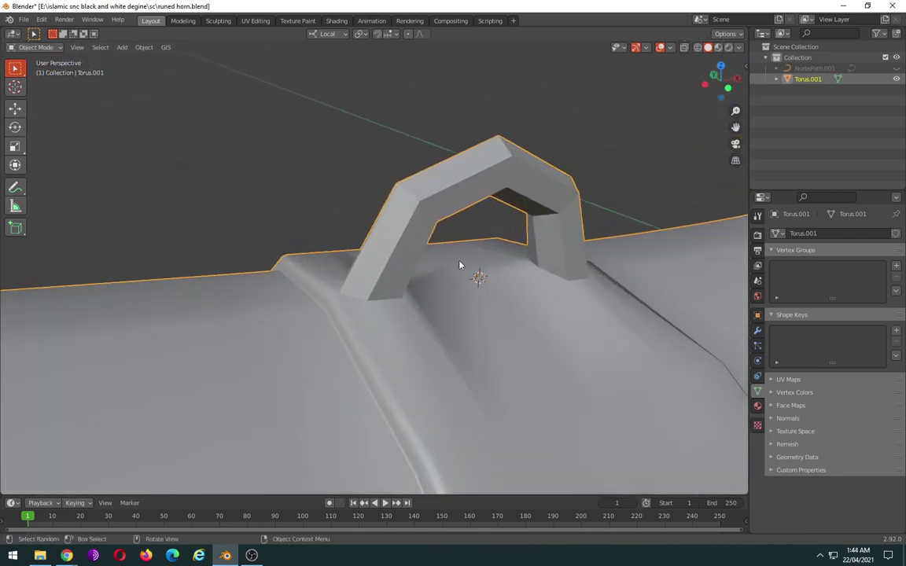
pyautogui.moveTo(460, 265)
pyautogui.mouseDown(button='middle')
pyautogui.moveTo(608, 290)
pyautogui.moveTo(620, 251)
pyautogui.moveTo(683, 268)
pyautogui.moveTo(375, 260)
pyautogui.moveTo(409, 267)
pyautogui.moveTo(402, 305)
pyautogui.moveTo(370, 284)
pyautogui.moveTo(493, 188)
pyautogui.moveTo(159, 301)
pyautogui.moveTo(138, 295)
pyautogui.moveTo(55, 311)
pyautogui.moveTo(245, 318)
pyautogui.moveTo(294, 314)
pyautogui.moveTo(299, 303)
pyautogui.moveTo(277, 309)
pyautogui.moveTo(280, 331)
pyautogui.mouseUp(button='middle')
pyautogui.press('Tab')
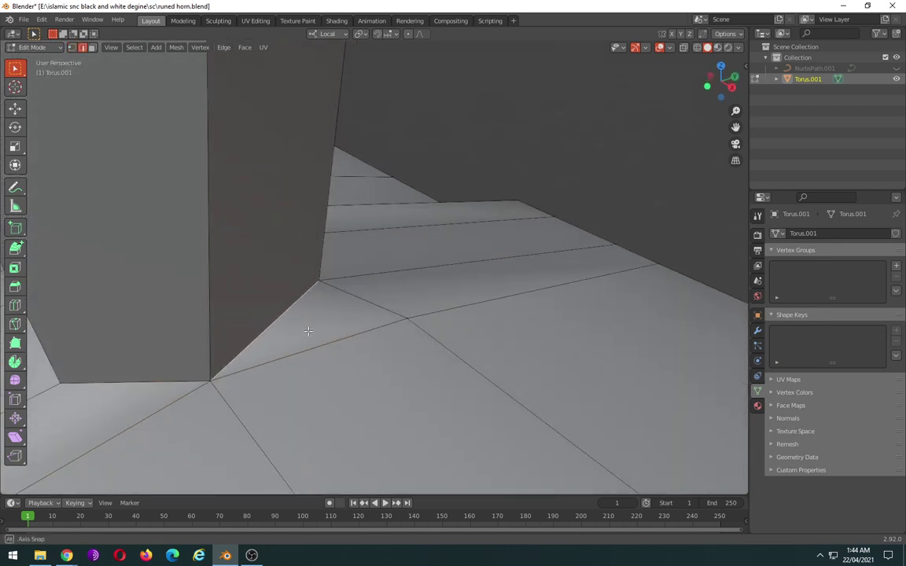
pyautogui.moveTo(308, 331)
pyautogui.mouseDown(button='middle')
pyautogui.moveTo(313, 302)
pyautogui.moveTo(433, 303)
pyautogui.moveTo(407, 349)
pyautogui.moveTo(373, 354)
pyautogui.moveTo(362, 323)
pyautogui.moveTo(392, 315)
pyautogui.moveTo(380, 326)
pyautogui.moveTo(397, 350)
pyautogui.mouseUp(button='middle')
pyautogui.hotkey('shift', 'z')
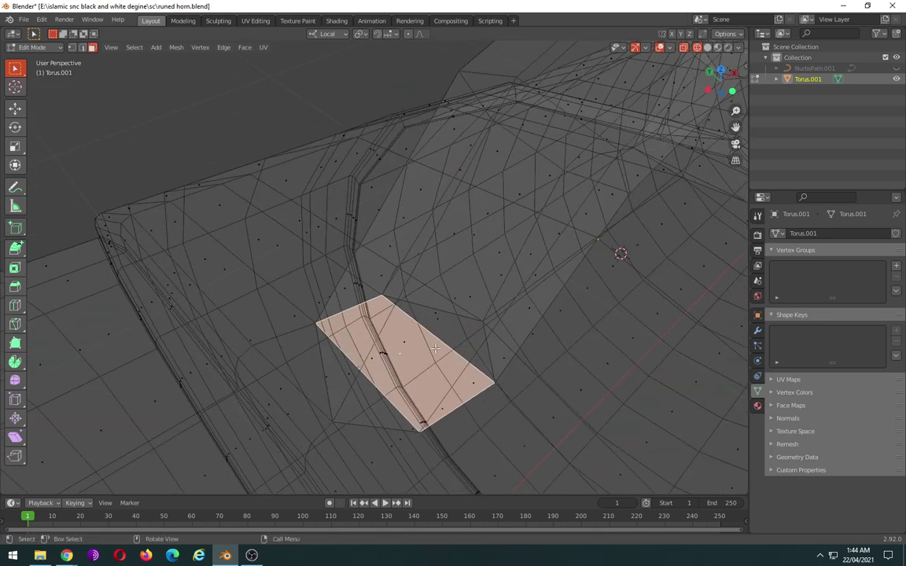
# - Grow the band face selection under the handle foot and delete those faces
pyautogui.keyDown('shift'); pyautogui.click(428, 348); pyautogui.keyUp('shift')
pyautogui.hotkey('alt', 'a')
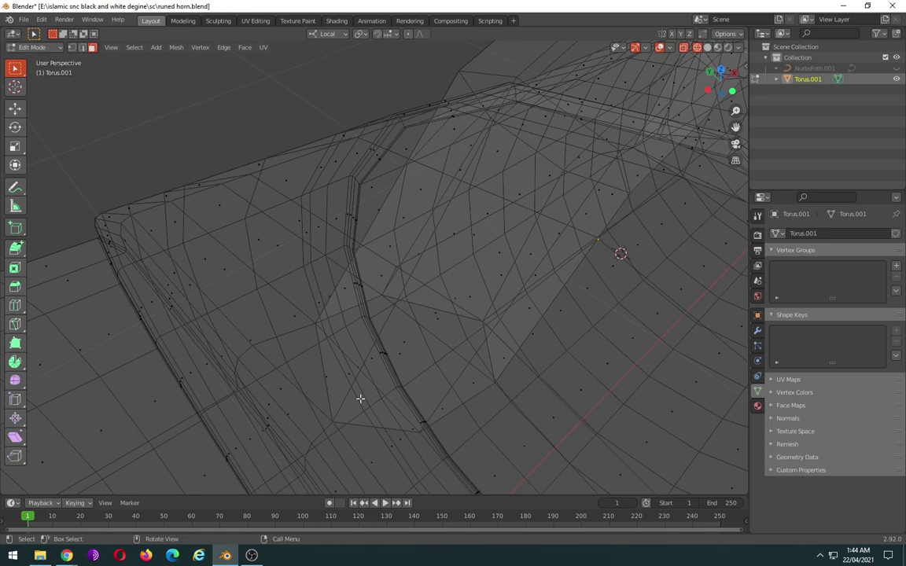
pyautogui.press('ctrl+KP_Add')
pyautogui.moveTo(375, 333); pyautogui.dragTo(438, 388, button='middle')
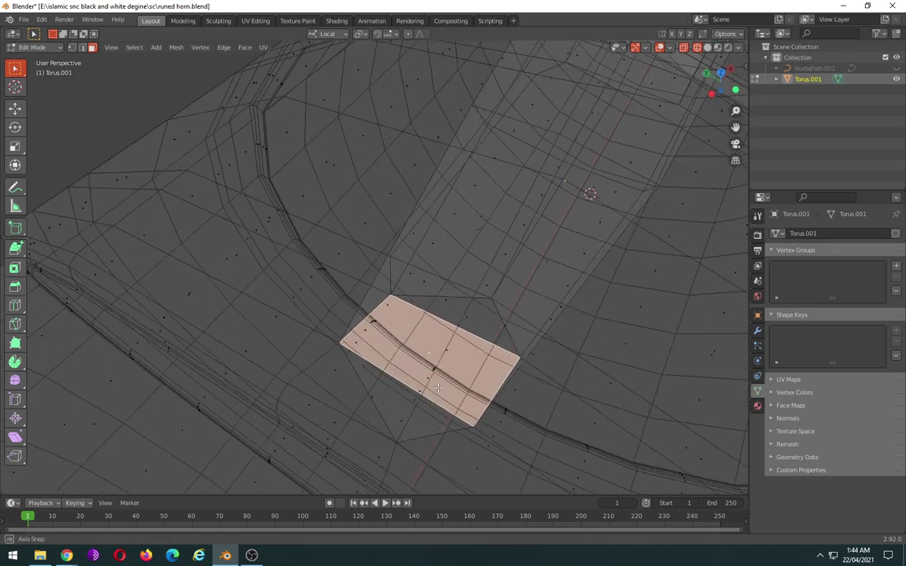
pyautogui.press('x')
pyautogui.click(471, 324)
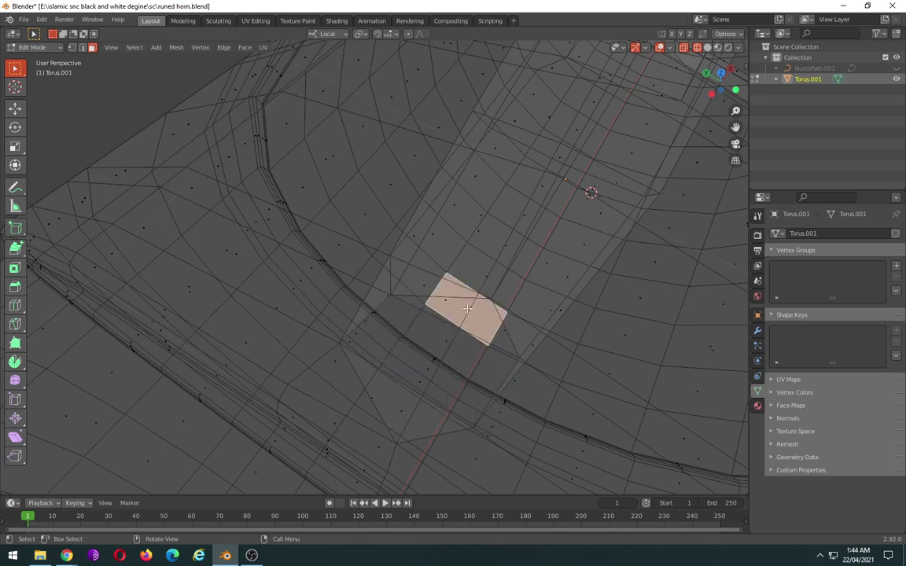
# - Delete the remaining selected face and switch back to solid shading to view the hole
pyautogui.moveTo(472, 327); pyautogui.dragTo(459, 314, button='middle')
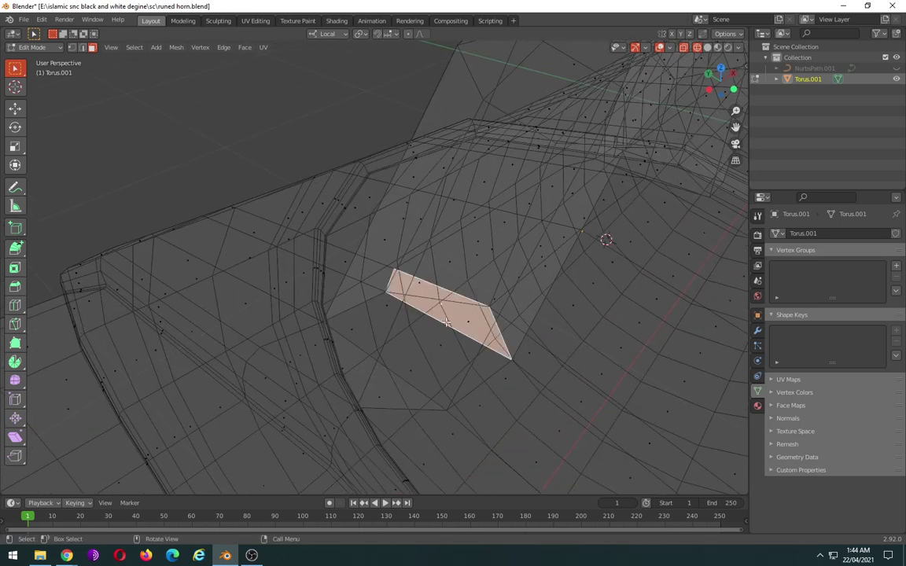
pyautogui.moveTo(447, 322)
pyautogui.mouseDown(button='middle')
pyautogui.moveTo(451, 370)
pyautogui.moveTo(582, 320)
pyautogui.moveTo(630, 289)
pyautogui.moveTo(649, 293)
pyautogui.moveTo(439, 285)
pyautogui.moveTo(431, 307)
pyautogui.moveTo(471, 360)
pyautogui.moveTo(457, 337)
pyautogui.mouseUp(button='middle')
pyautogui.scroll(2, 439, 285)
pyautogui.scroll(1, 456, 337)
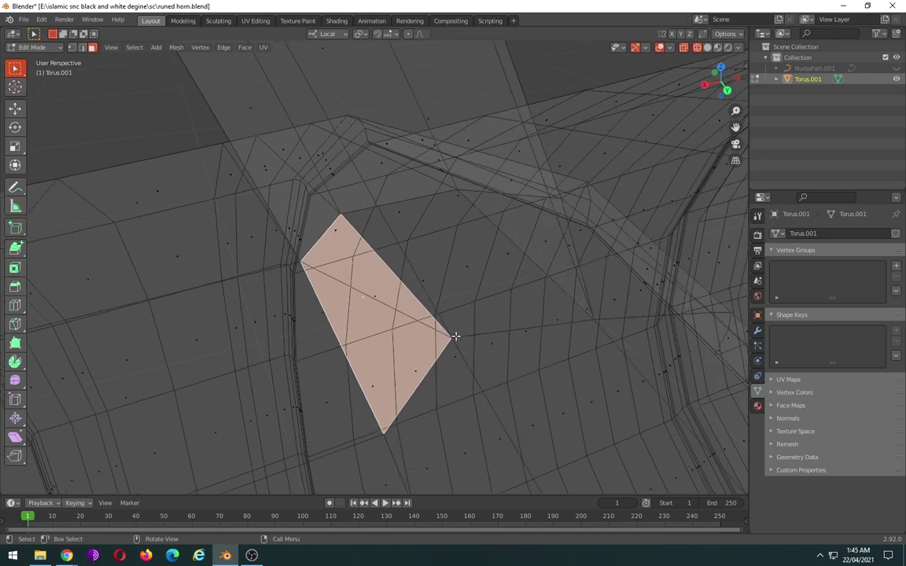
pyautogui.scroll(-2, 455, 336)
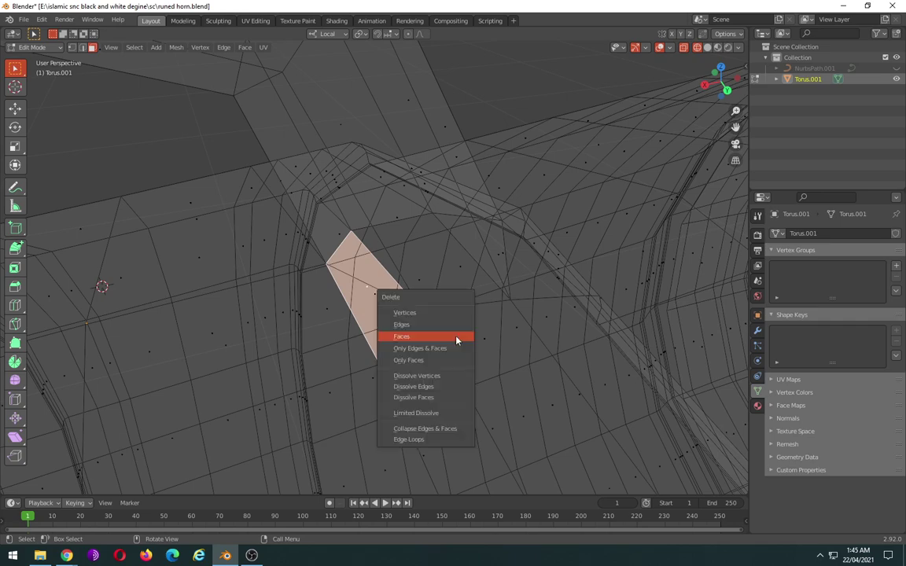
pyautogui.click(457, 339)
pyautogui.hotkey('shift', 'z')
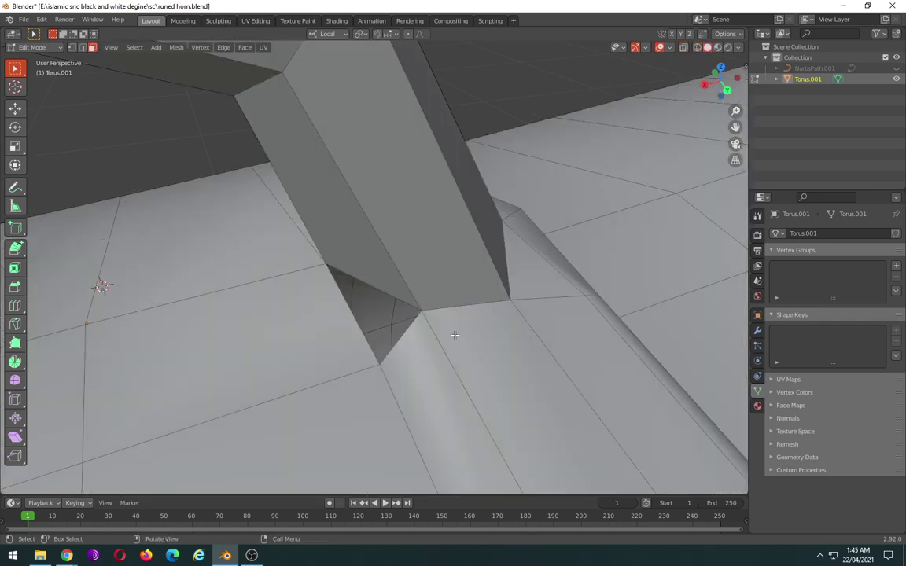
pyautogui.moveTo(455, 336)
pyautogui.mouseDown(button='middle')
pyautogui.moveTo(563, 304)
pyautogui.moveTo(588, 312)
pyautogui.moveTo(379, 317)
pyautogui.moveTo(458, 318)
pyautogui.mouseUp(button='middle')
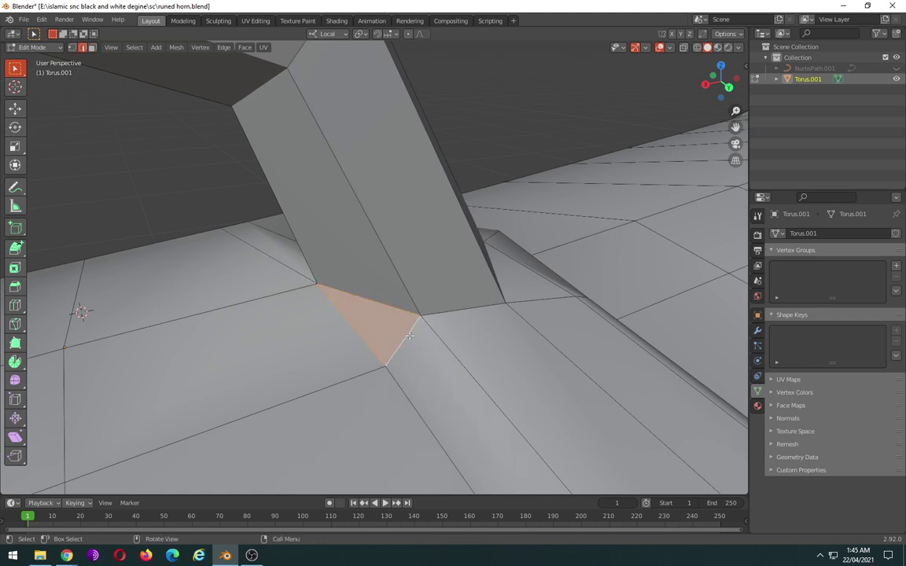
# - Return to Object Mode and orbit around the arch to check the openings
pyautogui.press('Tab')
pyautogui.moveTo(437, 335)
pyautogui.mouseDown(button='middle')
pyautogui.moveTo(479, 330)
pyautogui.moveTo(242, 337)
pyautogui.moveTo(210, 326)
pyautogui.moveTo(463, 300)
pyautogui.moveTo(453, 299)
pyautogui.mouseUp(button='middle')
pyautogui.scroll(-4, 488, 307)
pyautogui.scroll(-4, 487, 308)
# - Orbit and zoom around the horn to look into its mouth and along its curve
pyautogui.scroll(-3, 488, 307)
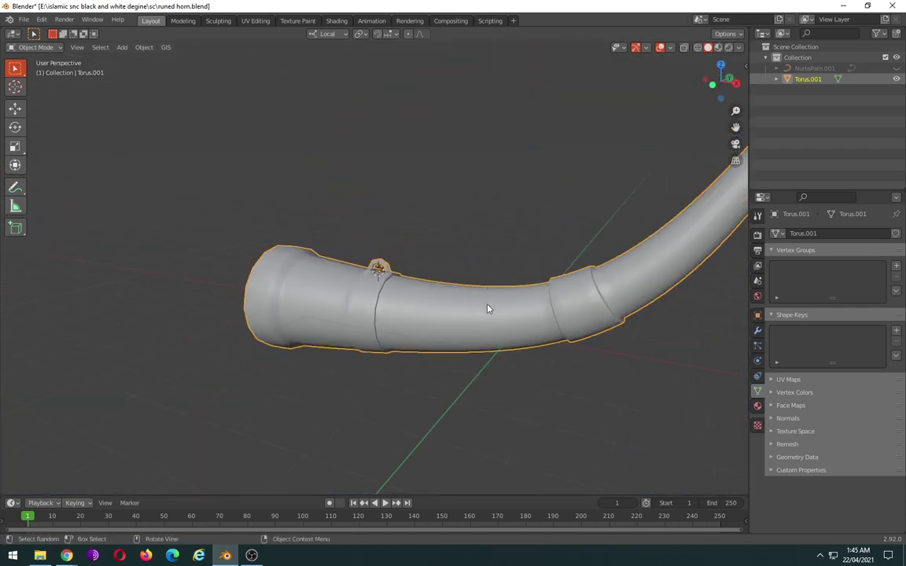
pyautogui.click(485, 252)
pyautogui.moveTo(485, 252); pyautogui.dragTo(599, 267, button='middle')
pyautogui.press('Tab')
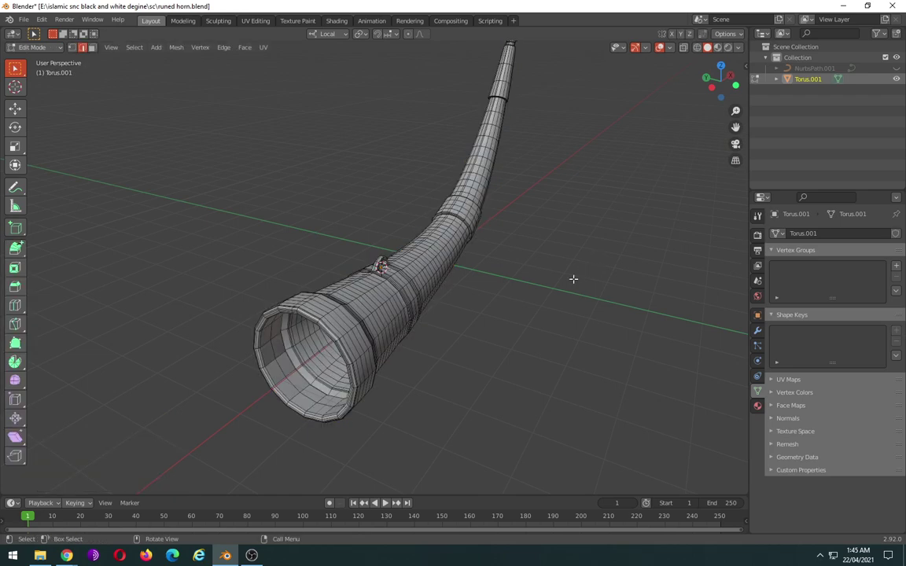
pyautogui.moveTo(483, 329)
pyautogui.mouseDown(button='middle')
pyautogui.moveTo(603, 326)
pyautogui.moveTo(594, 330)
pyautogui.mouseUp(button='middle')
pyautogui.press('Tab')
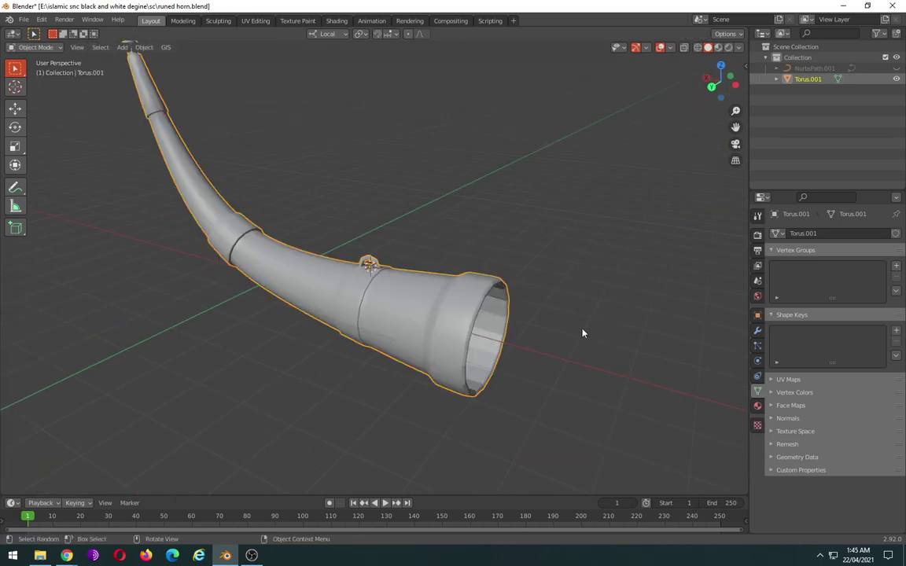
pyautogui.scroll(1, 582, 330)
pyautogui.scroll(2, 582, 330)
pyautogui.scroll(3, 582, 330)
pyautogui.moveTo(525, 323)
pyautogui.mouseDown(button='middle')
pyautogui.moveTo(309, 316)
pyautogui.moveTo(290, 340)
pyautogui.moveTo(288, 387)
pyautogui.moveTo(314, 431)
pyautogui.moveTo(364, 433)
pyautogui.moveTo(486, 402)
pyautogui.moveTo(578, 354)
pyautogui.moveTo(360, 318)
pyautogui.moveTo(450, 283)
pyautogui.moveTo(418, 352)
pyautogui.moveTo(366, 312)
pyautogui.moveTo(341, 309)
pyautogui.moveTo(420, 314)
pyautogui.mouseUp(button='middle')
pyautogui.scroll(4, 360, 318)
pyautogui.scroll(3, 360, 317)
# - Inspect the handle area in wireframe shading, then return to solid shading
pyautogui.hotkey('shift', 'z')
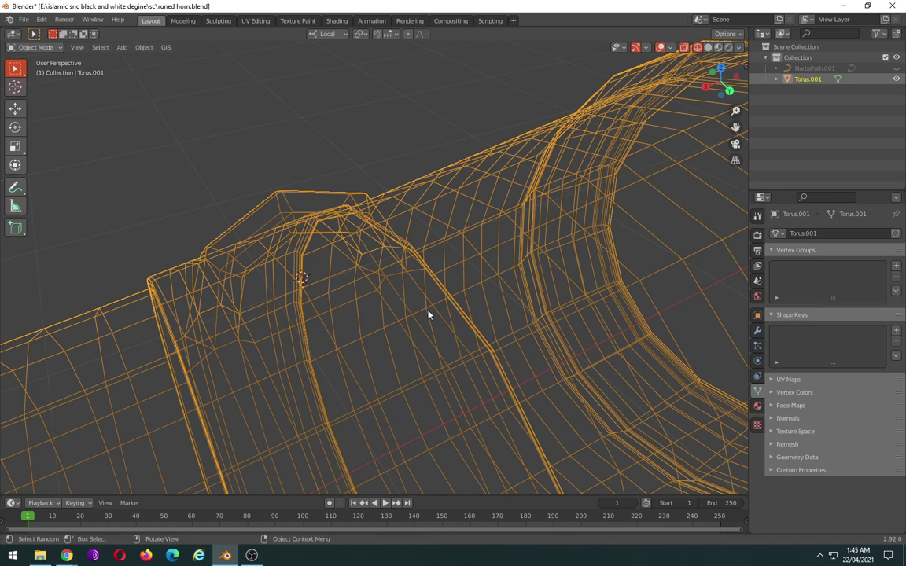
pyautogui.moveTo(429, 315)
pyautogui.mouseDown(button='middle')
pyautogui.moveTo(281, 297)
pyautogui.moveTo(206, 305)
pyautogui.moveTo(419, 269)
pyautogui.mouseUp(button='middle')
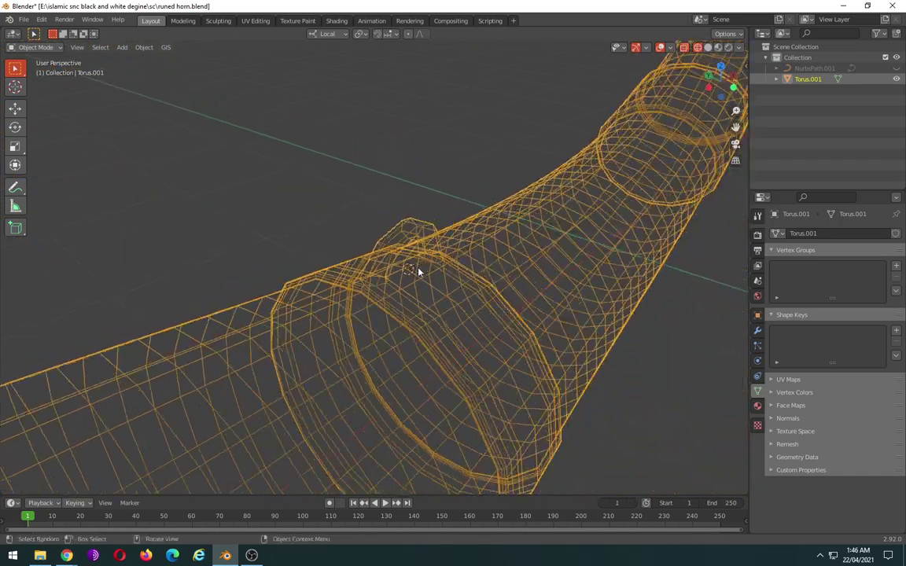
pyautogui.press('Tab')
pyautogui.press('Tab')
pyautogui.moveTo(493, 247); pyautogui.dragTo(660, 296, button='middle')
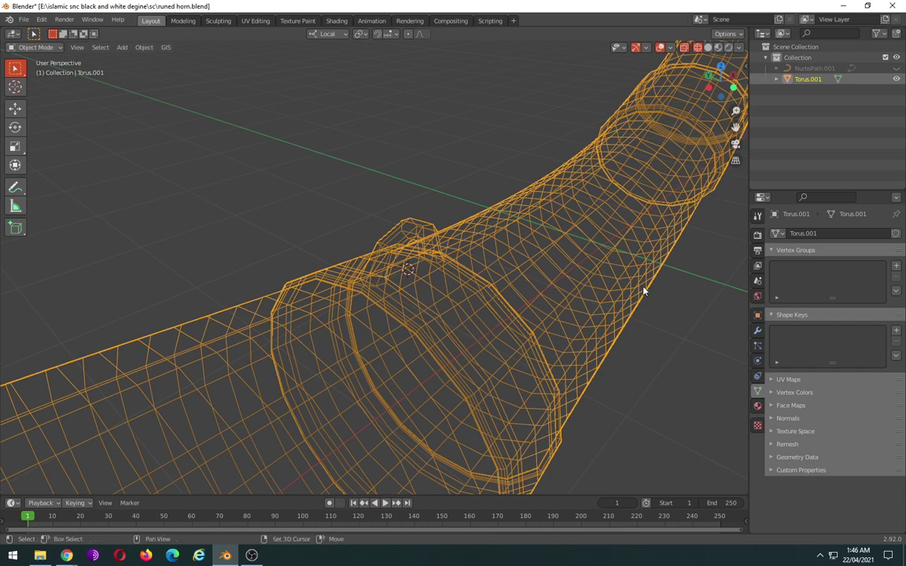
pyautogui.hotkey('shift', 'z')
# - Add a Multires modifier to the horn with one Simple subdivision, inspect it, then remove it
pyautogui.click(760, 332)
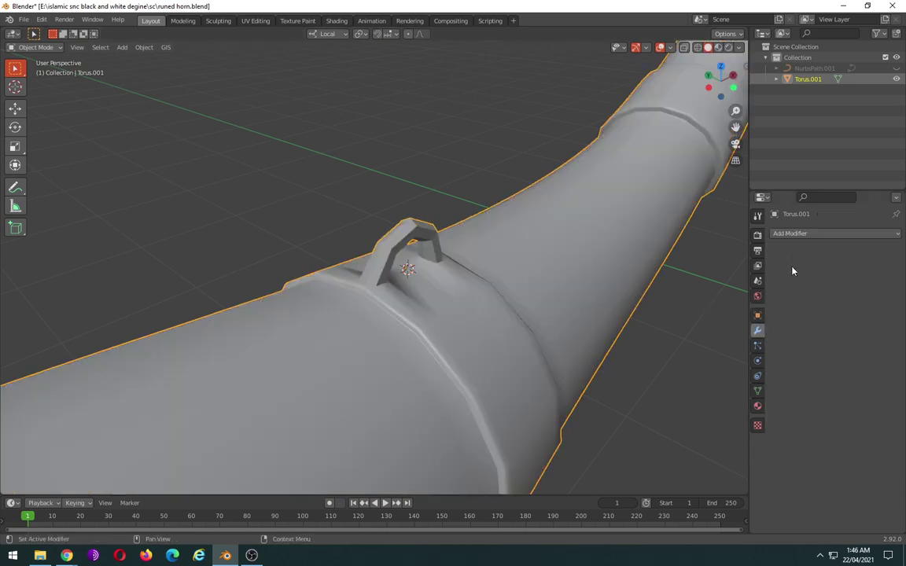
pyautogui.click(796, 233)
pyautogui.click(696, 370)
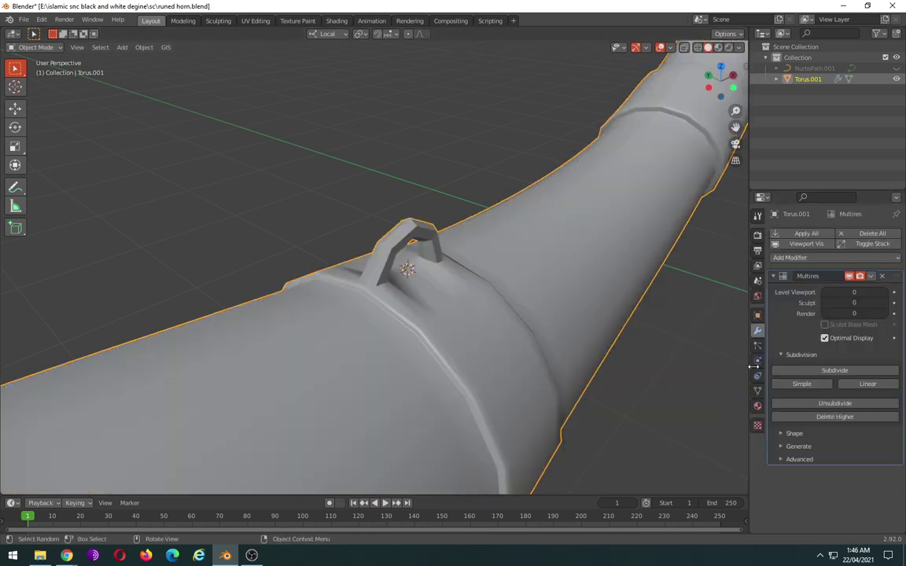
pyautogui.click(822, 387)
pyautogui.moveTo(515, 348)
pyautogui.mouseDown(button='middle')
pyautogui.moveTo(445, 325)
pyautogui.moveTo(556, 367)
pyautogui.moveTo(560, 391)
pyautogui.moveTo(602, 407)
pyautogui.moveTo(653, 379)
pyautogui.moveTo(641, 344)
pyautogui.mouseUp(button='middle')
pyautogui.scroll(-5, 641, 345)
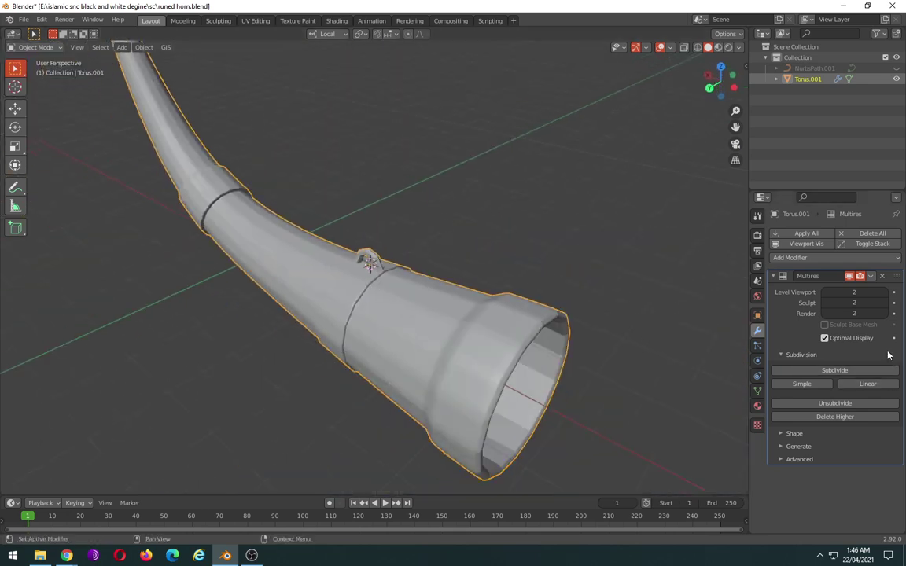
pyautogui.click(883, 277)
# - Apply Shade Smooth to the horn
pyautogui.scroll(3, 440, 329)
pyautogui.scroll(3, 385, 304)
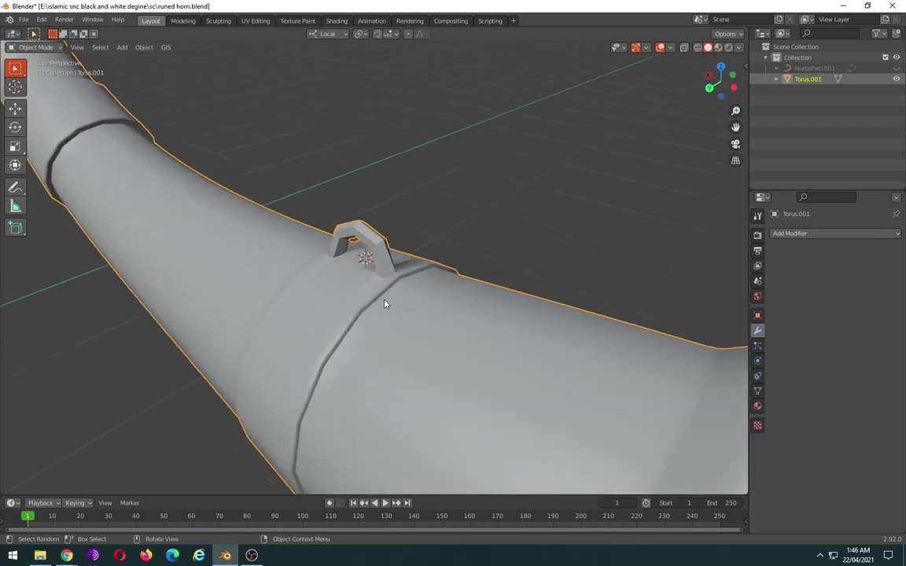
pyautogui.moveTo(385, 304)
pyautogui.mouseDown(button='middle')
pyautogui.moveTo(383, 295)
pyautogui.moveTo(404, 283)
pyautogui.moveTo(461, 340)
pyautogui.moveTo(479, 398)
pyautogui.moveTo(468, 394)
pyautogui.moveTo(484, 269)
pyautogui.moveTo(641, 281)
pyautogui.mouseUp(button='middle')
pyautogui.rightClick(404, 284)
pyautogui.click(404, 281)
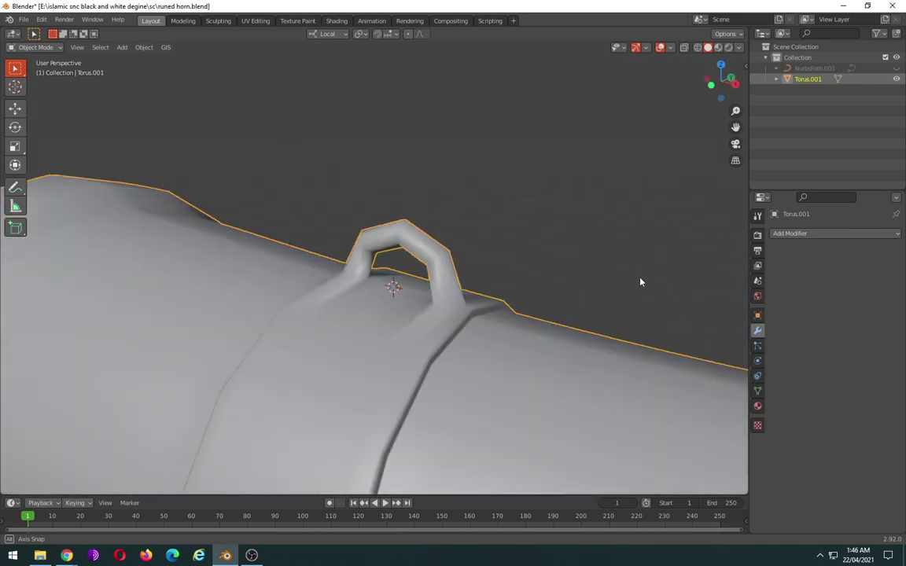
# - Switch the viewport to wireframe shading and orbit around the handle
pyautogui.press('z')
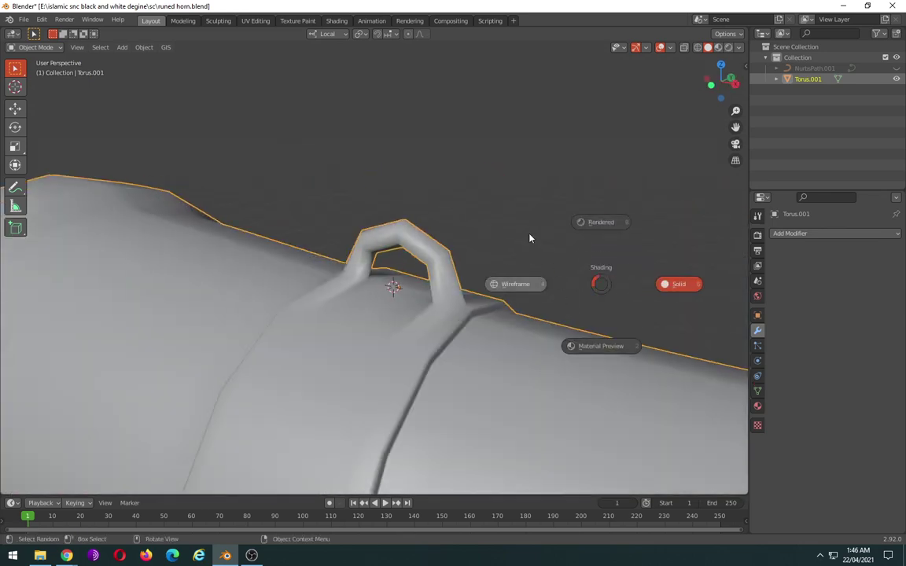
pyautogui.click(535, 289)
pyautogui.moveTo(534, 290)
pyautogui.mouseDown(button='middle')
pyautogui.moveTo(478, 286)
pyautogui.moveTo(522, 318)
pyautogui.moveTo(539, 345)
pyautogui.moveTo(544, 403)
pyautogui.moveTo(370, 277)
pyautogui.moveTo(265, 289)
pyautogui.moveTo(461, 294)
pyautogui.mouseUp(button='middle')
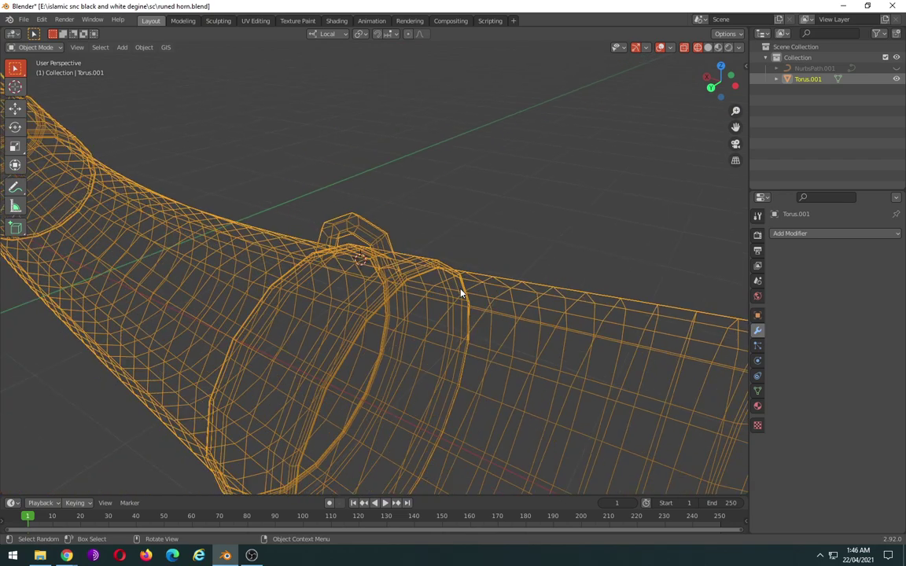
# - Go to front orthographic view, centre the horn's curved joint section, and bring up the Add Mesh menu
pyautogui.scroll(-3, 461, 293)
pyautogui.scroll(-1, 461, 293)
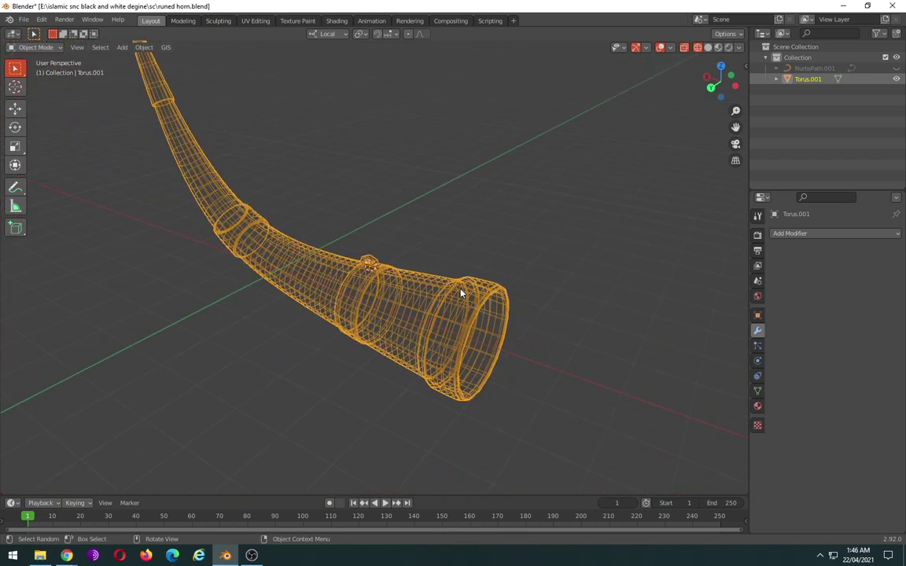
pyautogui.press('KP_1')
pyautogui.moveTo(515, 269)
pyautogui.keyDown('shift'); pyautogui.mouseDown(button='middle')
pyautogui.moveTo(384, 289)
pyautogui.moveTo(451, 291)
pyautogui.moveTo(554, 214)
pyautogui.mouseUp(button='middle'); pyautogui.keyUp('shift')
pyautogui.scroll(5, 386, 287)
pyautogui.scroll(3, 383, 285)
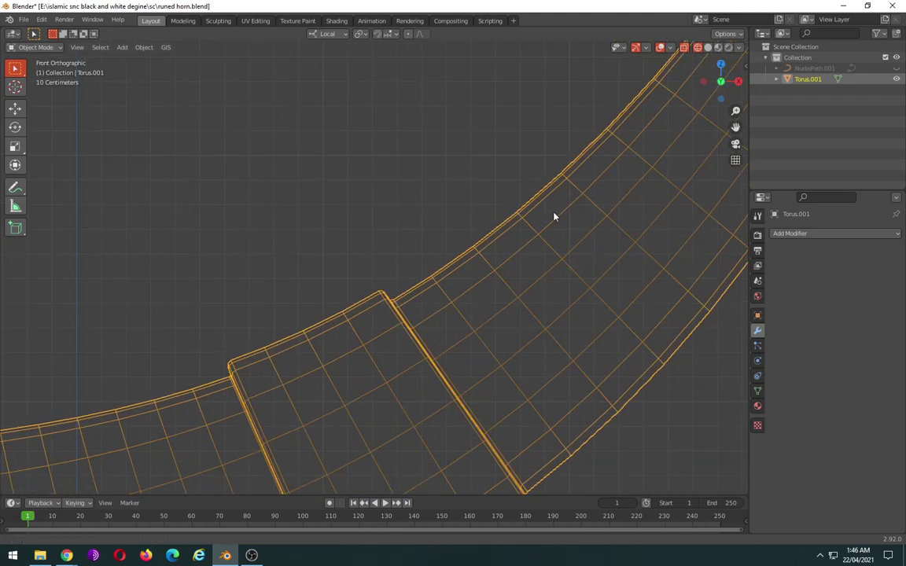
pyautogui.moveTo(421, 310)
pyautogui.keyDown('shift'); pyautogui.mouseDown(button='middle')
pyautogui.moveTo(471, 279)
pyautogui.moveTo(507, 276)
pyautogui.mouseUp(button='middle'); pyautogui.keyUp('shift')
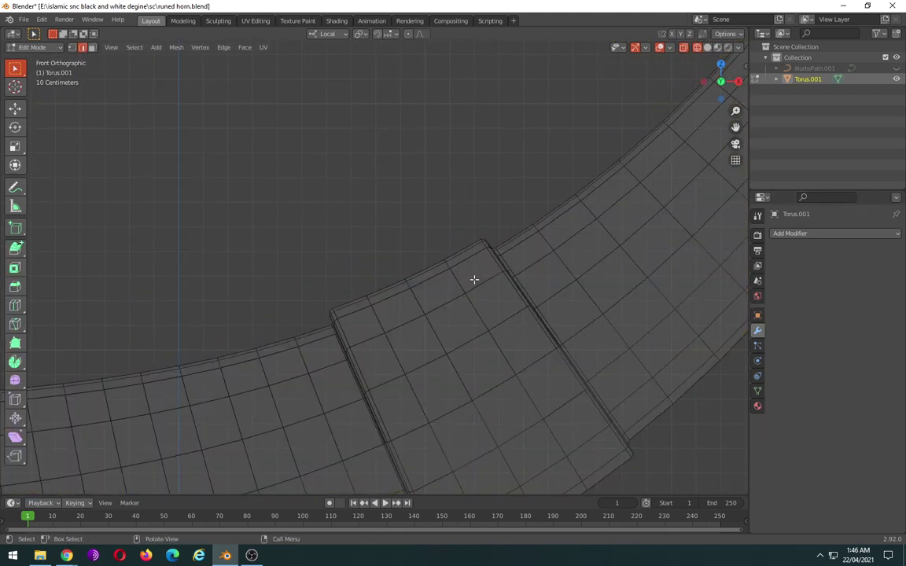
pyautogui.scroll(-5, 474, 279)
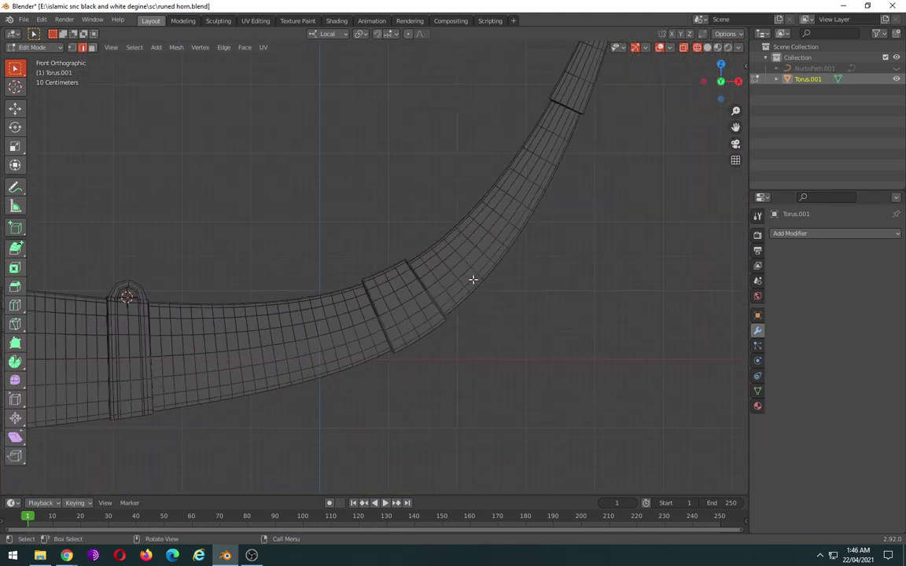
pyautogui.moveTo(479, 314); pyautogui.dragTo(547, 371)
pyautogui.hotkey('shift', 'a')
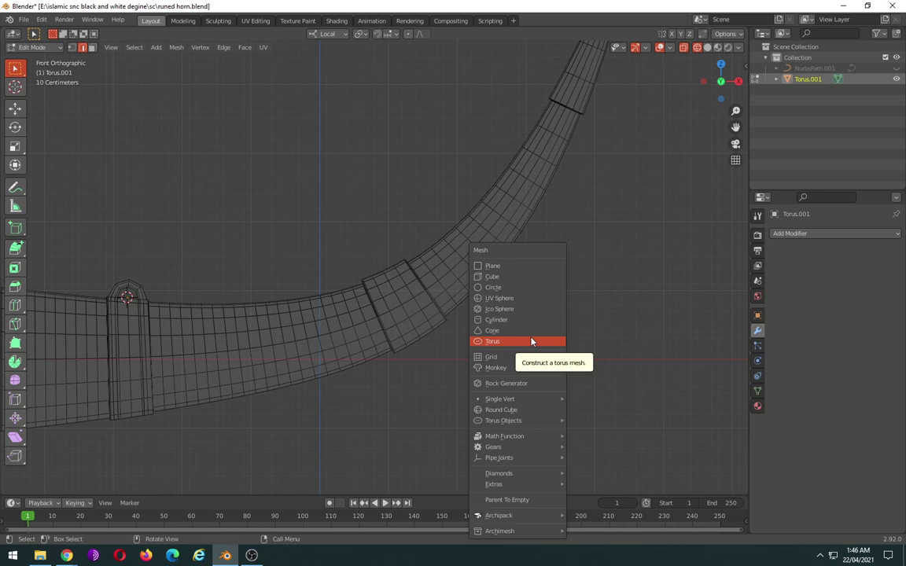
# - Undo the torus added inside the horn mesh and add a torus as a separate object
pyautogui.click(531, 342)
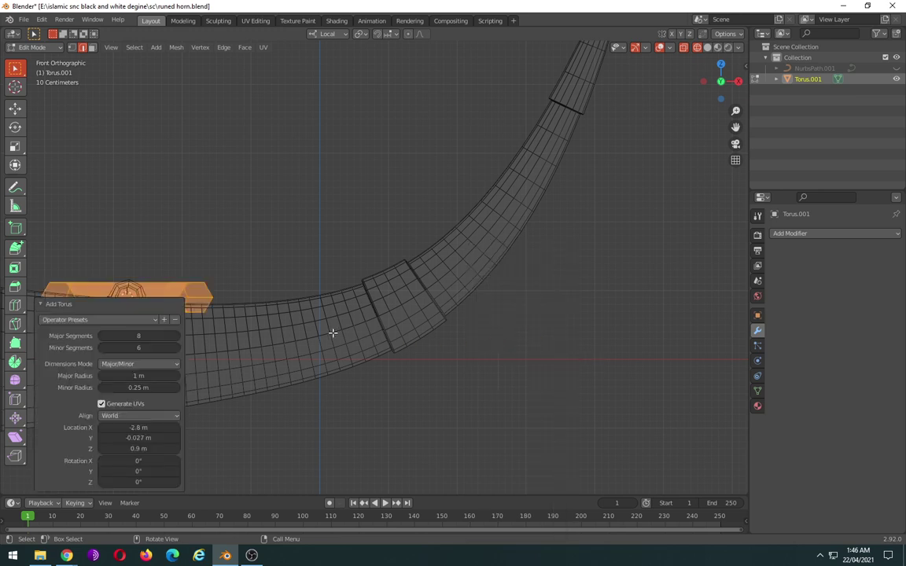
pyautogui.press('Tab')
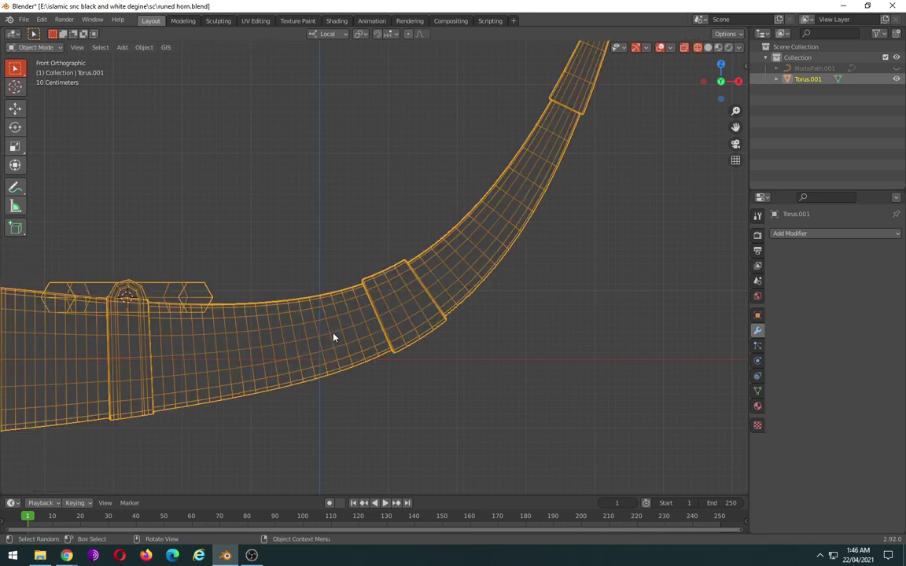
pyautogui.hotkey('ctrl', 'z')
pyautogui.hotkey('ctrl', 'z')
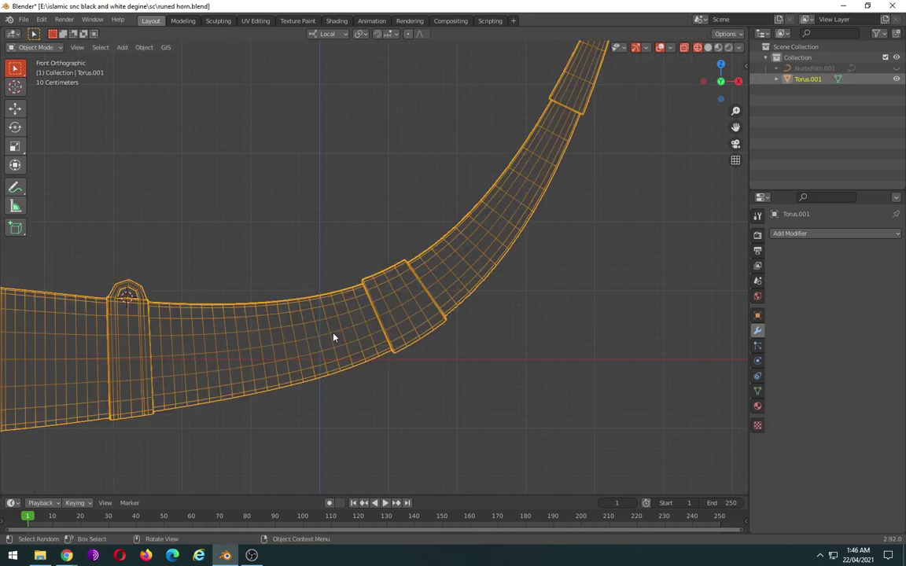
pyautogui.hotkey('shift', 'a')
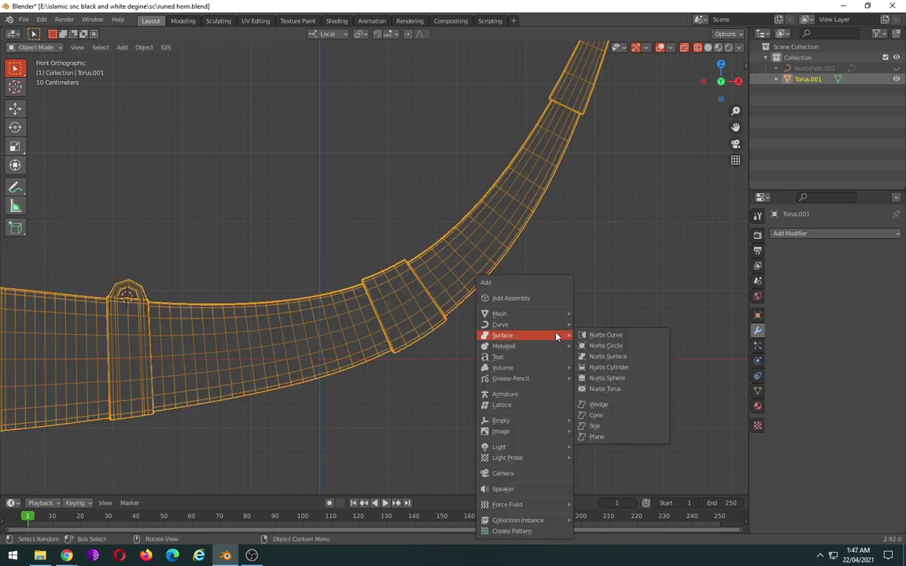
pyautogui.moveTo(500, 314)
pyautogui.click(629, 126)
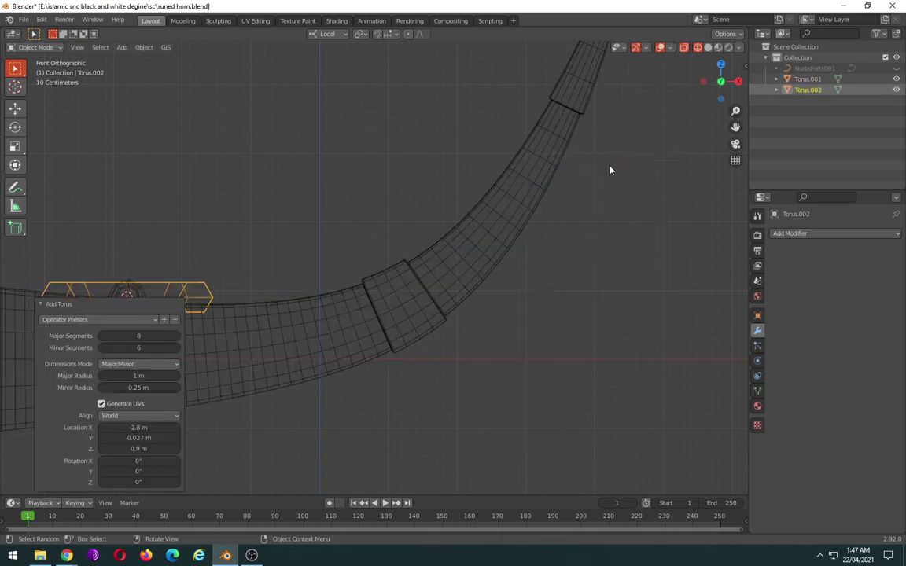
# - Place the torus above the horn's curve and stand it upright with a 90° X rotation
pyautogui.press('g')
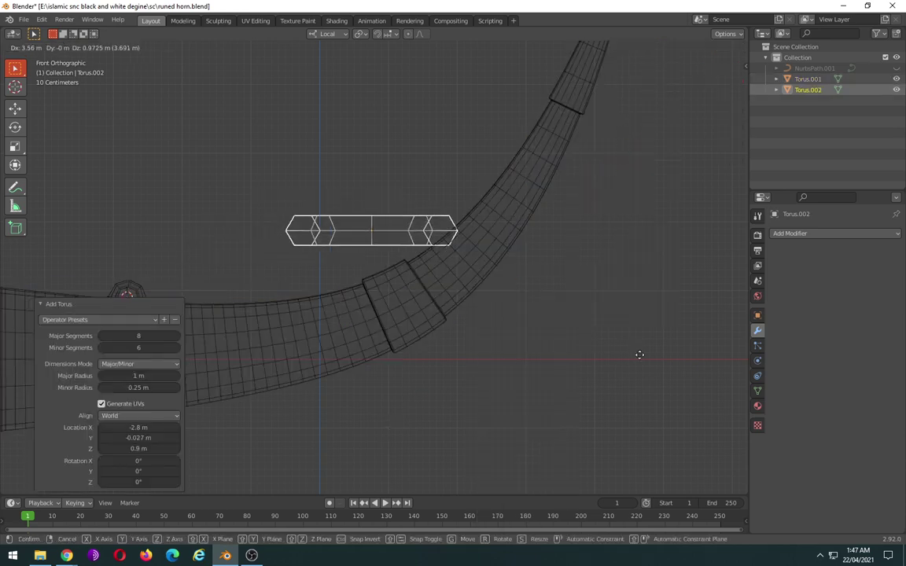
pyautogui.click(642, 370)
pyautogui.press('r')
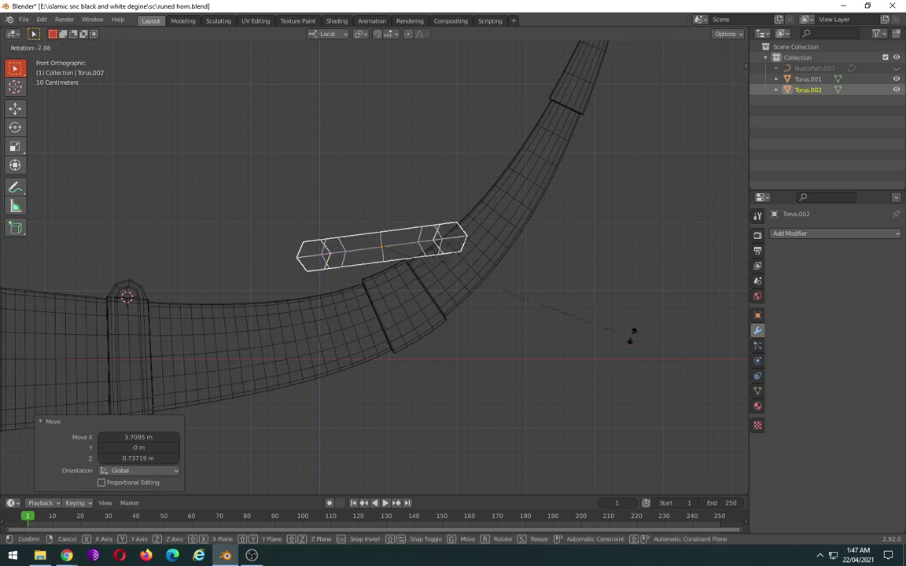
pyautogui.click(634, 253)
pyautogui.press('r')
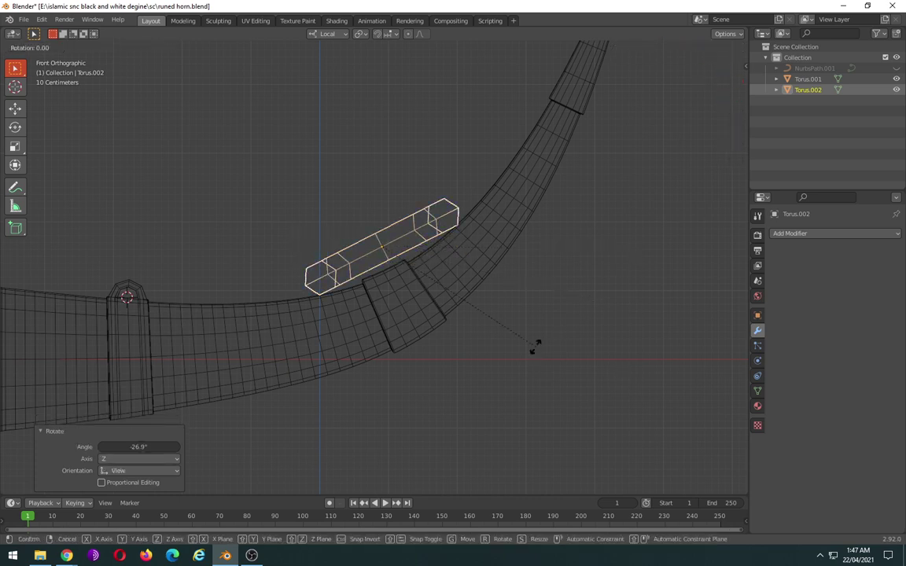
pyautogui.press('x')
pyautogui.press('x')
pyautogui.write('90')
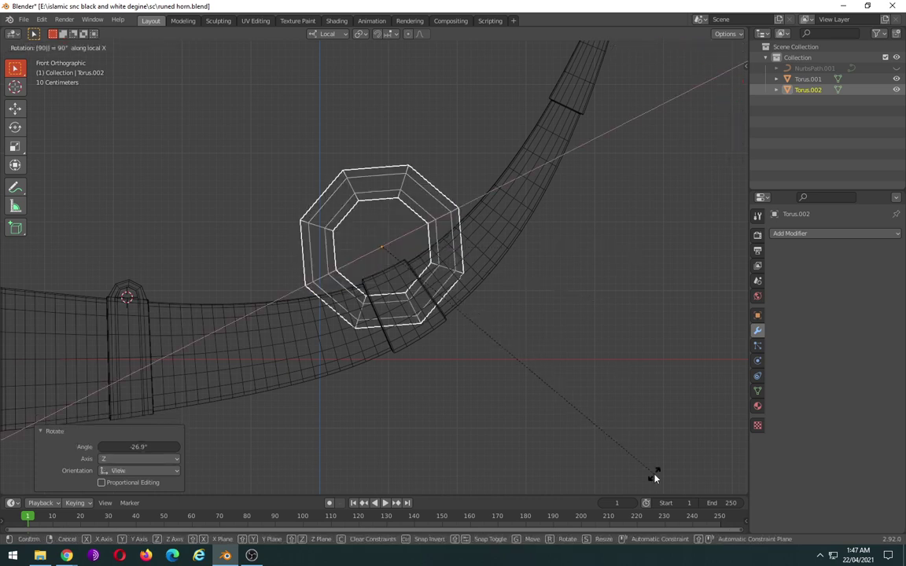
pyautogui.press('Return')
# - Scale the ring to 0.241, tilt it -15.3°, move it onto the band, and rotate 16.9°
pyautogui.press('s')
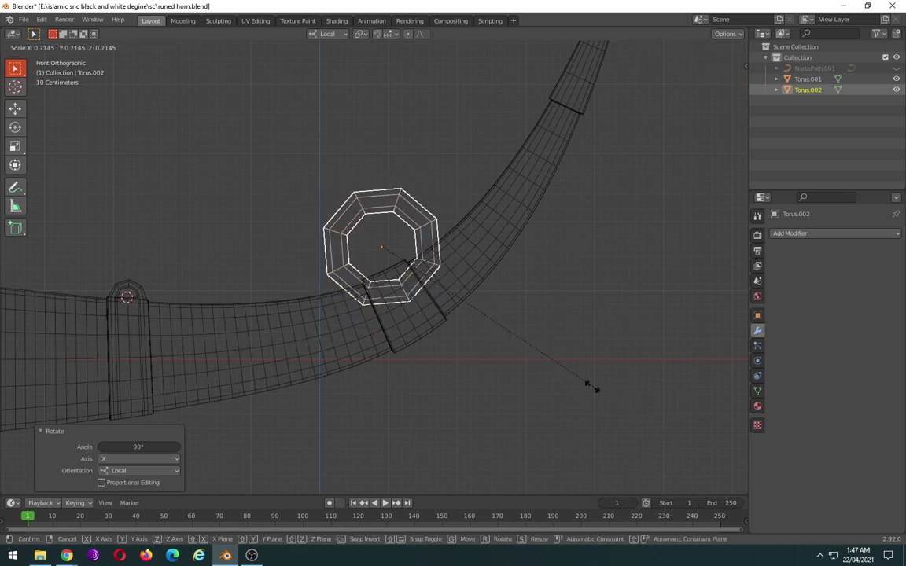
pyautogui.click(457, 298)
pyautogui.press('r')
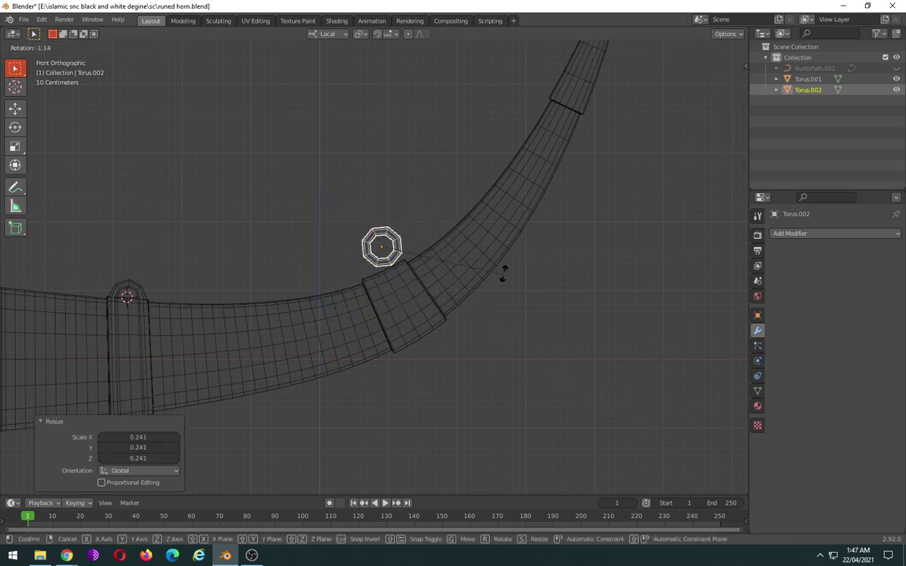
pyautogui.click(514, 283)
pyautogui.press('g')
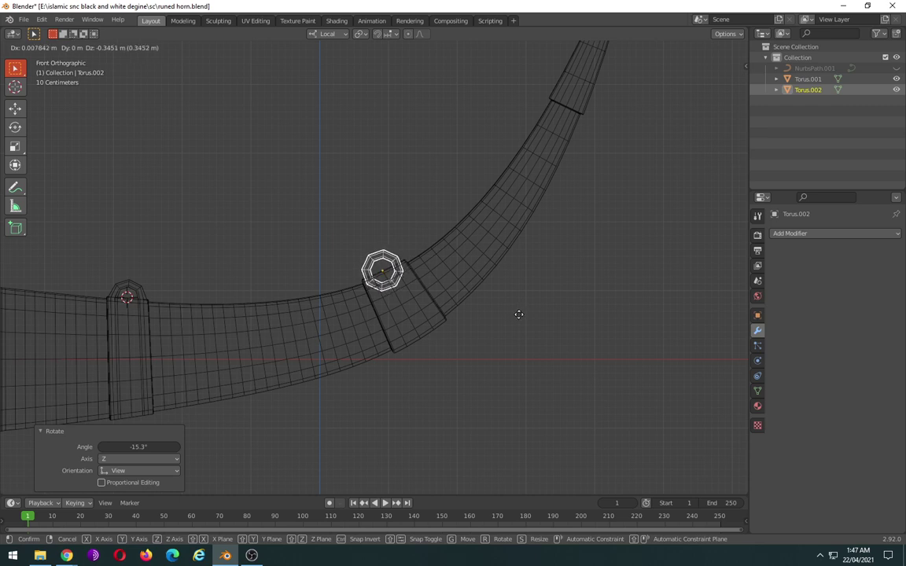
pyautogui.click(520, 318)
pyautogui.scroll(3, 431, 283)
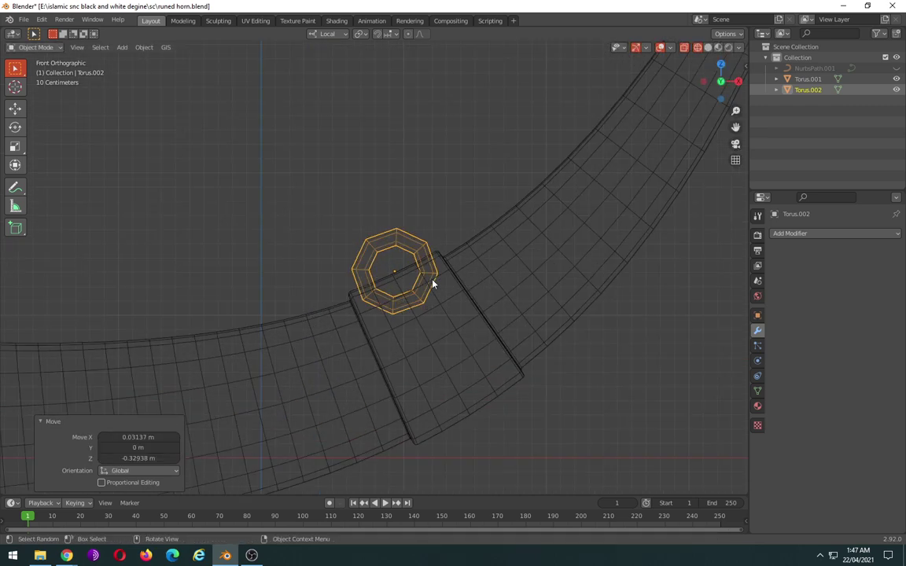
pyautogui.scroll(4, 431, 283)
pyautogui.press('r')
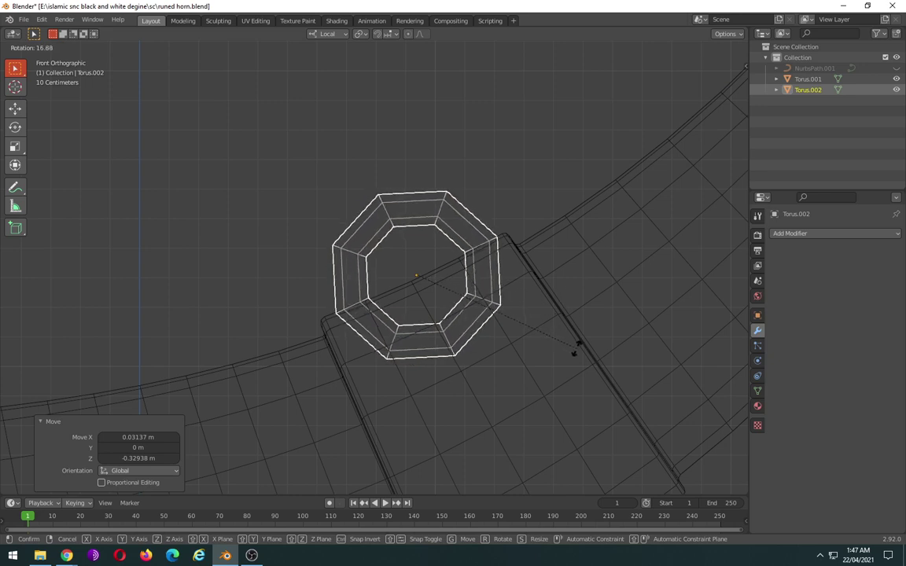
pyautogui.click(576, 347)
# - Box-select the torus's lower faces and delete them, leaving an octagonal half-ring arch
pyautogui.press('Tab')
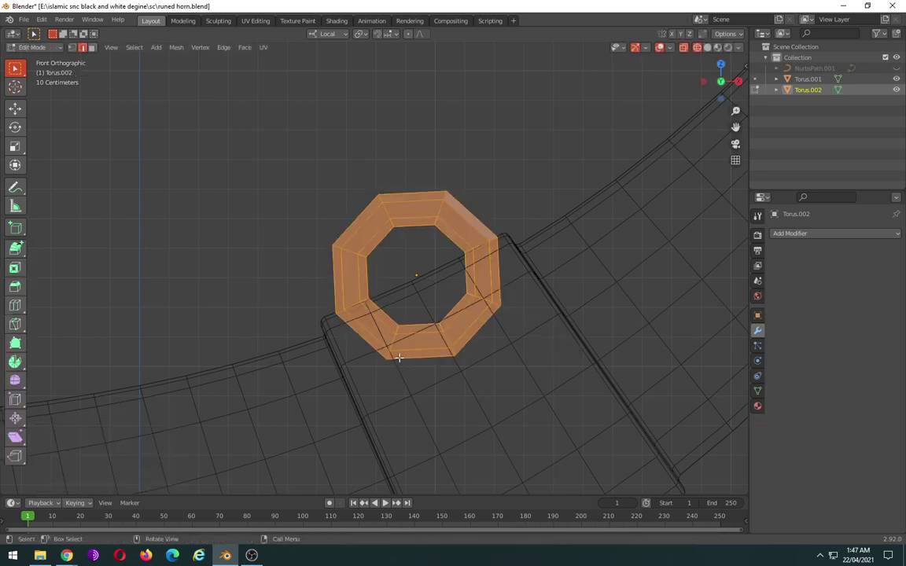
pyautogui.click(464, 334)
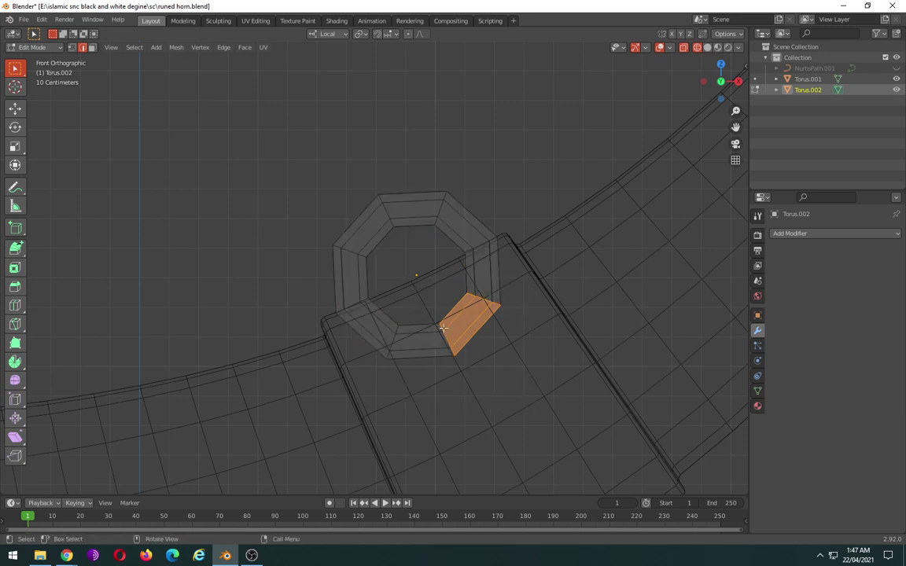
pyautogui.moveTo(615, 465); pyautogui.dragTo(380, 240)
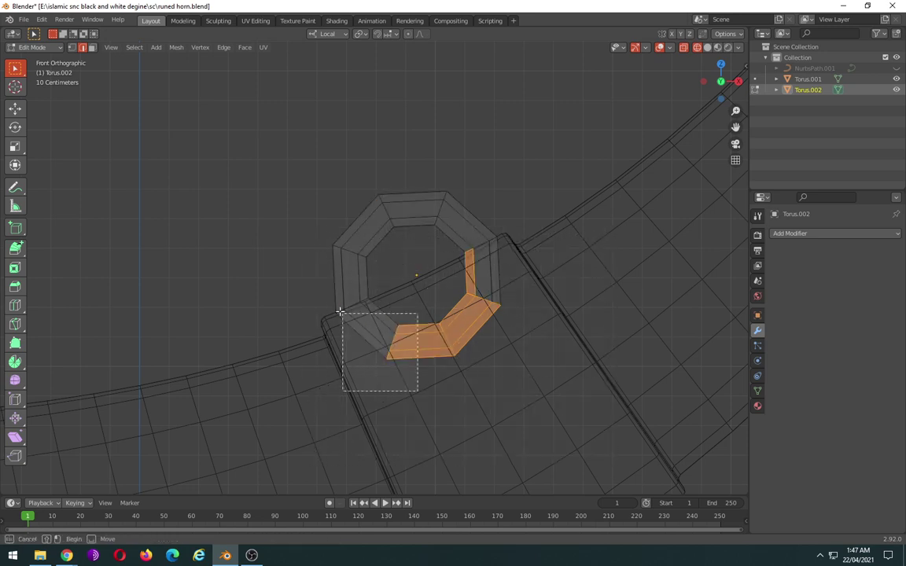
pyautogui.keyDown('shift'); pyautogui.moveTo(421, 383); pyautogui.dragTo(352, 313); pyautogui.keyUp('shift')
pyautogui.keyDown('shift'); pyautogui.moveTo(518, 344); pyautogui.dragTo(453, 238); pyautogui.keyUp('shift')
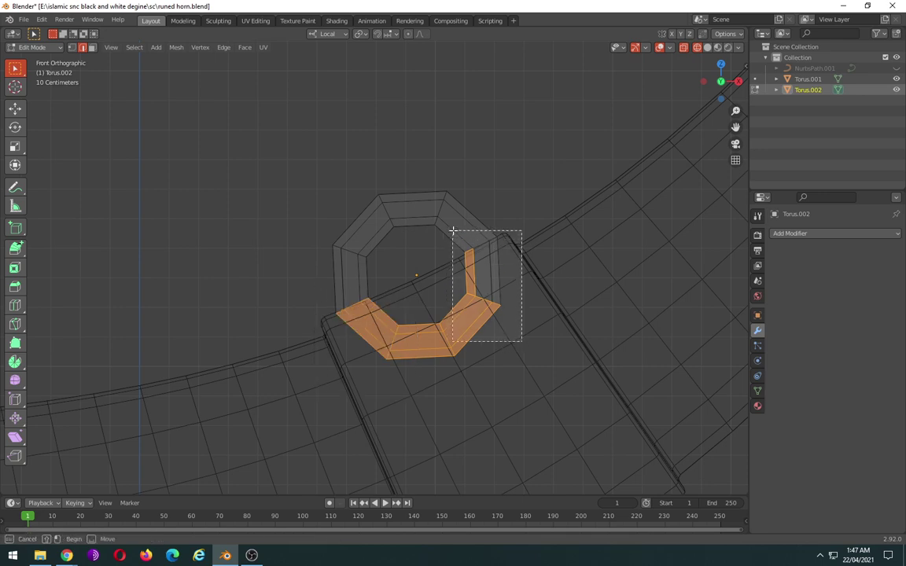
pyautogui.press('x')
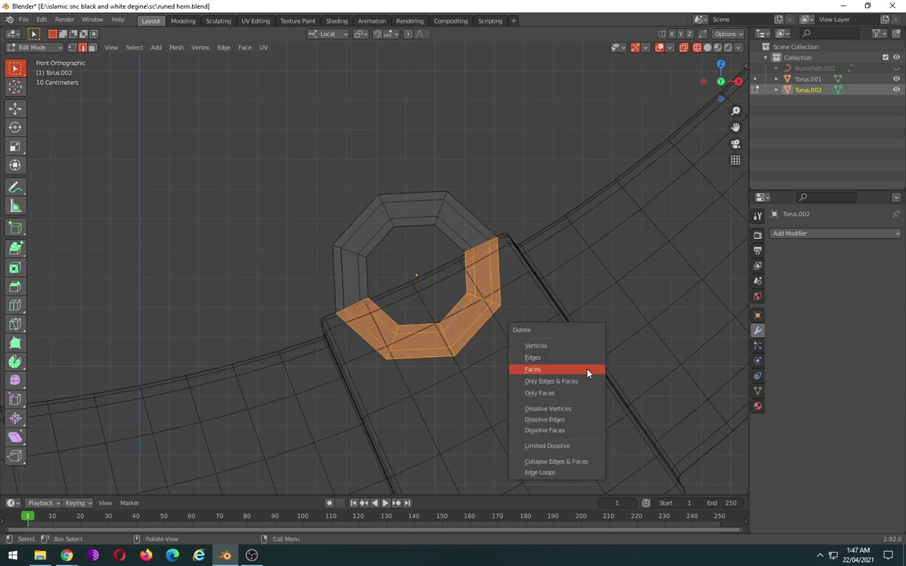
pyautogui.click(588, 370)
pyautogui.moveTo(471, 318)
pyautogui.mouseDown(button='middle')
pyautogui.moveTo(533, 372)
pyautogui.moveTo(530, 364)
pyautogui.moveTo(574, 343)
pyautogui.moveTo(627, 343)
pyautogui.moveTo(571, 333)
pyautogui.moveTo(482, 340)
pyautogui.moveTo(596, 344)
pyautogui.moveTo(586, 338)
pyautogui.mouseUp(button='middle')
pyautogui.press('Tab')
# - From top view, move the half-ring -0.028 m along its local Z onto the band, then show solid shading
pyautogui.scroll(3, 479, 344)
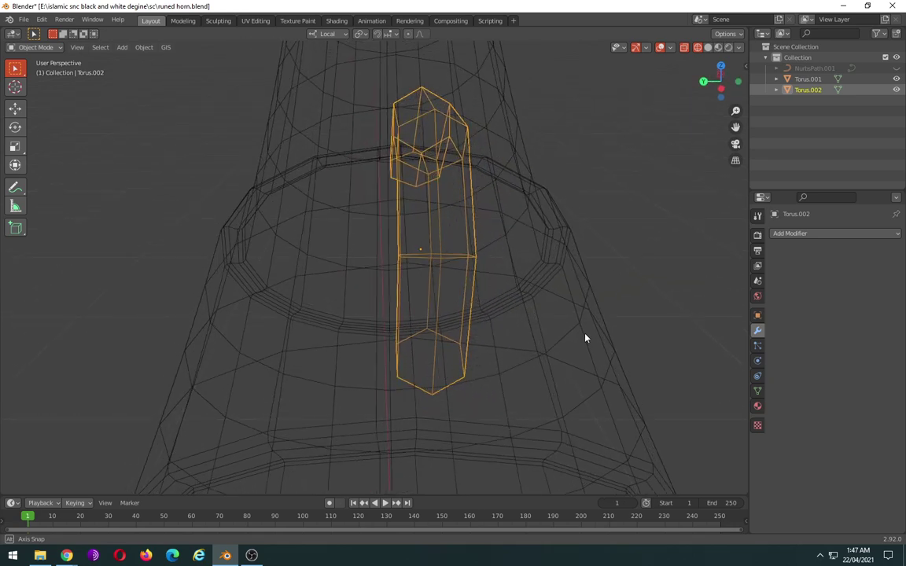
pyautogui.press('KP_7')
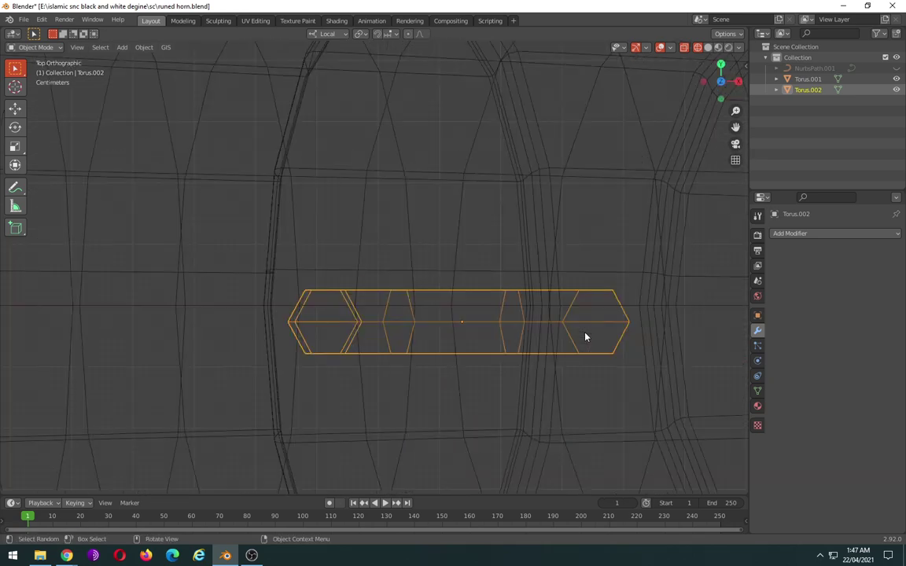
pyautogui.press('g')
pyautogui.press('x')
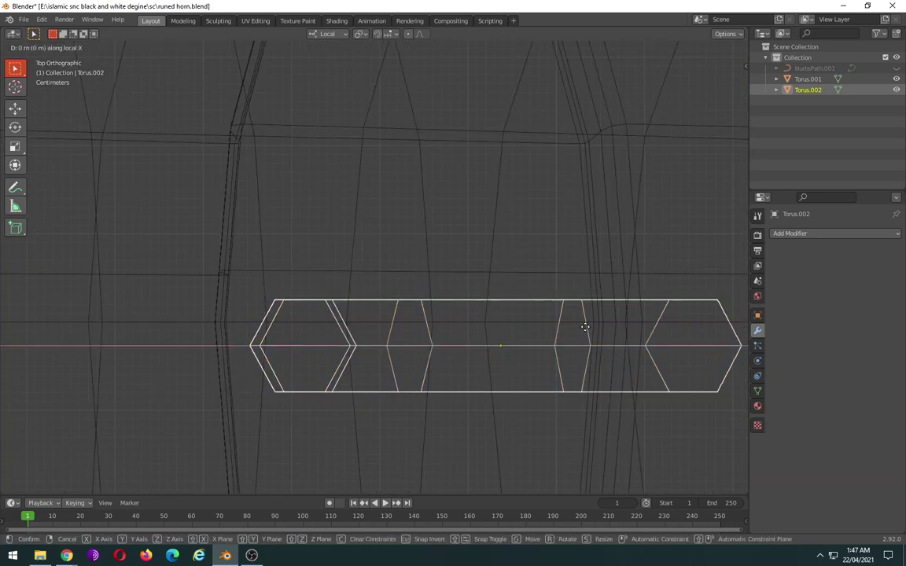
pyautogui.press('y')
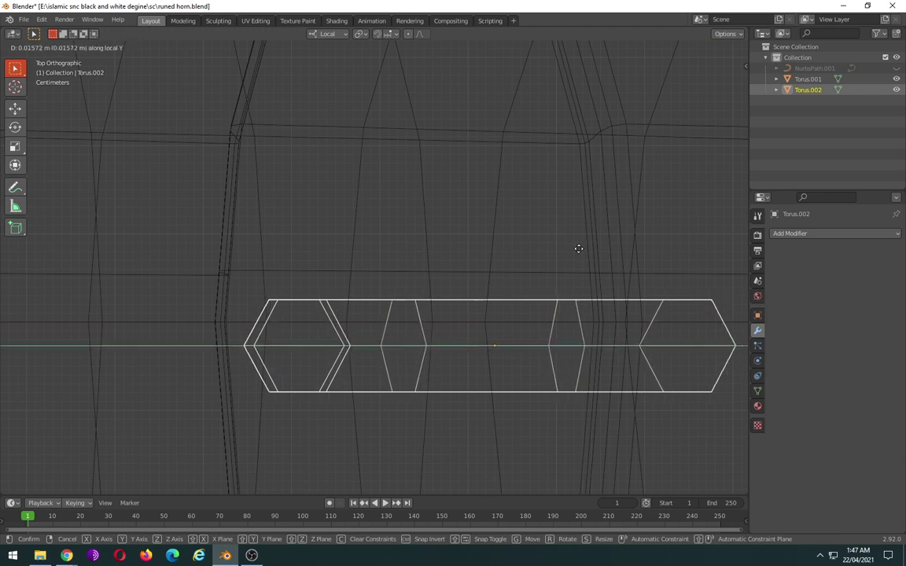
pyautogui.press('z')
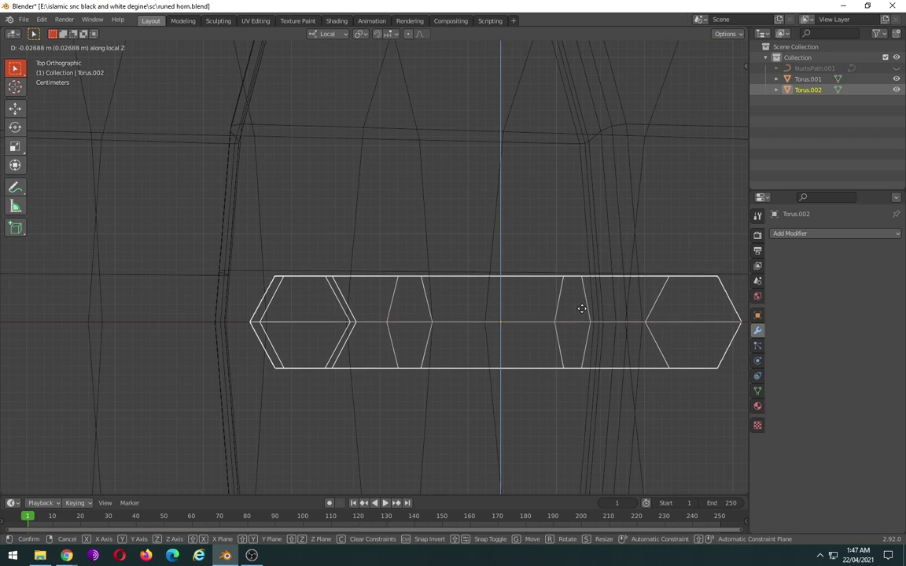
pyautogui.click(582, 309)
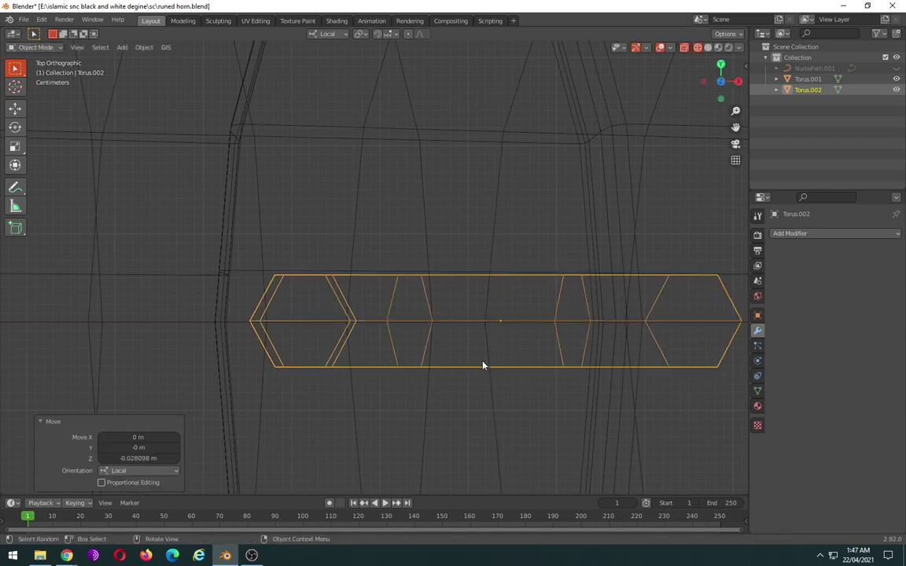
pyautogui.moveTo(483, 366)
pyautogui.mouseDown(button='middle')
pyautogui.moveTo(536, 255)
pyautogui.moveTo(480, 314)
pyautogui.moveTo(354, 318)
pyautogui.moveTo(437, 326)
pyautogui.moveTo(355, 319)
pyautogui.moveTo(412, 313)
pyautogui.moveTo(435, 328)
pyautogui.moveTo(411, 295)
pyautogui.moveTo(370, 299)
pyautogui.mouseUp(button='middle')
pyautogui.scroll(-1, 539, 252)
pyautogui.hotkey('shift', 'z')
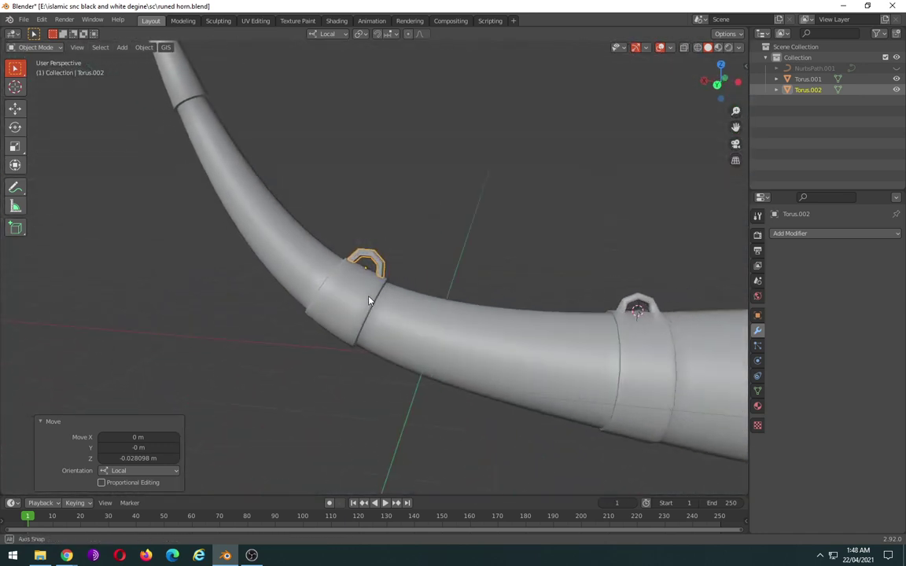
# - Select the band ring Torus.001 along with the handle and join them into Torus.002
pyautogui.scroll(-5, 396, 290)
pyautogui.scroll(1, 398, 290)
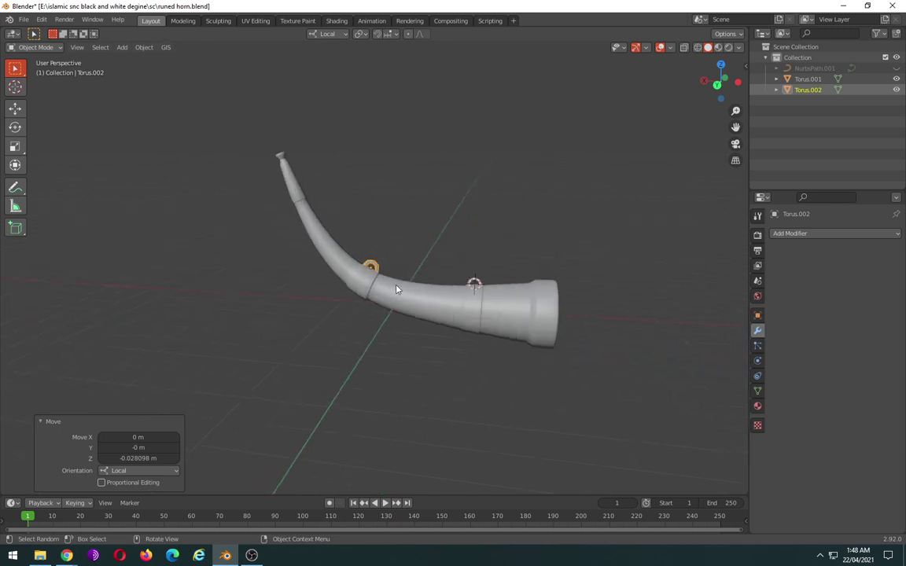
pyautogui.scroll(4, 397, 290)
pyautogui.scroll(1, 397, 289)
pyautogui.scroll(3, 421, 285)
pyautogui.scroll(2, 421, 285)
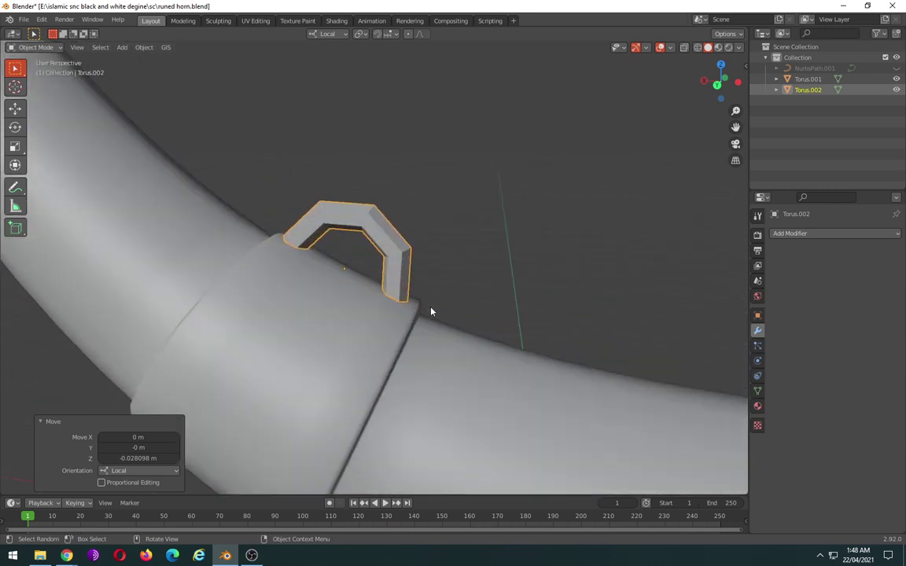
pyautogui.scroll(3, 413, 300)
pyautogui.scroll(1, 407, 305)
pyautogui.scroll(1, 421, 301)
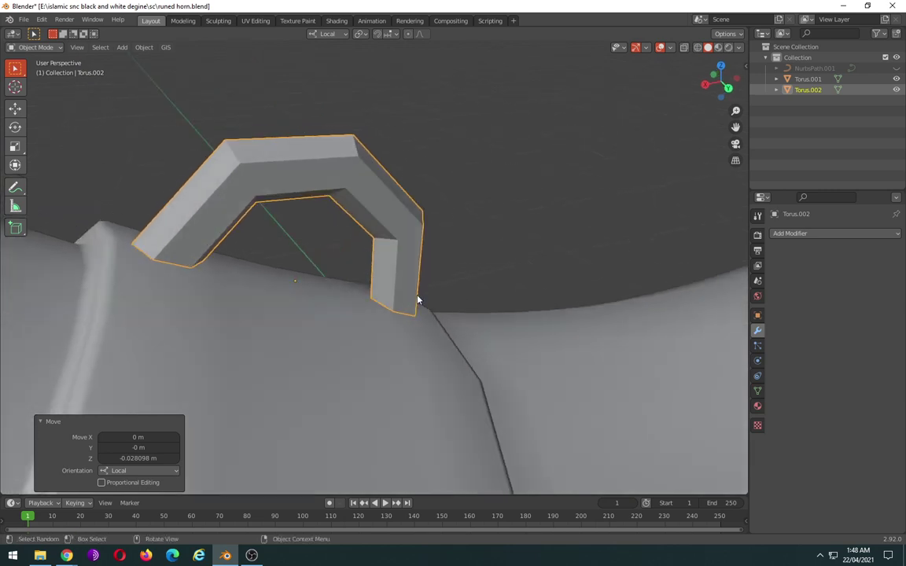
pyautogui.press('Tab')
pyautogui.press('Tab')
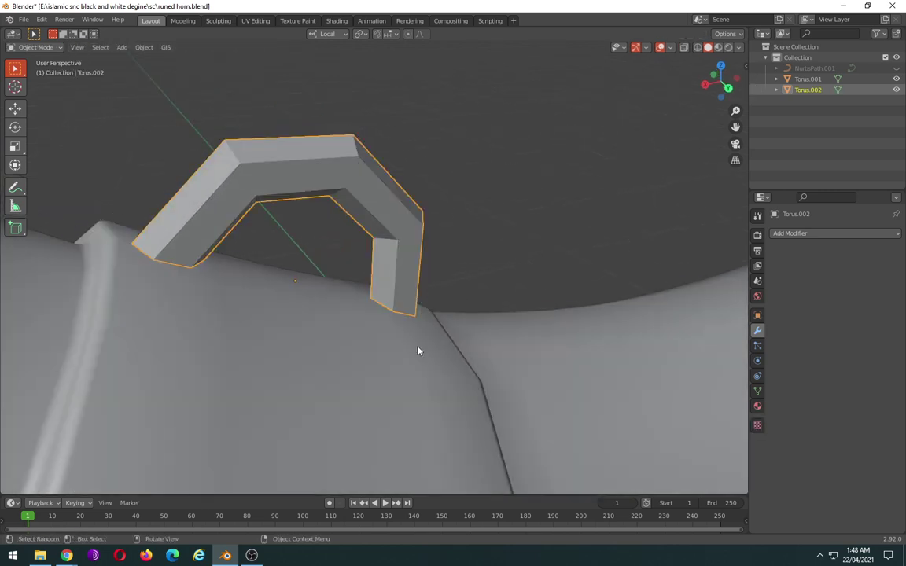
pyautogui.click(419, 350)
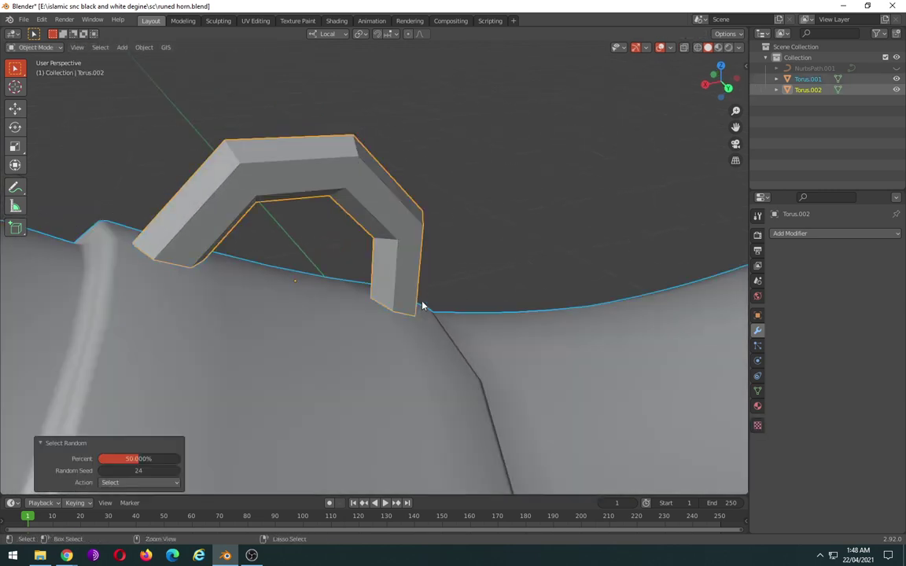
pyautogui.hotkey('ctrl', 'j')
# - Enter Edit Mode on the joined mesh and orbit to view the handle from below
pyautogui.moveTo(455, 281)
pyautogui.mouseDown(button='middle')
pyautogui.moveTo(339, 317)
pyautogui.moveTo(249, 286)
pyautogui.moveTo(368, 311)
pyautogui.mouseUp(button='middle')
pyautogui.press('Tab')
pyautogui.scroll(3, 435, 335)
pyautogui.moveTo(435, 335)
pyautogui.mouseDown(button='middle')
pyautogui.moveTo(377, 316)
pyautogui.moveTo(330, 344)
pyautogui.moveTo(443, 331)
pyautogui.moveTo(410, 330)
pyautogui.moveTo(340, 350)
pyautogui.moveTo(315, 336)
pyautogui.moveTo(337, 334)
pyautogui.moveTo(332, 357)
pyautogui.moveTo(319, 358)
pyautogui.moveTo(461, 360)
pyautogui.moveTo(409, 370)
pyautogui.mouseUp(button='middle')
pyautogui.scroll(2, 328, 365)
pyautogui.scroll(-4, 366, 356)
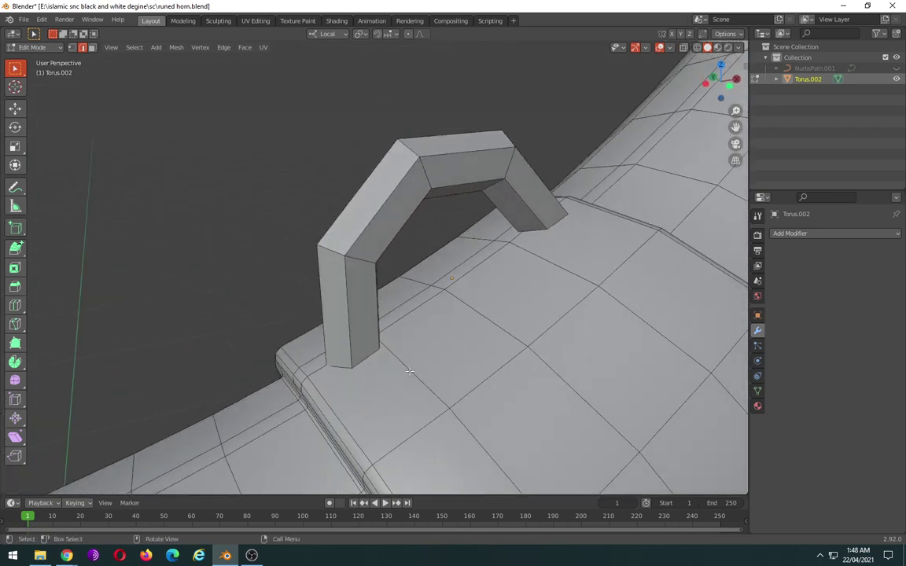
# - Cut edge loops across the band beside the handle's left leg, one kept centred
pyautogui.hotkey('ctrl', 'r')
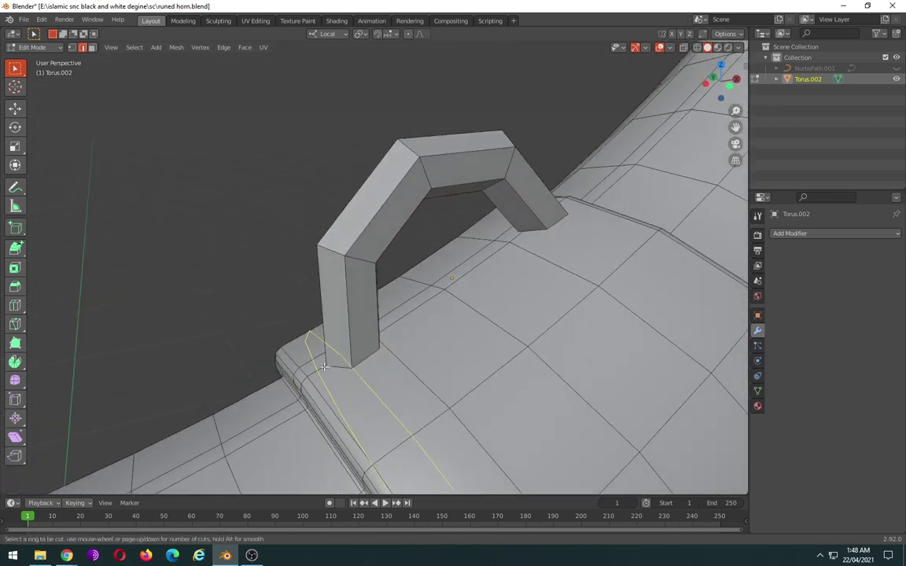
pyautogui.click(324, 367)
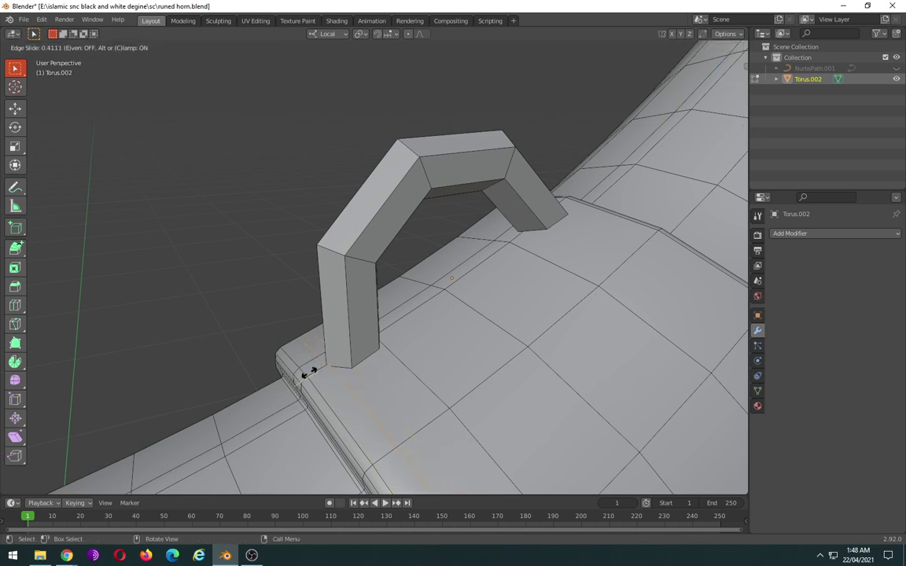
pyautogui.click(307, 373)
pyautogui.scroll(2, 387, 377)
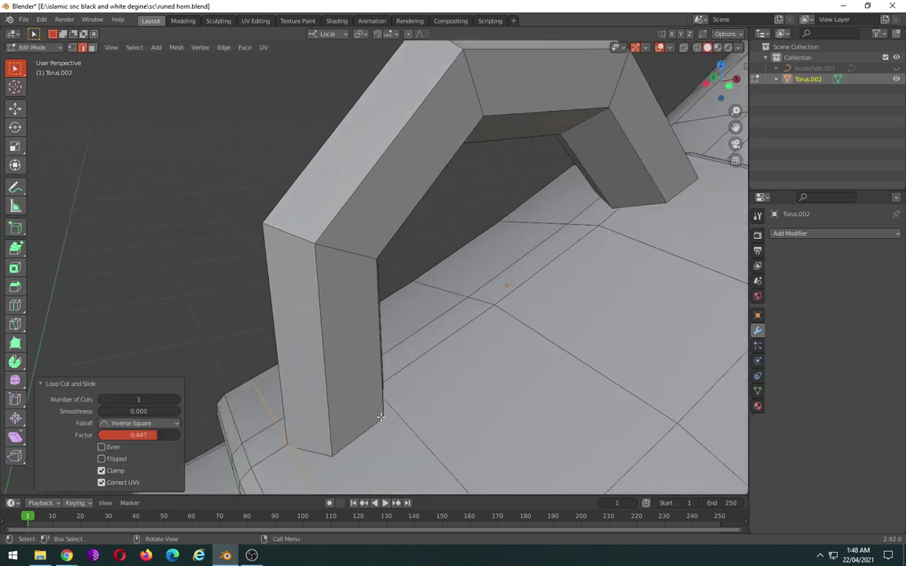
pyautogui.scroll(-2, 381, 417)
pyautogui.hotkey('ctrl', 'r')
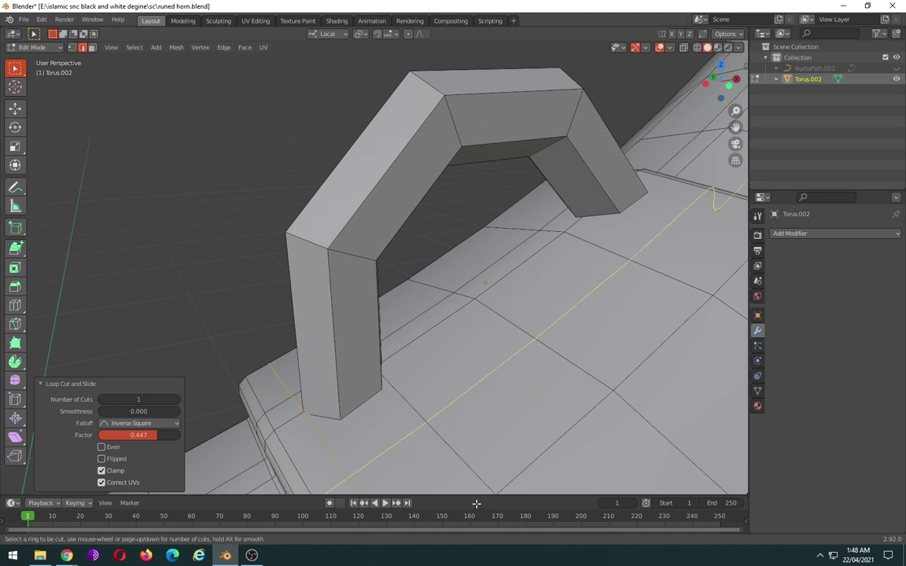
pyautogui.scroll(4, 476, 401)
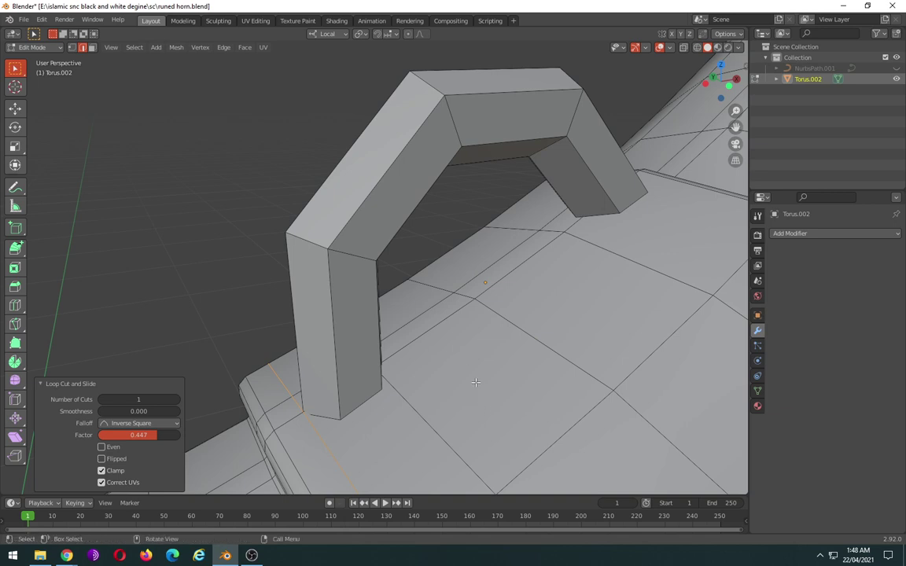
pyautogui.scroll(-5, 476, 383)
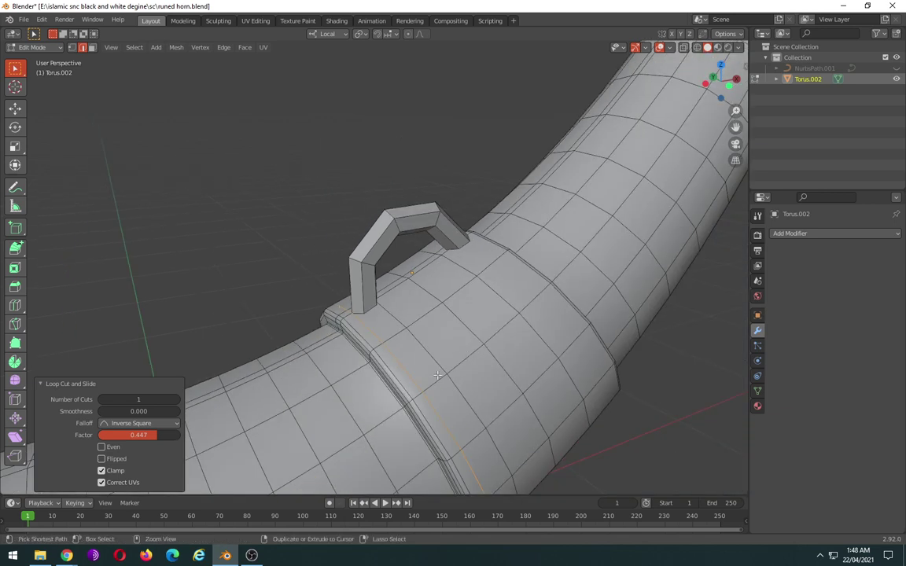
pyautogui.hotkey('ctrl', 'r')
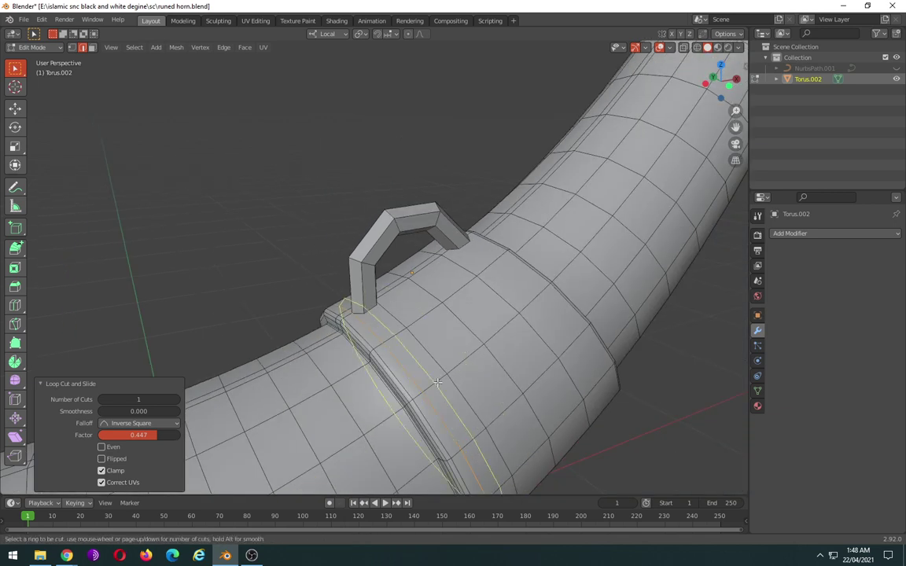
pyautogui.click(437, 383)
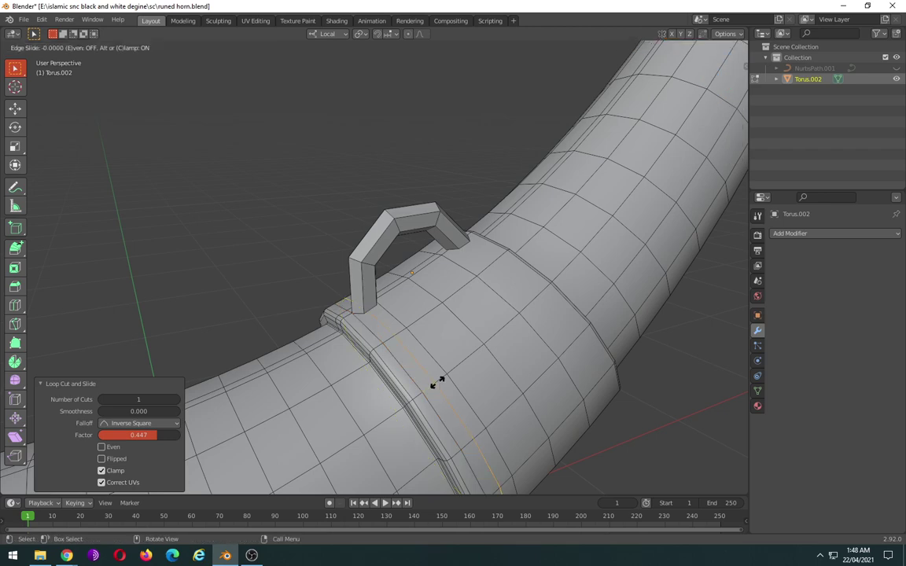
pyautogui.rightClick(437, 382)
# - Add a loop cut under the handle's right leg, slid to factor 0.167
pyautogui.scroll(2, 393, 345)
pyautogui.scroll(2, 363, 352)
pyautogui.scroll(2, 398, 391)
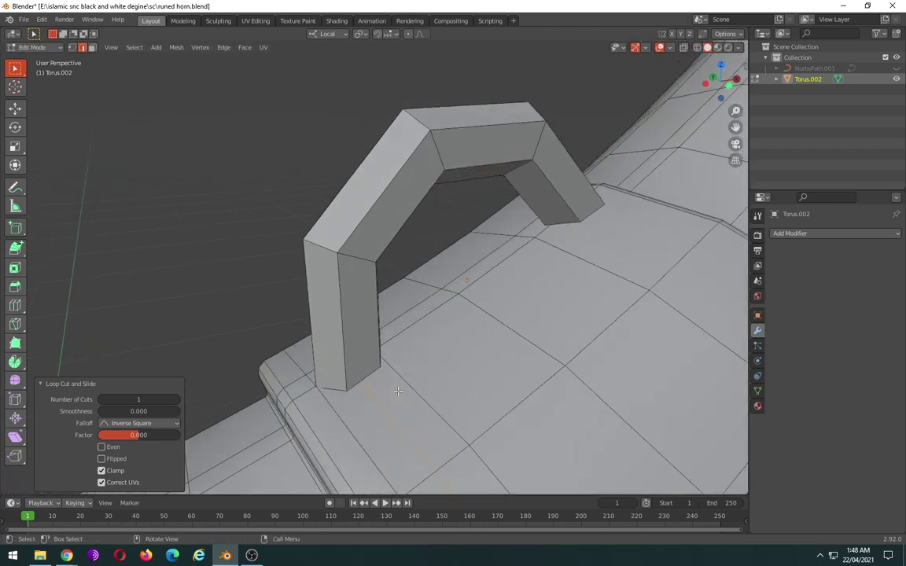
pyautogui.moveTo(378, 396); pyautogui.dragTo(587, 395, button='middle')
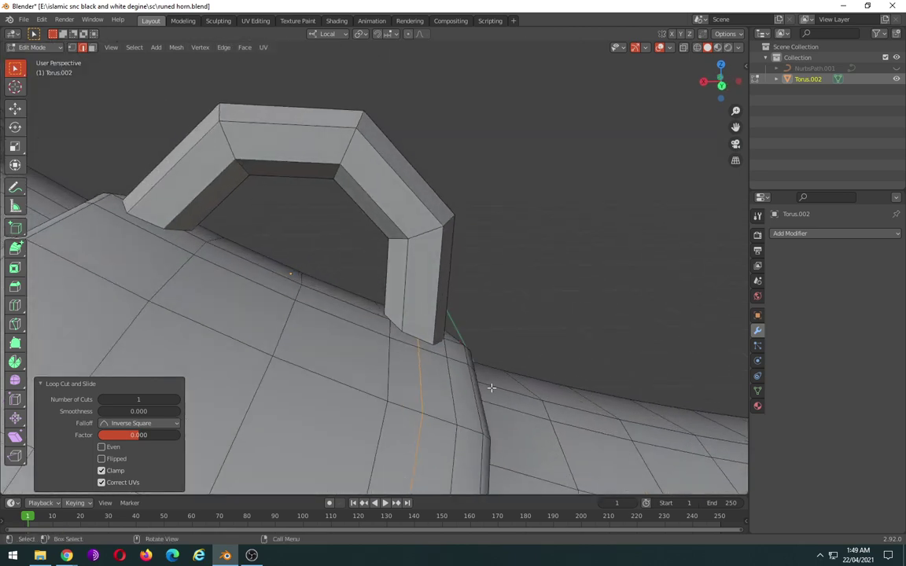
pyautogui.hotkey('ctrl', 'r')
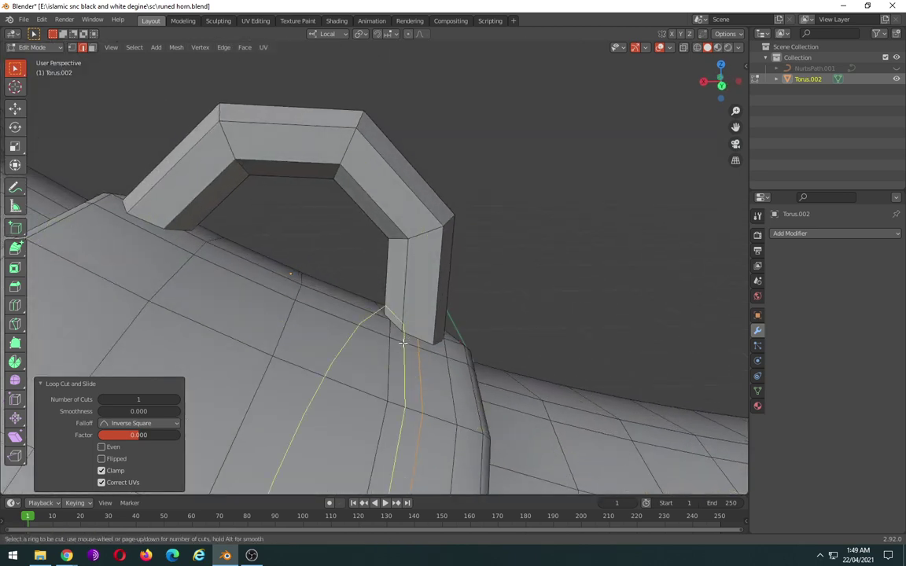
pyautogui.click(397, 343)
pyautogui.click(399, 345)
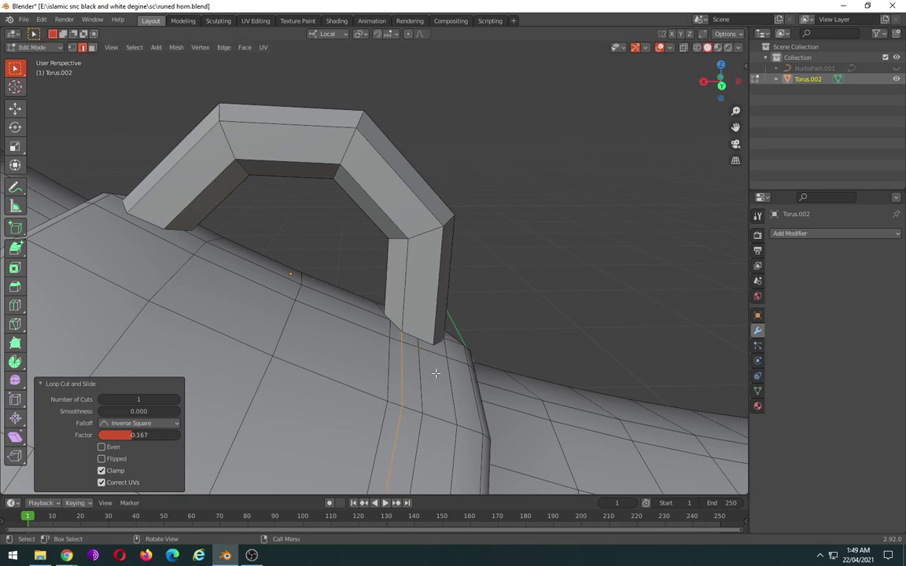
pyautogui.moveTo(399, 345)
pyautogui.mouseDown(button='middle')
pyautogui.moveTo(230, 364)
pyautogui.moveTo(463, 364)
pyautogui.moveTo(395, 350)
pyautogui.moveTo(475, 456)
pyautogui.mouseUp(button='middle')
pyautogui.scroll(2, 464, 364)
pyautogui.scroll(3, 464, 364)
pyautogui.scroll(-3, 463, 365)
# - In vertex mode, slide the edge loop, enable X-ray, and merge the first leg-base corner at center
pyautogui.press('1')
pyautogui.scroll(2, 404, 357)
pyautogui.keyDown('shift'); pyautogui.moveTo(535, 459); pyautogui.dragTo(493, 402, button='middle'); pyautogui.keyUp('shift')
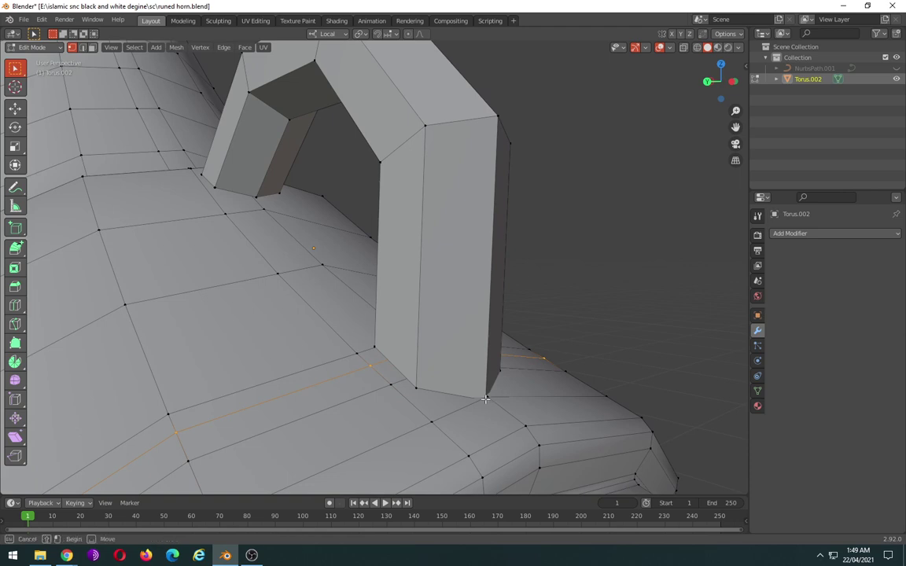
pyautogui.click(460, 400)
pyautogui.hotkey('alt', 'z')
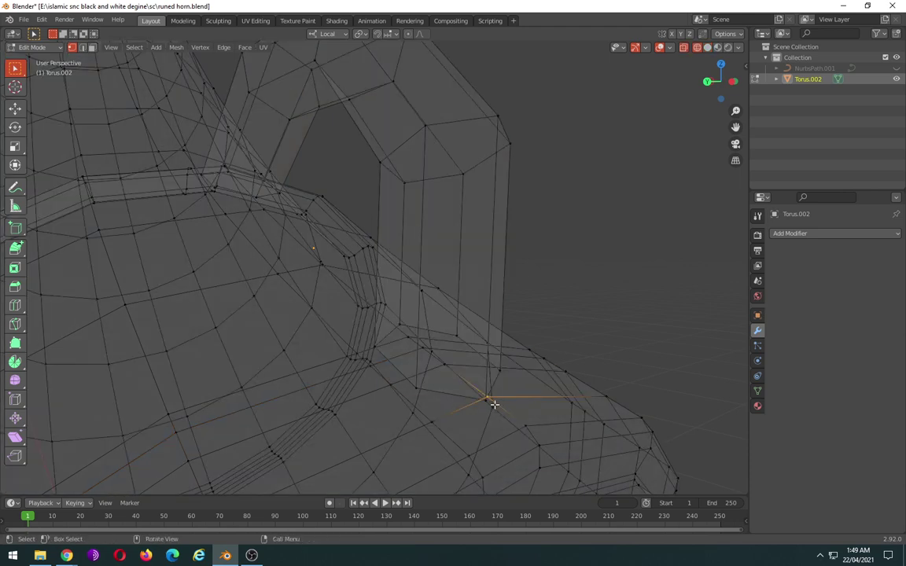
pyautogui.scroll(1, 494, 404)
pyautogui.moveTo(504, 424); pyautogui.dragTo(522, 434)
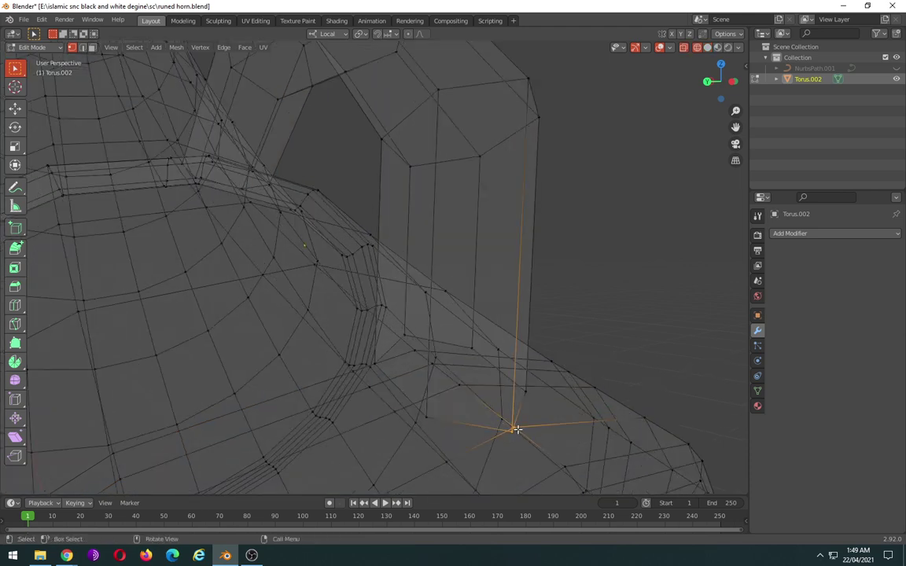
pyautogui.rightClick(519, 429)
pyautogui.moveTo(467, 429)
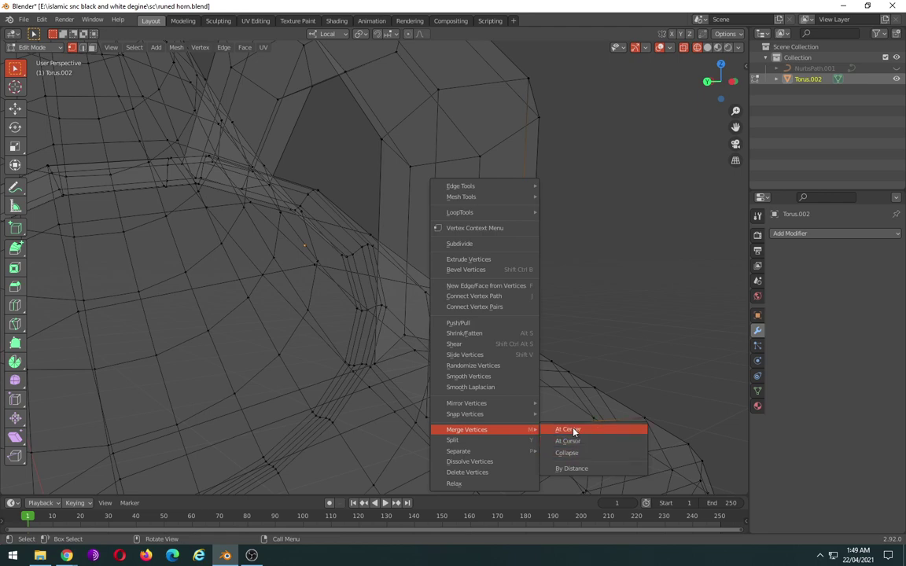
pyautogui.click(567, 429)
# - Merge three more leg-base vertex pairs into the band vertices at center
pyautogui.moveTo(451, 428)
pyautogui.mouseDown(button='middle')
pyautogui.moveTo(491, 415)
pyautogui.moveTo(498, 431)
pyautogui.moveTo(493, 440)
pyautogui.moveTo(412, 390)
pyautogui.moveTo(408, 412)
pyautogui.mouseUp(button='middle')
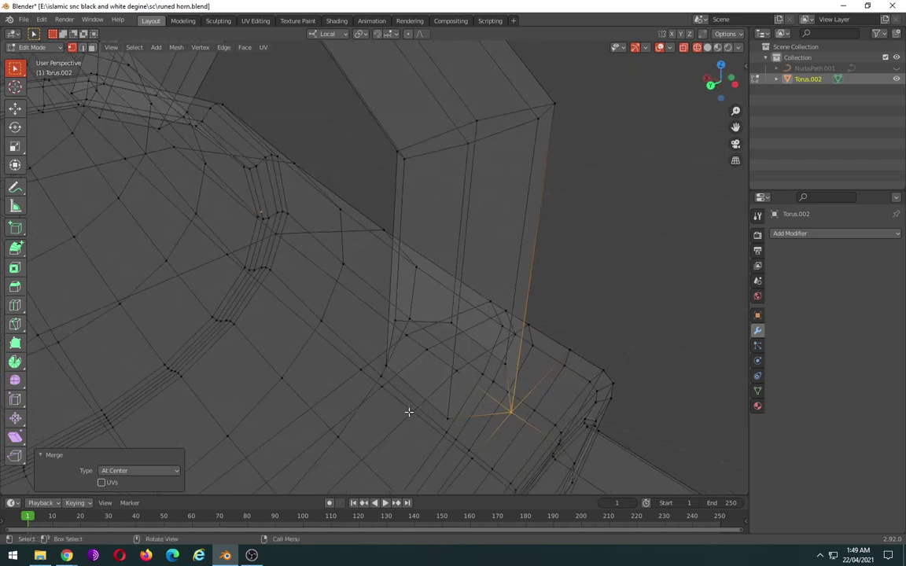
pyautogui.rightClick(449, 418)
pyautogui.click(504, 441)
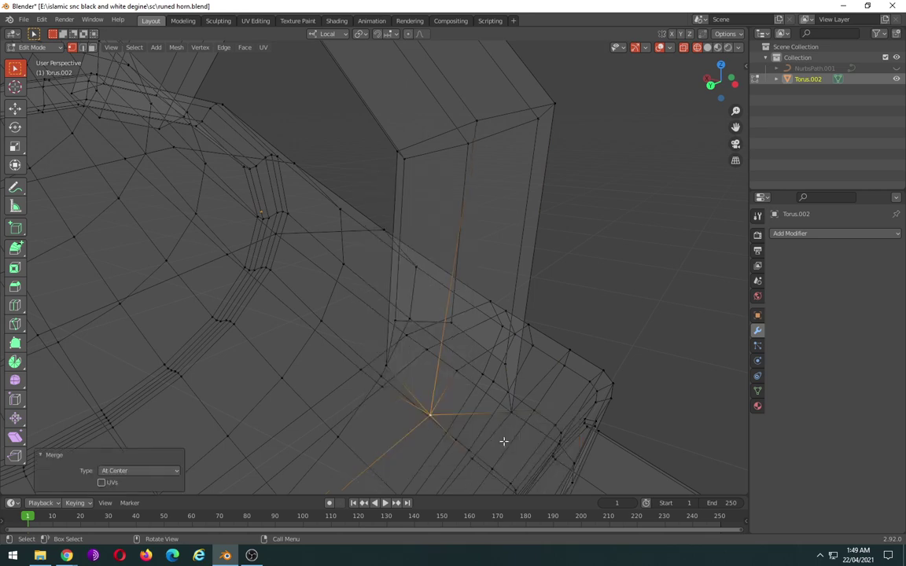
pyautogui.moveTo(504, 442)
pyautogui.mouseDown(button='middle')
pyautogui.moveTo(485, 418)
pyautogui.moveTo(500, 421)
pyautogui.mouseUp(button='middle')
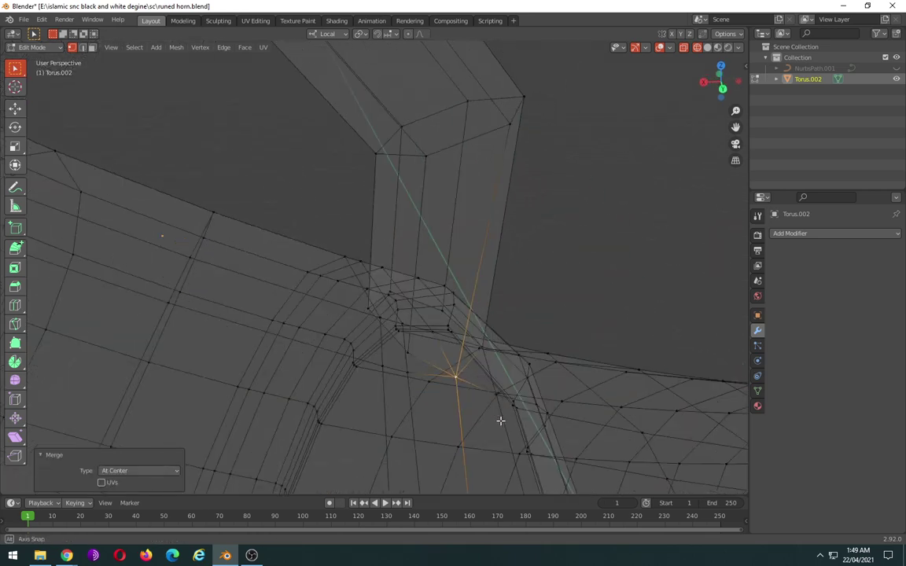
pyautogui.click(410, 373)
pyautogui.rightClick(438, 372)
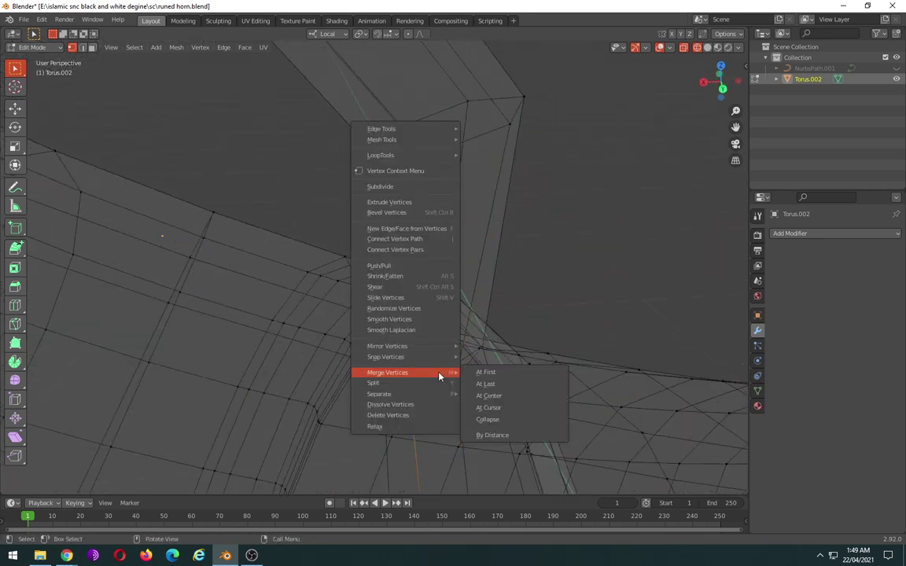
pyautogui.click(488, 395)
pyautogui.moveTo(463, 380)
pyautogui.mouseDown(button='middle')
pyautogui.moveTo(499, 413)
pyautogui.moveTo(546, 418)
pyautogui.moveTo(359, 343)
pyautogui.mouseUp(button='middle')
pyautogui.click(325, 307)
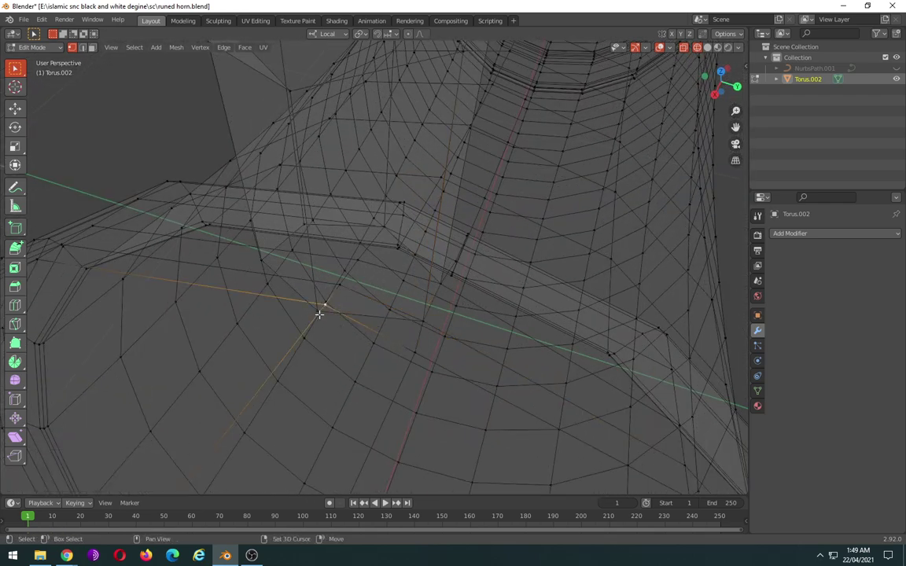
pyautogui.keyDown('shift'); pyautogui.click(319, 314); pyautogui.keyUp('shift')
pyautogui.rightClick(319, 314)
pyautogui.click(401, 349)
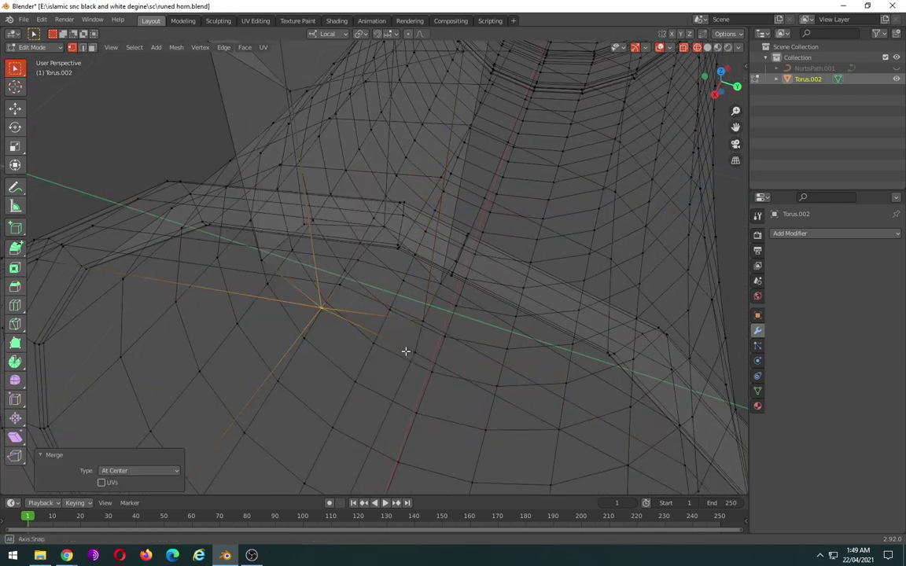
# - Weld the remaining two base vertex pairs at center and check the band from the front
pyautogui.moveTo(405, 352)
pyautogui.mouseDown(button='middle')
pyautogui.moveTo(295, 337)
pyautogui.moveTo(265, 318)
pyautogui.moveTo(299, 295)
pyautogui.moveTo(447, 351)
pyautogui.moveTo(482, 352)
pyautogui.moveTo(396, 328)
pyautogui.moveTo(512, 383)
pyautogui.moveTo(467, 398)
pyautogui.moveTo(407, 361)
pyautogui.moveTo(379, 389)
pyautogui.mouseUp(button='middle')
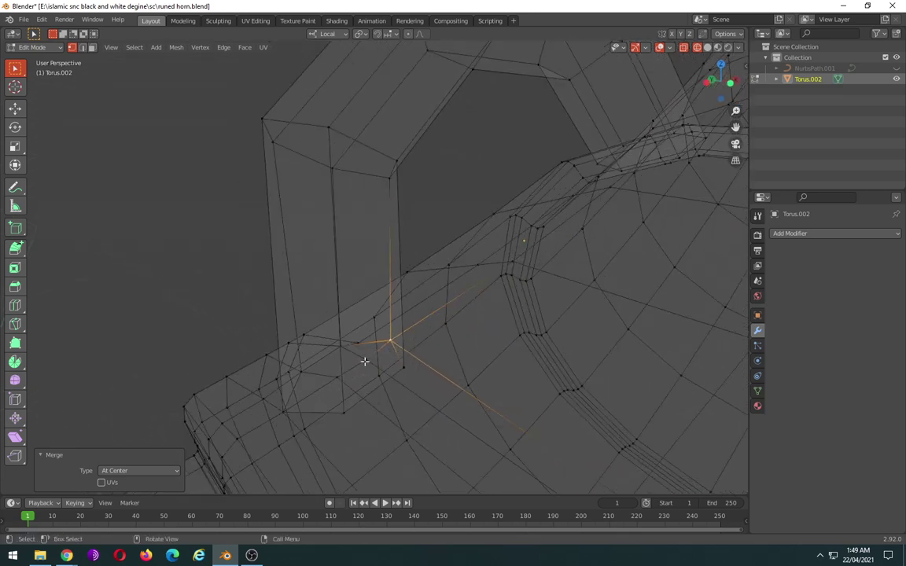
pyautogui.click(365, 361)
pyautogui.rightClick(402, 369)
pyautogui.moveTo(352, 370)
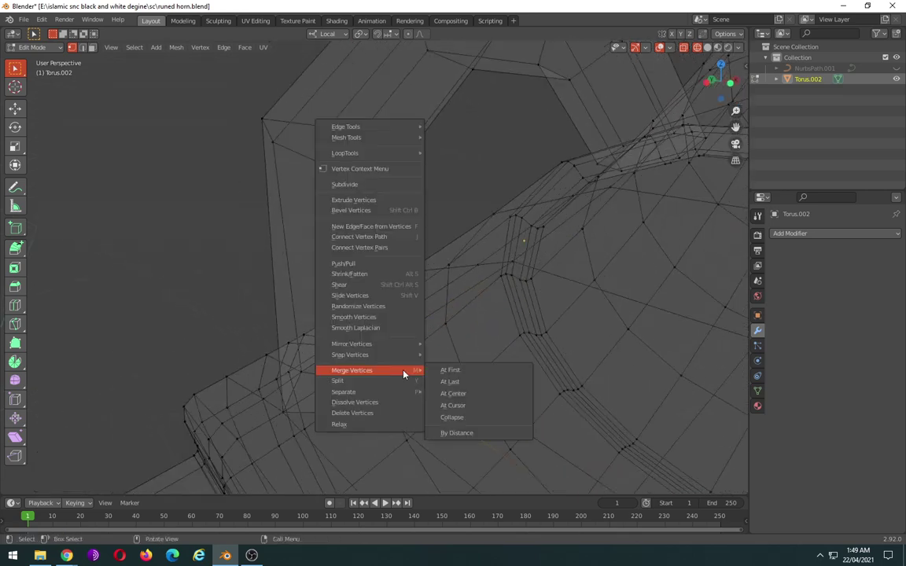
pyautogui.click(458, 392)
pyautogui.moveTo(413, 395); pyautogui.dragTo(437, 419, button='middle')
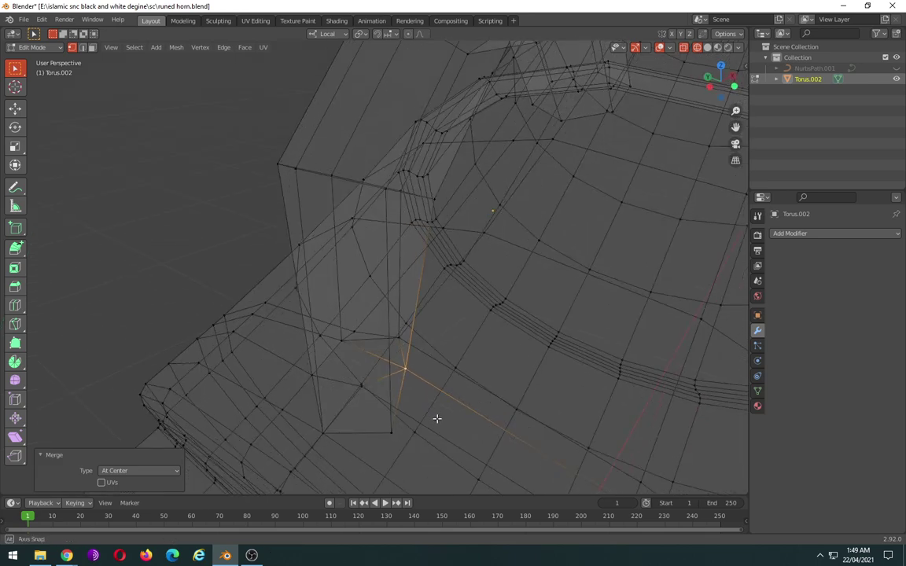
pyautogui.moveTo(378, 401); pyautogui.dragTo(323, 376, button='middle')
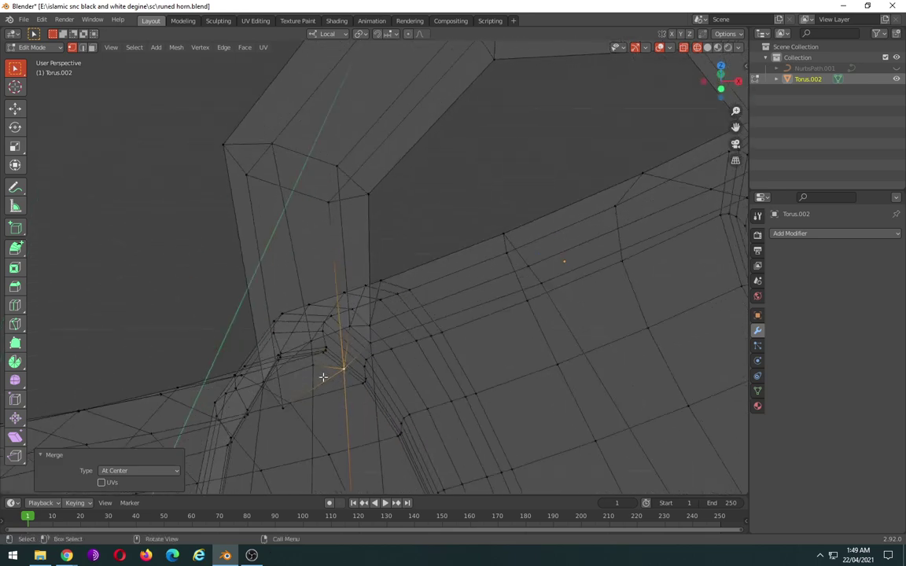
pyautogui.click(314, 367)
pyautogui.rightClick(284, 407)
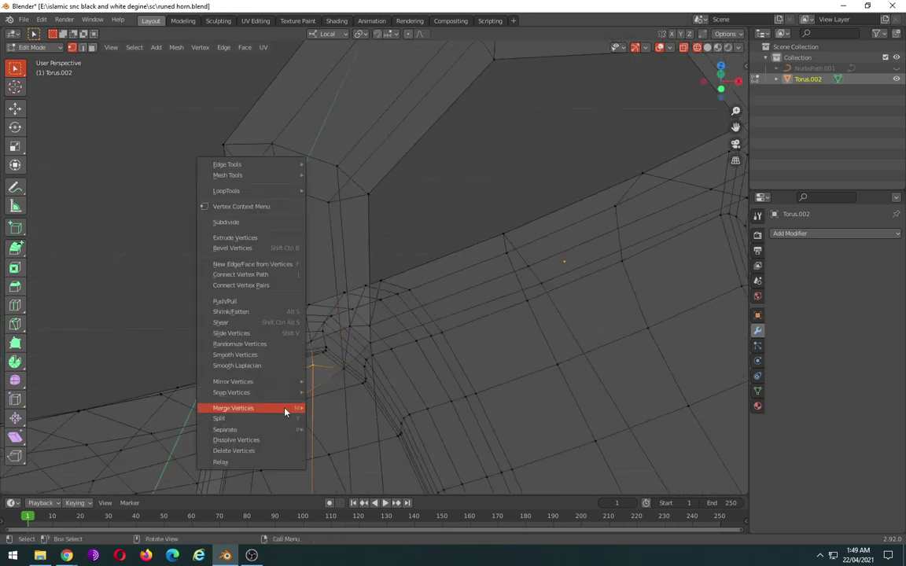
pyautogui.click(332, 429)
pyautogui.moveTo(409, 405); pyautogui.dragTo(527, 402, button='middle')
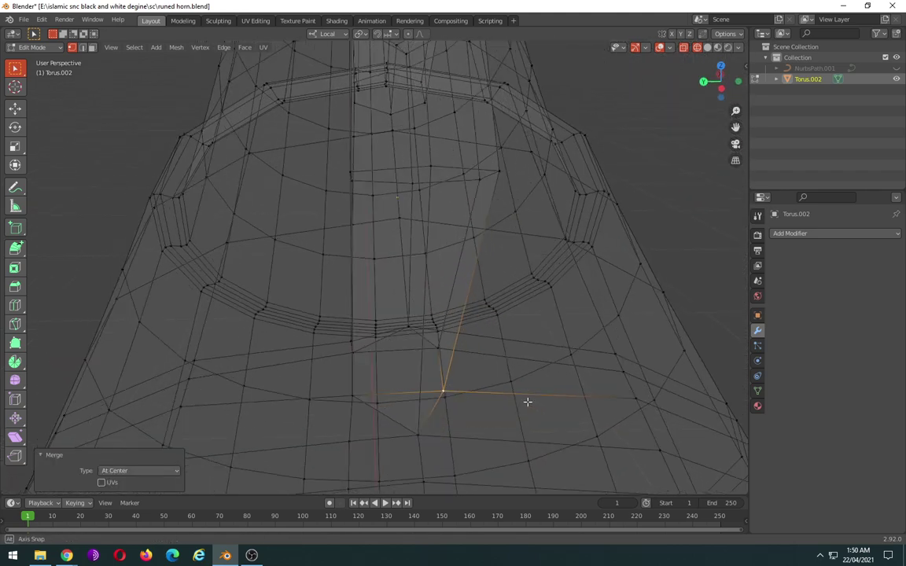
# - Select three band vertices beside the merged one and nudge them toward the pillar base
pyautogui.click(438, 350)
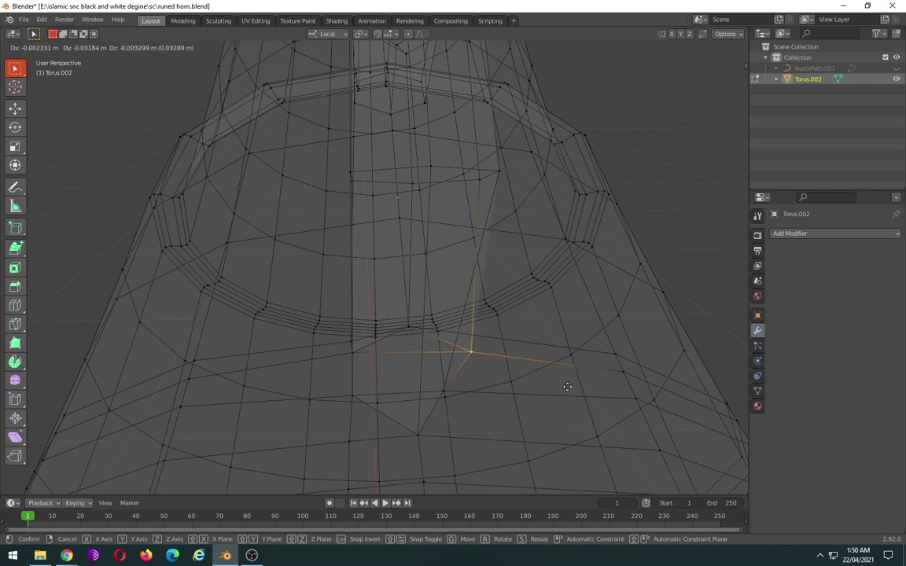
pyautogui.click(561, 386)
pyautogui.click(456, 392)
pyautogui.press('g')
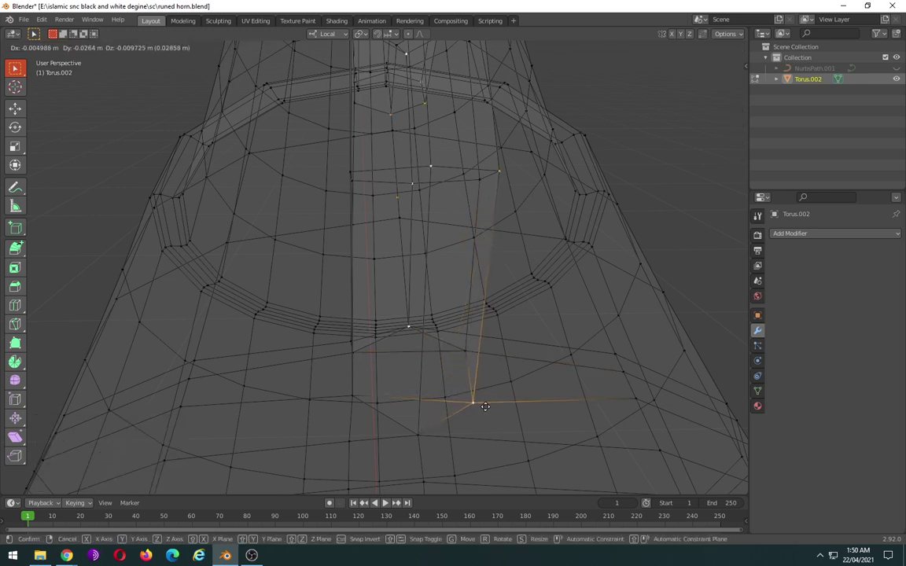
pyautogui.click(484, 405)
pyautogui.moveTo(482, 404); pyautogui.dragTo(375, 387, button='middle')
pyautogui.press('g')
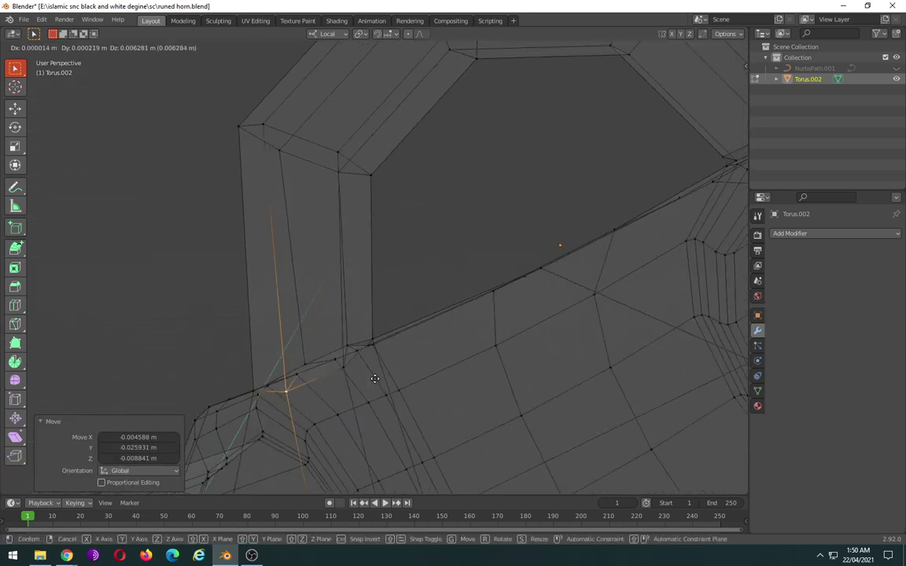
pyautogui.click(386, 379)
# - Add the pillar-base vertex to the selection and merge the vertices at their centre
pyautogui.scroll(-3, 431, 382)
pyautogui.scroll(-2, 431, 381)
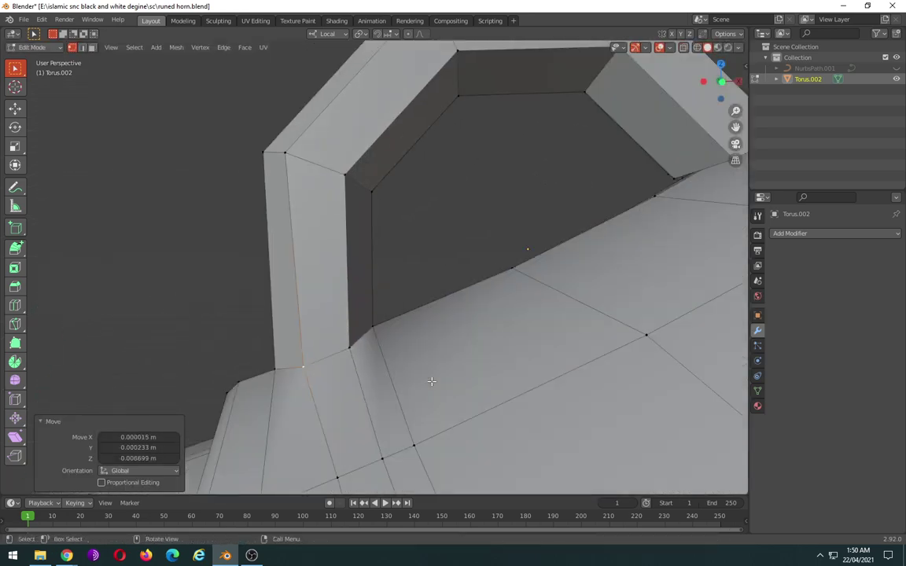
pyautogui.moveTo(431, 381)
pyautogui.mouseDown(button='middle')
pyautogui.moveTo(619, 412)
pyautogui.moveTo(472, 346)
pyautogui.moveTo(492, 301)
pyautogui.moveTo(493, 322)
pyautogui.moveTo(425, 378)
pyautogui.mouseUp(button='middle')
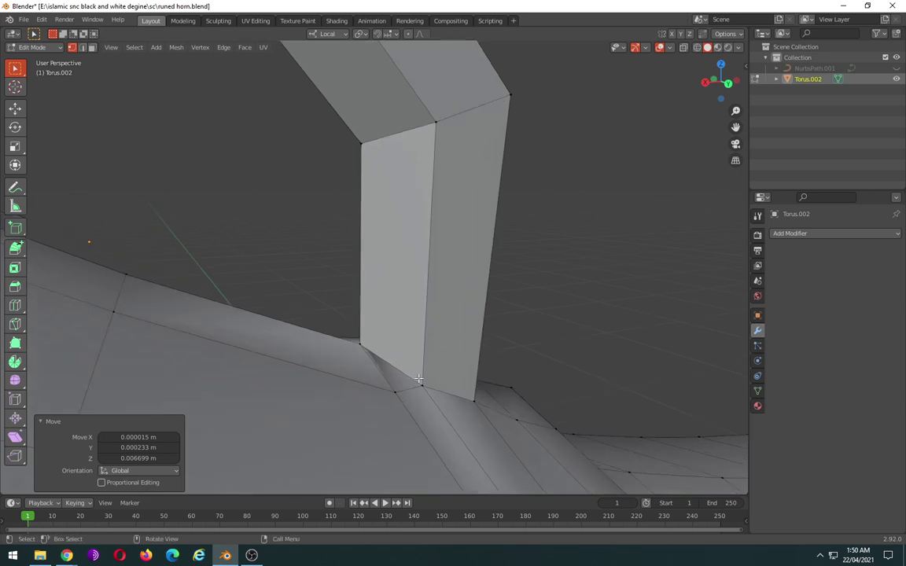
pyautogui.scroll(2, 415, 398)
pyautogui.scroll(2, 413, 423)
pyautogui.keyDown('shift'); pyautogui.moveTo(413, 423); pyautogui.dragTo(431, 365, button='middle'); pyautogui.keyUp('shift')
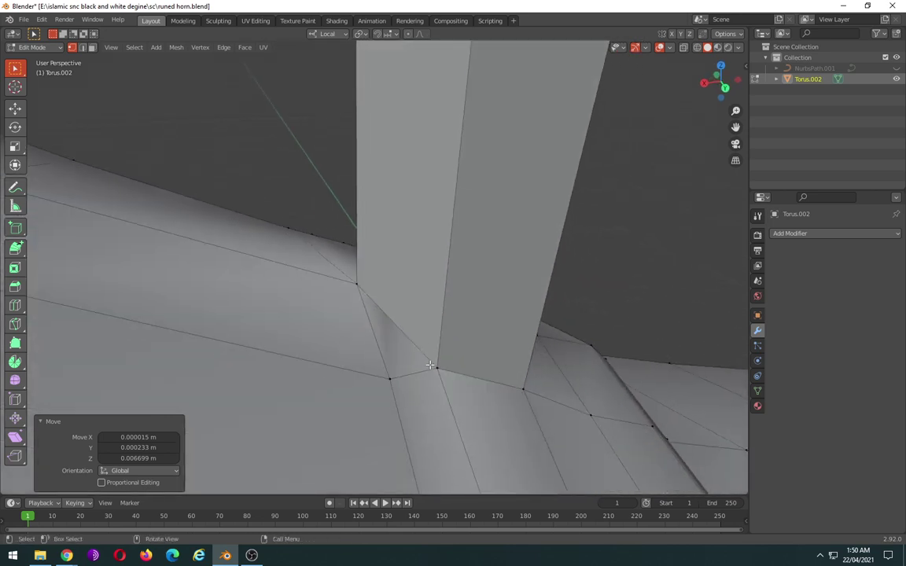
pyautogui.keyDown('shift'); pyautogui.click(437, 368); pyautogui.keyUp('shift')
pyautogui.rightClick(390, 379)
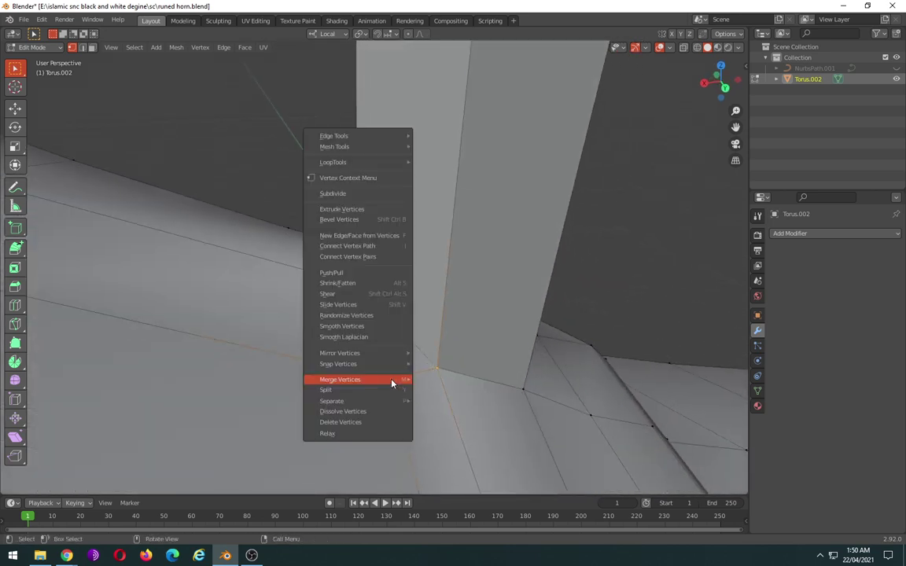
pyautogui.click(449, 404)
# - Move the pillar corner vertex by -0.004006 m X and 0.003841 m Z to seat the foot
pyautogui.moveTo(459, 406); pyautogui.dragTo(269, 384, button='middle')
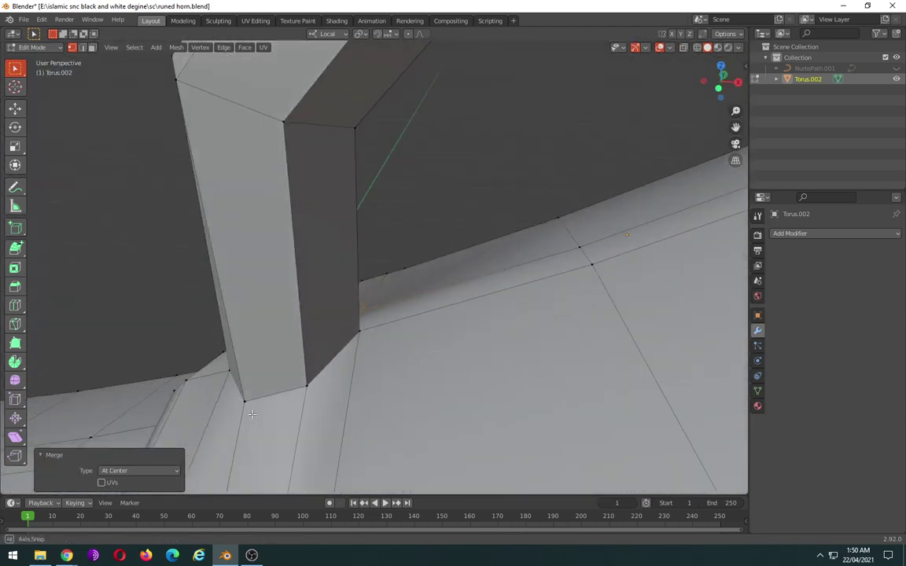
pyautogui.moveTo(270, 383); pyautogui.dragTo(316, 360, button='middle')
pyautogui.scroll(2, 317, 360)
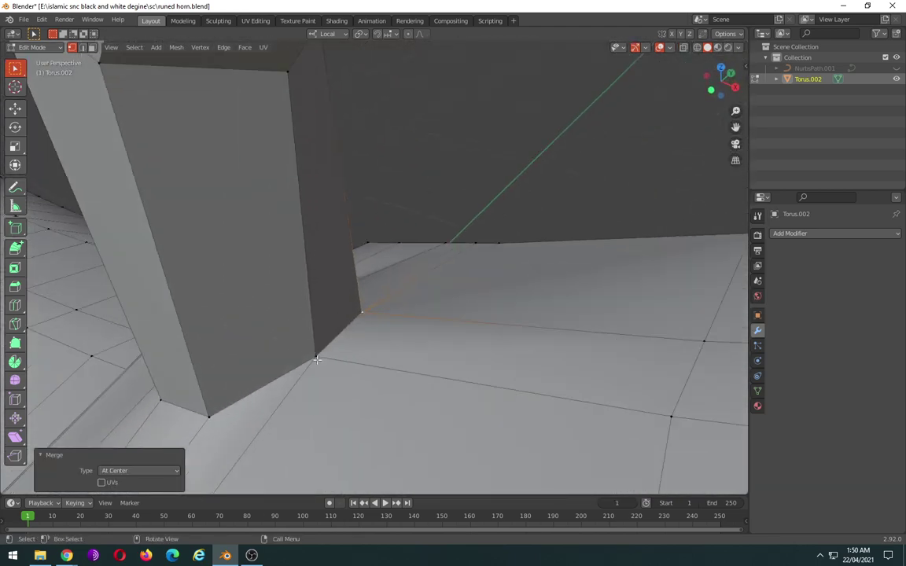
pyautogui.keyDown('shift'); pyautogui.click(315, 357); pyautogui.keyUp('shift')
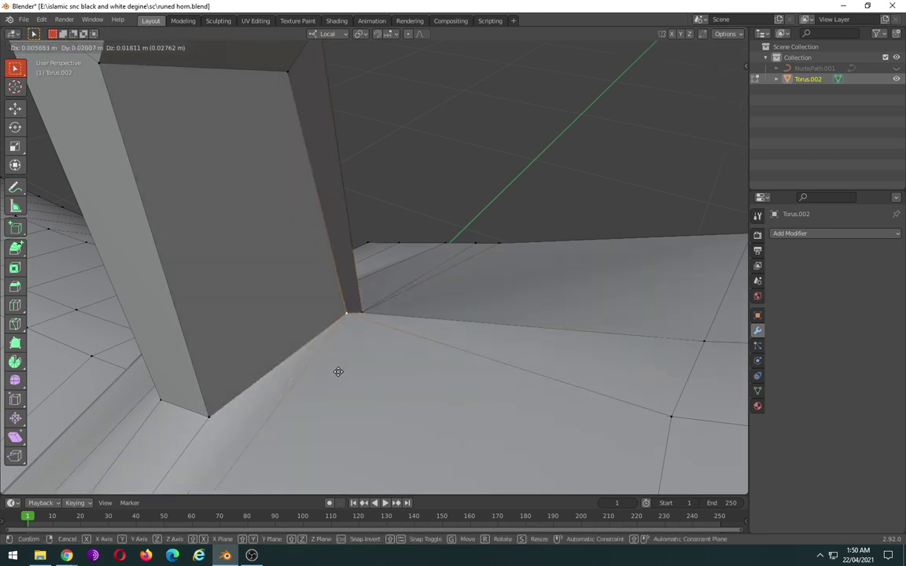
pyautogui.press('Escape')
pyautogui.press('g')
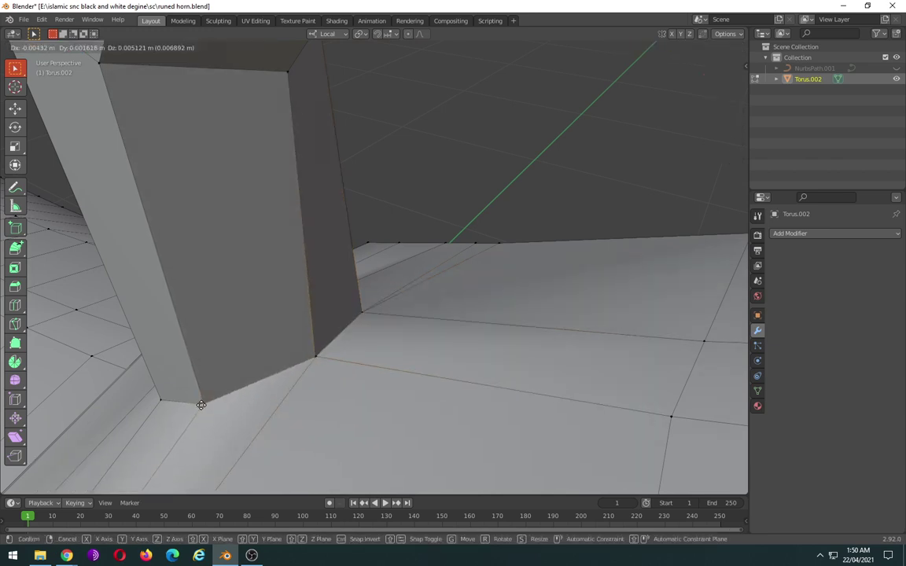
pyautogui.click(202, 408)
pyautogui.moveTo(201, 409)
pyautogui.mouseDown(button='middle')
pyautogui.moveTo(339, 394)
pyautogui.moveTo(356, 364)
pyautogui.moveTo(566, 385)
pyautogui.moveTo(453, 372)
pyautogui.moveTo(489, 403)
pyautogui.moveTo(550, 394)
pyautogui.moveTo(510, 407)
pyautogui.moveTo(518, 416)
pyautogui.moveTo(218, 384)
pyautogui.moveTo(233, 374)
pyautogui.moveTo(379, 370)
pyautogui.moveTo(181, 376)
pyautogui.moveTo(193, 377)
pyautogui.mouseUp(button='middle')
pyautogui.scroll(-5, 193, 376)
pyautogui.scroll(-4, 194, 377)
pyautogui.press('Tab')
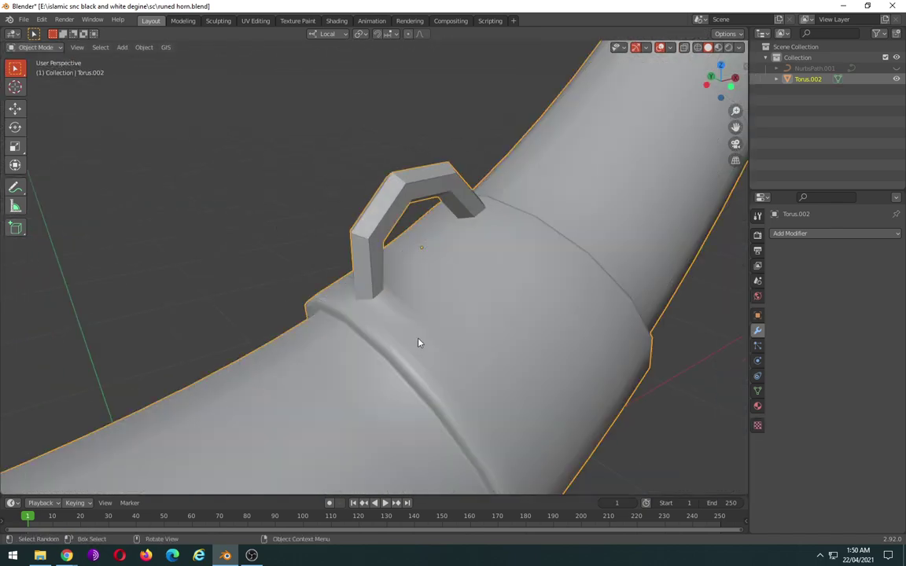
pyautogui.moveTo(418, 342)
pyautogui.mouseDown(button='middle')
pyautogui.moveTo(400, 318)
pyautogui.moveTo(574, 320)
pyautogui.moveTo(511, 315)
pyautogui.mouseUp(button='middle')
pyautogui.scroll(5, 440, 307)
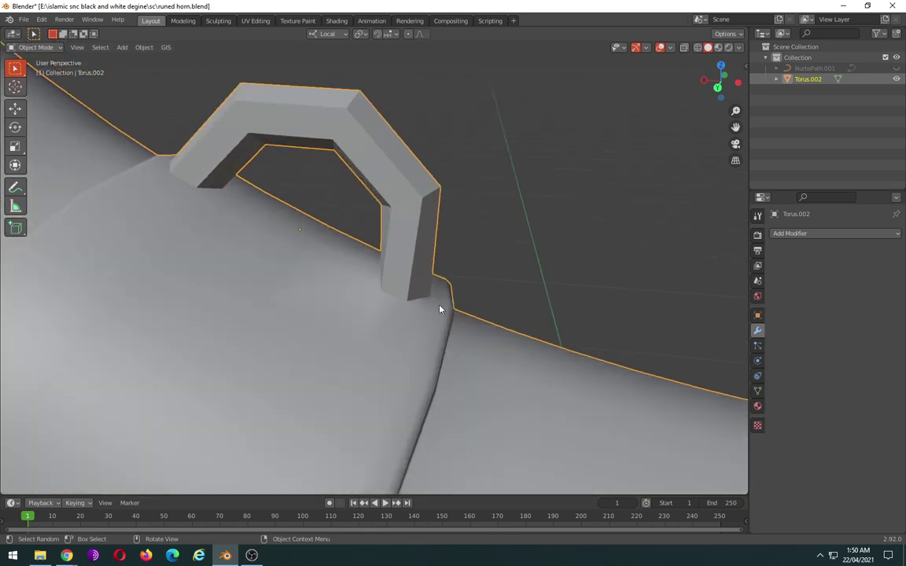
pyautogui.moveTo(440, 308)
pyautogui.mouseDown(button='middle')
pyautogui.moveTo(520, 303)
pyautogui.moveTo(545, 326)
pyautogui.moveTo(425, 358)
pyautogui.moveTo(416, 349)
pyautogui.moveTo(432, 350)
pyautogui.moveTo(428, 340)
pyautogui.mouseUp(button='middle')
pyautogui.press('Tab')
pyautogui.press('Tab')
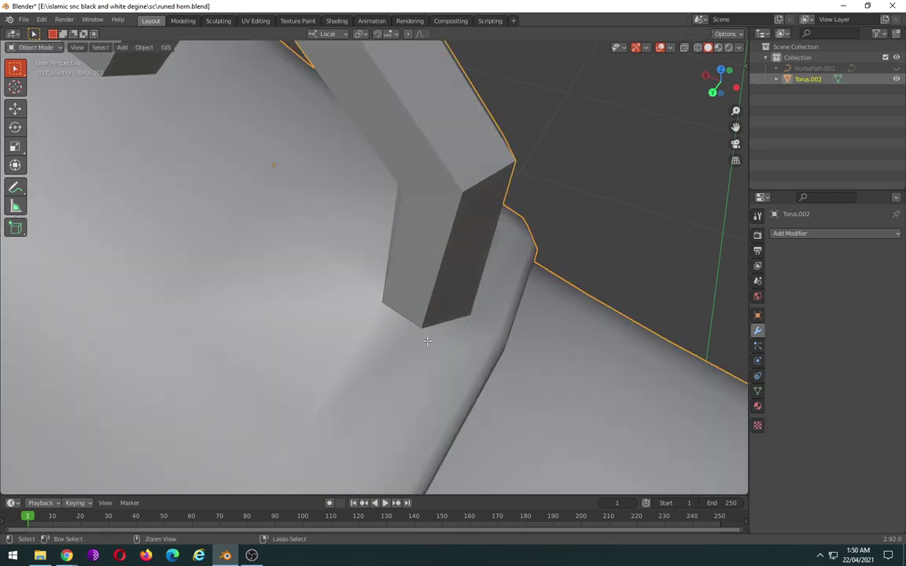
pyautogui.press('Tab')
pyautogui.hotkey('ctrl', 'z')
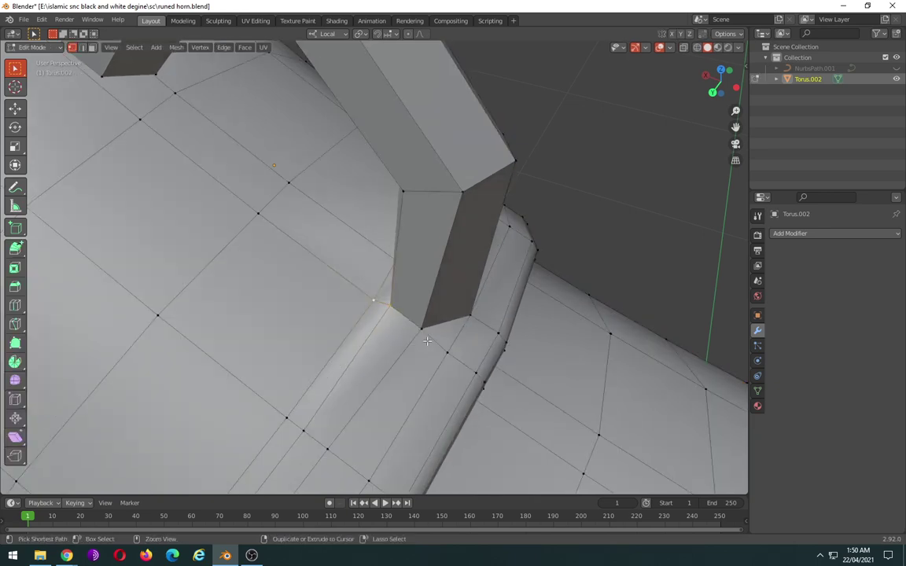
pyautogui.moveTo(427, 341); pyautogui.dragTo(530, 342, button='middle')
pyautogui.press('Tab')
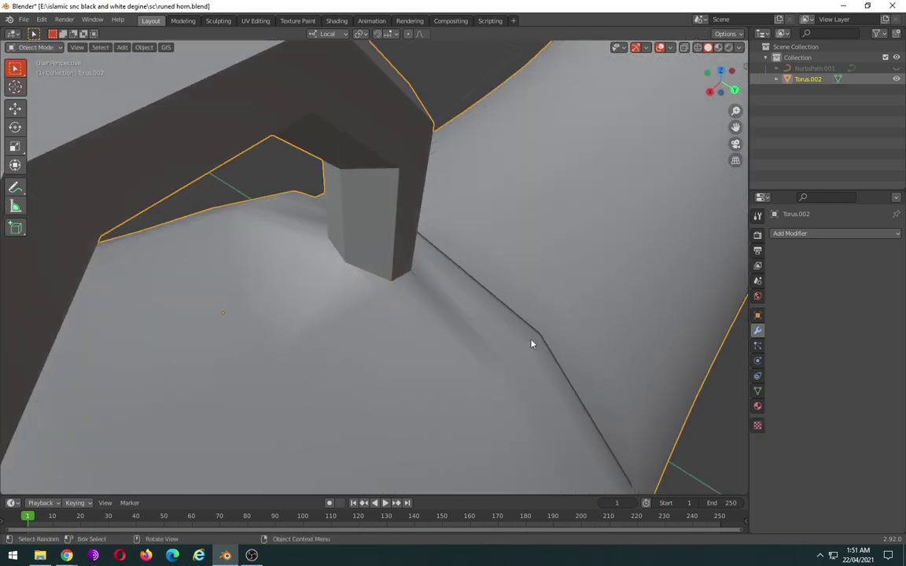
pyautogui.press('Tab')
pyautogui.moveTo(493, 340)
pyautogui.mouseDown(button='middle')
pyautogui.moveTo(492, 350)
pyautogui.moveTo(436, 325)
pyautogui.moveTo(451, 286)
pyautogui.moveTo(474, 276)
pyautogui.moveTo(481, 283)
pyautogui.moveTo(457, 283)
pyautogui.mouseUp(button='middle')
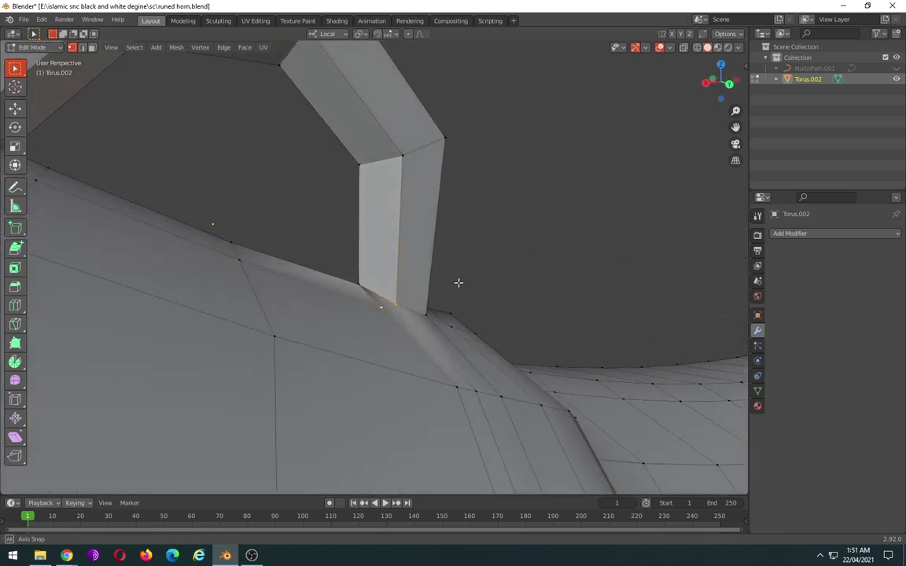
# - Find an unwelded base pair on the pillar and merge it into the band at centre
pyautogui.scroll(3, 457, 283)
pyautogui.scroll(2, 423, 353)
pyautogui.moveTo(422, 353)
pyautogui.mouseDown(button='middle')
pyautogui.moveTo(439, 313)
pyautogui.moveTo(465, 318)
pyautogui.moveTo(472, 343)
pyautogui.moveTo(428, 365)
pyautogui.moveTo(428, 357)
pyautogui.moveTo(514, 358)
pyautogui.moveTo(419, 352)
pyautogui.moveTo(461, 359)
pyautogui.mouseUp(button='middle')
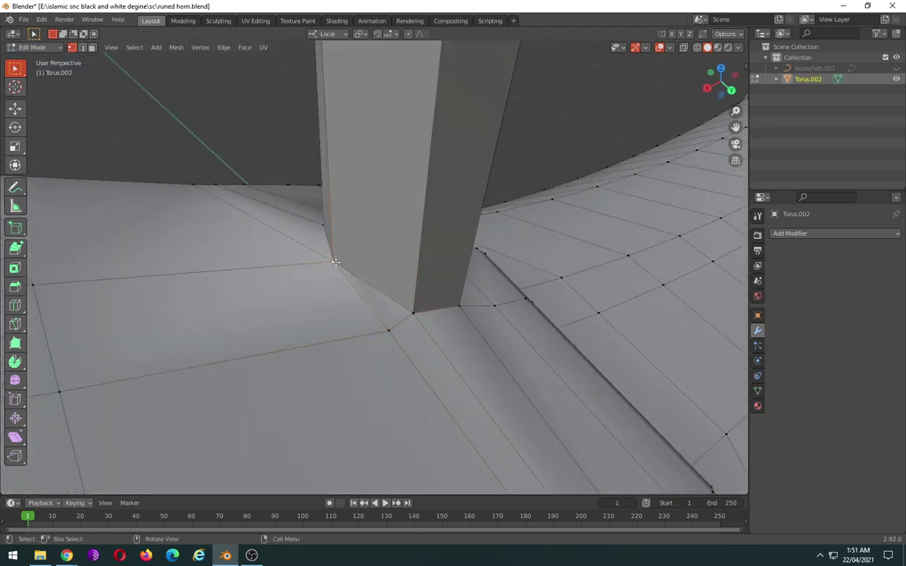
pyautogui.rightClick(394, 338)
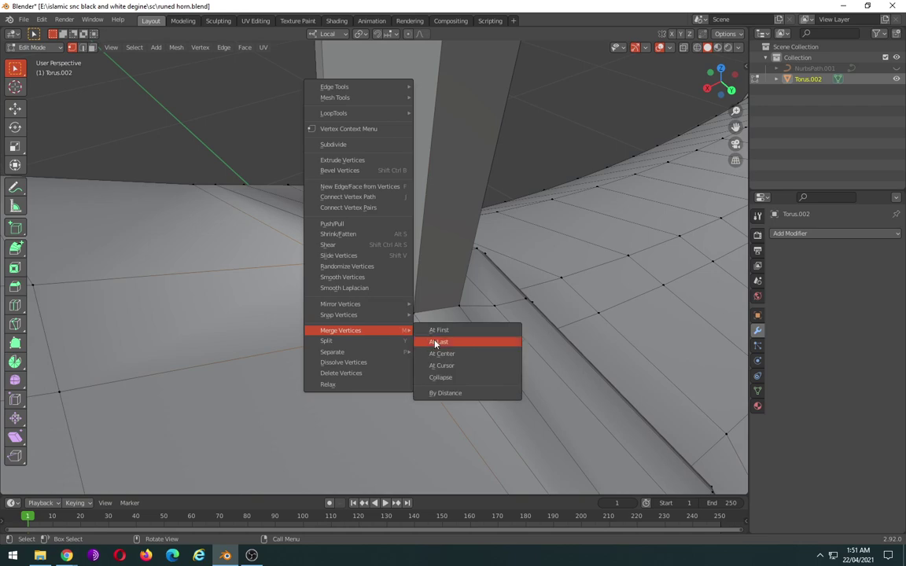
pyautogui.click(433, 352)
# - In see-through wireframe, merge a hidden handle-base pair into the band at centre
pyautogui.moveTo(407, 347)
pyautogui.mouseDown(button='middle')
pyautogui.moveTo(427, 350)
pyautogui.moveTo(390, 320)
pyautogui.moveTo(398, 308)
pyautogui.moveTo(421, 339)
pyautogui.moveTo(410, 335)
pyautogui.mouseUp(button='middle')
pyautogui.moveTo(341, 340)
pyautogui.mouseDown(button='middle')
pyautogui.moveTo(404, 337)
pyautogui.moveTo(385, 312)
pyautogui.moveTo(390, 317)
pyautogui.moveTo(350, 340)
pyautogui.moveTo(159, 366)
pyautogui.moveTo(348, 352)
pyautogui.mouseUp(button='middle')
pyautogui.scroll(-5, 349, 340)
pyautogui.scroll(4, 260, 354)
pyautogui.scroll(-1, 348, 350)
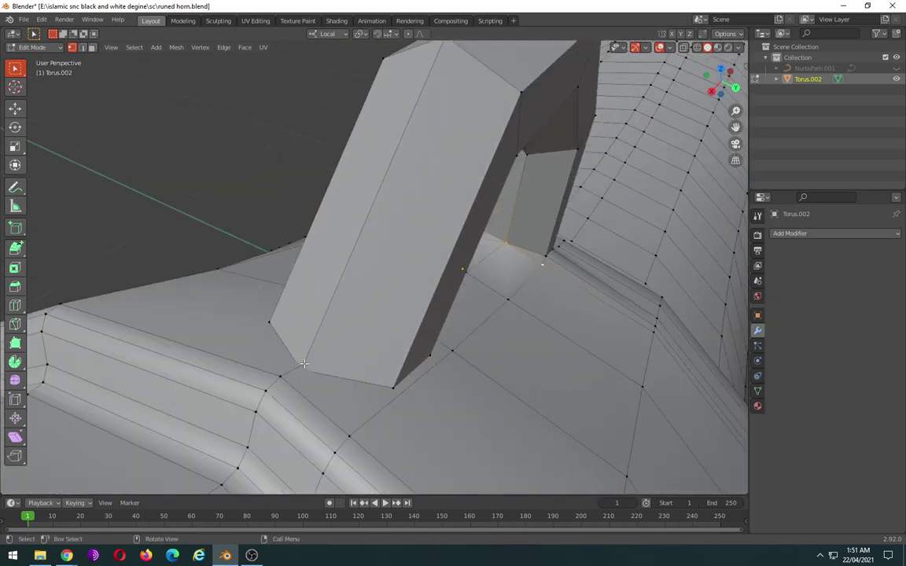
pyautogui.hotkey('shift', 'z')
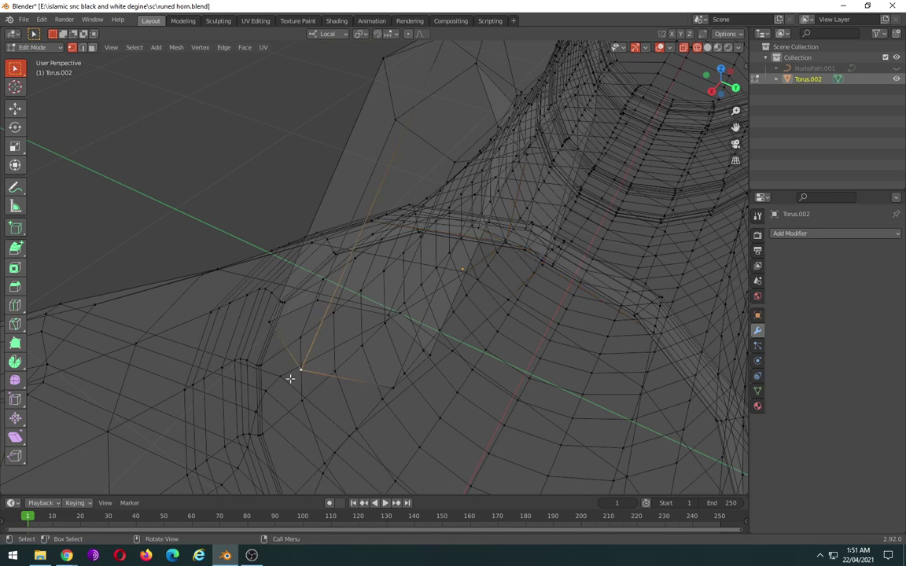
pyautogui.rightClick(283, 375)
pyautogui.click(332, 397)
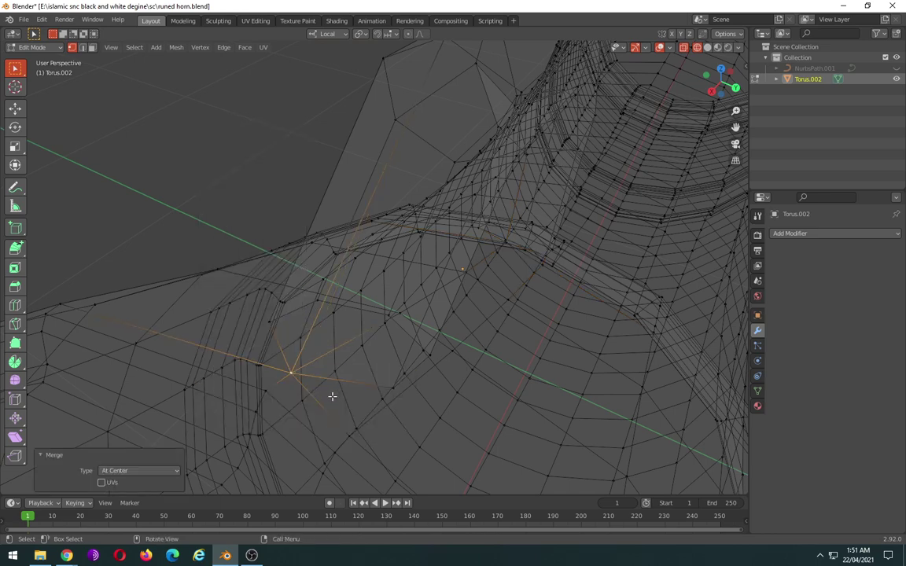
# - Return the viewport to solid shading and go back into mesh edit mode
pyautogui.moveTo(332, 397)
pyautogui.mouseDown(button='middle')
pyautogui.moveTo(375, 389)
pyautogui.moveTo(404, 397)
pyautogui.moveTo(332, 380)
pyautogui.moveTo(282, 412)
pyautogui.mouseUp(button='middle')
pyautogui.press('Tab')
pyautogui.hotkey('shift', 'z')
pyautogui.press('Tab')
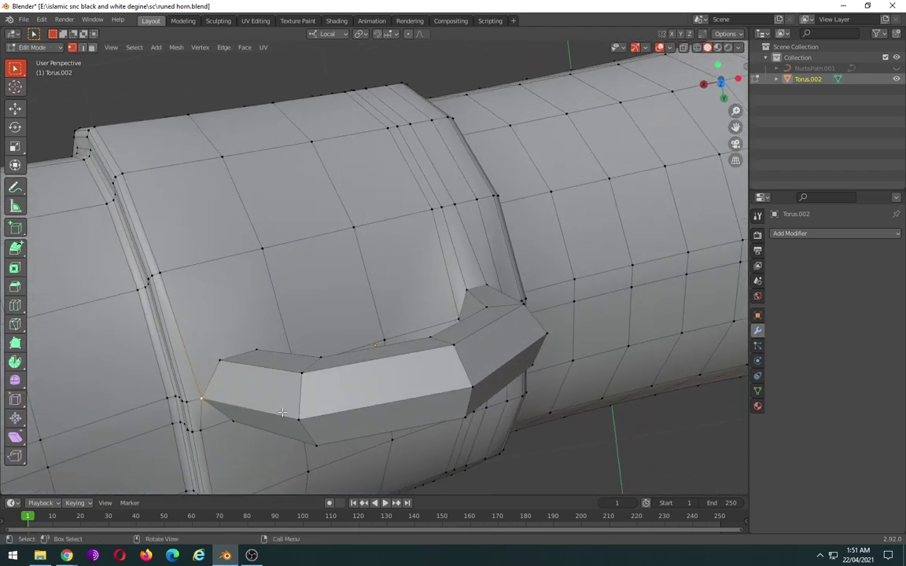
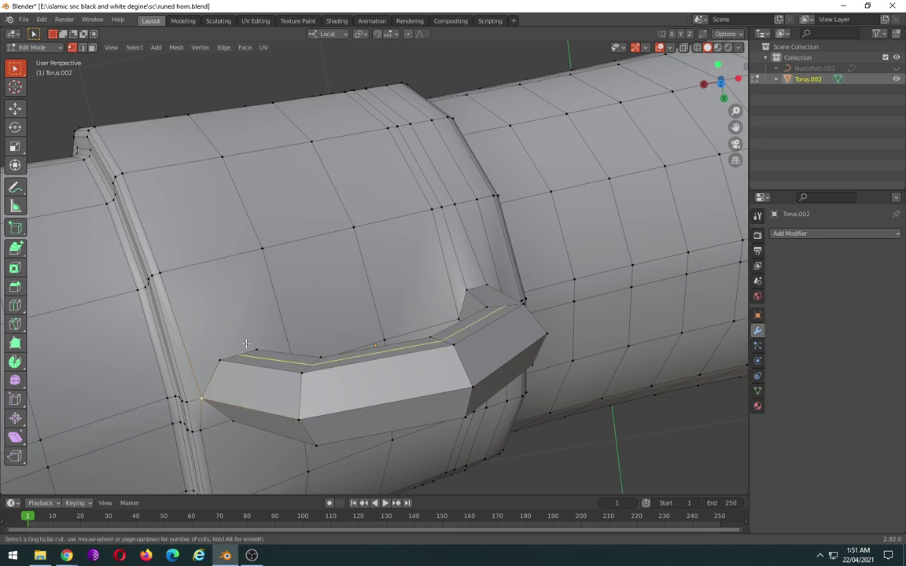
# - Add two centred edge loops across the handle's band plus a lengthwise loop beside the handle
pyautogui.click(227, 253)
pyautogui.rightClick(227, 253)
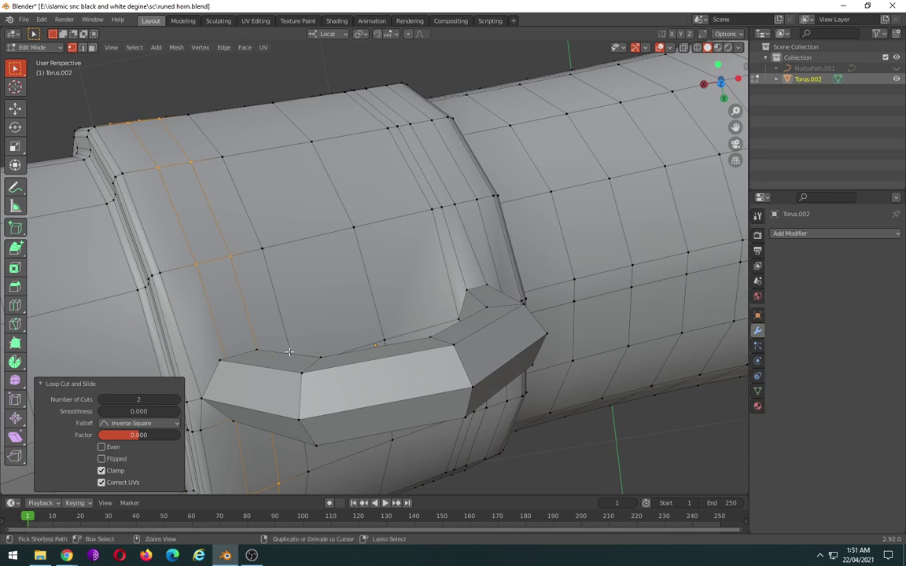
pyautogui.click(256, 338)
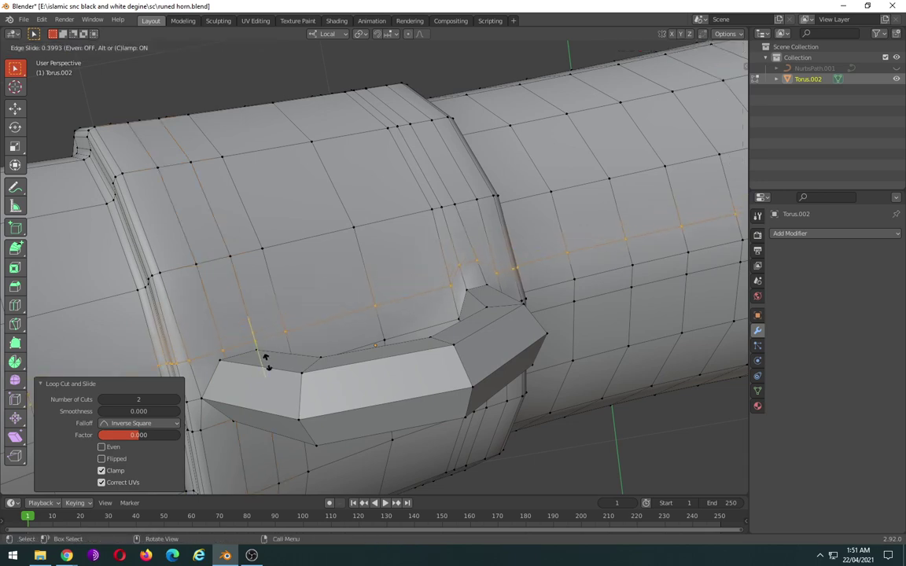
# - Merge two pairs of close vertices at the handle's base corner at their centre
pyautogui.scroll(3, 242, 365)
pyautogui.scroll(2, 314, 331)
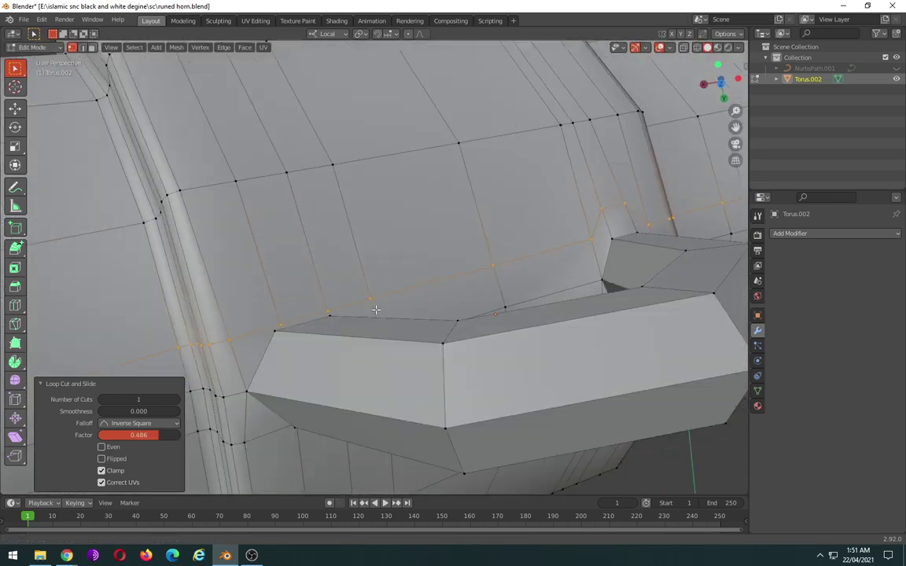
pyautogui.scroll(2, 369, 295)
pyautogui.click(329, 286)
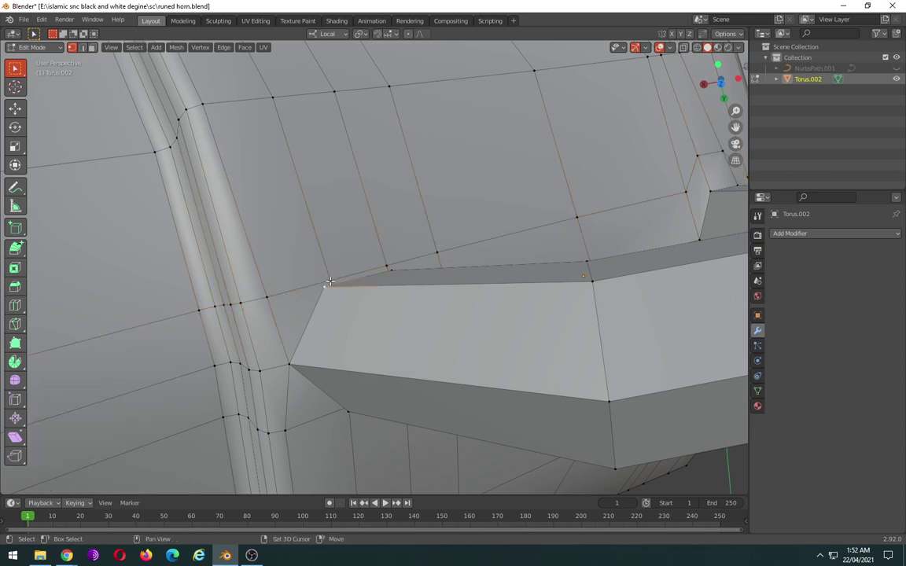
pyautogui.rightClick(329, 281)
pyautogui.click(399, 301)
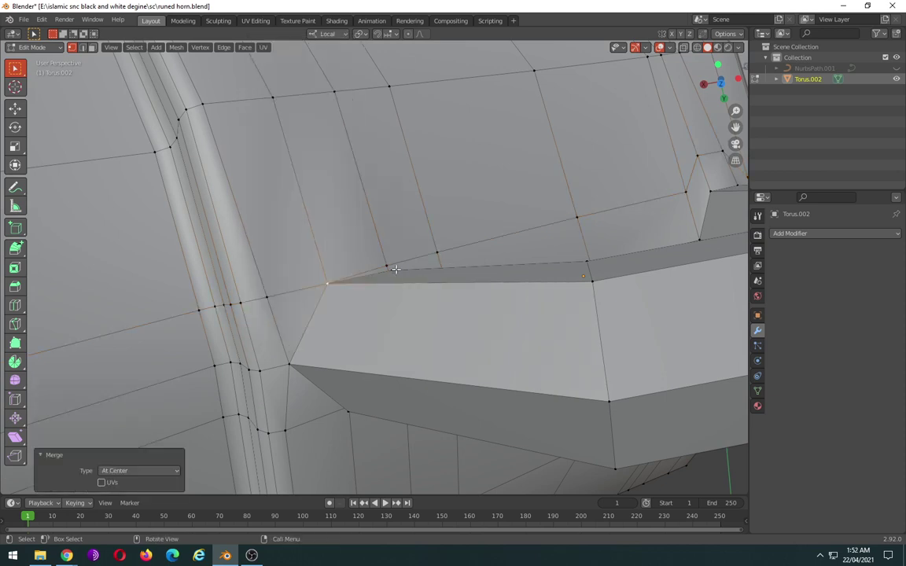
pyautogui.click(388, 268)
pyautogui.rightClick(386, 265)
pyautogui.moveTo(336, 269)
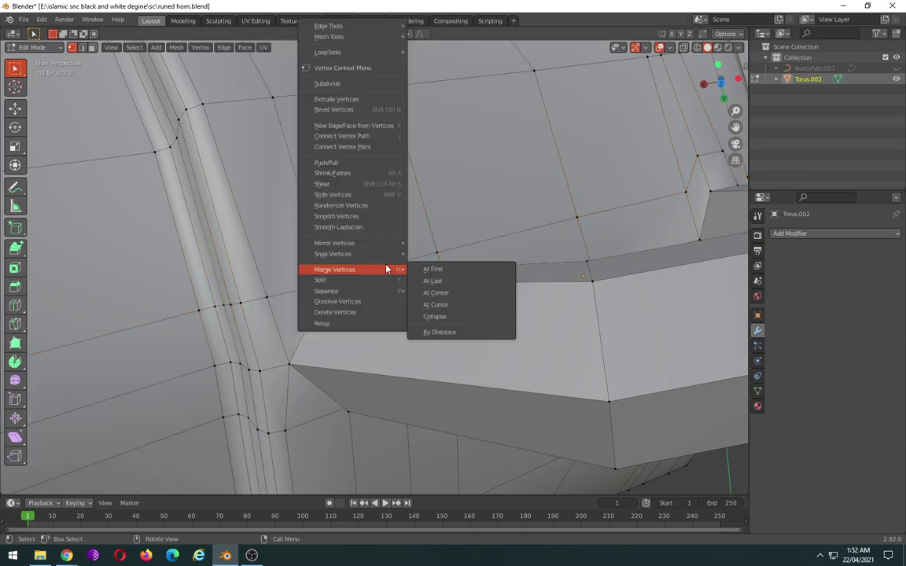
pyautogui.click(429, 294)
# - Merge two more vertex pairs on the other side of the handle at their centre
pyautogui.moveTo(430, 293); pyautogui.dragTo(412, 305, button='middle')
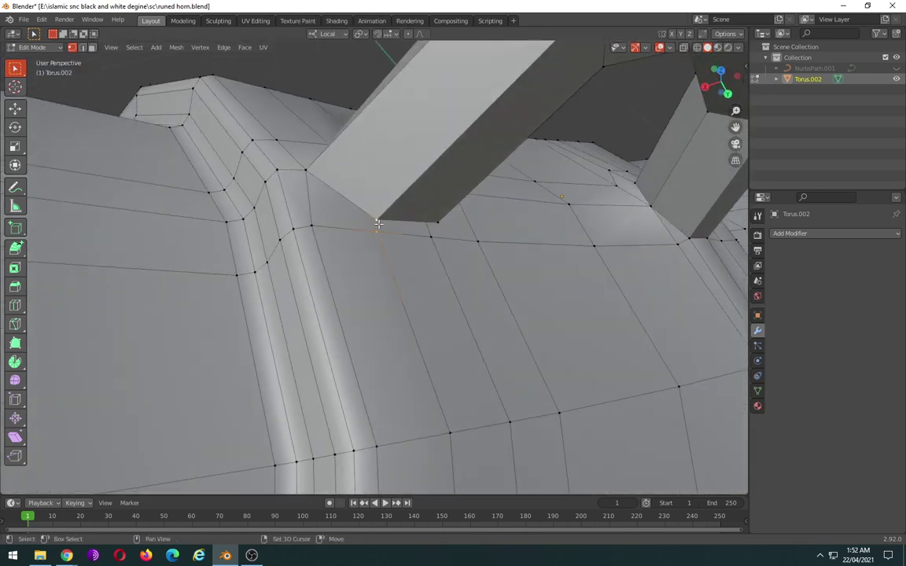
pyautogui.rightClick(346, 206)
pyautogui.moveTo(332, 269)
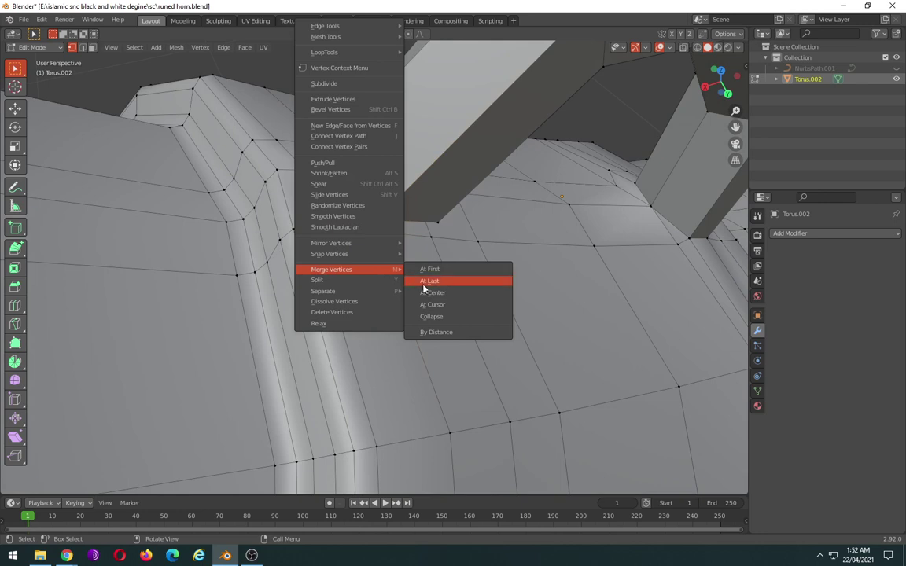
pyautogui.click(426, 293)
pyautogui.keyDown('shift'); pyautogui.click(432, 236); pyautogui.keyUp('shift')
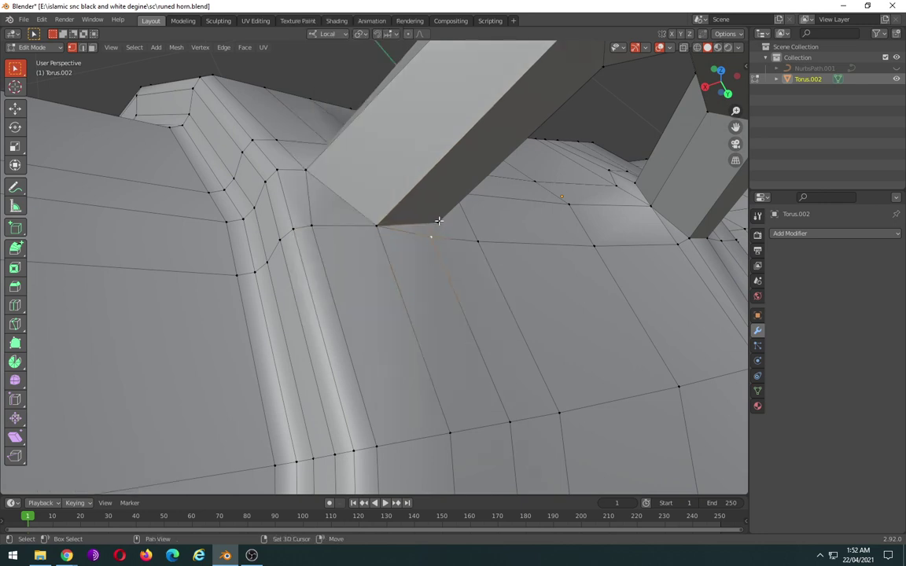
pyautogui.rightClick(439, 221)
pyautogui.click(482, 296)
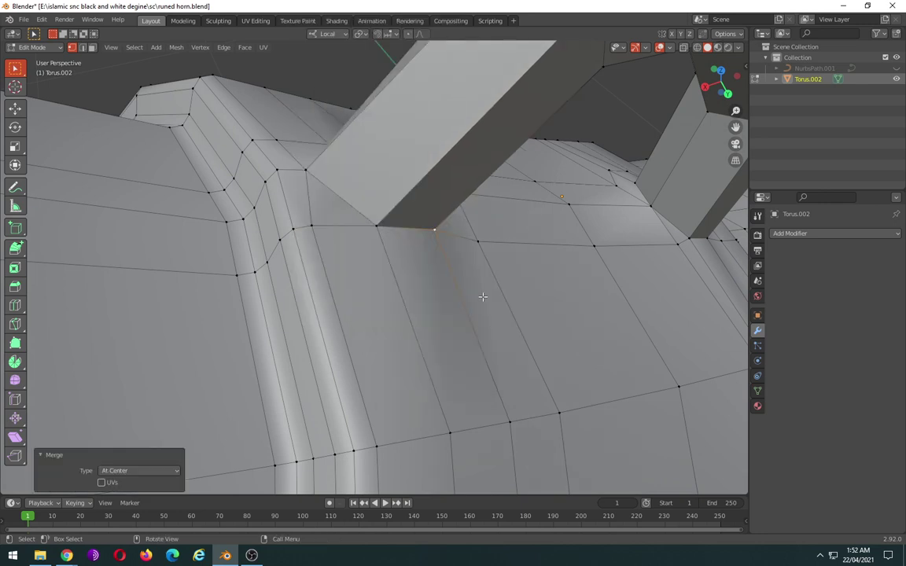
pyautogui.moveTo(426, 283)
pyautogui.mouseDown(button='middle')
pyautogui.moveTo(353, 229)
pyautogui.moveTo(378, 191)
pyautogui.moveTo(345, 257)
pyautogui.moveTo(262, 197)
pyautogui.mouseUp(button='middle')
# - Merge the vertices at the handle's corner at their centre
pyautogui.scroll(-5, 380, 186)
pyautogui.scroll(5, 391, 218)
pyautogui.click(287, 217)
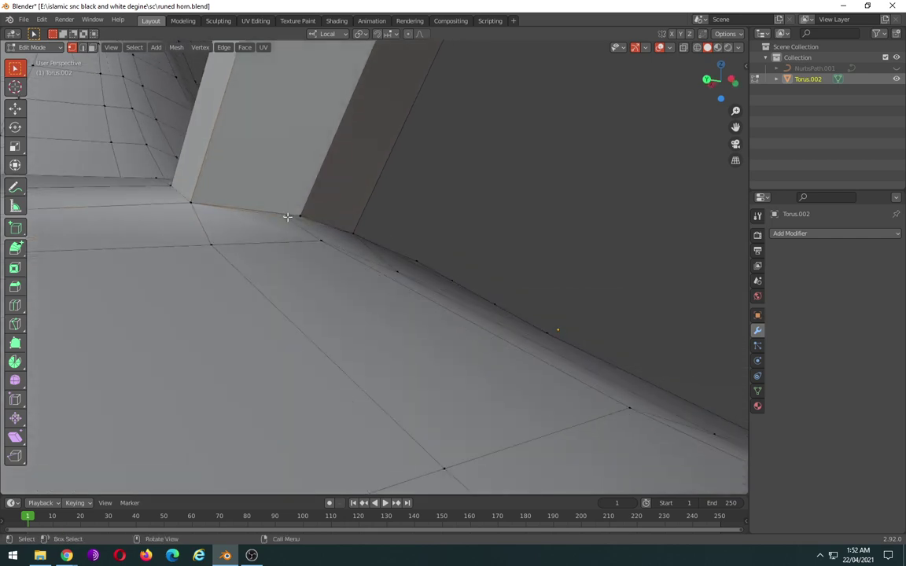
pyautogui.rightClick(300, 215)
pyautogui.moveTo(248, 269)
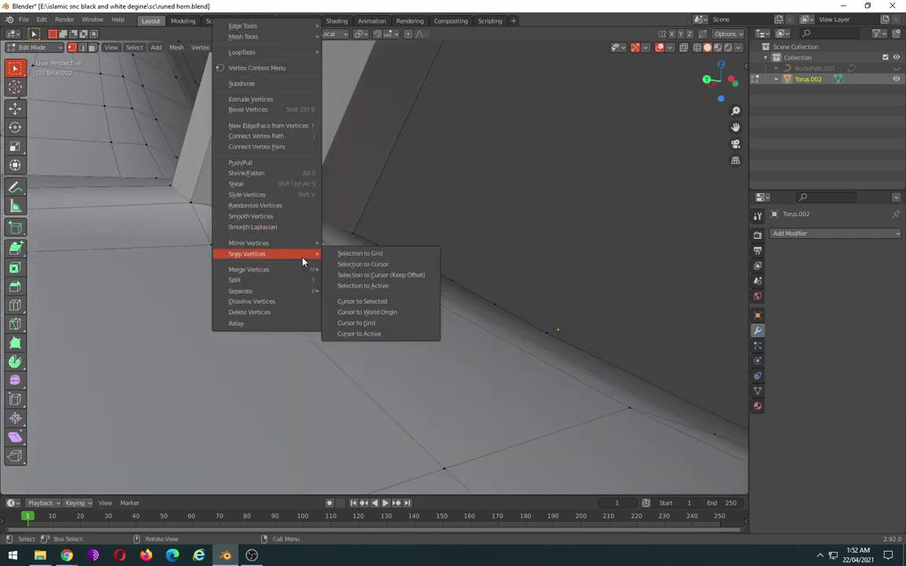
pyautogui.click(354, 292)
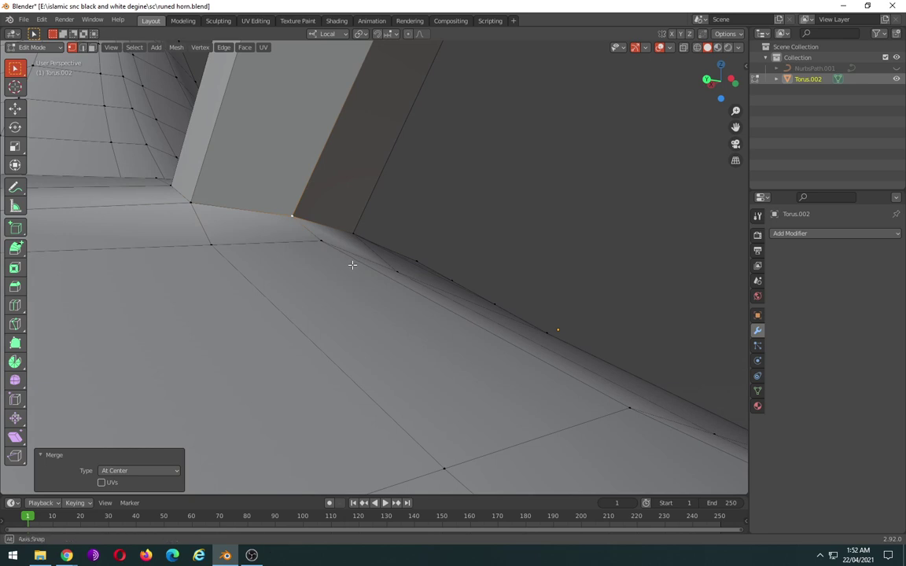
pyautogui.moveTo(352, 265); pyautogui.dragTo(416, 297, button='middle')
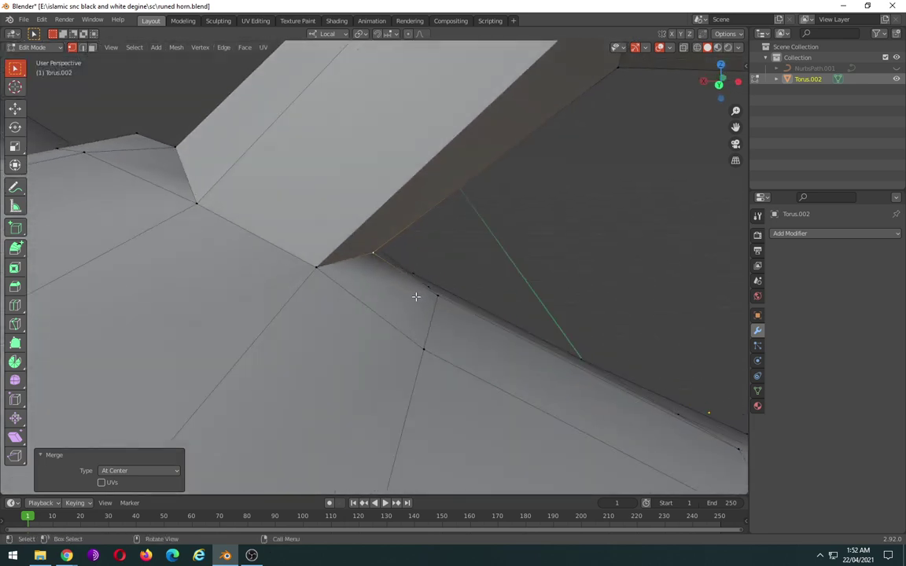
# - Move a base vertex about -0.011 m in X and Z to tighten the handle junction
pyautogui.press('g')
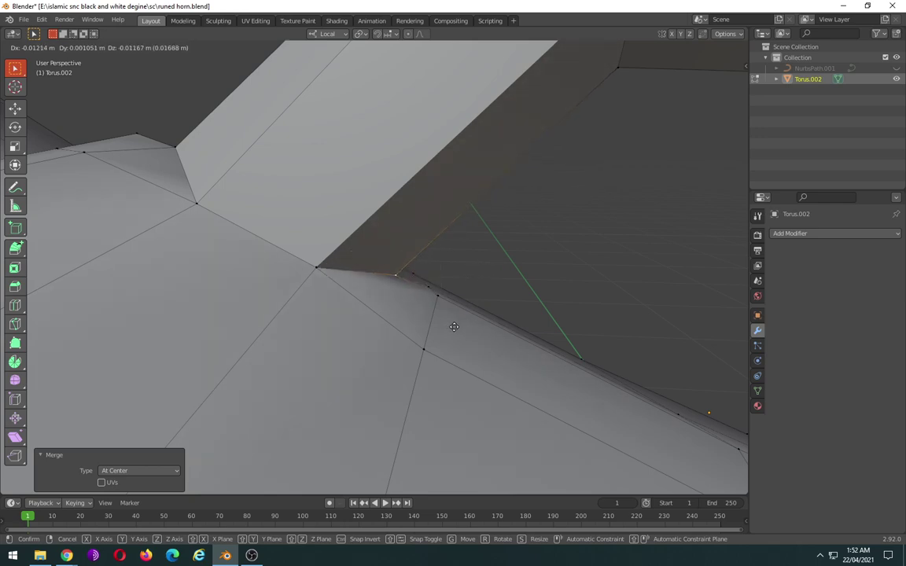
pyautogui.click(454, 327)
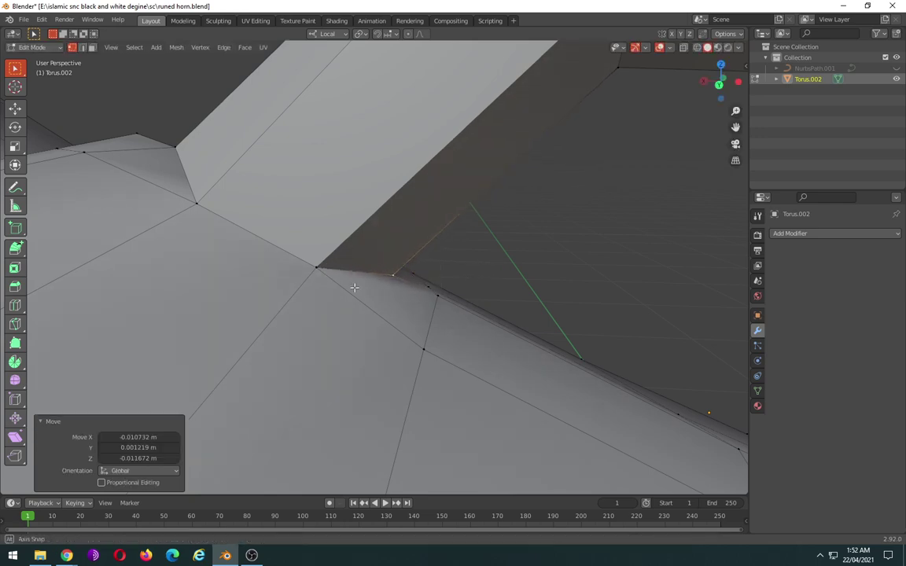
pyautogui.moveTo(454, 326)
pyautogui.mouseDown(button='middle')
pyautogui.moveTo(431, 329)
pyautogui.moveTo(470, 348)
pyautogui.mouseUp(button='middle')
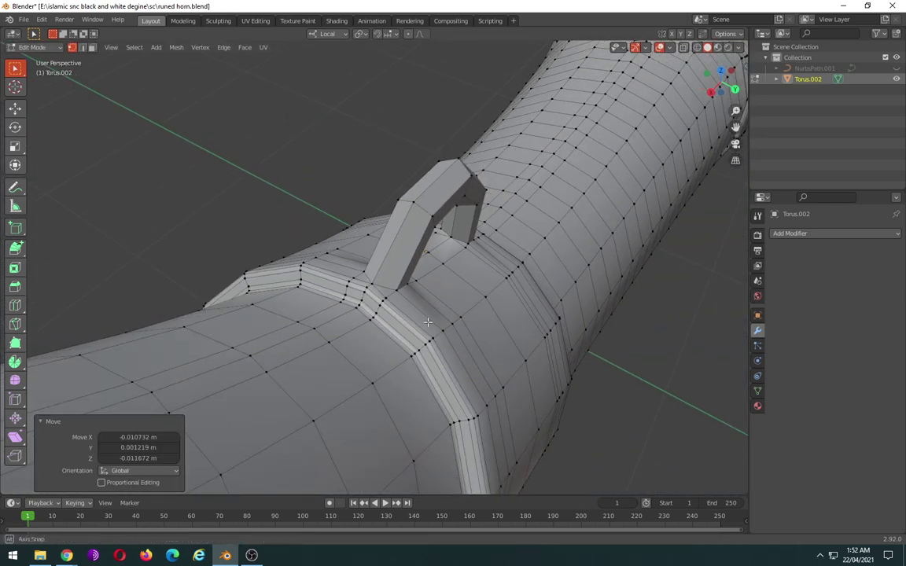
# - Return to Object Mode and apply Shade Smooth to the horn
pyautogui.press('Tab')
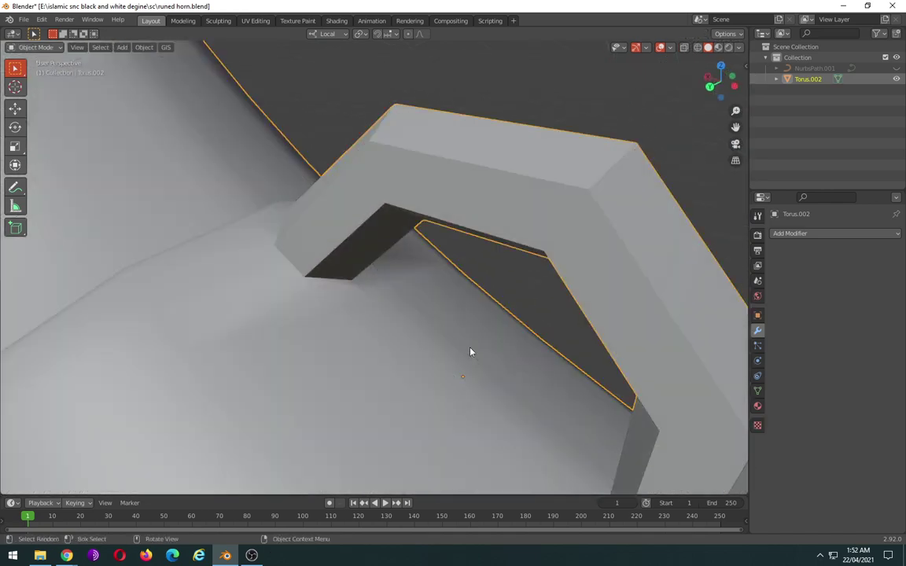
pyautogui.scroll(-3, 468, 346)
pyautogui.scroll(-3, 466, 346)
pyautogui.scroll(-2, 465, 344)
pyautogui.scroll(-3, 465, 344)
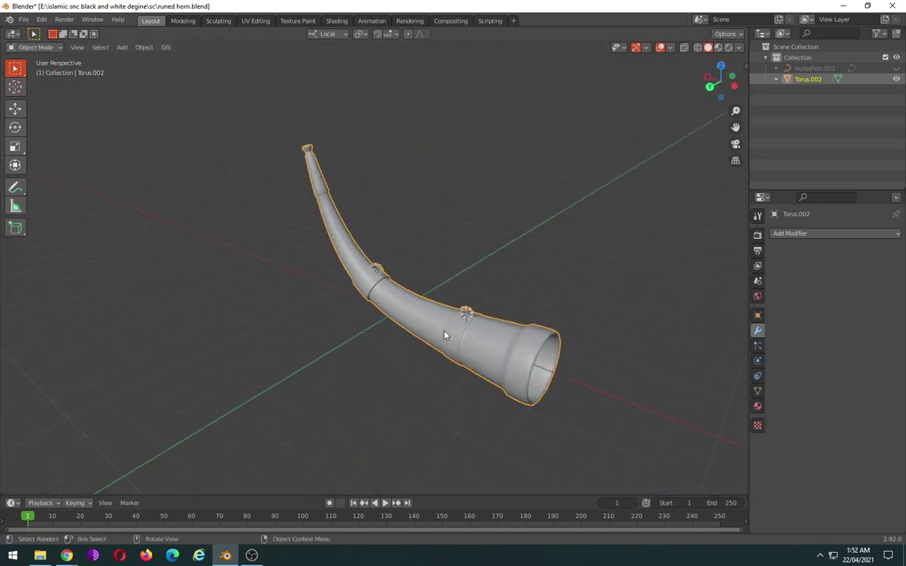
pyautogui.moveTo(445, 334)
pyautogui.mouseDown(button='middle')
pyautogui.moveTo(589, 338)
pyautogui.moveTo(488, 319)
pyautogui.moveTo(374, 325)
pyautogui.mouseUp(button='middle')
pyautogui.scroll(5, 373, 325)
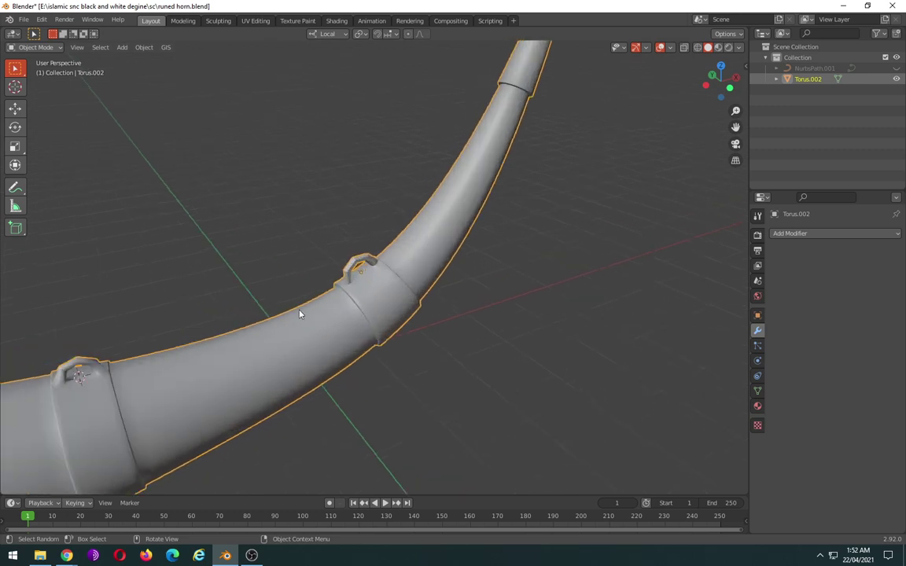
pyautogui.scroll(2, 273, 283)
pyautogui.rightClick(395, 226)
pyautogui.click(394, 226)
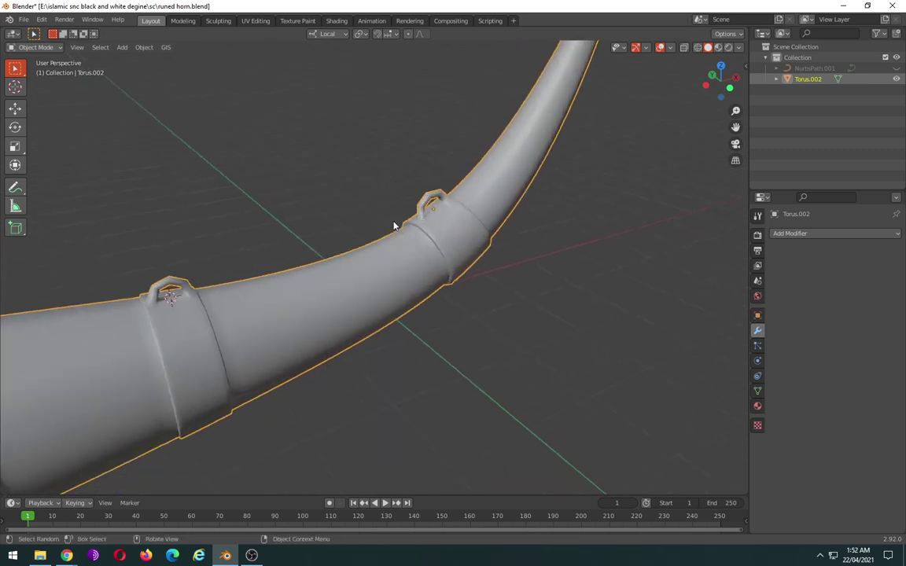
# - Add a Subdivision Surface modifier to Torus.002 (viewport level 1, render 2)
pyautogui.moveTo(467, 283); pyautogui.dragTo(435, 263, button='middle')
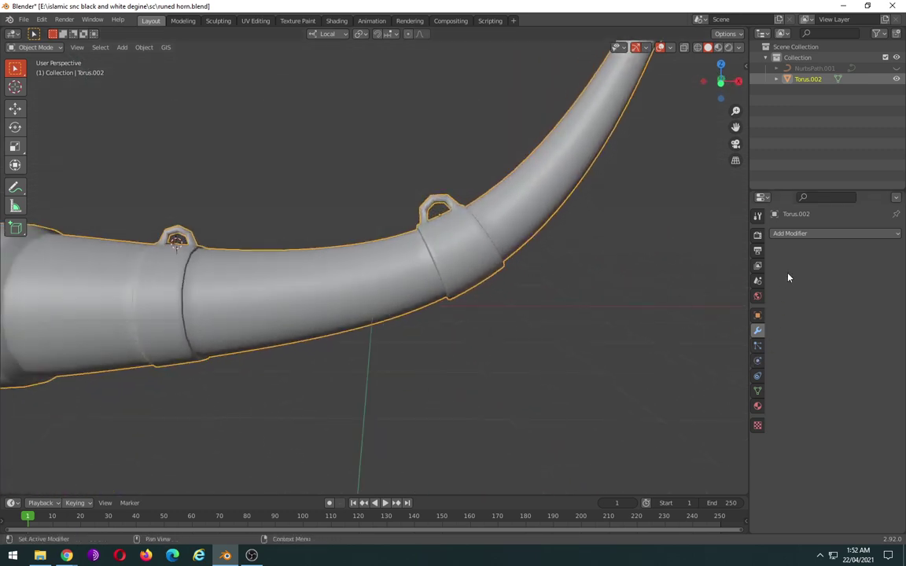
pyautogui.click(795, 234)
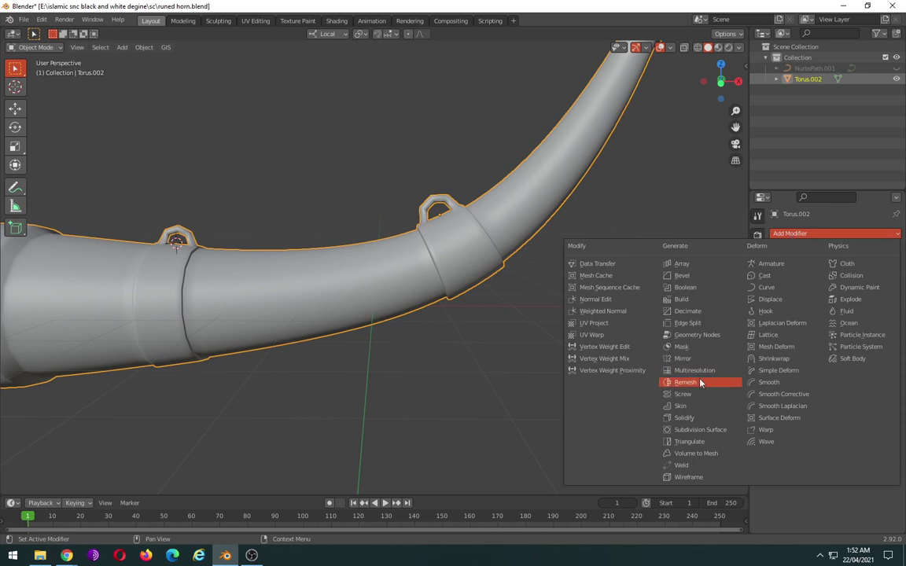
pyautogui.click(713, 430)
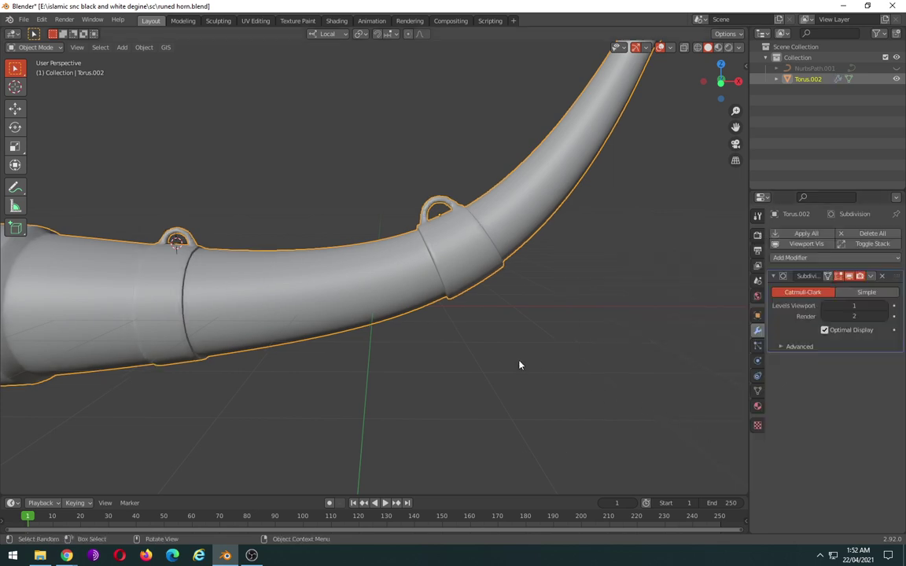
pyautogui.moveTo(519, 365)
pyautogui.mouseDown(button='middle')
pyautogui.moveTo(510, 340)
pyautogui.moveTo(615, 358)
pyautogui.moveTo(615, 347)
pyautogui.moveTo(554, 359)
pyautogui.mouseUp(button='middle')
# - Inspect the horn's mesh and smoothed shape from several angles, toggling Edit Mode
pyautogui.press('Tab')
pyautogui.scroll(-2, 555, 359)
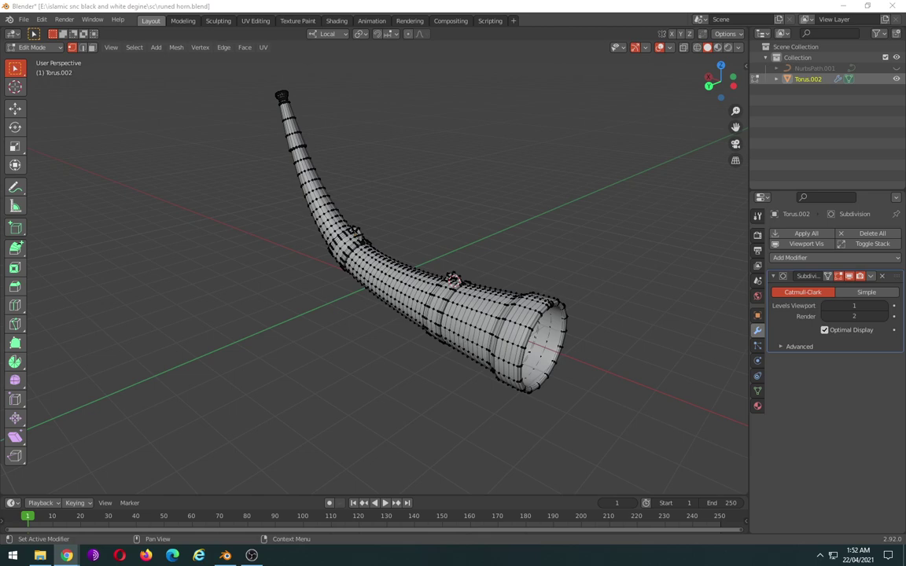
pyautogui.scroll(3, 441, 234)
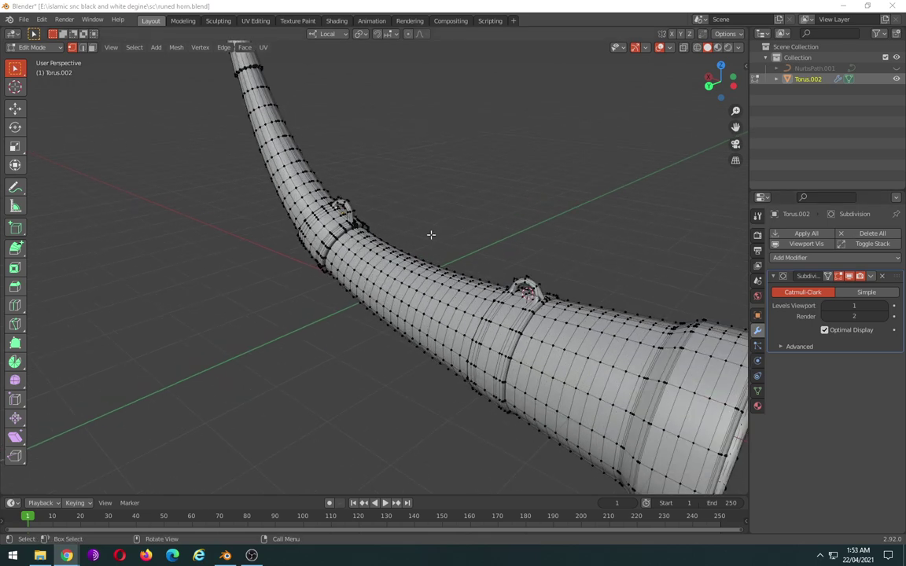
pyautogui.moveTo(392, 229)
pyautogui.mouseDown(button='middle')
pyautogui.moveTo(422, 219)
pyautogui.moveTo(393, 219)
pyautogui.mouseUp(button='middle')
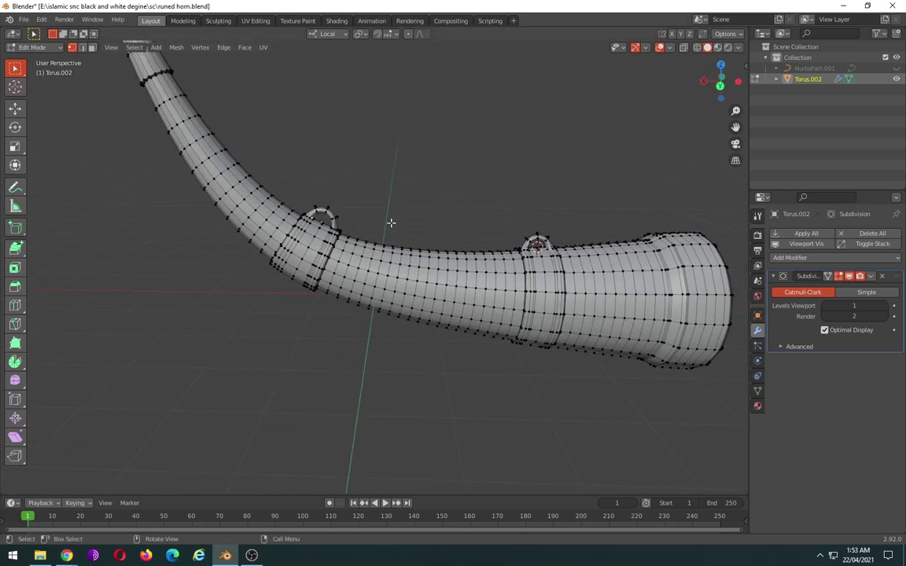
pyautogui.scroll(3, 366, 223)
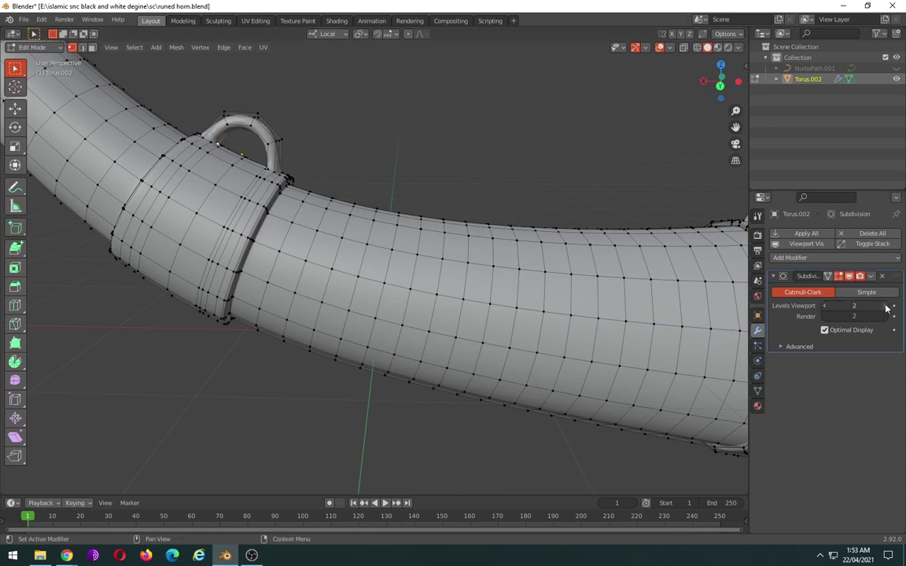
pyautogui.moveTo(472, 283); pyautogui.dragTo(450, 279, button='middle')
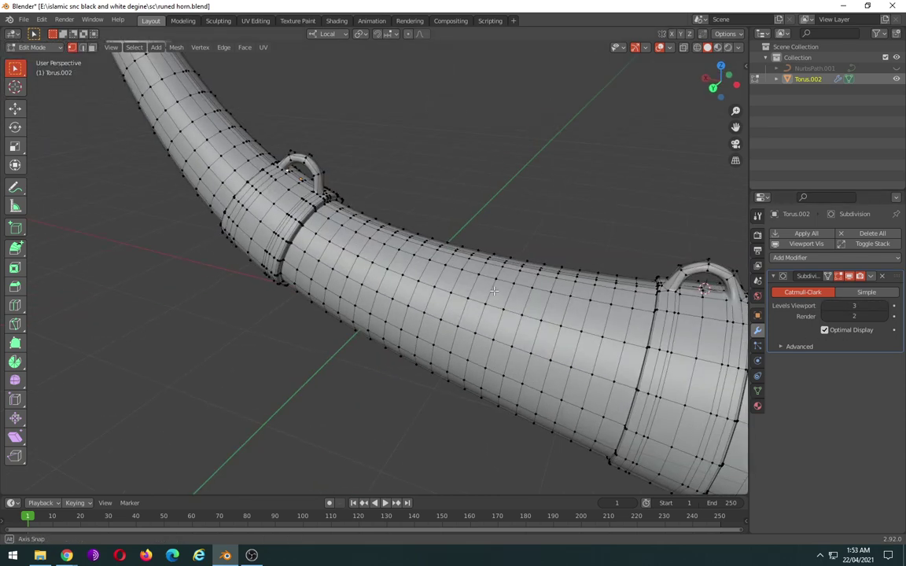
pyautogui.press('Tab')
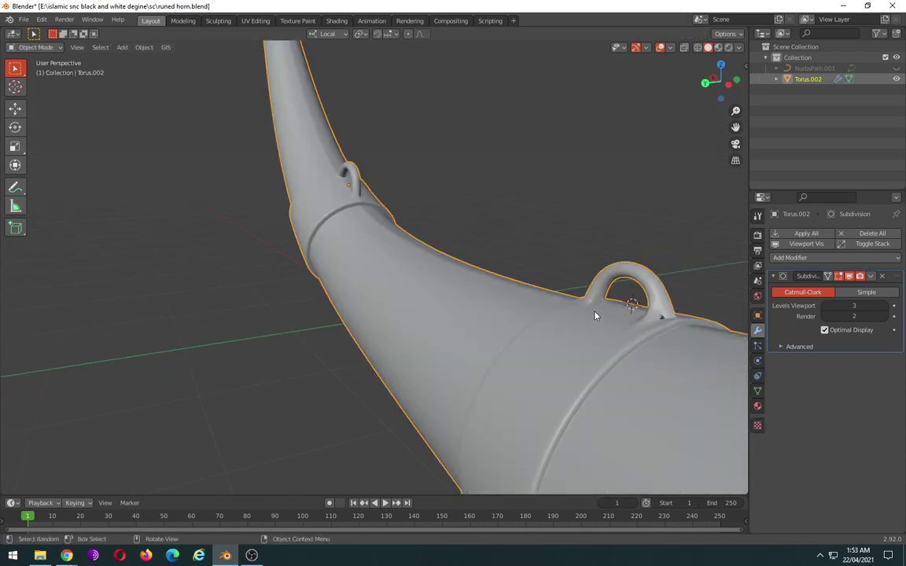
pyautogui.moveTo(535, 280)
pyautogui.mouseDown(button='middle')
pyautogui.moveTo(470, 278)
pyautogui.moveTo(546, 283)
pyautogui.moveTo(607, 304)
pyautogui.mouseUp(button='middle')
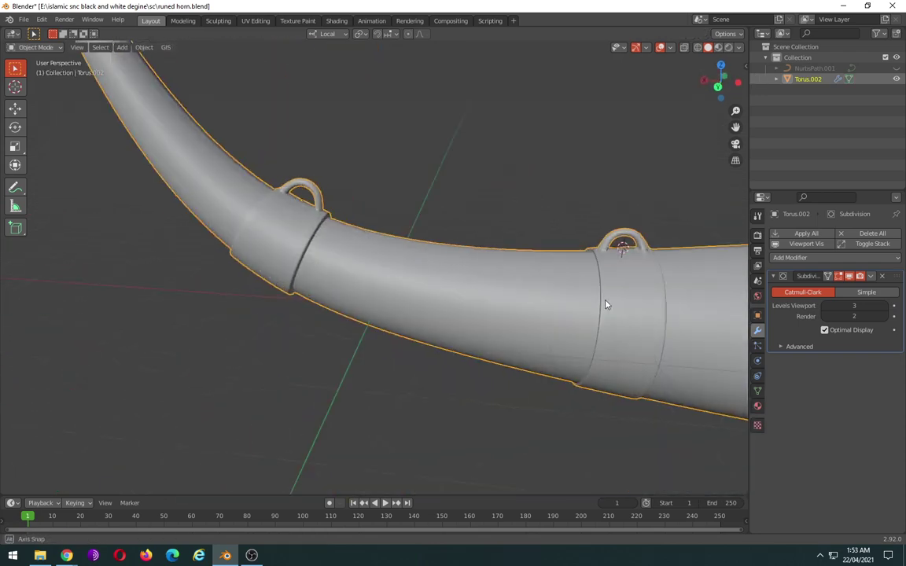
pyautogui.scroll(3, 285, 236)
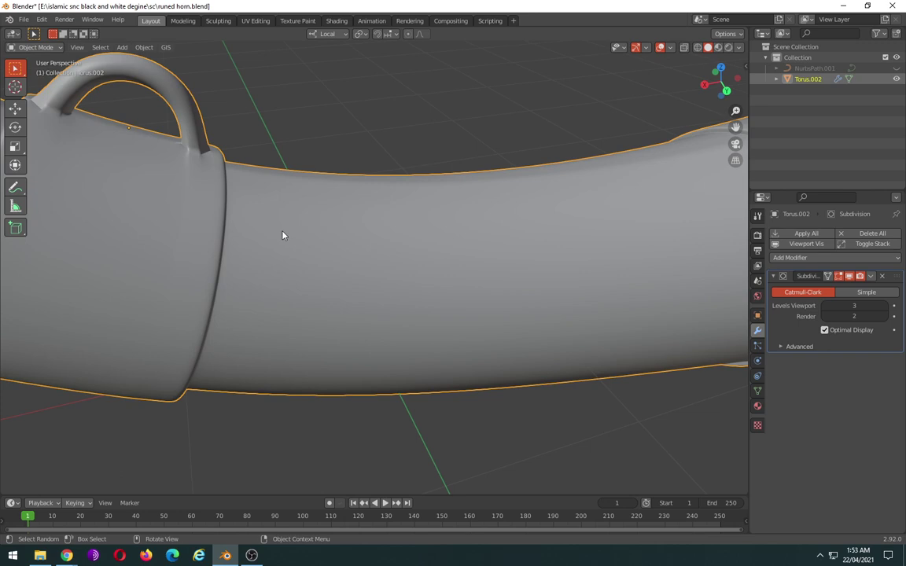
pyautogui.moveTo(284, 237)
pyautogui.mouseDown(button='middle')
pyautogui.moveTo(461, 355)
pyautogui.moveTo(347, 313)
pyautogui.mouseUp(button='middle')
pyautogui.scroll(1, 347, 313)
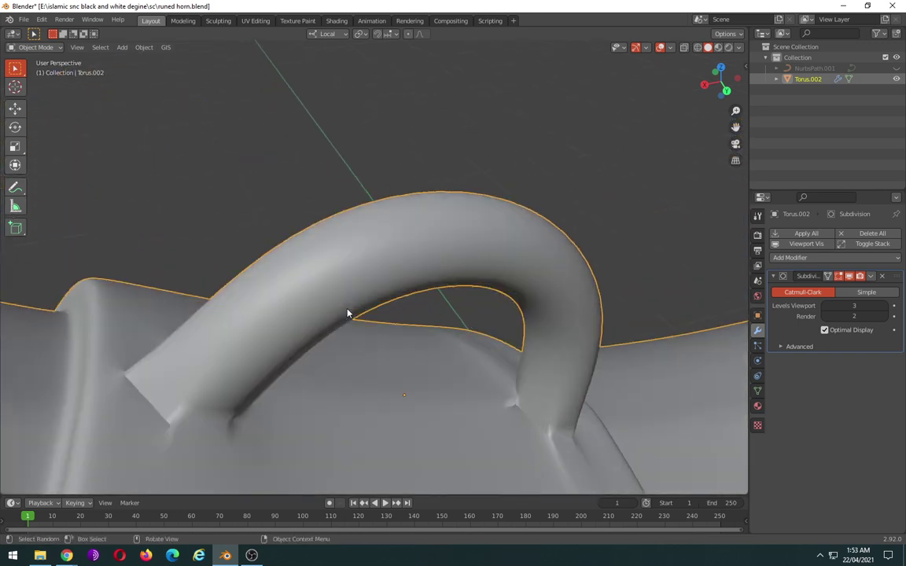
# - Orbit and zoom around the ring on the horn, switching between Edit and Object Mode
pyautogui.press('Tab')
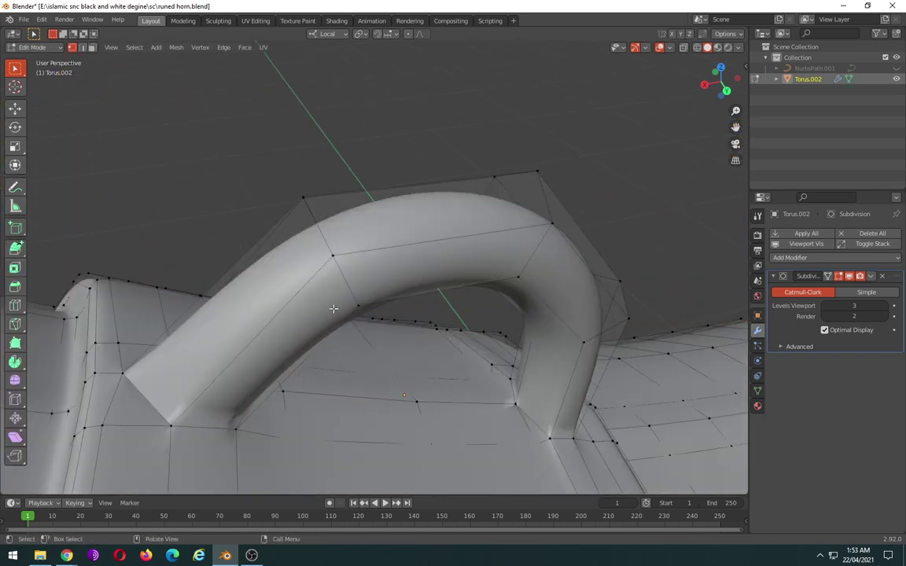
pyautogui.press('Tab')
pyautogui.scroll(-2, 333, 310)
pyautogui.scroll(-3, 334, 312)
pyautogui.moveTo(389, 322)
pyautogui.mouseDown(button='middle')
pyautogui.moveTo(506, 325)
pyautogui.moveTo(424, 303)
pyautogui.moveTo(496, 340)
pyautogui.moveTo(462, 317)
pyautogui.mouseUp(button='middle')
pyautogui.scroll(3, 503, 352)
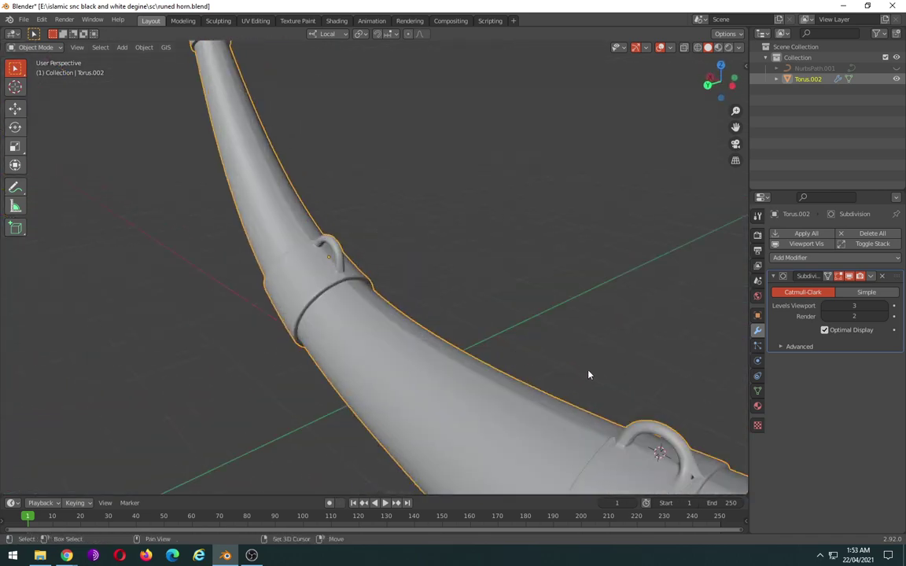
pyautogui.scroll(3, 588, 374)
pyautogui.scroll(4, 443, 273)
pyautogui.scroll(2, 443, 273)
pyautogui.scroll(-3, 494, 265)
pyautogui.moveTo(494, 265)
pyautogui.mouseDown(button='middle')
pyautogui.moveTo(502, 248)
pyautogui.moveTo(510, 269)
pyautogui.mouseUp(button='middle')
pyautogui.press('Tab')
pyautogui.moveTo(524, 403)
pyautogui.mouseDown(button='middle')
pyautogui.moveTo(470, 335)
pyautogui.moveTo(502, 290)
pyautogui.moveTo(404, 281)
pyautogui.mouseUp(button='middle')
pyautogui.scroll(4, 470, 334)
# - In Object Mode, delete the Subdivision modifier from Torus.002, leaving an empty modifier stack
pyautogui.press('Tab')
pyautogui.scroll(-3, 470, 334)
pyautogui.scroll(4, 502, 290)
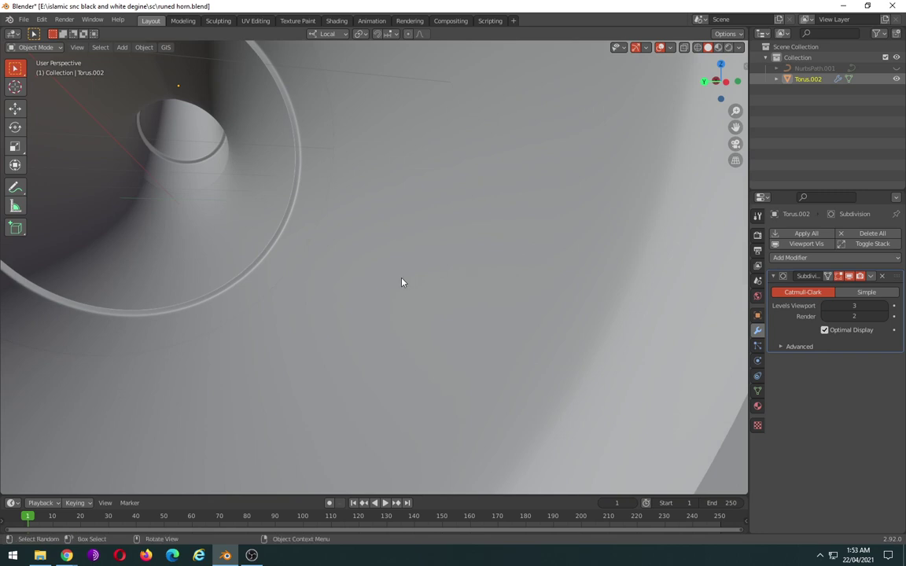
pyautogui.scroll(-3, 319, 260)
pyautogui.scroll(-2, 340, 265)
pyautogui.moveTo(340, 265); pyautogui.dragTo(365, 325, button='middle')
pyautogui.scroll(3, 365, 325)
pyautogui.scroll(4, 365, 325)
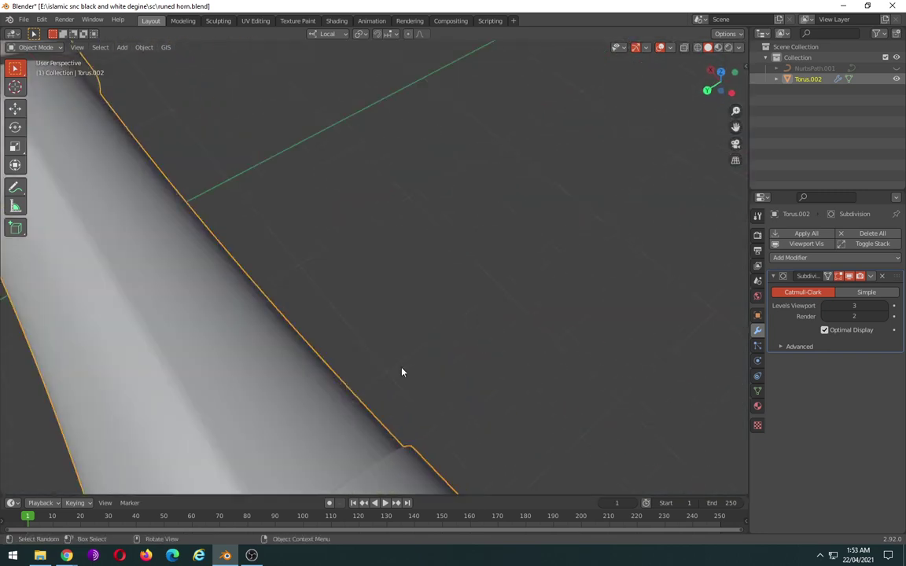
pyautogui.scroll(-2, 418, 334)
pyautogui.scroll(2, 419, 294)
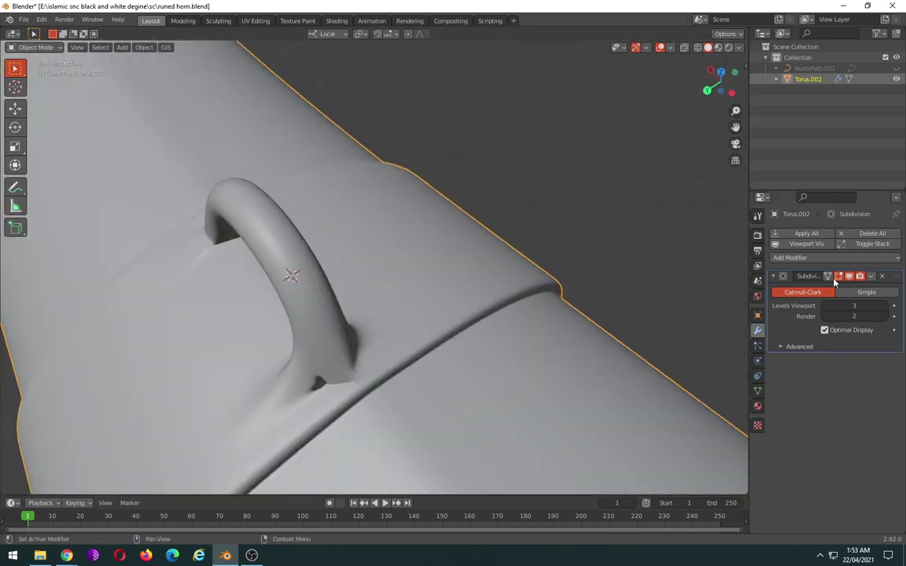
pyautogui.click(880, 277)
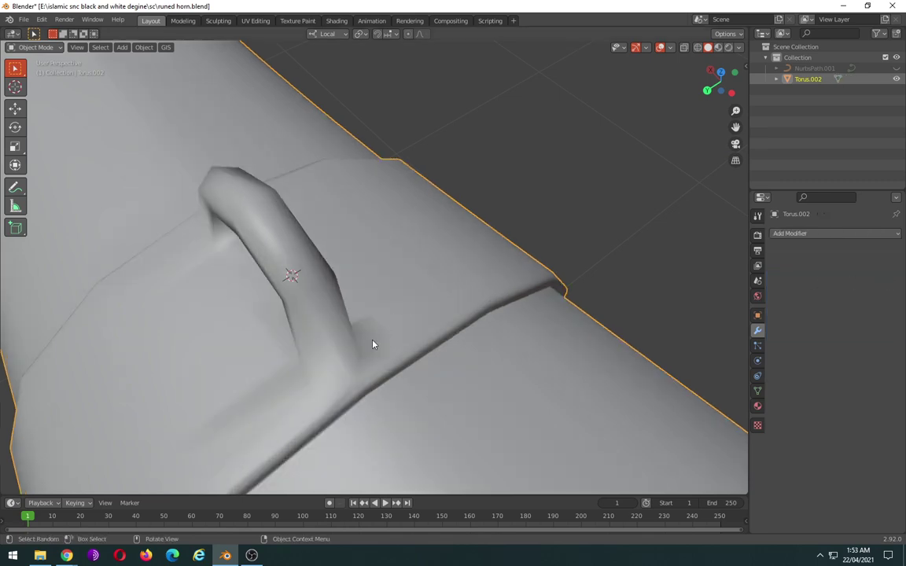
# - Enter Edit Mode on the horn and view the handle base in wireframe
pyautogui.moveTo(336, 306); pyautogui.dragTo(397, 337, button='middle')
pyautogui.press('Tab')
pyautogui.moveTo(528, 300)
pyautogui.mouseDown(button='middle')
pyautogui.moveTo(269, 276)
pyautogui.moveTo(225, 312)
pyautogui.moveTo(233, 269)
pyautogui.mouseUp(button='middle')
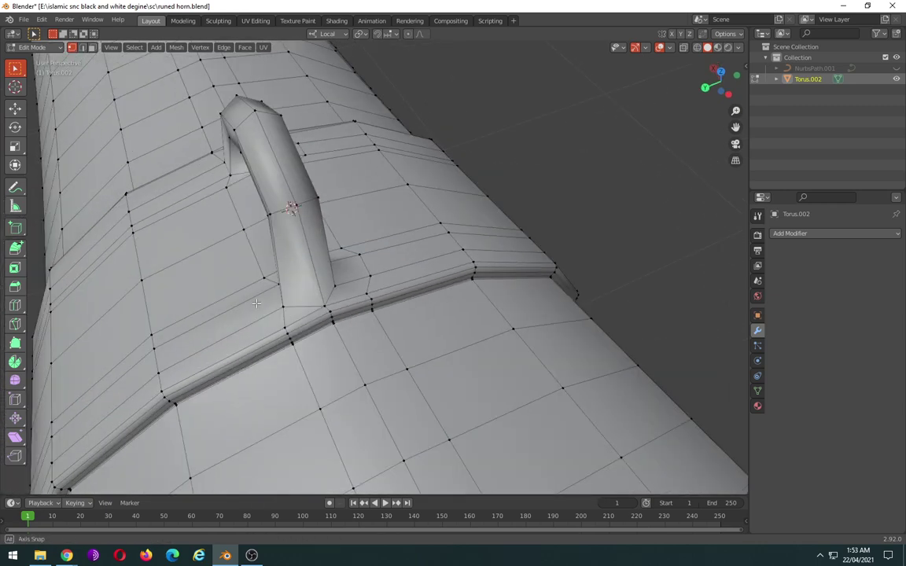
pyautogui.press('Tab')
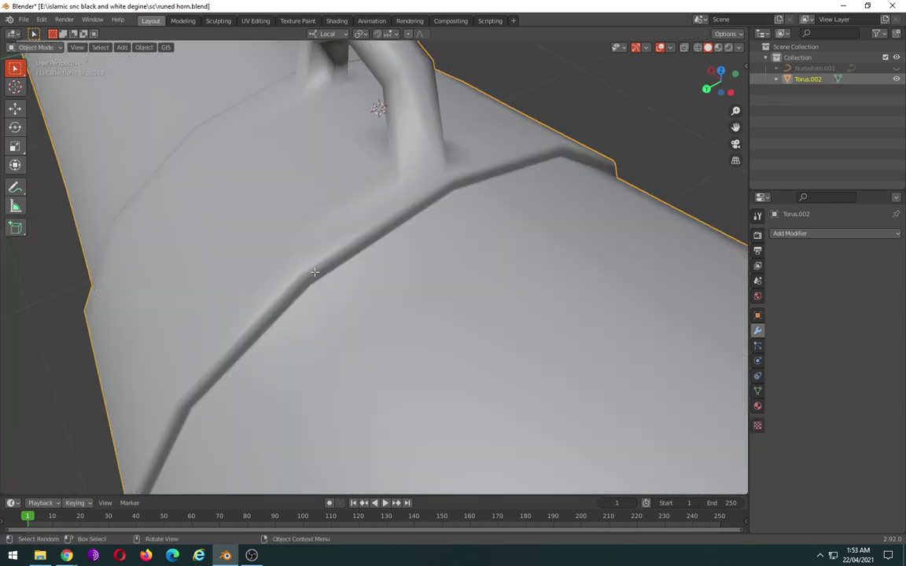
pyautogui.press('Tab')
pyautogui.hotkey('shift', 'z')
pyautogui.scroll(2, 425, 204)
pyautogui.scroll(-2, 459, 181)
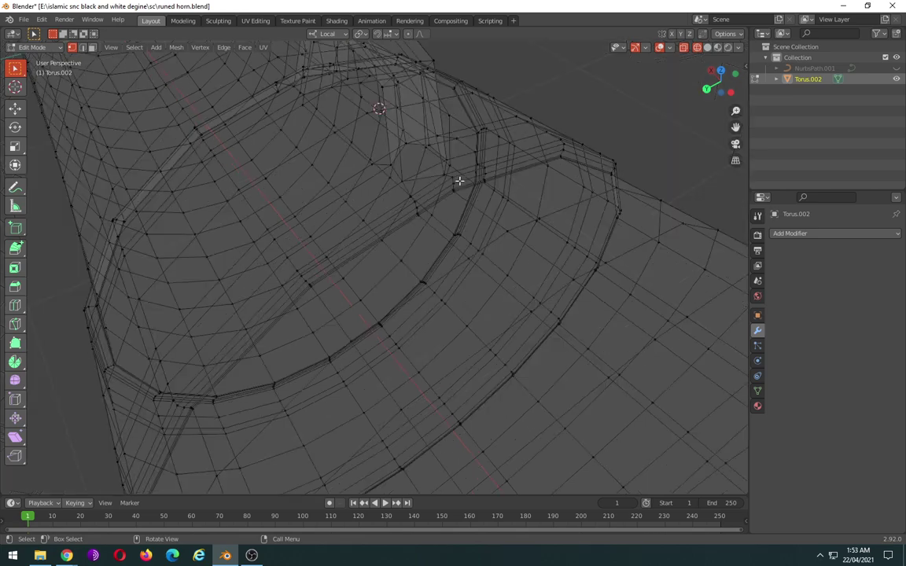
pyautogui.click(423, 168)
pyautogui.moveTo(442, 184); pyautogui.dragTo(438, 189, button='middle')
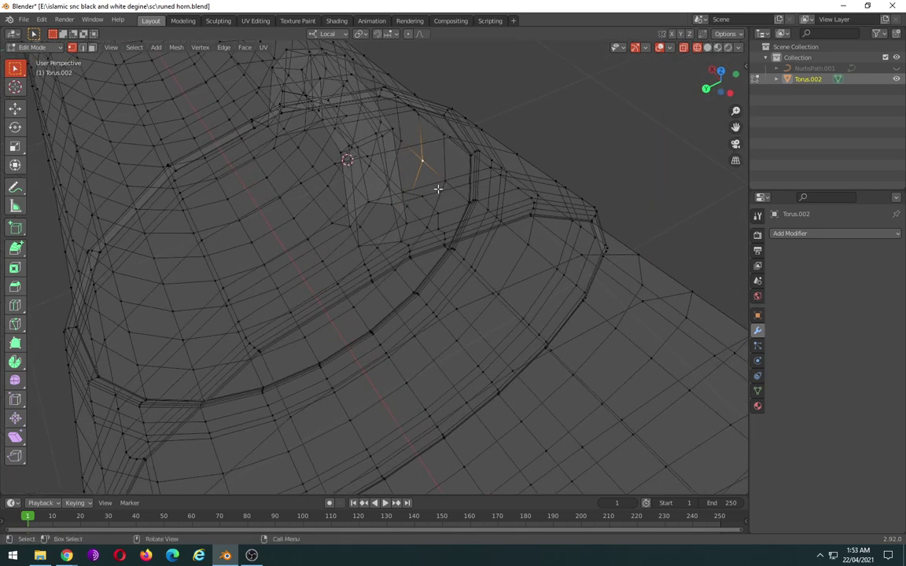
pyautogui.click(708, 48)
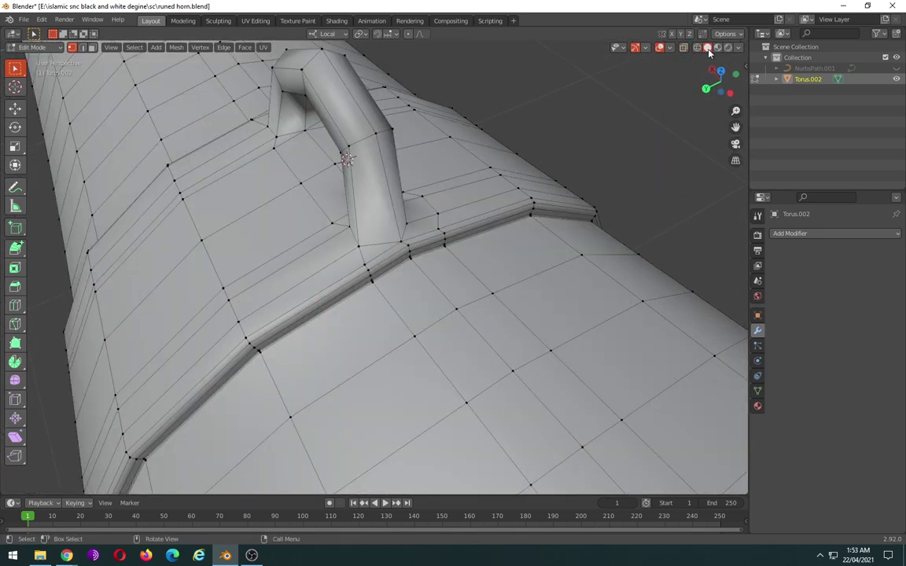
pyautogui.hotkey('shift', 'z')
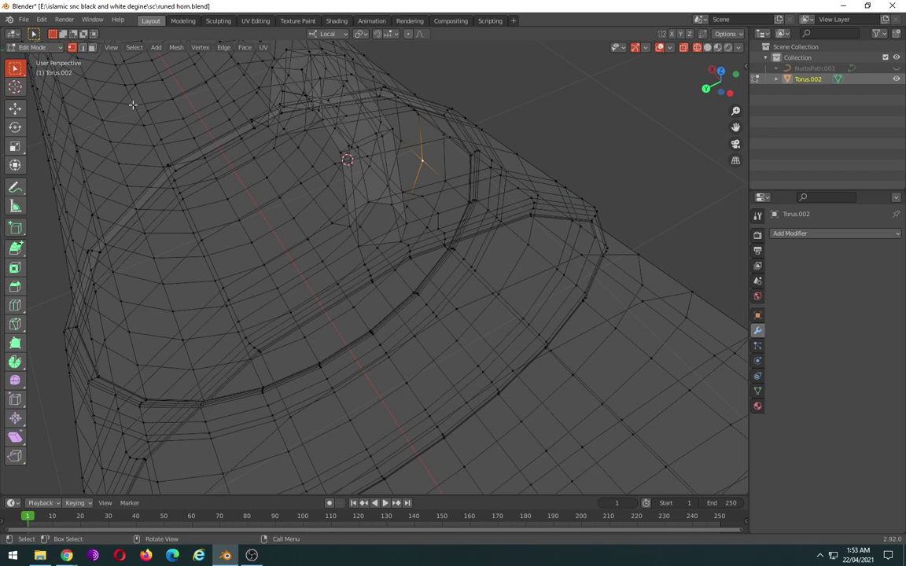
# - In face select mode, pick out the faces around the handle's base
pyautogui.click(92, 47)
pyautogui.click(382, 215)
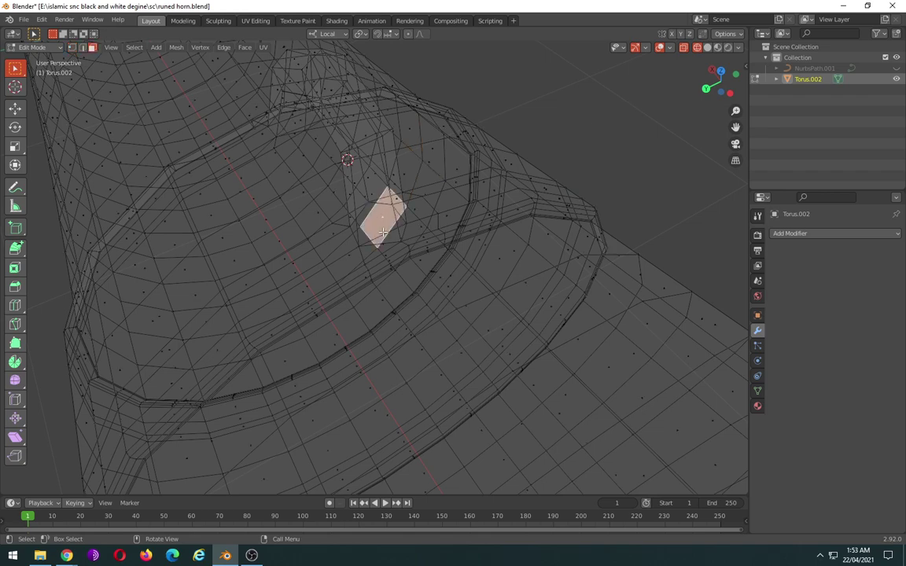
pyautogui.moveTo(380, 235); pyautogui.dragTo(393, 238, button='middle')
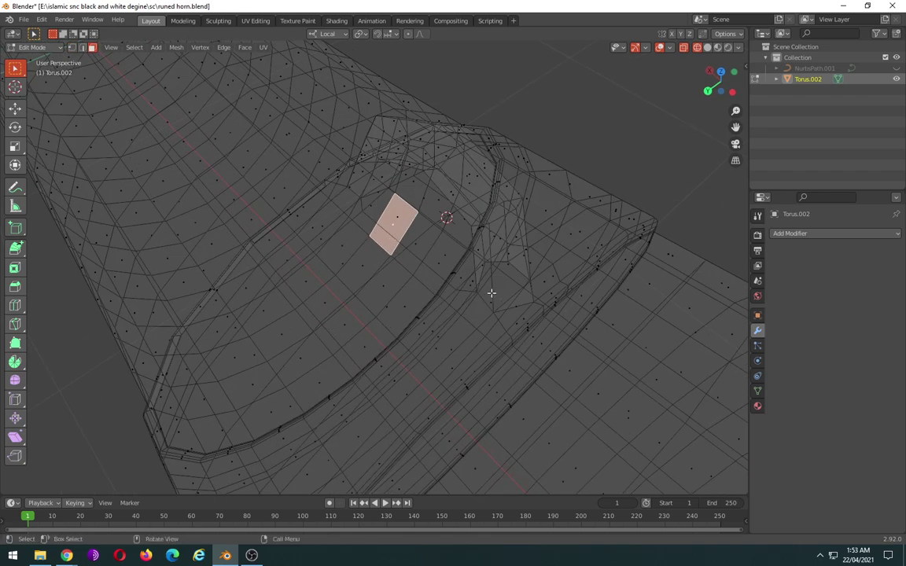
pyautogui.click(496, 292)
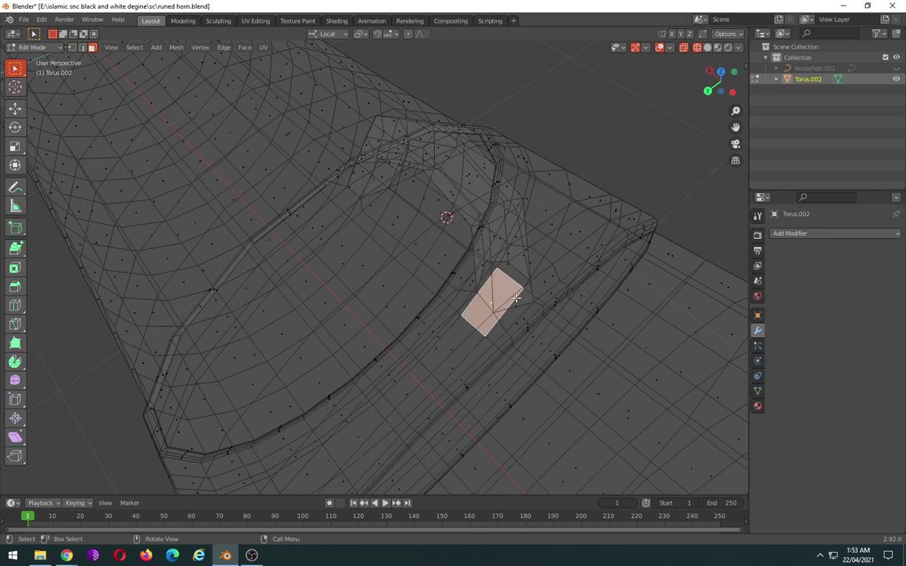
pyautogui.click(517, 298)
pyautogui.click(527, 286)
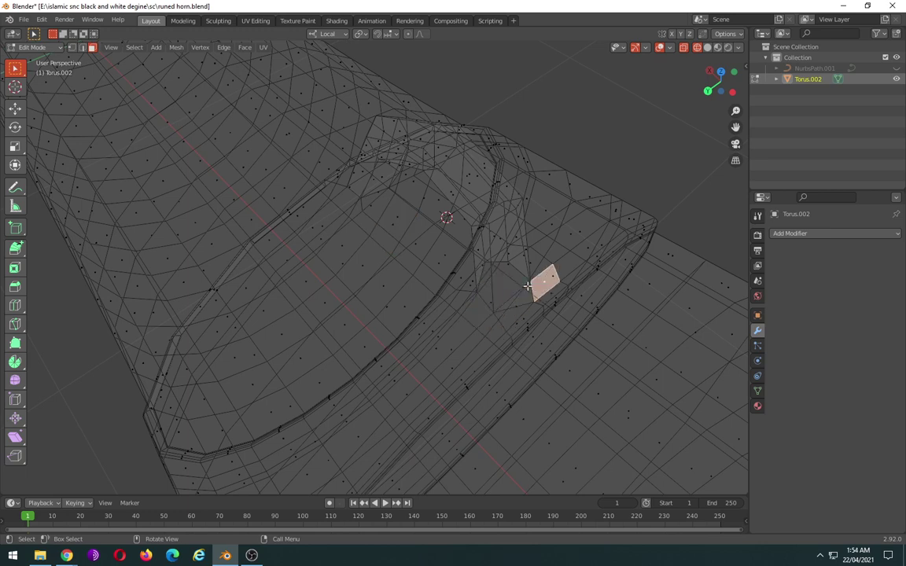
pyautogui.click(507, 303)
pyautogui.click(488, 300)
pyautogui.moveTo(487, 301); pyautogui.dragTo(488, 266, button='middle')
pyautogui.click(475, 251)
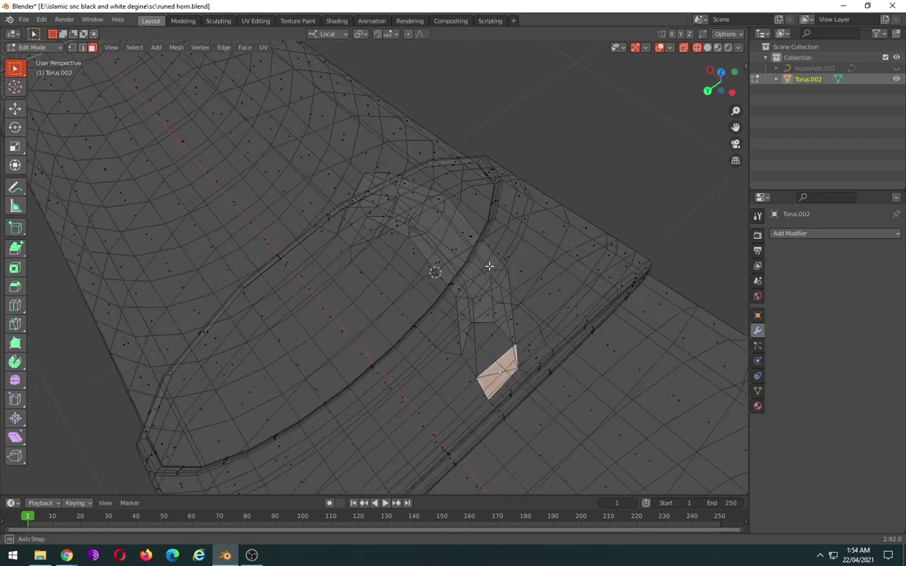
pyautogui.moveTo(485, 322); pyautogui.dragTo(489, 331, button='middle')
# - Select the short edges at the handle base and create a new face from them
pyautogui.click(82, 48)
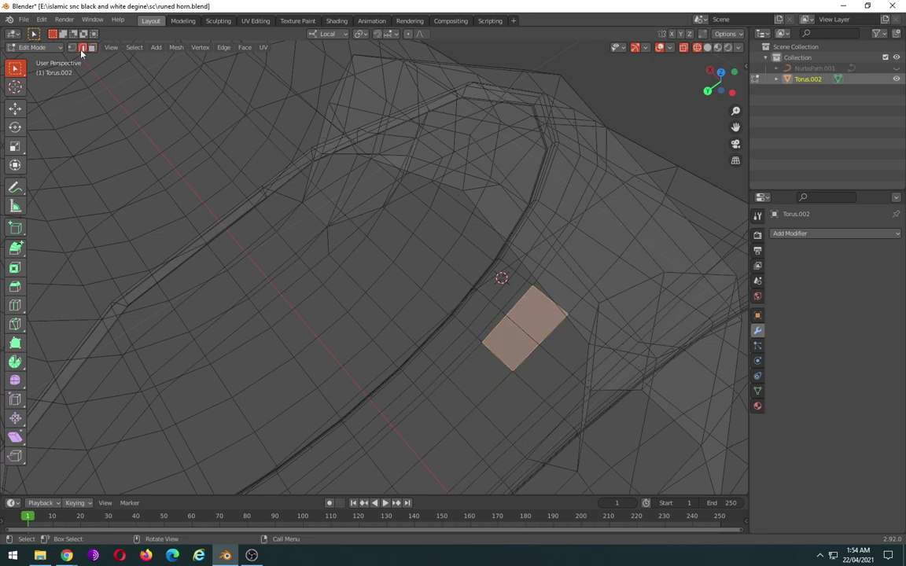
pyautogui.moveTo(556, 368); pyautogui.dragTo(531, 354, button='middle')
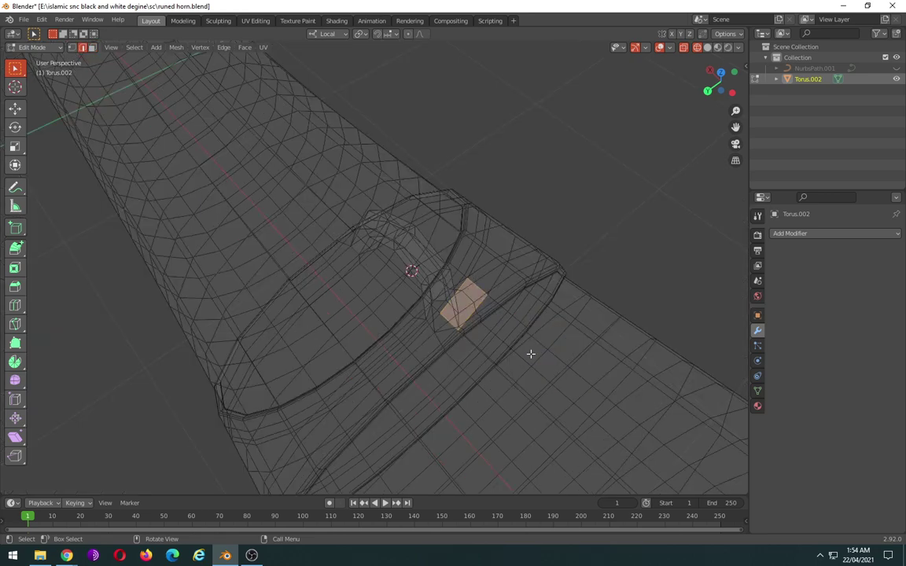
pyautogui.click(443, 302)
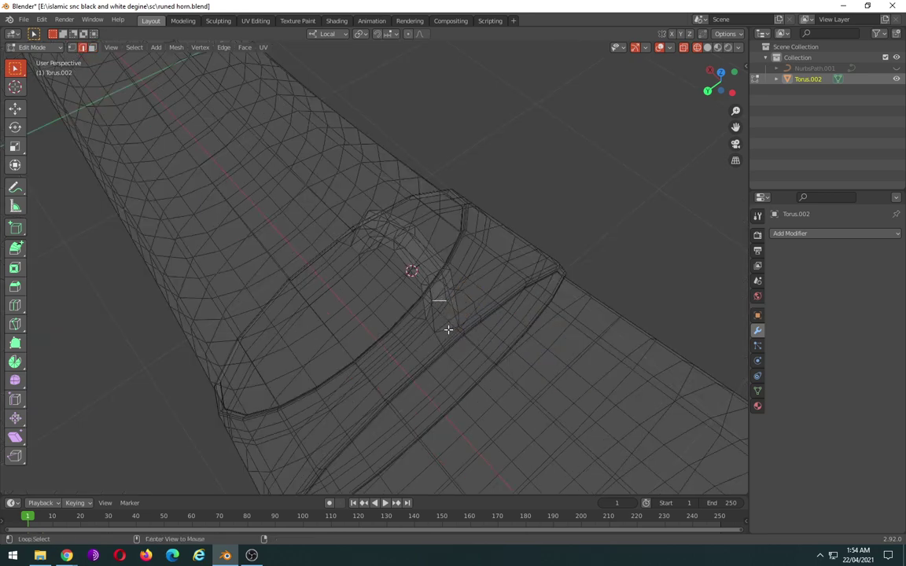
pyautogui.scroll(5, 443, 342)
pyautogui.scroll(-4, 487, 380)
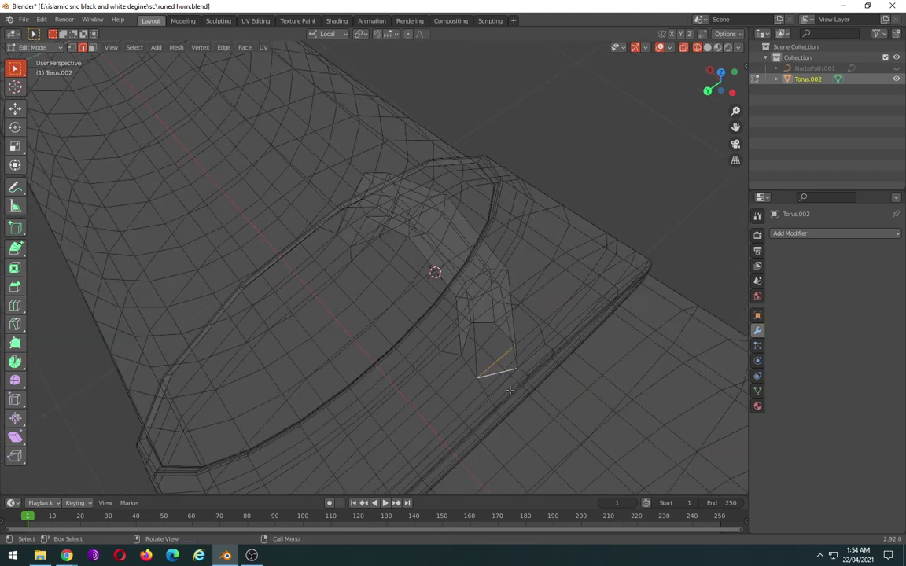
pyautogui.keyDown('alt'); pyautogui.moveTo(509, 390); pyautogui.dragTo(504, 388, button='middle'); pyautogui.keyUp('alt')
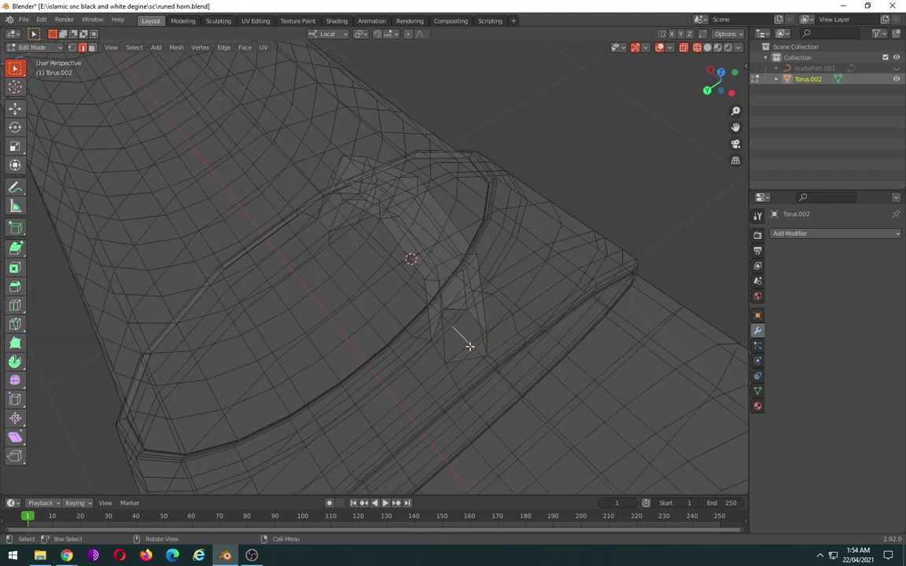
pyautogui.keyDown('alt'); pyautogui.moveTo(470, 344); pyautogui.dragTo(464, 352, button='middle'); pyautogui.keyUp('alt')
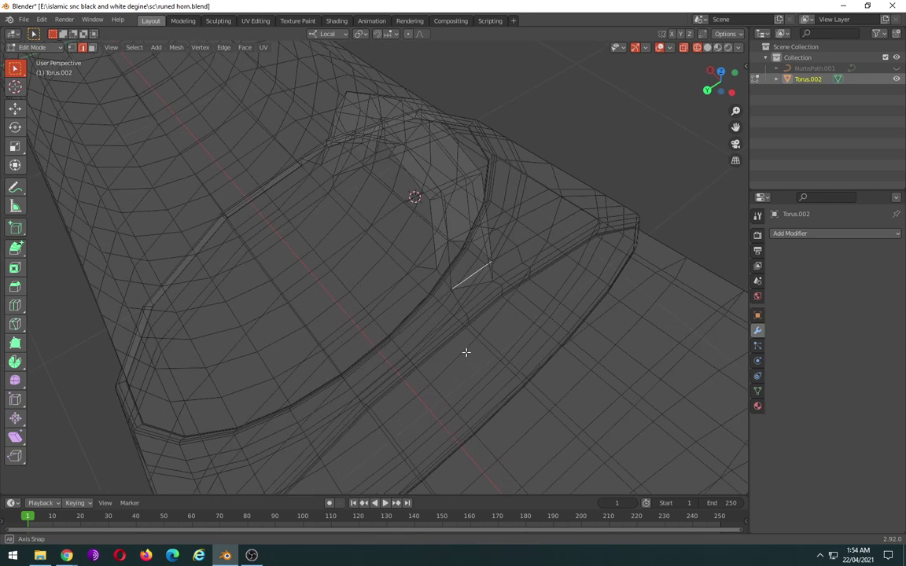
pyautogui.rightClick(465, 352)
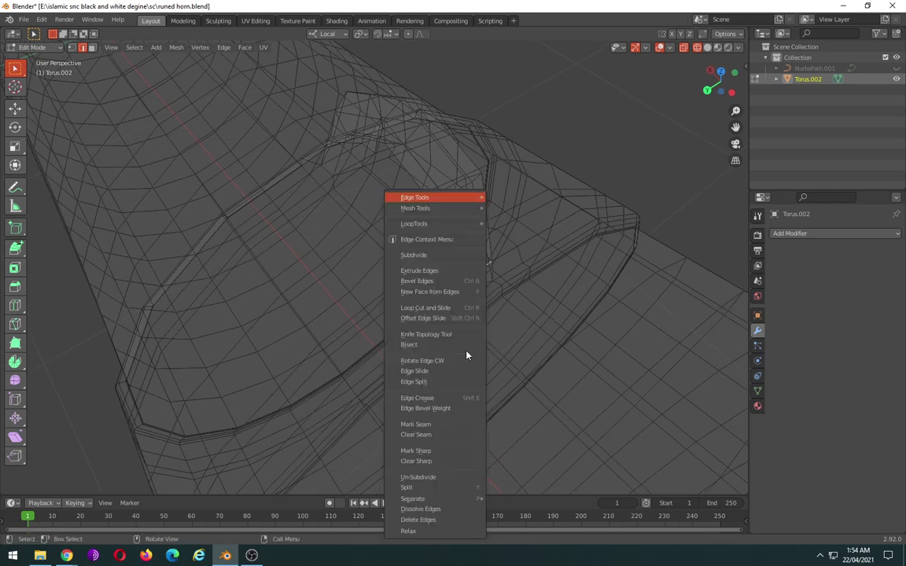
pyautogui.click(461, 291)
# - Delete the selected stray faces at the handle joint
pyautogui.press('x')
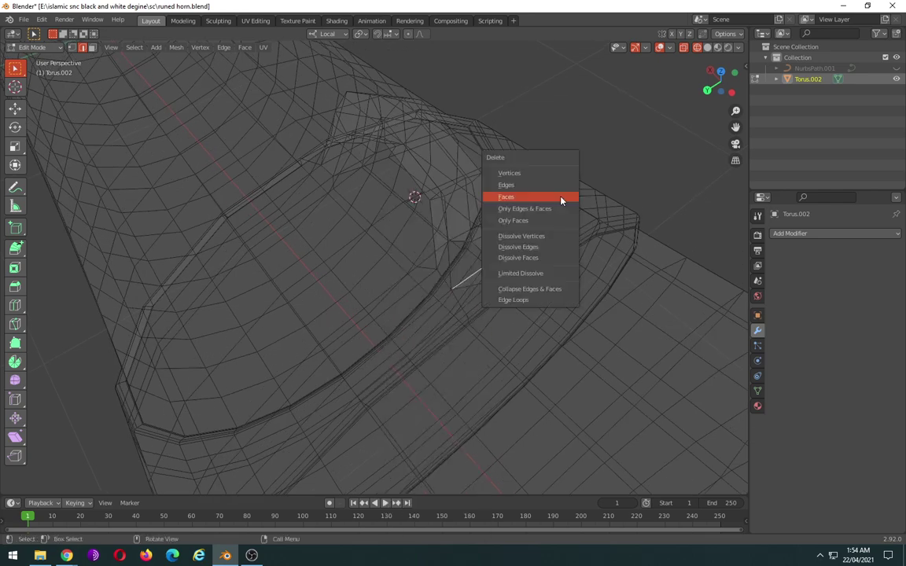
pyautogui.click(561, 197)
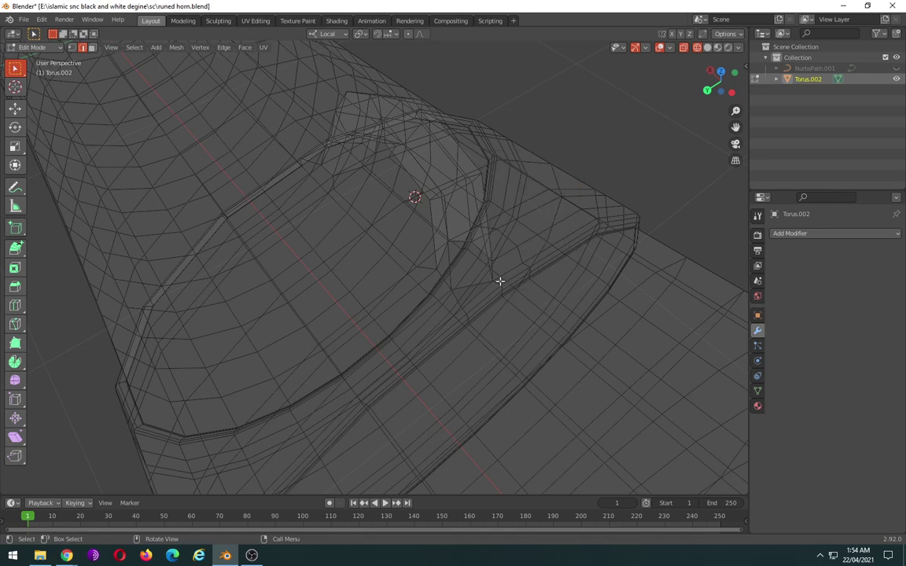
pyautogui.moveTo(500, 281); pyautogui.dragTo(493, 284, button='middle')
# - Return to Object Mode with solid shading to view the horn
pyautogui.press('Tab')
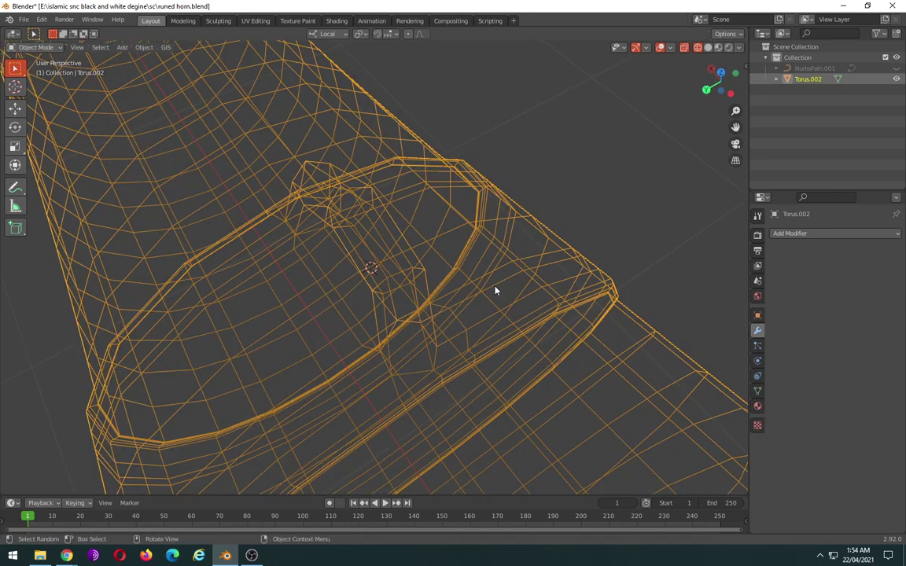
pyautogui.hotkey('shift', 'z')
pyautogui.scroll(5, 495, 291)
pyautogui.moveTo(475, 350)
pyautogui.mouseDown(button='middle')
pyautogui.moveTo(481, 336)
pyautogui.moveTo(475, 348)
pyautogui.moveTo(447, 342)
pyautogui.moveTo(449, 356)
pyautogui.moveTo(429, 348)
pyautogui.mouseUp(button='middle')
# - Fill the gap below the handle with a face from its bottom edge
pyautogui.press('Tab')
pyautogui.scroll(-3, 449, 350)
pyautogui.hotkey('shift', 'z')
pyautogui.scroll(3, 432, 350)
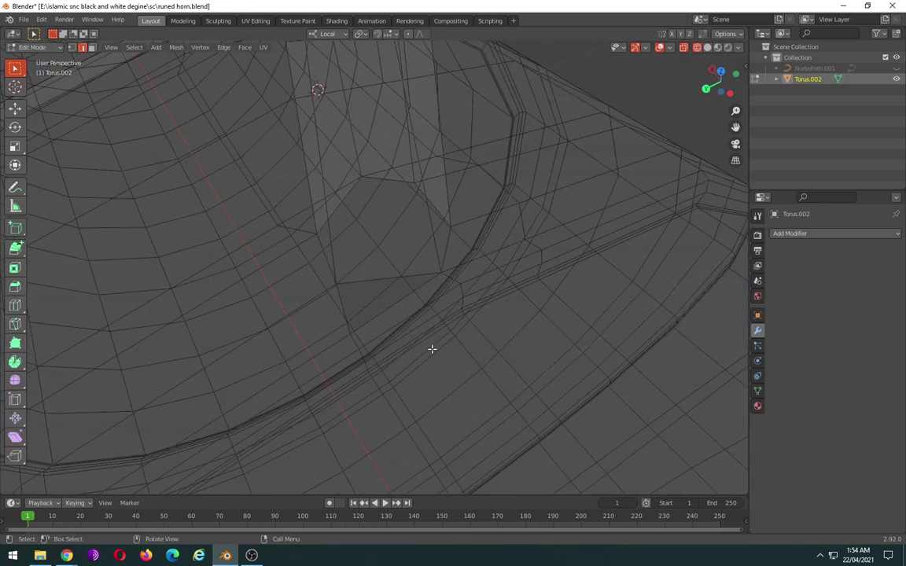
pyautogui.hotkey('shift', 'z')
pyautogui.hotkey('shift', 'z')
pyautogui.hotkey('shift', 'z')
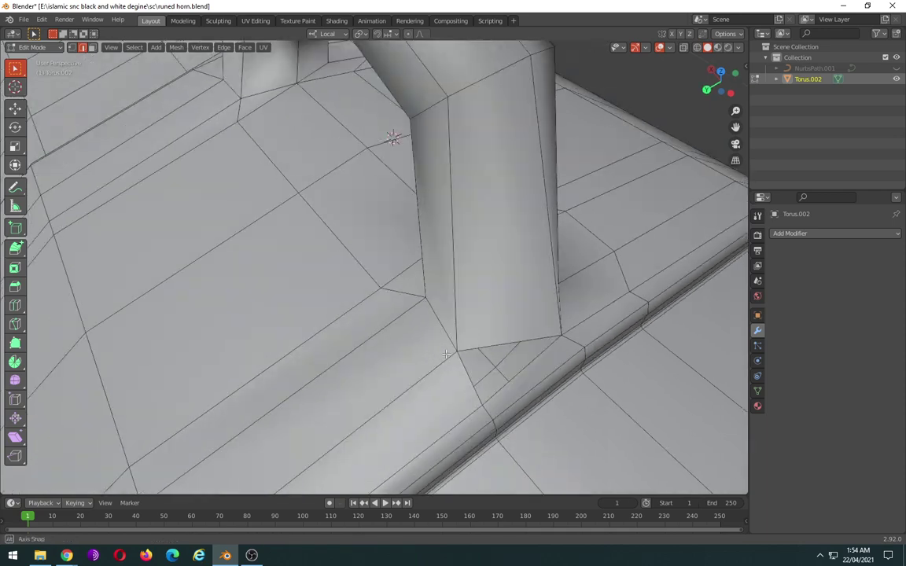
pyautogui.moveTo(446, 355); pyautogui.dragTo(570, 360, button='middle')
pyautogui.click(591, 360)
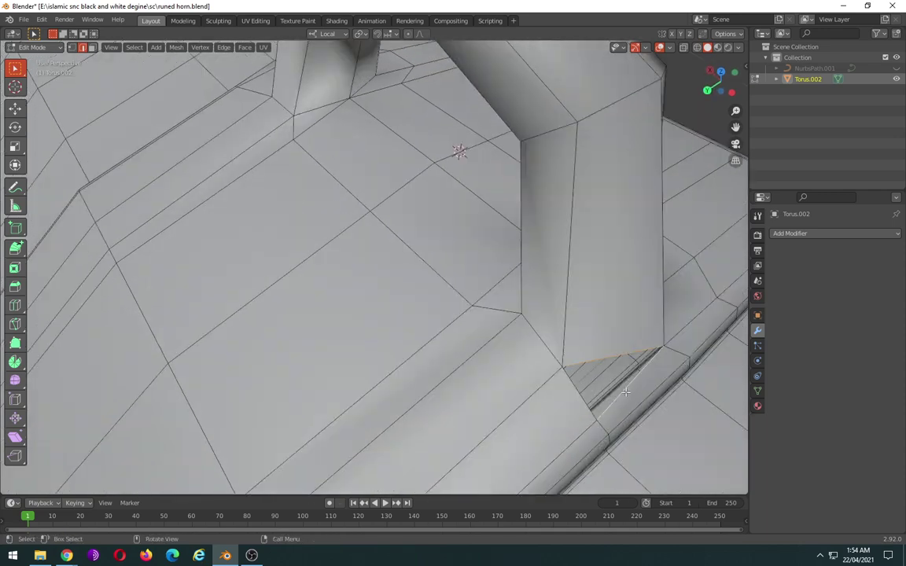
pyautogui.press('f')
# - Look over the horn in wireframe from new angles, then go back to Object Mode
pyautogui.scroll(-5, 602, 391)
pyautogui.moveTo(603, 391)
pyautogui.mouseDown(button='middle')
pyautogui.moveTo(542, 348)
pyautogui.moveTo(512, 259)
pyautogui.mouseUp(button='middle')
pyautogui.scroll(5, 485, 335)
pyautogui.scroll(3, 486, 335)
pyautogui.scroll(-3, 515, 340)
pyautogui.hotkey('shift', 'z')
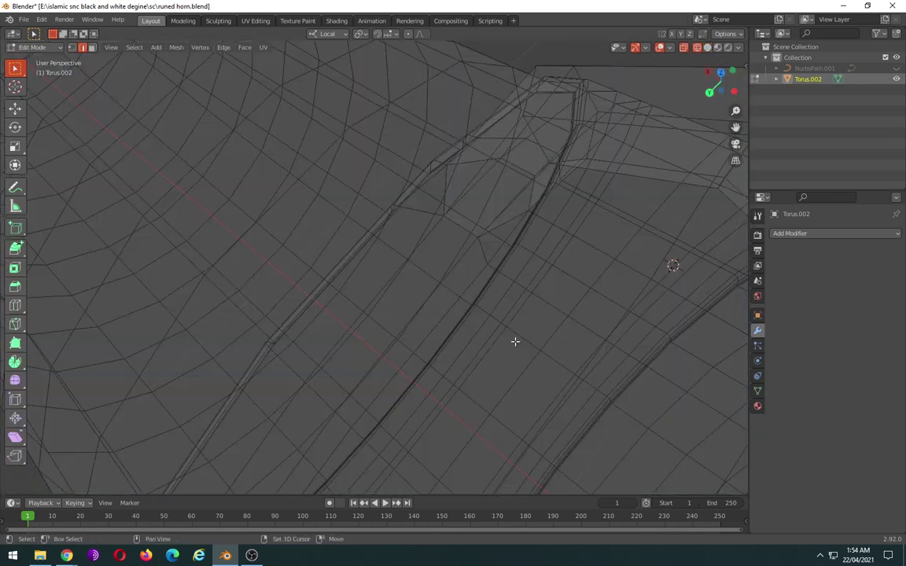
pyautogui.moveTo(514, 342)
pyautogui.mouseDown(button='middle')
pyautogui.moveTo(489, 347)
pyautogui.moveTo(599, 304)
pyautogui.mouseUp(button='middle')
pyautogui.press('Tab')
pyautogui.scroll(-4, 501, 347)
pyautogui.scroll(-3, 501, 346)
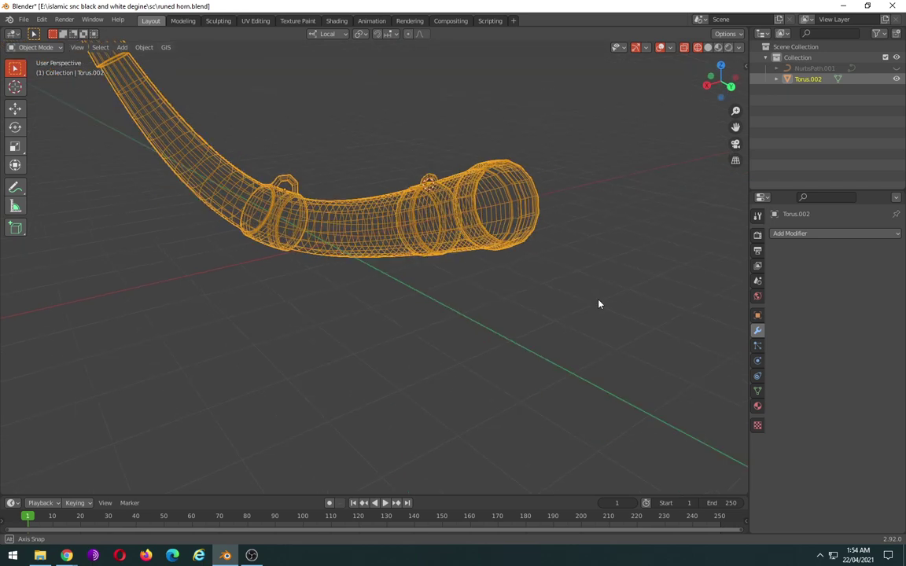
# - Add a Subdivision Surface modifier to the horn and view its ring in solid shading
pyautogui.click(790, 234)
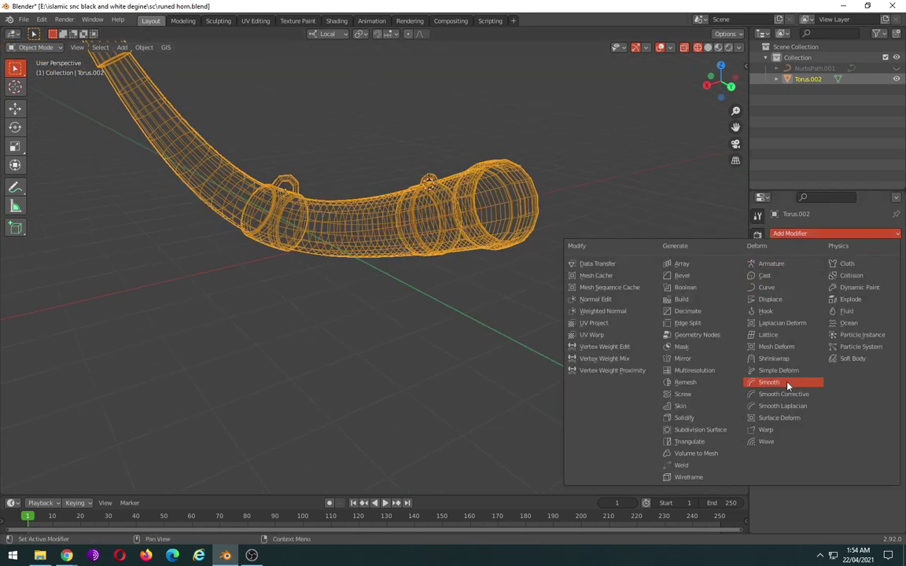
pyautogui.click(712, 430)
pyautogui.hotkey('shift', 'z')
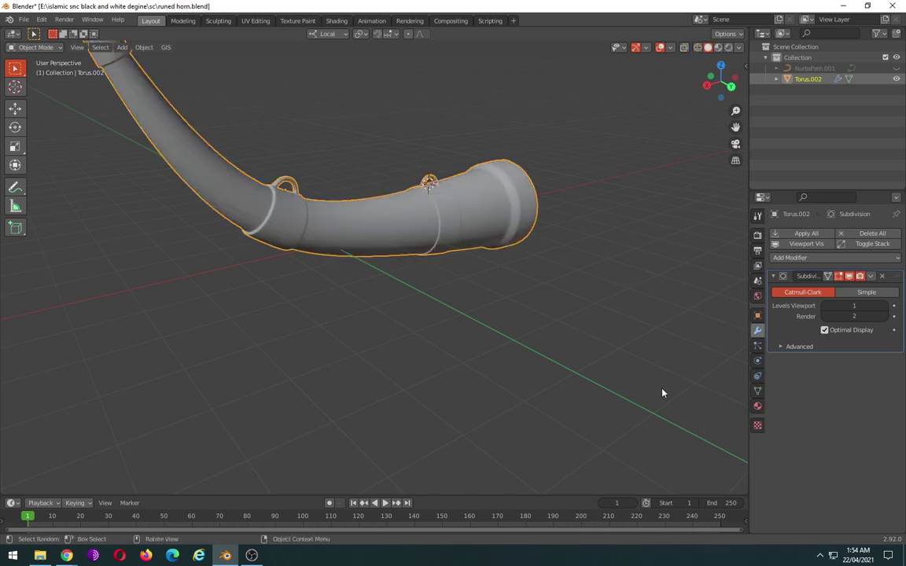
pyautogui.moveTo(661, 390); pyautogui.dragTo(538, 425, button='middle')
pyautogui.scroll(4, 457, 324)
pyautogui.moveTo(457, 324)
pyautogui.mouseDown(button='middle')
pyautogui.moveTo(319, 318)
pyautogui.moveTo(401, 289)
pyautogui.moveTo(385, 461)
pyautogui.moveTo(478, 195)
pyautogui.moveTo(524, 234)
pyautogui.moveTo(532, 222)
pyautogui.moveTo(501, 250)
pyautogui.mouseUp(button='middle')
# - In Edit Mode, loop-cut the handle near its base, sliding the loop to factor -0.846
pyautogui.scroll(2, 511, 239)
pyautogui.press('Tab')
pyautogui.hotkey('ctrl', 'r')
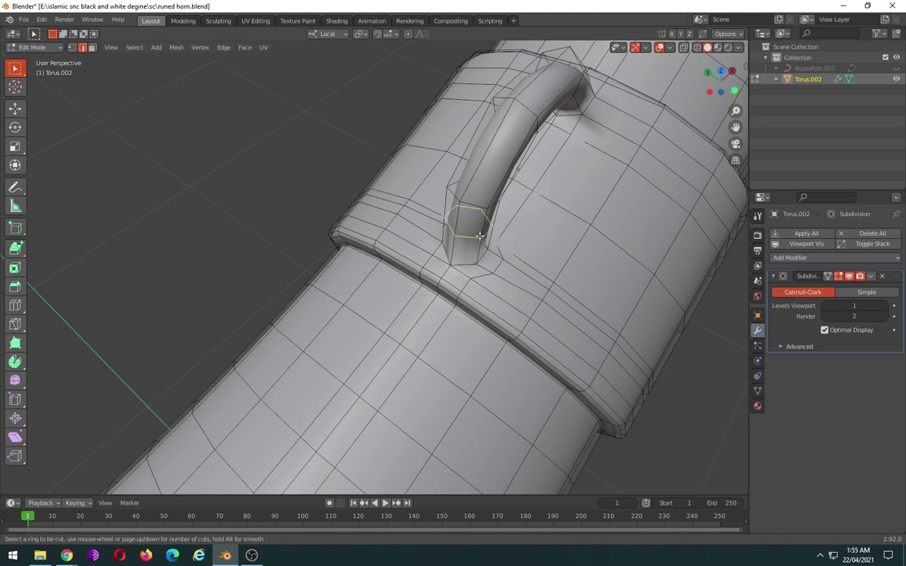
pyautogui.click(478, 238)
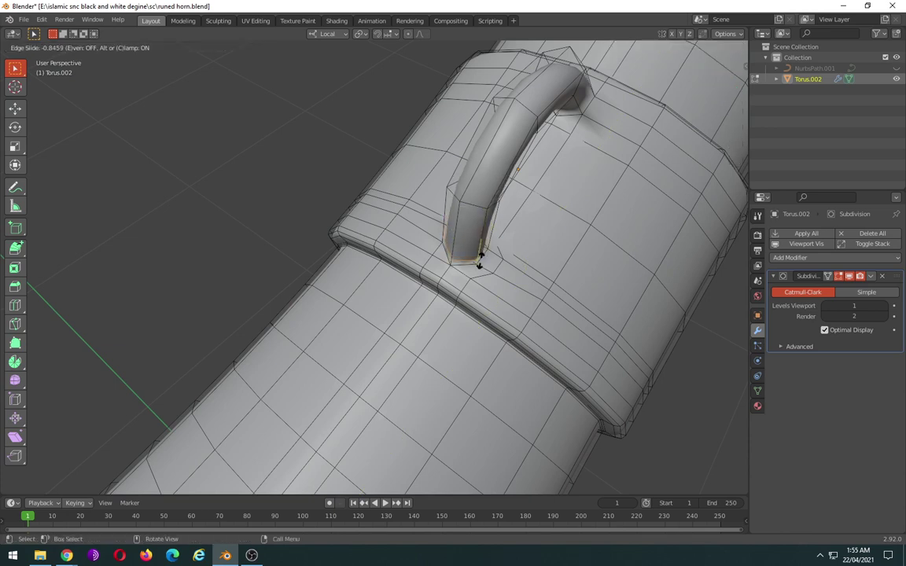
pyautogui.click(480, 260)
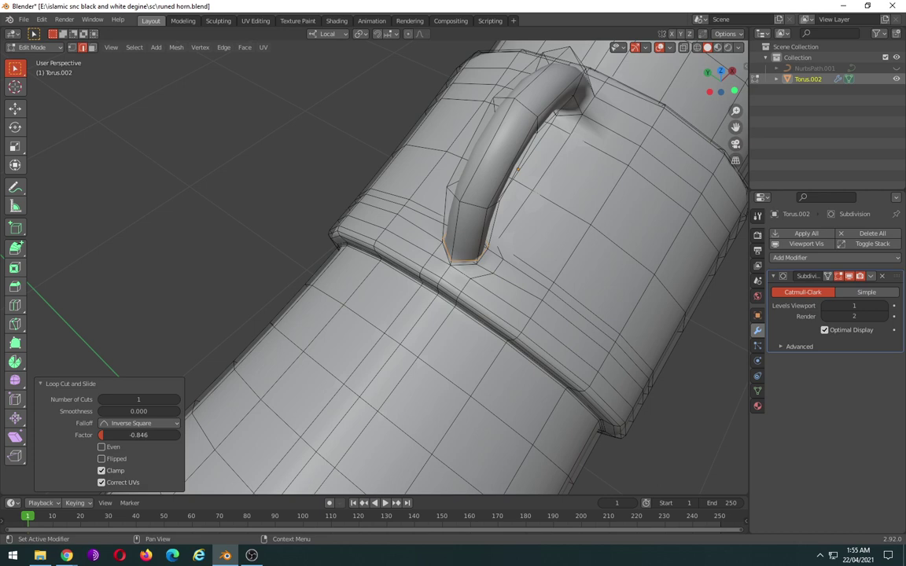
pyautogui.click(66, 555)
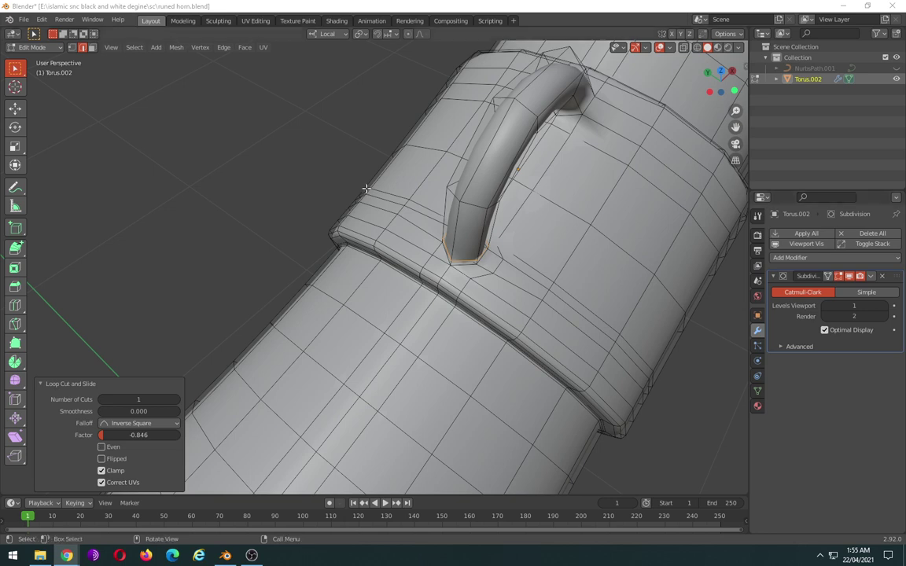
pyautogui.click(491, 230)
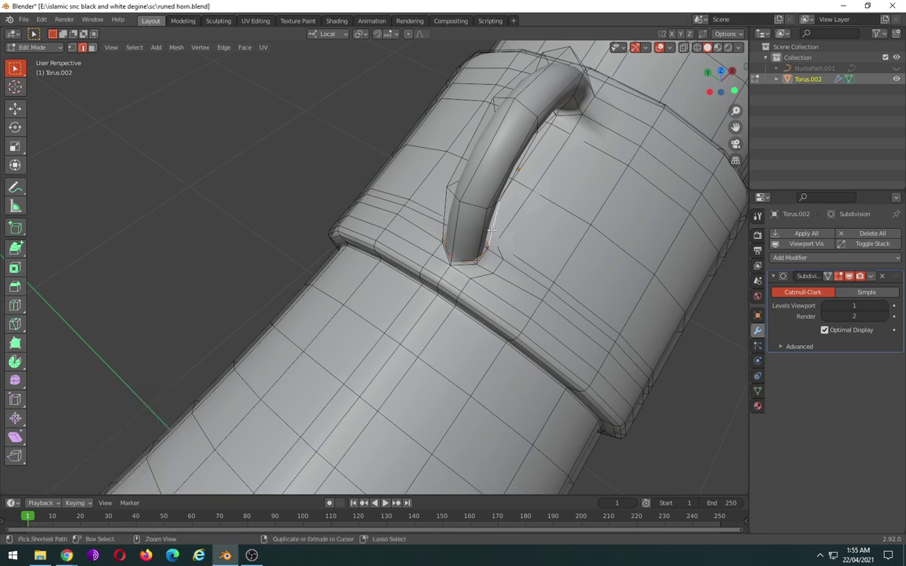
# - Add a second loop cut on the handle, slid to factor -0.351 toward its foot
pyautogui.hotkey('ctrl', 'r')
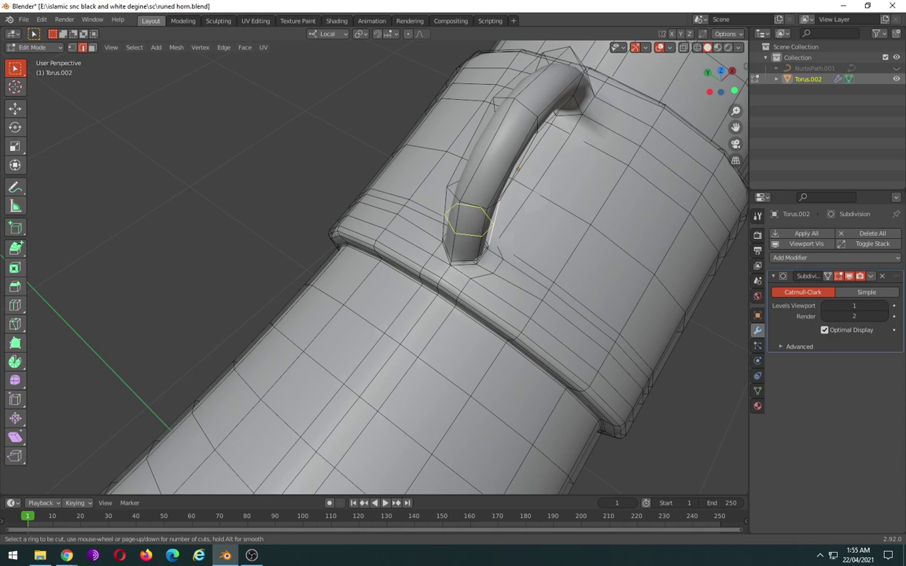
pyautogui.click(488, 228)
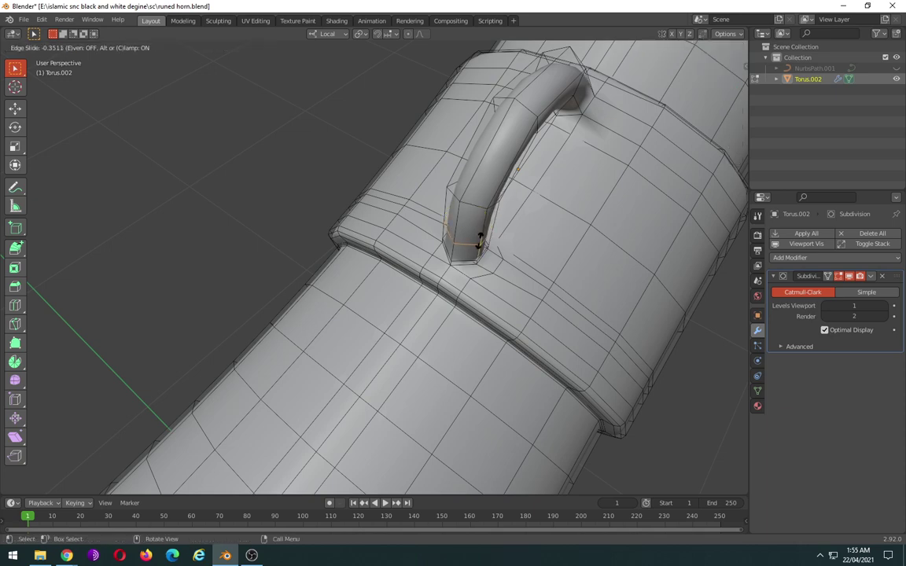
pyautogui.click(480, 239)
pyautogui.scroll(2, 494, 249)
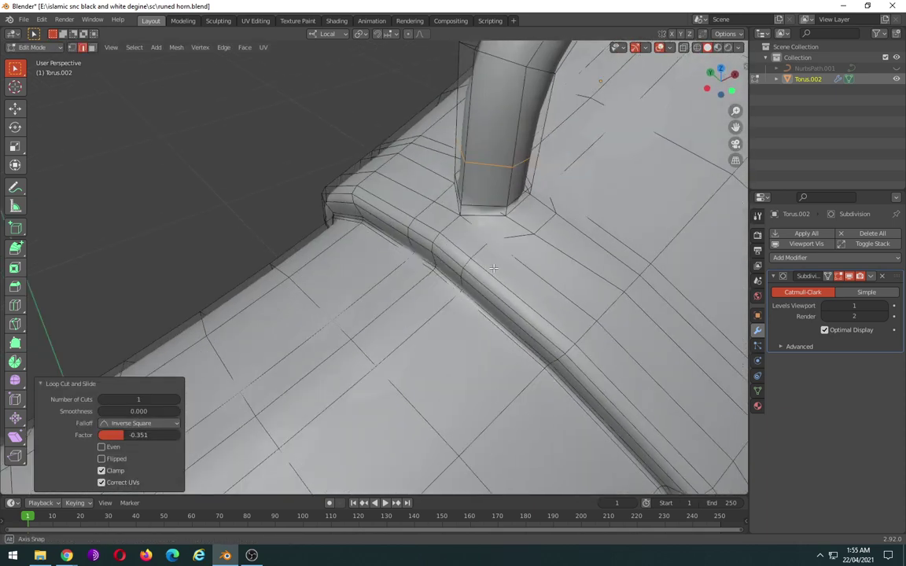
pyautogui.moveTo(494, 250); pyautogui.dragTo(494, 267, button='middle')
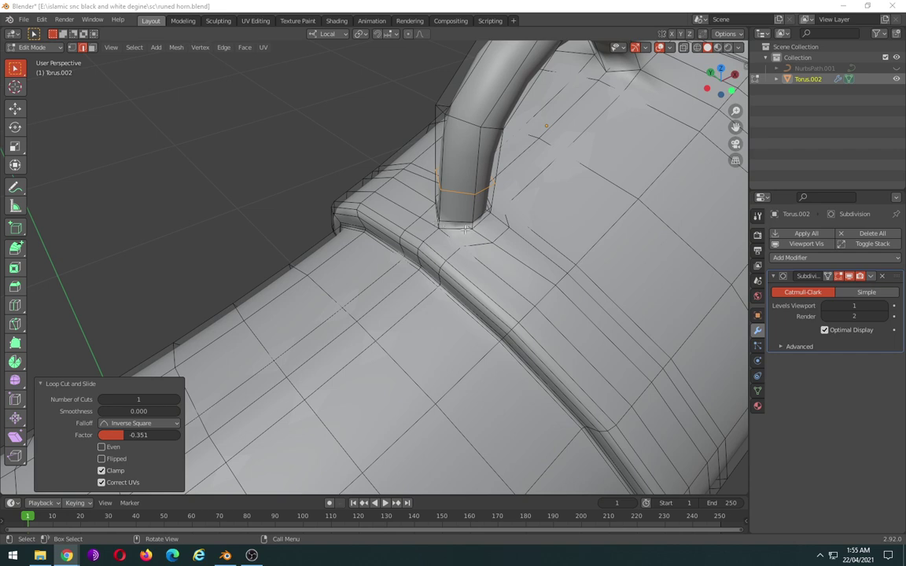
# - Select the edge loop at the handle's foot and scale it up by 1.123
pyautogui.hotkey('alt', 'a')
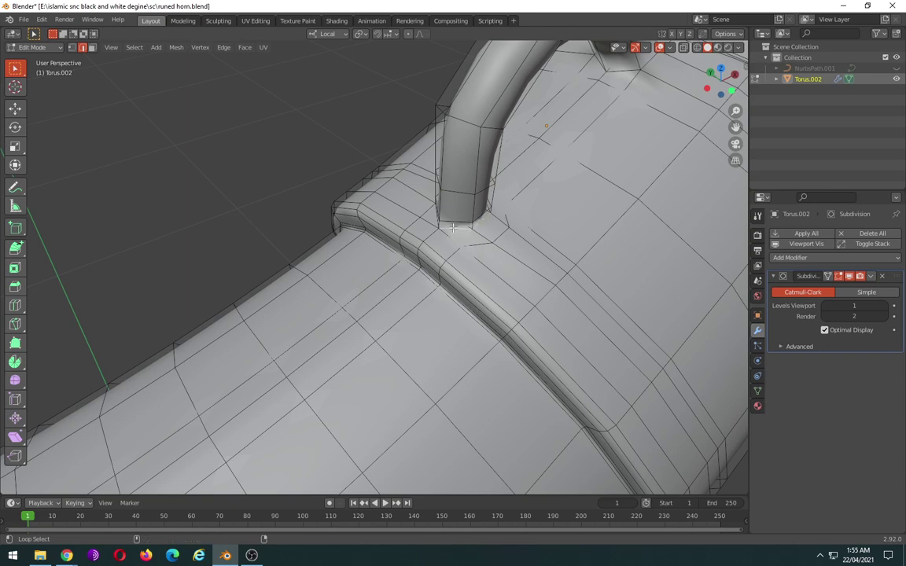
pyautogui.moveTo(453, 228); pyautogui.dragTo(476, 211, button='middle')
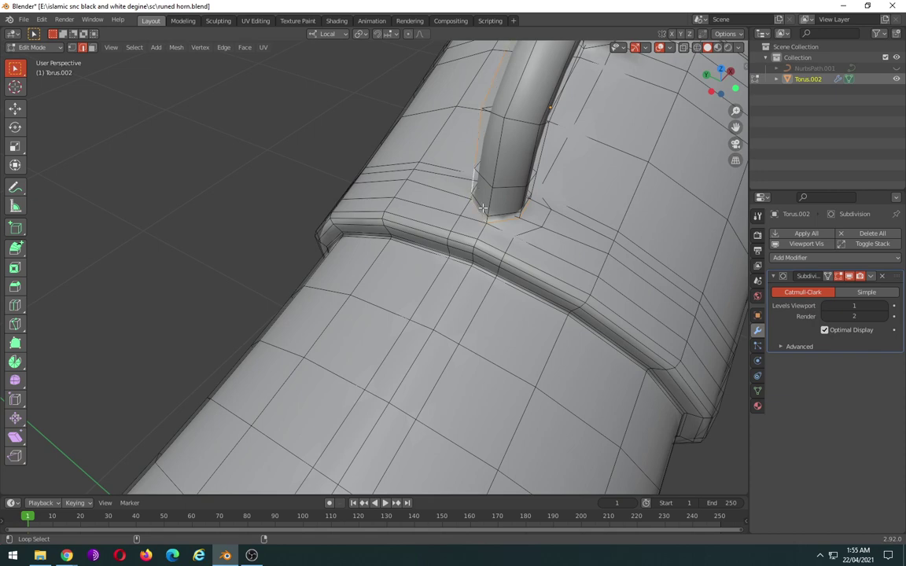
pyautogui.moveTo(477, 213)
pyautogui.mouseDown(button='middle')
pyautogui.moveTo(461, 228)
pyautogui.moveTo(275, 231)
pyautogui.moveTo(285, 232)
pyautogui.mouseUp(button='middle')
pyautogui.scroll(-5, 275, 231)
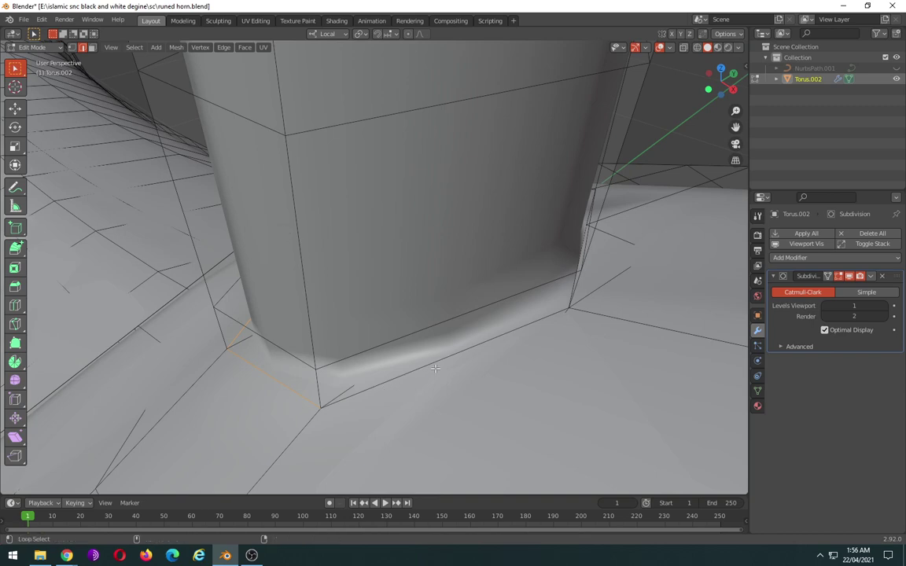
pyautogui.moveTo(479, 305); pyautogui.dragTo(445, 346, button='middle')
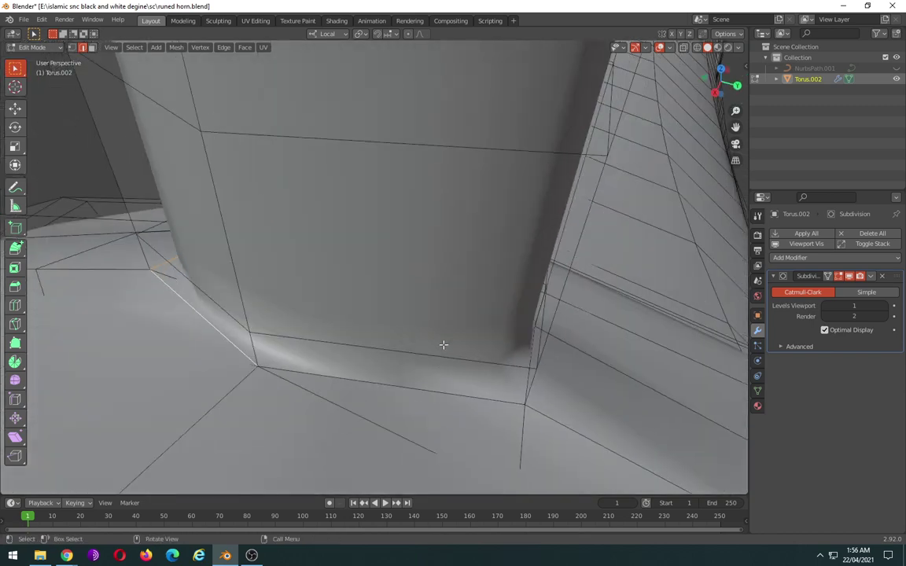
pyautogui.moveTo(440, 391); pyautogui.dragTo(410, 422, button='middle')
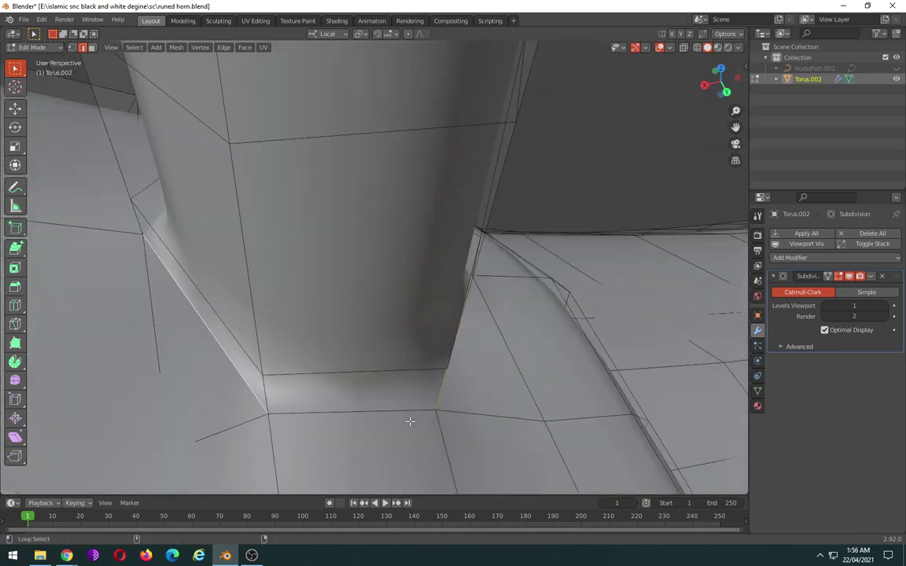
pyautogui.keyDown('alt'); pyautogui.click(382, 411); pyautogui.keyUp('alt')
pyautogui.press('s')
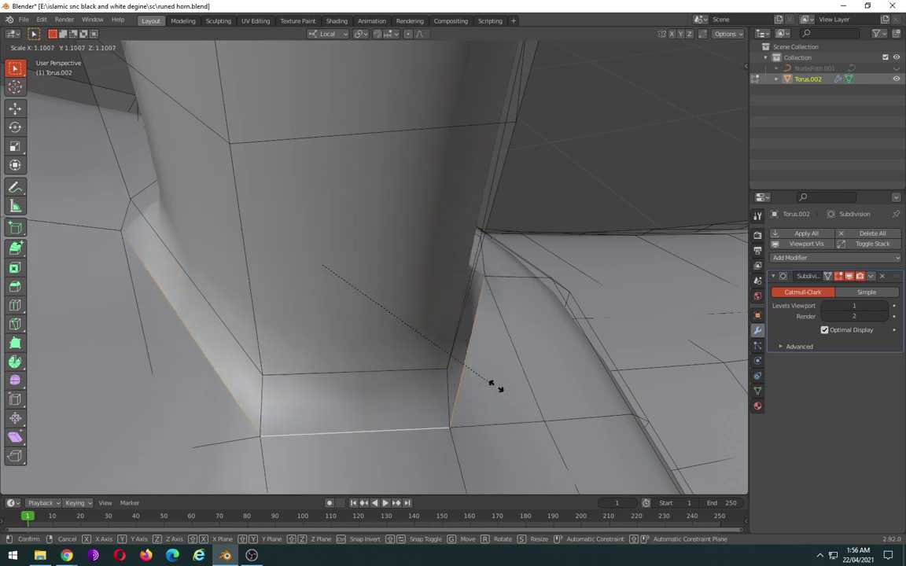
pyautogui.click(497, 386)
# - Switch to face select and box-select the faces around the handle's foot
pyautogui.moveTo(458, 357)
pyautogui.mouseDown(button='middle')
pyautogui.moveTo(556, 352)
pyautogui.moveTo(459, 349)
pyautogui.mouseUp(button='middle')
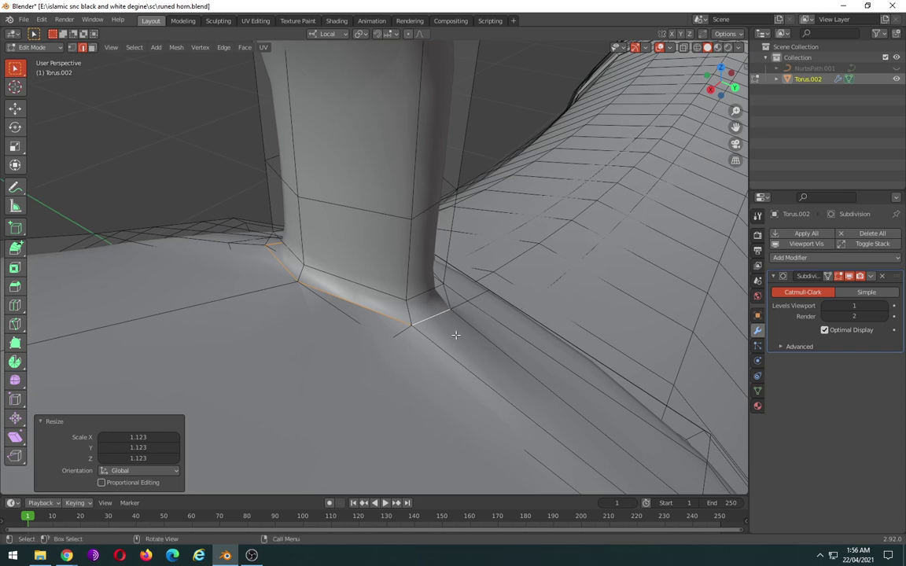
pyautogui.click(91, 48)
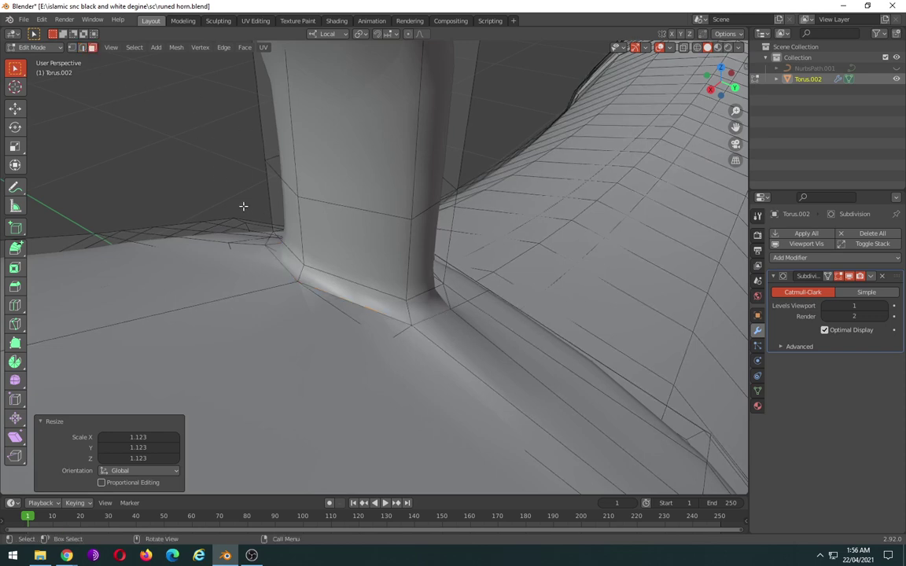
pyautogui.moveTo(243, 206); pyautogui.dragTo(283, 186, button='middle')
pyautogui.moveTo(254, 165); pyautogui.dragTo(466, 233)
# - With X-ray on, add faces to complete the ring around the handle's foot
pyautogui.hotkey('alt', 'z')
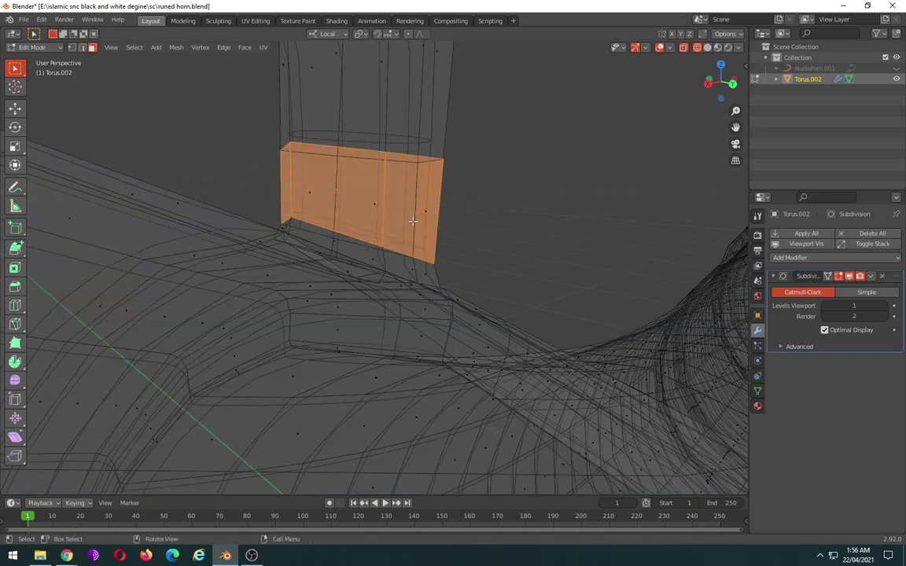
pyautogui.moveTo(374, 249); pyautogui.dragTo(346, 246, button='middle')
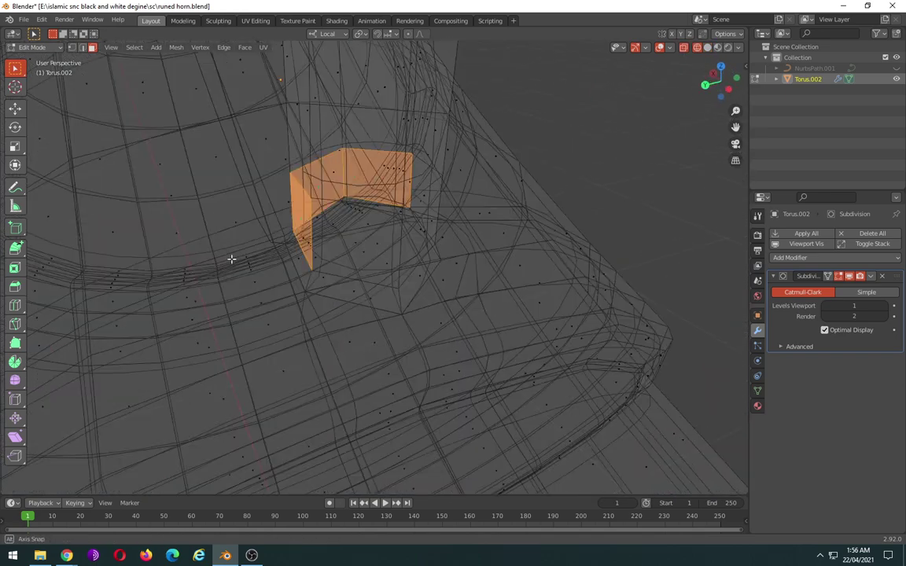
pyautogui.keyDown('shift'); pyautogui.click(346, 246); pyautogui.keyUp('shift')
pyautogui.keyDown('shift'); pyautogui.click(415, 226); pyautogui.keyUp('shift')
pyautogui.moveTo(414, 226)
pyautogui.mouseDown(button='middle')
pyautogui.moveTo(304, 237)
pyautogui.moveTo(396, 233)
pyautogui.mouseUp(button='middle')
pyautogui.keyDown('shift'); pyautogui.click(397, 234); pyautogui.keyUp('shift')
pyautogui.moveTo(425, 263)
pyautogui.mouseDown(button='middle')
pyautogui.moveTo(532, 263)
pyautogui.moveTo(130, 328)
pyautogui.moveTo(35, 318)
pyautogui.mouseUp(button='middle')
# - Add the faces just below the ring to the selection, back in opaque solid display
pyautogui.keyDown('shift'); pyautogui.click(361, 285); pyautogui.keyUp('shift')
pyautogui.keyDown('shift'); pyautogui.click(417, 305); pyautogui.keyUp('shift')
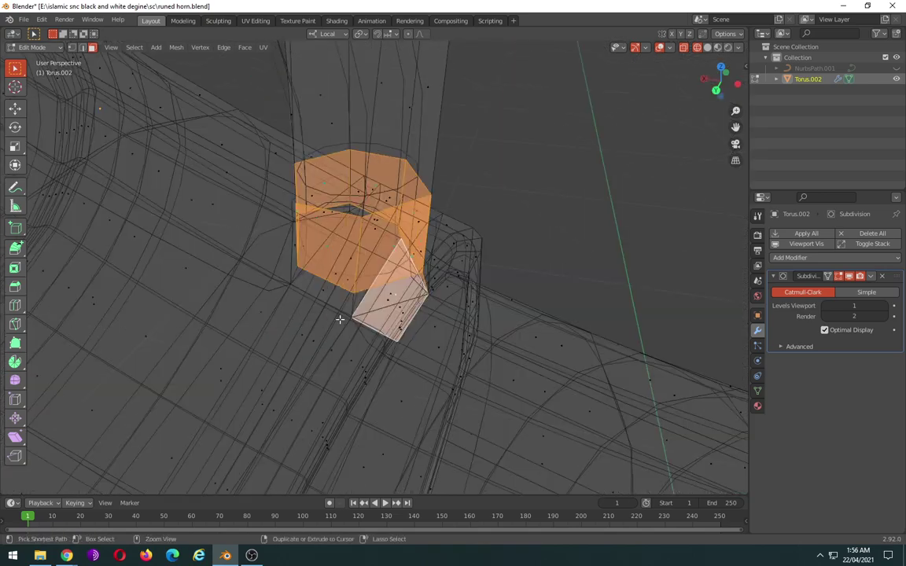
pyautogui.moveTo(340, 318)
pyautogui.mouseDown(button='middle')
pyautogui.moveTo(409, 297)
pyautogui.moveTo(388, 285)
pyautogui.mouseUp(button='middle')
pyautogui.keyDown('shift'); pyautogui.click(389, 286); pyautogui.keyUp('shift')
pyautogui.moveTo(441, 304)
pyautogui.mouseDown(button='middle')
pyautogui.moveTo(428, 297)
pyautogui.moveTo(443, 291)
pyautogui.moveTo(315, 268)
pyautogui.moveTo(501, 332)
pyautogui.moveTo(489, 319)
pyautogui.mouseUp(button='middle')
pyautogui.keyDown('shift'); pyautogui.click(307, 266); pyautogui.keyUp('shift')
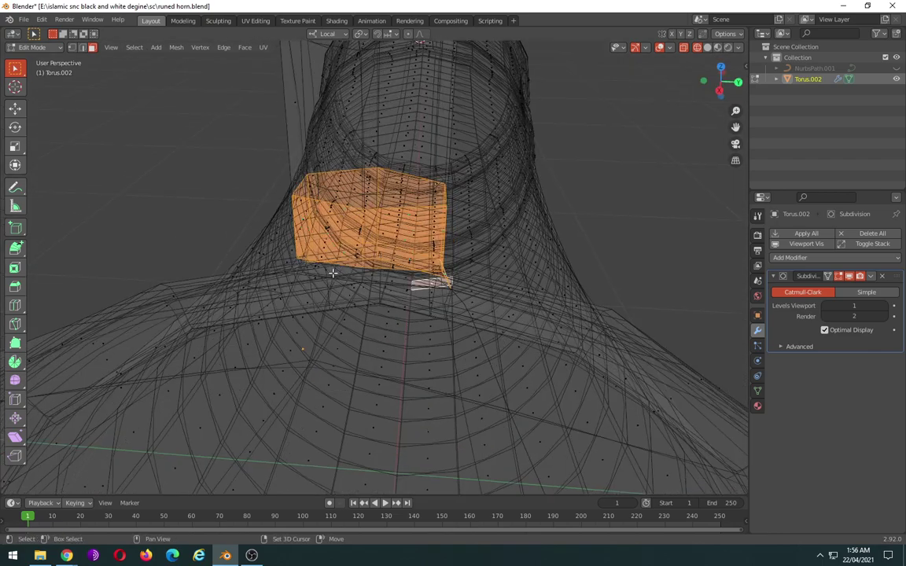
pyautogui.hotkey('shift', 'z')
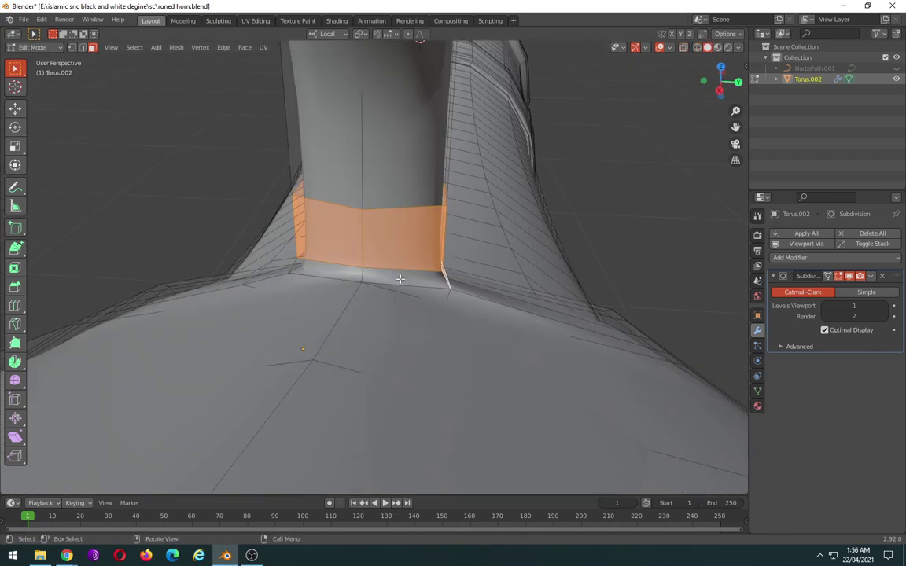
pyautogui.keyDown('shift'); pyautogui.click(377, 284); pyautogui.keyUp('shift')
pyautogui.moveTo(421, 300); pyautogui.dragTo(484, 307, button='middle')
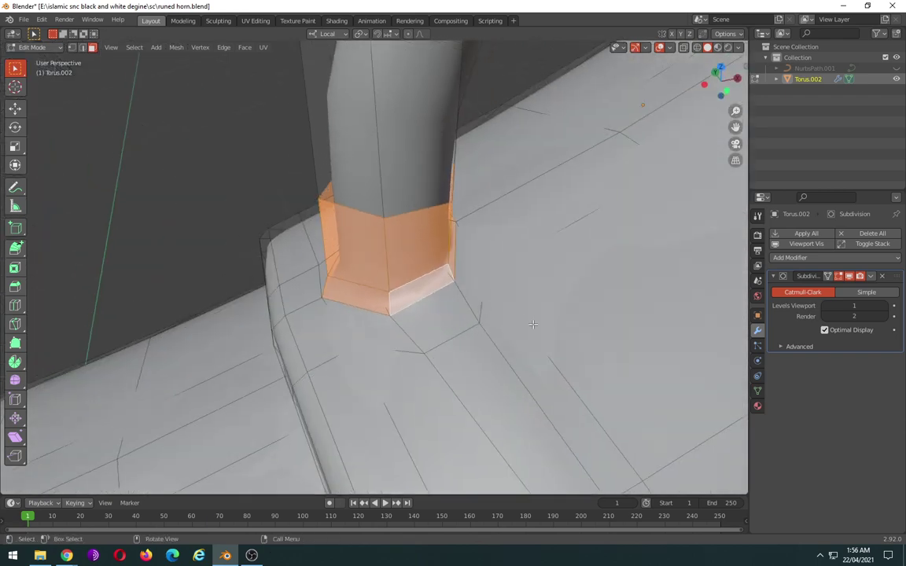
# - Scale the selected faces by 1.105 and extrude them along normals 0.0228 m
pyautogui.press('s')
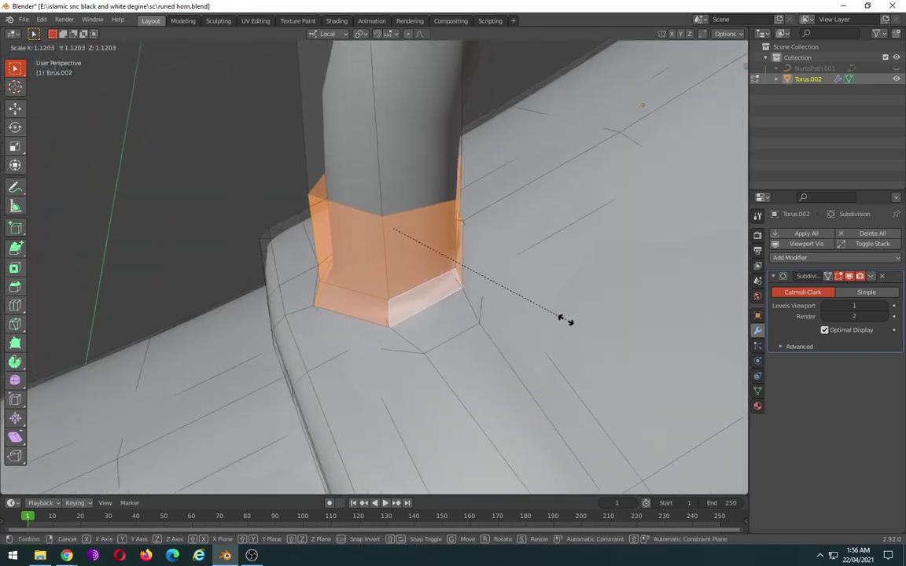
pyautogui.click(562, 318)
pyautogui.moveTo(503, 288); pyautogui.dragTo(504, 320, button='middle')
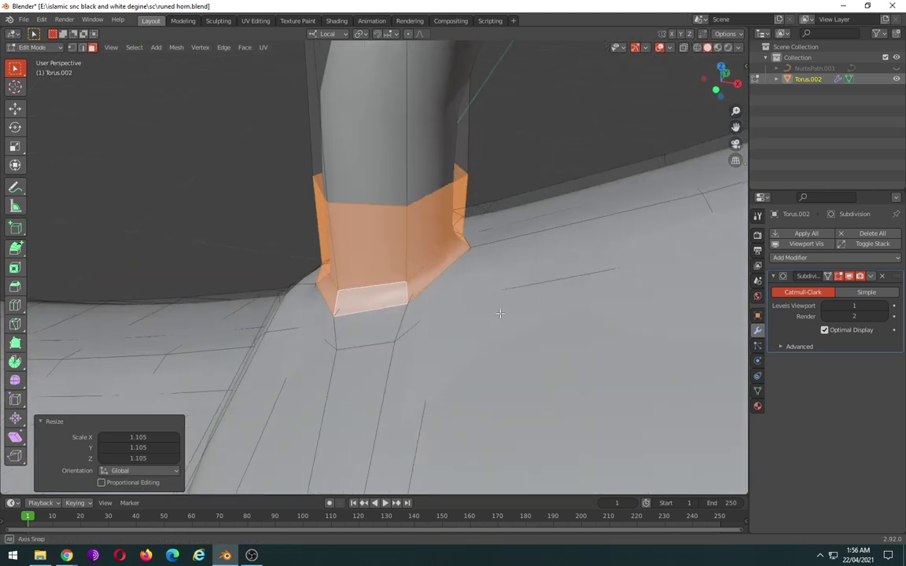
pyautogui.click(15, 248)
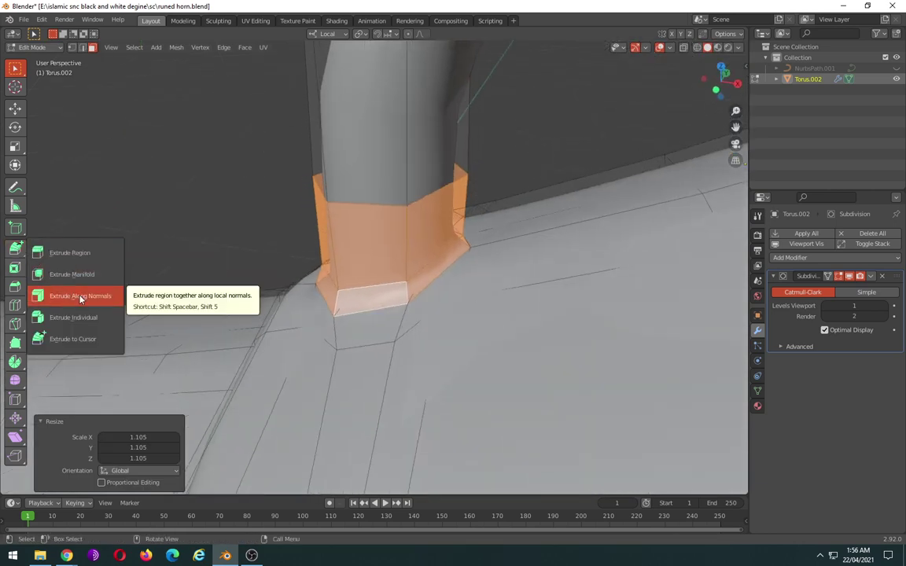
pyautogui.click(80, 297)
pyautogui.moveTo(387, 180); pyautogui.dragTo(382, 168)
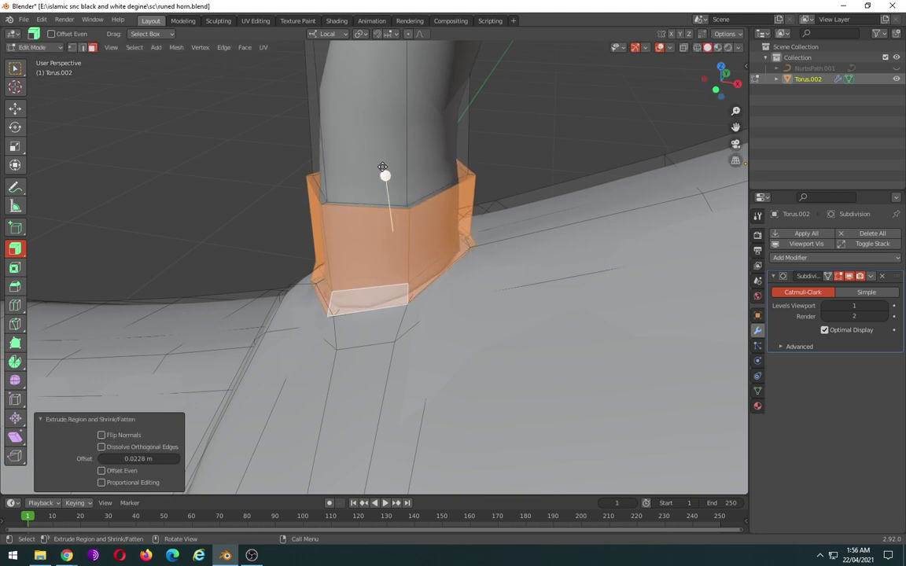
# - Preview the smoothed collar in Object Mode, then return to Edit Mode
pyautogui.press('Tab')
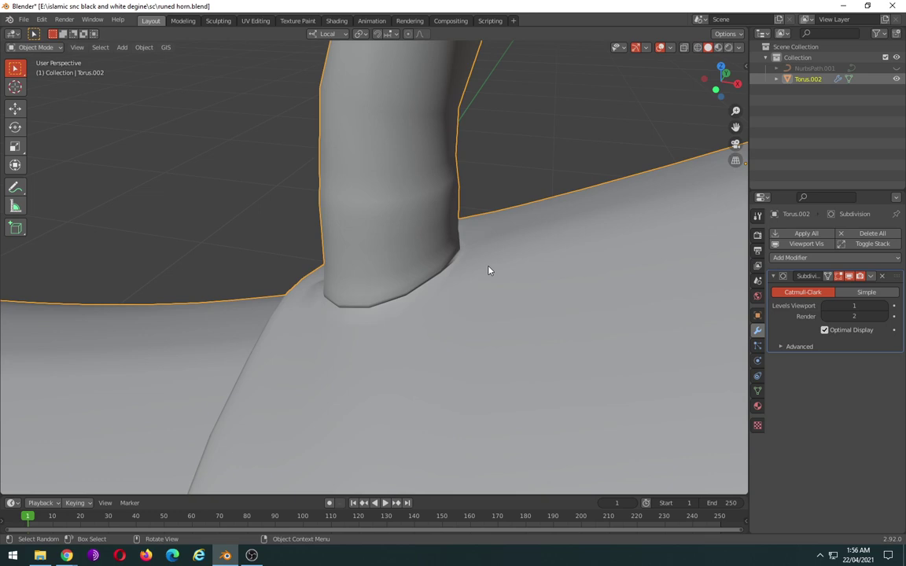
pyautogui.press('Tab')
pyautogui.hotkey('ctrl', 'r')
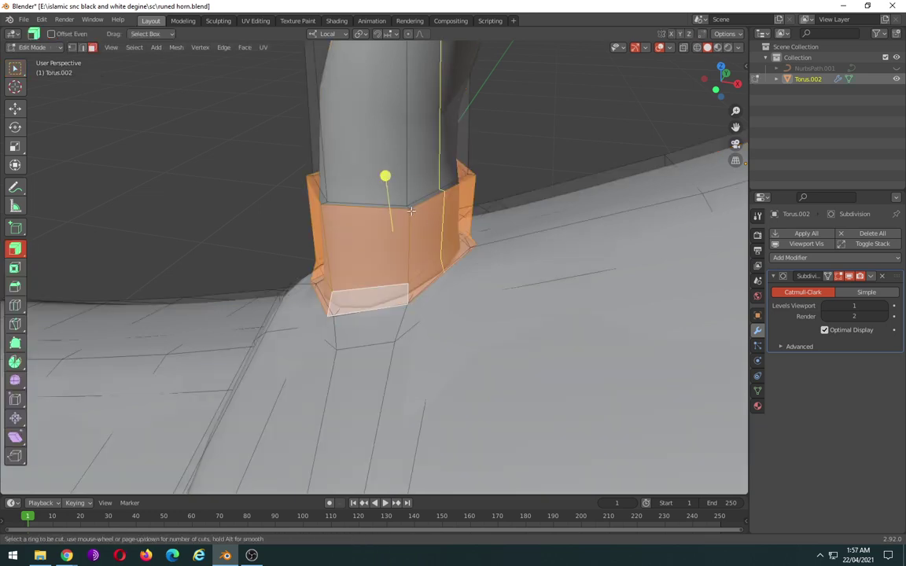
# - Cut loops on the collar near its top and bottom edges, the last slid to -1.000
pyautogui.click(404, 205)
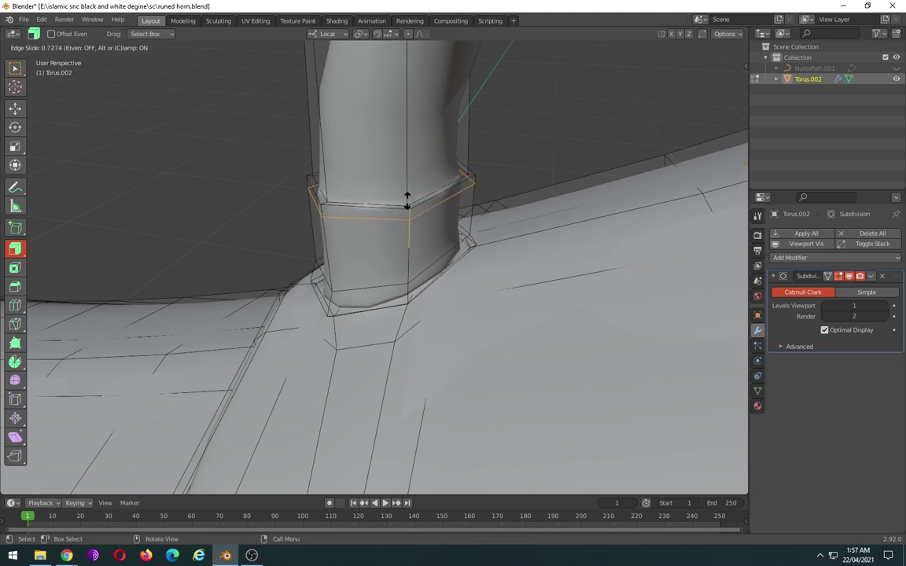
pyautogui.click(408, 201)
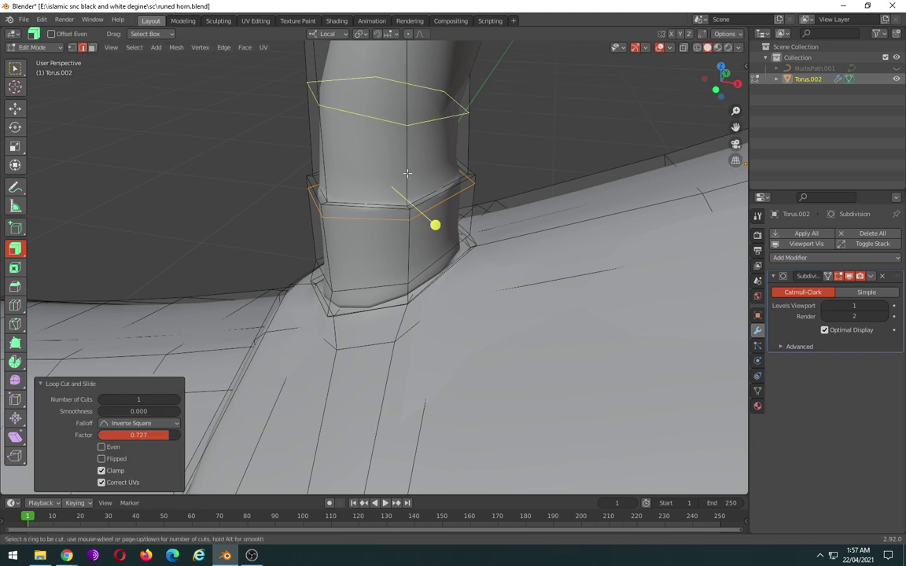
pyautogui.click(407, 170)
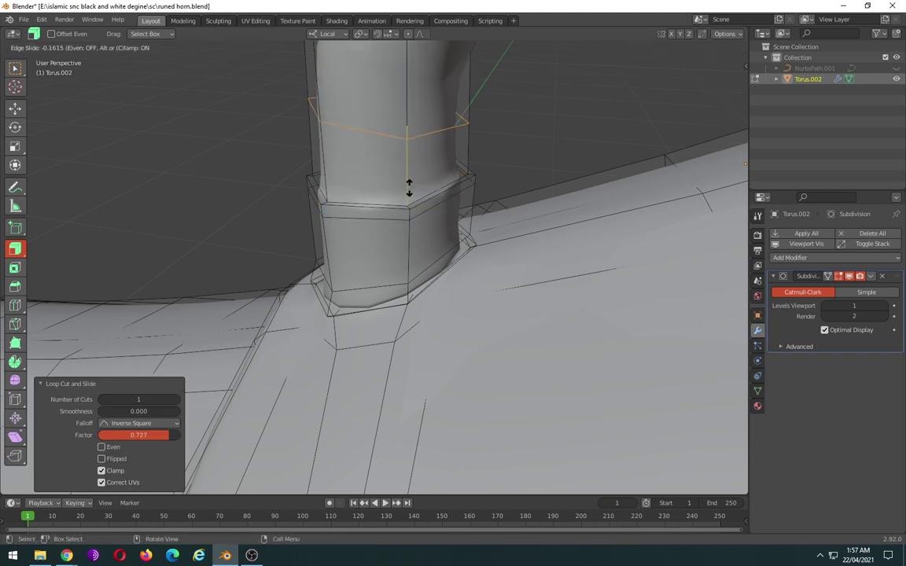
pyautogui.click(415, 236)
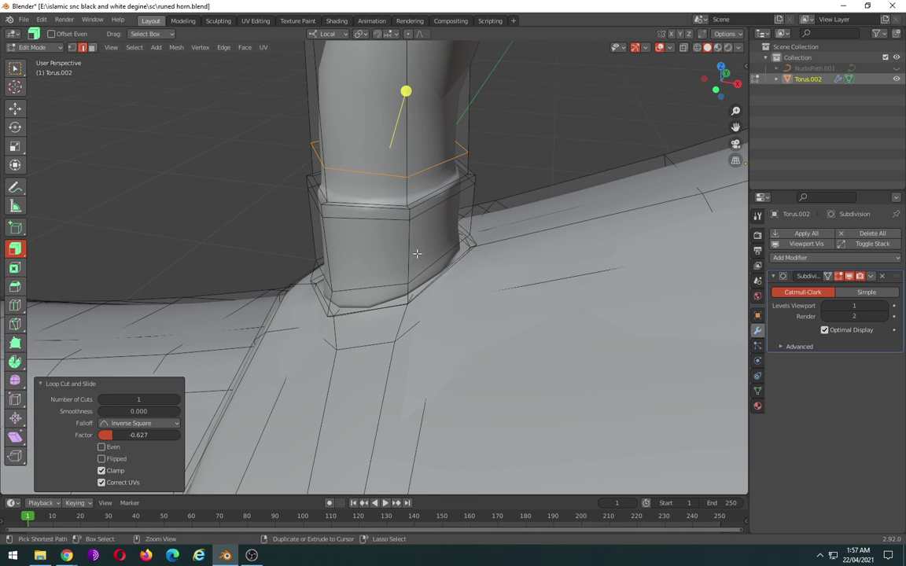
pyautogui.moveTo(415, 253); pyautogui.dragTo(424, 301)
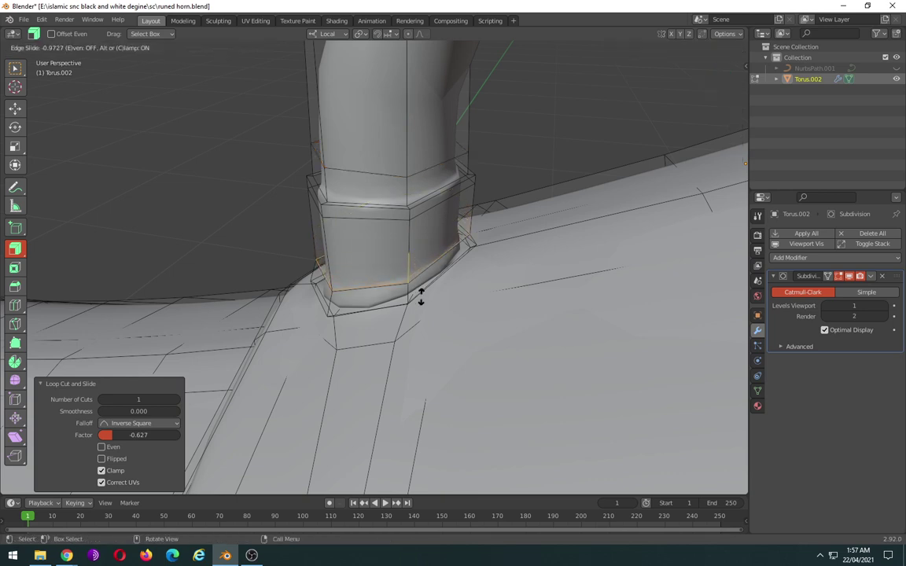
pyautogui.moveTo(424, 302); pyautogui.dragTo(453, 191, button='middle')
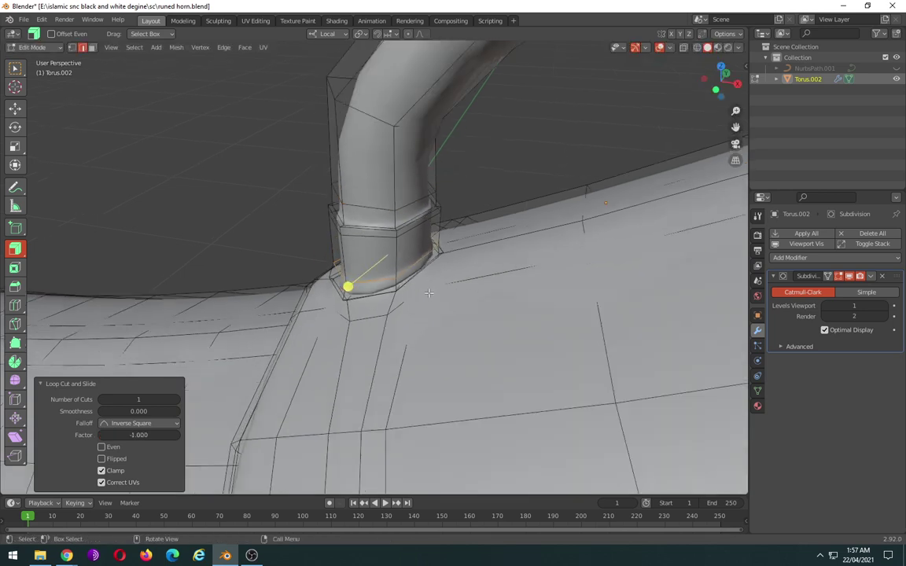
# - Cut edge loops along the handle's arch, sliding the top one fully to 1.0000
pyautogui.click(398, 199)
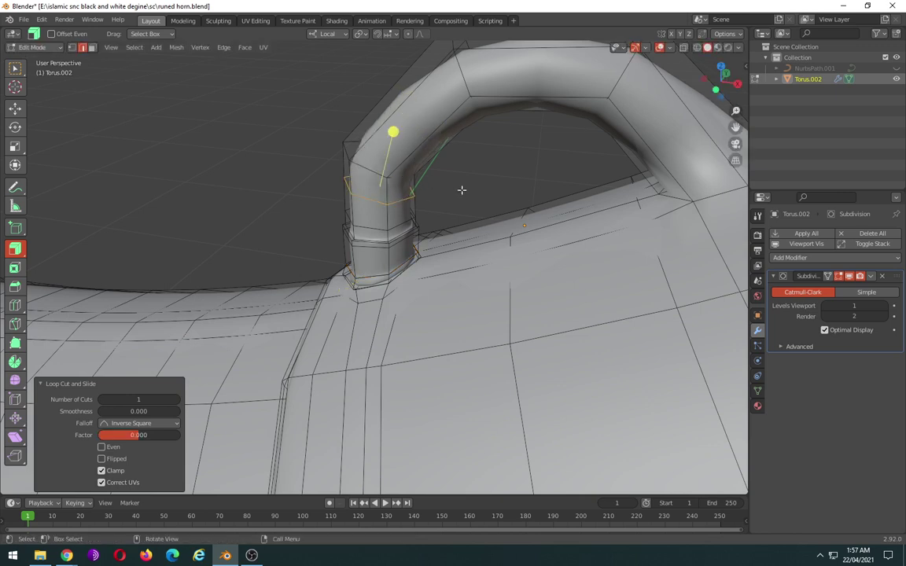
pyautogui.hotkey('ctrl', 'r')
pyautogui.scroll(1, 442, 120)
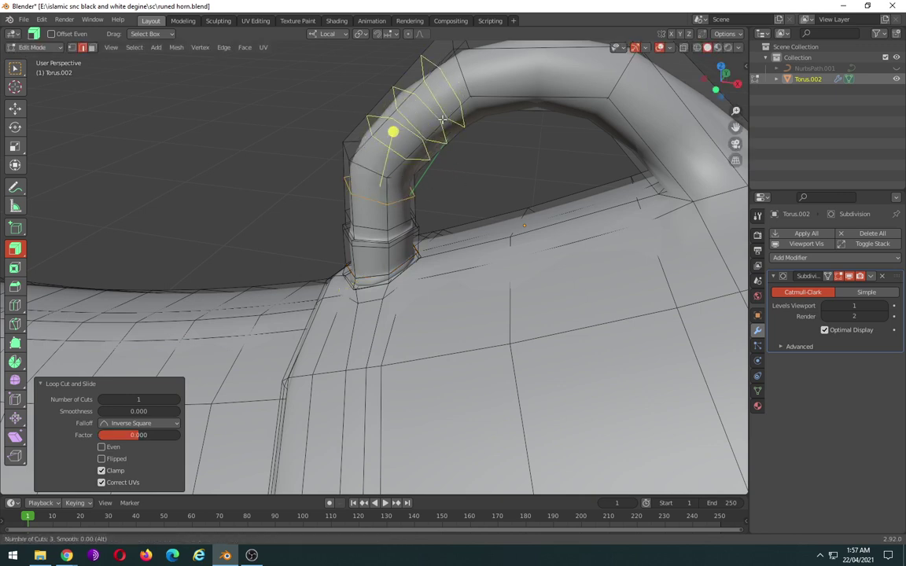
pyautogui.click(393, 132)
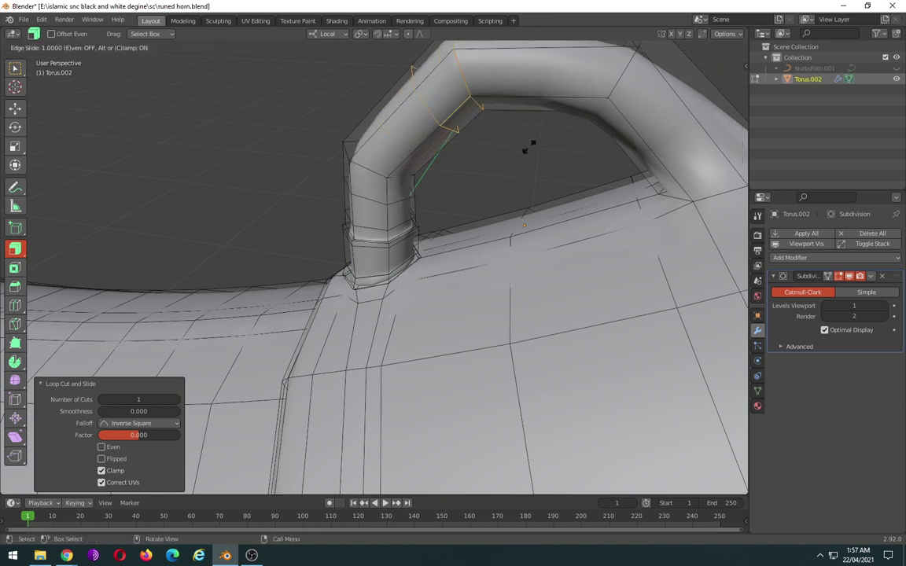
pyautogui.click(556, 116)
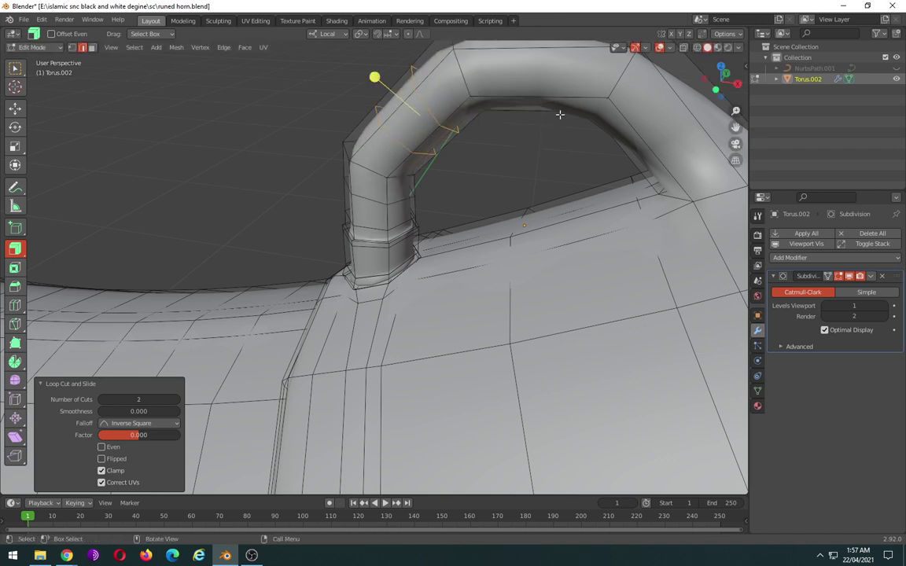
pyautogui.moveTo(558, 116); pyautogui.dragTo(503, 118, button='middle')
pyautogui.hotkey('ctrl', 'r')
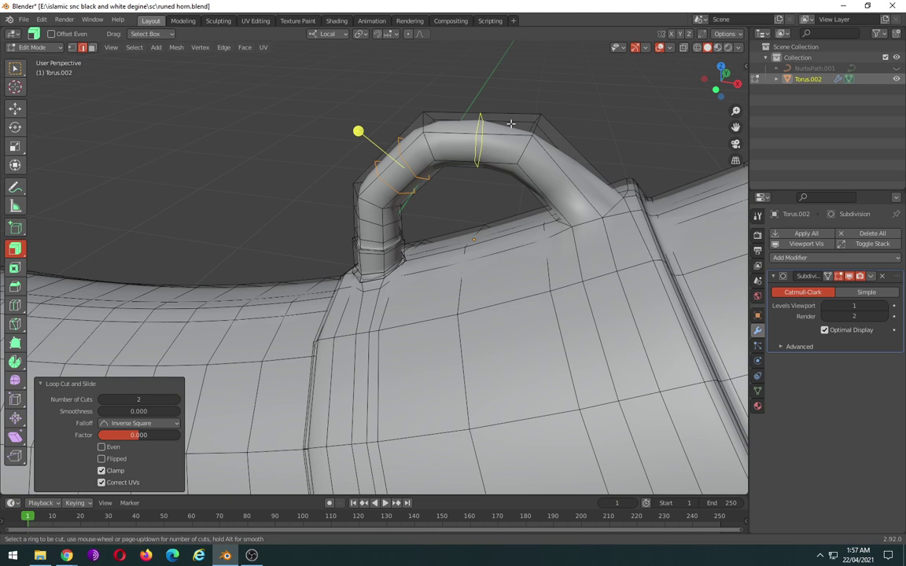
pyautogui.click(510, 124)
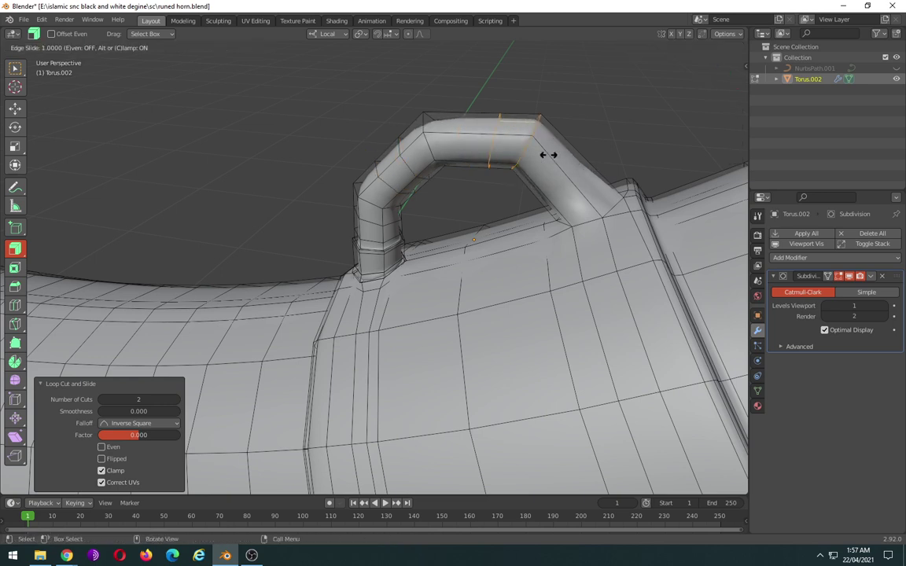
pyautogui.click(524, 139)
# - Add two evenly spaced edge loops on the handle's right leg
pyautogui.hotkey('ctrl', 'r')
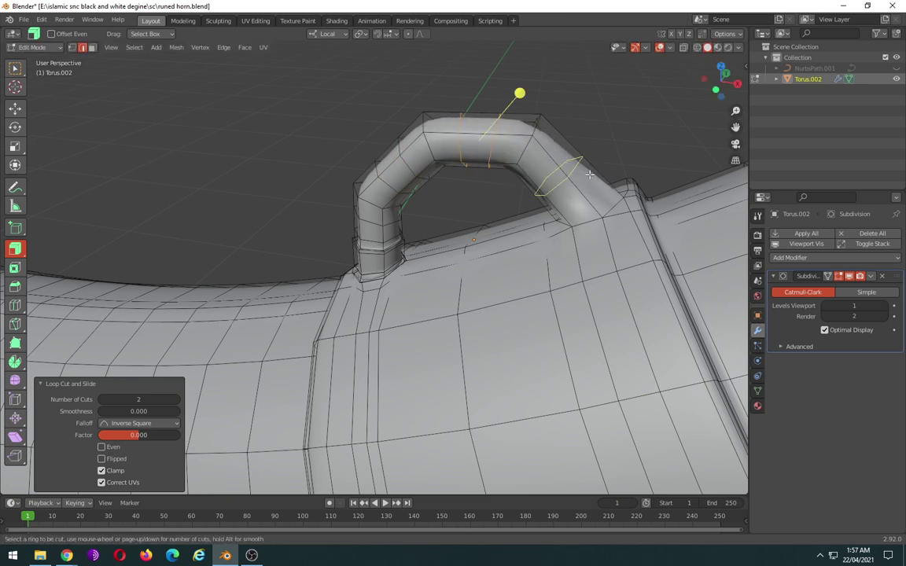
pyautogui.scroll(1, 589, 175)
pyautogui.click(590, 175)
pyautogui.rightClick(593, 201)
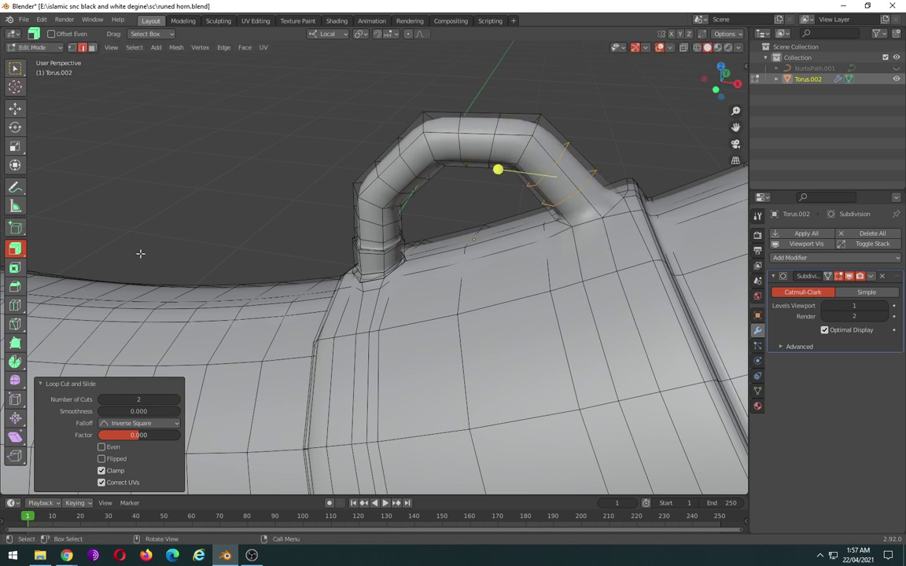
pyautogui.click(603, 206)
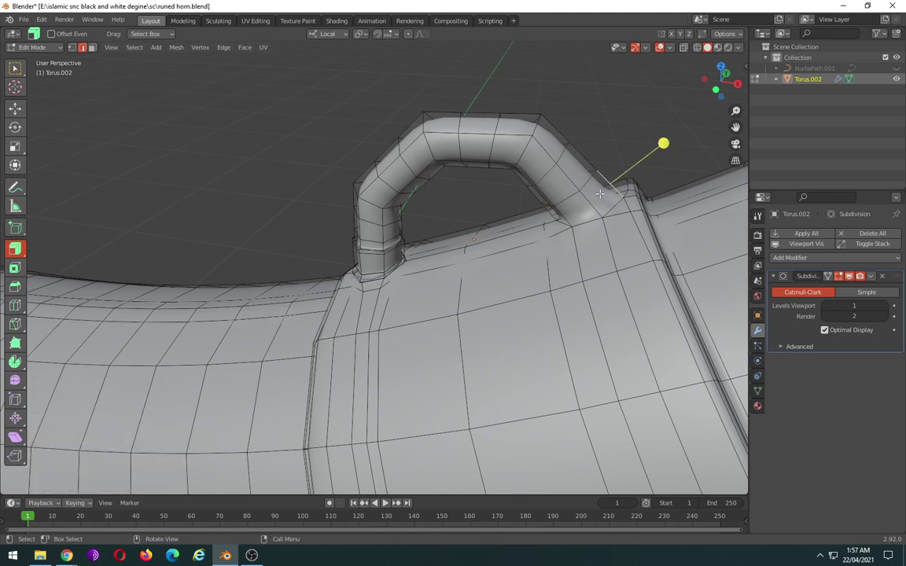
# - Extrude the band of faces on the handle's right leg outward 0.0415 m into a collar
pyautogui.keyDown('alt'); pyautogui.click(593, 197); pyautogui.keyUp('alt')
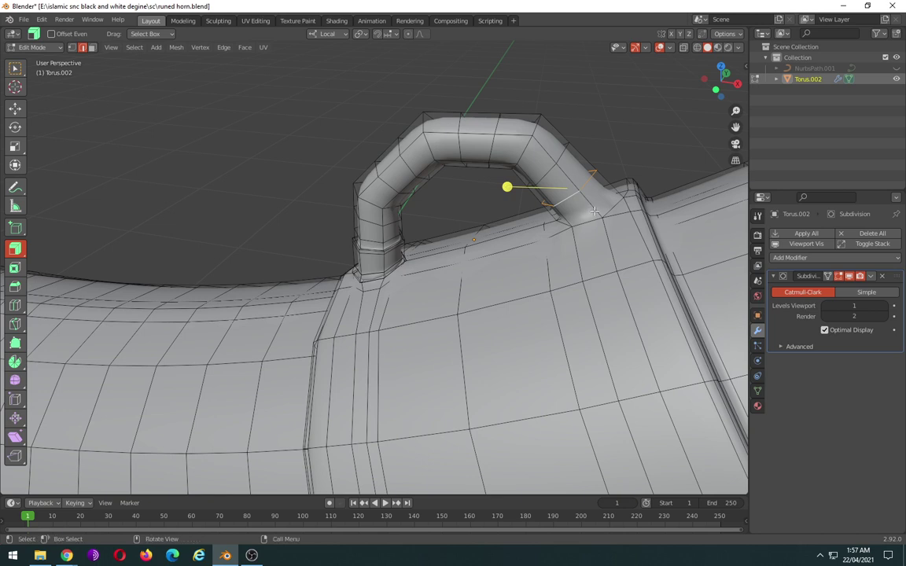
pyautogui.hotkey('alt', 's')
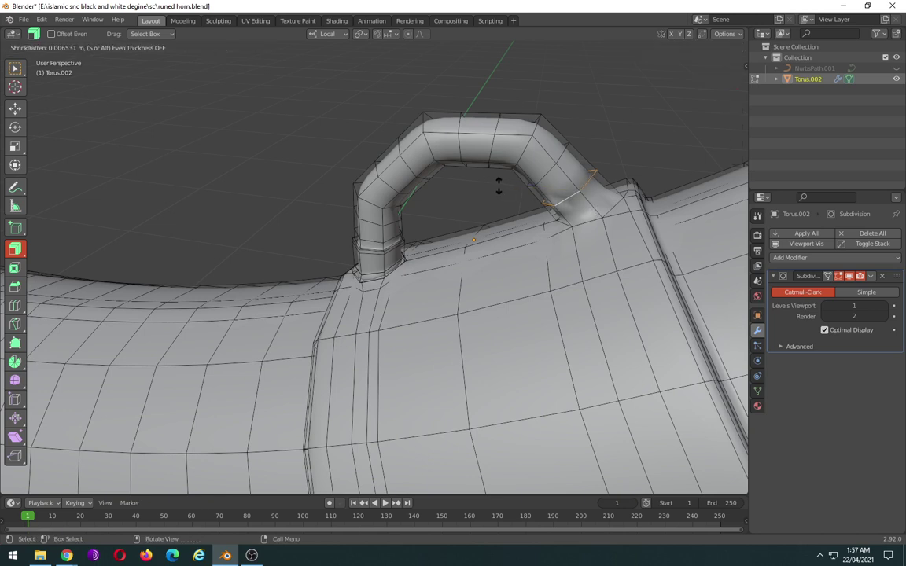
pyautogui.click(395, 166)
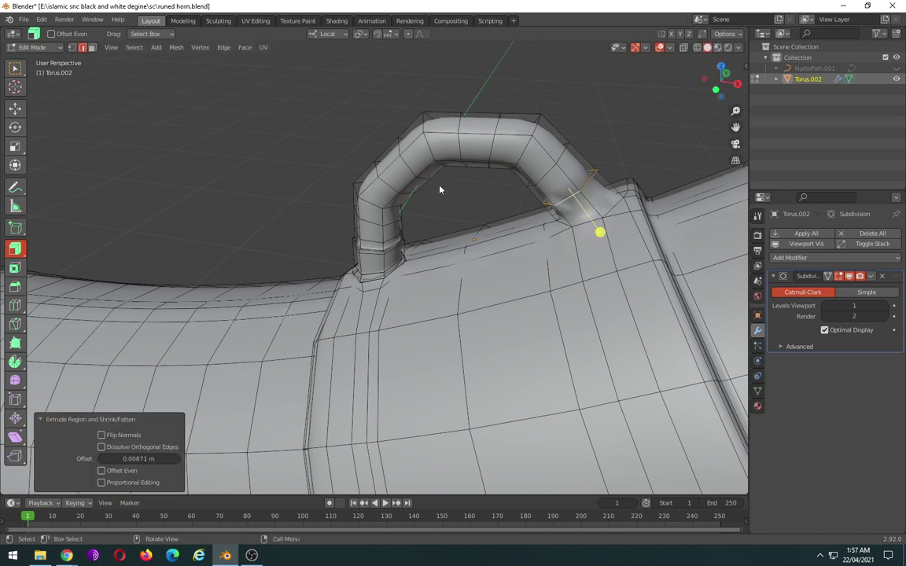
pyautogui.rightClick(397, 167)
pyautogui.hotkey('ctrl', 'z')
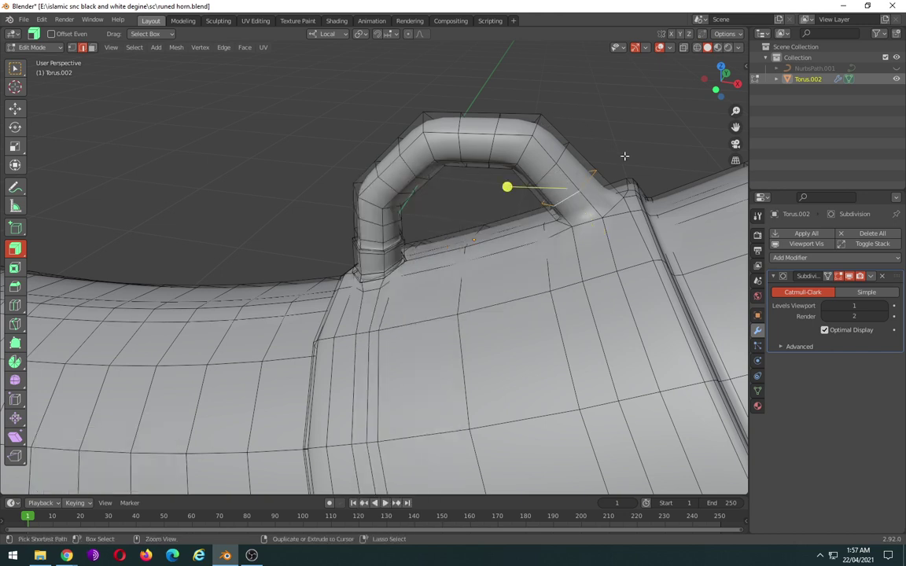
pyautogui.keyDown('alt'); pyautogui.click(594, 194); pyautogui.keyUp('alt')
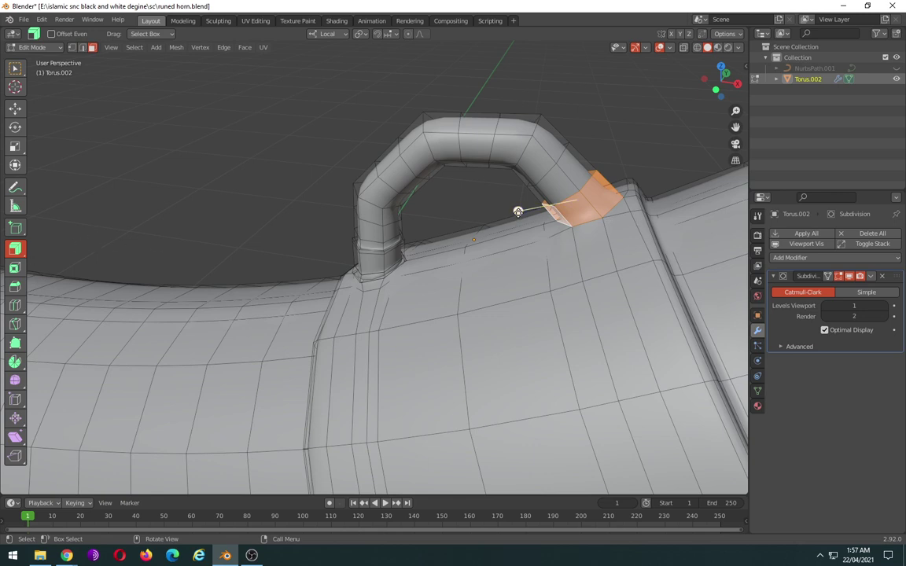
pyautogui.moveTo(518, 211)
pyautogui.mouseDown()
pyautogui.moveTo(642, 193)
pyautogui.moveTo(630, 203)
pyautogui.mouseUp()
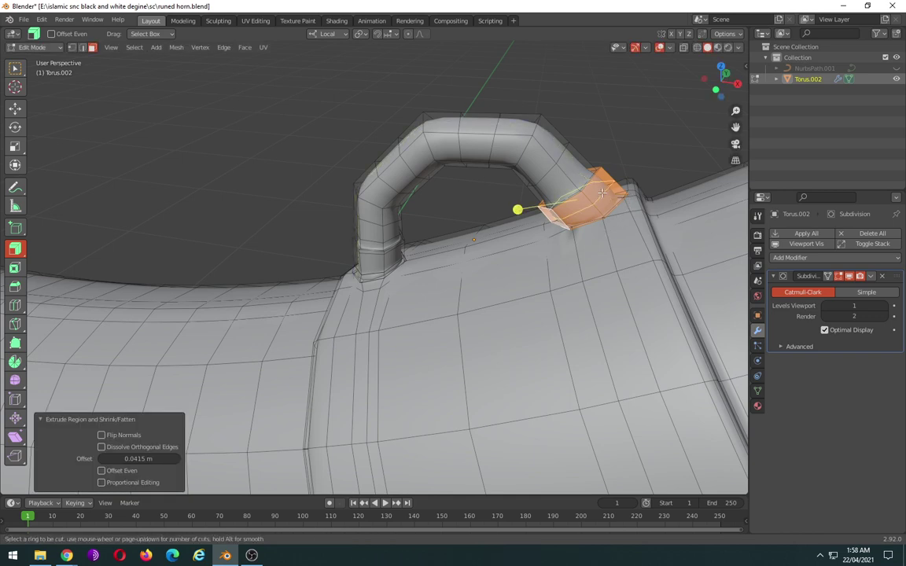
# - Tighten both edges of the collar with loops slid close to it (0.908), then exit Edit Mode
pyautogui.press('g')
pyautogui.press('g')
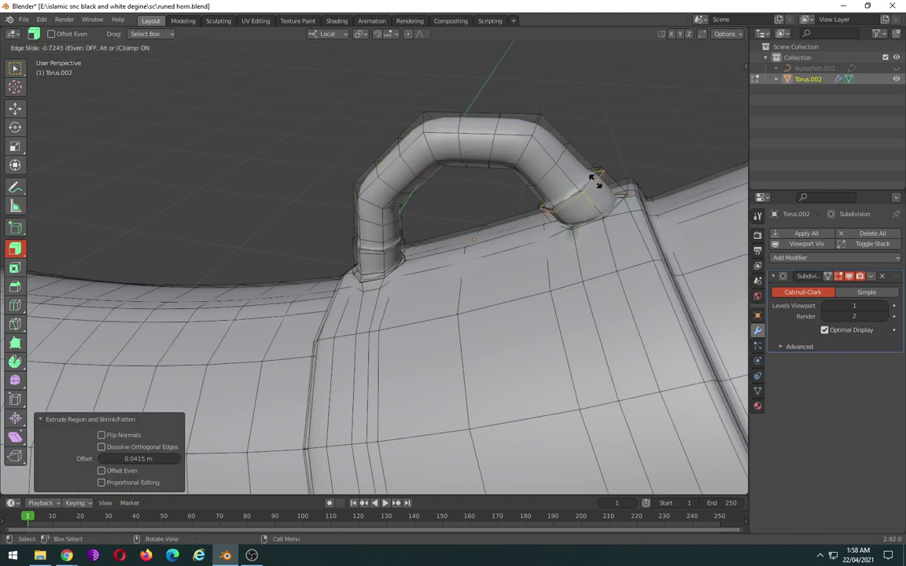
pyautogui.click(595, 183)
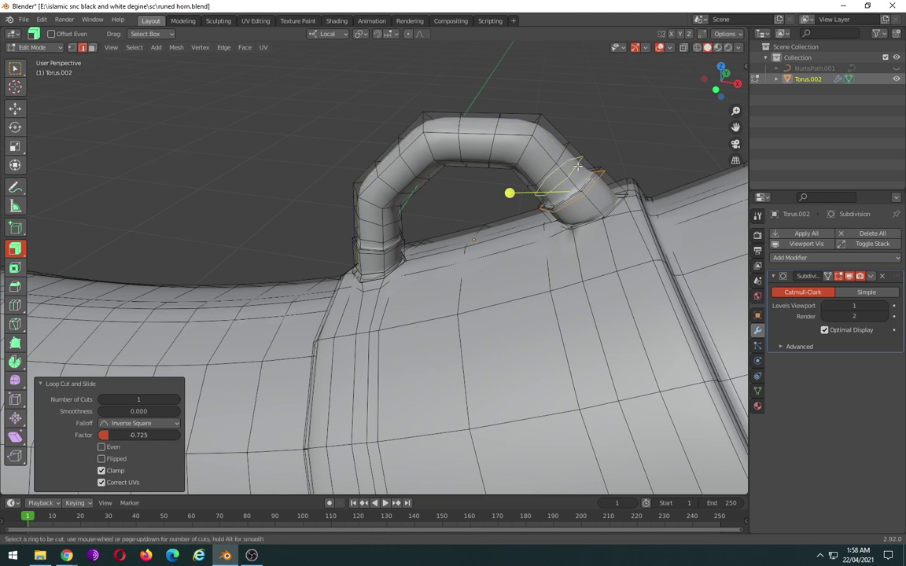
pyautogui.press('g')
pyautogui.press('g')
pyautogui.click(596, 175)
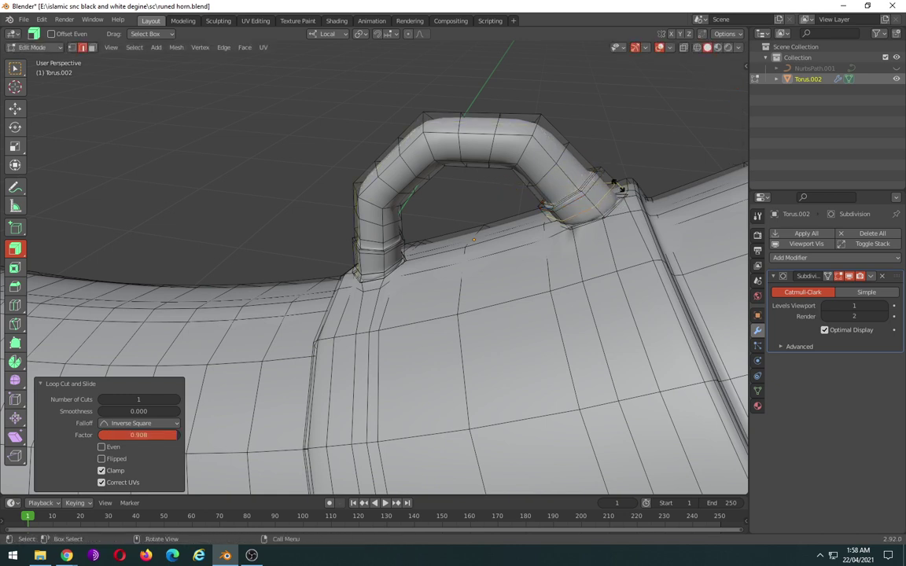
pyautogui.press('Tab')
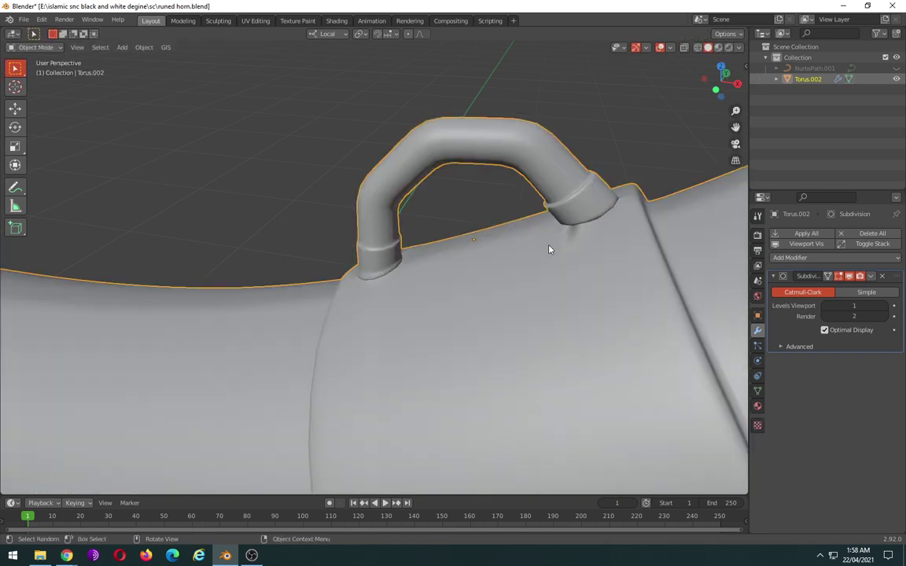
# - Zoom and orbit onto the loop handle and reopen Torus.002's mesh in Edit Mode
pyautogui.scroll(-5, 549, 249)
pyautogui.moveTo(546, 249)
pyautogui.mouseDown(button='middle')
pyautogui.moveTo(457, 255)
pyautogui.moveTo(670, 232)
pyautogui.moveTo(439, 269)
pyautogui.moveTo(457, 230)
pyautogui.moveTo(506, 294)
pyautogui.moveTo(484, 296)
pyautogui.moveTo(429, 267)
pyautogui.moveTo(502, 281)
pyautogui.moveTo(485, 279)
pyautogui.moveTo(451, 243)
pyautogui.mouseUp(button='middle')
pyautogui.scroll(-2, 435, 263)
pyautogui.scroll(-2, 435, 263)
pyautogui.scroll(-1, 437, 270)
pyautogui.scroll(3, 437, 270)
pyautogui.press('Tab')
pyautogui.scroll(1, 375, 233)
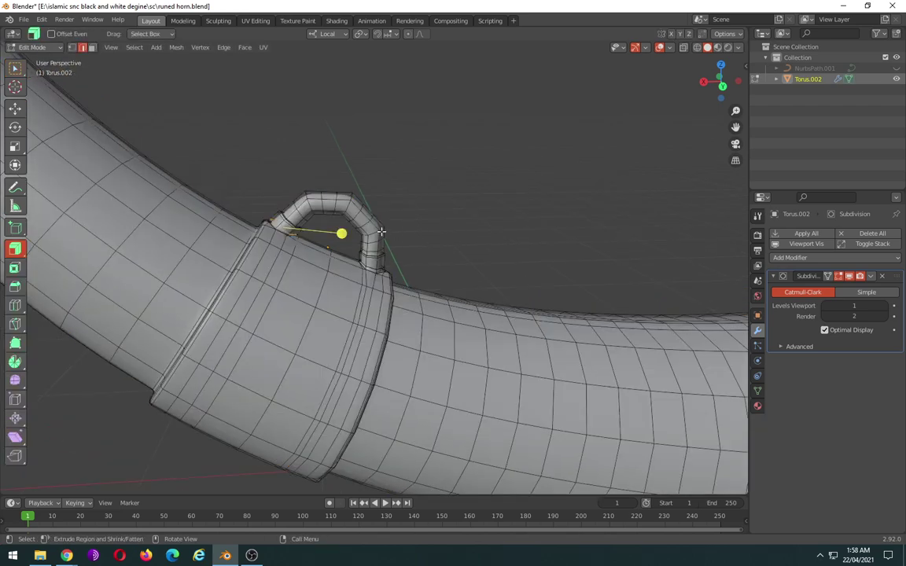
pyautogui.scroll(2, 366, 227)
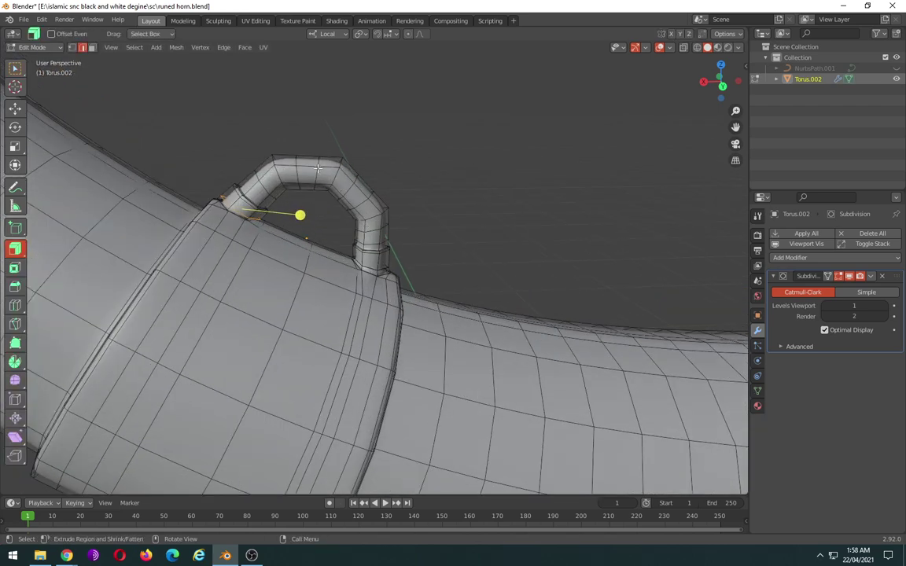
pyautogui.scroll(2, 318, 168)
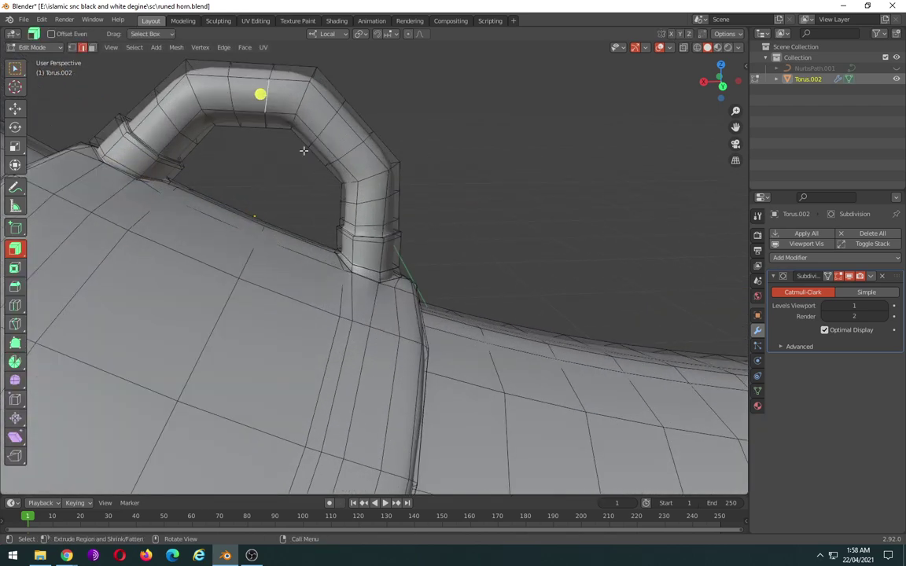
pyautogui.scroll(5, 304, 150)
pyautogui.scroll(-2, 378, 149)
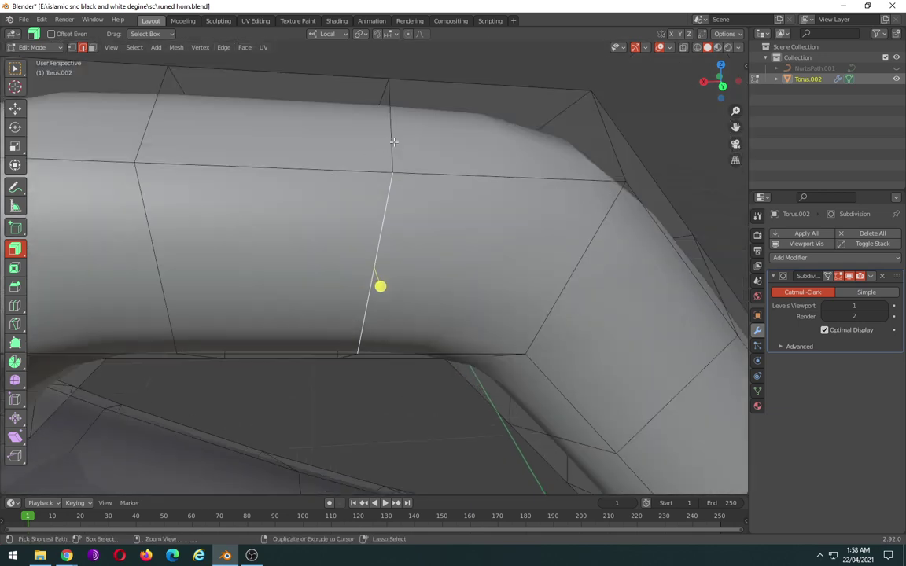
# - Bevel the edge loop across the top of the handle into a narrow strip
pyautogui.keyDown('ctrl'); pyautogui.click(389, 188); pyautogui.keyUp('ctrl')
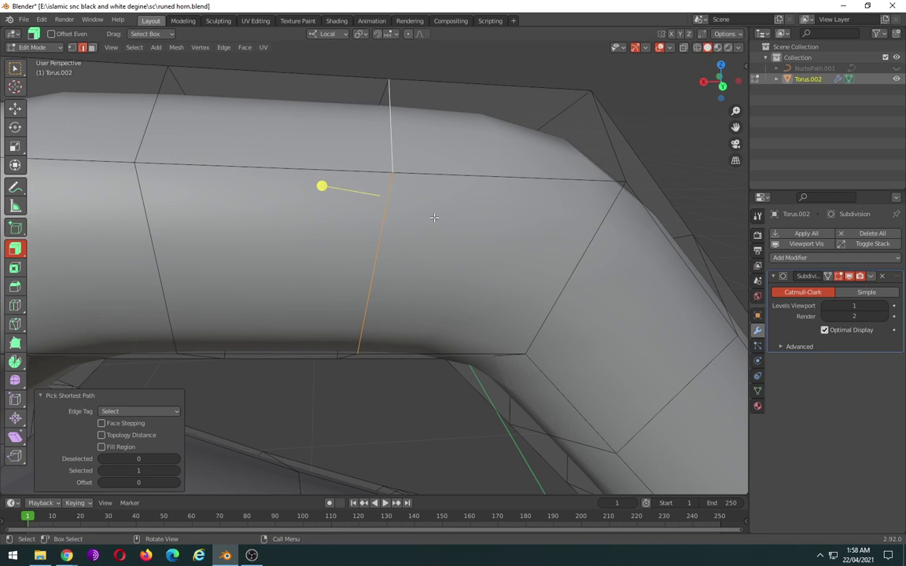
pyautogui.hotkey('ctrl', 'b')
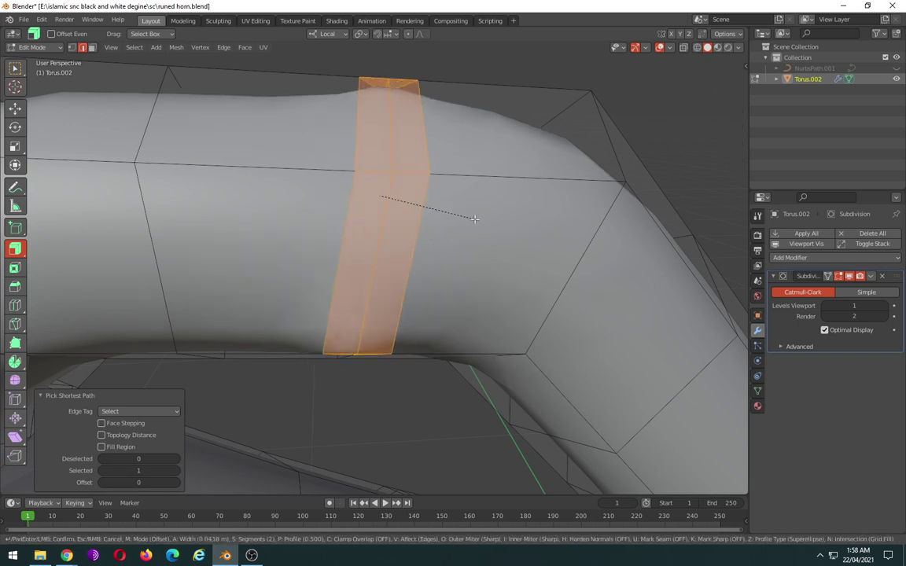
pyautogui.click(461, 215)
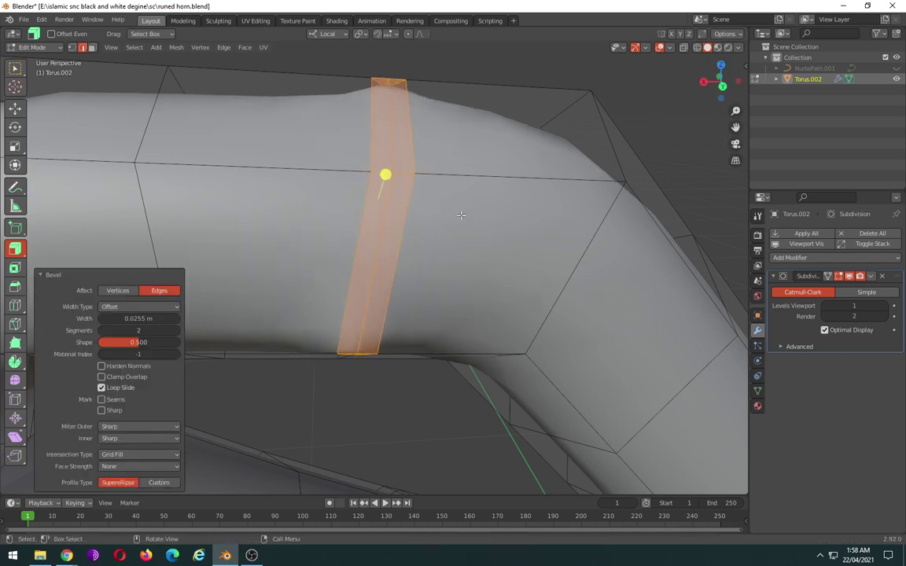
pyautogui.moveTo(384, 176); pyautogui.dragTo(384, 182, button='middle')
pyautogui.click(395, 88)
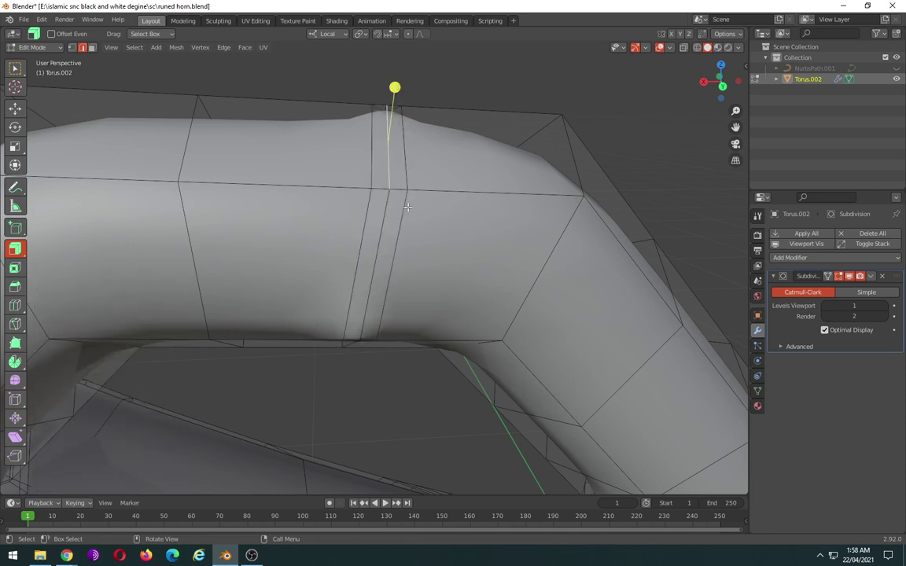
# - Shrink the strip's middle loop to 0.717 and bevel it, then check the groove in Object Mode
pyautogui.click(381, 228)
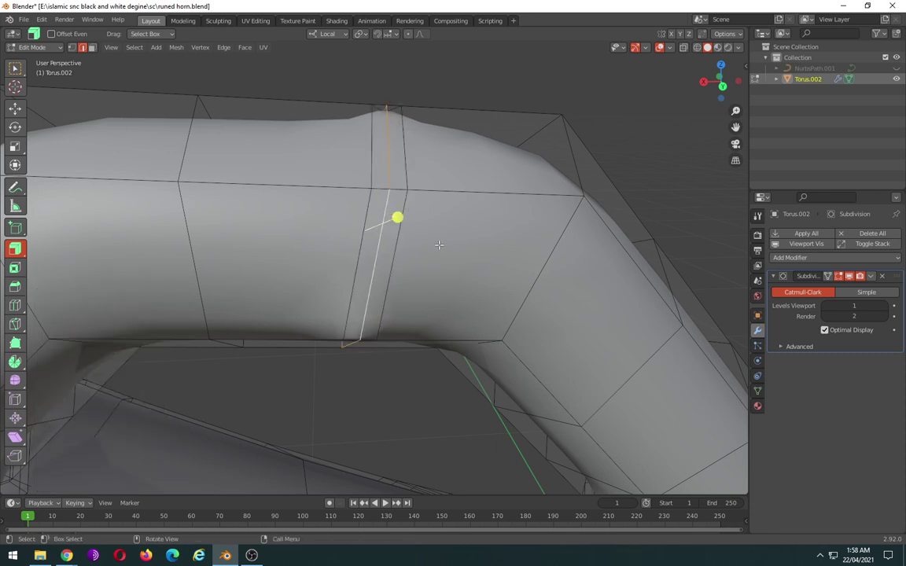
pyautogui.press('s')
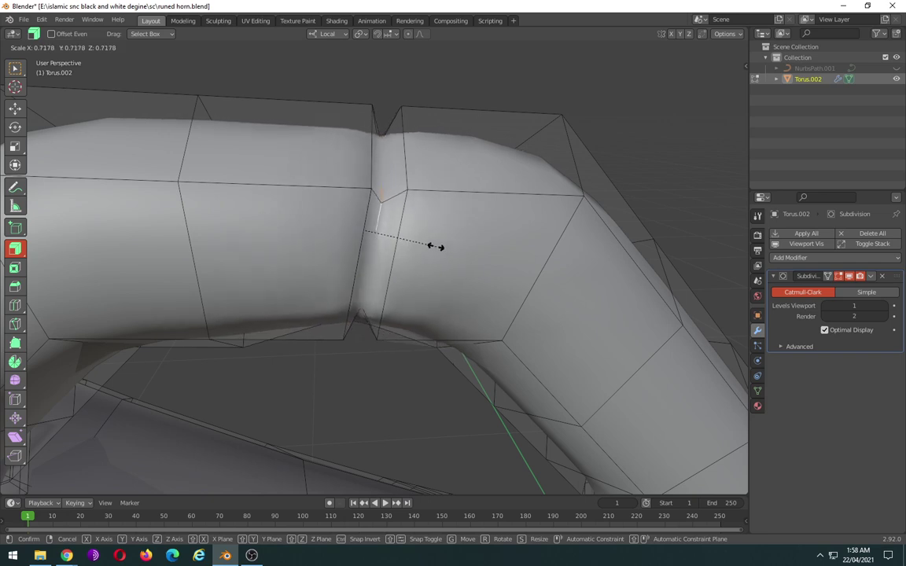
pyautogui.click(435, 247)
pyautogui.hotkey('ctrl', 'b')
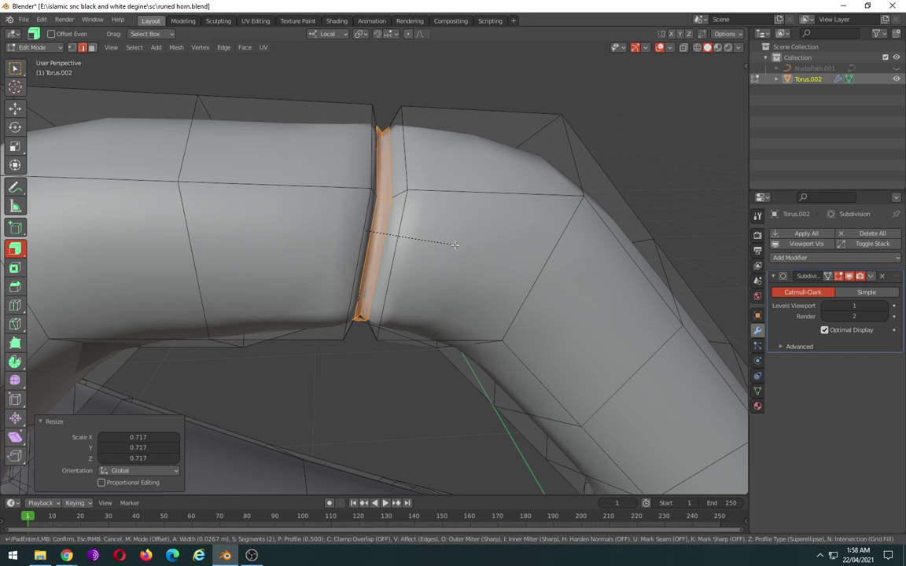
pyautogui.scroll(1, 453, 245)
pyautogui.click(454, 245)
pyautogui.press('Tab')
pyautogui.moveTo(456, 248)
pyautogui.mouseDown(button='middle')
pyautogui.moveTo(531, 255)
pyautogui.moveTo(466, 291)
pyautogui.mouseUp(button='middle')
pyautogui.scroll(-2, 464, 249)
pyautogui.press('Tab')
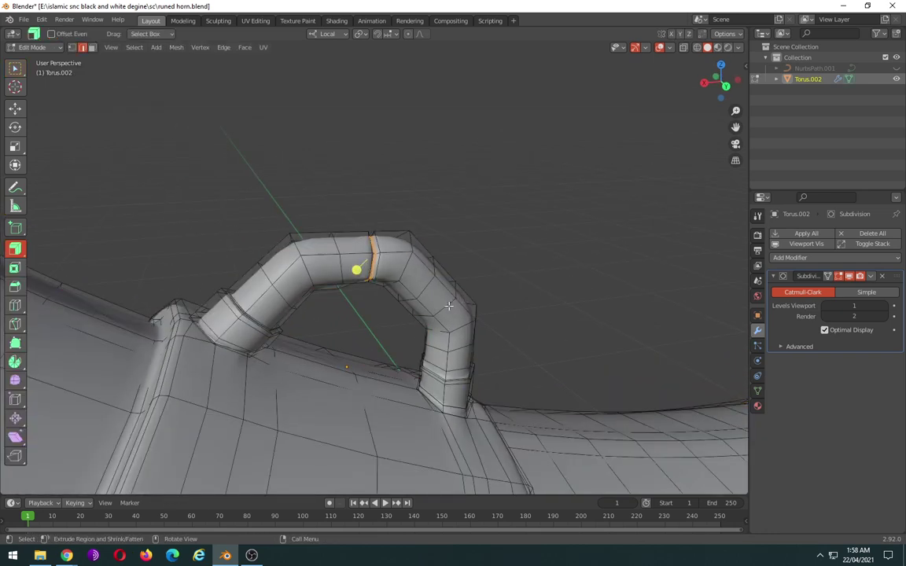
# - Shrink an edge loop on the handle's right arm to 0.870 for a second groove, then view it smoothed
pyautogui.keyDown('alt'); pyautogui.click(448, 307); pyautogui.keyUp('alt')
pyautogui.keyDown('alt'); pyautogui.click(456, 294); pyautogui.keyUp('alt')
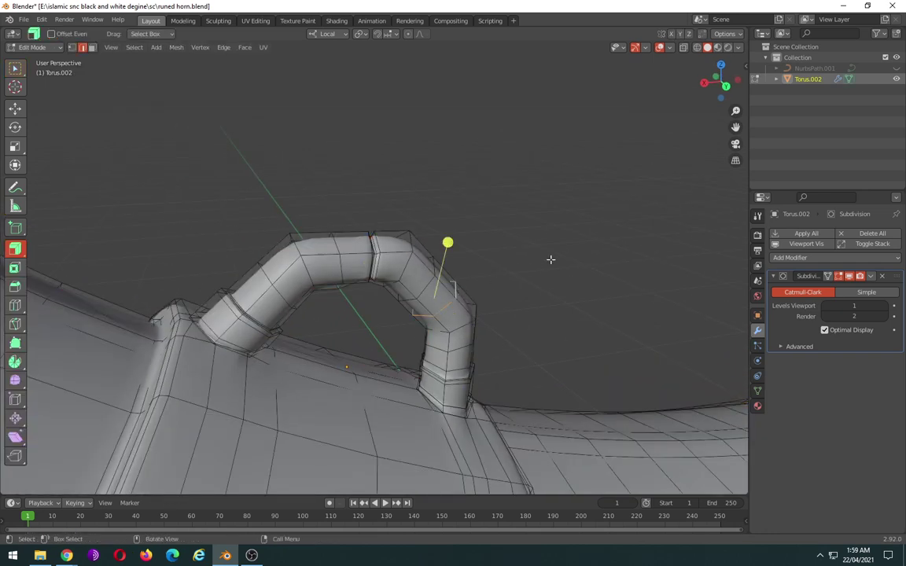
pyautogui.scroll(2, 551, 259)
pyautogui.hotkey('ctrl', 'b')
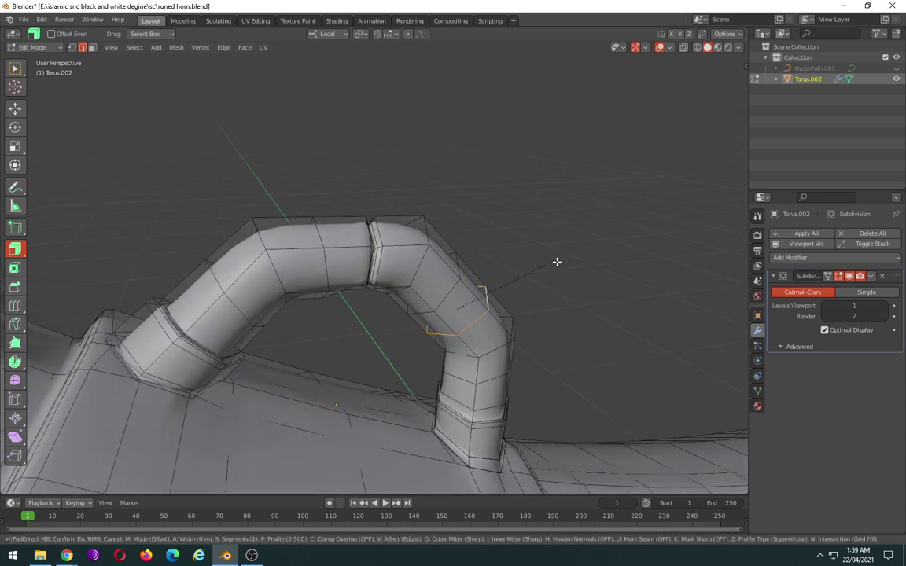
pyautogui.click(493, 316)
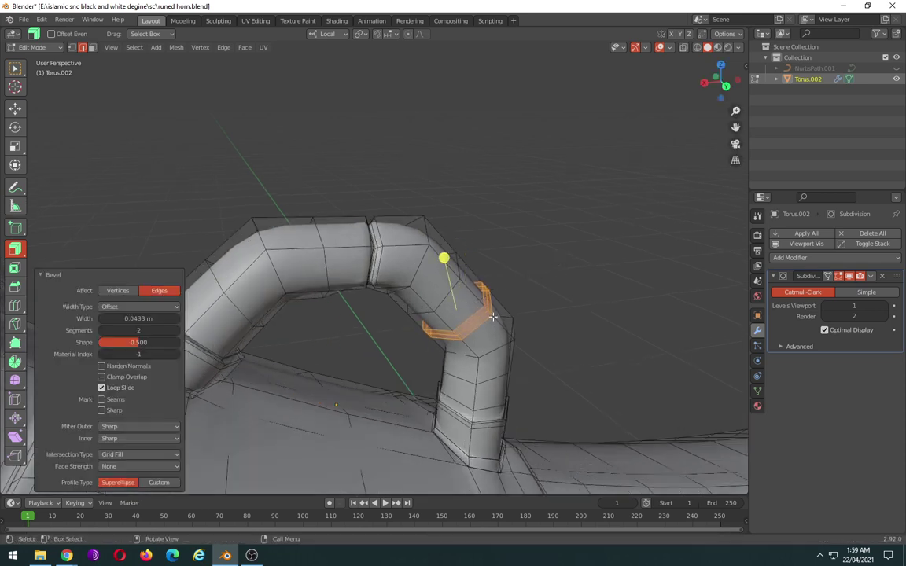
pyautogui.hotkey('ctrl', 'z')
pyautogui.hotkey('ctrl', 'z')
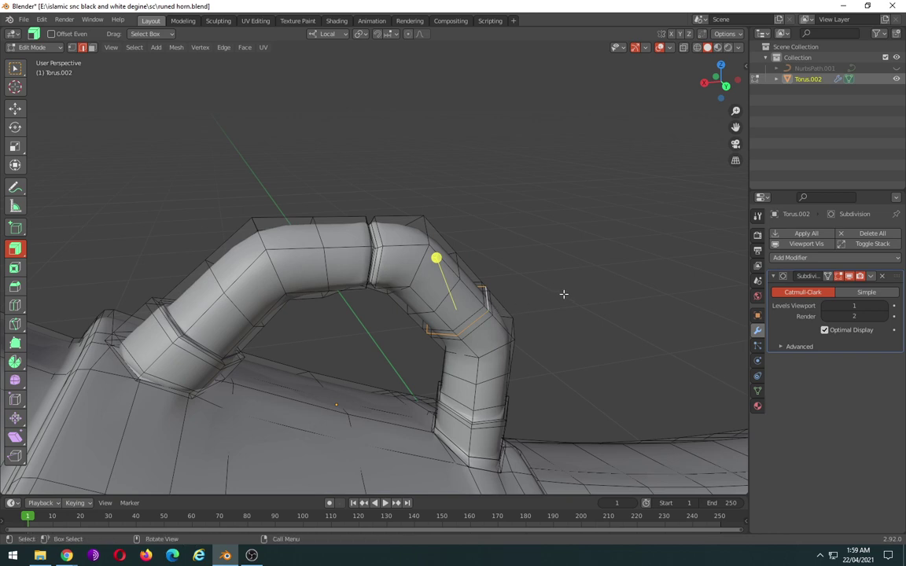
pyautogui.press('s')
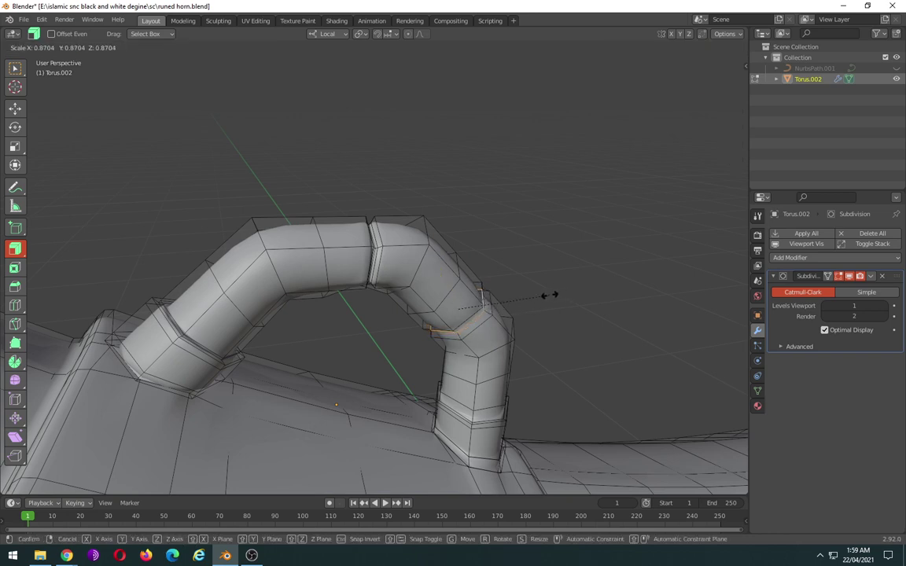
pyautogui.click(551, 296)
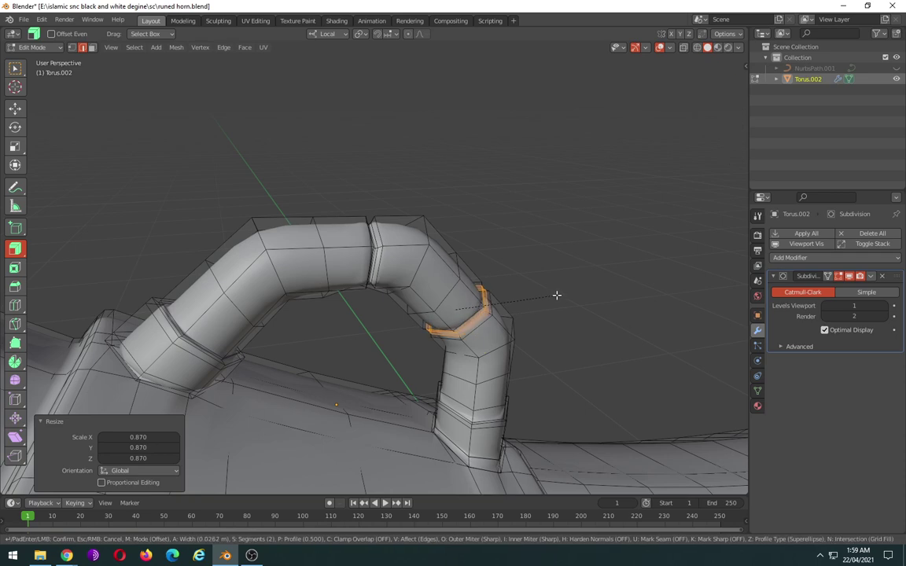
pyautogui.click(557, 295)
pyautogui.press('Tab')
pyautogui.scroll(-2, 553, 296)
# - Save the horn file as runed horn.blend
pyautogui.scroll(-3, 553, 295)
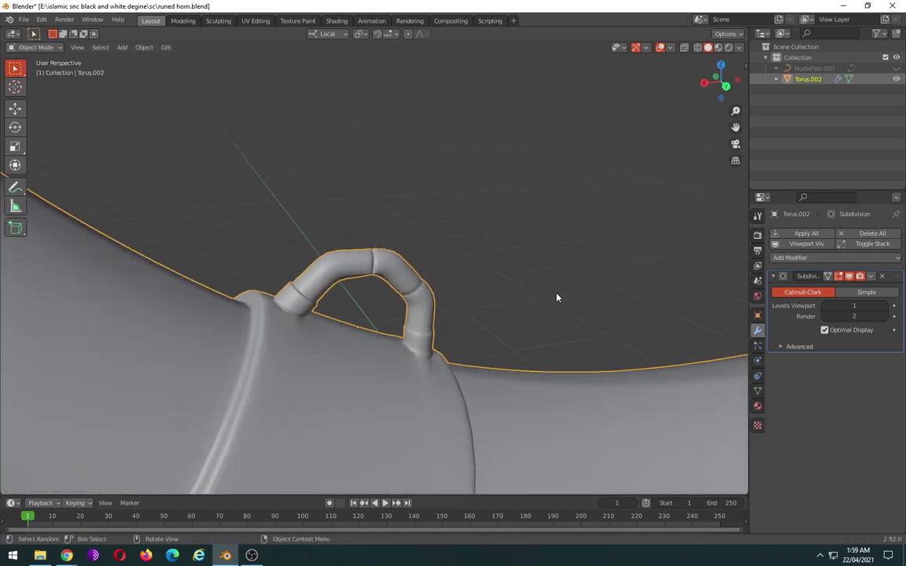
pyautogui.moveTo(554, 296)
pyautogui.mouseDown(button='middle')
pyautogui.moveTo(271, 280)
pyautogui.moveTo(234, 267)
pyautogui.moveTo(323, 270)
pyautogui.moveTo(312, 308)
pyautogui.moveTo(395, 257)
pyautogui.moveTo(504, 214)
pyautogui.moveTo(449, 181)
pyautogui.moveTo(488, 223)
pyautogui.moveTo(437, 225)
pyautogui.moveTo(449, 231)
pyautogui.mouseUp(button='middle')
pyautogui.hotkey('ctrl', 's')
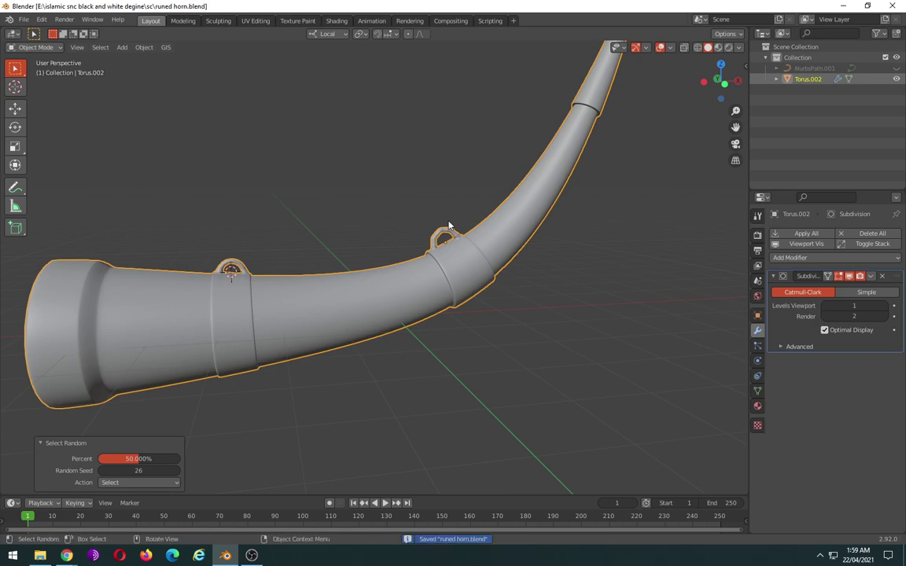
# - In Edit Mode, add an edge loop on the second handle's right leg, sliding toward -0.9002
pyautogui.moveTo(311, 247)
pyautogui.mouseDown(button='middle')
pyautogui.moveTo(520, 257)
pyautogui.moveTo(466, 258)
pyautogui.mouseUp(button='middle')
pyautogui.scroll(1, 408, 269)
pyautogui.scroll(2, 415, 289)
pyautogui.scroll(2, 415, 293)
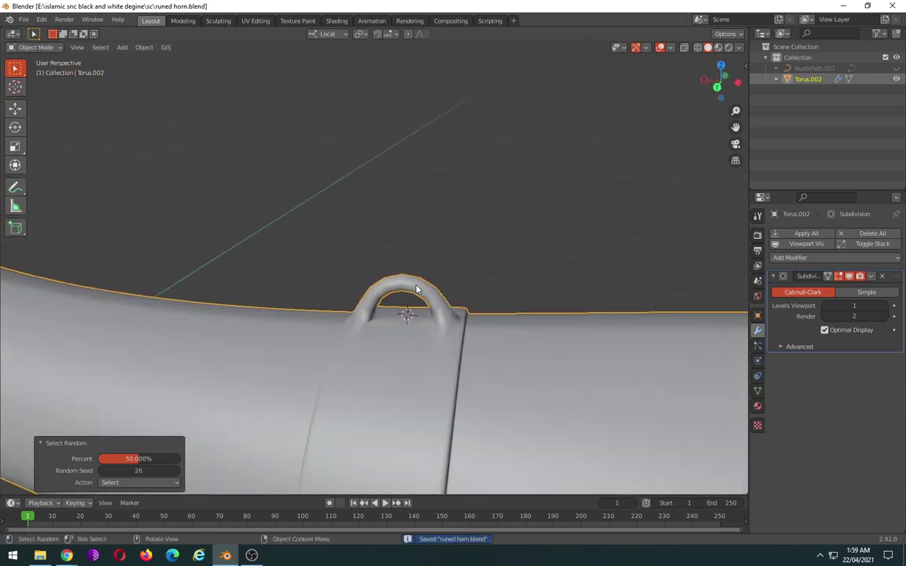
pyautogui.scroll(1, 417, 289)
pyautogui.press('Tab')
pyautogui.moveTo(457, 295); pyautogui.dragTo(430, 280, button='middle')
pyautogui.hotkey('ctrl', 'r')
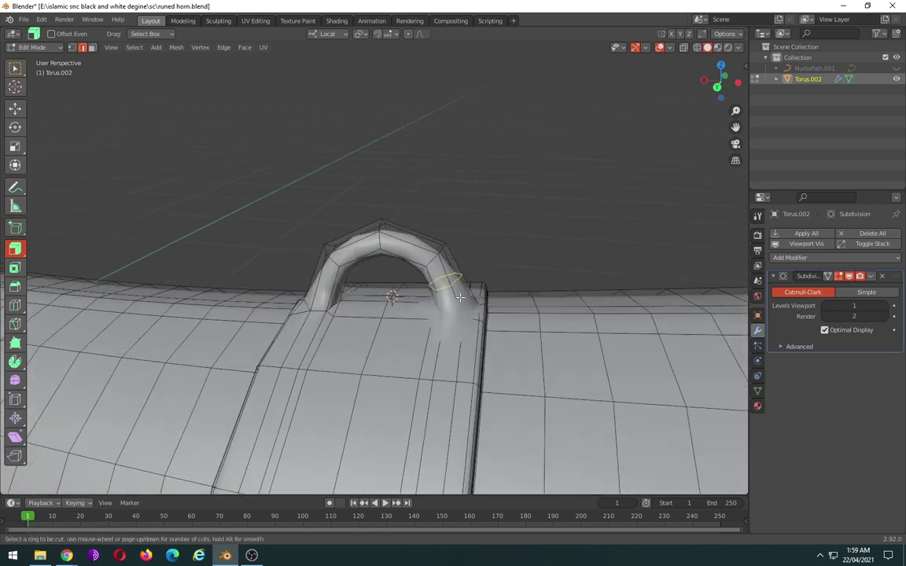
pyautogui.click(464, 308)
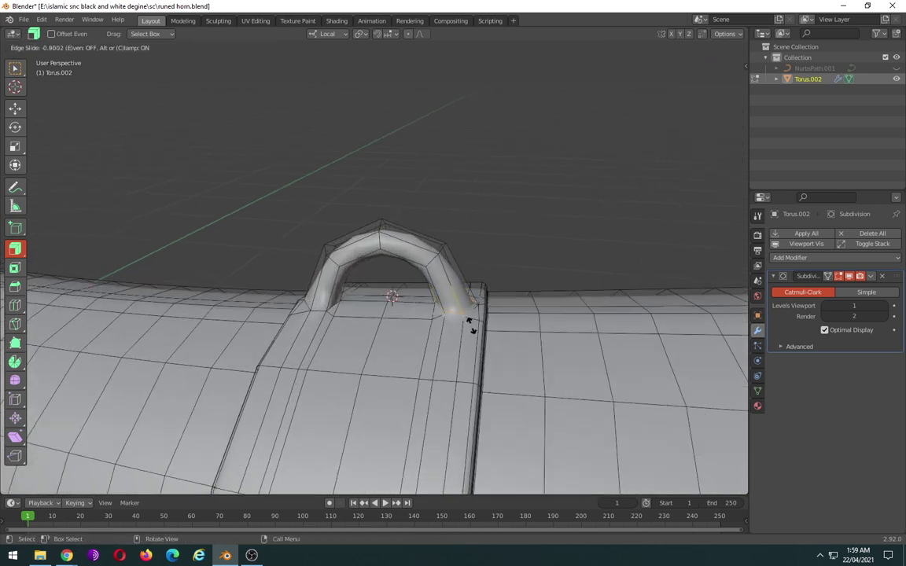
# - Slide the right-leg loop cut close to the handle's right foot
pyautogui.click(468, 322)
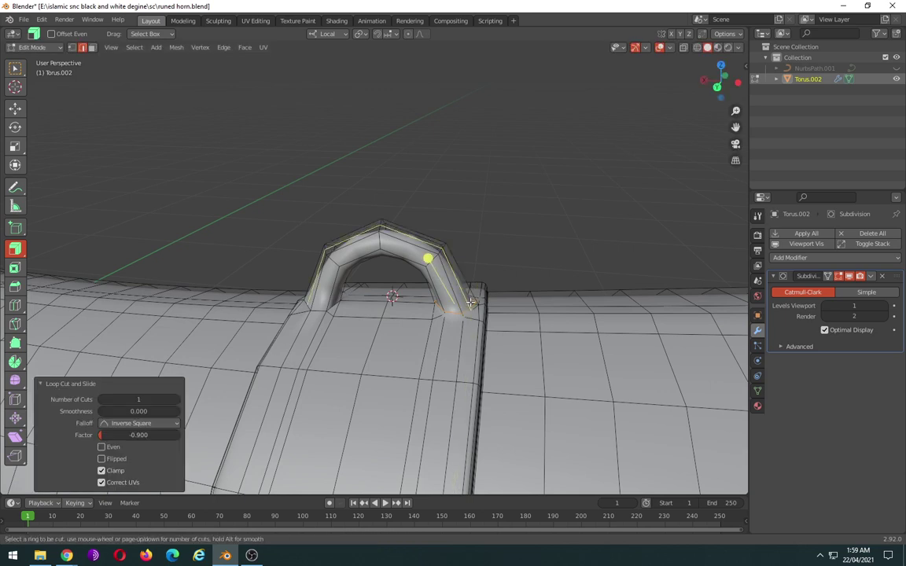
pyautogui.click(472, 309)
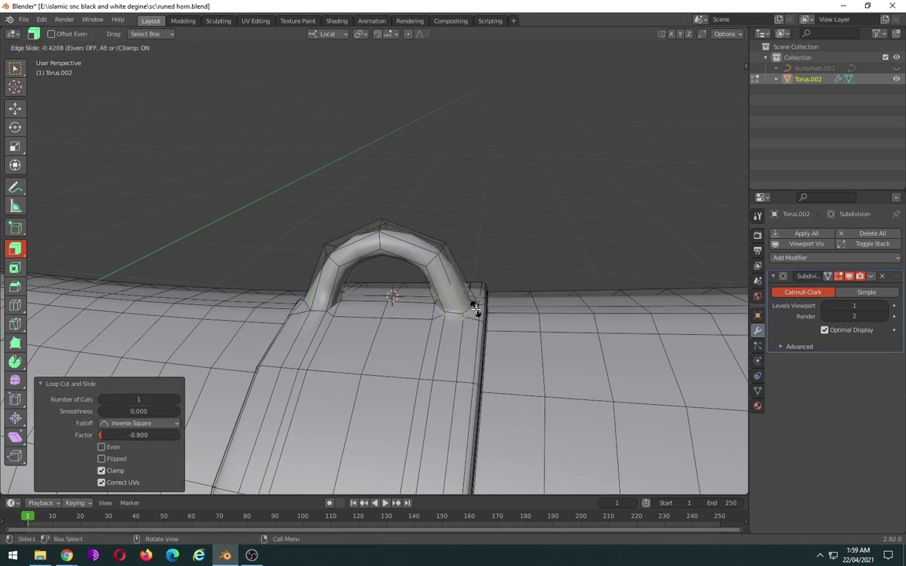
pyautogui.click(475, 309)
# - Add a loop cut on the left leg at factor 0.306, then switch to face select
pyautogui.click(326, 288)
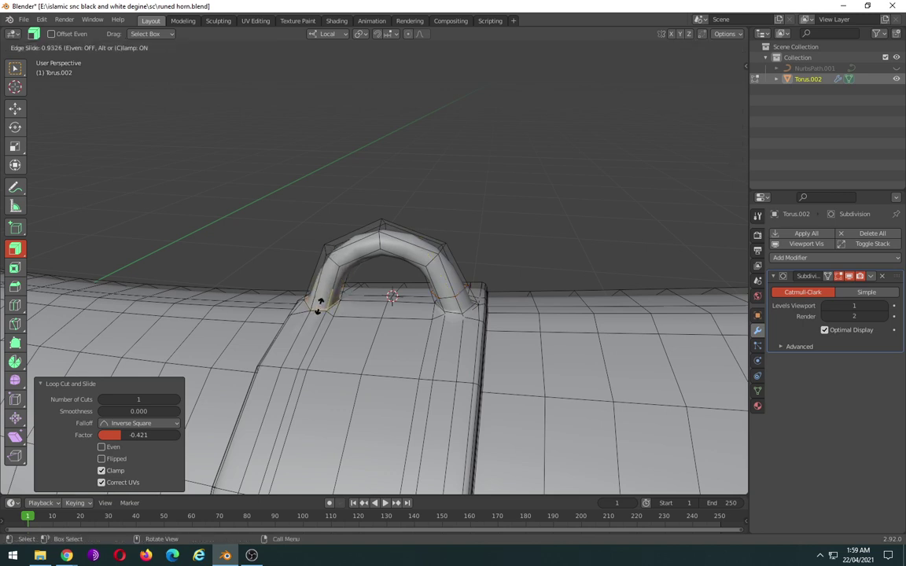
pyautogui.click(319, 306)
pyautogui.click(339, 287)
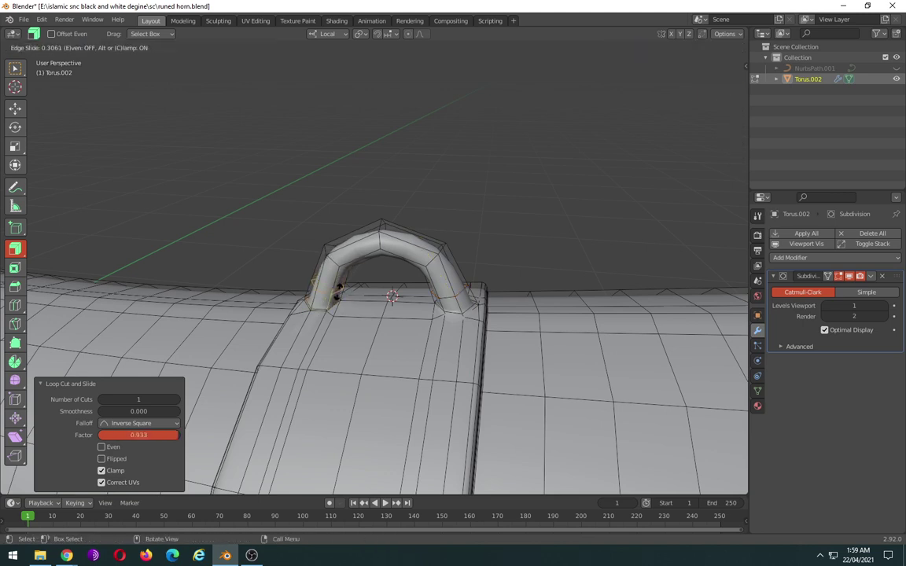
pyautogui.click(339, 291)
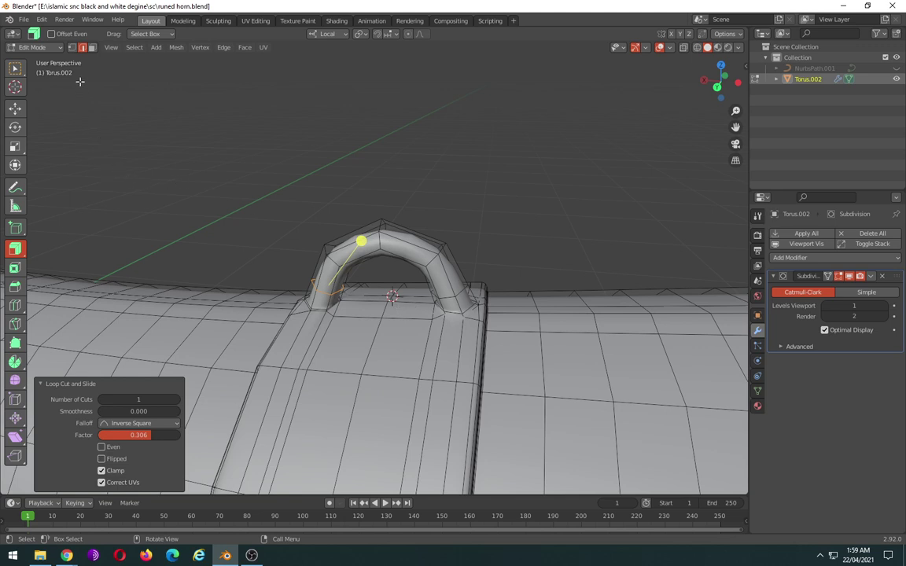
pyautogui.click(93, 48)
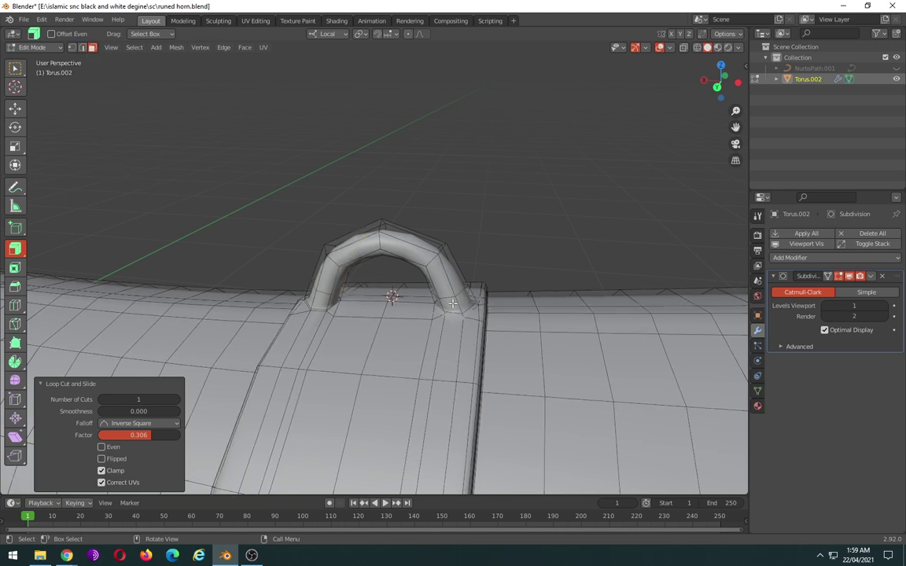
pyautogui.click(431, 324)
# - Select the face ring at the handle's left foot and extrude it outward 0.0471 m along normals
pyautogui.press('l')
pyautogui.hotkey('alt', 'a')
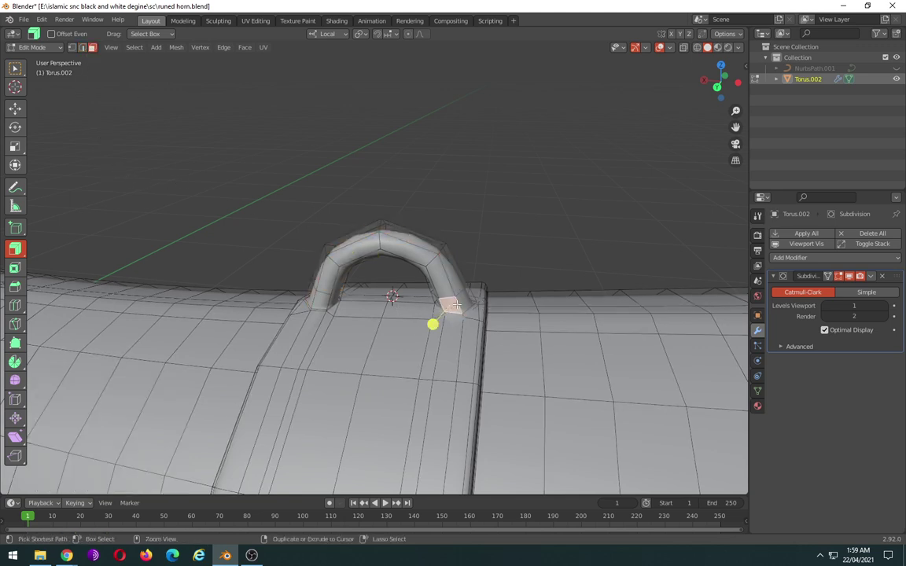
pyautogui.keyDown('ctrl'); pyautogui.click(464, 302); pyautogui.keyUp('ctrl')
pyautogui.keyDown('ctrl'); pyautogui.keyDown('shift'); pyautogui.click(440, 305); pyautogui.keyUp('shift'); pyautogui.keyUp('ctrl')
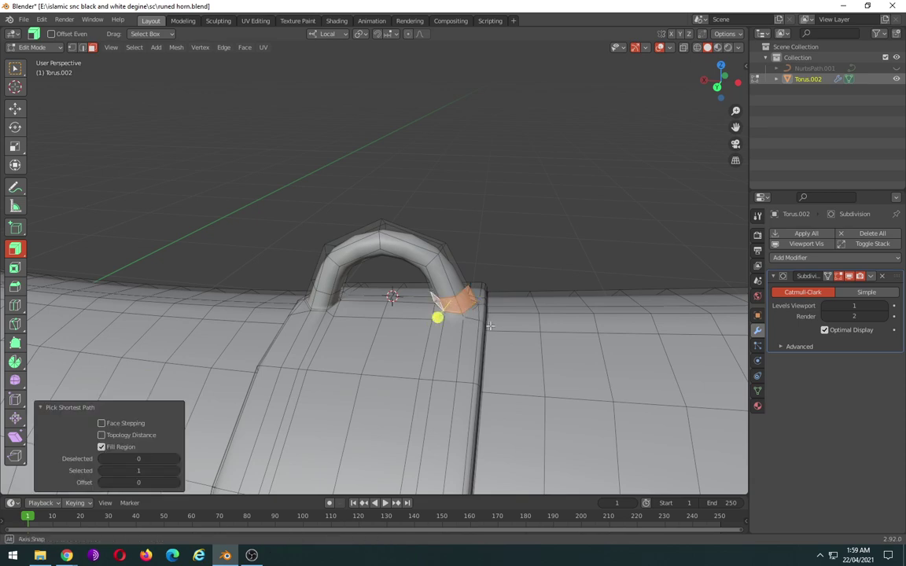
pyautogui.moveTo(440, 306)
pyautogui.mouseDown(button='middle')
pyautogui.moveTo(650, 313)
pyautogui.moveTo(304, 354)
pyautogui.moveTo(293, 340)
pyautogui.moveTo(423, 359)
pyautogui.mouseUp(button='middle')
pyautogui.keyDown('ctrl'); pyautogui.click(262, 347); pyautogui.keyUp('ctrl')
pyautogui.keyDown('ctrl'); pyautogui.click(283, 324); pyautogui.keyUp('ctrl')
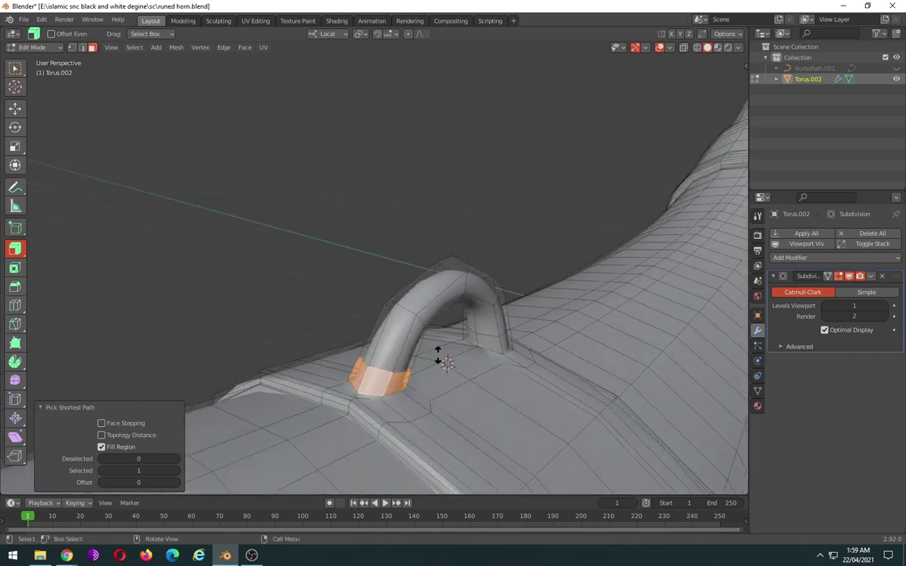
pyautogui.hotkey('alt', 's')
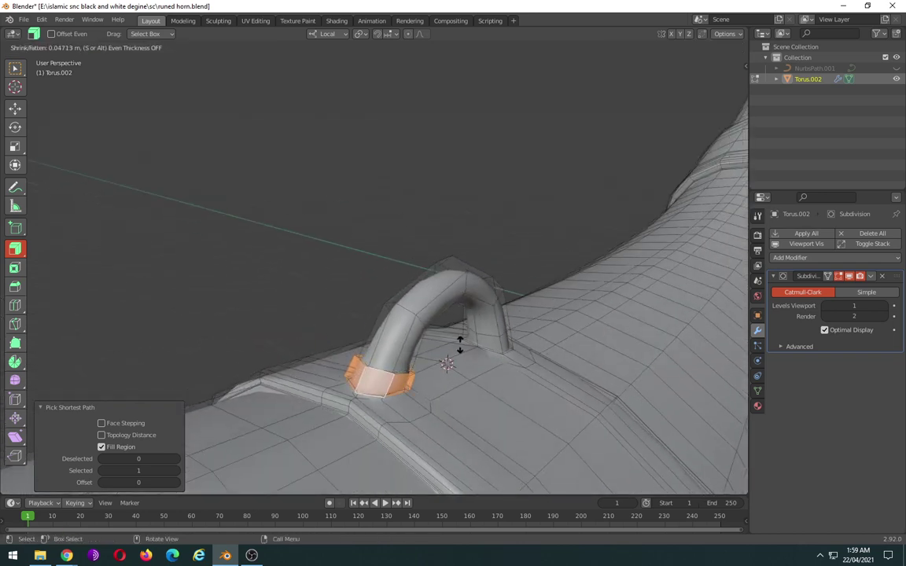
pyautogui.click(460, 344)
# - Select the right foot's face ring and raise it into a 0.0328 m collar
pyautogui.click(491, 345)
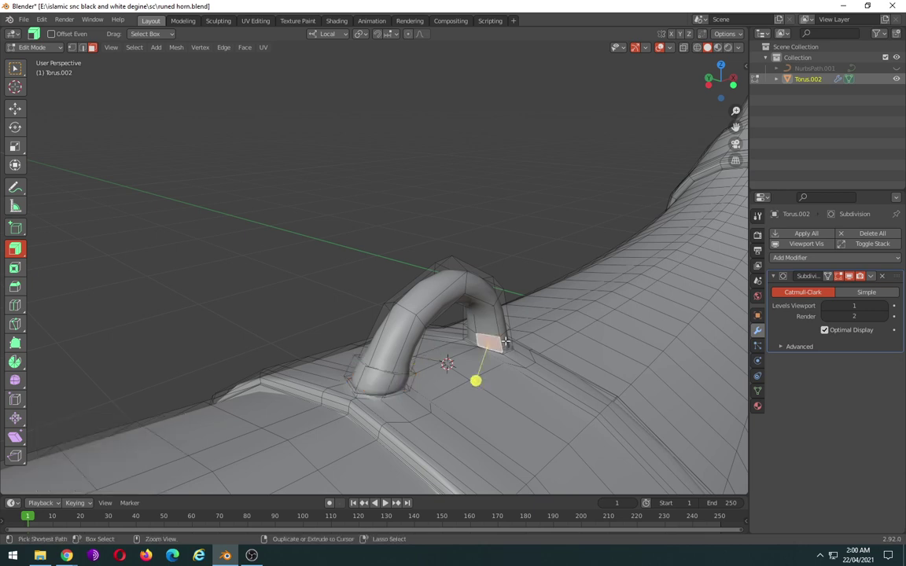
pyautogui.keyDown('ctrl'); pyautogui.click(472, 340); pyautogui.keyUp('ctrl')
pyautogui.moveTo(478, 343); pyautogui.dragTo(407, 342, button='middle')
pyautogui.click(425, 383)
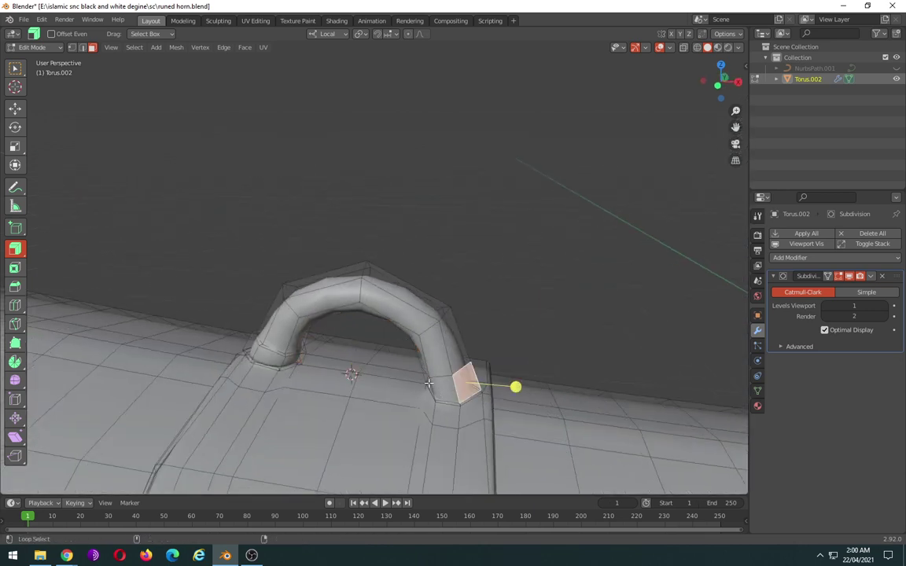
pyautogui.keyDown('alt'); pyautogui.click(428, 383); pyautogui.keyUp('alt')
pyautogui.moveTo(428, 383); pyautogui.dragTo(375, 342, button='middle')
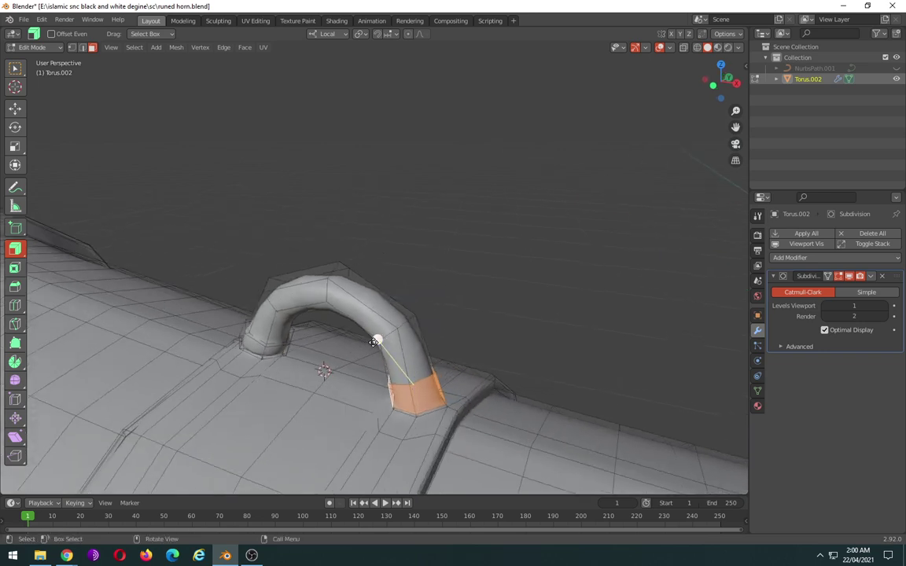
pyautogui.moveTo(377, 340); pyautogui.dragTo(370, 346)
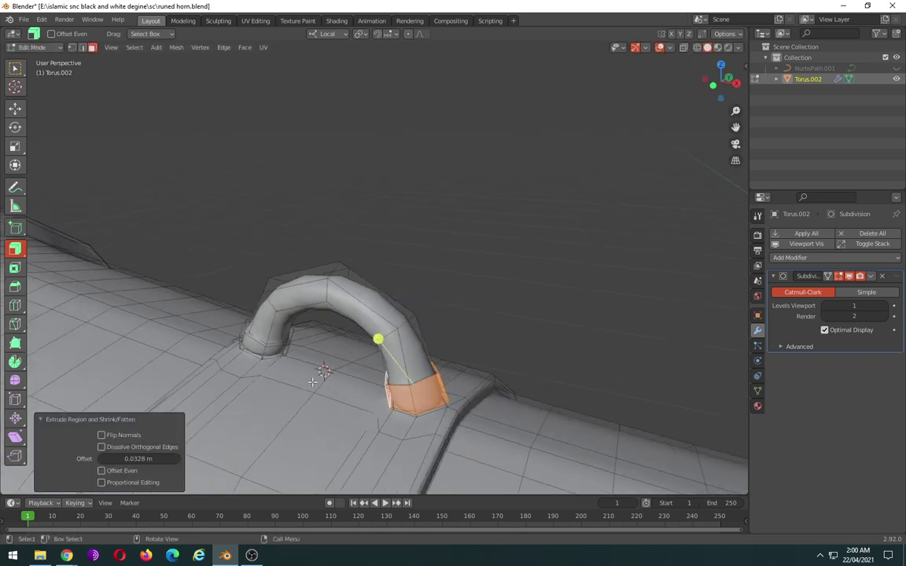
# - Add edge loops near the bases of both handle legs, sliding each into place
pyautogui.hotkey('ctrl', 'r')
pyautogui.click(405, 384)
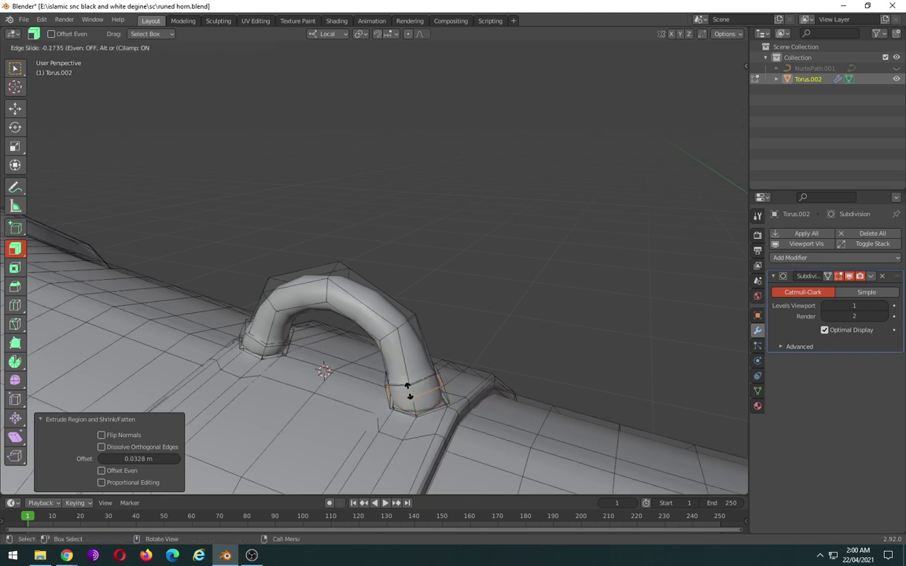
pyautogui.click(407, 384)
pyautogui.hotkey('ctrl', 'r')
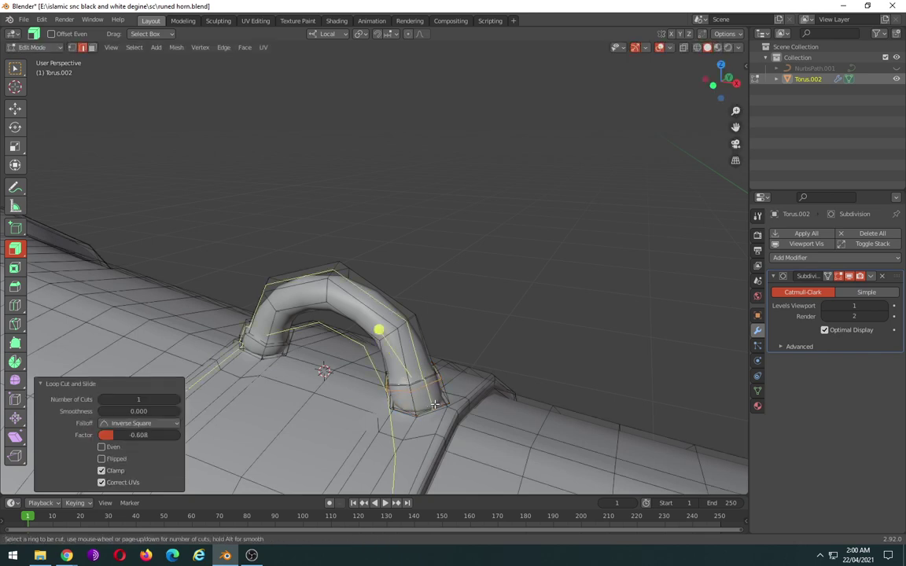
pyautogui.click(417, 398)
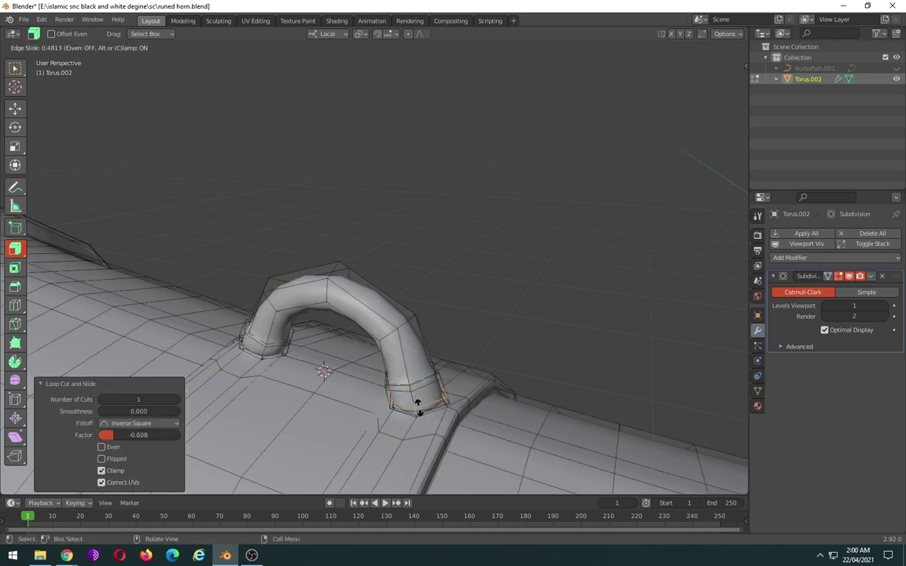
pyautogui.click(376, 367)
pyautogui.scroll(2, 293, 351)
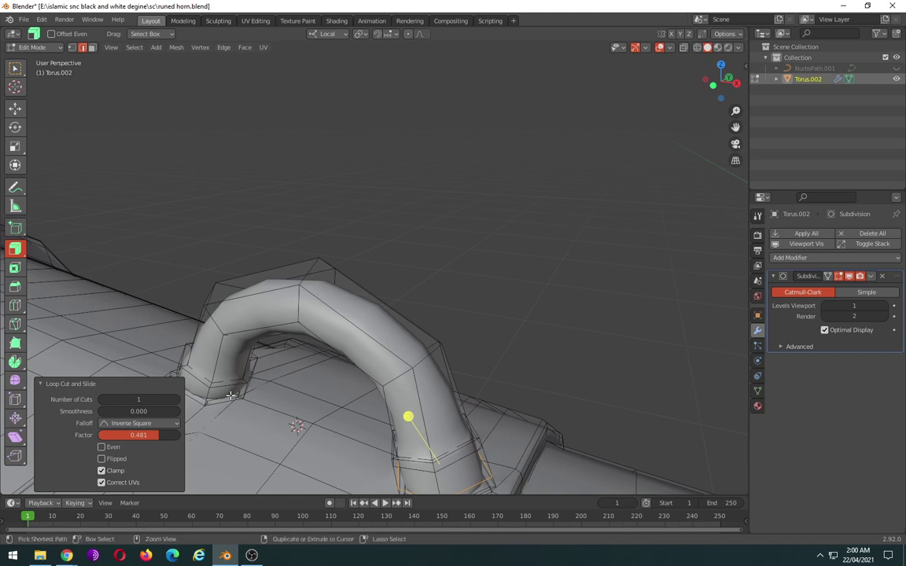
pyautogui.click(198, 333)
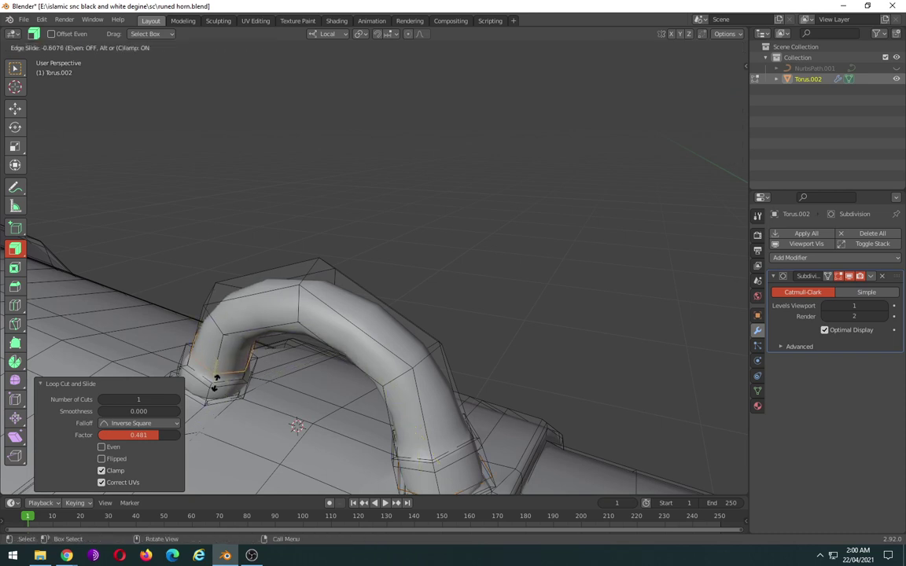
pyautogui.click(228, 332)
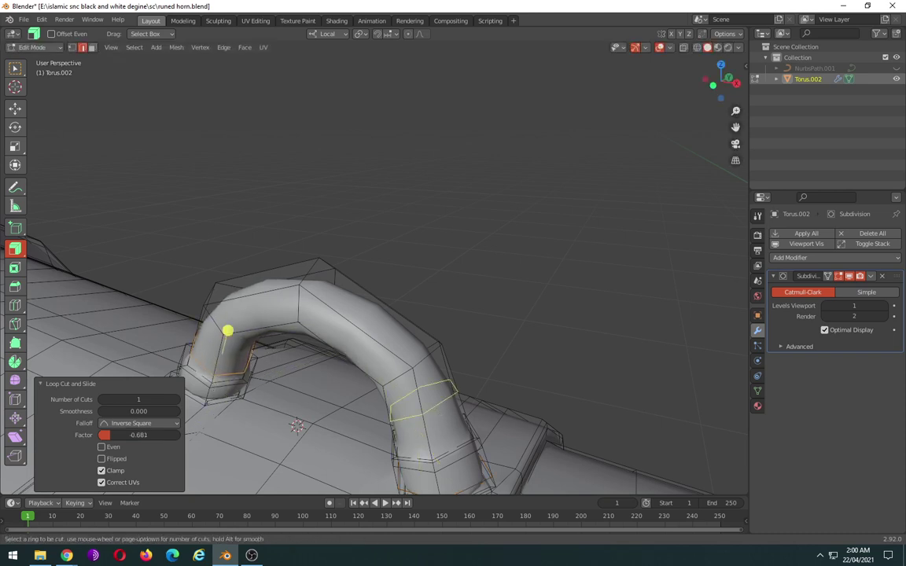
pyautogui.click(421, 399)
pyautogui.click(441, 434)
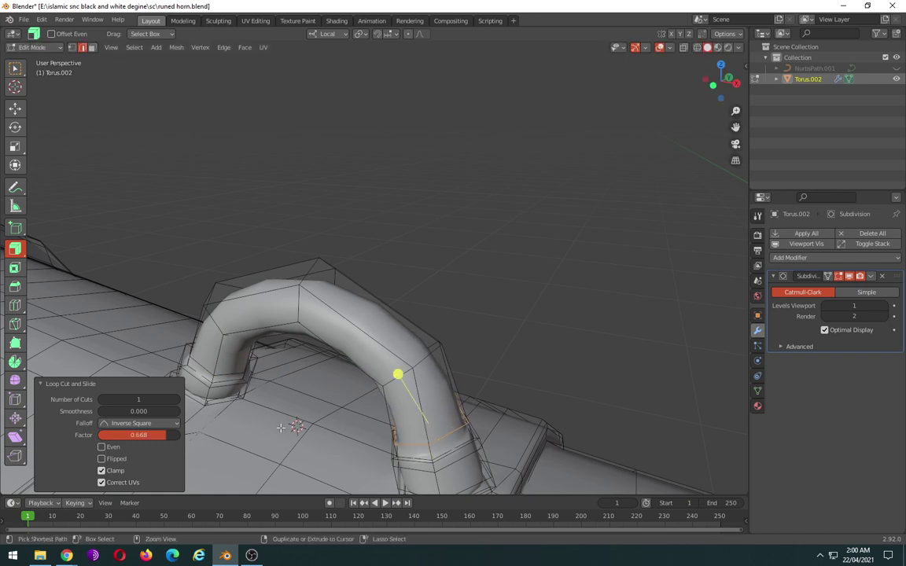
pyautogui.click(208, 388)
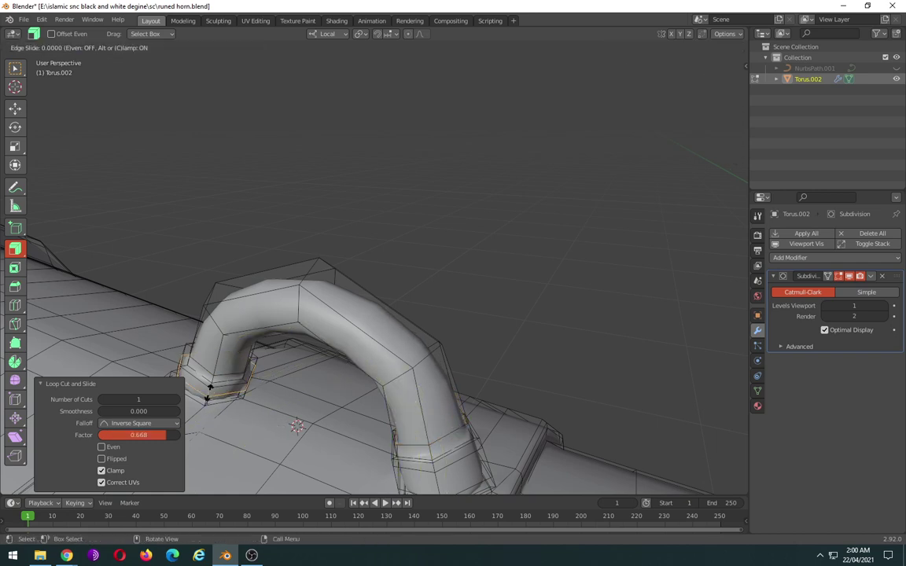
pyautogui.click(210, 362)
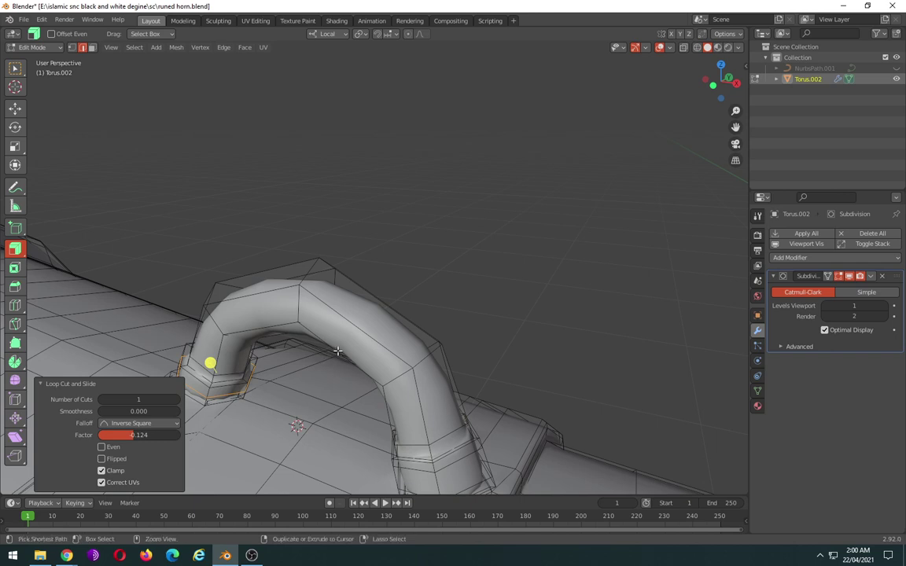
# - Cut three edge loops across the handle's arch and two more on the right leg
pyautogui.hotkey('ctrl', 'r')
pyautogui.scroll(2, 272, 311)
pyautogui.click(272, 310)
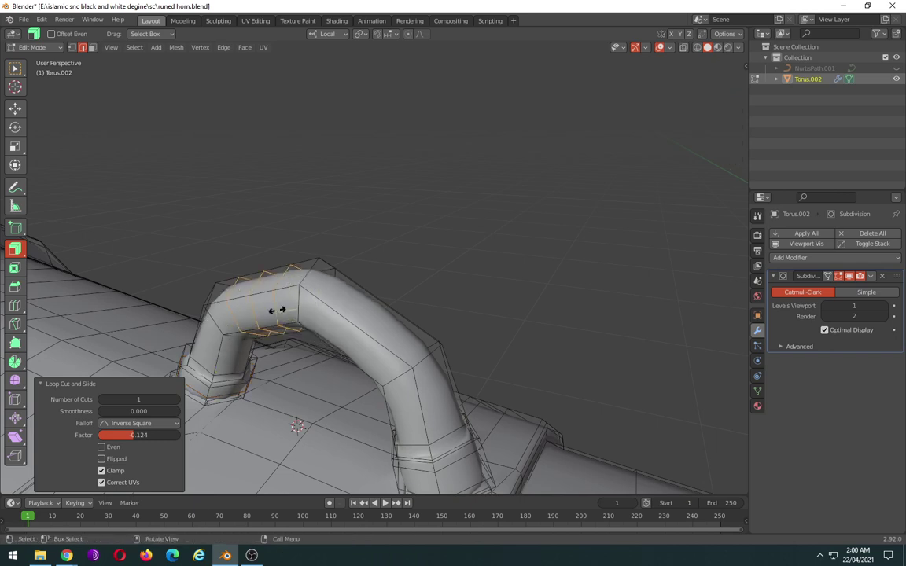
pyautogui.hotkey('ctrl', 'r')
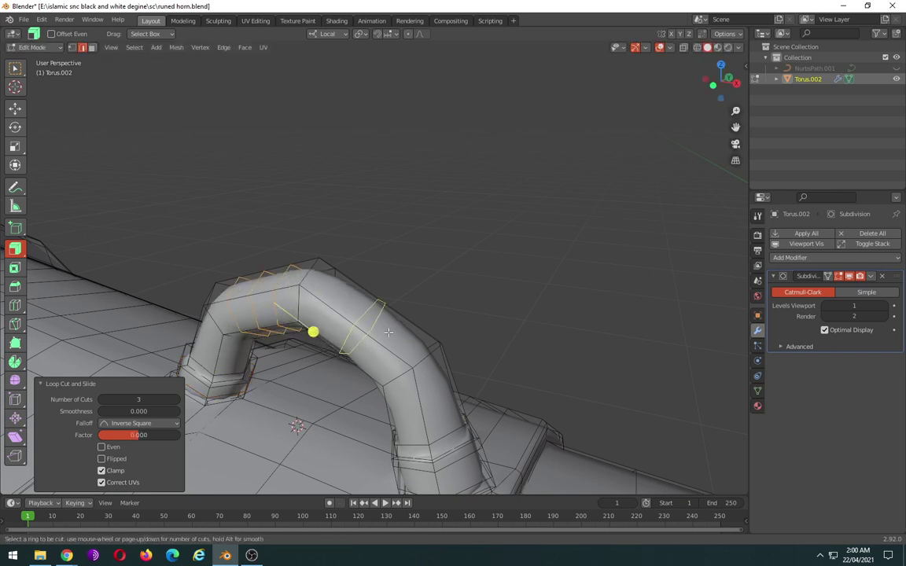
pyautogui.click(388, 333)
pyautogui.click(425, 370)
pyautogui.hotkey('ctrl', 'r')
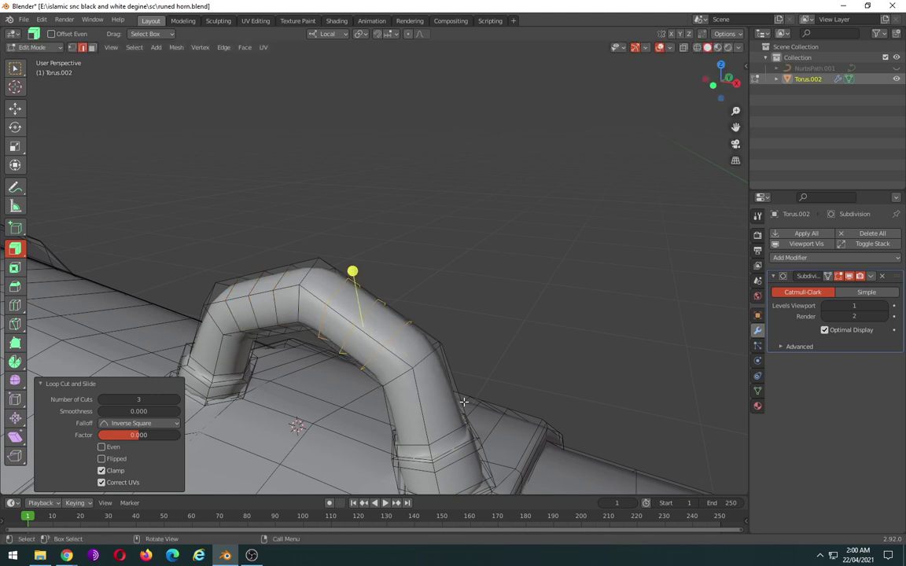
pyautogui.scroll(-1, 454, 406)
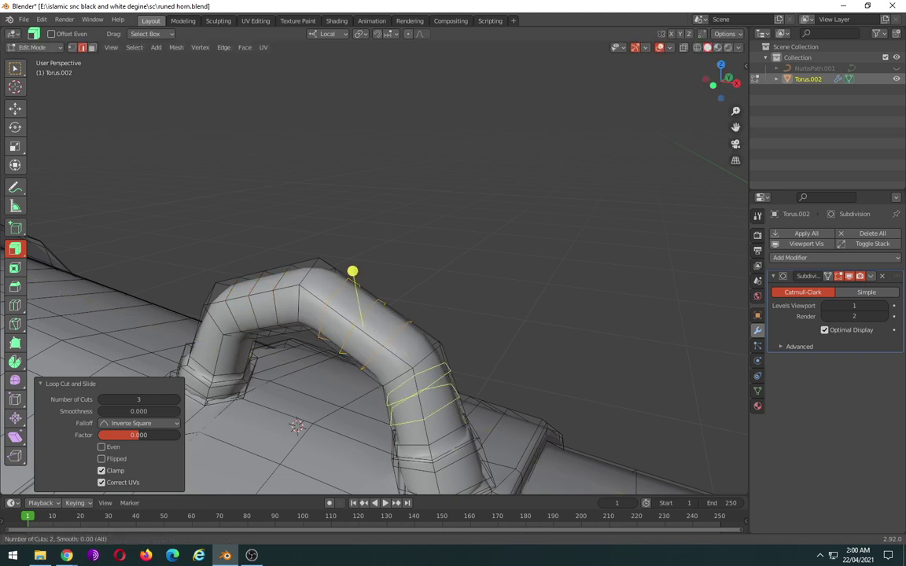
pyautogui.click(410, 367)
pyautogui.click(410, 368)
# - Shrink the right-leg edge loop and bevel it into a narrow band
pyautogui.hotkey('ctrl', 'z')
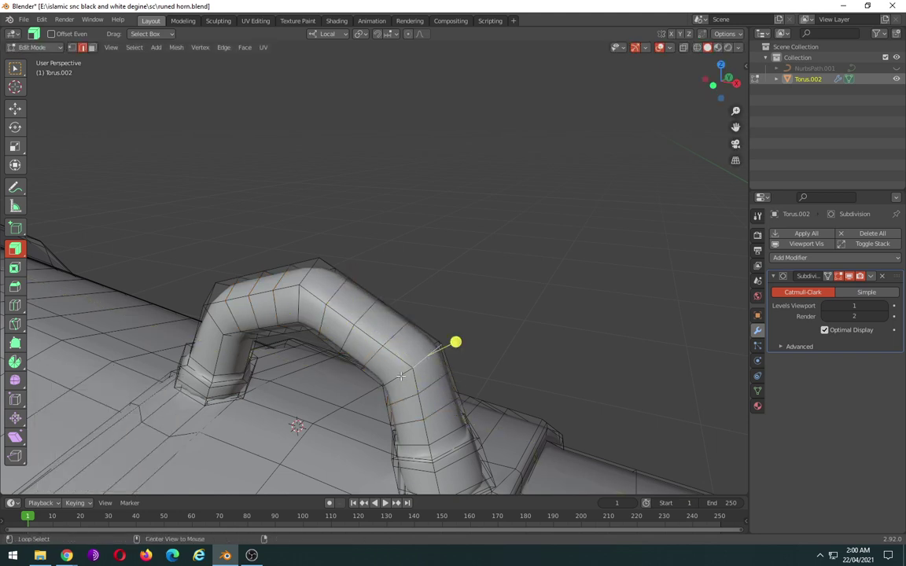
pyautogui.hotkey('ctrl', 'shift', 'z')
pyautogui.hotkey('ctrl', 'b')
pyautogui.click(512, 383)
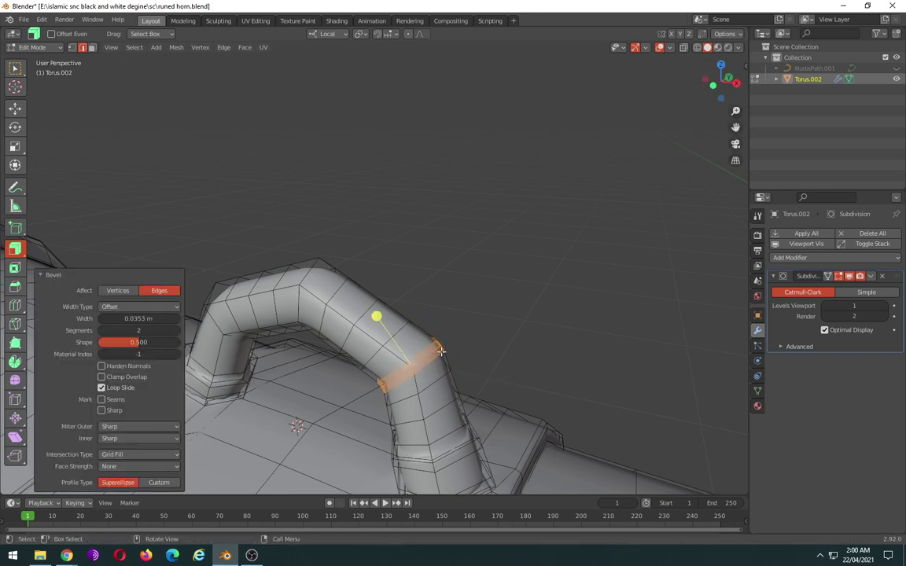
pyautogui.hotkey('ctrl', 'z')
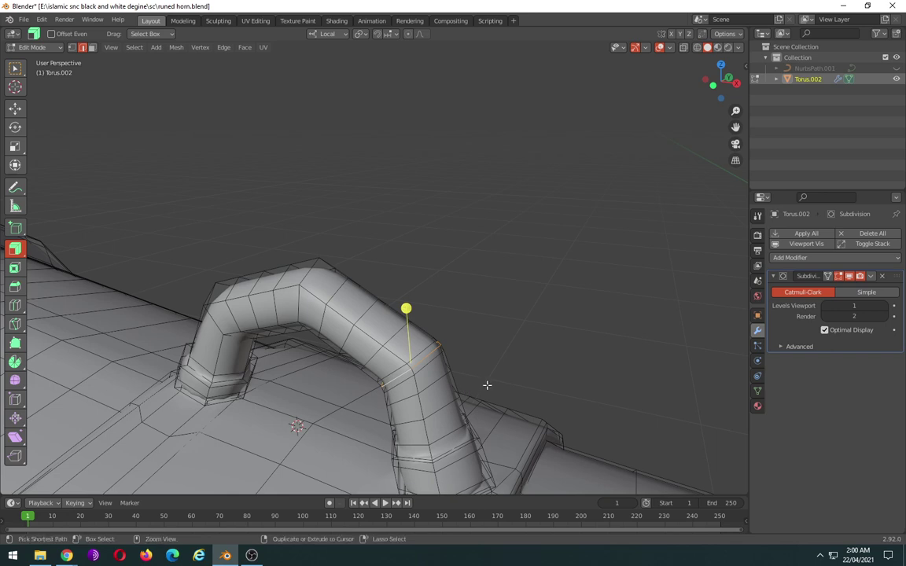
pyautogui.hotkey('ctrl', 'b')
pyautogui.rightClick(480, 384)
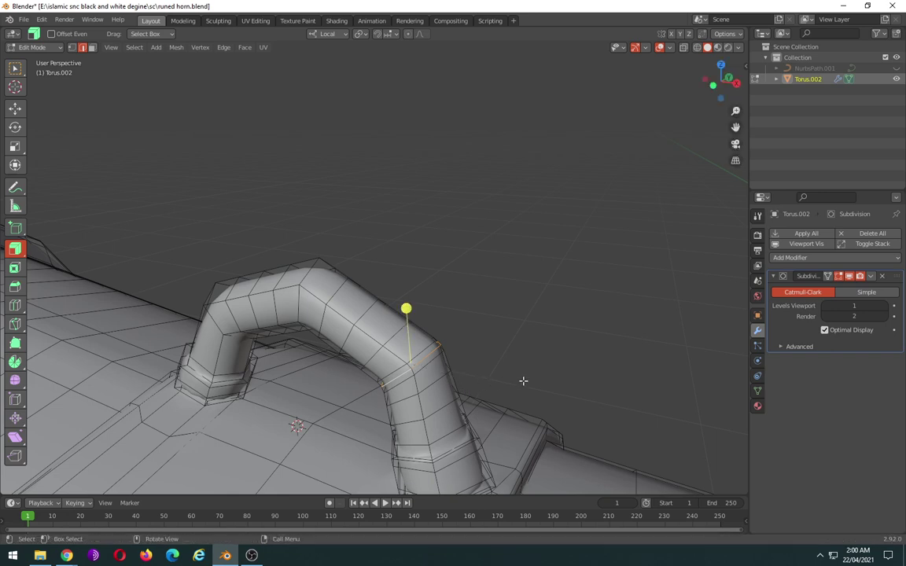
pyautogui.press('s')
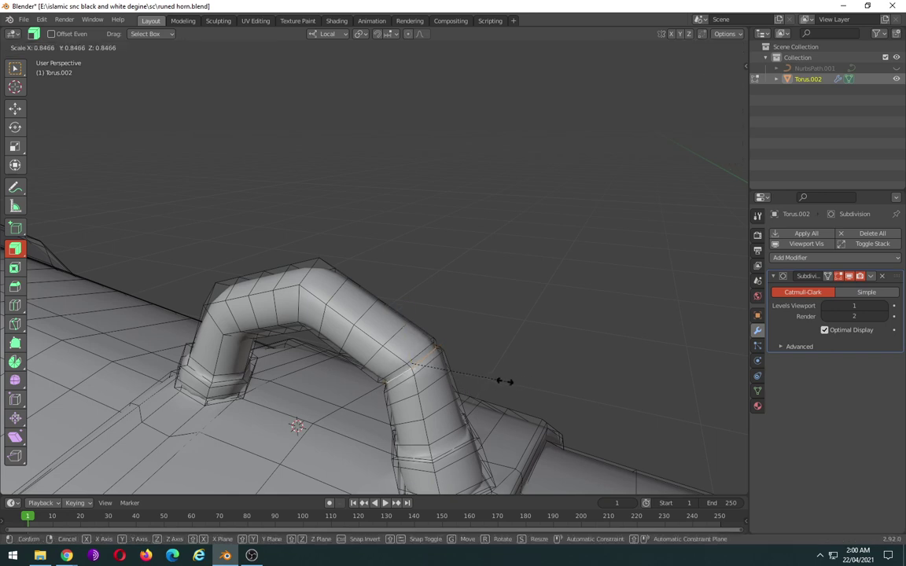
pyautogui.click(505, 381)
pyautogui.hotkey('ctrl', 'b')
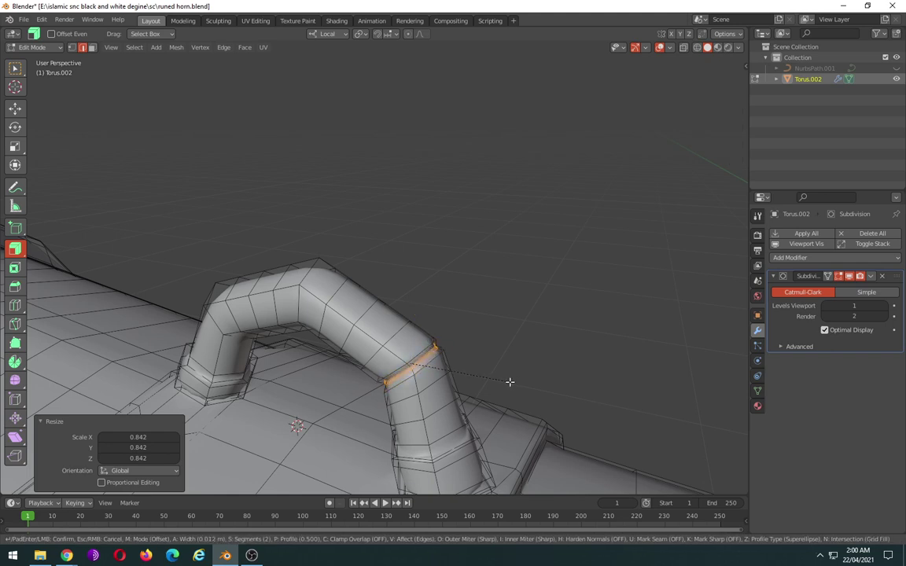
pyautogui.click(510, 381)
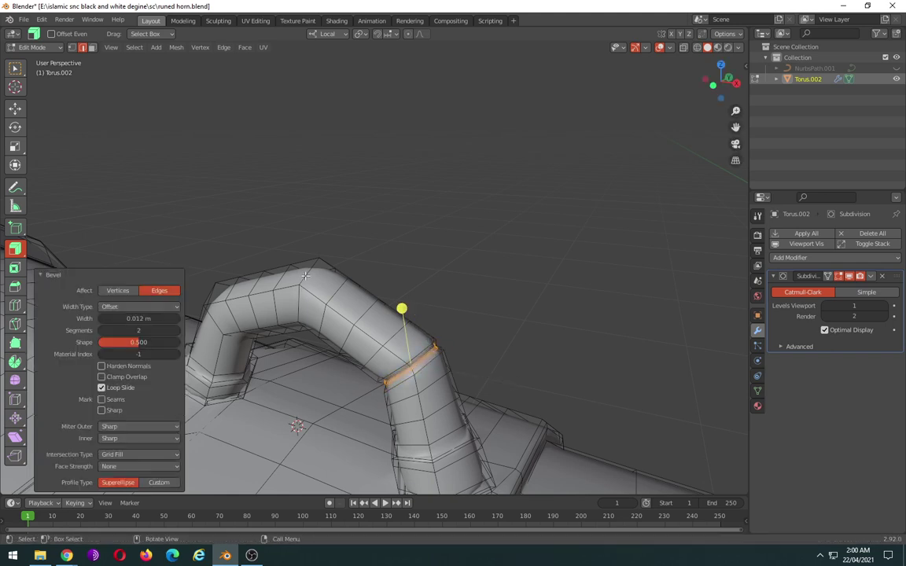
# - Shrink the arch-top edge loop and bevel it 0.019 m with 2 segments into a groove
pyautogui.click(305, 275)
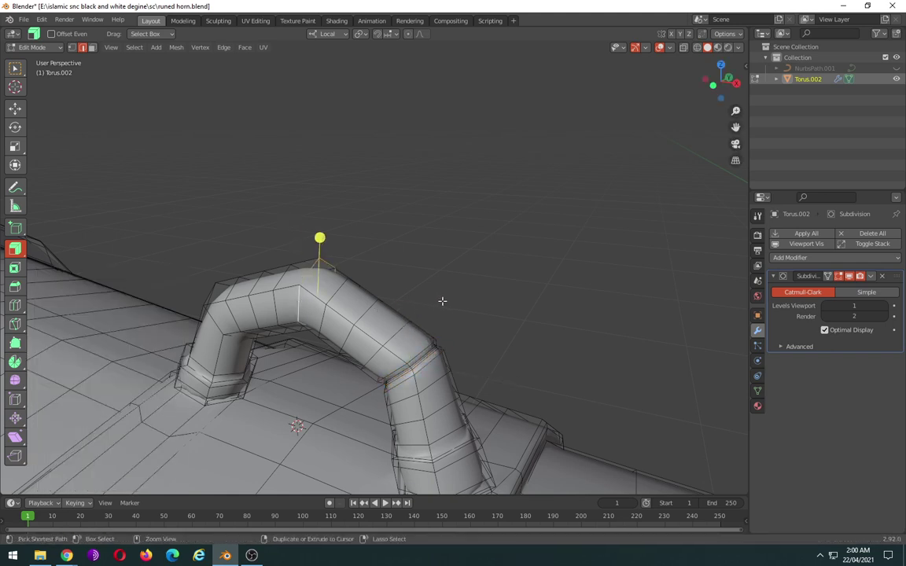
pyautogui.hotkey('ctrl', 'b')
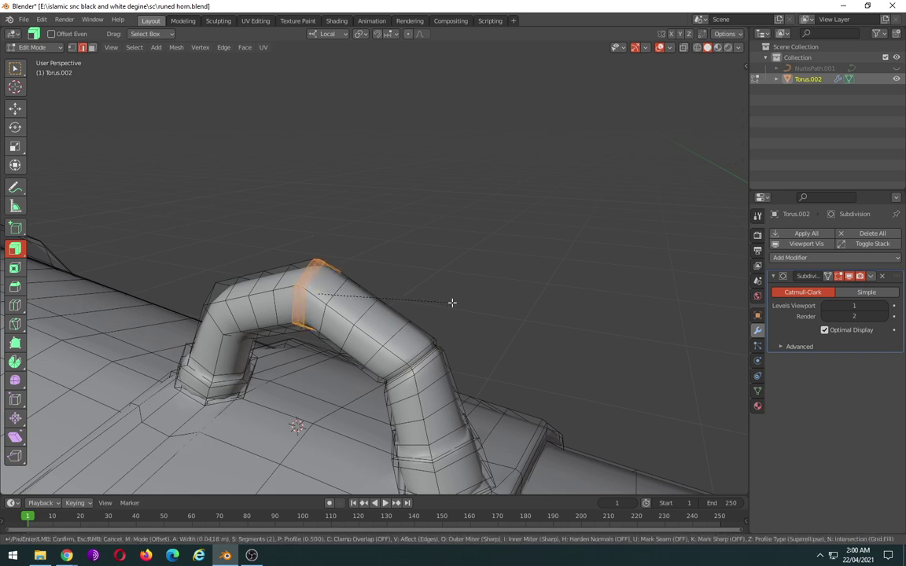
pyautogui.click(453, 301)
pyautogui.hotkey('ctrl', 'z')
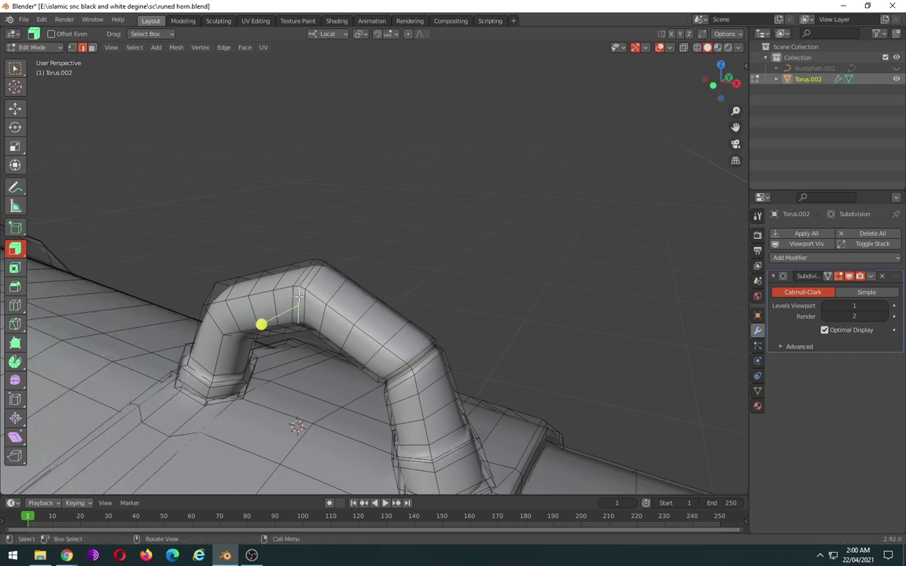
pyautogui.keyDown('alt'); pyautogui.click(305, 278); pyautogui.keyUp('alt')
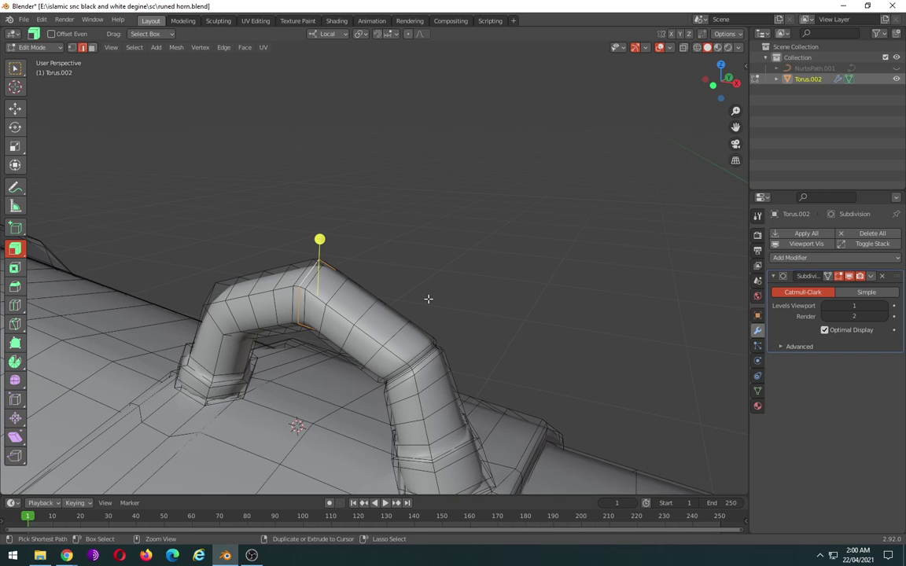
pyautogui.press('s')
pyautogui.click(413, 299)
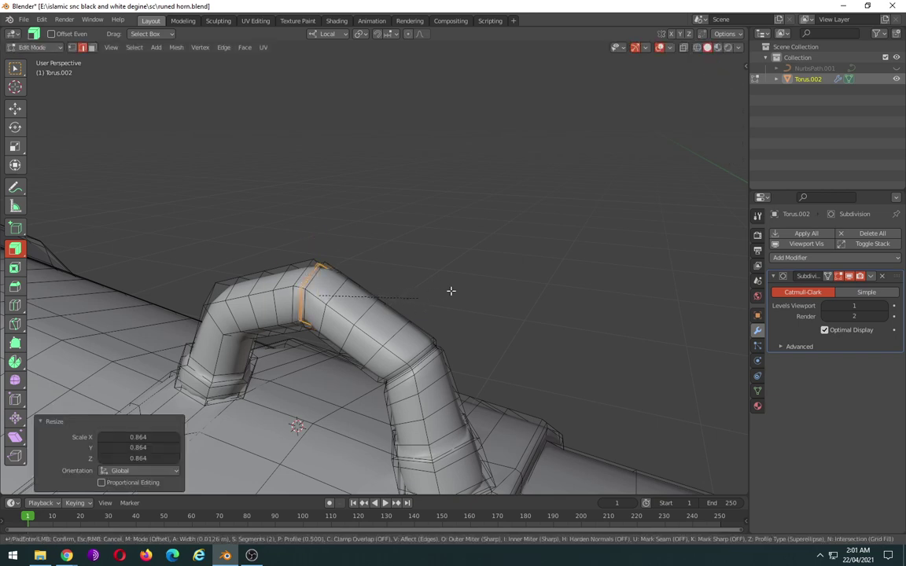
pyautogui.hotkey('ctrl', 'b')
pyautogui.press('Escape')
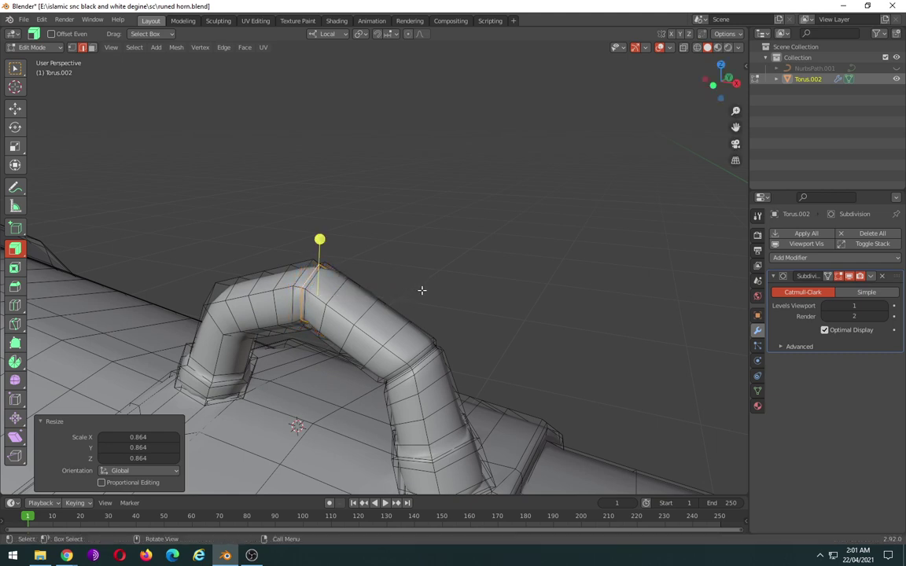
pyautogui.hotkey('ctrl', 'b')
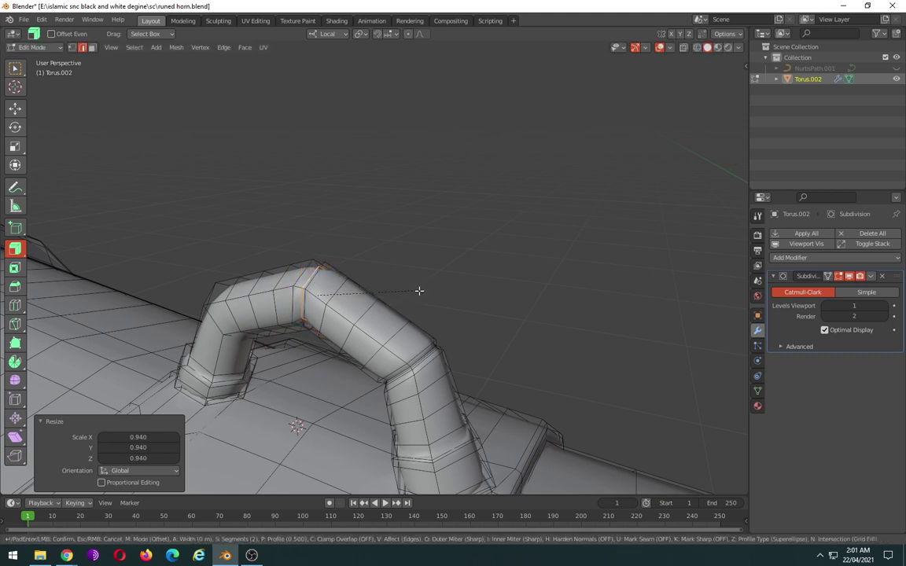
pyautogui.click(426, 291)
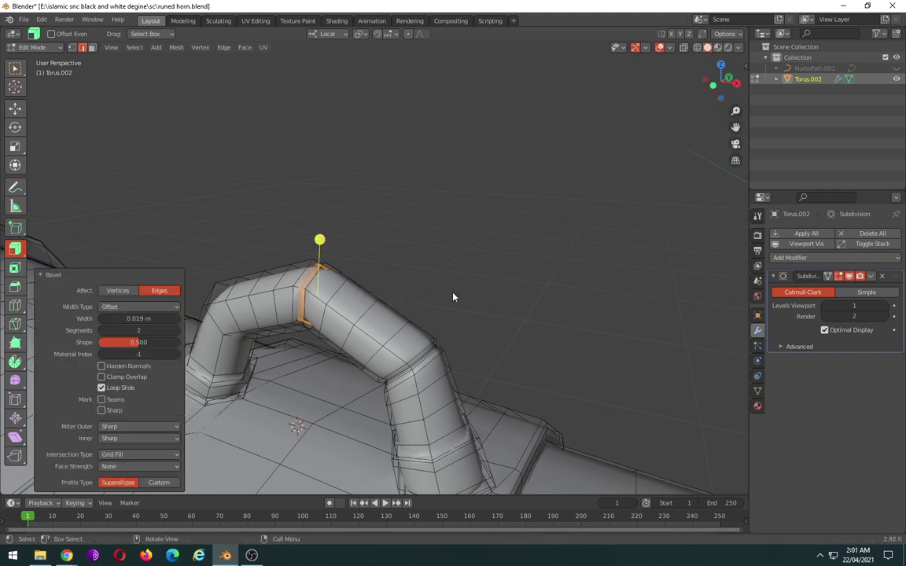
# - Return to Object Mode and zoom out to view the smoothed horn
pyautogui.press('Tab')
pyautogui.scroll(-2, 453, 297)
pyautogui.scroll(-3, 454, 296)
pyautogui.scroll(-3, 455, 296)
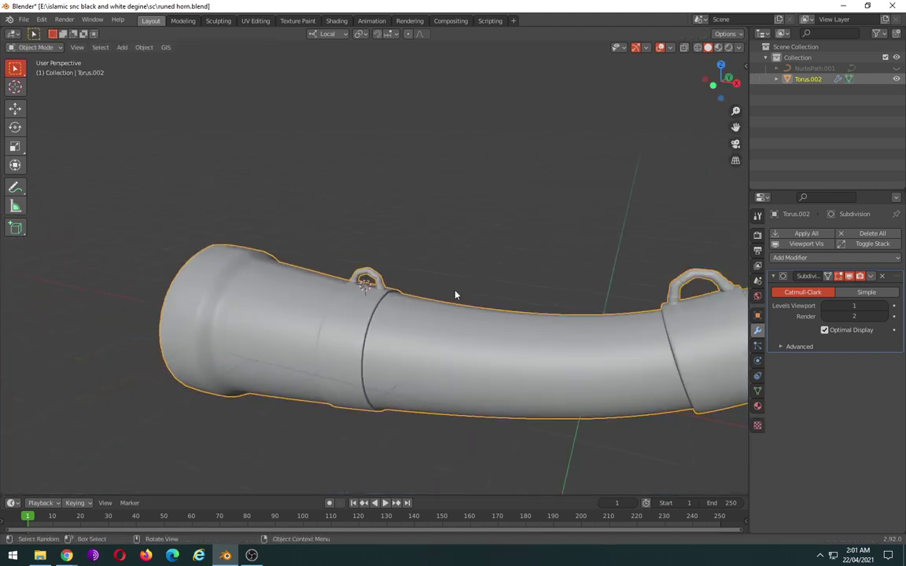
# - Save the horn and zoom around the bell and its other side to inspect it
pyautogui.moveTo(455, 295)
pyautogui.mouseDown(button='middle')
pyautogui.moveTo(642, 306)
pyautogui.moveTo(694, 299)
pyautogui.moveTo(554, 283)
pyautogui.moveTo(427, 241)
pyautogui.moveTo(457, 300)
pyautogui.moveTo(520, 273)
pyautogui.moveTo(564, 301)
pyautogui.moveTo(364, 304)
pyautogui.moveTo(304, 279)
pyautogui.moveTo(266, 281)
pyautogui.mouseUp(button='middle')
pyautogui.hotkey('ctrl', 's')
pyautogui.scroll(2, 456, 299)
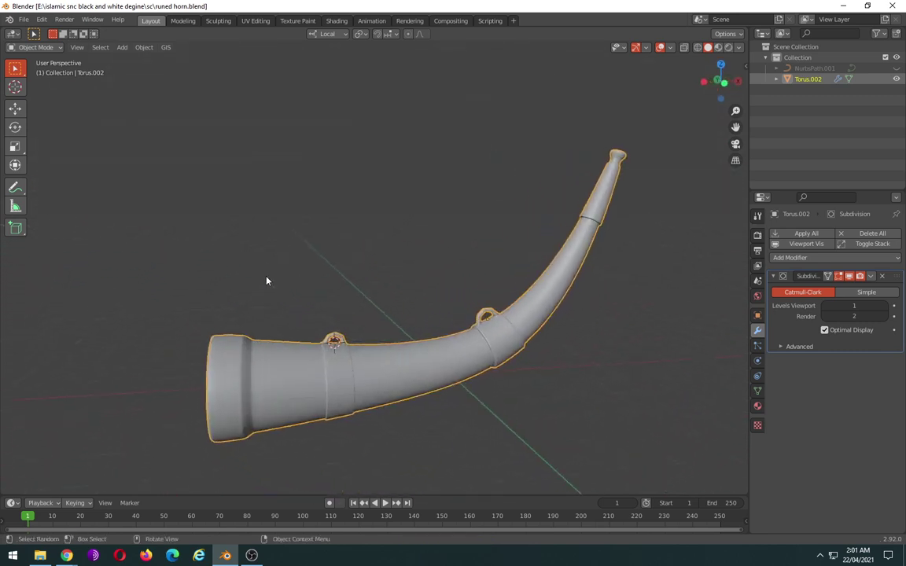
pyautogui.scroll(3, 409, 360)
pyautogui.scroll(-3, 409, 361)
pyautogui.scroll(2, 369, 322)
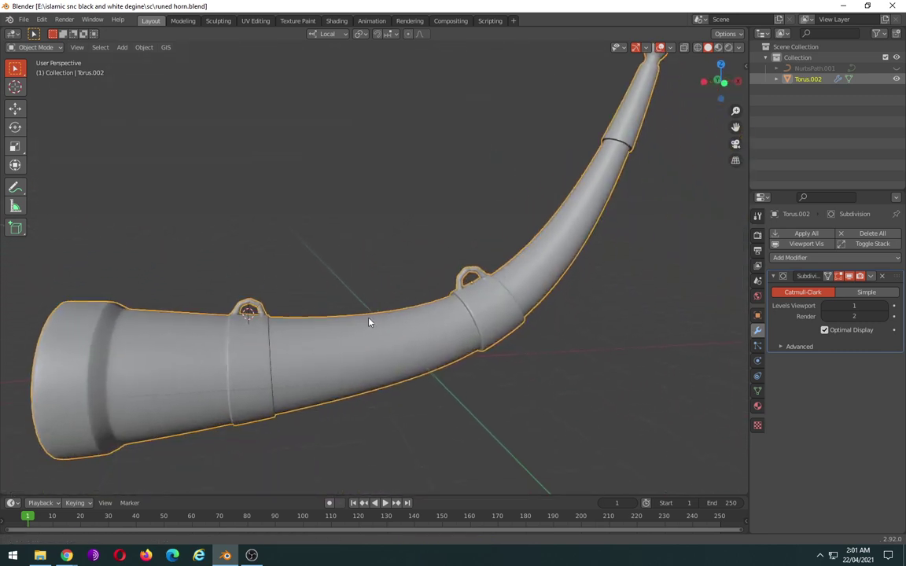
pyautogui.scroll(-1, 368, 322)
pyautogui.scroll(-1, 483, 347)
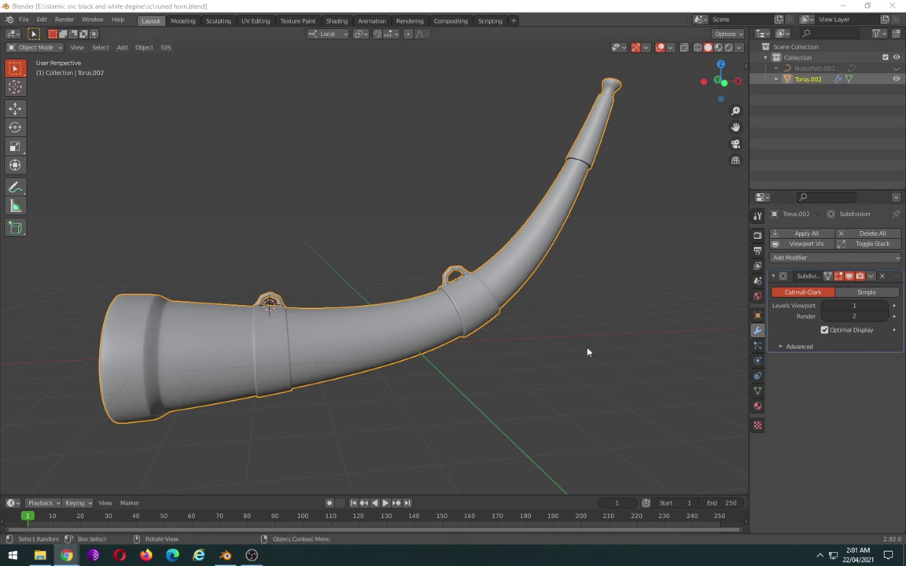
pyautogui.moveTo(504, 346); pyautogui.dragTo(678, 363, button='middle')
pyautogui.scroll(2, 581, 365)
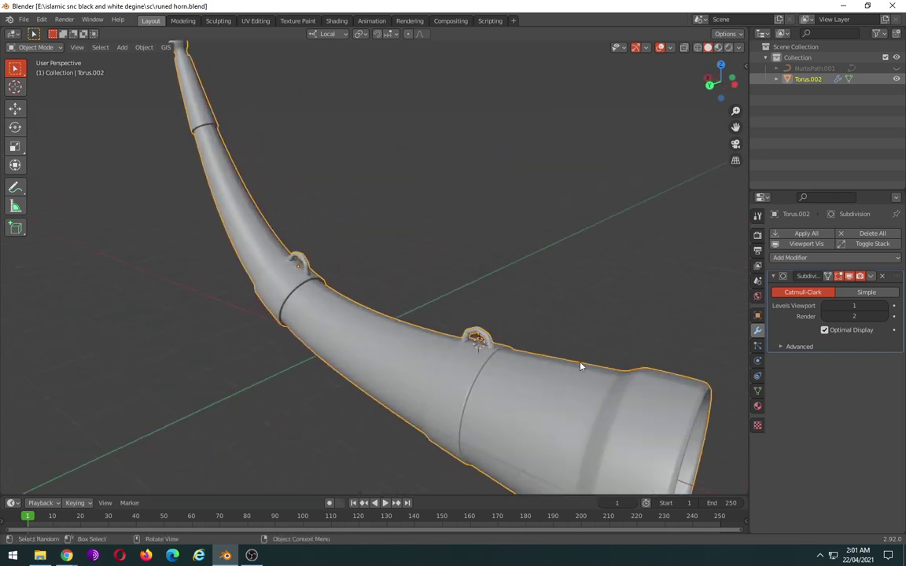
# - In Edit Mode, zoom and orbit over the loop bands, handles and narrow tip
pyautogui.press('Tab')
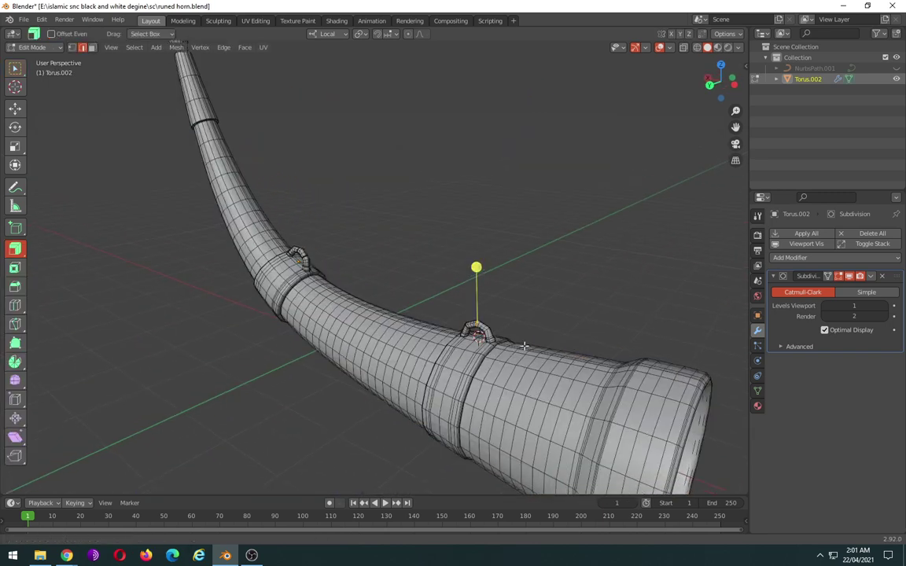
pyautogui.scroll(2, 482, 328)
pyautogui.scroll(1, 482, 328)
pyautogui.scroll(2, 461, 308)
pyautogui.scroll(1, 438, 289)
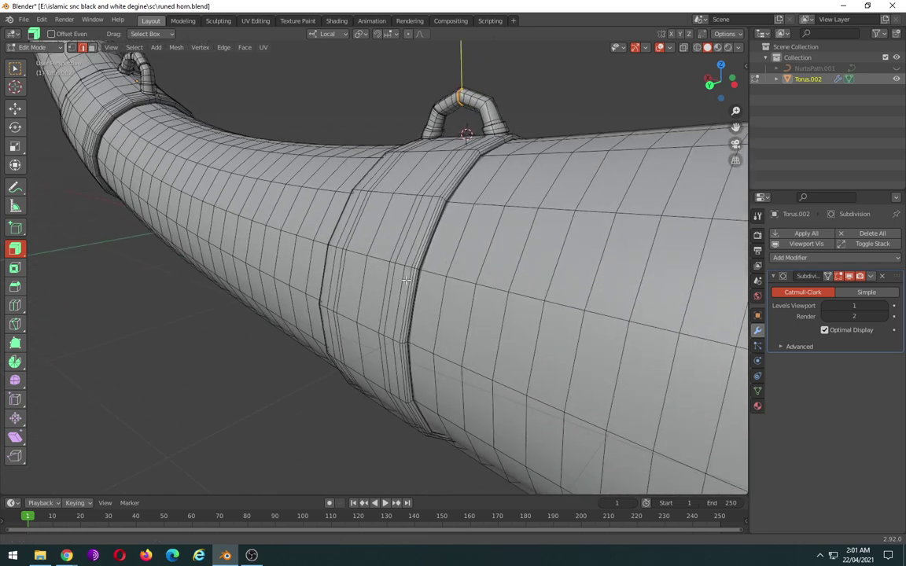
pyautogui.scroll(-2, 476, 285)
pyautogui.scroll(-3, 476, 285)
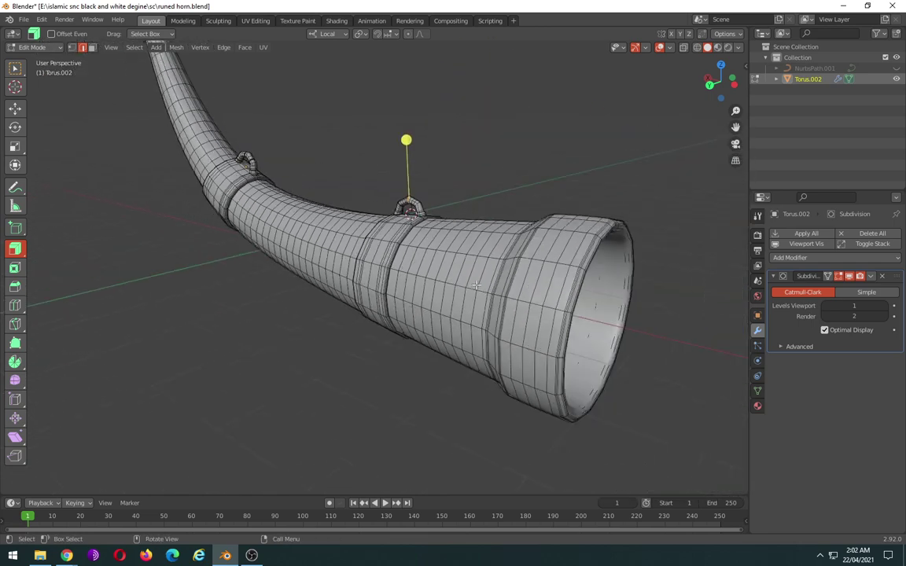
pyautogui.scroll(3, 475, 285)
pyautogui.scroll(2, 476, 285)
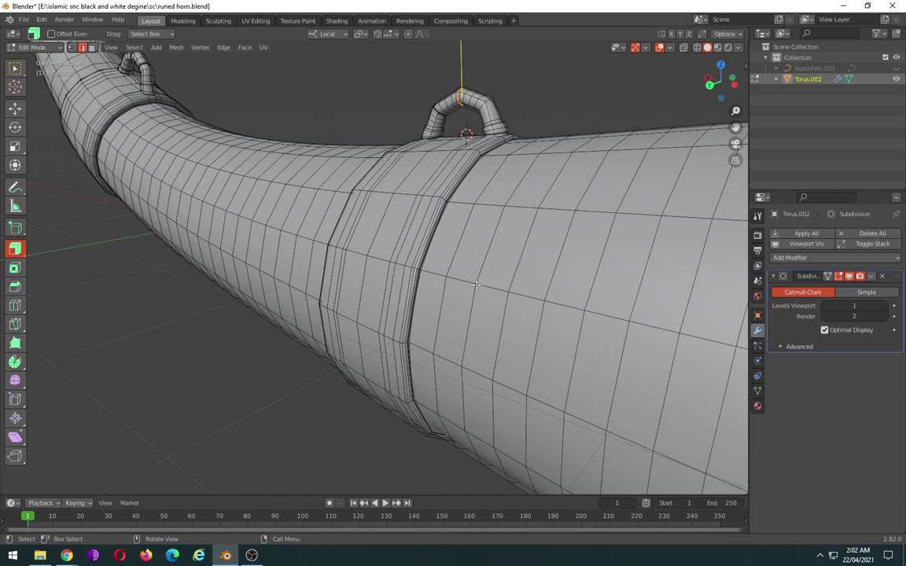
pyautogui.scroll(-5, 476, 285)
pyautogui.moveTo(476, 285); pyautogui.dragTo(494, 353, button='middle')
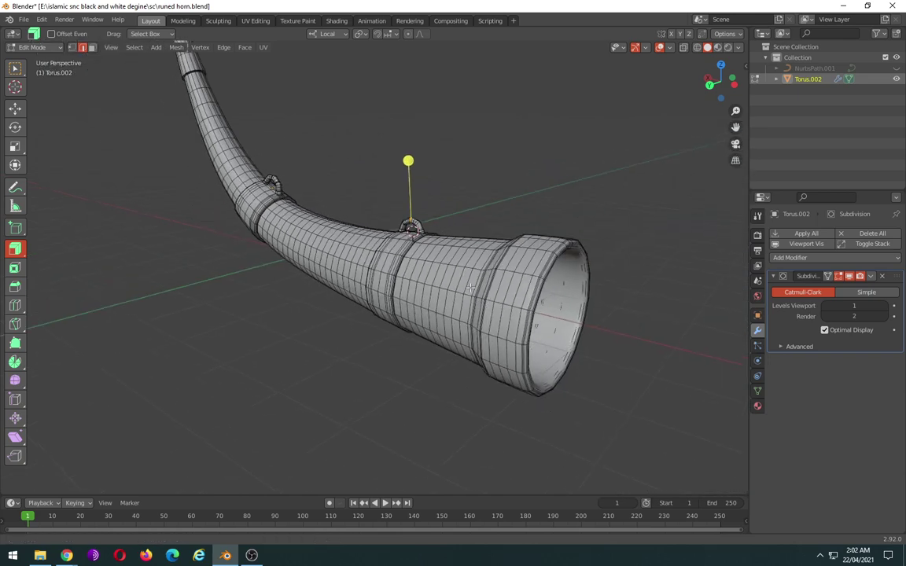
pyautogui.scroll(2, 494, 353)
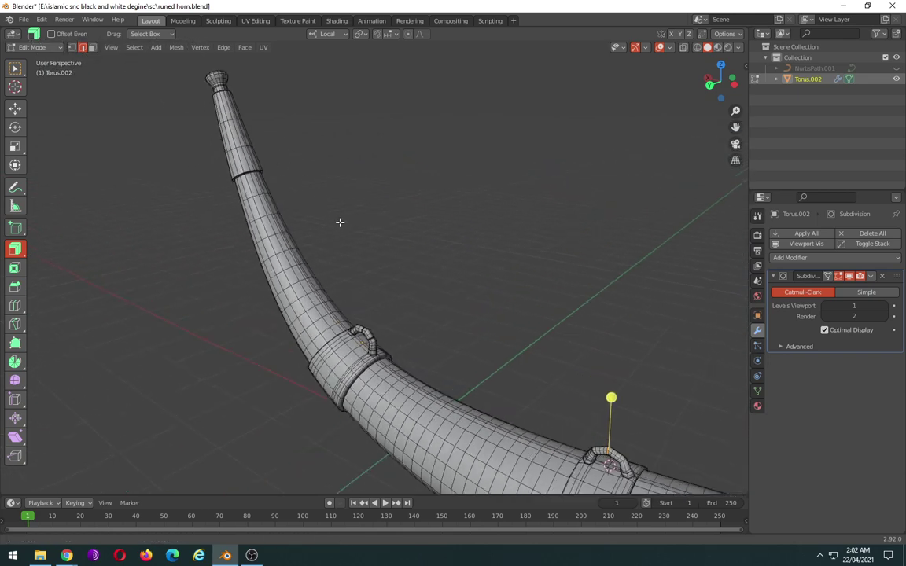
pyautogui.keyDown('shift'); pyautogui.moveTo(295, 156); pyautogui.dragTo(370, 277, button='middle'); pyautogui.keyUp('shift')
pyautogui.scroll(-3, 408, 267)
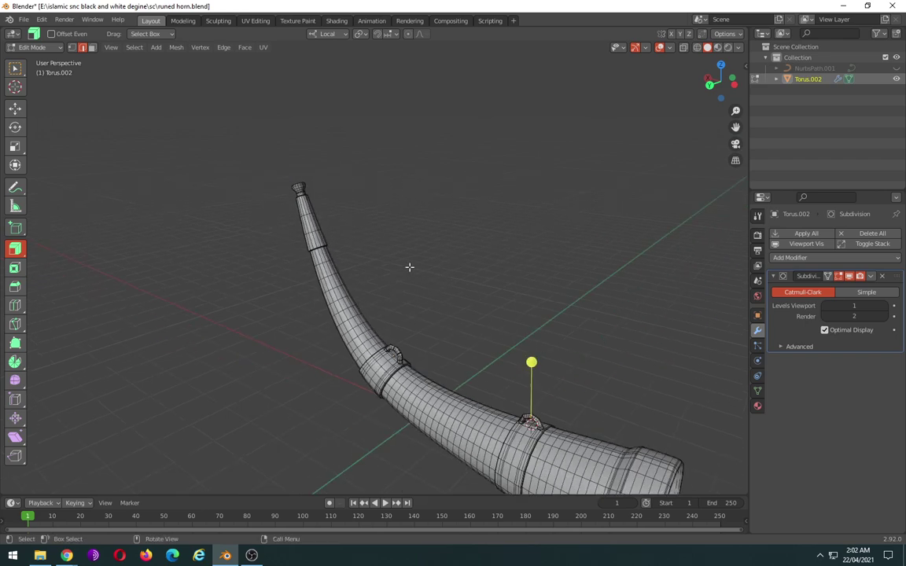
# - Return the horn to Object Mode and orbit to view the smoothed result
pyautogui.press('Tab')
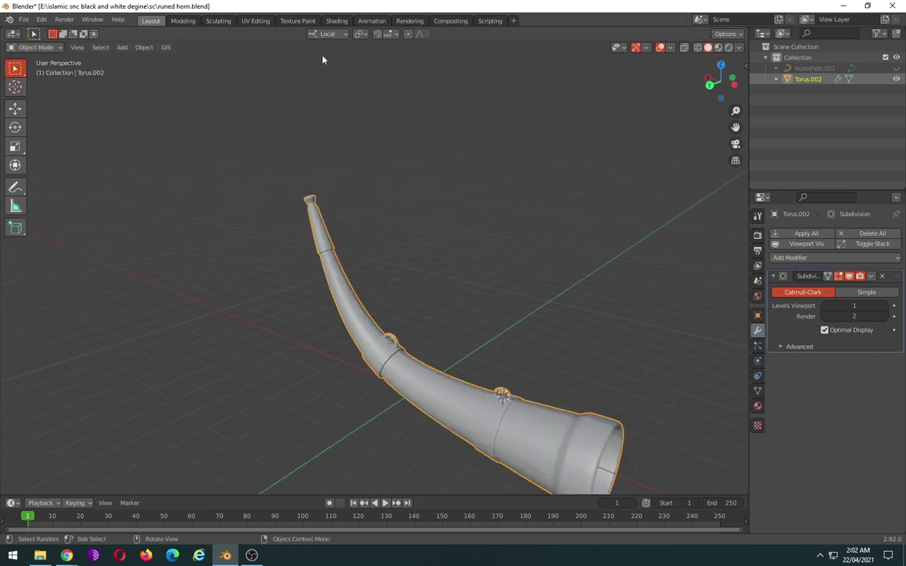
pyautogui.scroll(-2, 390, 146)
pyautogui.moveTo(447, 228)
pyautogui.mouseDown(button='middle')
pyautogui.moveTo(429, 184)
pyautogui.moveTo(433, 199)
pyautogui.mouseUp(button='middle')
pyautogui.scroll(2, 433, 199)
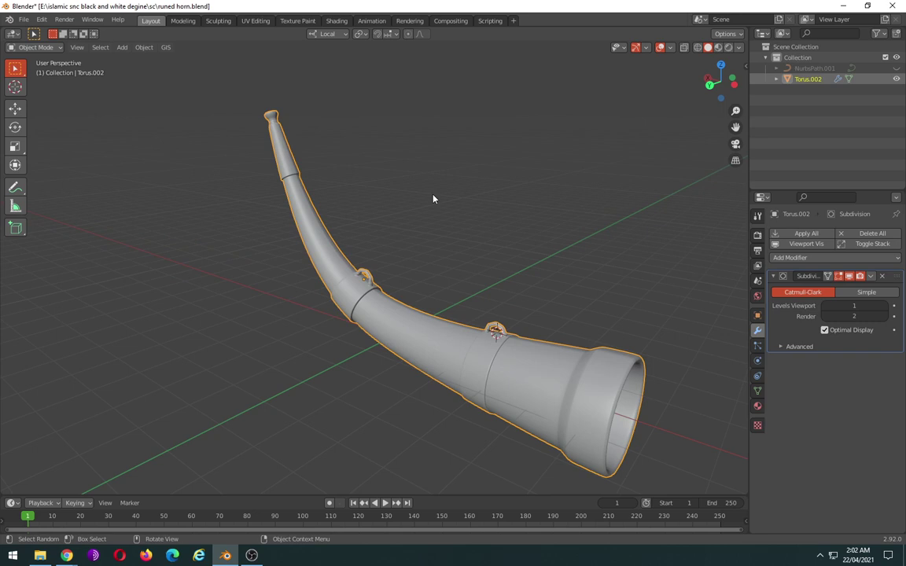
pyautogui.scroll(1, 480, 262)
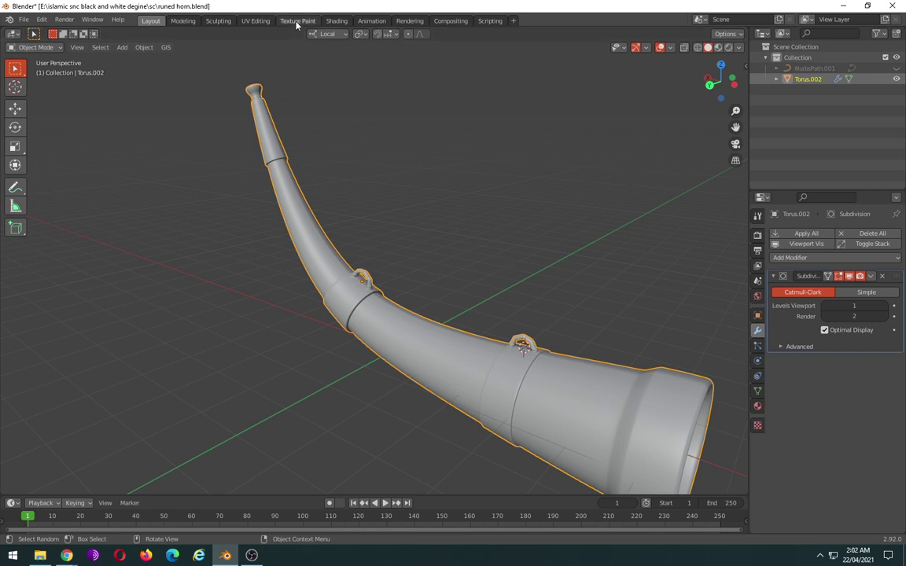
# - In the Shading workspace, add an Image Texture node and link its Color to Base Color
pyautogui.click(257, 21)
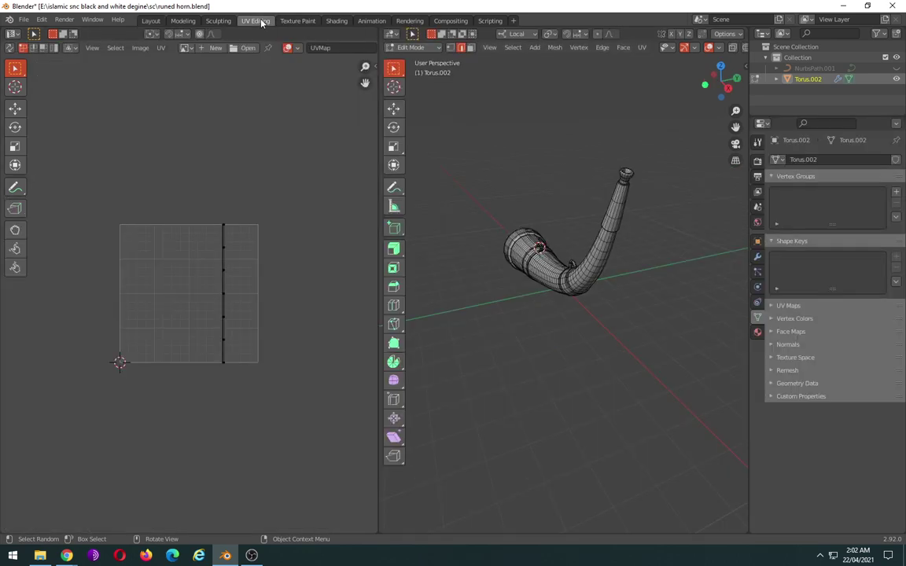
pyautogui.click(336, 21)
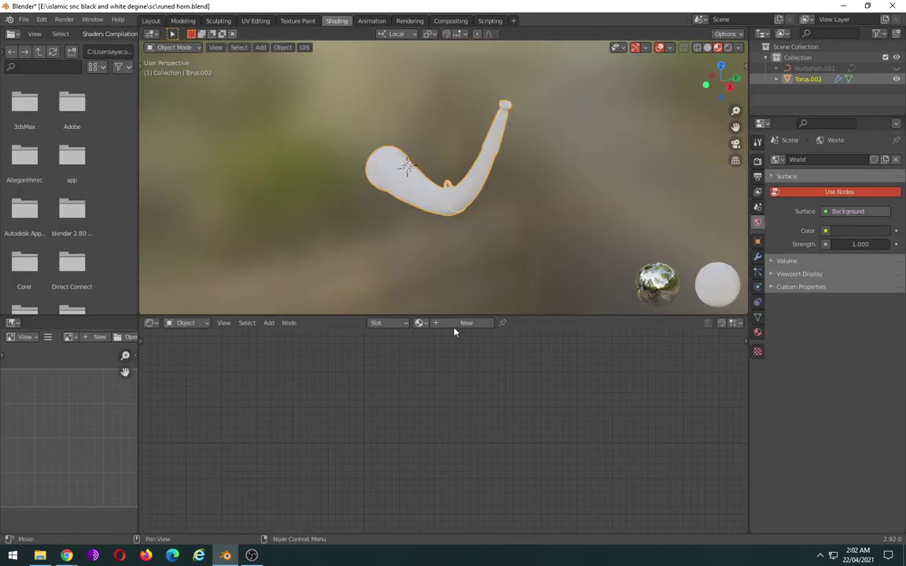
pyautogui.moveTo(329, 347); pyautogui.dragTo(340, 390, button='middle')
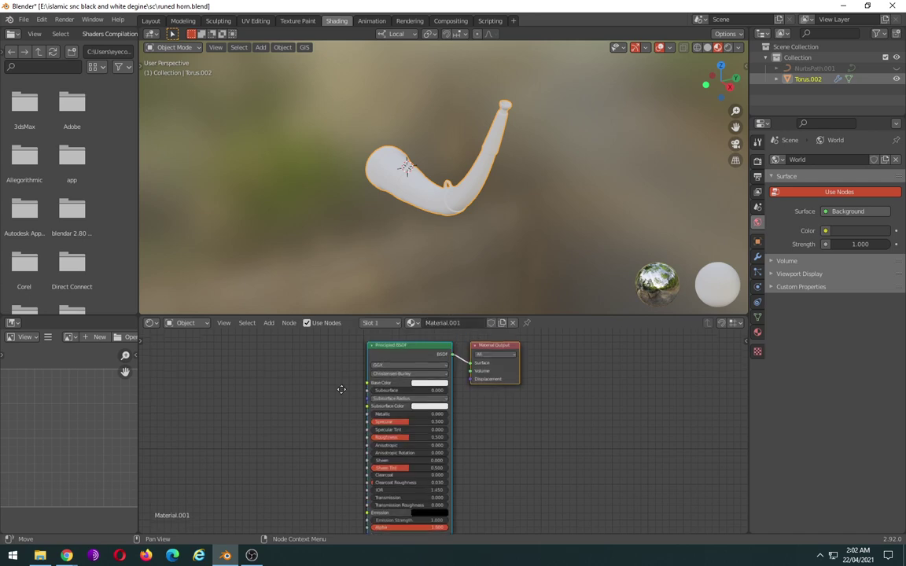
pyautogui.scroll(3, 503, 186)
pyautogui.scroll(2, 504, 200)
pyautogui.moveTo(503, 203); pyautogui.dragTo(578, 202, button='middle')
pyautogui.scroll(-4, 492, 208)
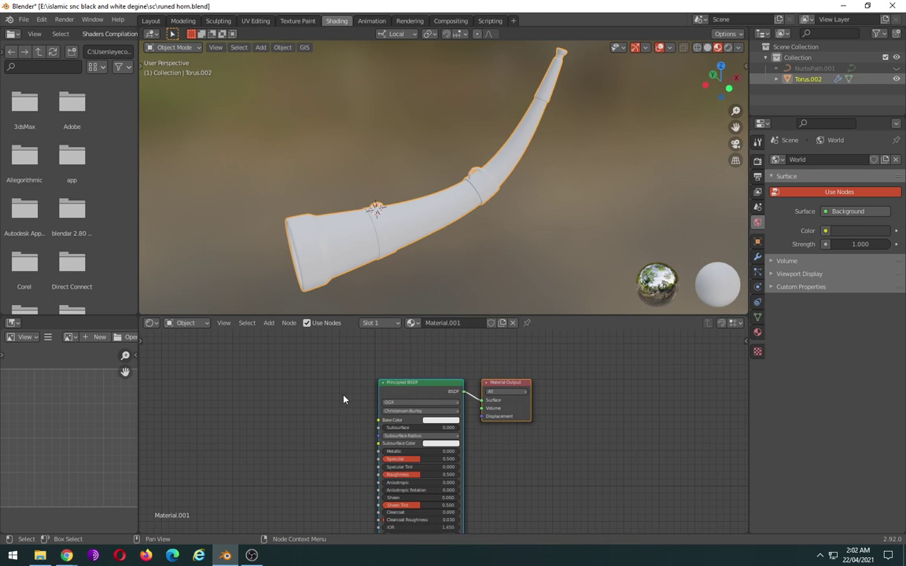
pyautogui.click(403, 392)
pyautogui.press('F3')
pyautogui.write('im')
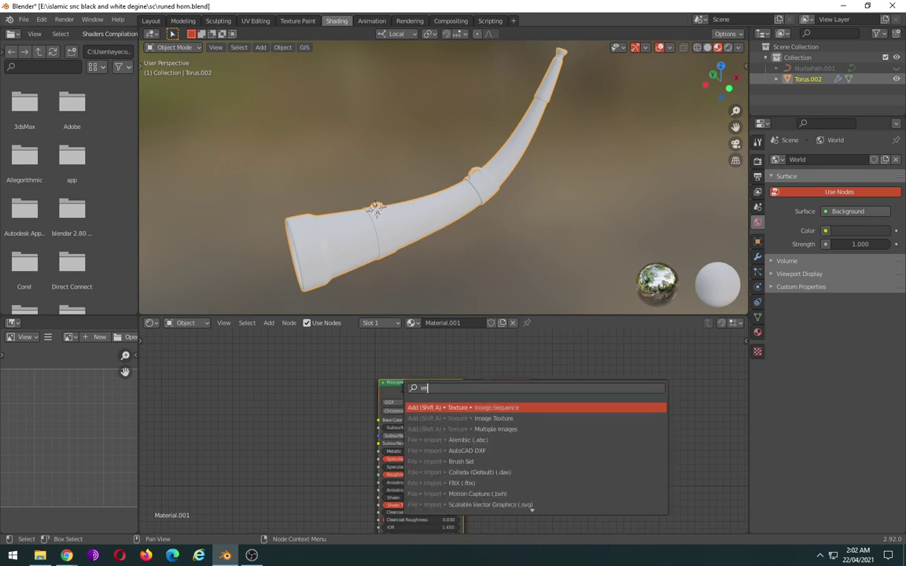
pyautogui.write('a')
pyautogui.press('Down')
pyautogui.press('Down')
pyautogui.press('Down')
pyautogui.press('Return')
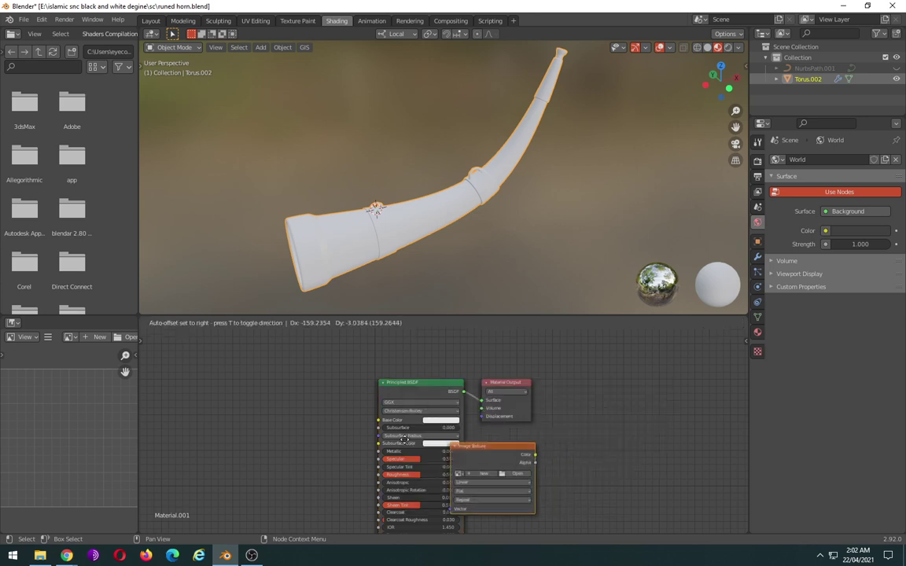
pyautogui.moveTo(346, 411); pyautogui.dragTo(378, 419)
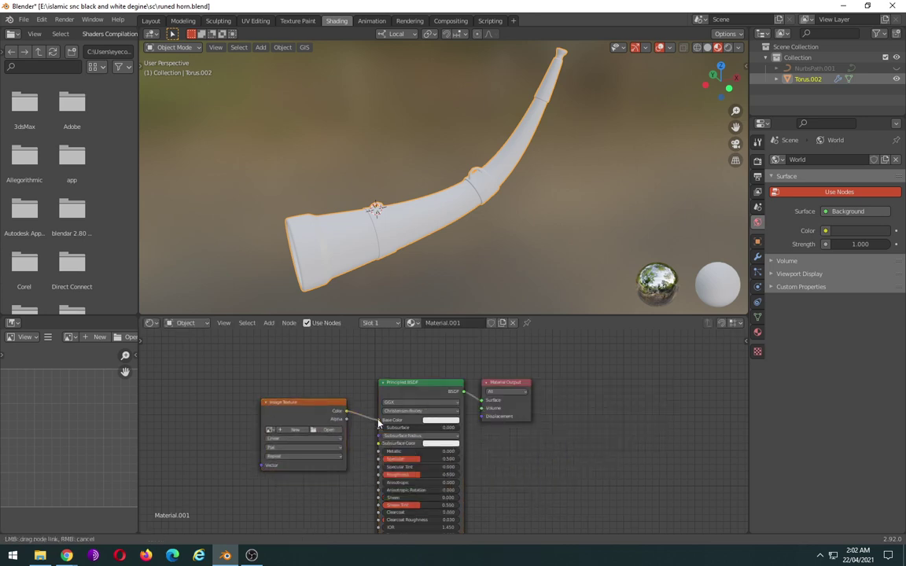
# - Create a new generated UV Grid image for the Image Texture node
pyautogui.click(291, 448)
pyautogui.click(291, 455)
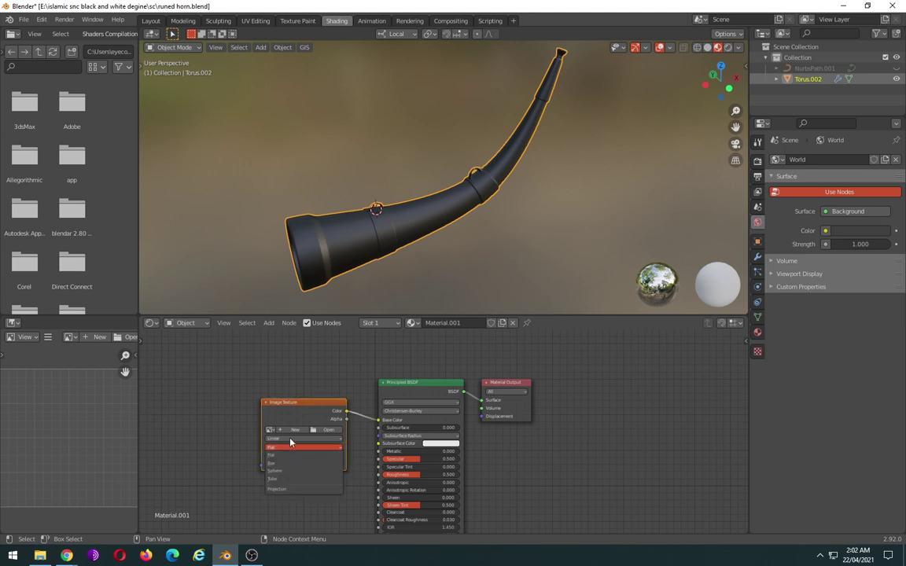
pyautogui.click(295, 430)
pyautogui.click(299, 494)
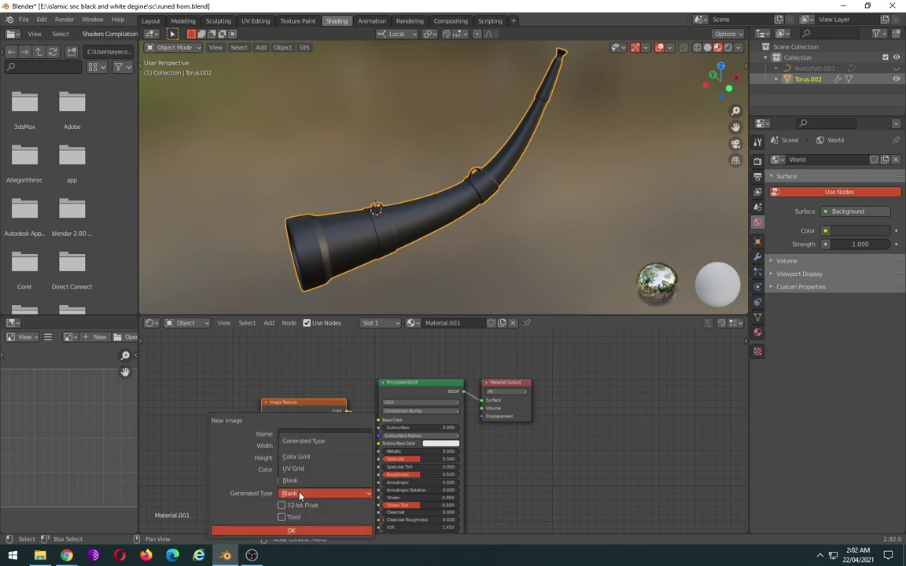
pyautogui.click(268, 425)
pyautogui.click(296, 533)
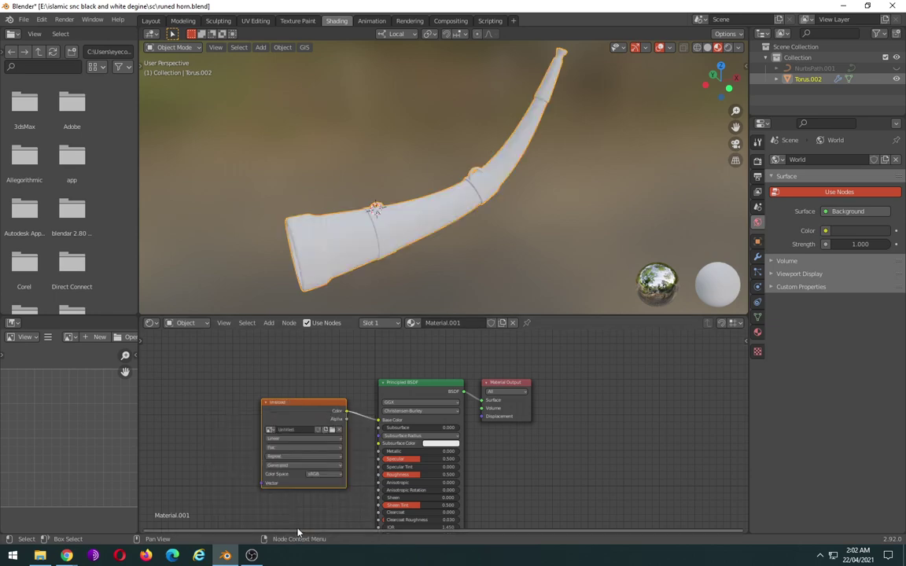
# - Check the checker pattern on the horn, then enter Edit Mode and select the whole mesh
pyautogui.moveTo(405, 267)
pyautogui.mouseDown(button='middle')
pyautogui.moveTo(389, 235)
pyautogui.moveTo(405, 219)
pyautogui.mouseUp(button='middle')
pyautogui.scroll(5, 388, 234)
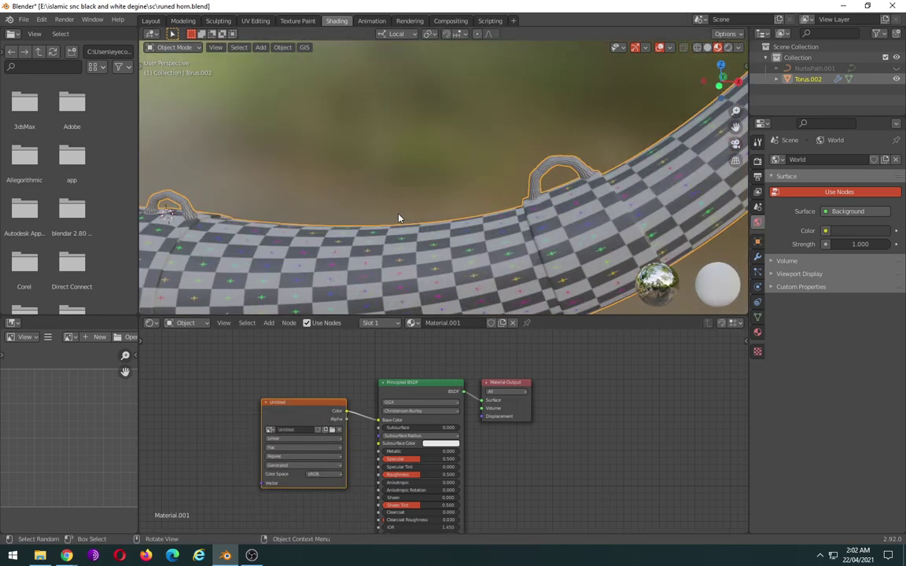
pyautogui.scroll(-4, 469, 203)
pyautogui.moveTo(469, 202)
pyautogui.mouseDown(button='middle')
pyautogui.moveTo(641, 172)
pyautogui.moveTo(578, 180)
pyautogui.moveTo(404, 161)
pyautogui.moveTo(587, 208)
pyautogui.moveTo(585, 226)
pyautogui.moveTo(443, 195)
pyautogui.mouseUp(button='middle')
pyautogui.scroll(3, 625, 179)
pyautogui.scroll(-4, 548, 178)
pyautogui.scroll(2, 443, 194)
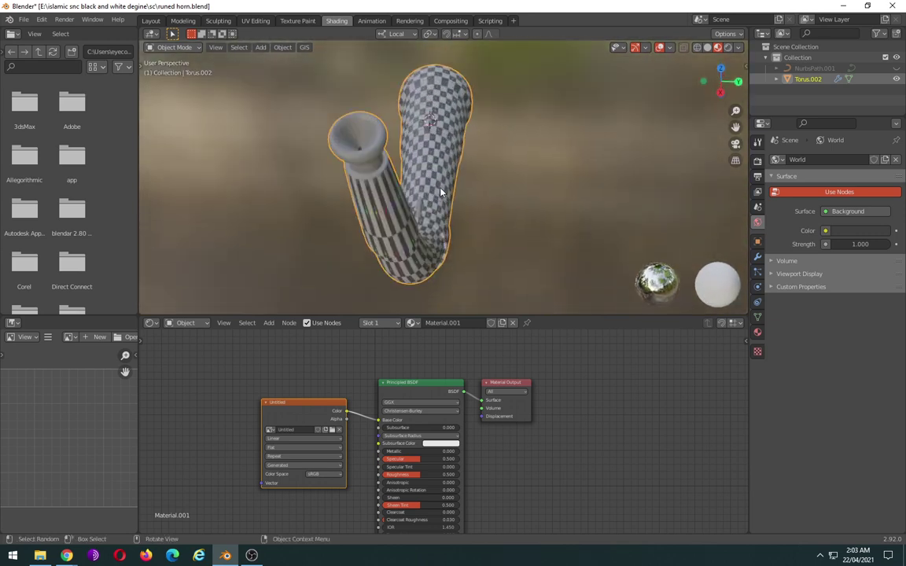
pyautogui.press('Tab')
pyautogui.press('a')
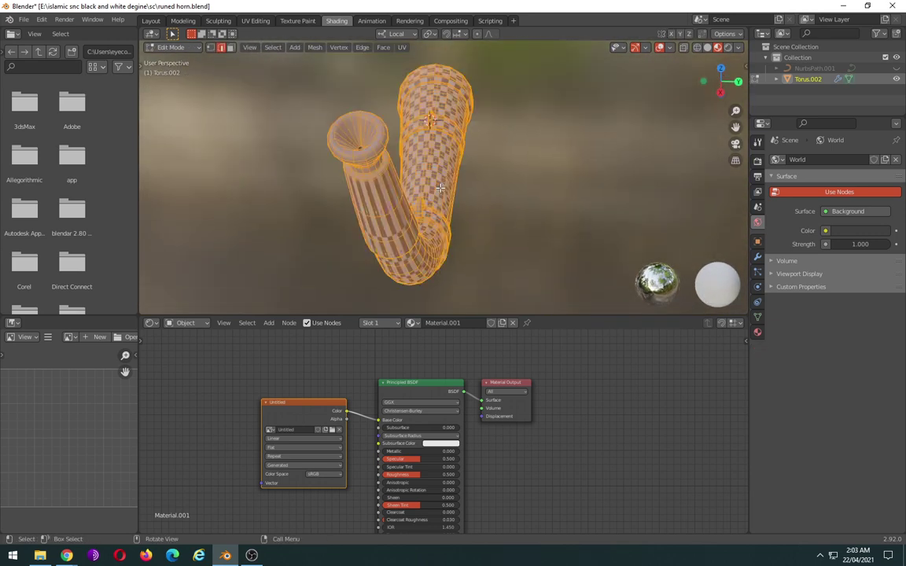
pyautogui.click(255, 20)
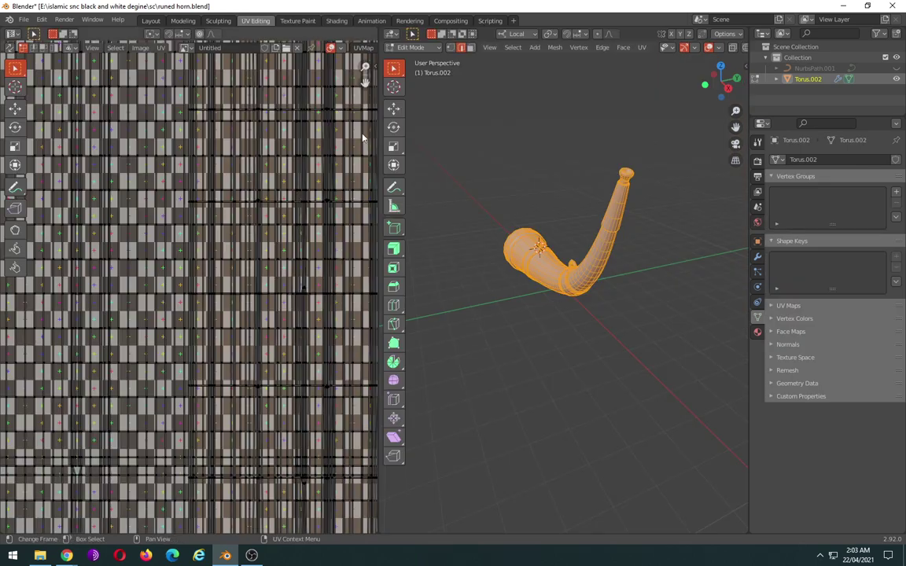
pyautogui.scroll(-3, 267, 212)
pyautogui.scroll(-3, 295, 242)
pyautogui.scroll(3, 295, 242)
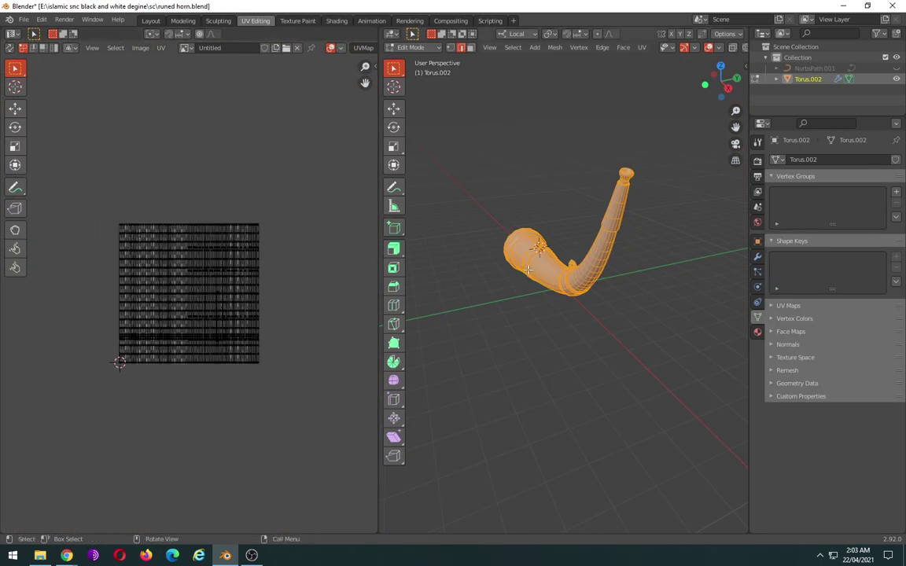
pyautogui.moveTo(567, 260)
pyautogui.mouseDown(button='middle')
pyautogui.moveTo(653, 293)
pyautogui.moveTo(629, 276)
pyautogui.mouseUp(button='middle')
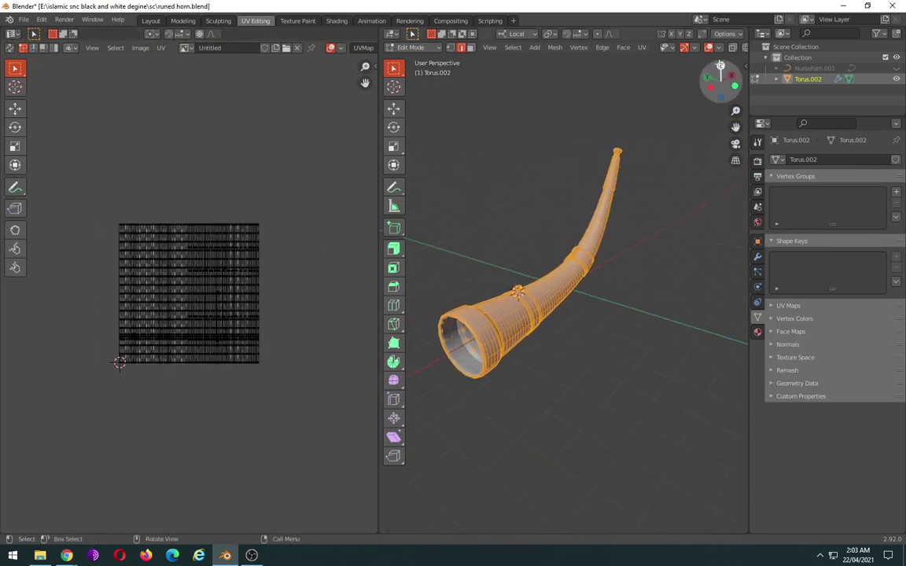
pyautogui.click(642, 48)
pyautogui.click(665, 76)
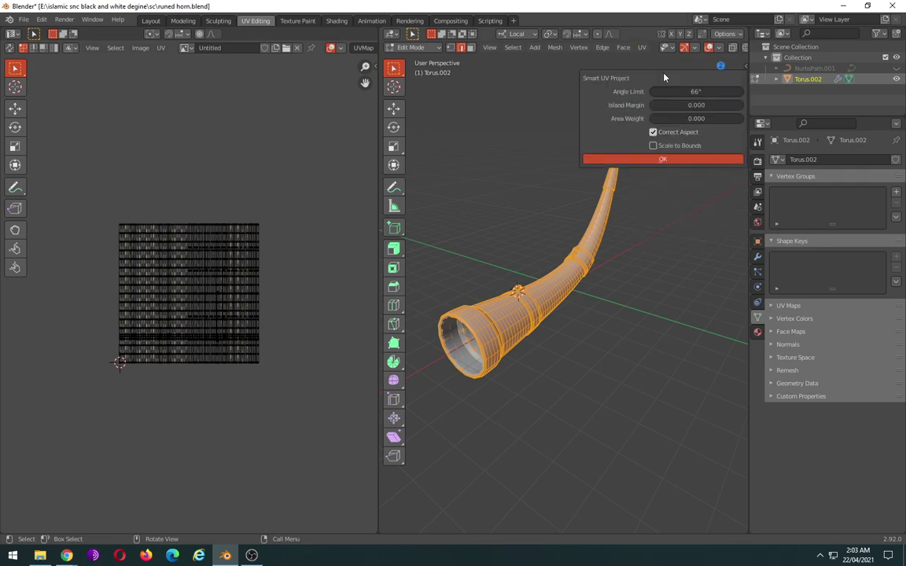
pyautogui.click(630, 160)
pyautogui.scroll(3, 211, 313)
pyautogui.scroll(1, 211, 312)
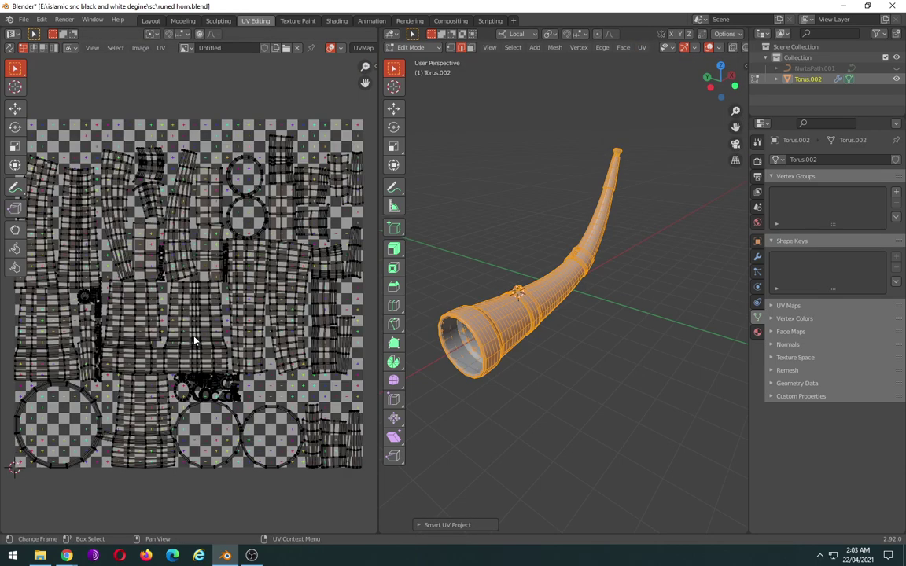
pyautogui.scroll(-1, 211, 313)
pyautogui.scroll(1, 218, 309)
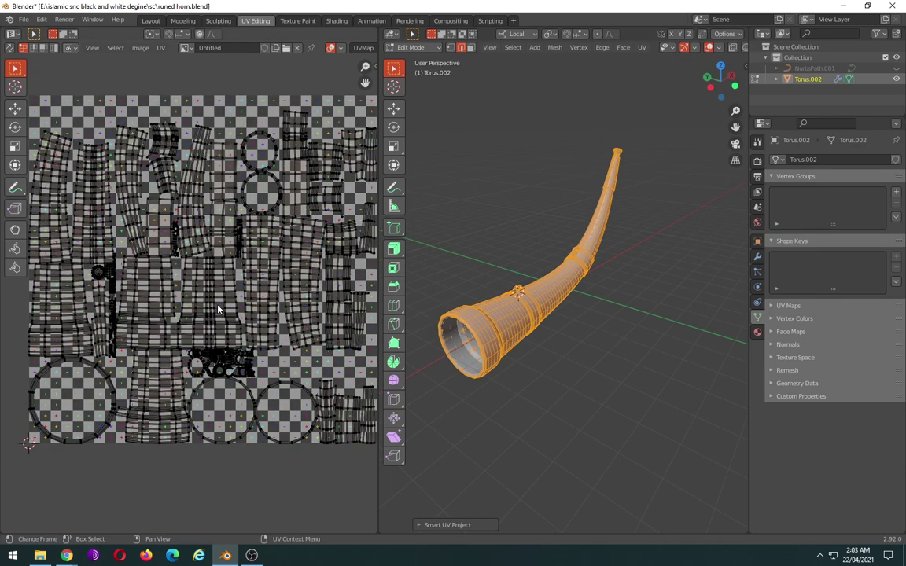
pyautogui.moveTo(527, 385)
pyautogui.mouseDown(button='middle')
pyautogui.moveTo(603, 345)
pyautogui.moveTo(616, 349)
pyautogui.mouseUp(button='middle')
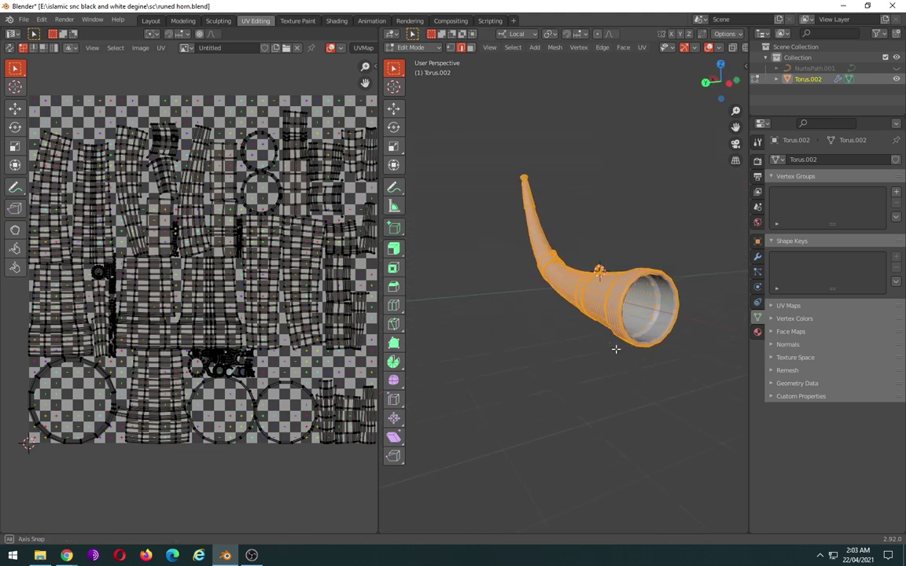
pyautogui.moveTo(616, 348)
pyautogui.mouseDown(button='middle')
pyautogui.moveTo(563, 381)
pyautogui.moveTo(472, 368)
pyautogui.mouseUp(button='middle')
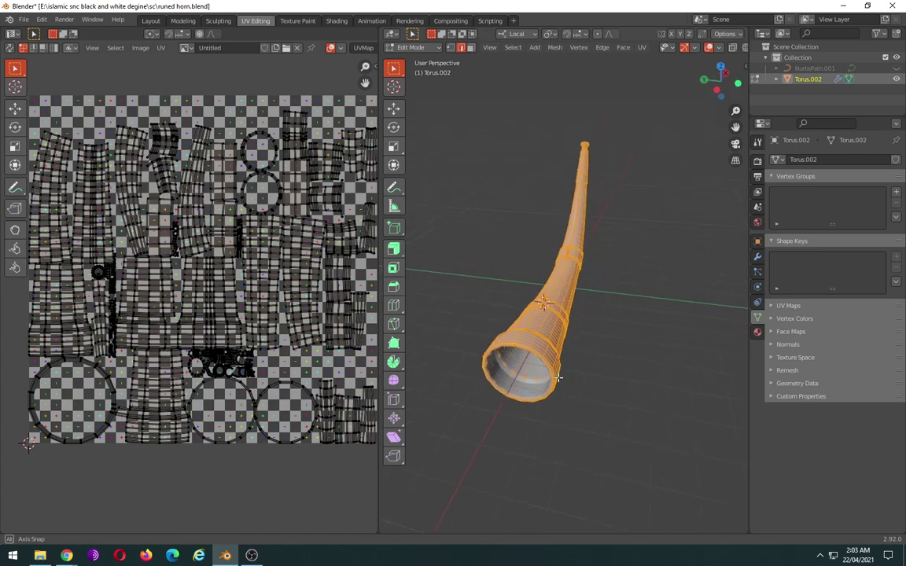
pyautogui.scroll(3, 234, 380)
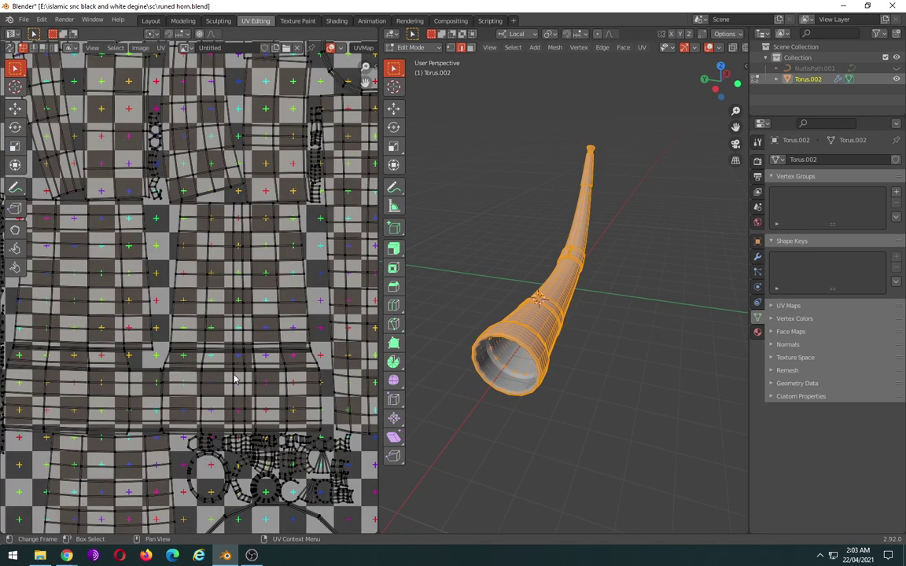
pyautogui.scroll(2, 262, 445)
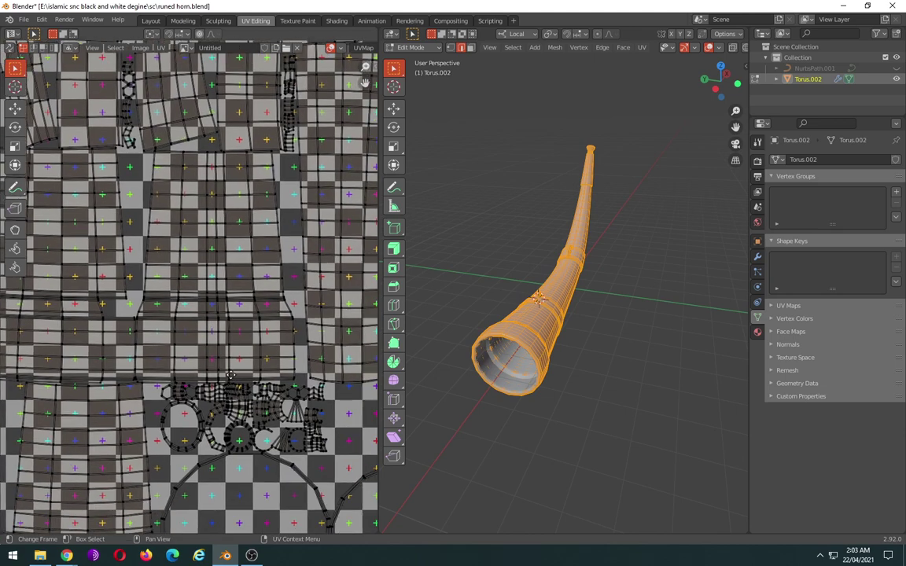
pyautogui.scroll(2, 244, 402)
pyautogui.scroll(1, 228, 364)
pyautogui.scroll(-3, 228, 364)
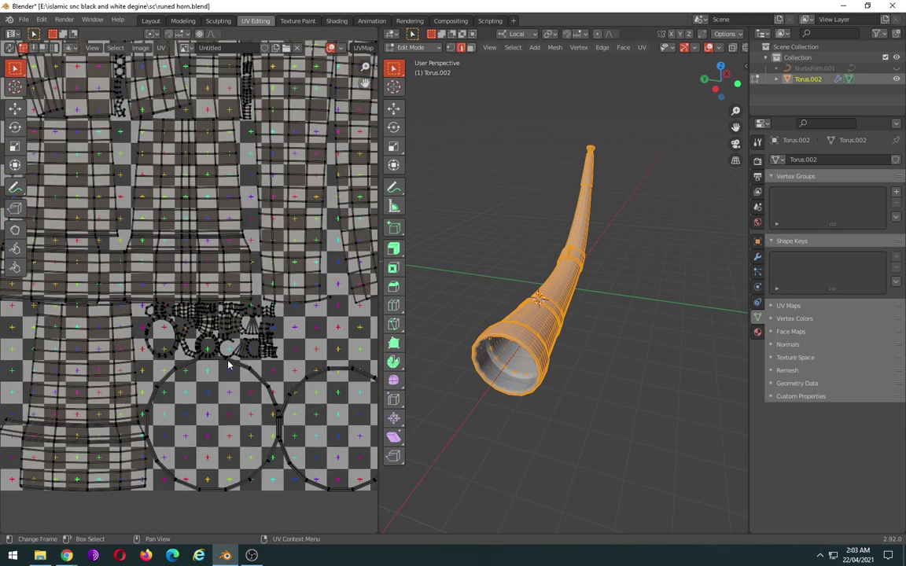
pyautogui.scroll(-3, 228, 364)
pyautogui.moveTo(429, 369); pyautogui.dragTo(440, 378, button='middle')
pyautogui.scroll(-3, 259, 335)
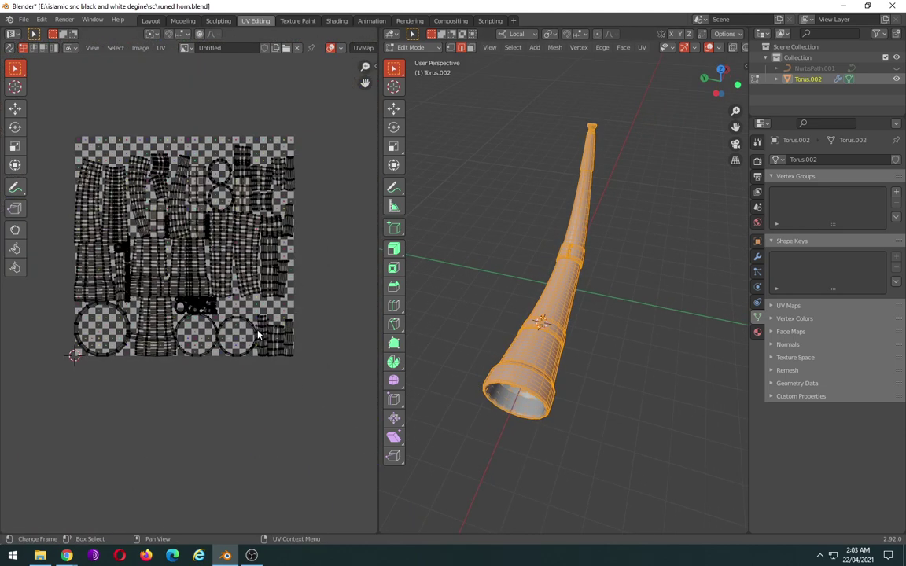
pyautogui.moveTo(424, 327); pyautogui.dragTo(545, 309, button='middle')
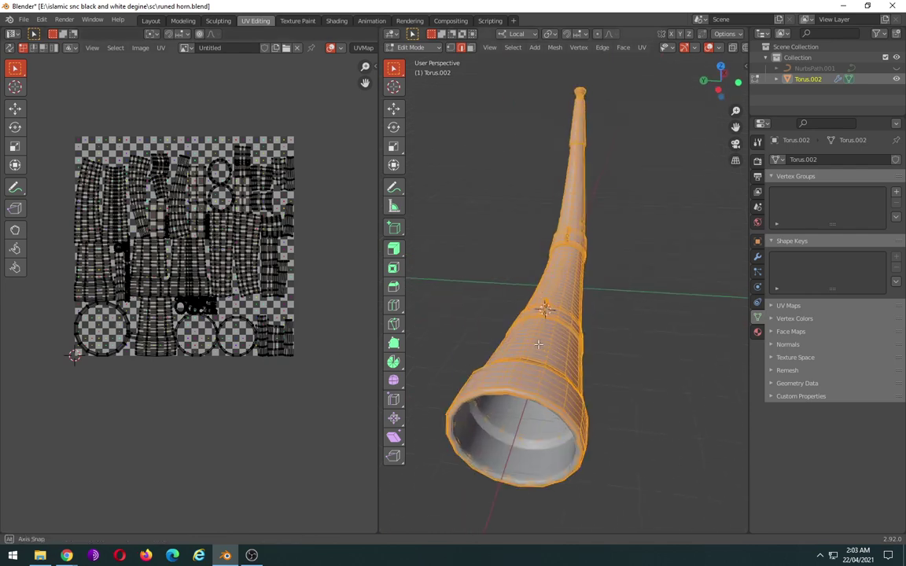
pyautogui.moveTo(545, 309)
pyautogui.mouseDown(button='middle')
pyautogui.moveTo(535, 418)
pyautogui.moveTo(542, 358)
pyautogui.mouseUp(button='middle')
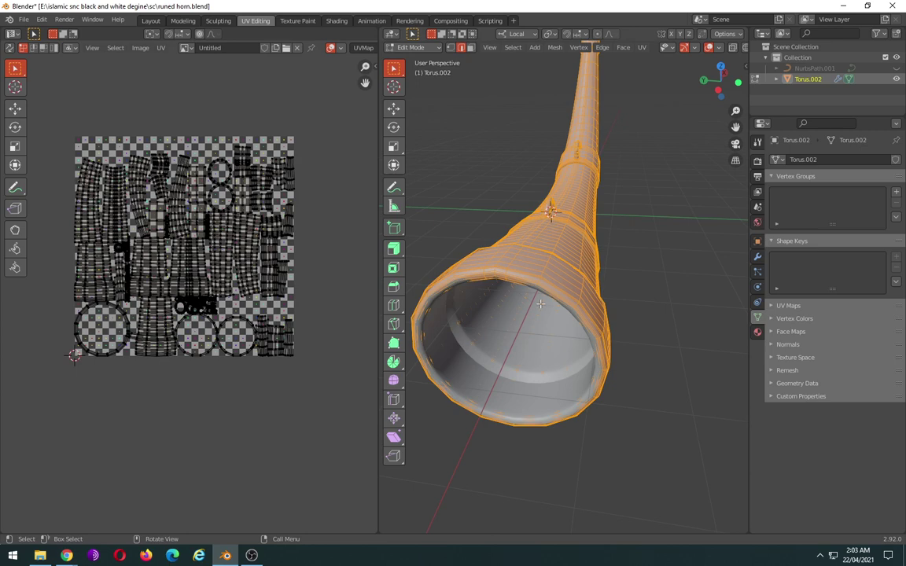
# - Deselect all and delete the horn's Subdivision modifier
pyautogui.hotkey('alt', 'a')
pyautogui.scroll(5, 541, 303)
pyautogui.moveTo(541, 303); pyautogui.dragTo(555, 338, button='middle')
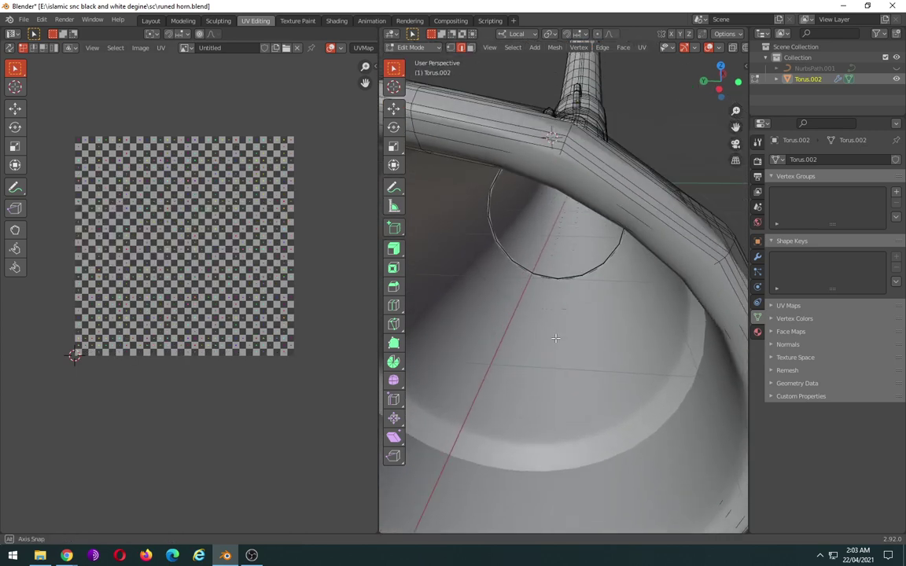
pyautogui.scroll(-4, 565, 337)
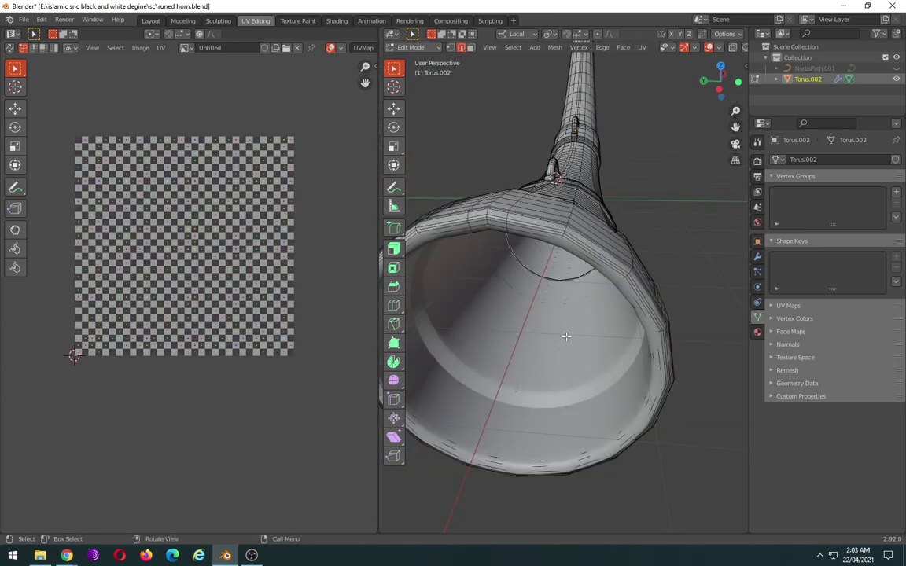
pyautogui.click(757, 258)
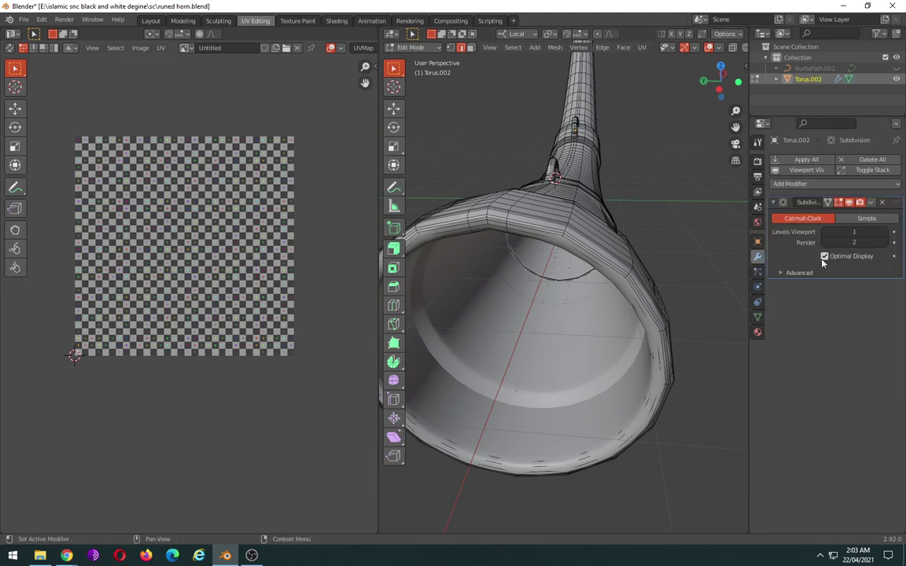
pyautogui.click(882, 203)
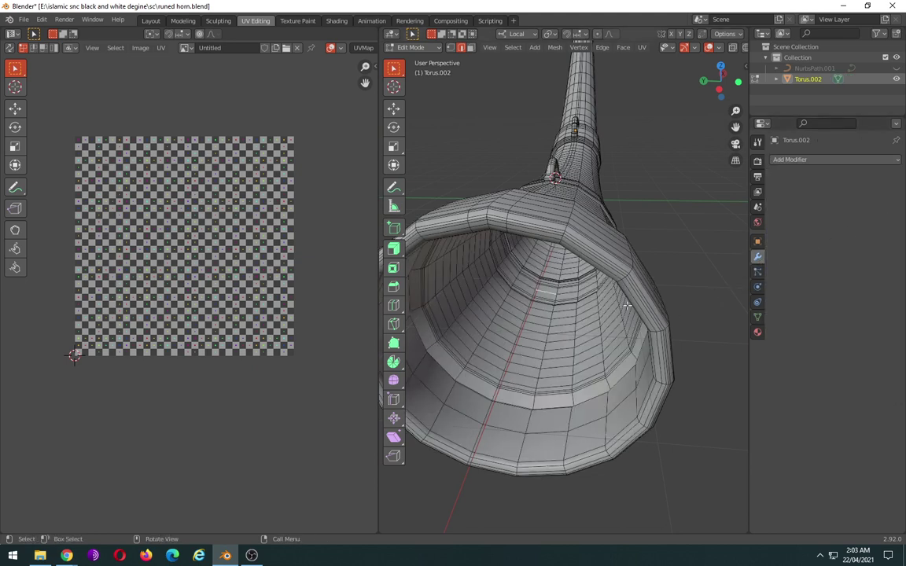
# - Mark the edge loop around the horn's mouth rim as a seam
pyautogui.moveTo(564, 275); pyautogui.dragTo(579, 309, button='middle')
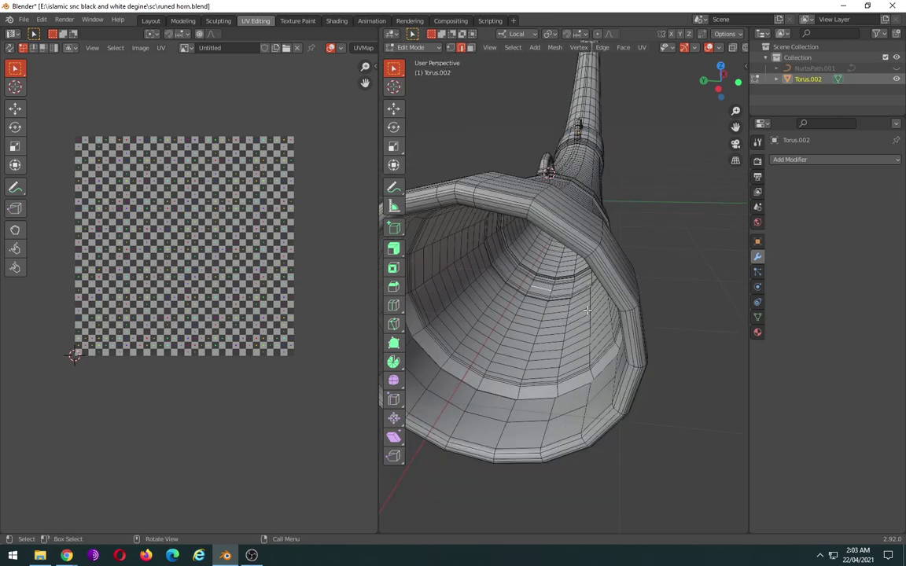
pyautogui.scroll(-2, 587, 310)
pyautogui.scroll(-2, 594, 316)
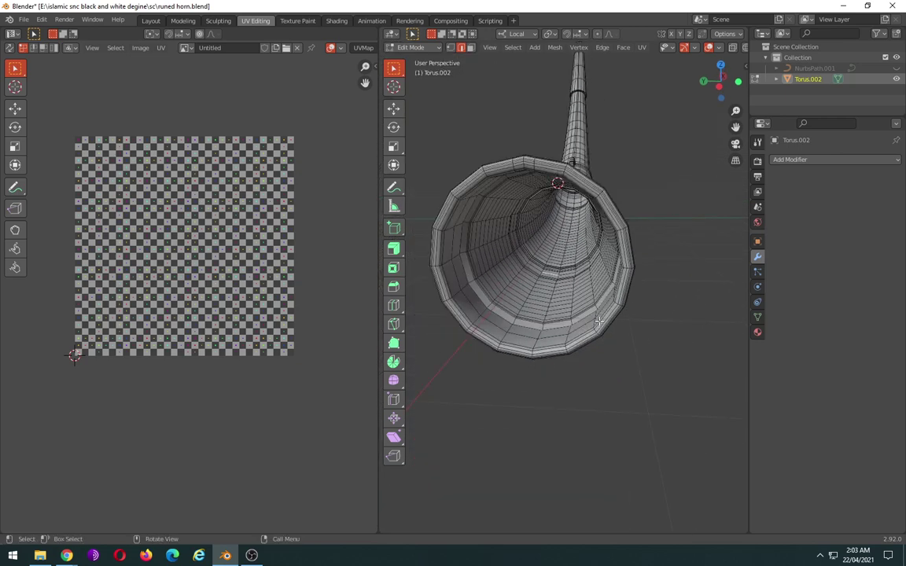
pyautogui.moveTo(598, 321)
pyautogui.mouseDown(button='middle')
pyautogui.moveTo(596, 296)
pyautogui.moveTo(572, 305)
pyautogui.mouseUp(button='middle')
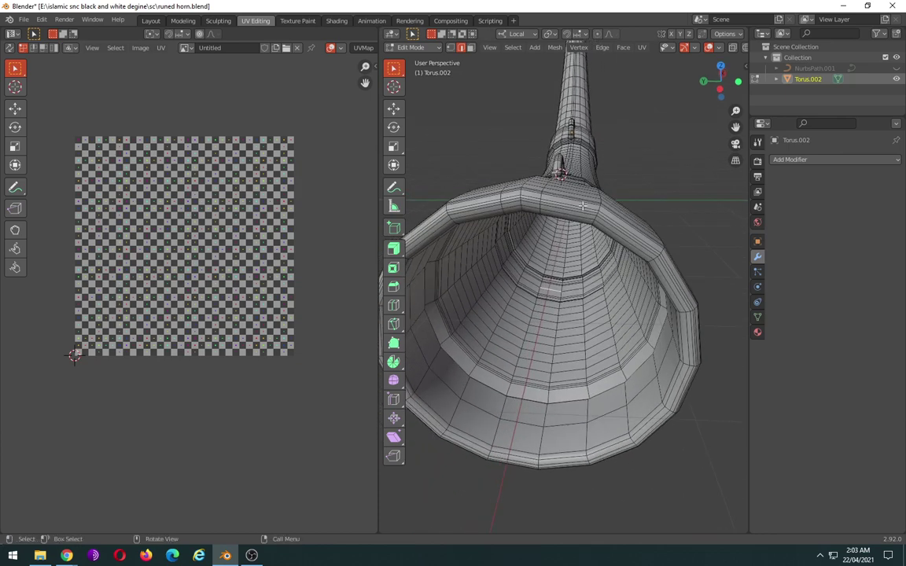
pyautogui.scroll(6, 582, 206)
pyautogui.scroll(-3, 579, 236)
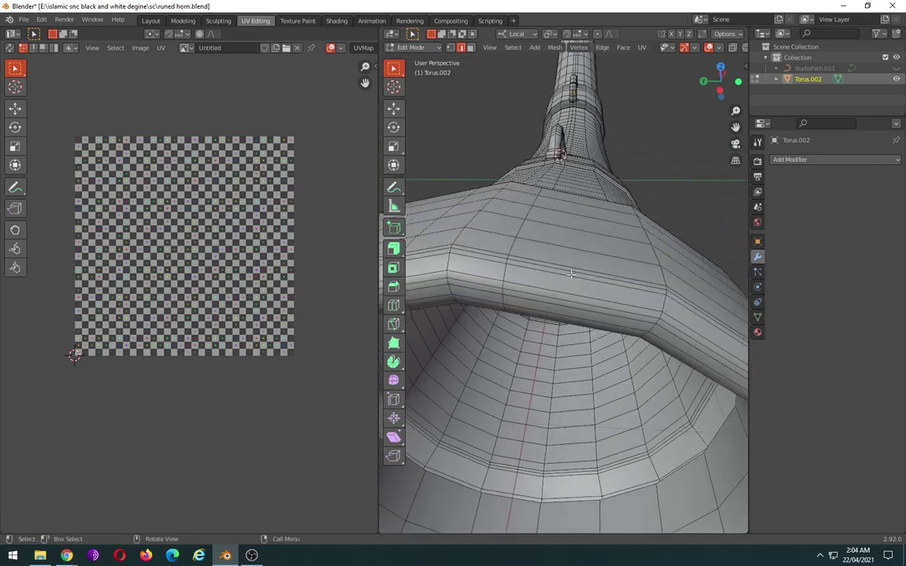
pyautogui.keyDown('alt'); pyautogui.click(640, 312); pyautogui.keyUp('alt')
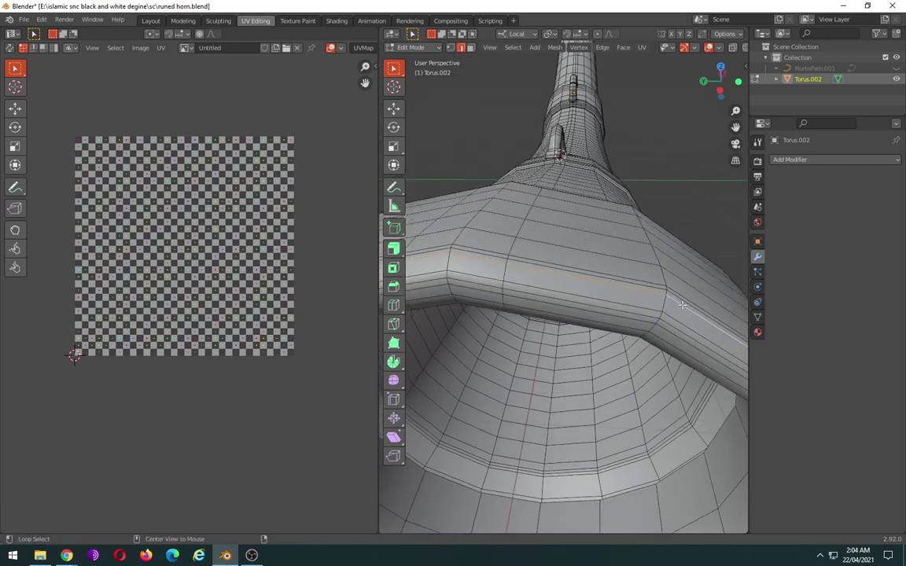
pyautogui.scroll(-4, 640, 312)
pyautogui.rightClick(639, 312)
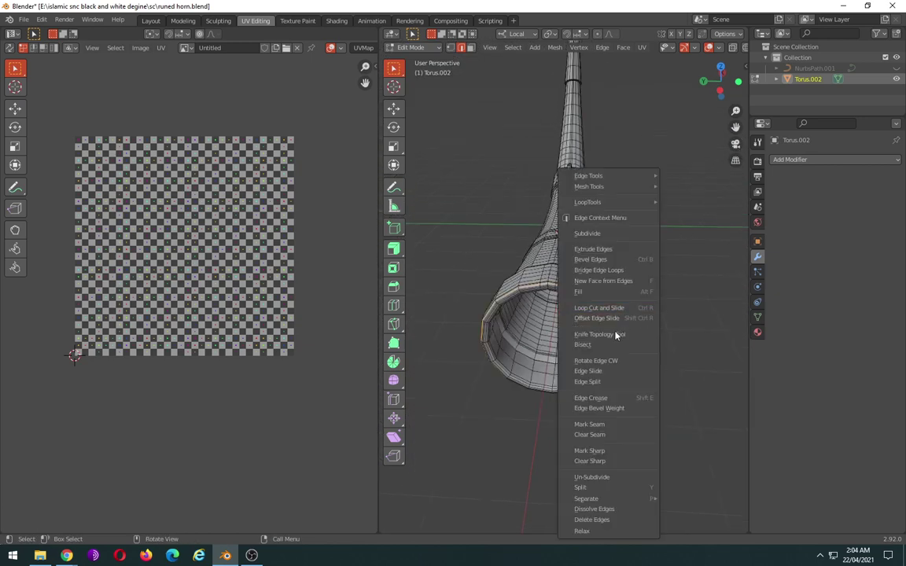
pyautogui.click(617, 426)
# - Look inside the bell, try selecting faces and an edge loop there, then deselect them
pyautogui.moveTo(617, 426); pyautogui.dragTo(591, 339, button='middle')
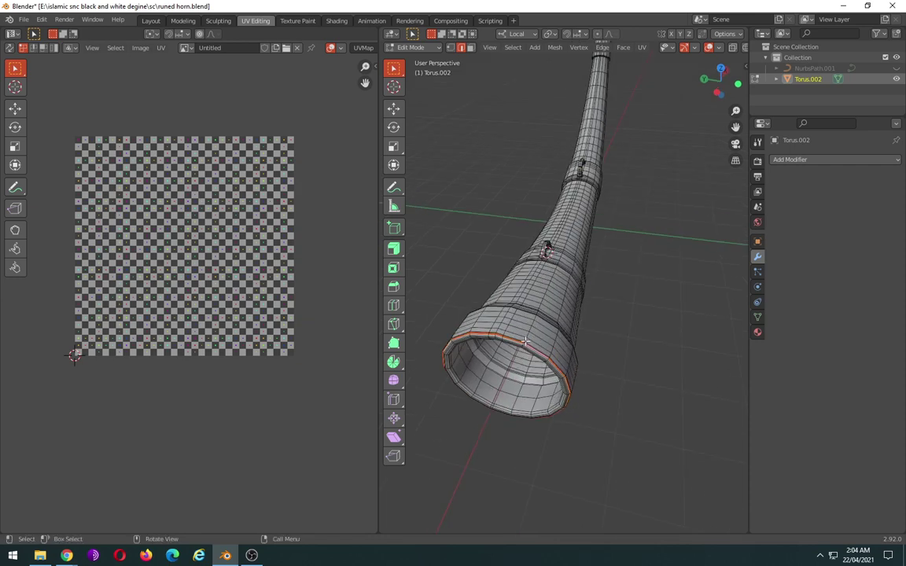
pyautogui.scroll(2, 481, 299)
pyautogui.scroll(2, 487, 362)
pyautogui.scroll(2, 495, 424)
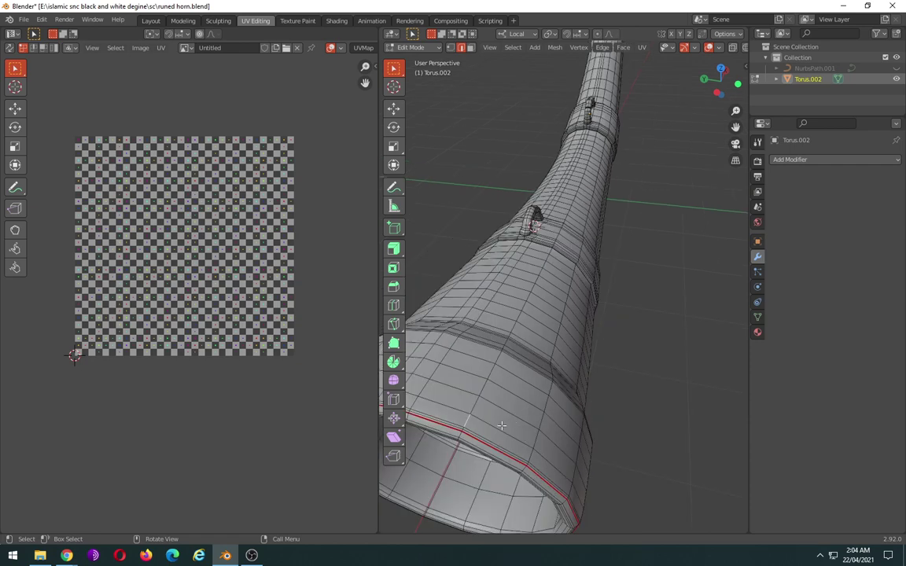
pyautogui.scroll(-1, 497, 399)
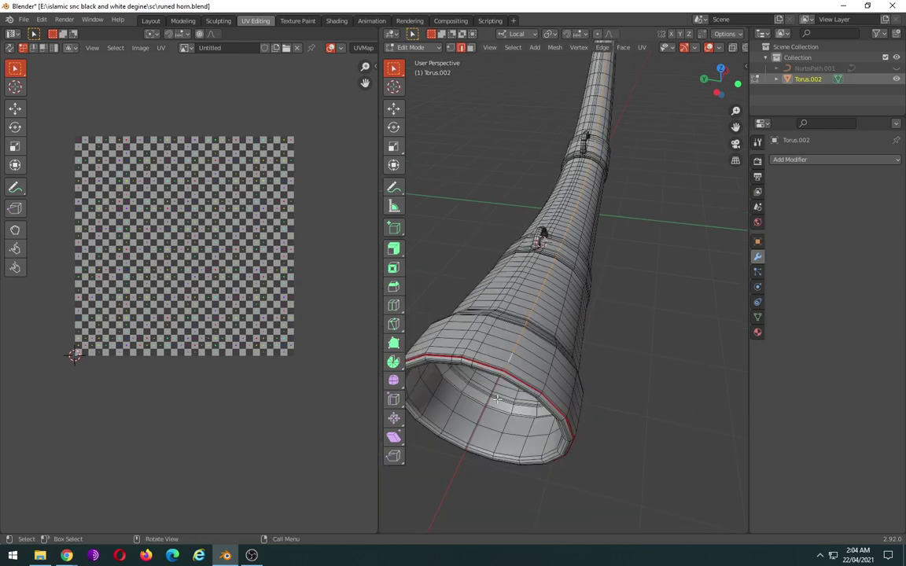
pyautogui.moveTo(497, 400); pyautogui.dragTo(577, 258, button='middle')
pyautogui.scroll(2, 577, 258)
pyautogui.scroll(-1, 578, 257)
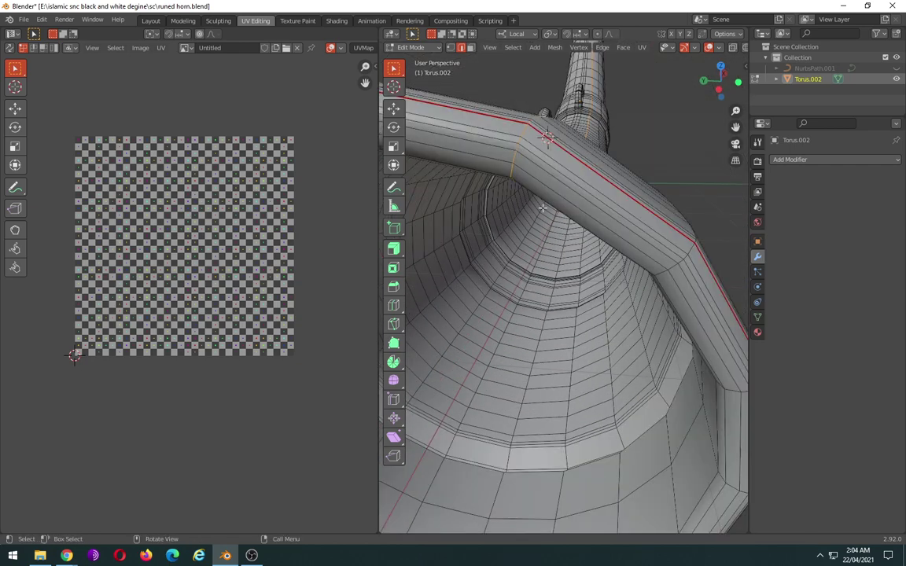
pyautogui.moveTo(532, 207); pyautogui.dragTo(489, 154)
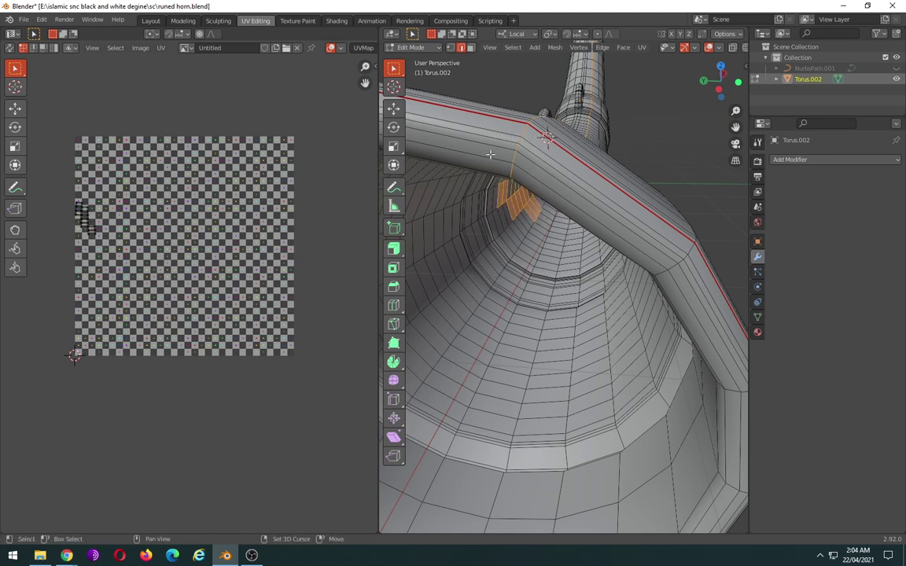
pyautogui.keyDown('alt'); pyautogui.click(507, 164); pyautogui.keyUp('alt')
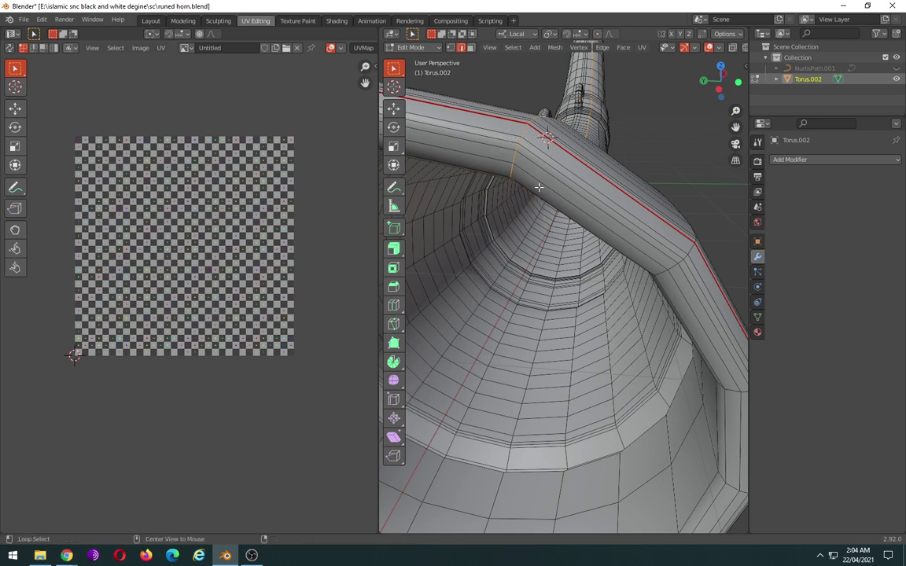
pyautogui.keyDown('alt'); pyautogui.click(497, 145); pyautogui.keyUp('alt')
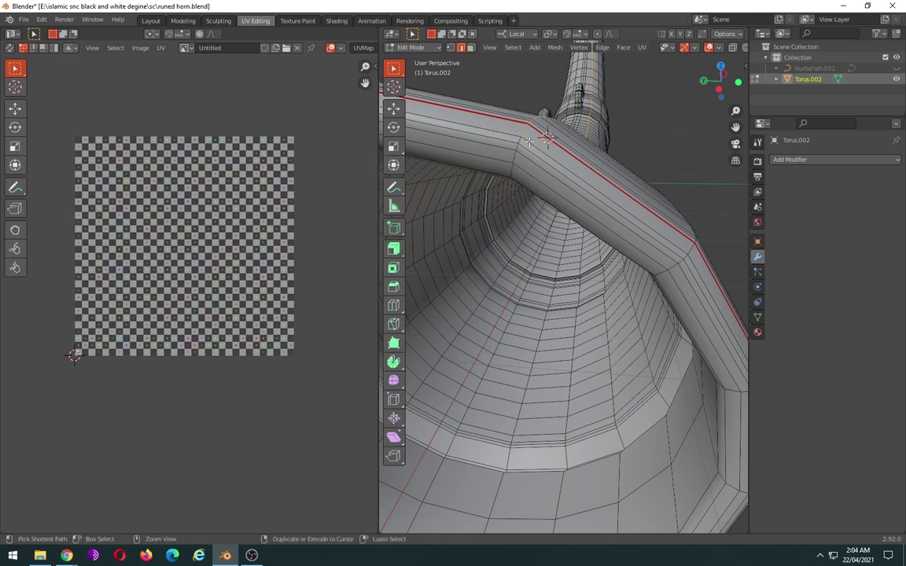
pyautogui.moveTo(528, 142)
pyautogui.mouseDown(button='middle')
pyautogui.moveTo(572, 193)
pyautogui.moveTo(582, 232)
pyautogui.moveTo(607, 249)
pyautogui.moveTo(668, 250)
pyautogui.mouseUp(button='middle')
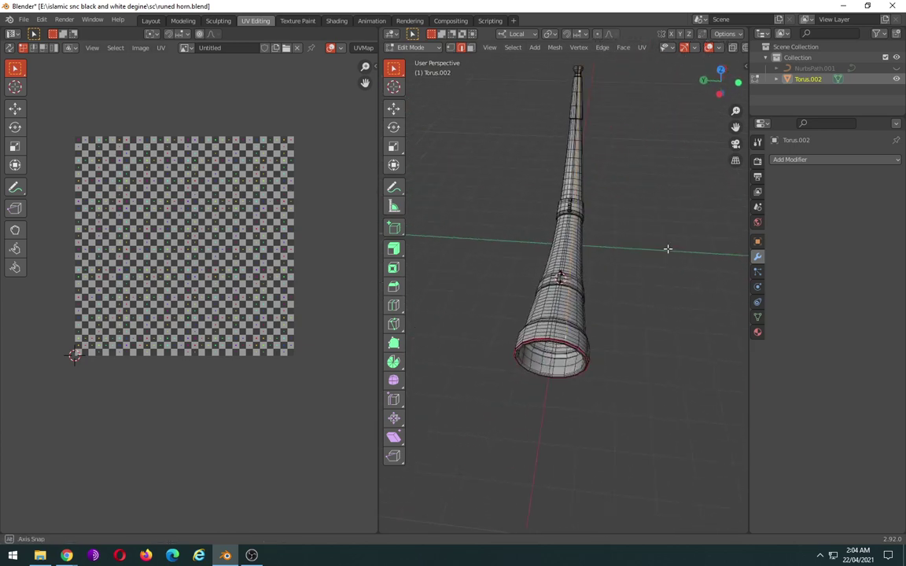
# - Select edge loops on the lower horn body, the handle ring, and lengthwise along the tube
pyautogui.scroll(2, 558, 265)
pyautogui.scroll(3, 558, 265)
pyautogui.scroll(3, 525, 294)
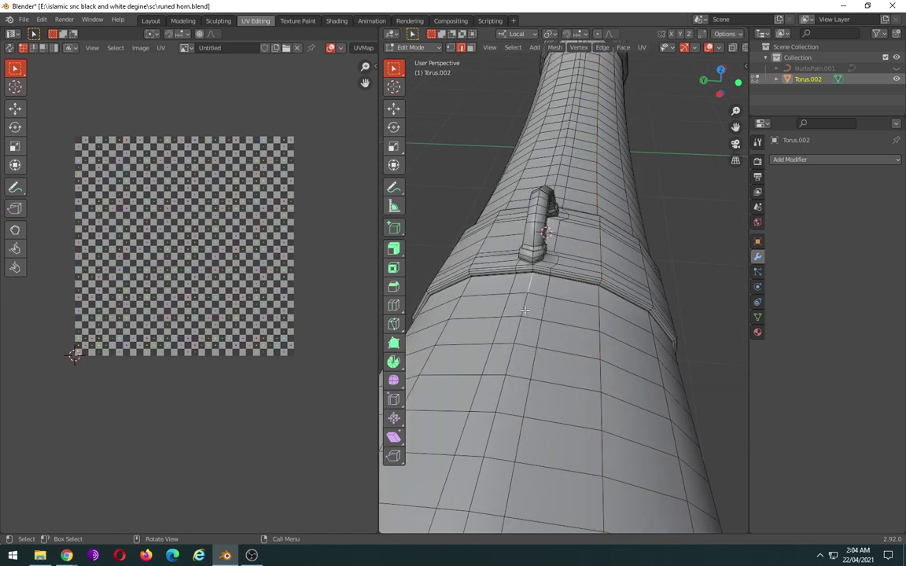
pyautogui.keyDown('alt'); pyautogui.click(535, 315); pyautogui.keyUp('alt')
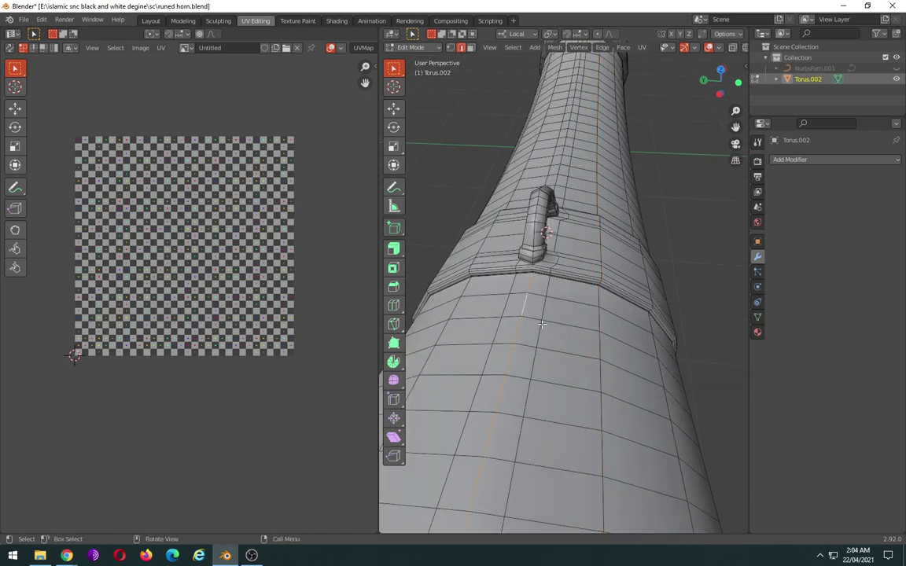
pyautogui.keyDown('alt'); pyautogui.click(534, 234); pyautogui.keyUp('alt')
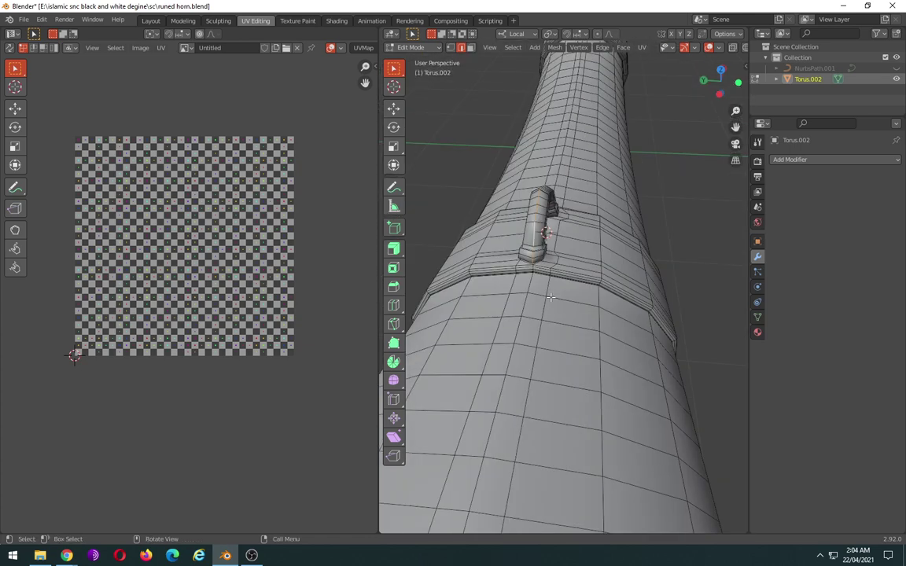
pyautogui.keyDown('alt'); pyautogui.click(600, 322); pyautogui.keyUp('alt')
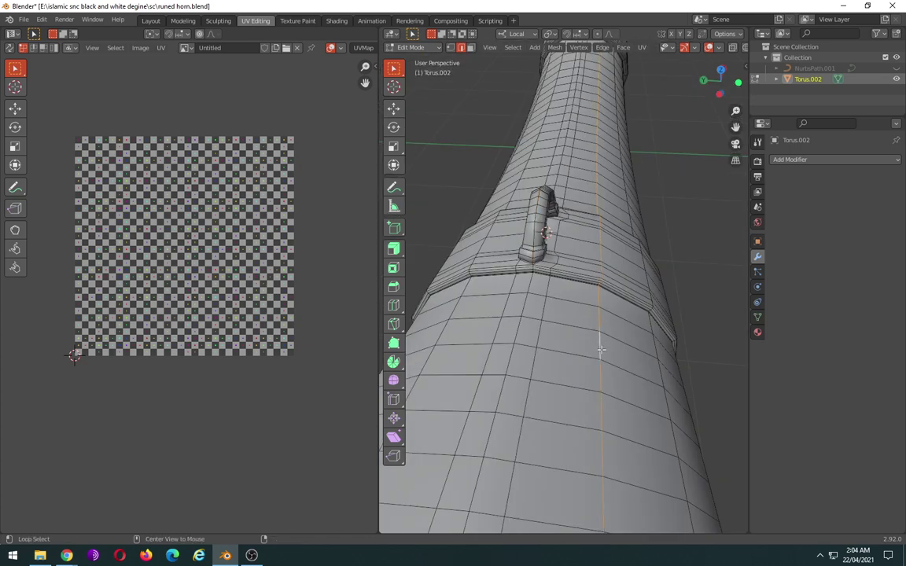
pyautogui.scroll(-6, 609, 351)
# - Extend the lengthwise edge selection down to the rim seam inside the bell
pyautogui.moveTo(609, 352); pyautogui.dragTo(610, 364, button='middle')
pyautogui.scroll(5, 606, 356)
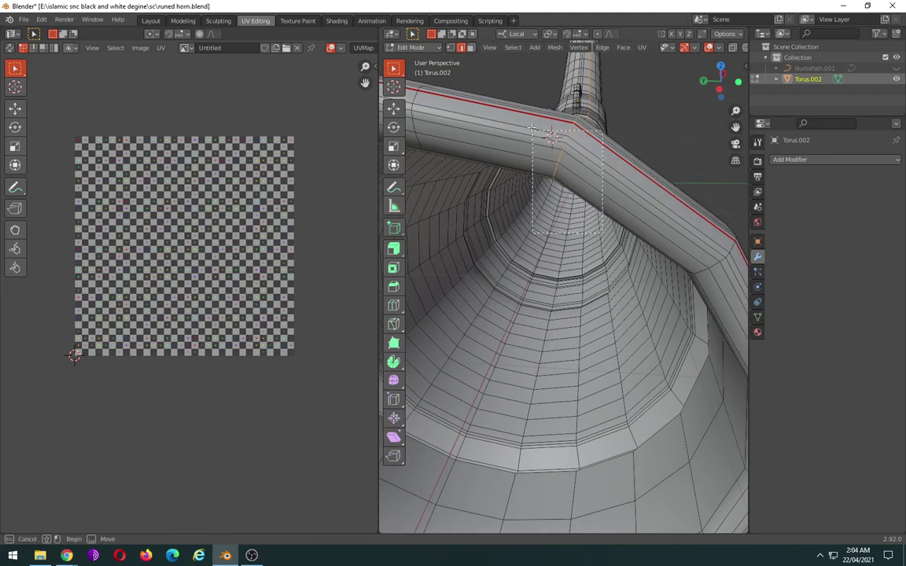
pyautogui.scroll(-4, 588, 195)
pyautogui.moveTo(587, 195)
pyautogui.mouseDown(button='middle')
pyautogui.moveTo(542, 376)
pyautogui.moveTo(508, 391)
pyautogui.mouseUp(button='middle')
pyautogui.scroll(4, 542, 376)
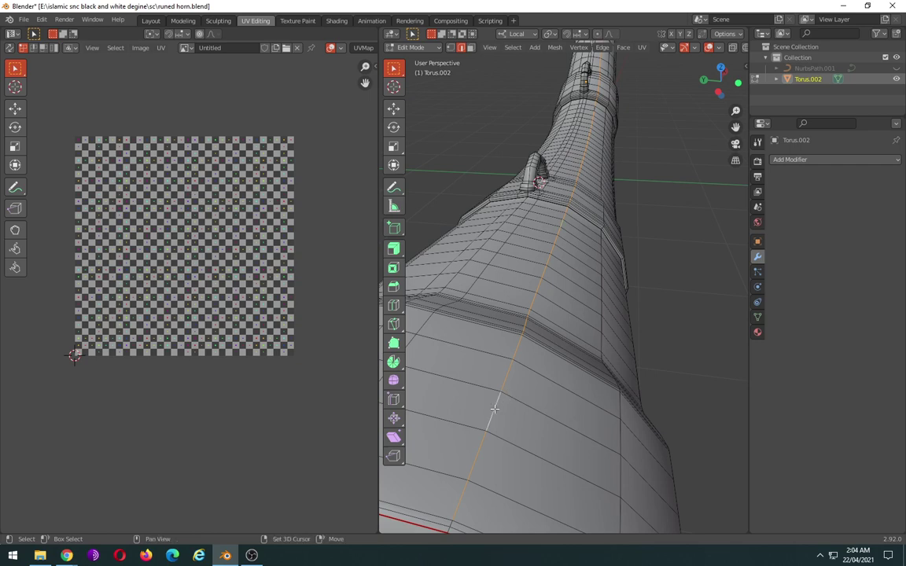
pyautogui.scroll(-3, 460, 366)
pyautogui.moveTo(480, 438)
pyautogui.mouseDown(button='middle')
pyautogui.moveTo(545, 383)
pyautogui.moveTo(589, 292)
pyautogui.mouseUp(button='middle')
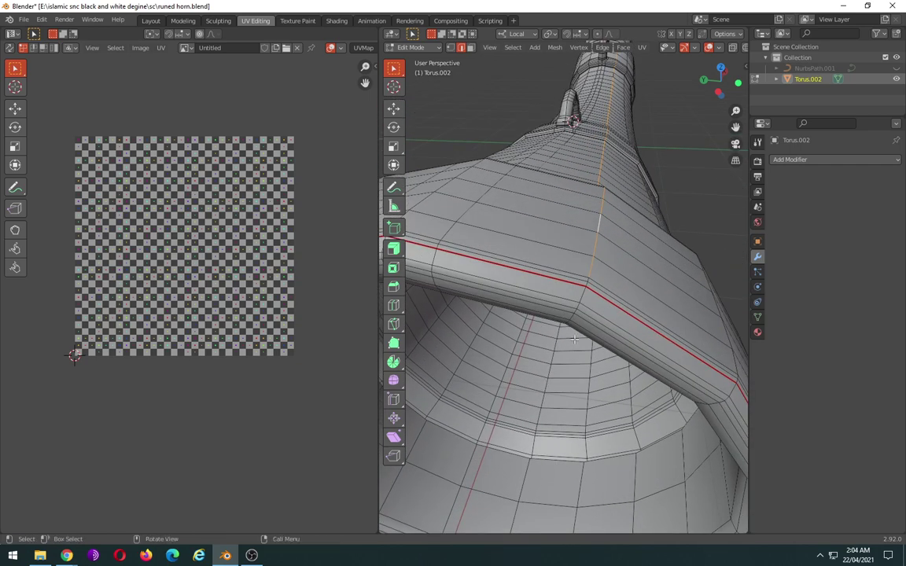
pyautogui.keyDown('alt'); pyautogui.keyDown('shift'); pyautogui.click(589, 281); pyautogui.keyUp('shift'); pyautogui.keyUp('alt')
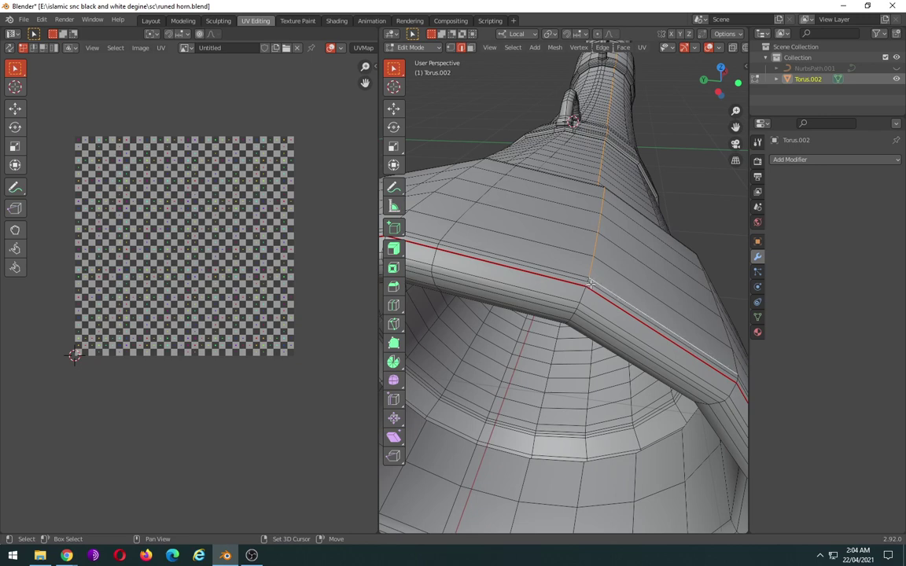
# - Zoom onto the bell and deselect the edge path by clicking empty space
pyautogui.moveTo(590, 283); pyautogui.dragTo(619, 337, button='middle')
pyautogui.scroll(4, 612, 309)
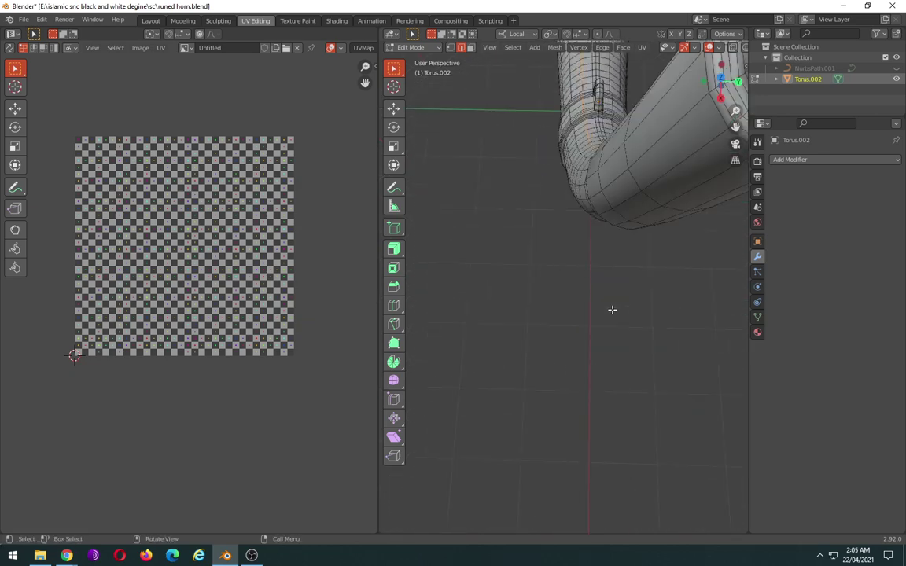
pyautogui.scroll(-3, 612, 309)
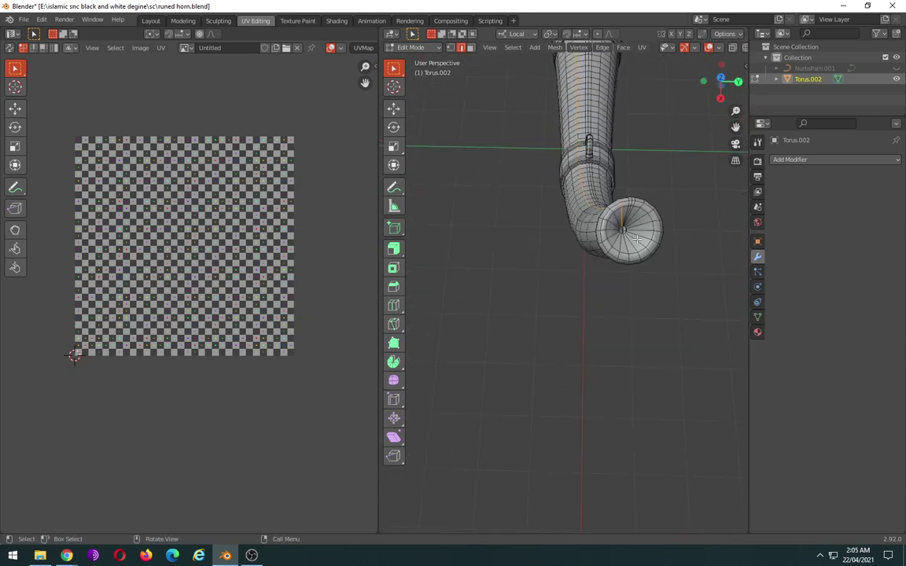
pyautogui.scroll(3, 636, 238)
pyautogui.scroll(3, 649, 213)
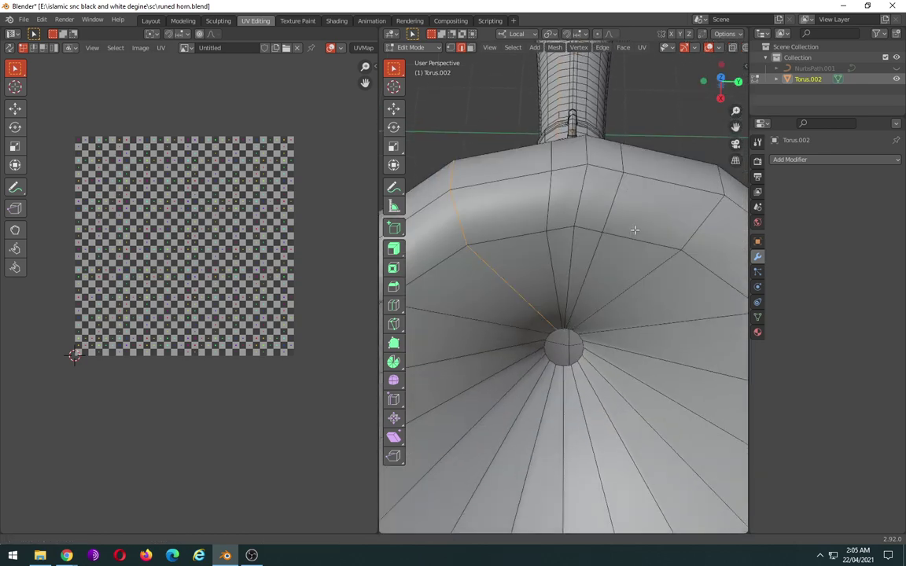
pyautogui.keyDown('shift'); pyautogui.click(506, 281); pyautogui.keyUp('shift')
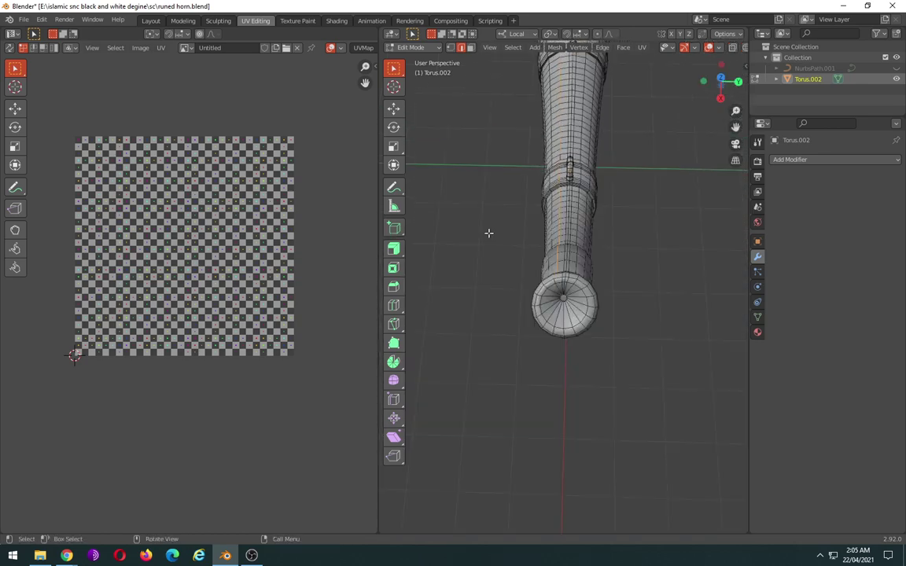
pyautogui.scroll(-6, 488, 232)
pyautogui.scroll(6, 561, 291)
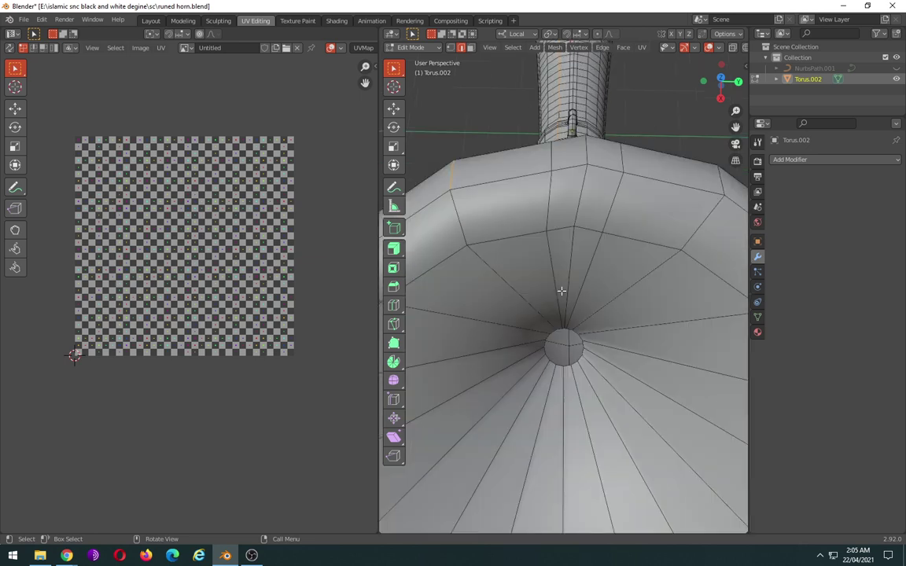
# - Mark the selected edge and the bell rim loop as seams
pyautogui.rightClick(512, 214)
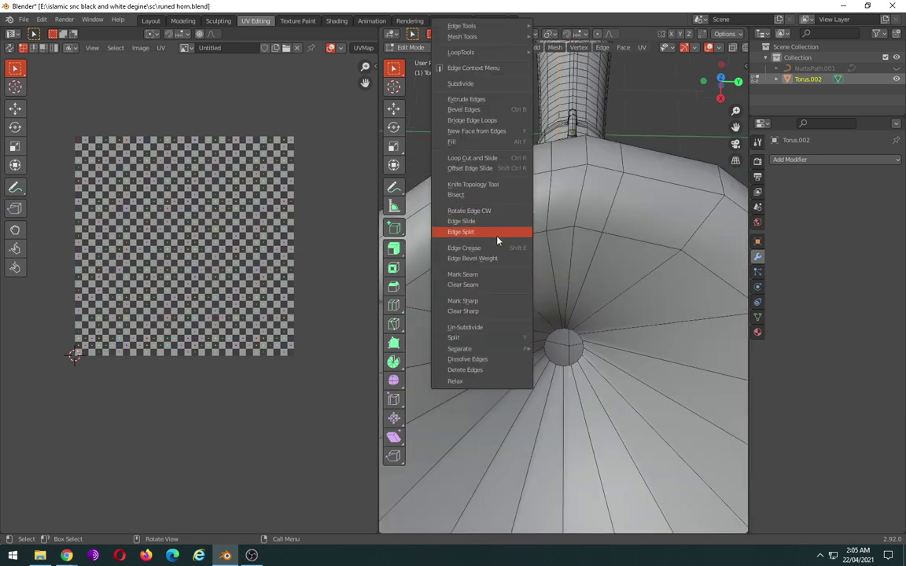
pyautogui.click(498, 273)
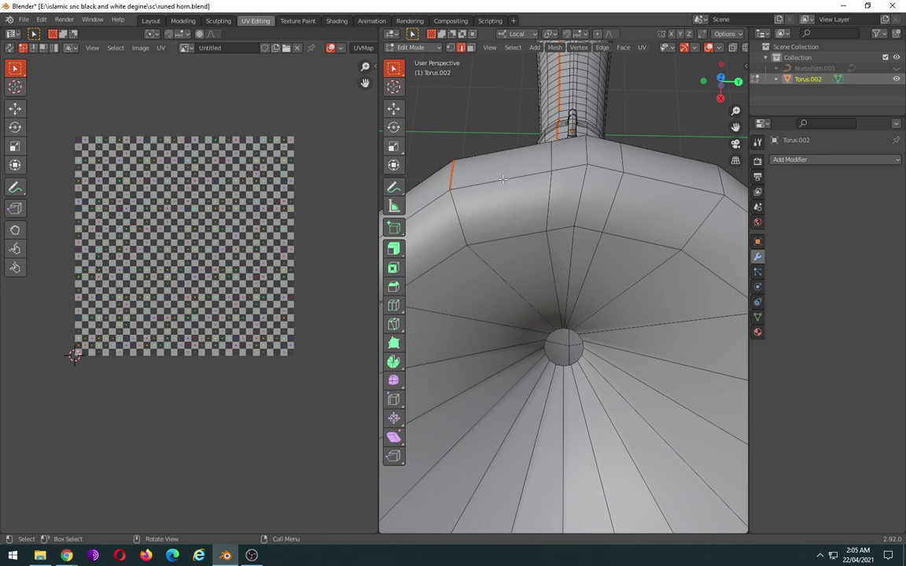
pyautogui.keyDown('alt'); pyautogui.click(404, 177); pyautogui.keyUp('alt')
pyautogui.rightClick(403, 178)
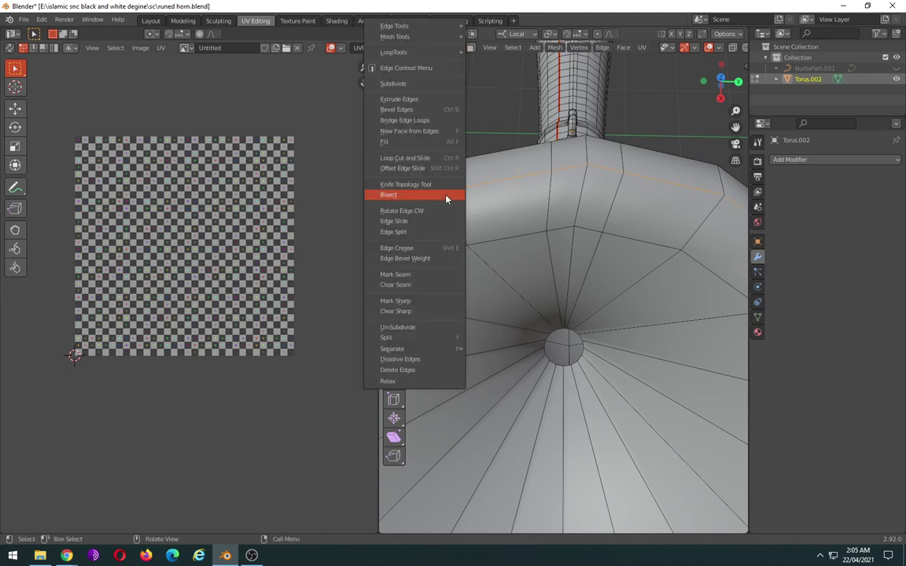
pyautogui.click(418, 275)
# - Mark the lengthwise edges running along the loop handle as a seam
pyautogui.scroll(-5, 507, 257)
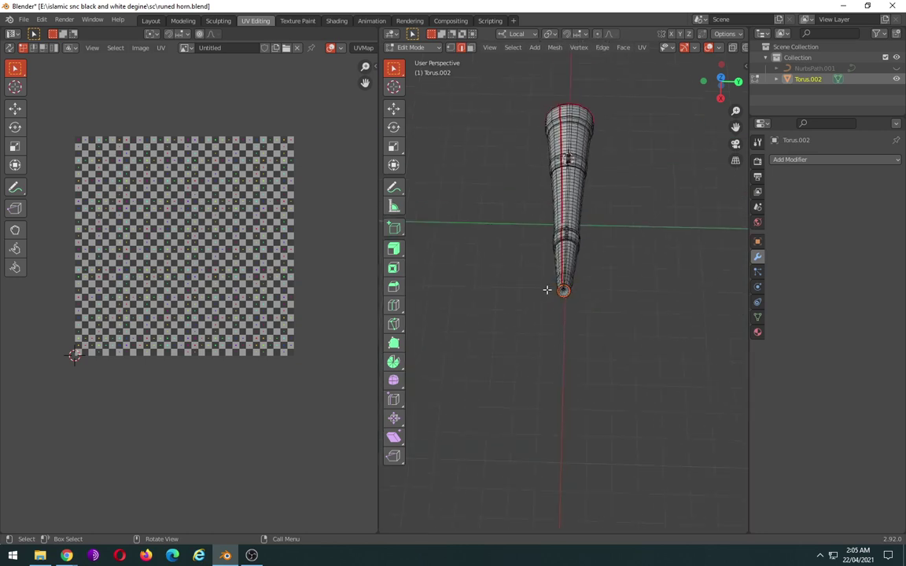
pyautogui.moveTo(546, 290); pyautogui.dragTo(537, 265, button='middle')
pyautogui.scroll(5, 537, 265)
pyautogui.moveTo(592, 216)
pyautogui.mouseDown(button='middle')
pyautogui.moveTo(542, 283)
pyautogui.moveTo(511, 299)
pyautogui.moveTo(574, 321)
pyautogui.mouseUp(button='middle')
pyautogui.scroll(2, 528, 293)
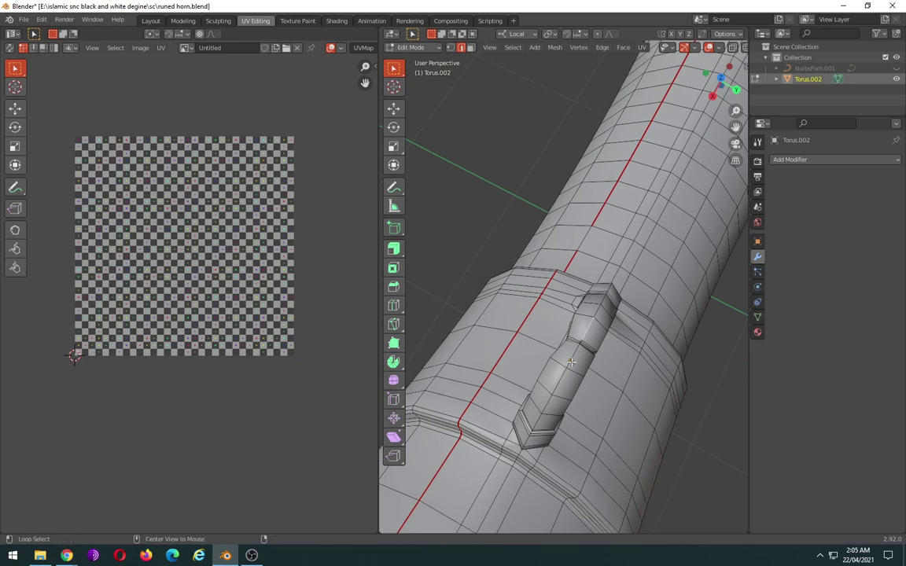
pyautogui.moveTo(515, 325); pyautogui.dragTo(557, 354, button='middle')
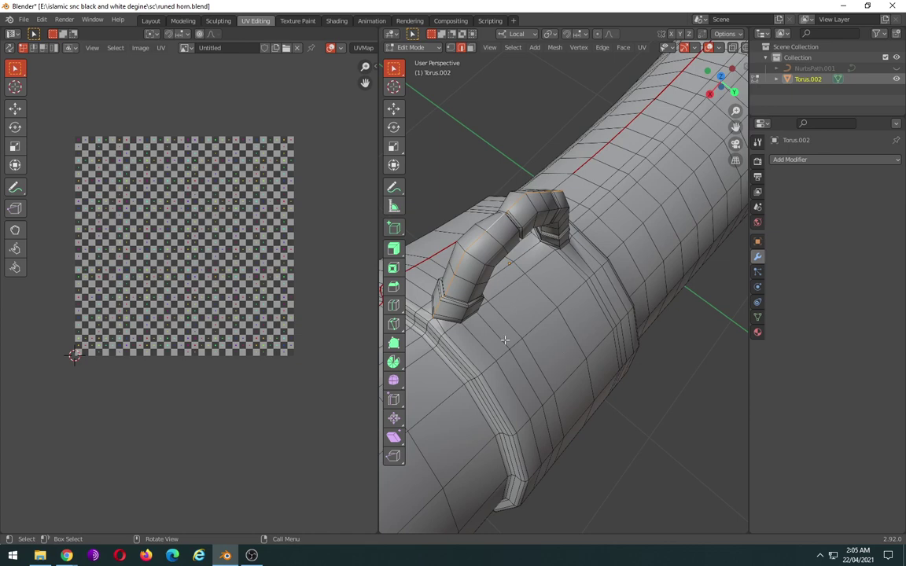
pyautogui.moveTo(504, 340)
pyautogui.mouseDown(button='middle')
pyautogui.moveTo(543, 317)
pyautogui.moveTo(590, 320)
pyautogui.moveTo(627, 283)
pyautogui.moveTo(572, 323)
pyautogui.moveTo(554, 295)
pyautogui.mouseUp(button='middle')
pyautogui.rightClick(589, 319)
pyautogui.click(591, 323)
# - Mark the edges beside the handle as a seam too
pyautogui.scroll(4, 554, 295)
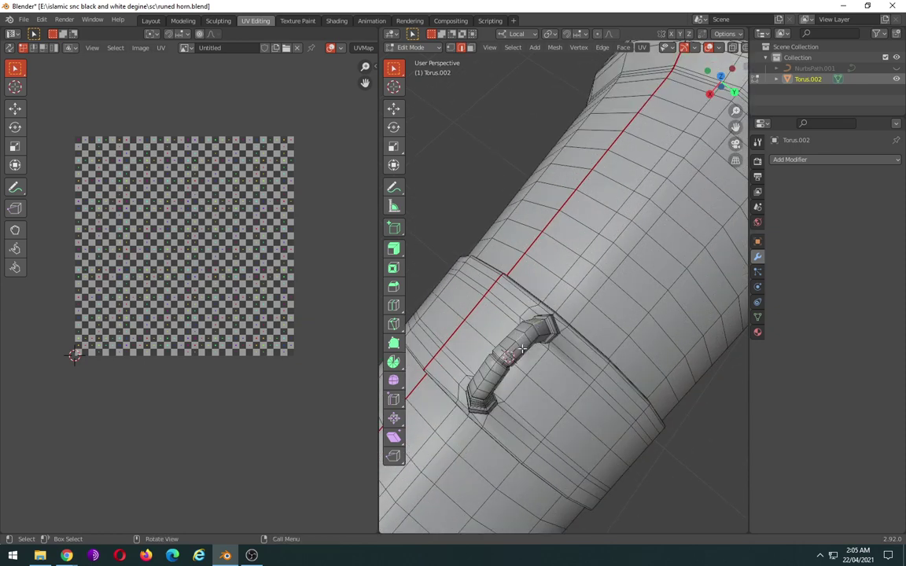
pyautogui.scroll(2, 522, 348)
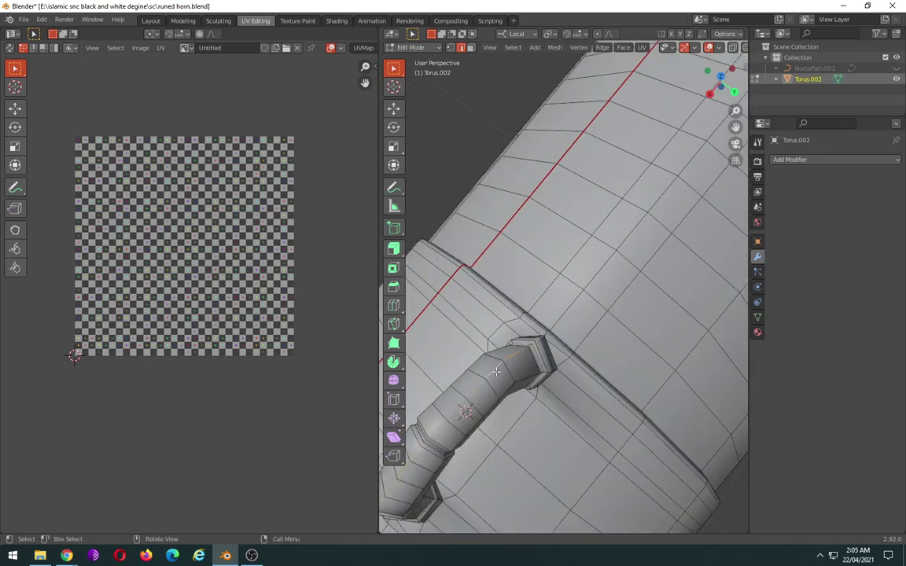
pyautogui.rightClick(496, 371)
pyautogui.click(497, 375)
pyautogui.scroll(-2, 504, 370)
pyautogui.scroll(-3, 519, 376)
pyautogui.scroll(-2, 527, 379)
pyautogui.moveTo(527, 378)
pyautogui.mouseDown(button='middle')
pyautogui.moveTo(631, 417)
pyautogui.moveTo(662, 352)
pyautogui.moveTo(562, 320)
pyautogui.moveTo(681, 323)
pyautogui.mouseUp(button='middle')
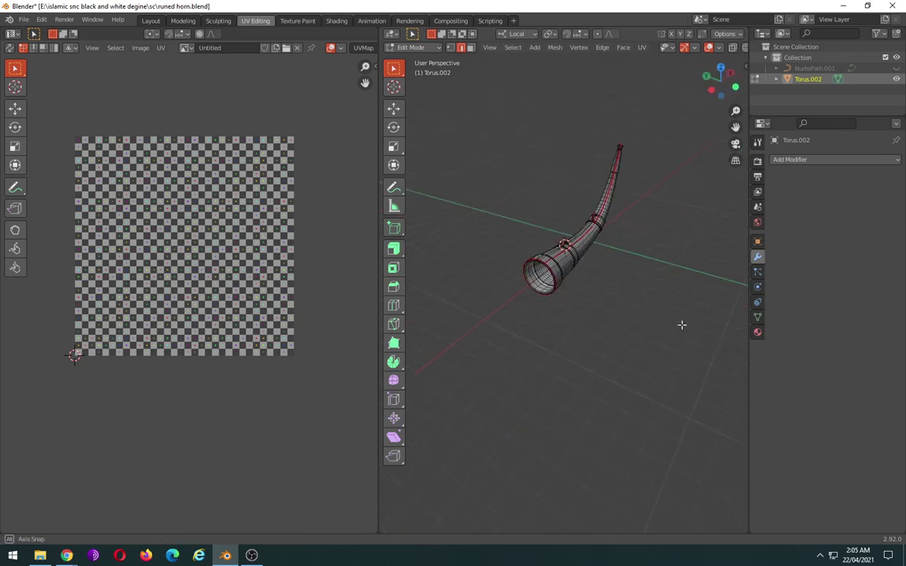
# - Select the whole horn and unwrap it along its marked seams
pyautogui.press('a')
pyautogui.press('u')
pyautogui.click(632, 304)
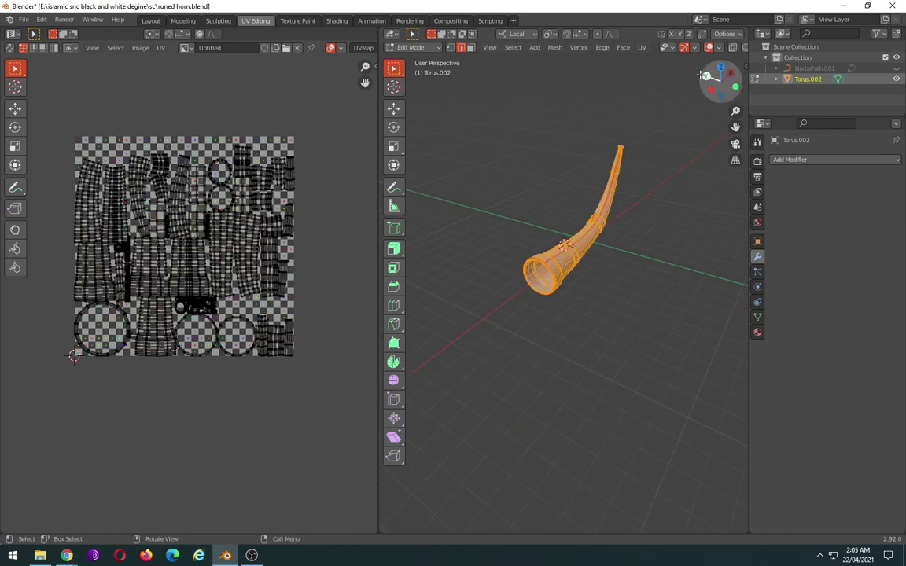
pyautogui.click(642, 48)
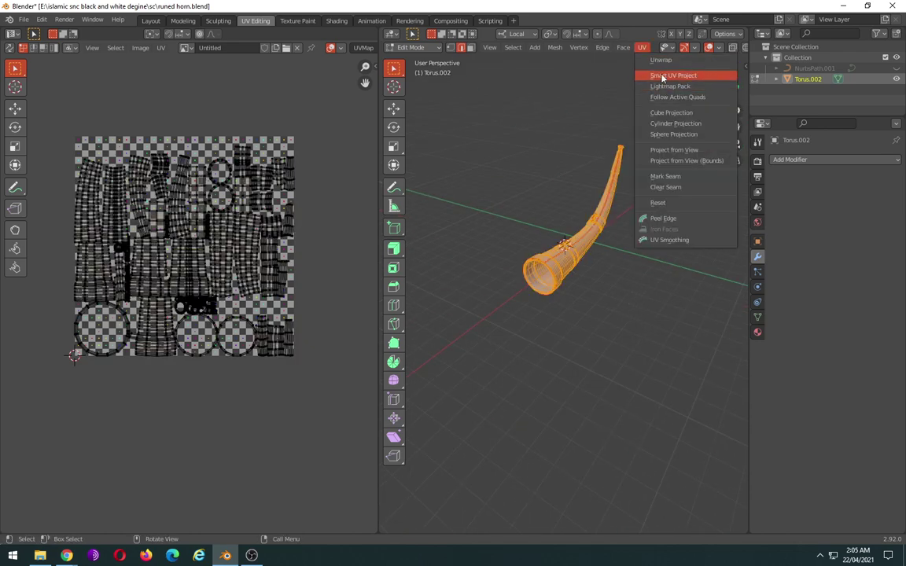
pyautogui.press('Return')
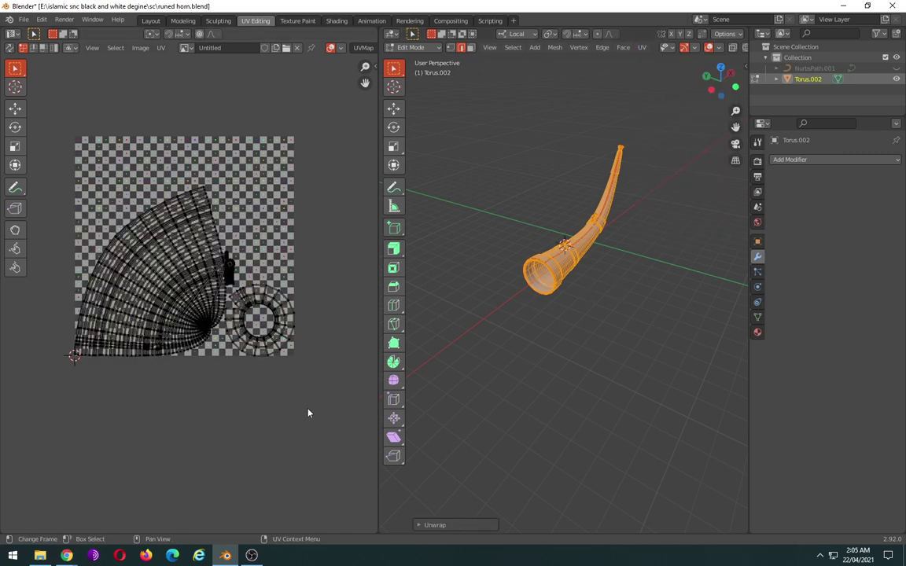
pyautogui.scroll(2, 310, 412)
pyautogui.scroll(3, 308, 409)
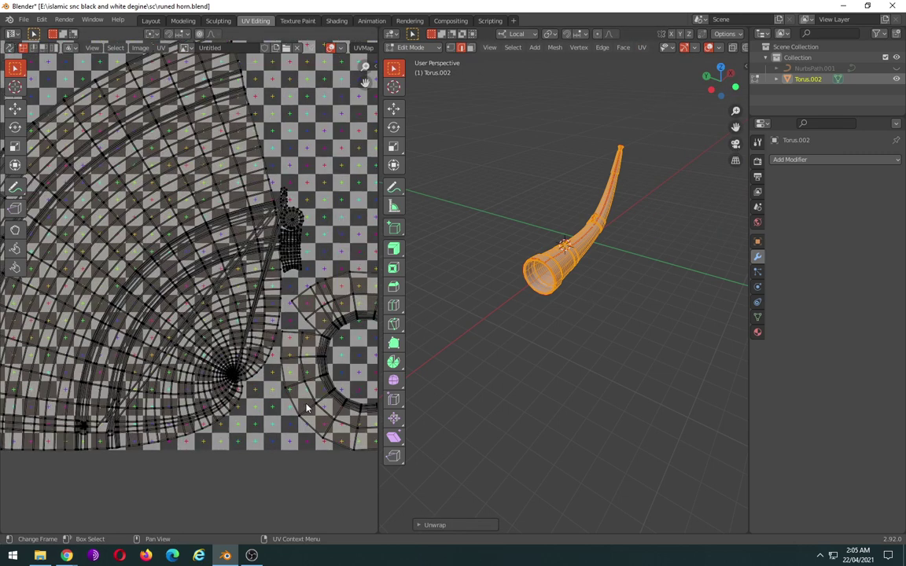
pyautogui.scroll(-1, 307, 409)
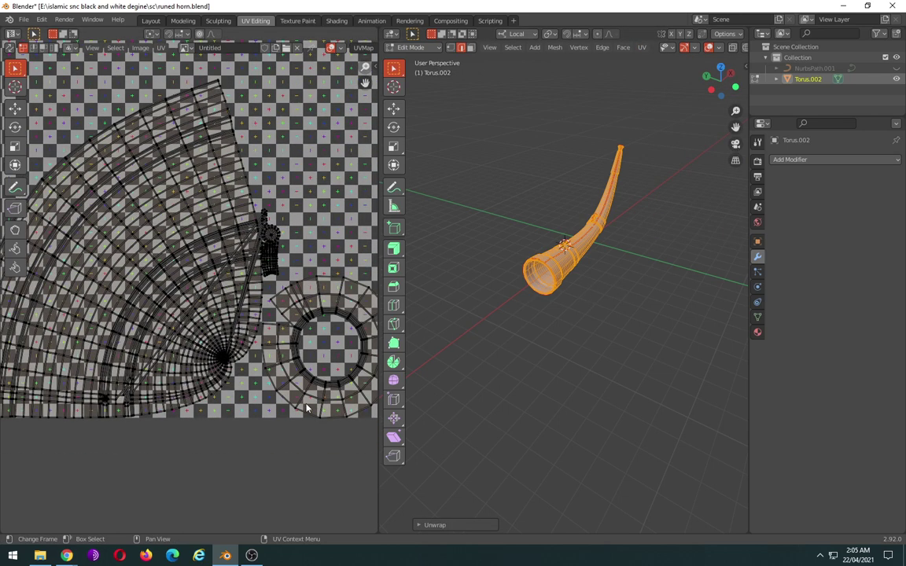
pyautogui.scroll(-1, 307, 408)
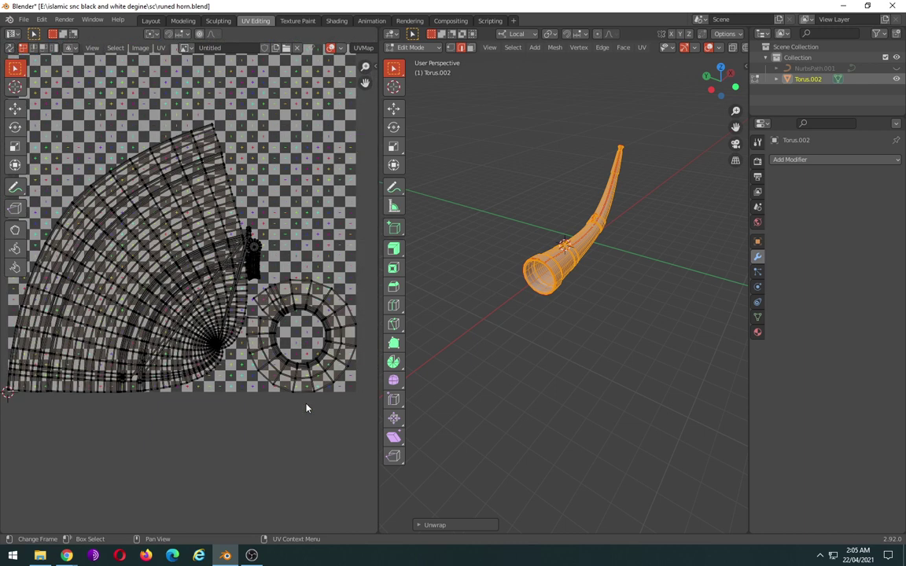
pyautogui.scroll(1, 307, 408)
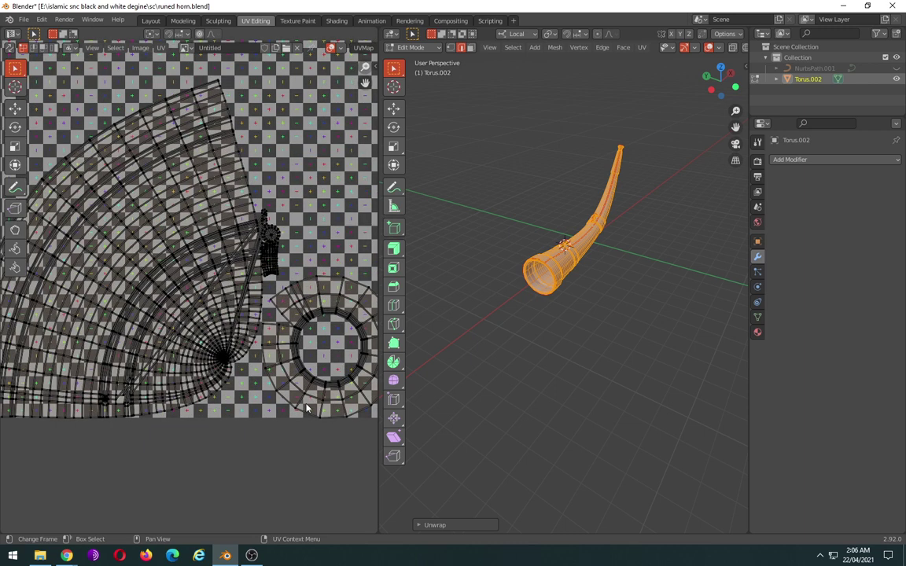
pyautogui.scroll(-1, 306, 408)
# - In the Unwrap redo panel, try Conformal, return to Angle Based, and set Margin to 0.896
pyautogui.click(462, 525)
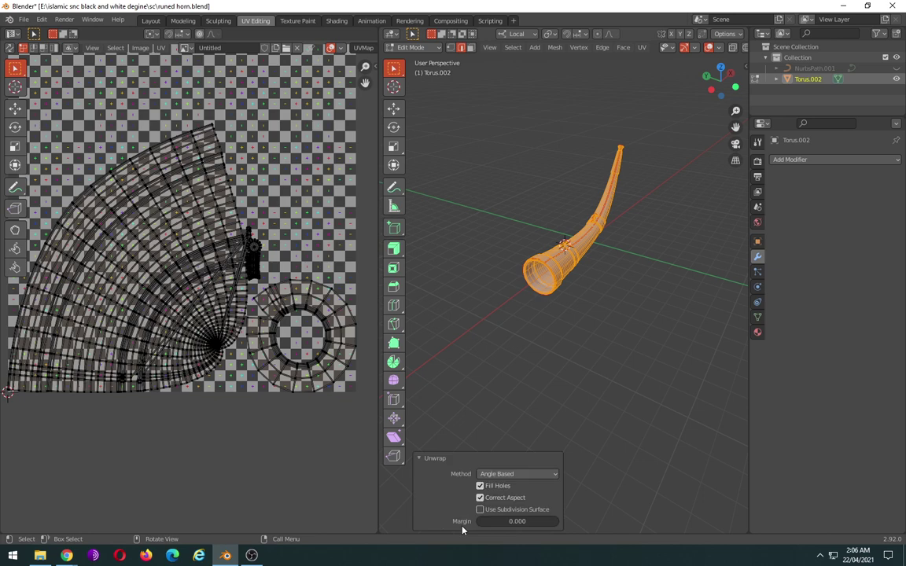
pyautogui.click(516, 475)
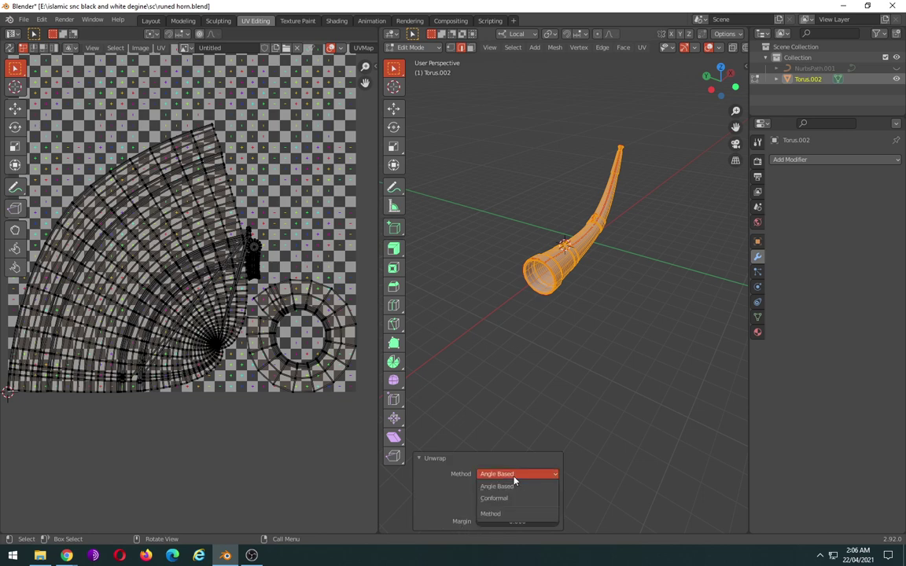
pyautogui.click(522, 498)
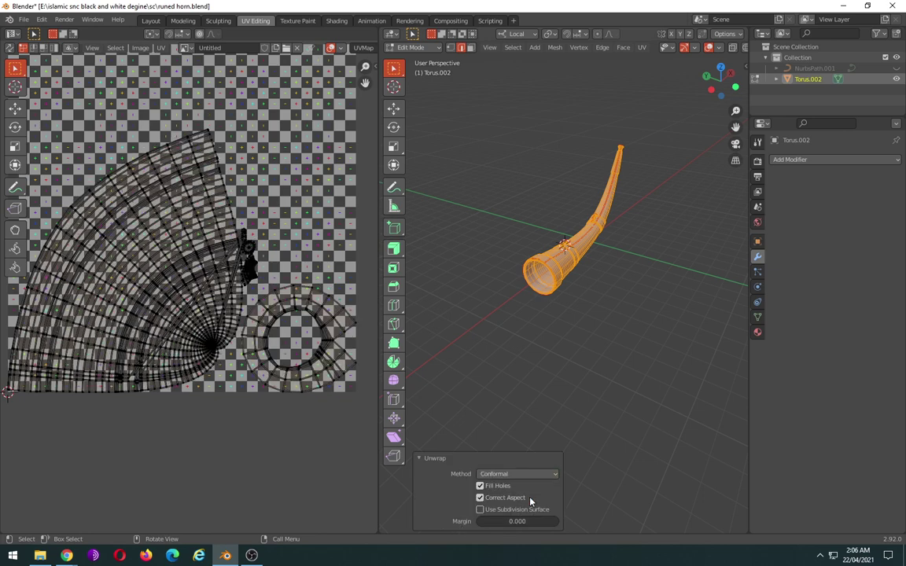
pyautogui.click(524, 475)
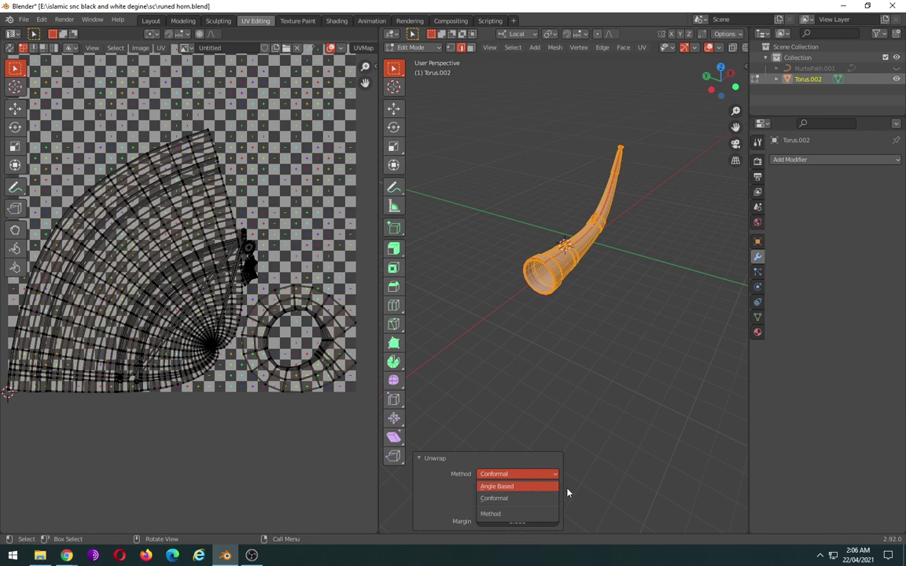
pyautogui.click(520, 486)
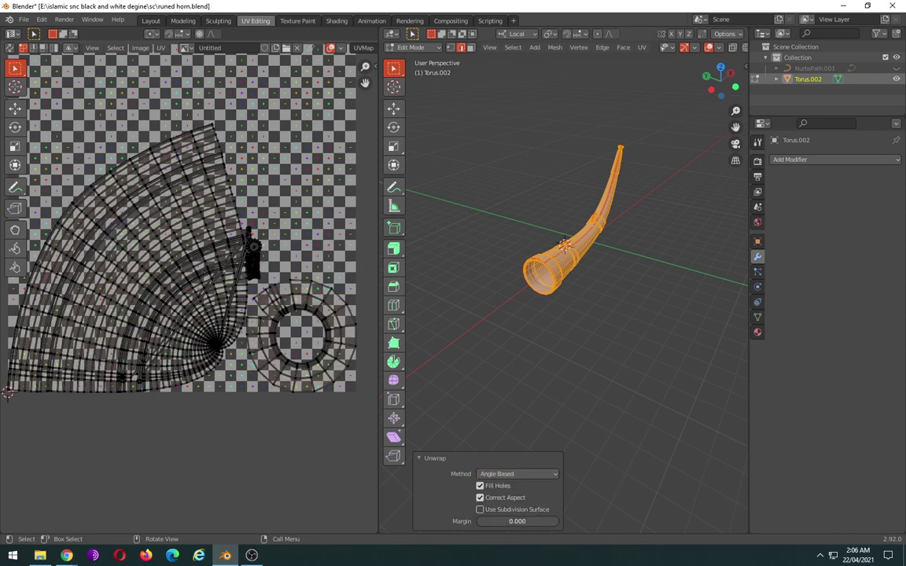
pyautogui.moveTo(517, 522)
pyautogui.mouseDown()
pyautogui.moveTo(574, 522)
pyautogui.moveTo(566, 522)
pyautogui.mouseUp()
# - Undo the seam-based unwrap of the horn
pyautogui.scroll(-3, 306, 318)
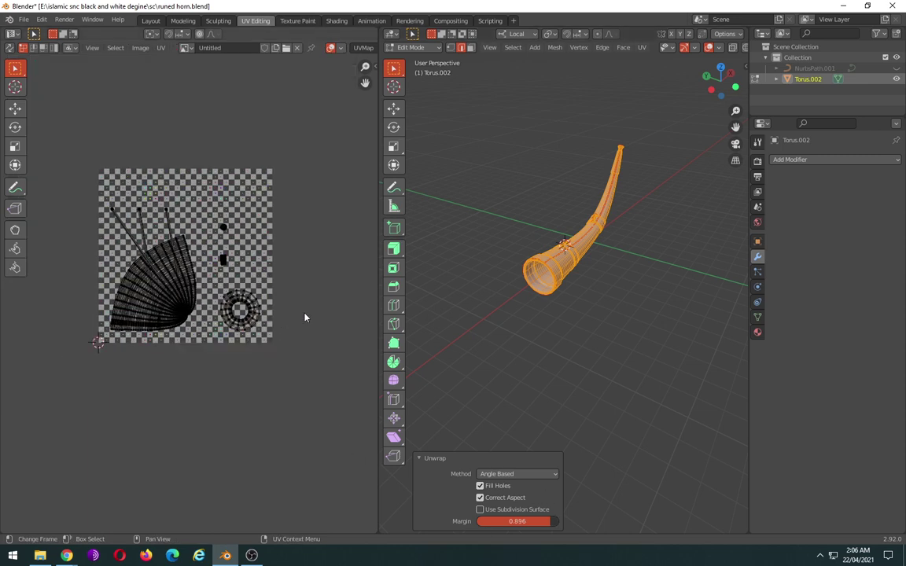
pyautogui.hotkey('ctrl', 'z')
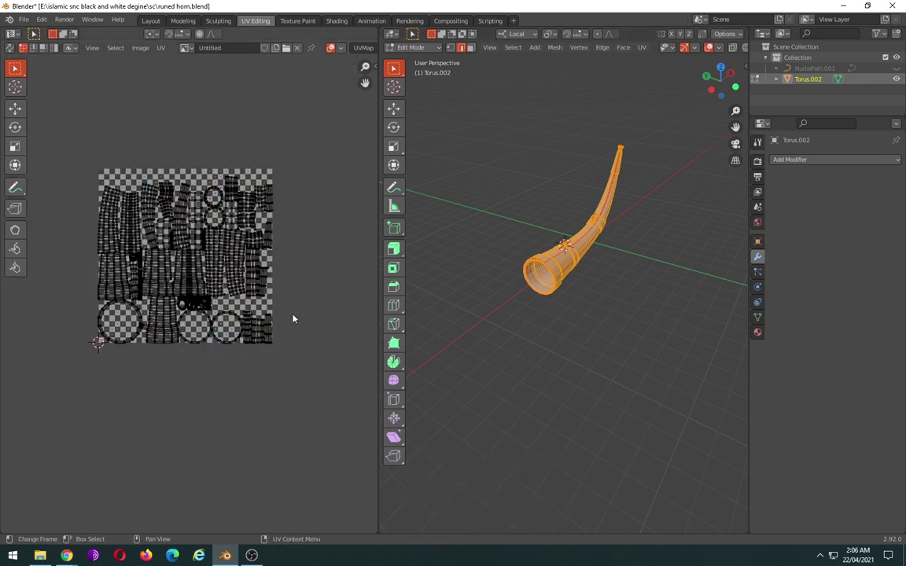
pyautogui.scroll(1, 292, 318)
pyautogui.scroll(1, 292, 318)
pyautogui.moveTo(550, 317)
pyautogui.mouseDown(button='middle')
pyautogui.moveTo(466, 243)
pyautogui.moveTo(544, 293)
pyautogui.moveTo(540, 273)
pyautogui.moveTo(588, 294)
pyautogui.moveTo(617, 425)
pyautogui.moveTo(635, 386)
pyautogui.moveTo(670, 366)
pyautogui.mouseUp(button='middle')
pyautogui.scroll(2, 544, 293)
pyautogui.scroll(2, 544, 293)
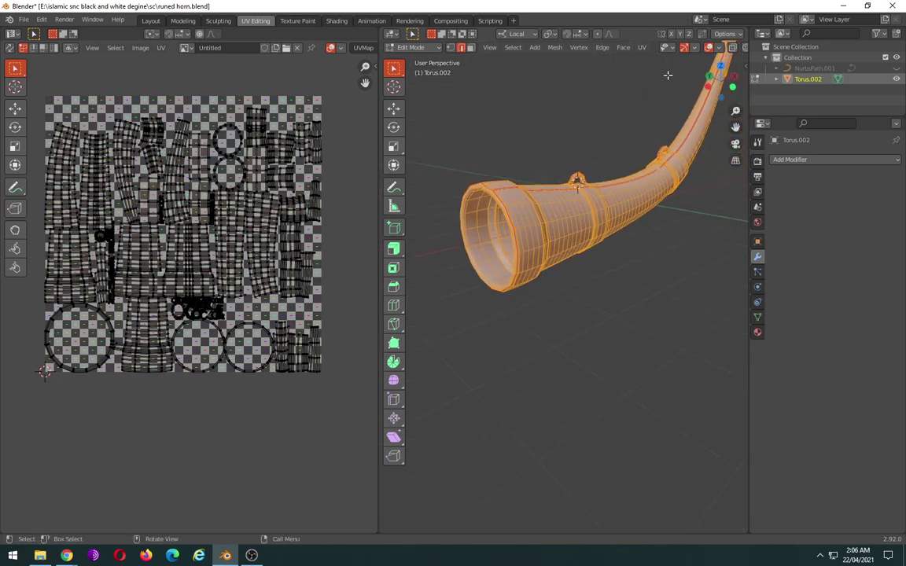
# - Apply Smart UV Project to the horn with a 66° angle limit
pyautogui.click(642, 47)
pyautogui.click(657, 69)
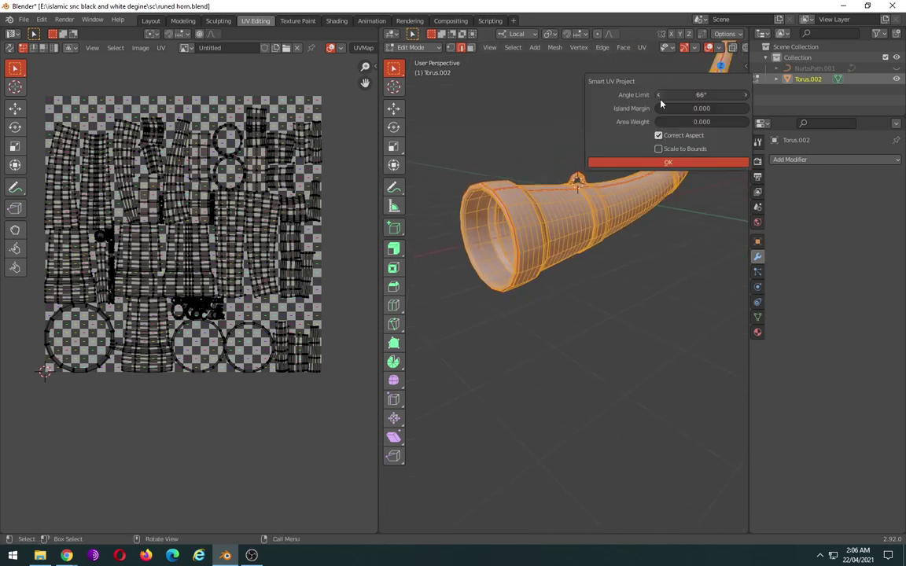
pyautogui.click(668, 162)
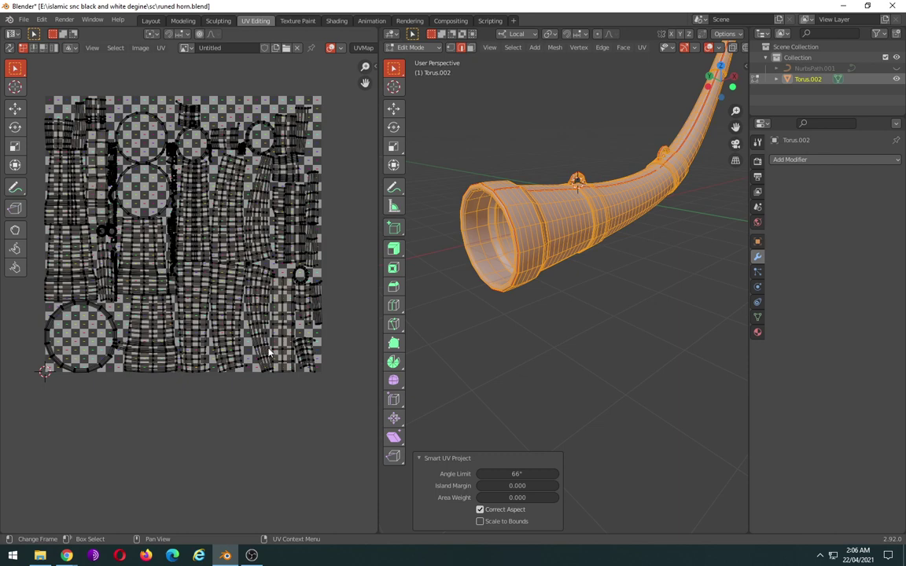
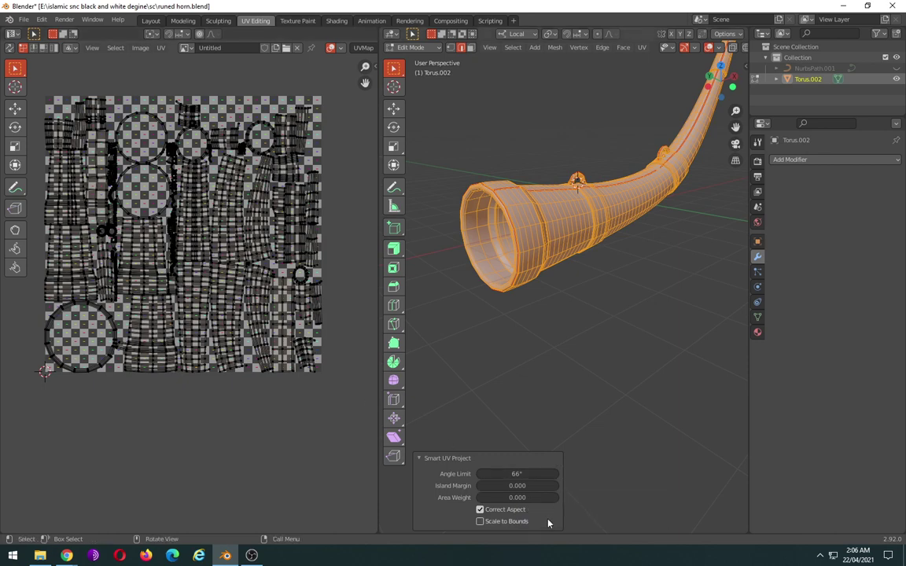
# - Enable UV Sync Selection and turn on Display Stretch to show angle stretch on the UV islands
pyautogui.click(342, 48)
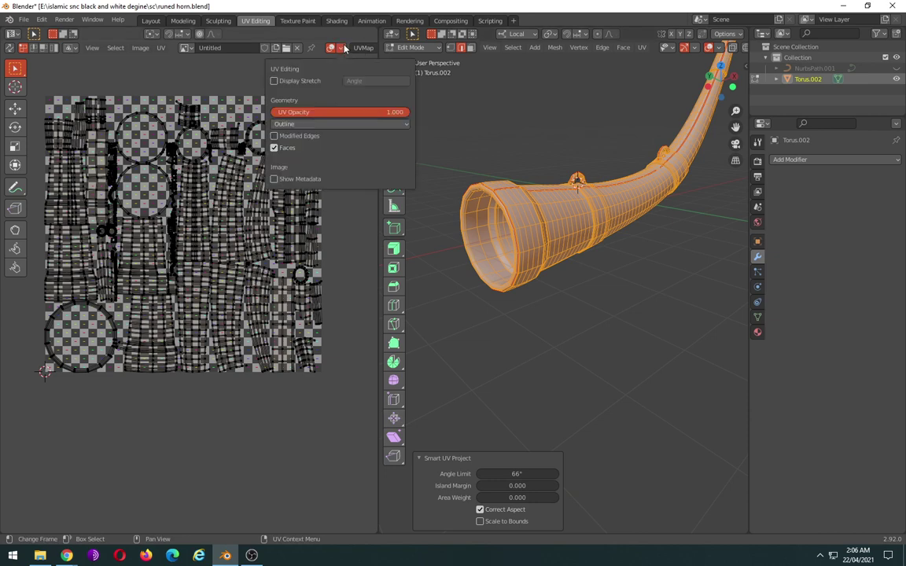
pyautogui.click(10, 48)
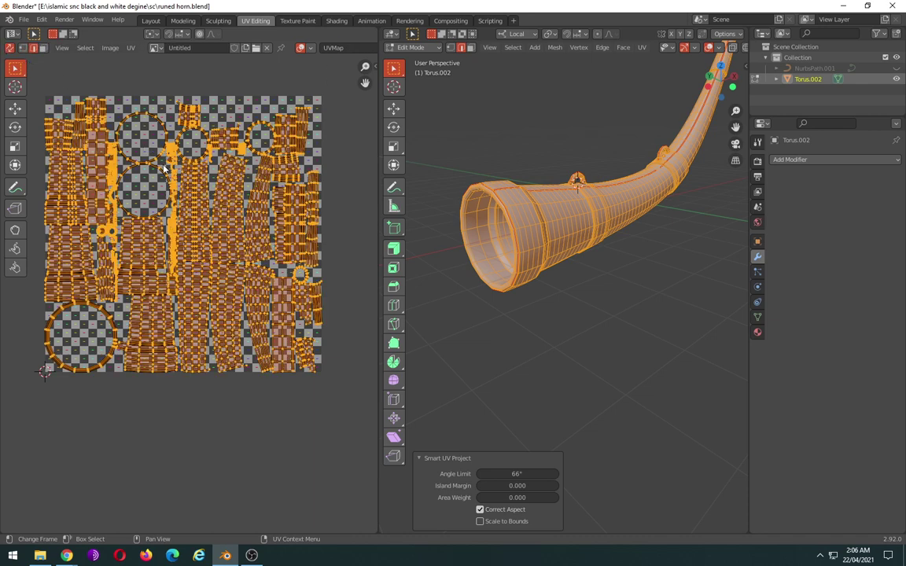
pyautogui.scroll(1, 163, 168)
pyautogui.scroll(-1, 164, 168)
pyautogui.click(311, 48)
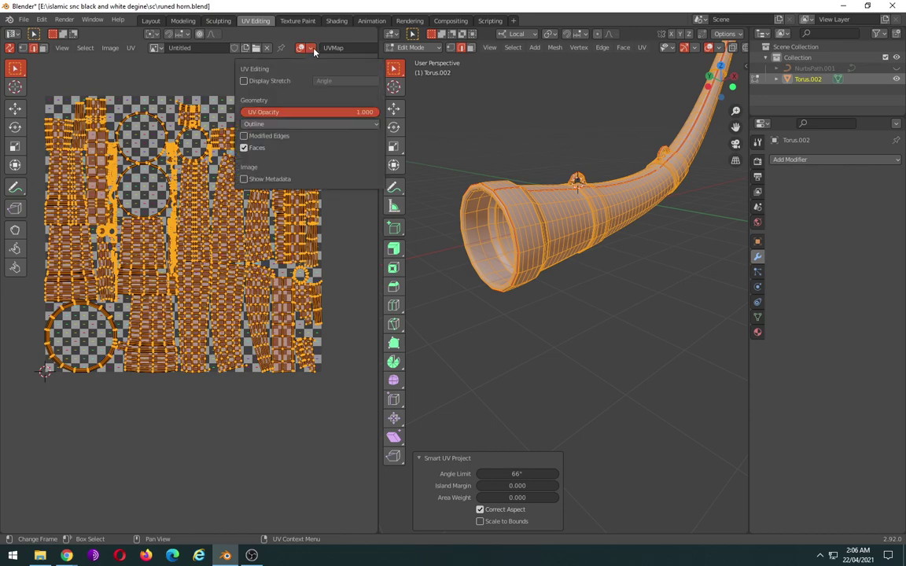
pyautogui.click(291, 82)
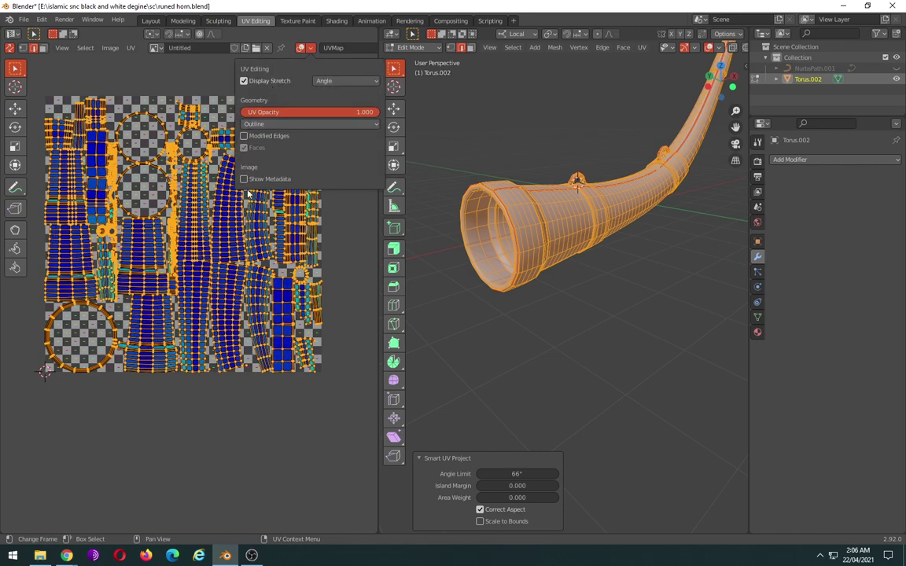
pyautogui.scroll(4, 247, 238)
pyautogui.scroll(-1, 168, 217)
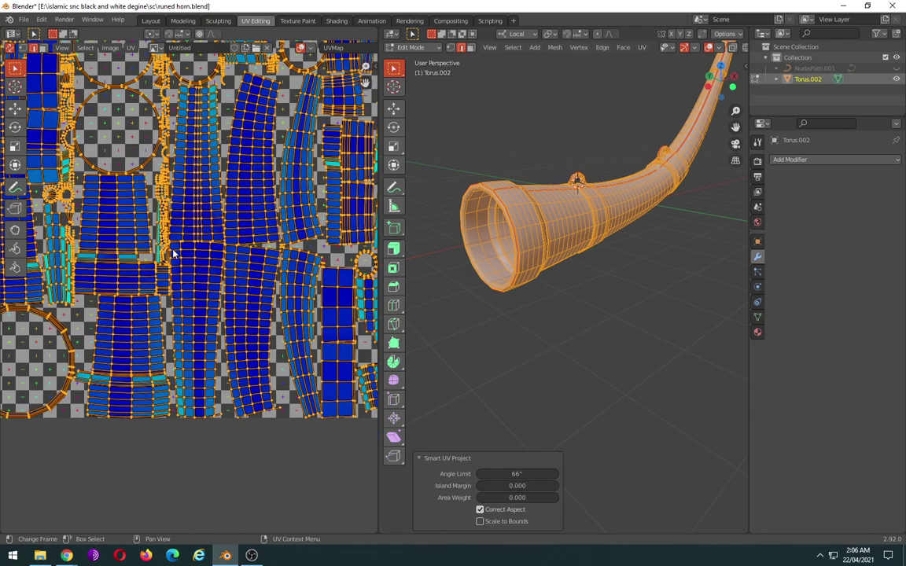
pyautogui.scroll(2, 173, 254)
pyautogui.scroll(3, 130, 340)
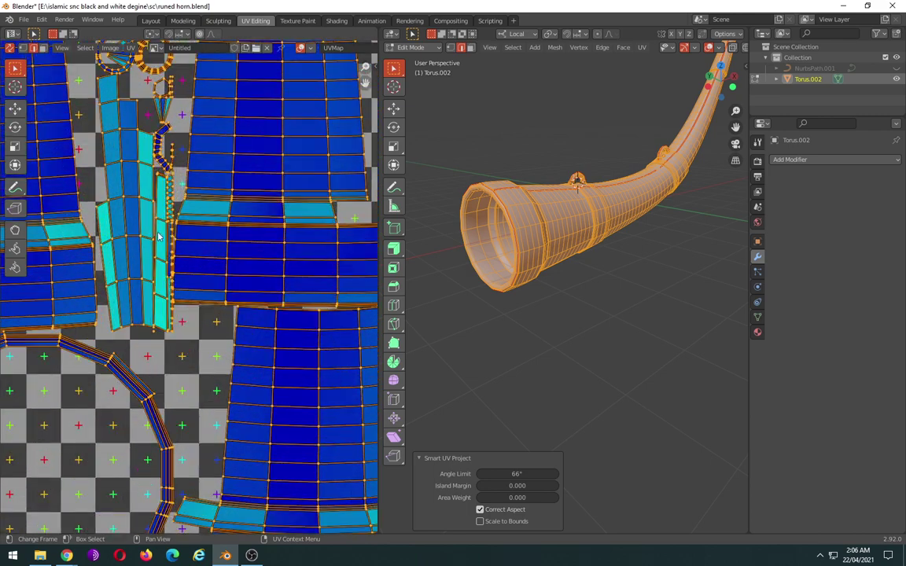
pyautogui.moveTo(158, 236); pyautogui.dragTo(182, 344, button='middle')
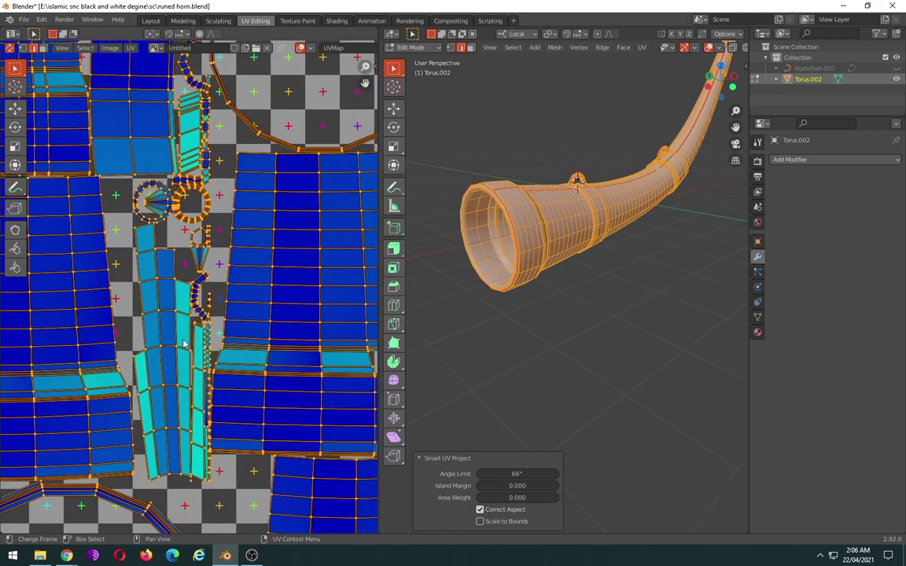
# - Raise the Smart UV Project area weight to 0.040
pyautogui.click(556, 499)
pyautogui.click(556, 498)
pyautogui.click(556, 499)
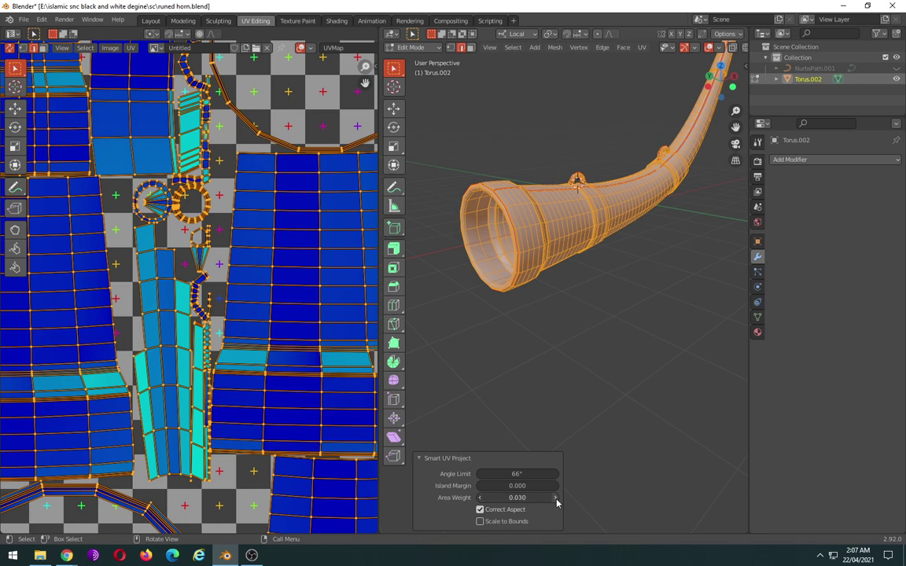
pyautogui.click(556, 499)
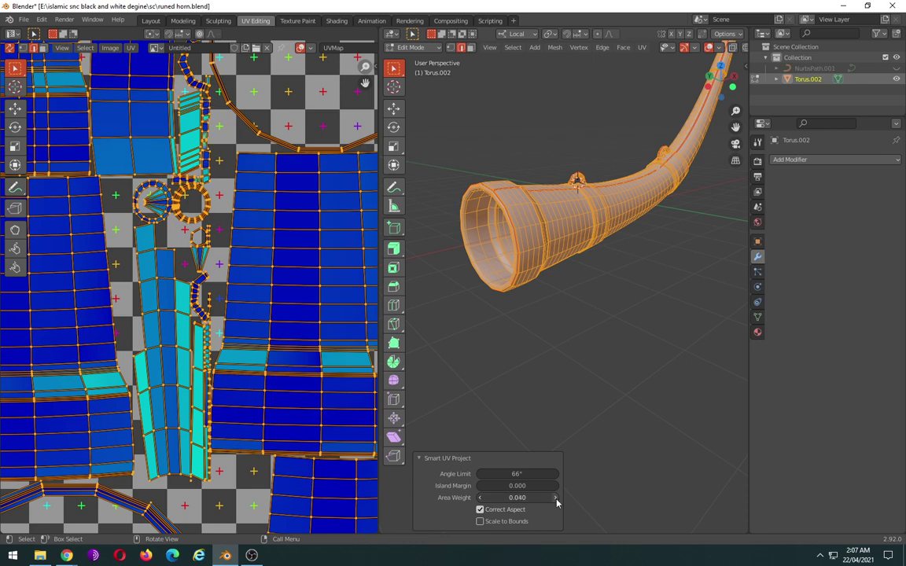
# - Scale all UV islands down to 0.962 and check the value in the Resize panel
pyautogui.scroll(-4, 247, 313)
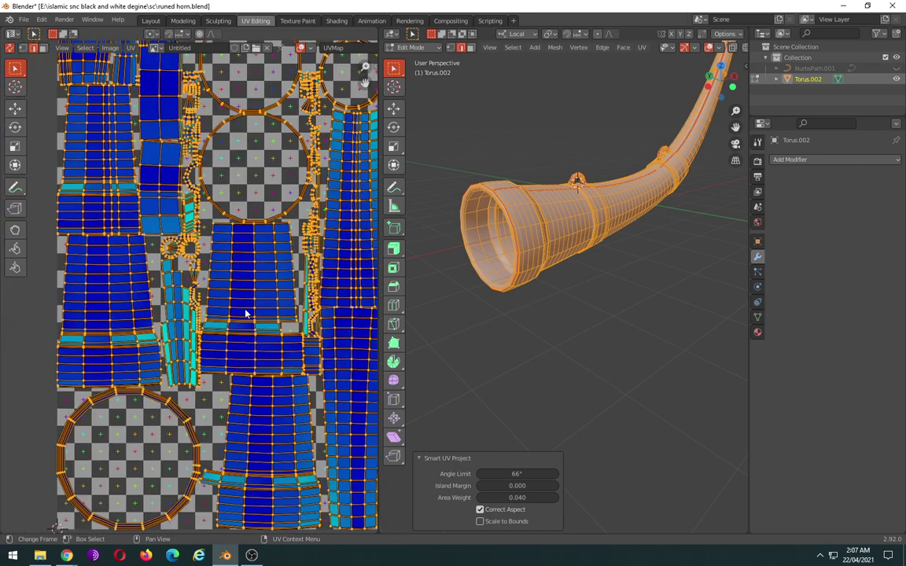
pyautogui.scroll(-2, 298, 336)
pyautogui.press('s')
pyautogui.click(297, 334)
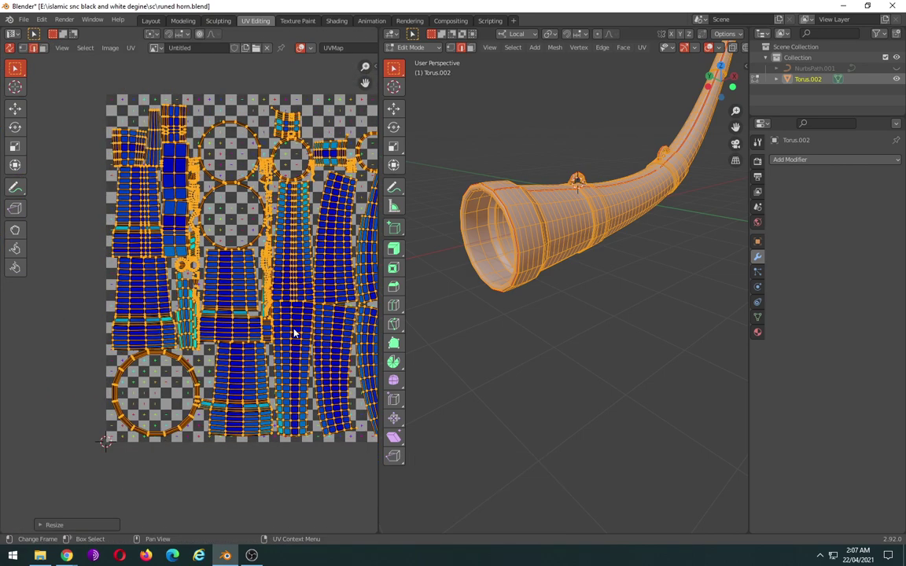
pyautogui.scroll(-2, 298, 331)
pyautogui.moveTo(290, 323); pyautogui.dragTo(246, 309, button='middle')
pyautogui.scroll(2, 247, 309)
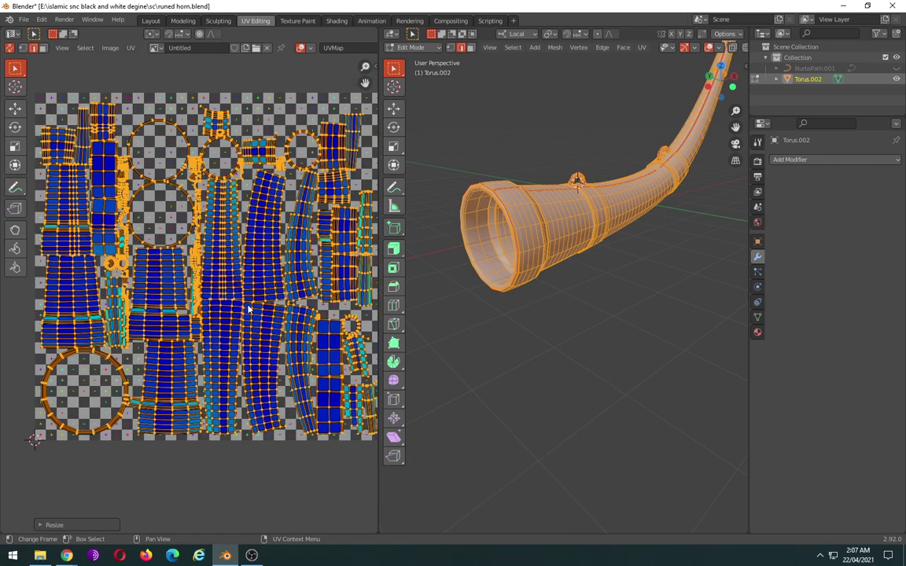
pyautogui.click(64, 524)
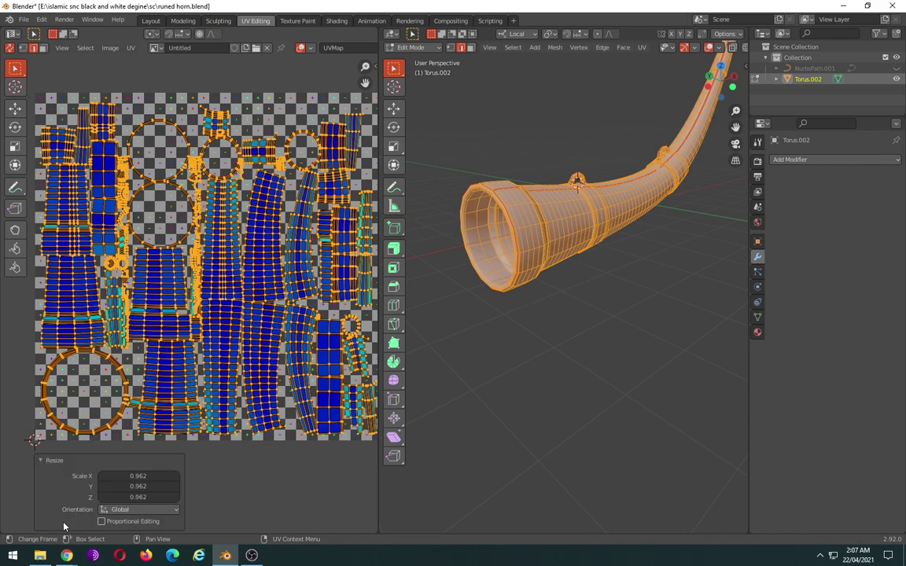
# - Deselect all, center the UV tile, and turn the horn so its bell points right
pyautogui.click(258, 489)
pyautogui.scroll(-1, 259, 378)
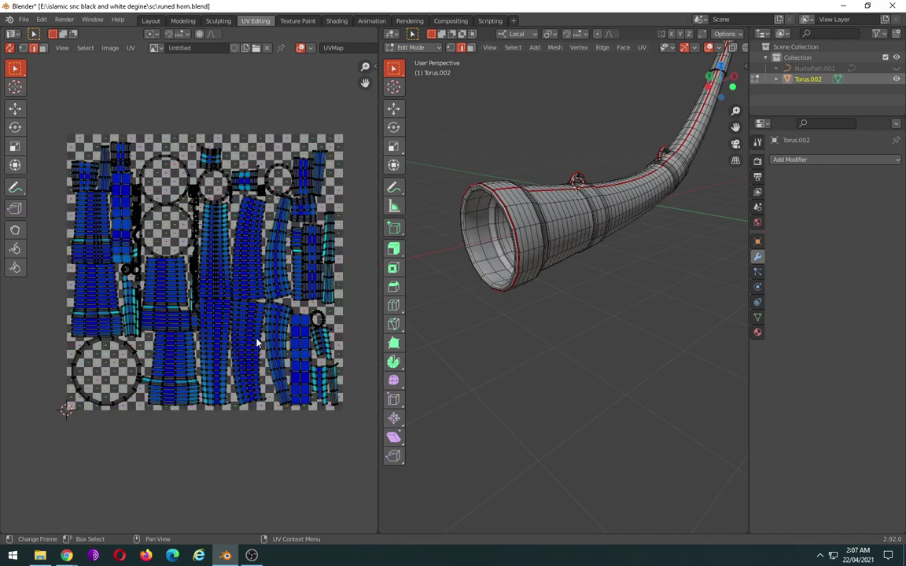
pyautogui.scroll(1, 257, 328)
pyautogui.scroll(1, 243, 339)
pyautogui.scroll(3, 232, 362)
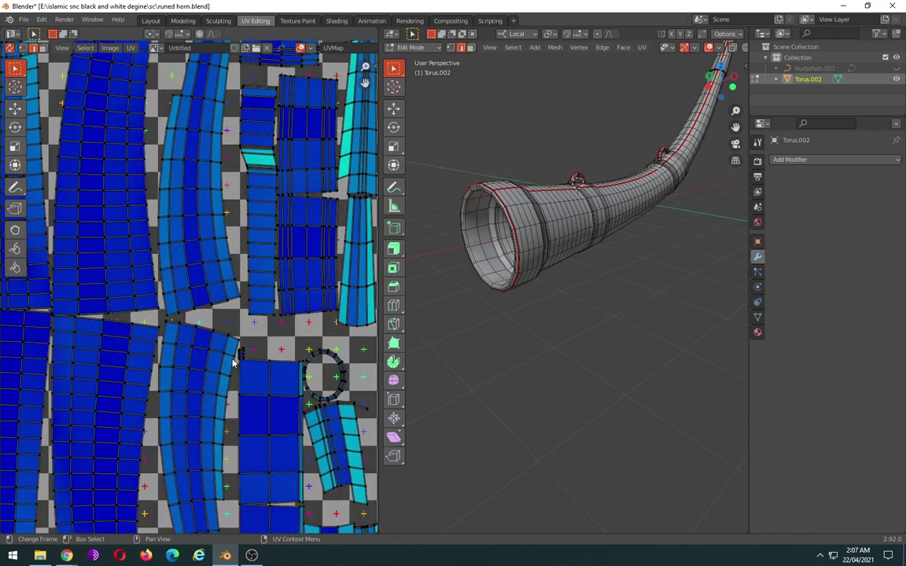
pyautogui.scroll(2, 325, 373)
pyautogui.scroll(2, 236, 362)
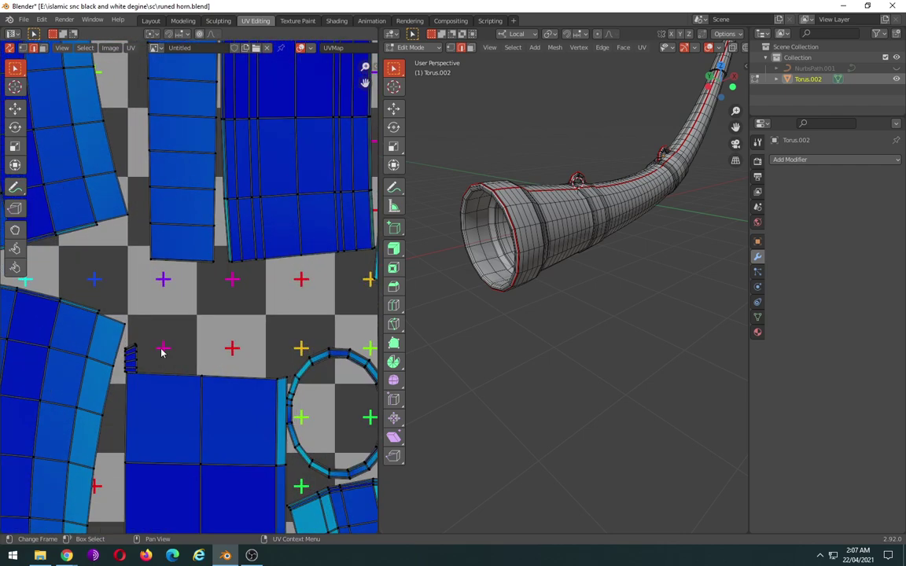
pyautogui.scroll(-3, 161, 351)
pyautogui.scroll(-1, 145, 312)
pyautogui.scroll(1, 222, 294)
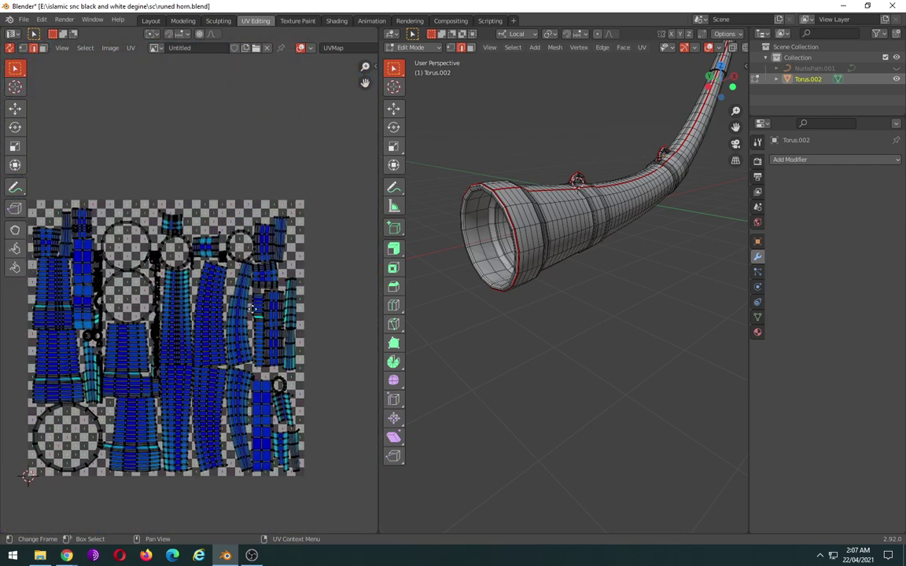
pyautogui.moveTo(252, 308); pyautogui.dragTo(269, 288, button='middle')
pyautogui.scroll(1, 269, 288)
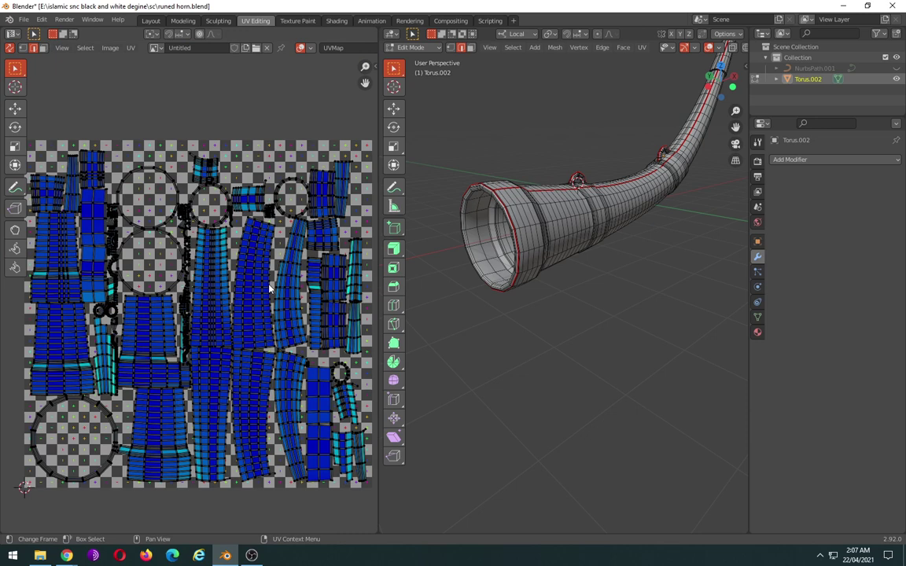
pyautogui.scroll(-1, 284, 269)
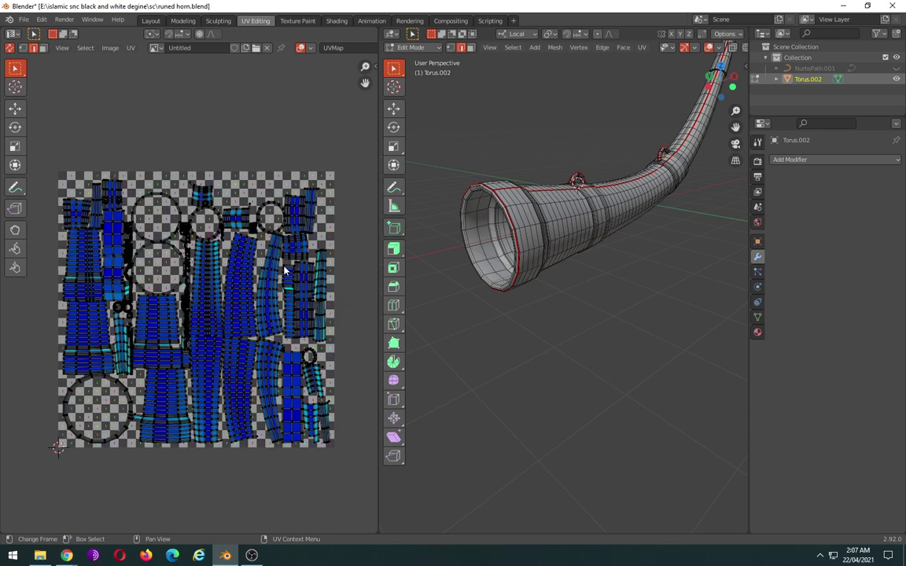
pyautogui.moveTo(551, 236)
pyautogui.mouseDown(button='middle')
pyautogui.moveTo(660, 210)
pyautogui.moveTo(574, 206)
pyautogui.moveTo(618, 246)
pyautogui.mouseUp(button='middle')
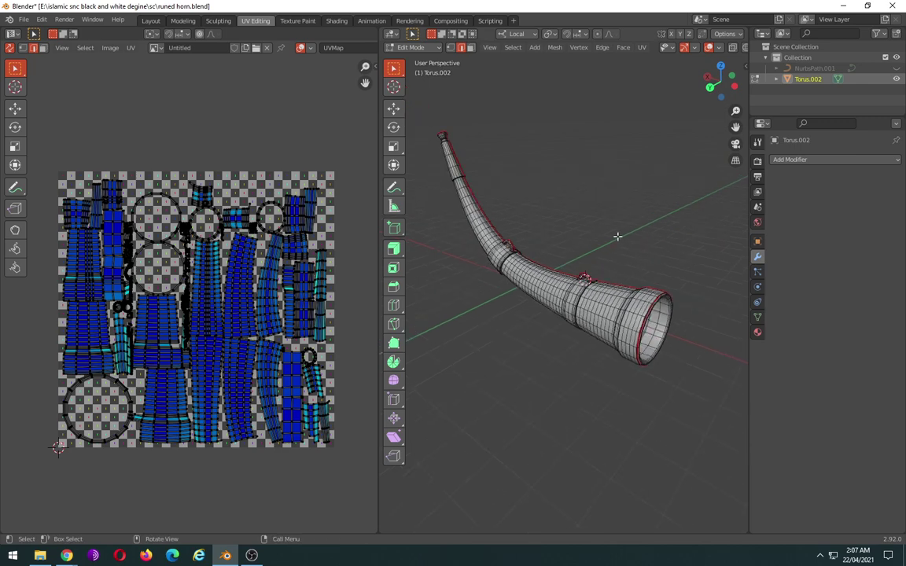
# - Look over the horn in the Shading and Texture Paint workspaces
pyautogui.click(337, 21)
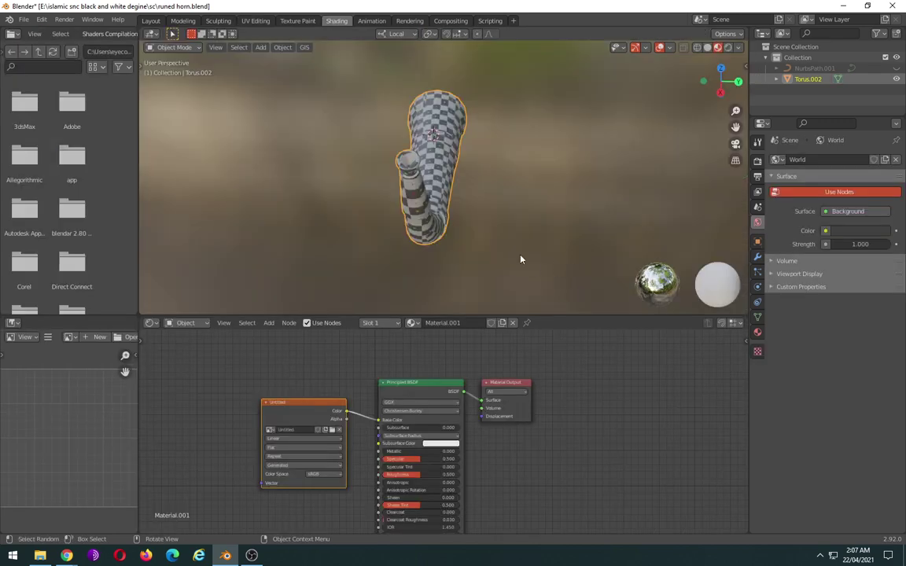
pyautogui.moveTo(520, 259)
pyautogui.mouseDown(button='middle')
pyautogui.moveTo(583, 251)
pyautogui.moveTo(566, 238)
pyautogui.mouseUp(button='middle')
pyautogui.scroll(3, 551, 228)
pyautogui.moveTo(511, 212)
pyautogui.mouseDown(button='middle')
pyautogui.moveTo(497, 189)
pyautogui.moveTo(514, 176)
pyautogui.moveTo(332, 242)
pyautogui.moveTo(360, 228)
pyautogui.moveTo(431, 111)
pyautogui.mouseUp(button='middle')
pyautogui.hotkey('ctrl', 'pagedown')
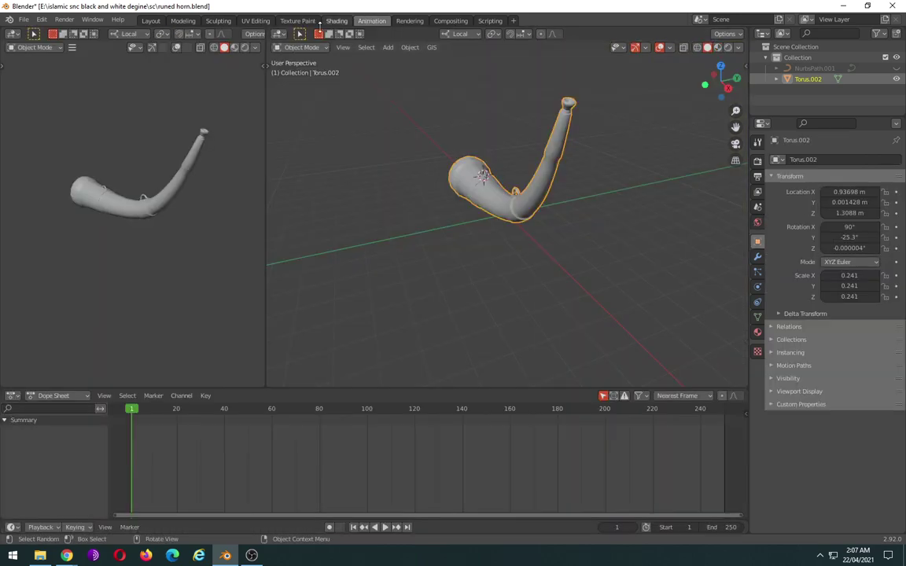
pyautogui.click(299, 20)
pyautogui.moveTo(421, 162)
pyautogui.mouseDown(button='middle')
pyautogui.moveTo(610, 280)
pyautogui.moveTo(581, 294)
pyautogui.moveTo(504, 218)
pyautogui.moveTo(558, 228)
pyautogui.mouseUp(button='middle')
# - Back in UV Editing, show Material Preview and inspect the checker wrapping along the tube
pyautogui.click(252, 20)
pyautogui.scroll(-3, 739, 49)
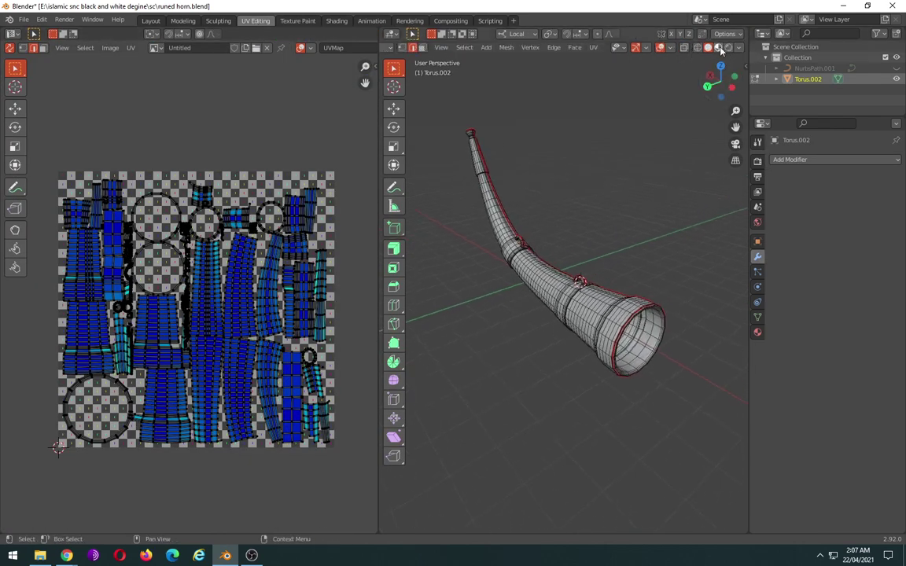
pyautogui.click(719, 47)
pyautogui.moveTo(641, 216)
pyautogui.mouseDown(button='middle')
pyautogui.moveTo(598, 331)
pyautogui.moveTo(586, 313)
pyautogui.moveTo(578, 368)
pyautogui.mouseUp(button='middle')
pyautogui.scroll(5, 598, 331)
pyautogui.scroll(-3, 586, 312)
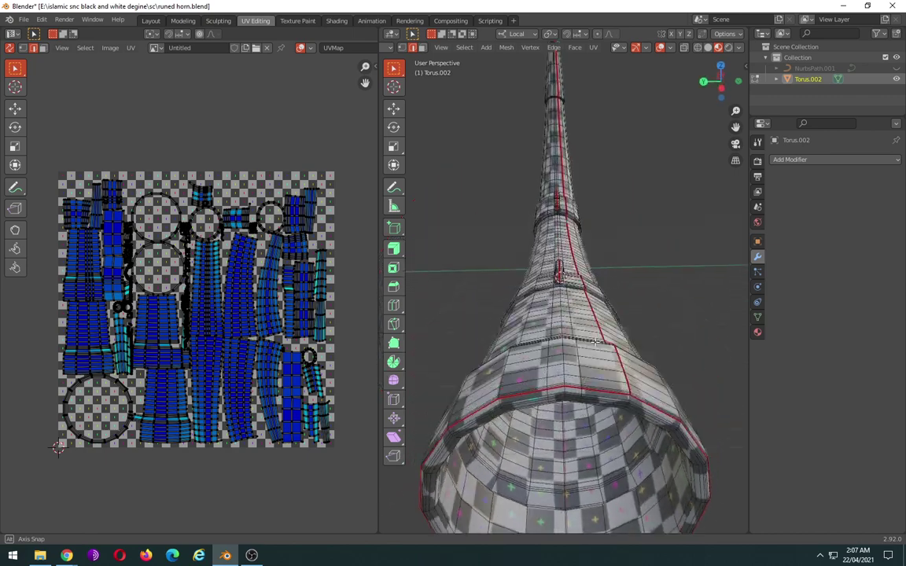
pyautogui.scroll(3, 577, 368)
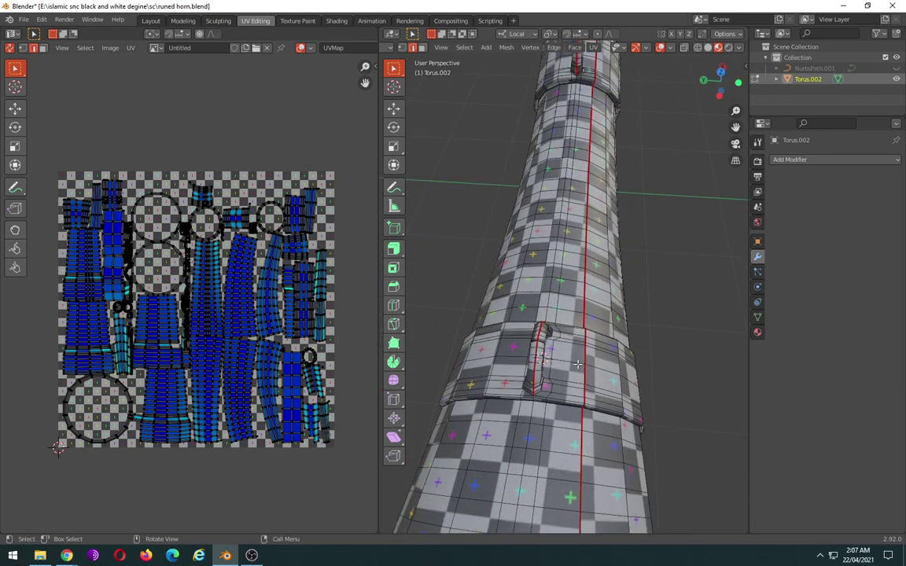
pyautogui.scroll(-2, 577, 364)
pyautogui.scroll(-2, 577, 365)
pyautogui.scroll(-1, 231, 362)
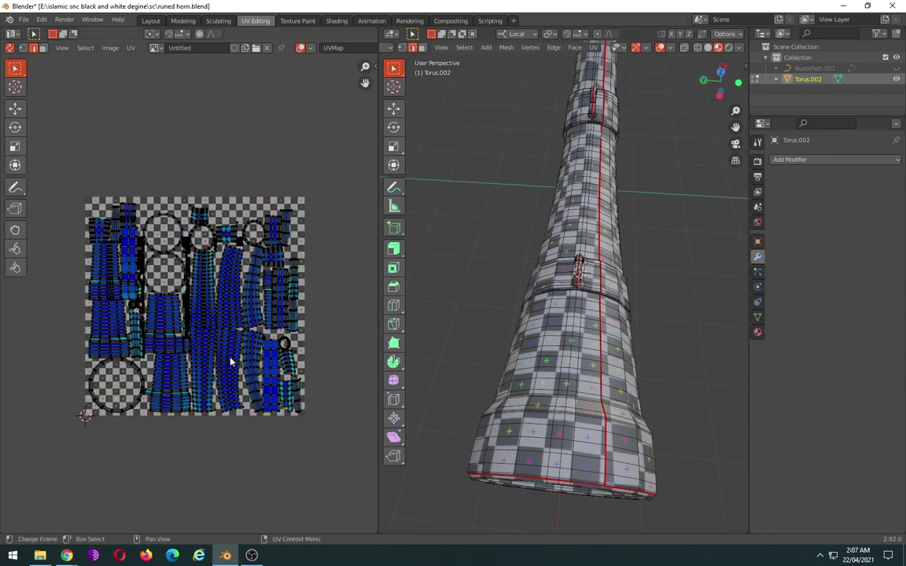
pyautogui.scroll(1, 230, 362)
pyautogui.moveTo(623, 268)
pyautogui.mouseDown(button='middle')
pyautogui.moveTo(512, 245)
pyautogui.moveTo(540, 242)
pyautogui.moveTo(564, 171)
pyautogui.moveTo(598, 235)
pyautogui.moveTo(599, 269)
pyautogui.moveTo(545, 282)
pyautogui.moveTo(611, 259)
pyautogui.moveTo(544, 224)
pyautogui.moveTo(552, 269)
pyautogui.moveTo(627, 319)
pyautogui.moveTo(582, 280)
pyautogui.moveTo(606, 231)
pyautogui.moveTo(653, 245)
pyautogui.moveTo(586, 271)
pyautogui.moveTo(538, 238)
pyautogui.moveTo(538, 304)
pyautogui.moveTo(423, 314)
pyautogui.moveTo(627, 273)
pyautogui.moveTo(637, 259)
pyautogui.moveTo(592, 243)
pyautogui.moveTo(689, 282)
pyautogui.moveTo(533, 358)
pyautogui.mouseUp(button='middle')
pyautogui.scroll(3, 564, 171)
pyautogui.scroll(-3, 584, 274)
pyautogui.scroll(3, 535, 301)
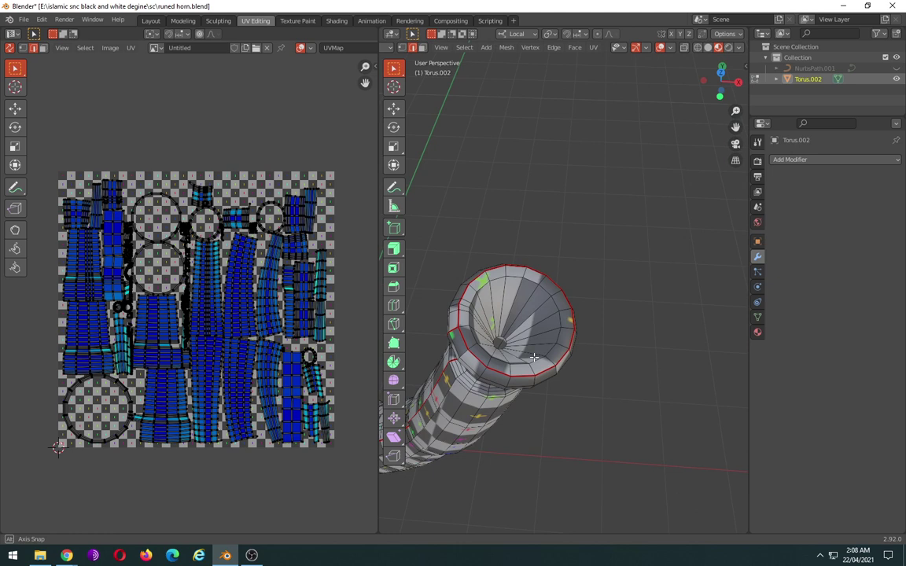
# - Try selecting edges and faces inside the horn's opening
pyautogui.scroll(4, 533, 356)
pyautogui.click(520, 297)
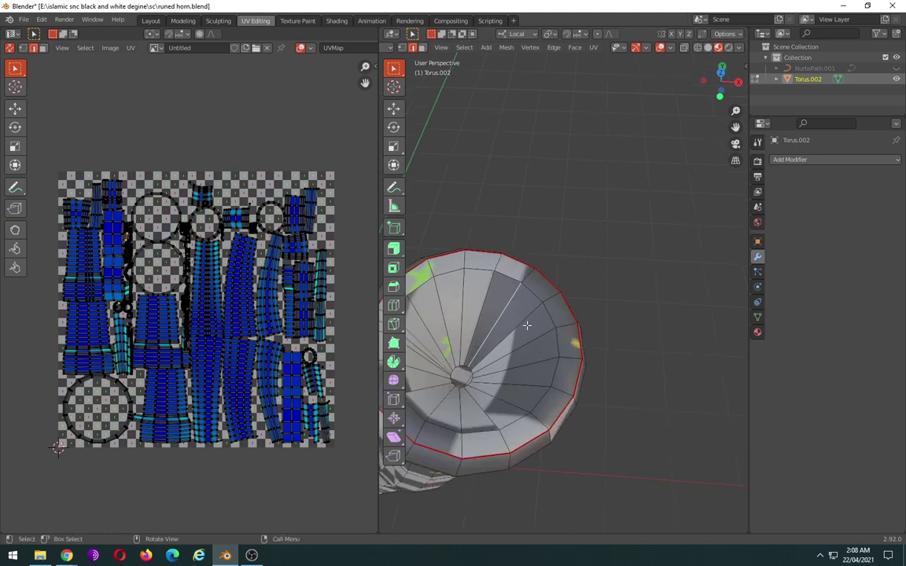
pyautogui.click(526, 324)
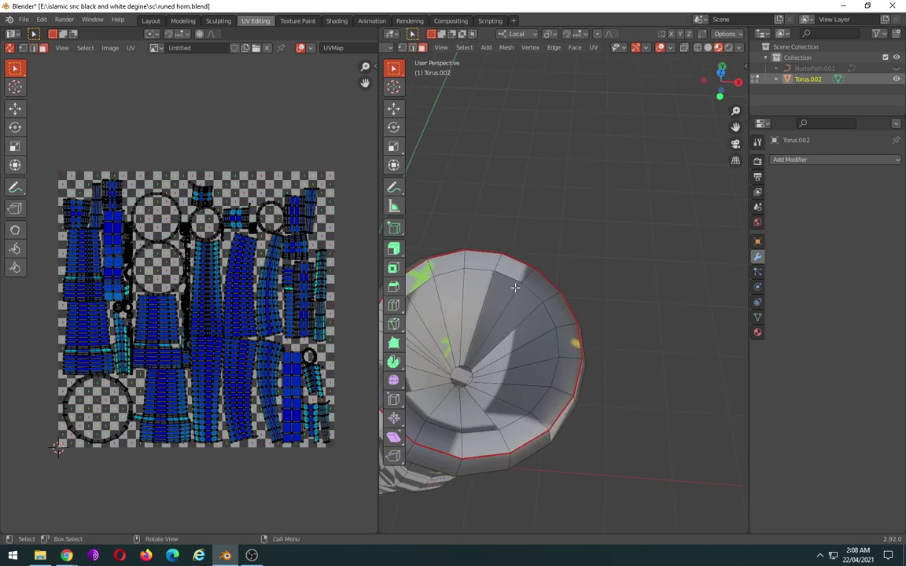
pyautogui.moveTo(514, 288); pyautogui.dragTo(538, 319, button='middle')
pyautogui.keyDown('shift'); pyautogui.click(538, 319); pyautogui.keyUp('shift')
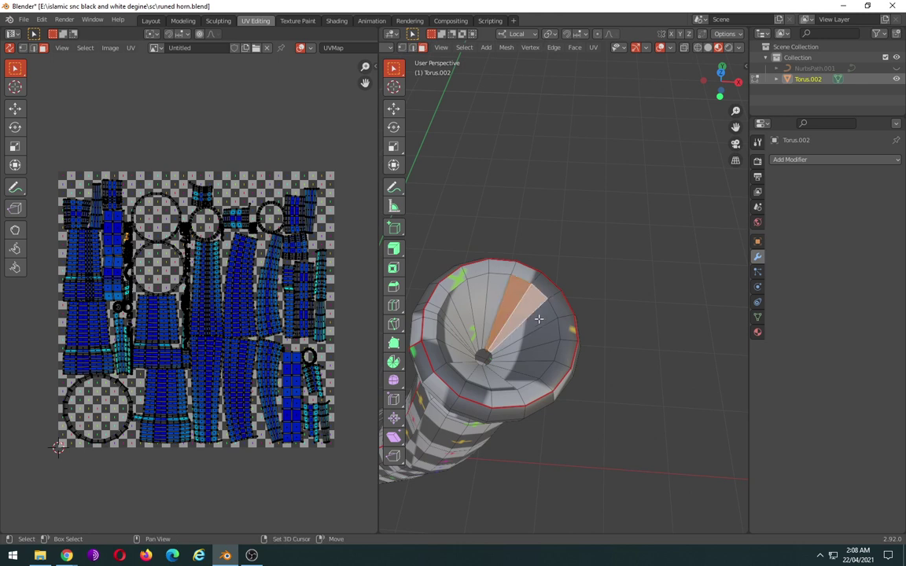
pyautogui.keyDown('shift'); pyautogui.click(550, 323); pyautogui.keyUp('shift')
pyautogui.keyDown('shift'); pyautogui.click(557, 346); pyautogui.keyUp('shift')
pyautogui.keyDown('shift'); pyautogui.click(569, 377); pyautogui.keyUp('shift')
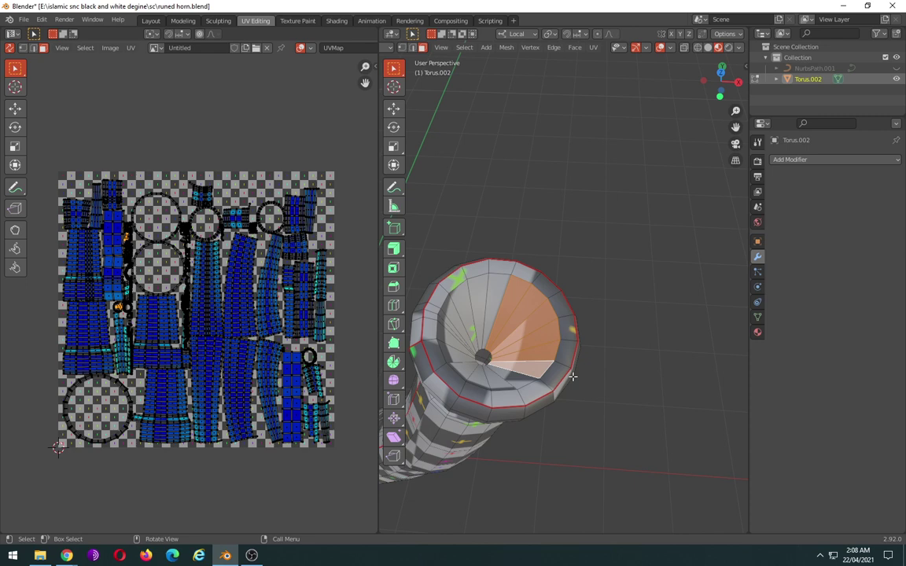
# - Loop-select the full ring of inner cone faces and open the face options
pyautogui.keyDown('shift'); pyautogui.click(486, 311); pyautogui.keyUp('shift')
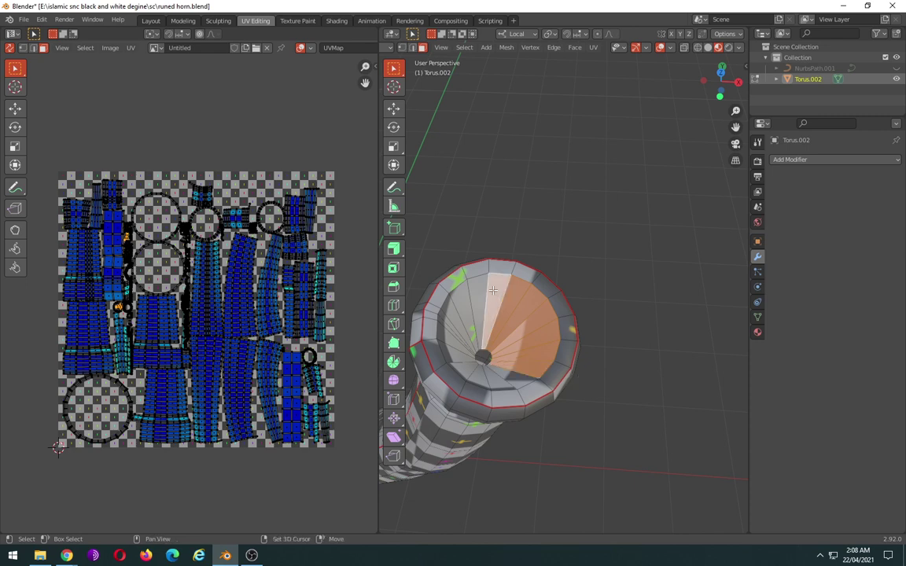
pyautogui.click(486, 310)
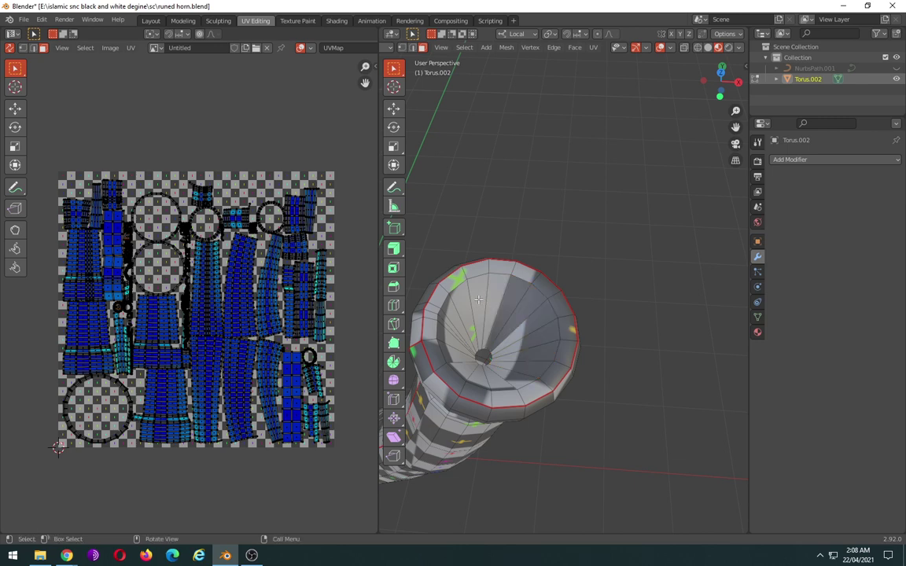
pyautogui.keyDown('alt'); pyautogui.click(518, 338); pyautogui.keyUp('alt')
pyautogui.moveTo(518, 338); pyautogui.dragTo(522, 338, button='middle')
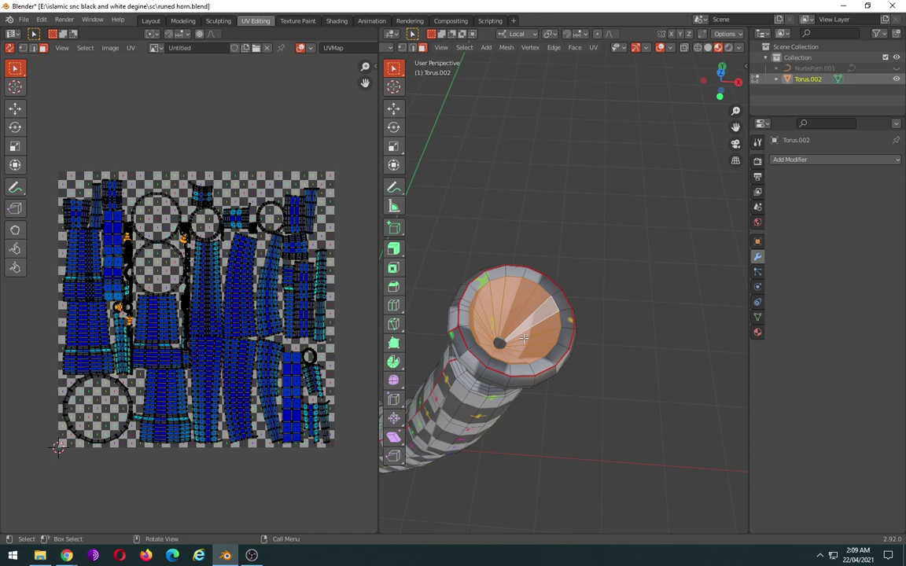
pyautogui.rightClick(528, 338)
# - Unwrap the inner cone faces, shrink the circular island, and place it above the UV grid
pyautogui.press('u')
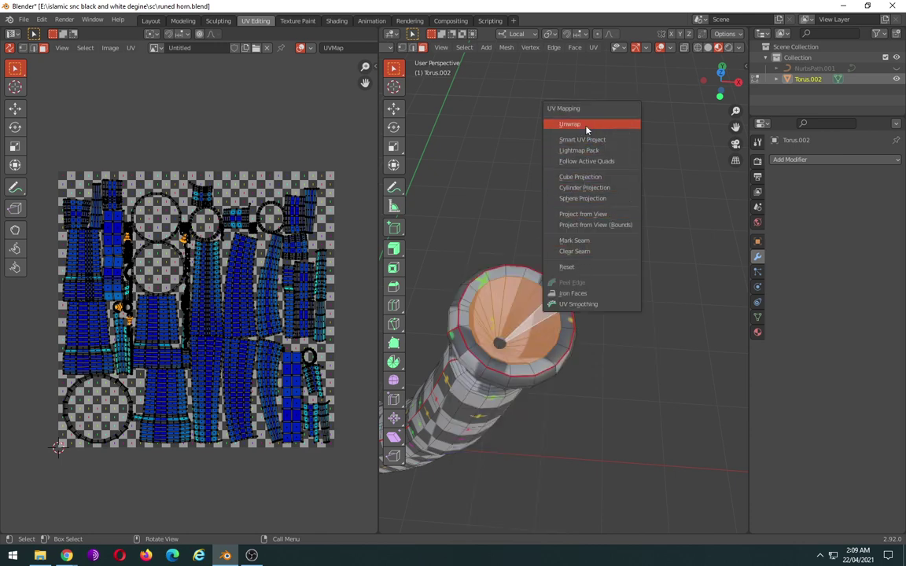
pyautogui.click(586, 125)
pyautogui.scroll(-1, 285, 349)
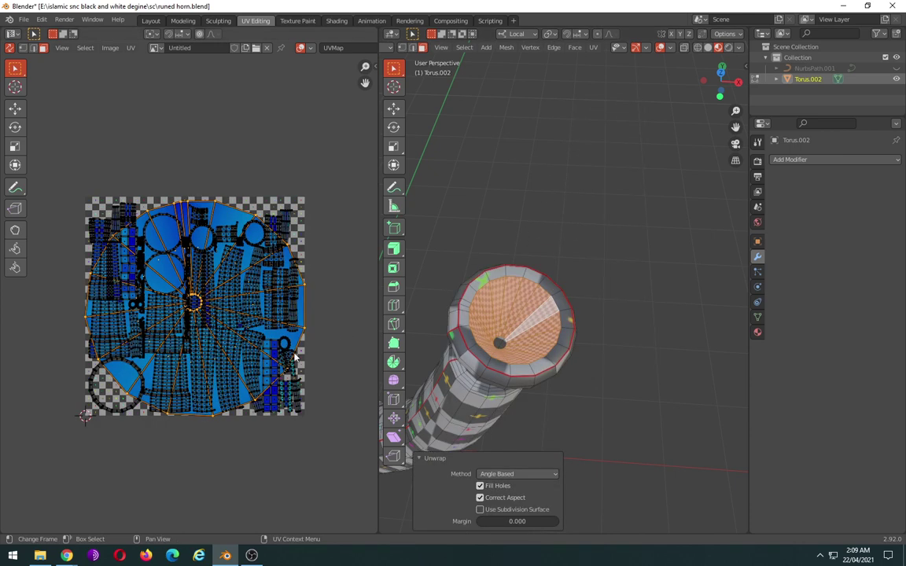
pyautogui.press('s')
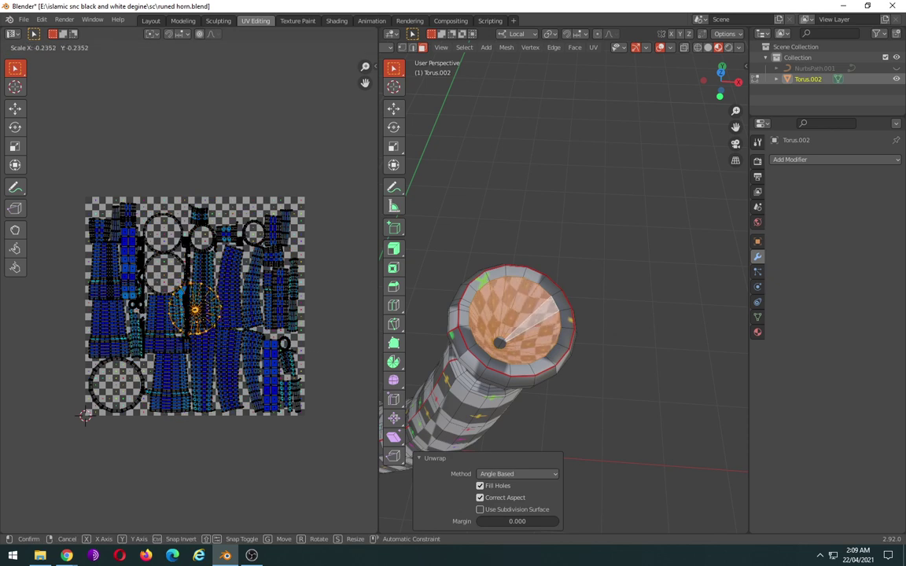
pyautogui.click(165, 301)
pyautogui.press('g')
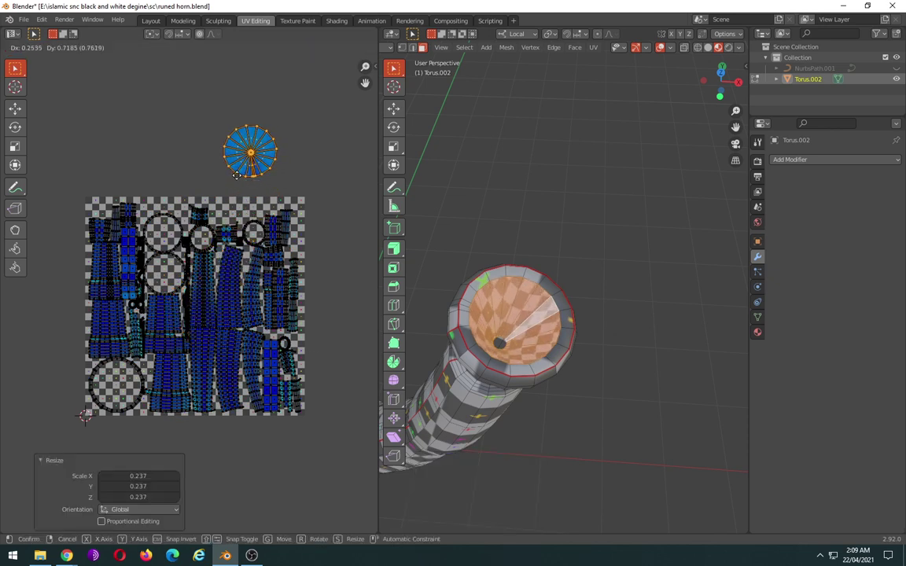
pyautogui.click(214, 179)
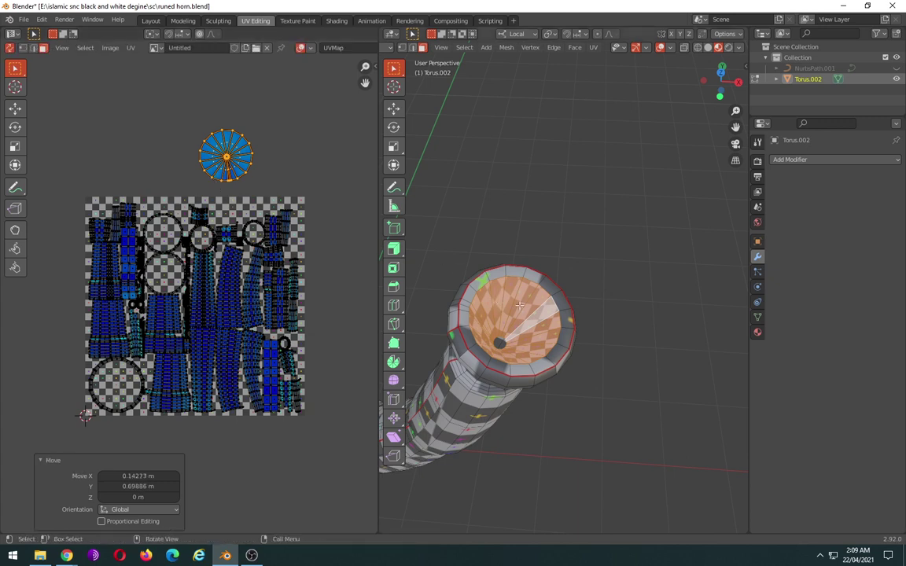
# - Re-unwrap the inner cone, undo it, and start selecting the mouth's rim faces
pyautogui.moveTo(519, 305)
pyautogui.mouseDown(button='middle')
pyautogui.moveTo(619, 299)
pyautogui.moveTo(539, 321)
pyautogui.mouseUp(button='middle')
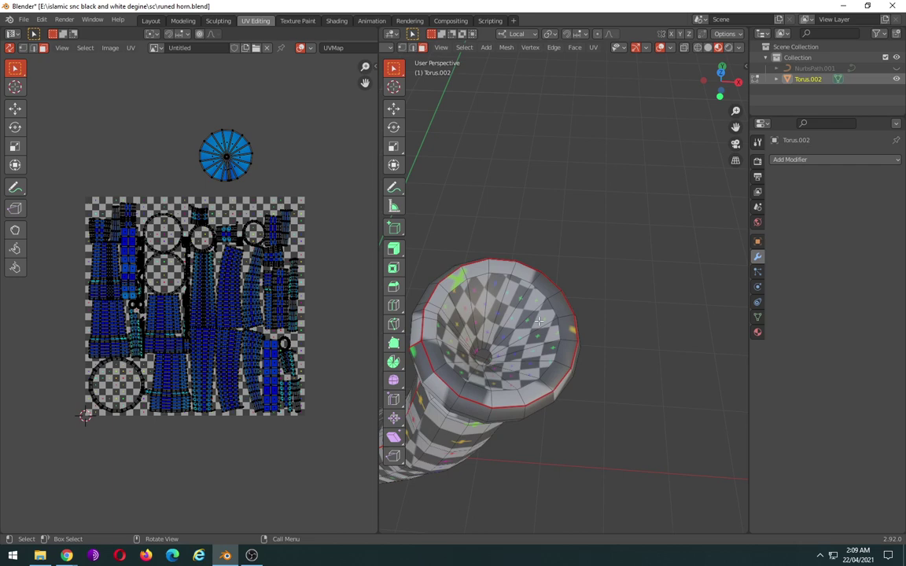
pyautogui.keyDown('ctrl'); pyautogui.click(539, 321); pyautogui.keyUp('ctrl')
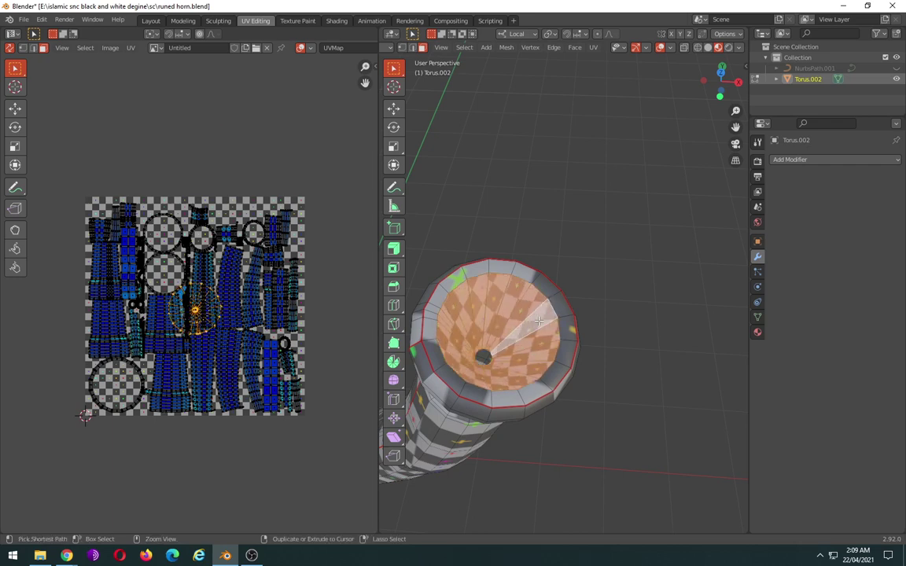
pyautogui.press('u')
pyautogui.click(539, 321)
pyautogui.hotkey('ctrl', 'z')
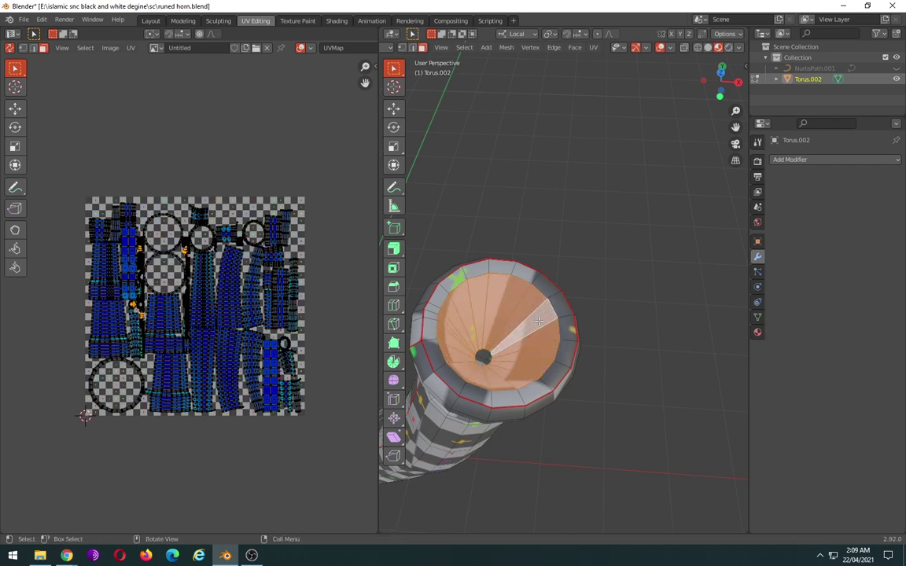
pyautogui.keyDown('shift'); pyautogui.click(502, 268); pyautogui.keyUp('shift')
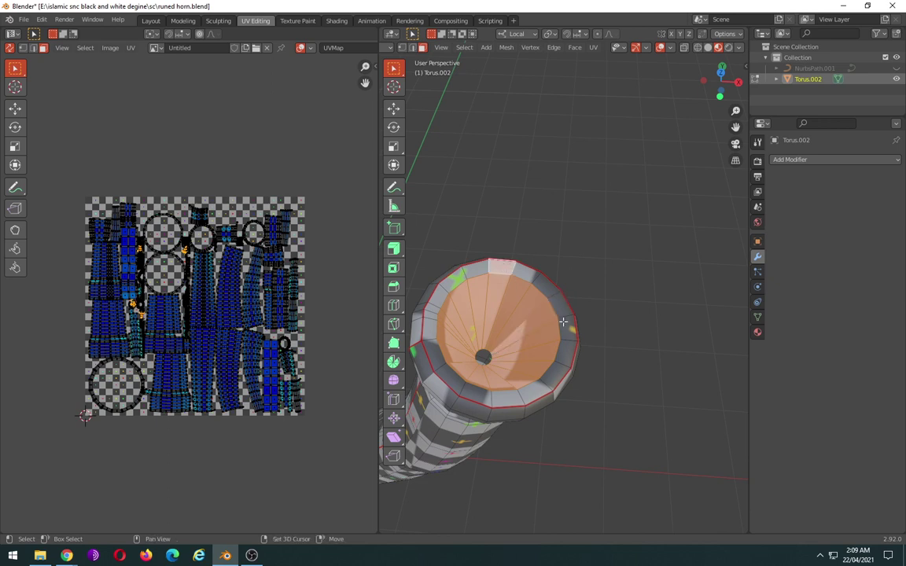
pyautogui.keyDown('shift'); pyautogui.click(531, 388); pyautogui.keyUp('shift')
# - Select all of the horn's mouth faces, inner cone plus rim
pyautogui.keyDown('shift'); pyautogui.click(546, 385); pyautogui.keyUp('shift')
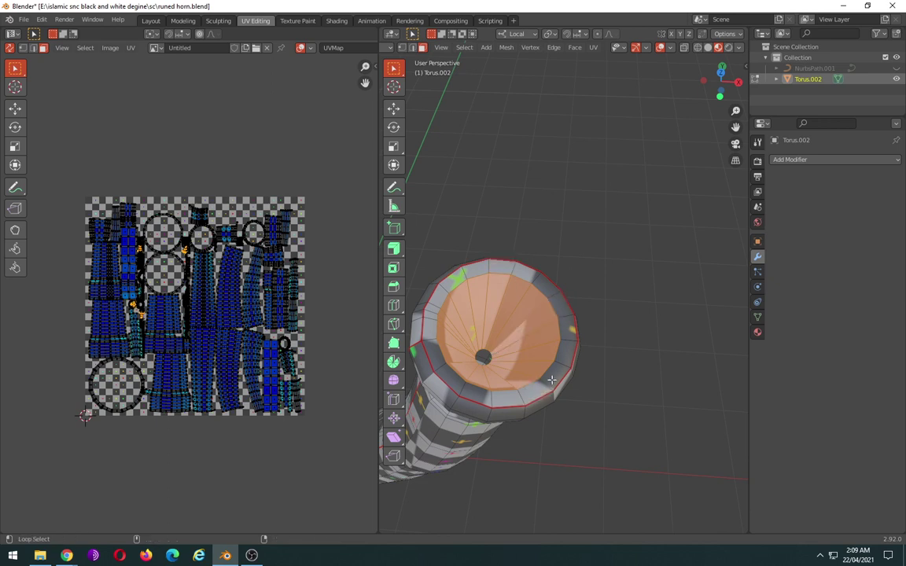
pyautogui.keyDown('ctrl'); pyautogui.keyDown('shift'); pyautogui.click(484, 400); pyautogui.keyUp('shift'); pyautogui.keyUp('ctrl')
pyautogui.keyDown('ctrl'); pyautogui.keyDown('shift'); pyautogui.click(509, 266); pyautogui.keyUp('shift'); pyautogui.keyUp('ctrl')
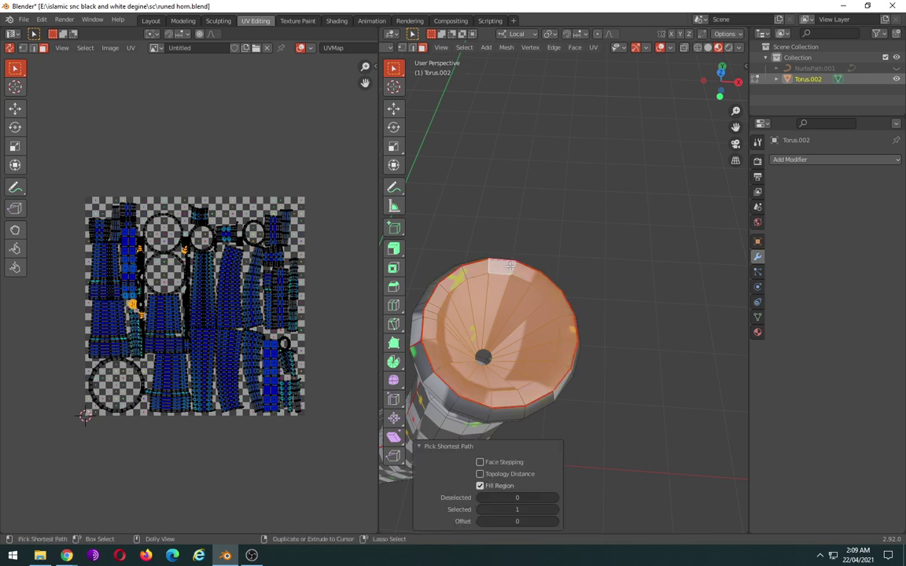
pyautogui.rightClick(539, 325)
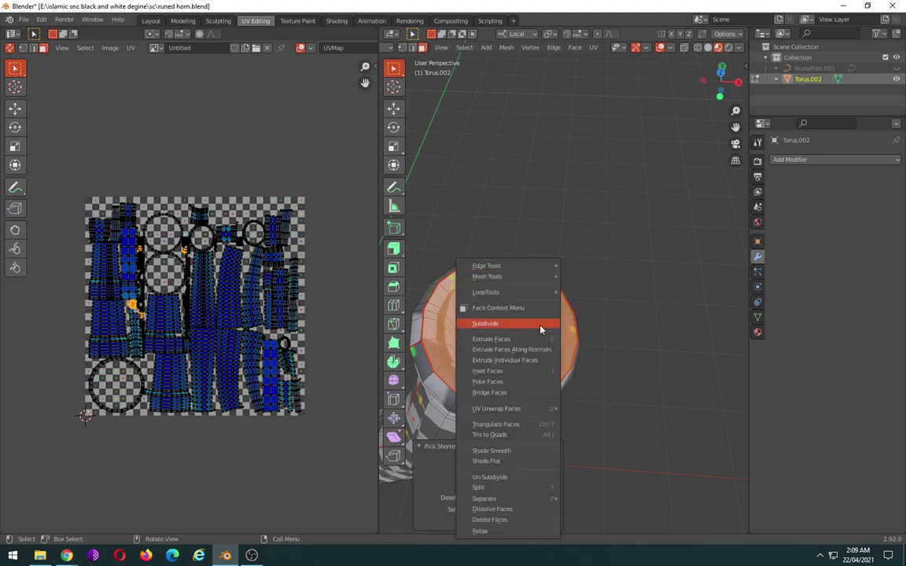
pyautogui.click(587, 260)
pyautogui.click(587, 259)
pyautogui.press('l')
# - Unwrap the mouth, shrink the island, move it above the grid, then enlarge it 2.204
pyautogui.press('u')
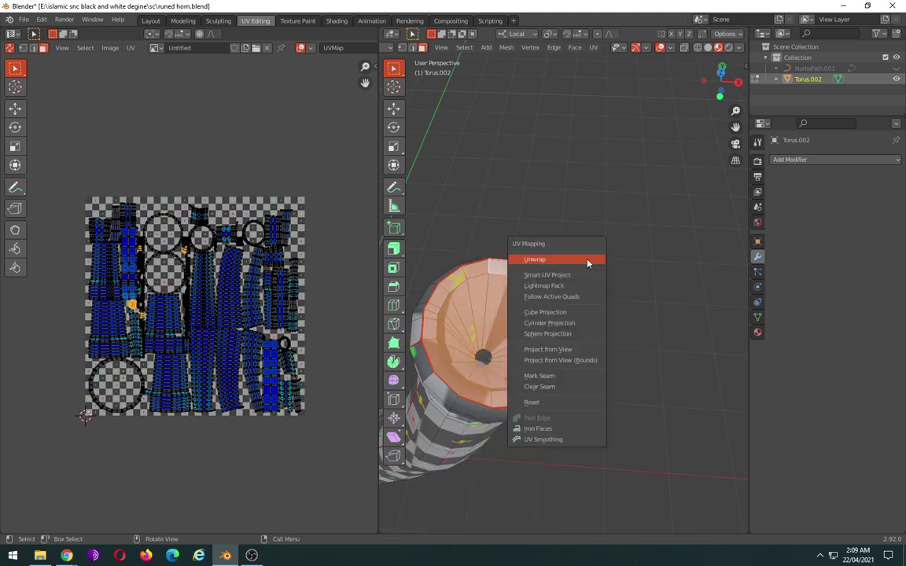
pyautogui.click(587, 259)
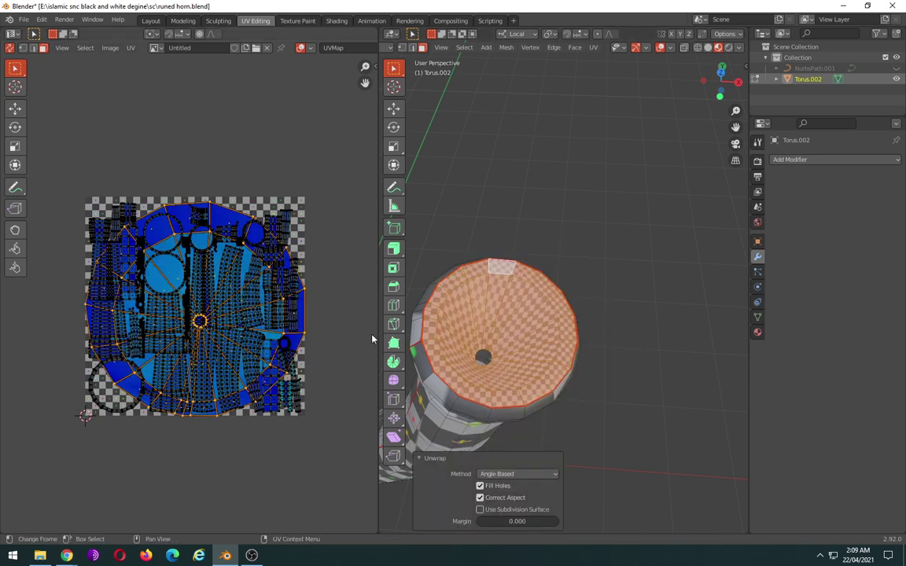
pyautogui.press('s')
pyautogui.press('Escape')
pyautogui.press('s')
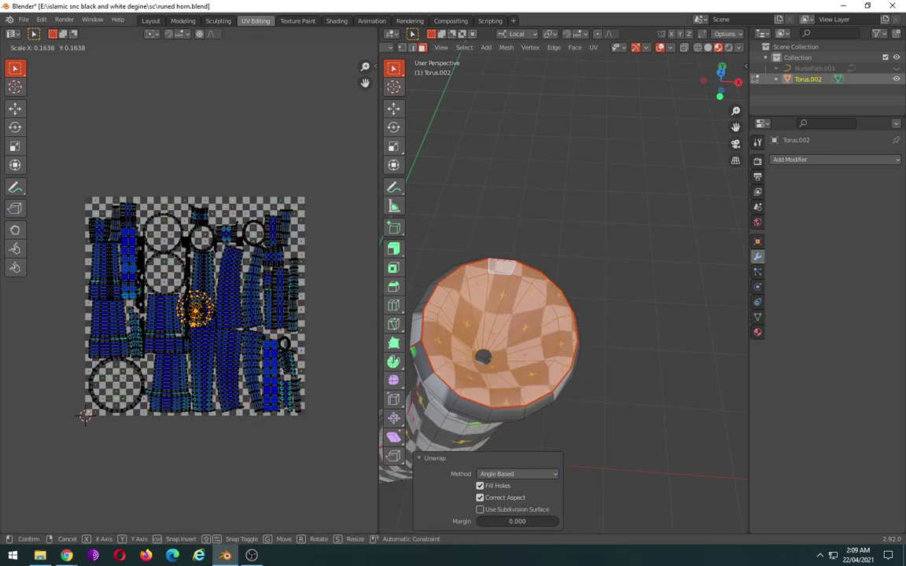
pyautogui.press('Return')
pyautogui.press('g')
pyautogui.click(211, 151)
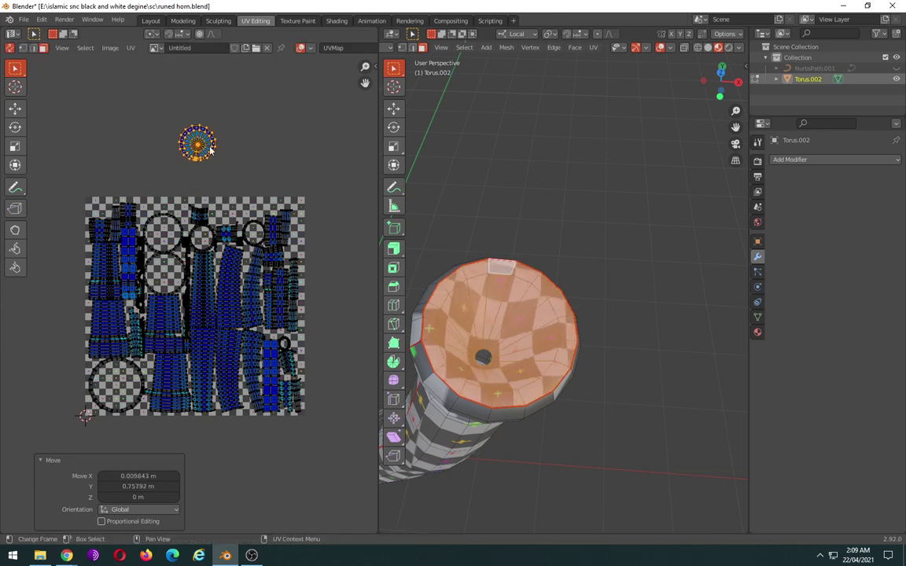
pyautogui.press('s')
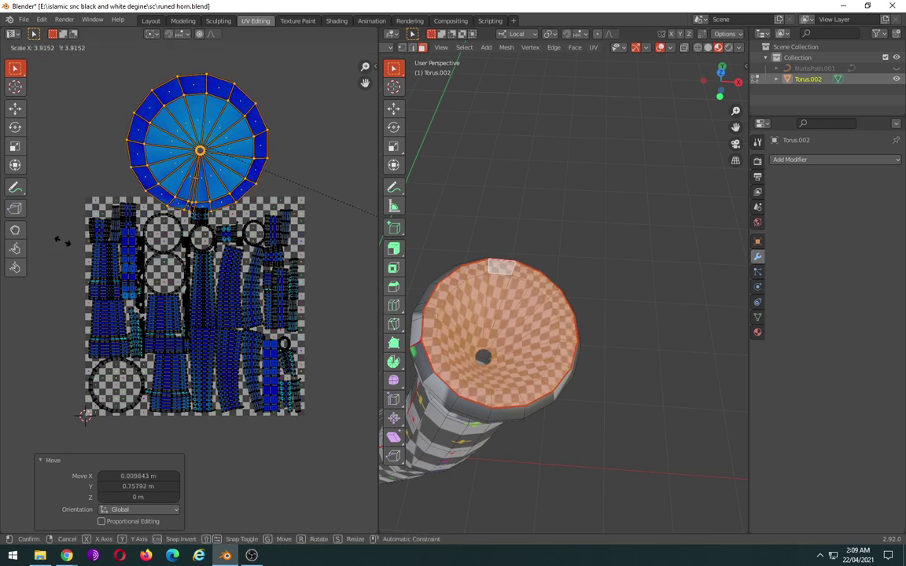
pyautogui.click(334, 192)
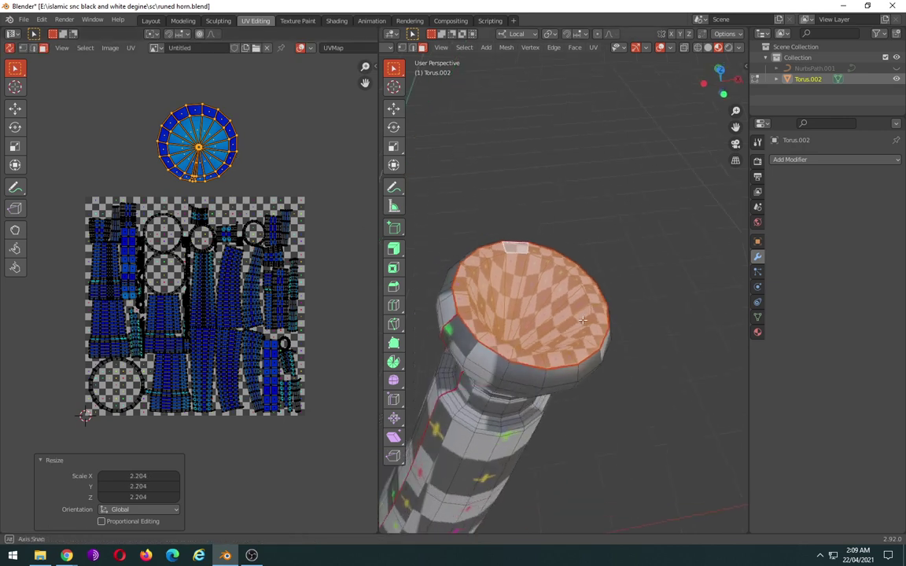
pyautogui.moveTo(503, 302)
pyautogui.mouseDown(button='middle')
pyautogui.moveTo(592, 313)
pyautogui.moveTo(587, 293)
pyautogui.mouseUp(button='middle')
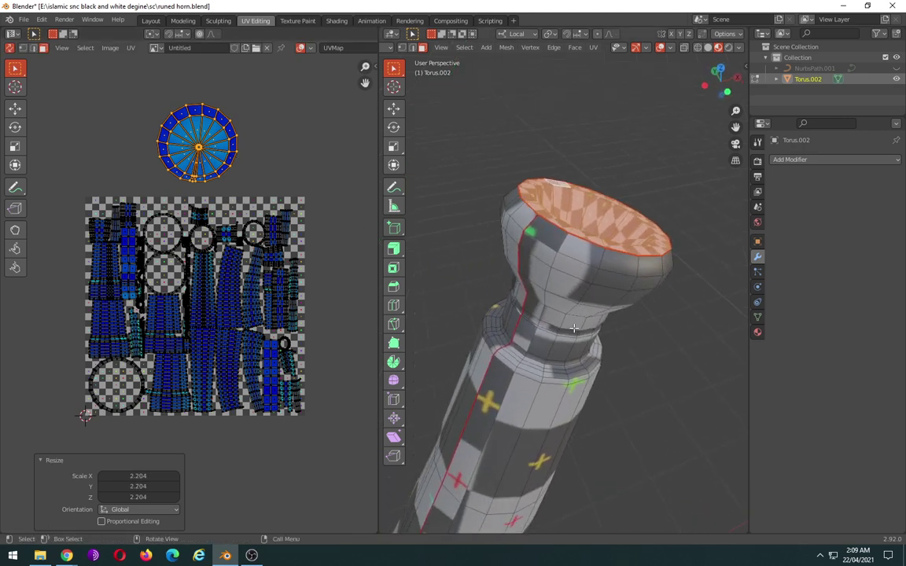
pyautogui.scroll(-1, 574, 328)
pyautogui.scroll(-1, 575, 328)
pyautogui.scroll(-1, 574, 328)
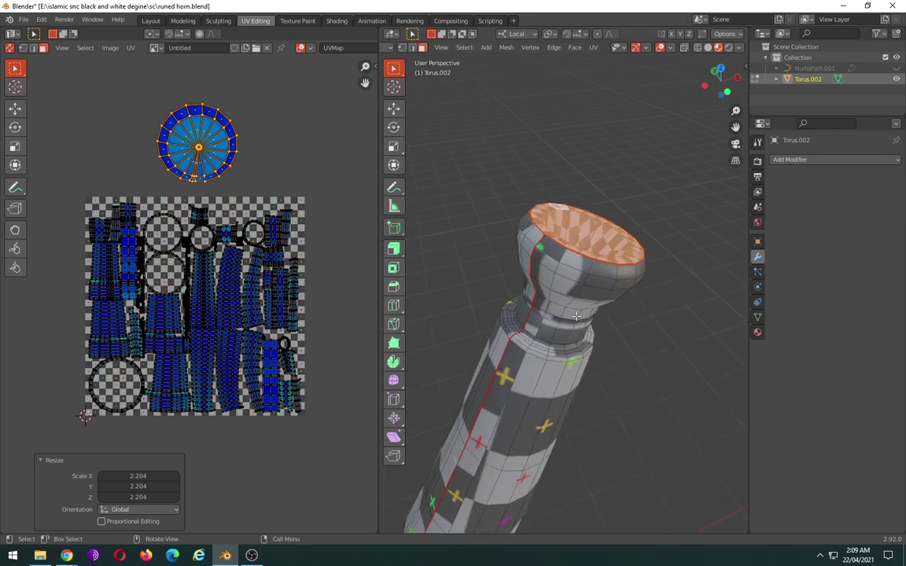
# - Try face-loop selections down the horn's side to inspect the seam
pyautogui.click(572, 260)
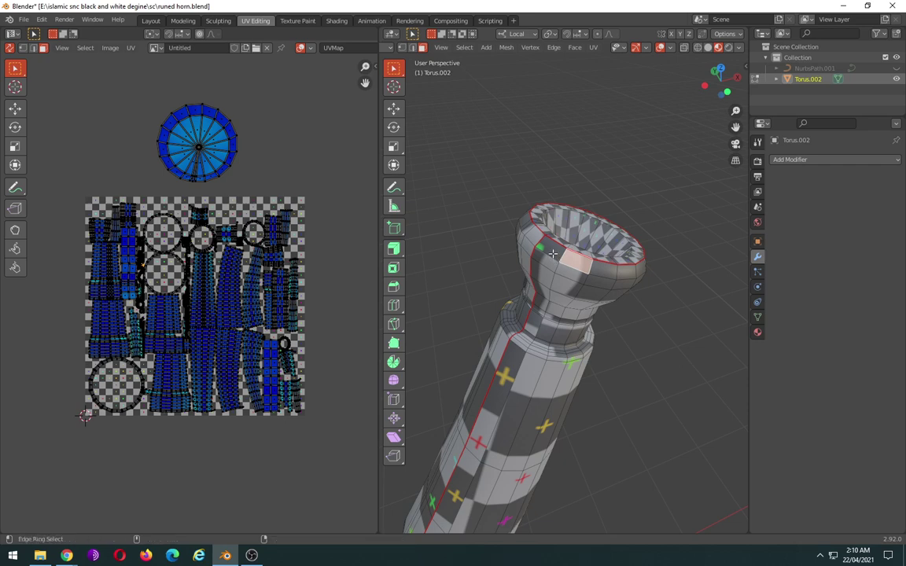
pyautogui.keyDown('ctrl'); pyautogui.keyDown('alt'); pyautogui.click(554, 254); pyautogui.keyUp('alt'); pyautogui.keyUp('ctrl')
pyautogui.click(567, 262)
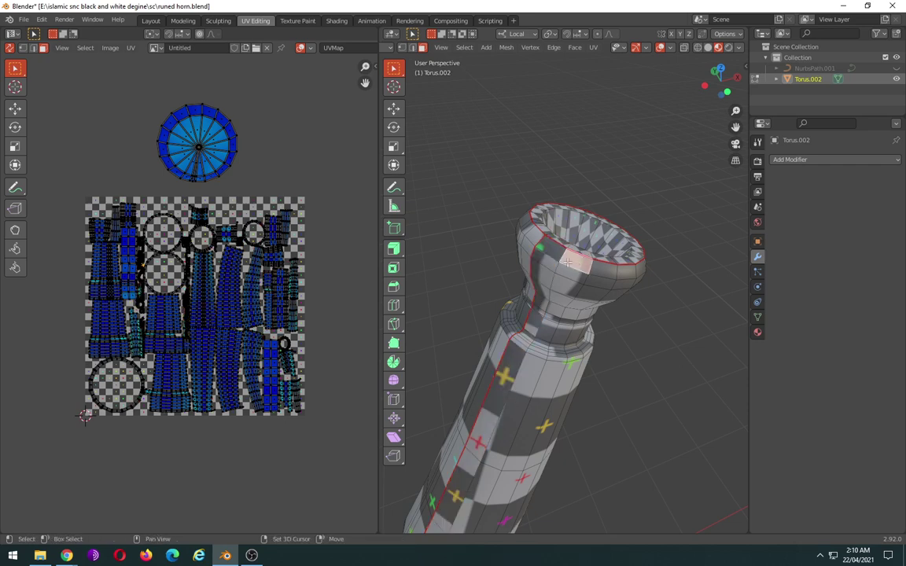
pyautogui.keyDown('alt'); pyautogui.click(530, 241); pyautogui.keyUp('alt')
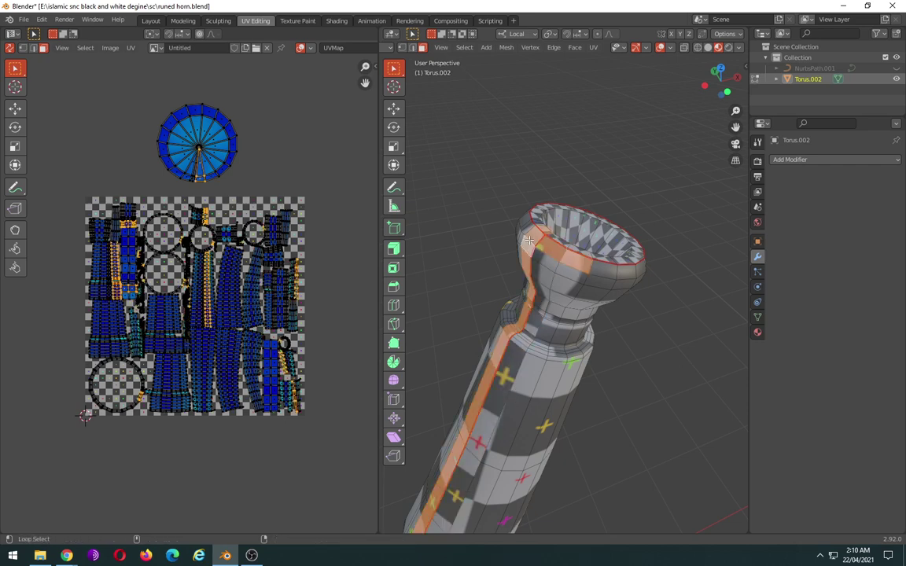
pyautogui.moveTo(590, 281); pyautogui.dragTo(591, 282, button='middle')
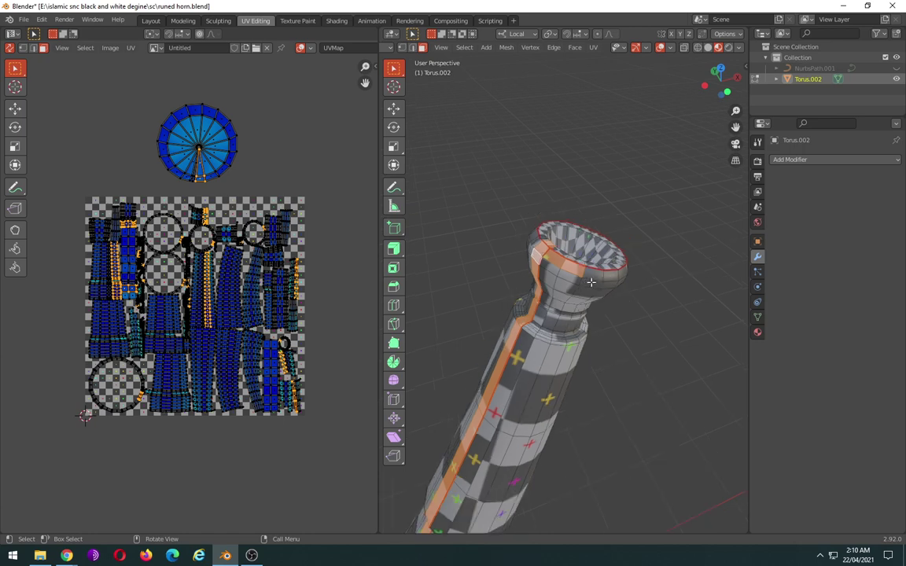
pyautogui.click(602, 321)
pyautogui.moveTo(603, 320)
pyautogui.mouseDown(button='middle')
pyautogui.moveTo(570, 259)
pyautogui.moveTo(562, 308)
pyautogui.moveTo(587, 275)
pyautogui.moveTo(582, 354)
pyautogui.moveTo(580, 298)
pyautogui.moveTo(584, 307)
pyautogui.moveTo(553, 325)
pyautogui.moveTo(564, 283)
pyautogui.moveTo(557, 302)
pyautogui.moveTo(588, 302)
pyautogui.mouseUp(button='middle')
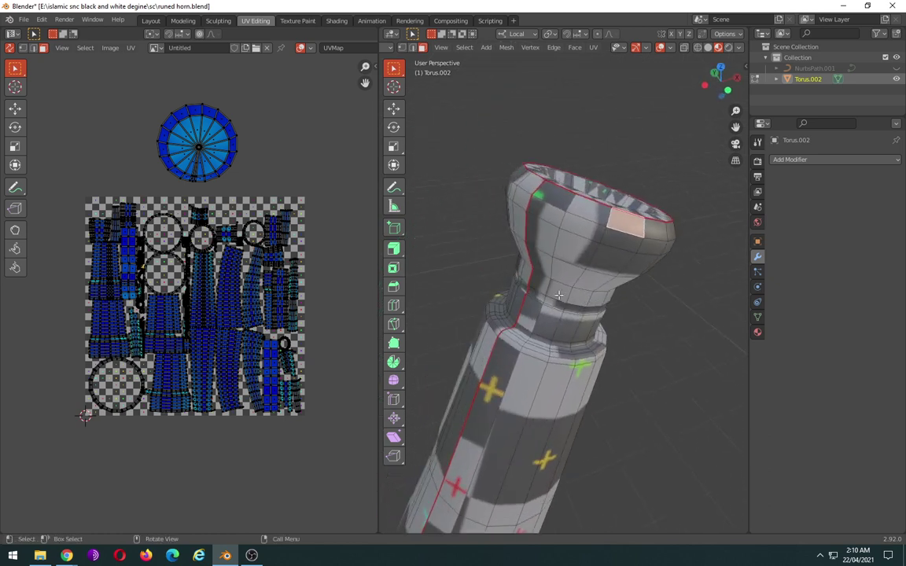
# - Select the lengthwise seam edge loop on the bell and upper tube and clear its seam
pyautogui.click(530, 265)
pyautogui.scroll(3, 530, 229)
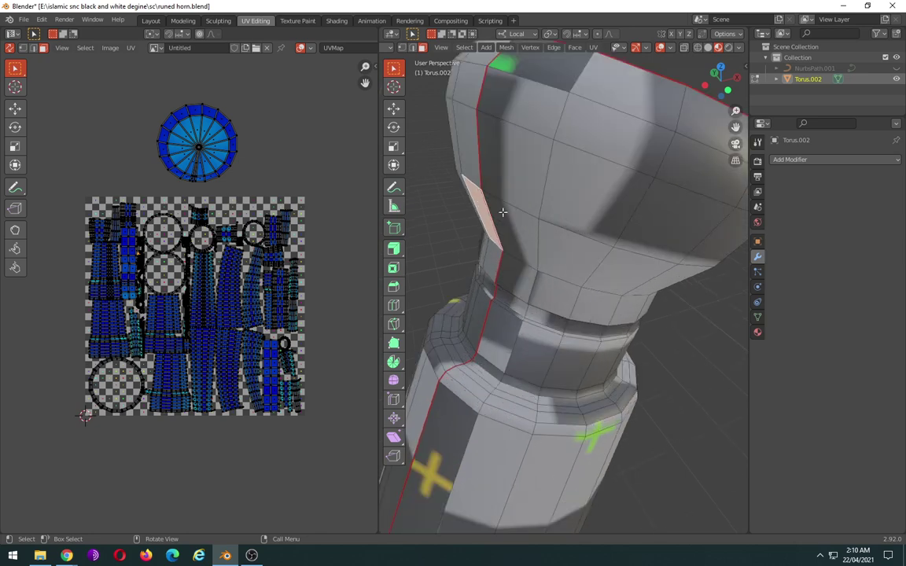
pyautogui.click(477, 168)
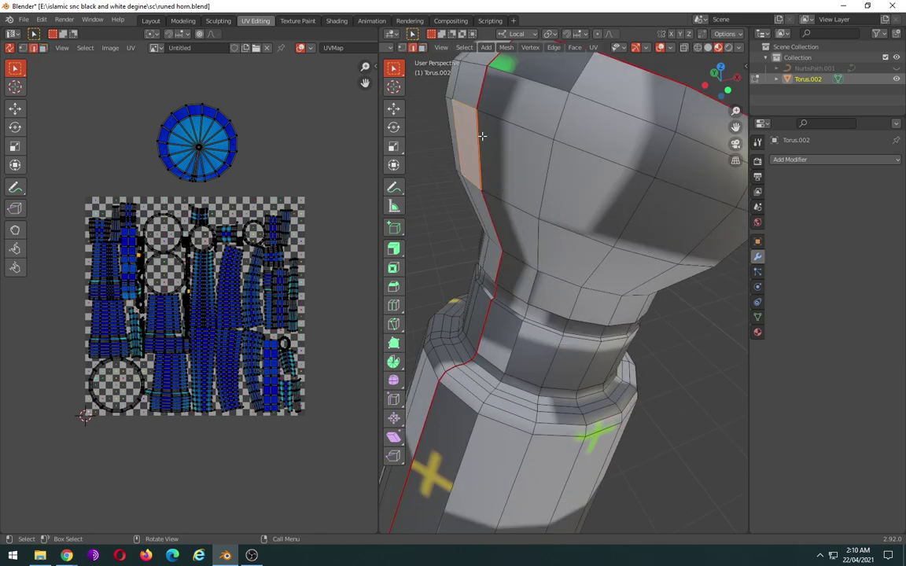
pyautogui.keyDown('alt'); pyautogui.click(480, 100); pyautogui.keyUp('alt')
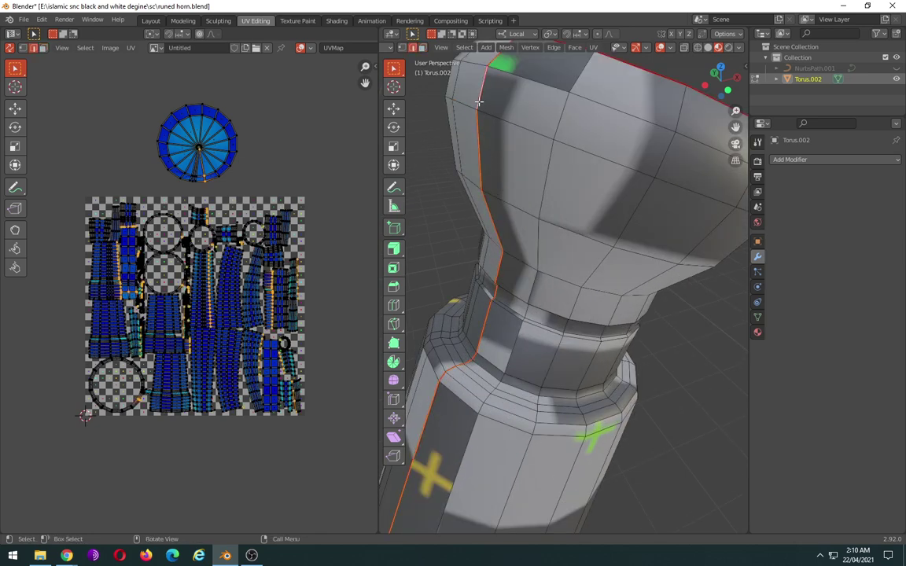
pyautogui.rightClick(431, 91)
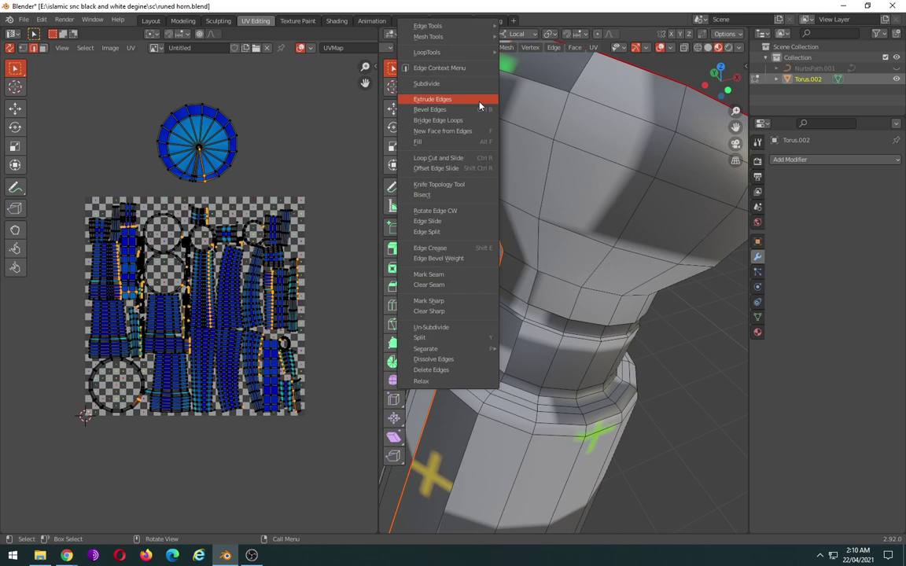
pyautogui.click(450, 285)
pyautogui.scroll(-3, 511, 269)
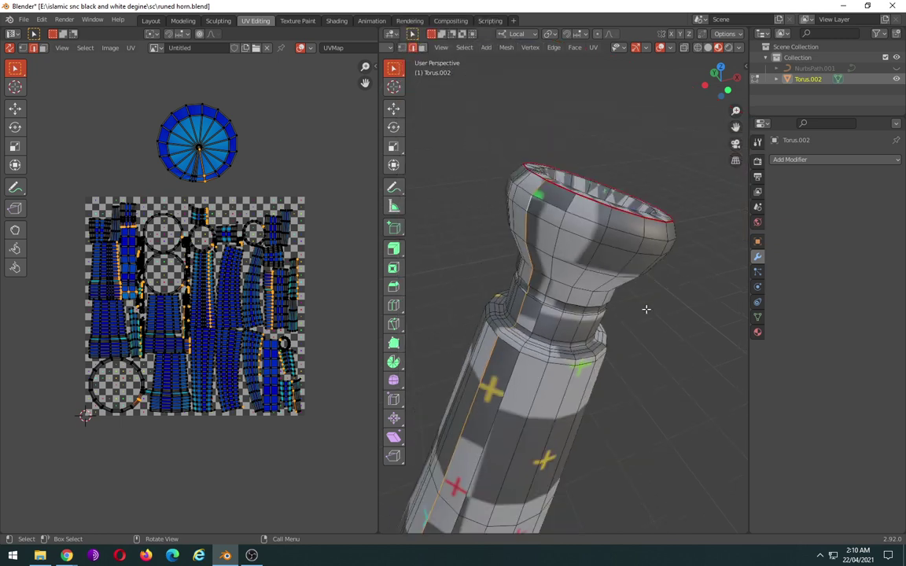
pyautogui.scroll(2, 570, 297)
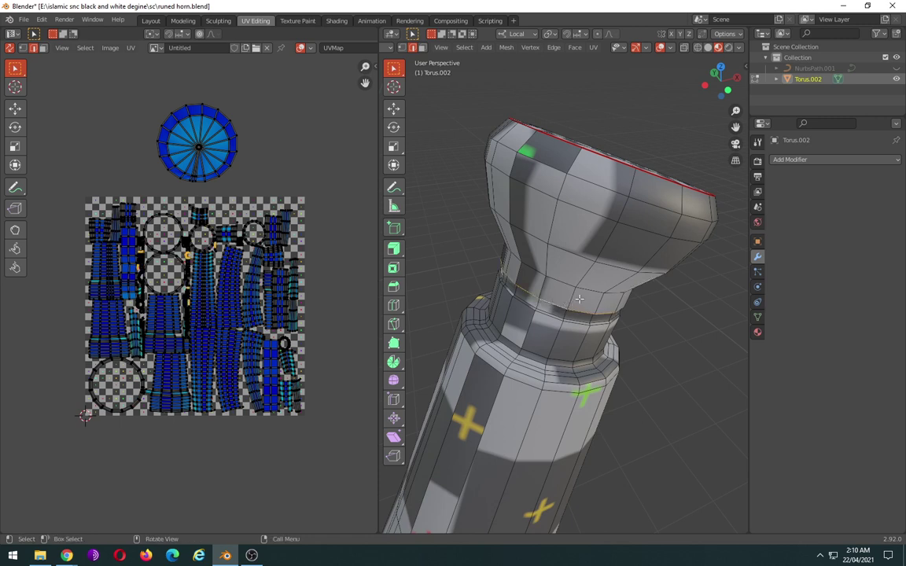
# - Mark the neck loop as a seam and select the face ring just above it
pyautogui.rightClick(579, 299)
pyautogui.click(579, 288)
pyautogui.click(566, 278)
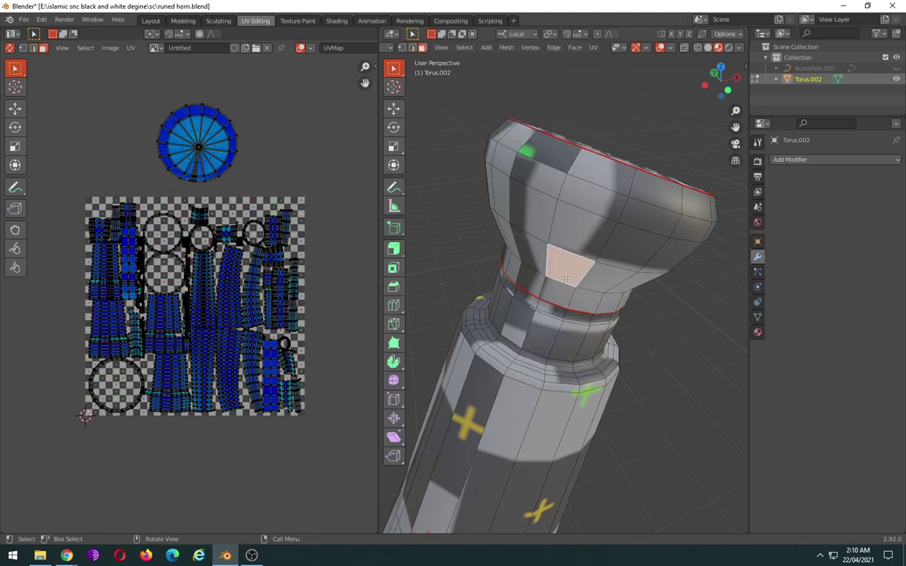
pyautogui.keyDown('alt'); pyautogui.click(569, 291); pyautogui.keyUp('alt')
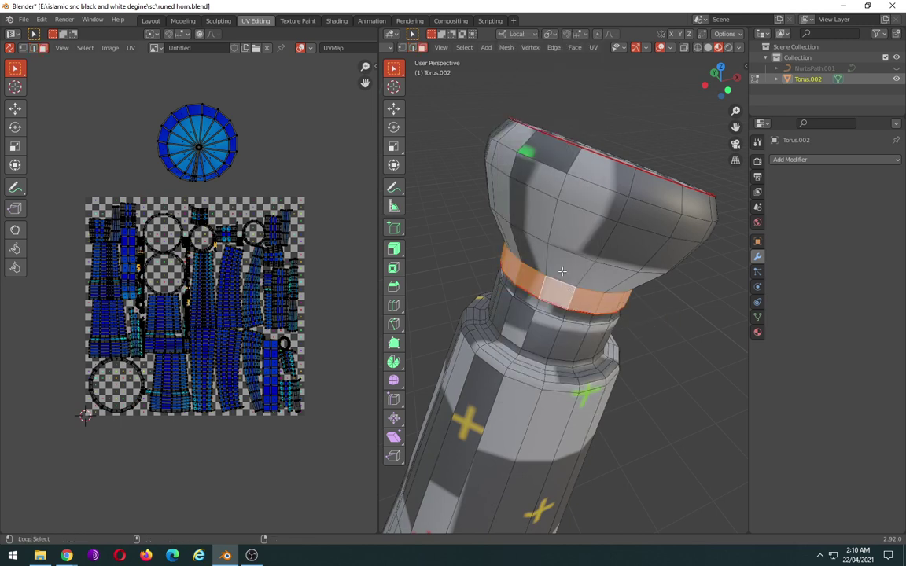
pyautogui.keyDown('alt'); pyautogui.keyDown('shift'); pyautogui.click(564, 269); pyautogui.keyUp('shift'); pyautogui.keyUp('alt')
pyautogui.click(564, 279)
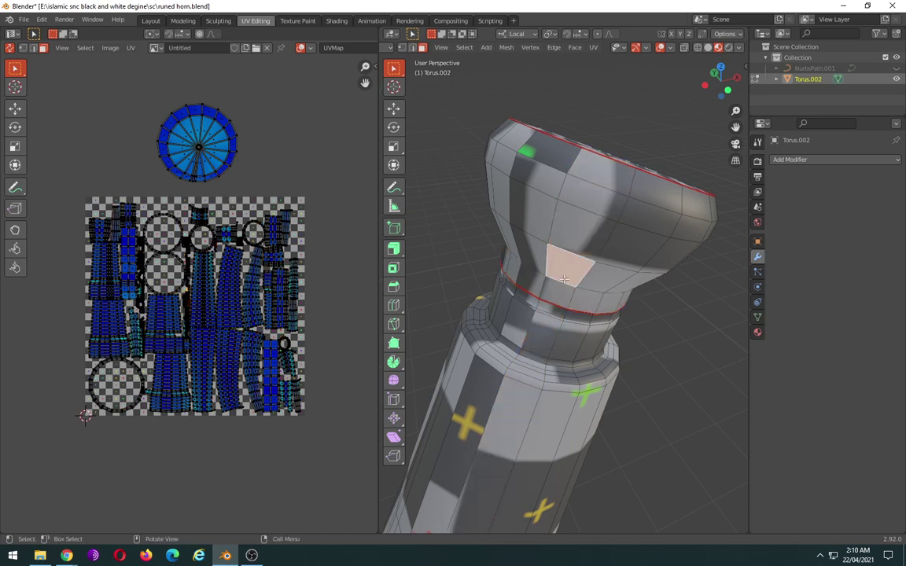
pyautogui.click(560, 294)
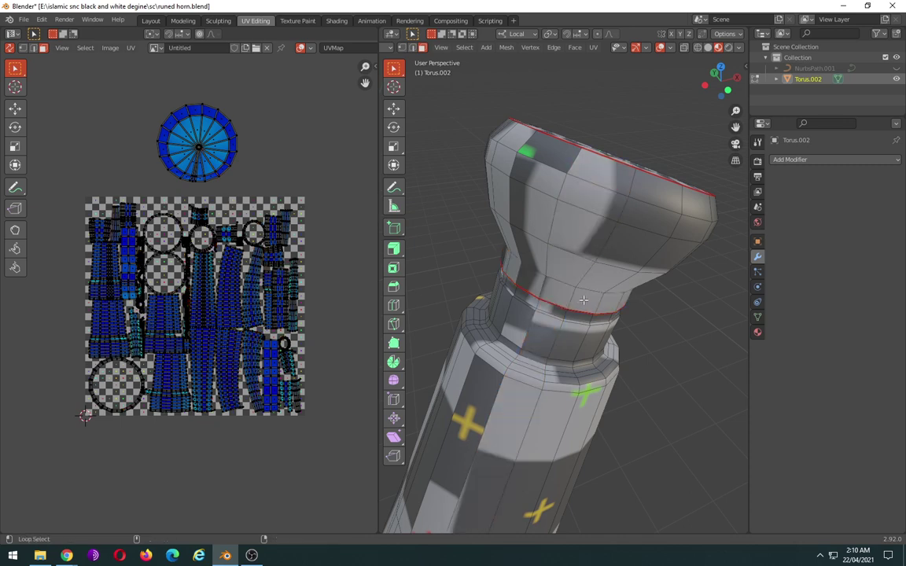
pyautogui.keyDown('alt'); pyautogui.click(532, 288); pyautogui.keyUp('alt')
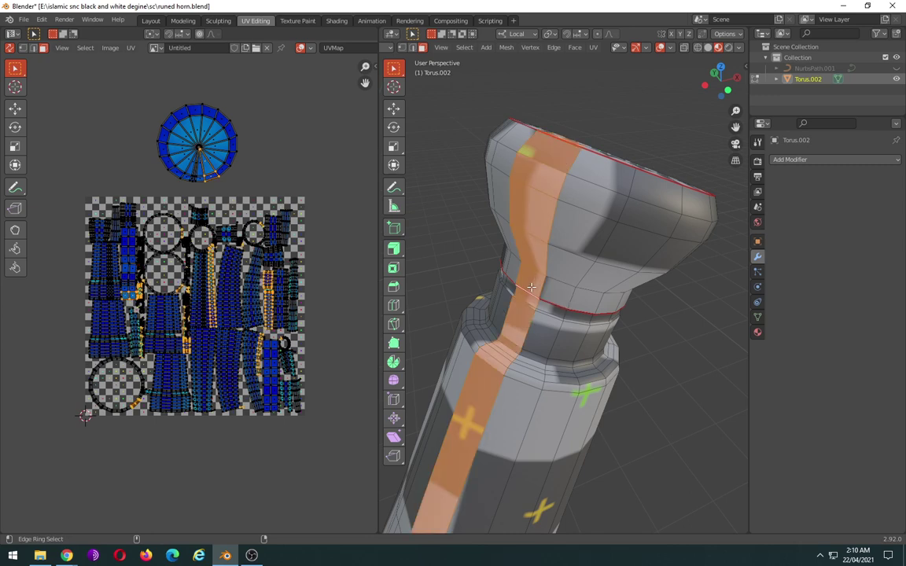
pyautogui.hotkey('ctrl', 'z')
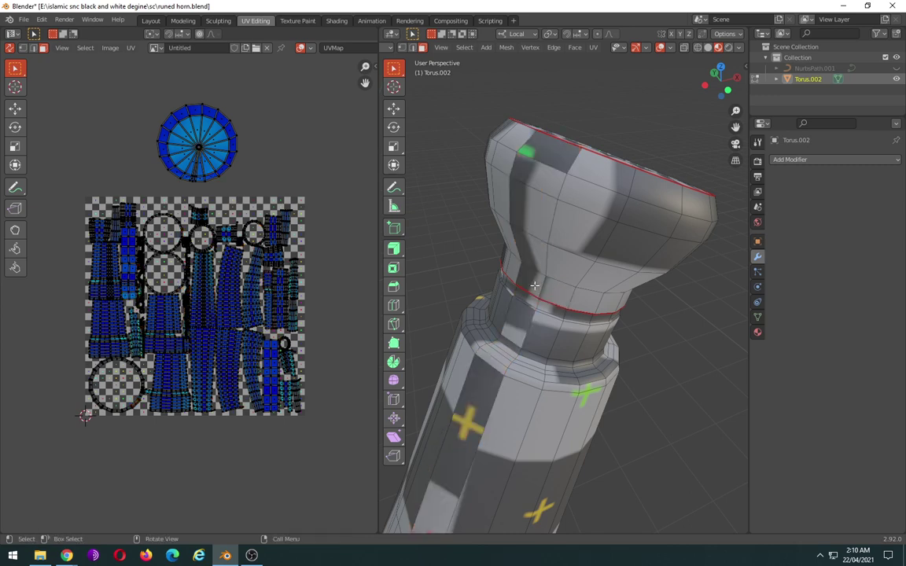
pyautogui.keyDown('ctrl'); pyautogui.keyDown('shift'); pyautogui.click(537, 281); pyautogui.keyUp('shift'); pyautogui.keyUp('ctrl')
pyautogui.click(561, 286)
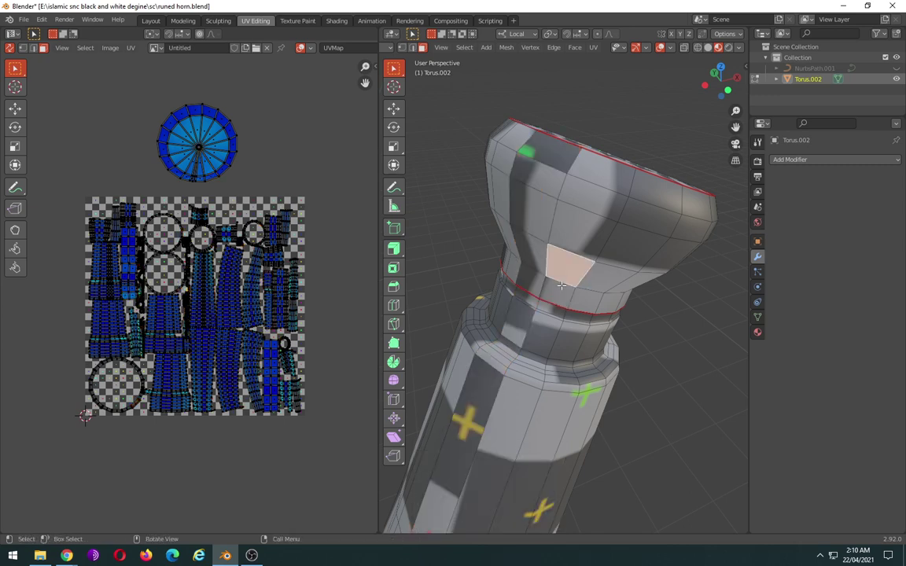
pyautogui.keyDown('ctrl'); pyautogui.click(541, 268); pyautogui.keyUp('ctrl')
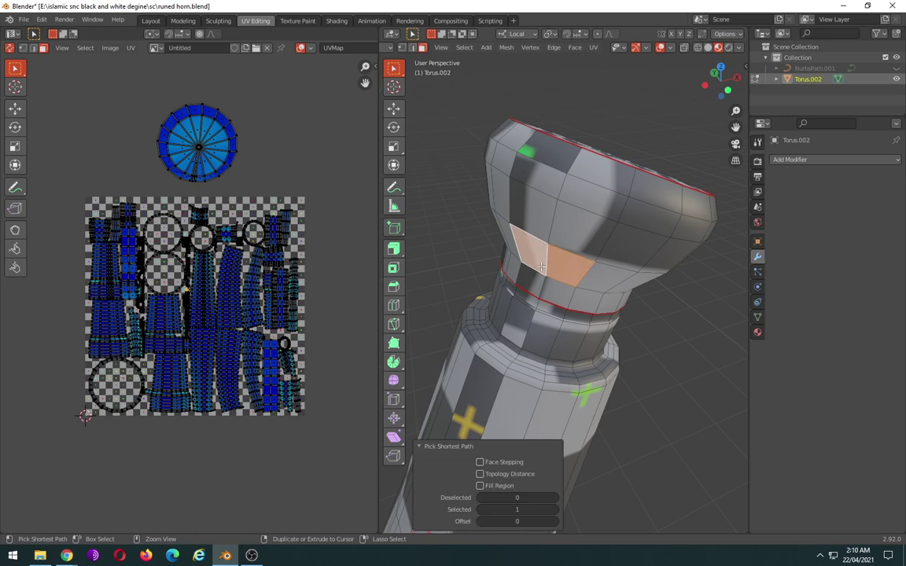
pyautogui.keyDown('ctrl'); pyautogui.keyDown('alt'); pyautogui.click(604, 275); pyautogui.keyUp('alt'); pyautogui.keyUp('ctrl')
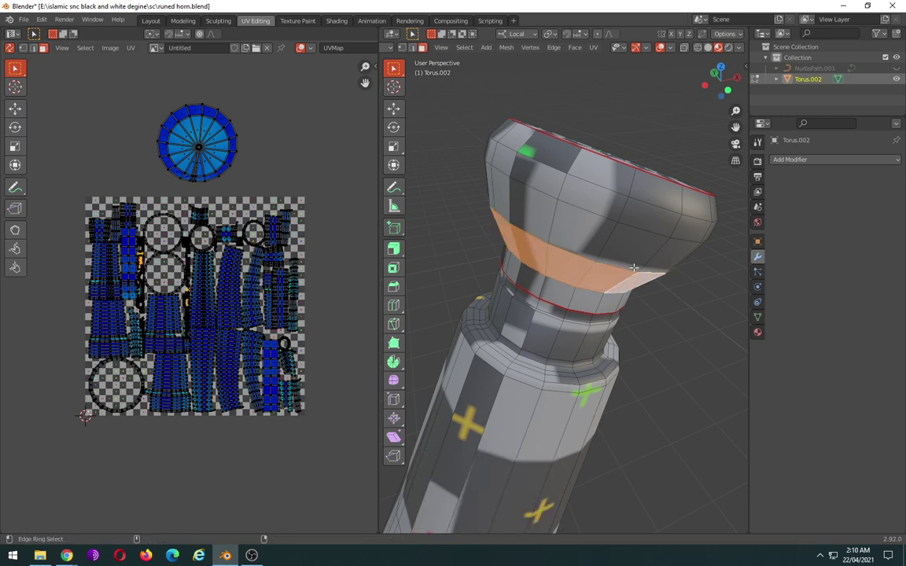
pyautogui.keyDown('ctrl'); pyautogui.keyDown('alt'); pyautogui.click(634, 268); pyautogui.keyUp('alt'); pyautogui.keyUp('ctrl')
pyautogui.hotkey('ctrl', 'z')
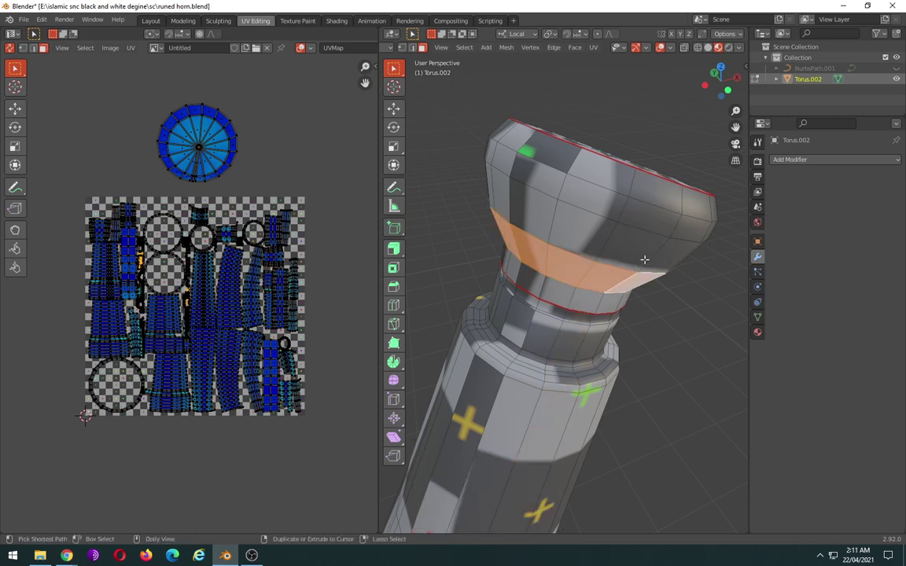
# - Extend the face selection up the flare to the top rim band
pyautogui.keyDown('ctrl'); pyautogui.keyDown('alt'); pyautogui.keyDown('shift'); pyautogui.click(641, 256); pyautogui.keyUp('shift'); pyautogui.keyUp('alt'); pyautogui.keyUp('ctrl')
pyautogui.keyDown('ctrl'); pyautogui.keyDown('alt'); pyautogui.keyDown('shift'); pyautogui.click(652, 189); pyautogui.keyUp('shift'); pyautogui.keyUp('alt'); pyautogui.keyUp('ctrl')
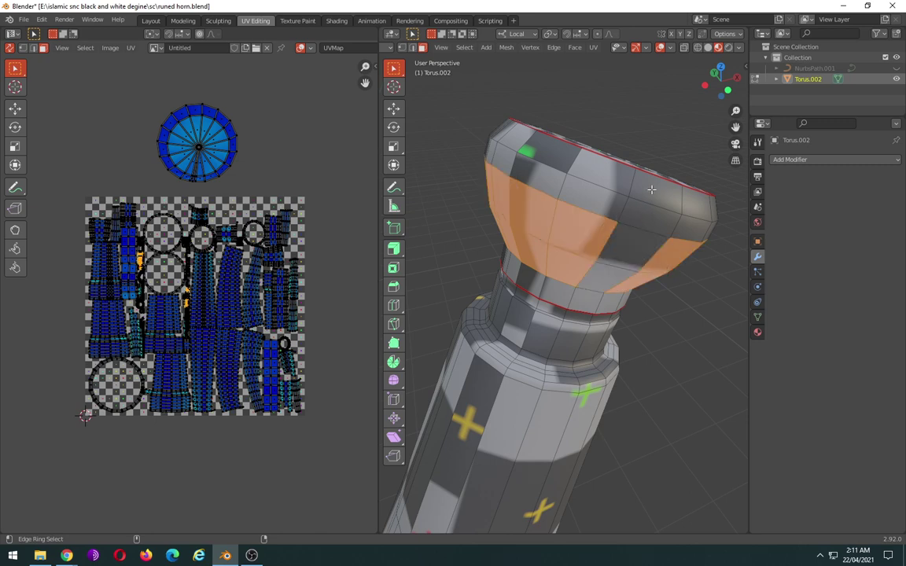
pyautogui.hotkey('ctrl', 'z')
pyautogui.keyDown('ctrl'); pyautogui.keyDown('alt'); pyautogui.keyDown('shift'); pyautogui.click(647, 193); pyautogui.keyUp('shift'); pyautogui.keyUp('alt'); pyautogui.keyUp('ctrl')
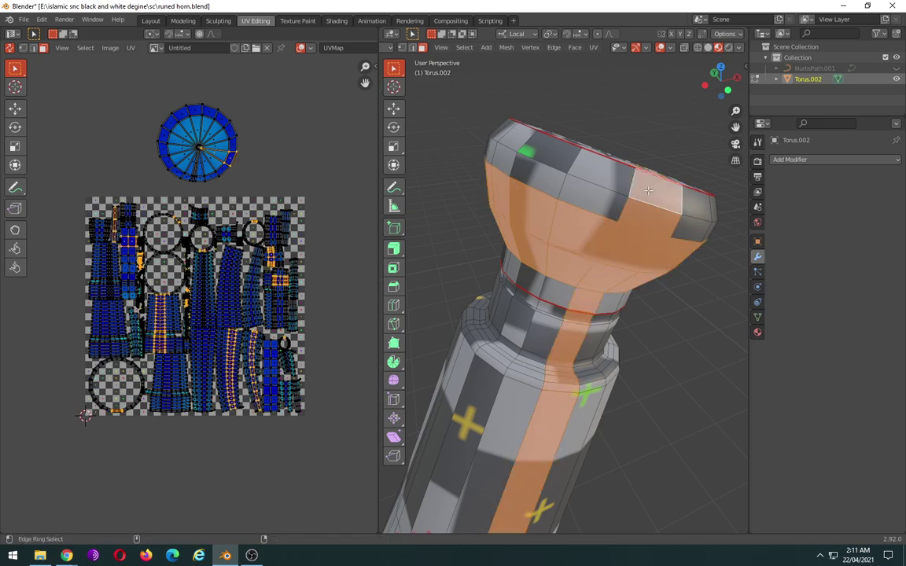
pyautogui.hotkey('ctrl', 'z')
pyautogui.hotkey('ctrl', 'shift', 'z')
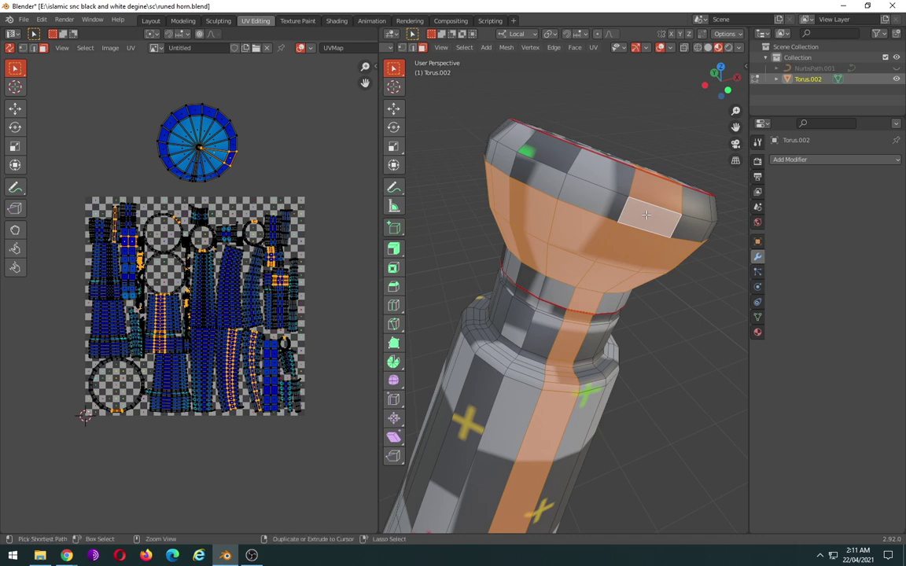
pyautogui.hotkey('ctrl', 'z')
pyautogui.keyDown('ctrl'); pyautogui.click(649, 199); pyautogui.keyUp('ctrl')
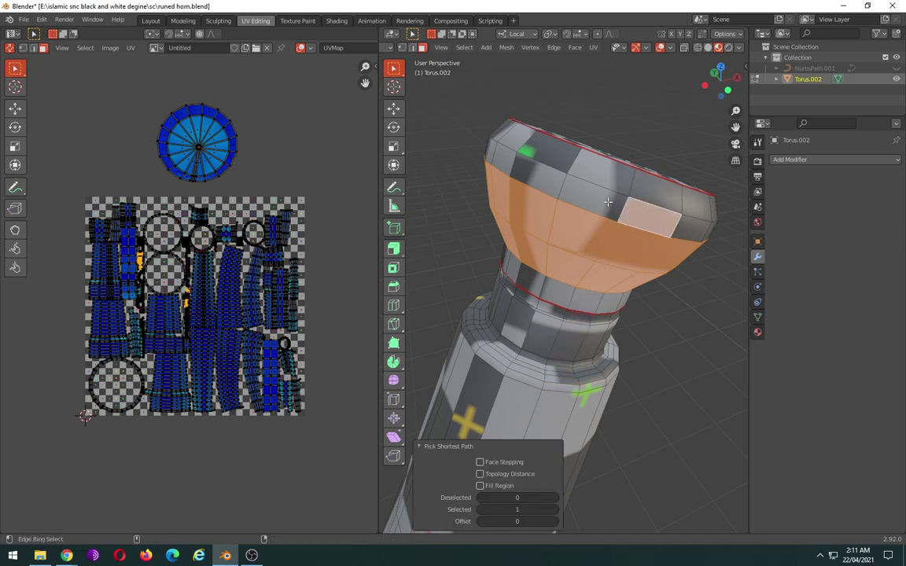
pyautogui.keyDown('ctrl'); pyautogui.keyDown('alt'); pyautogui.keyDown('shift'); pyautogui.click(610, 202); pyautogui.keyUp('shift'); pyautogui.keyUp('alt'); pyautogui.keyUp('ctrl')
pyautogui.hotkey('ctrl', 'z')
pyautogui.keyDown('ctrl'); pyautogui.click(604, 203); pyautogui.keyUp('ctrl')
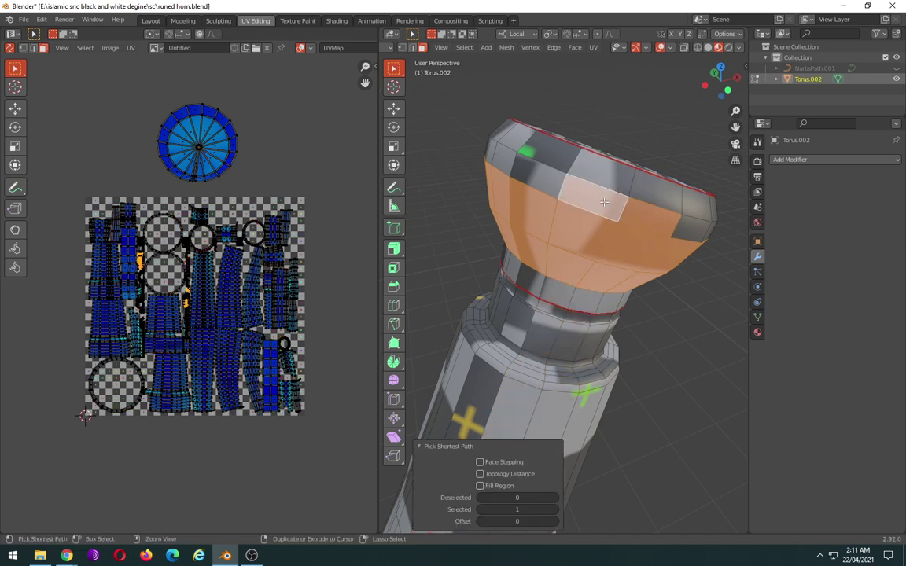
pyautogui.keyDown('ctrl'); pyautogui.click(696, 226); pyautogui.keyUp('ctrl')
pyautogui.hotkey('ctrl', 'z')
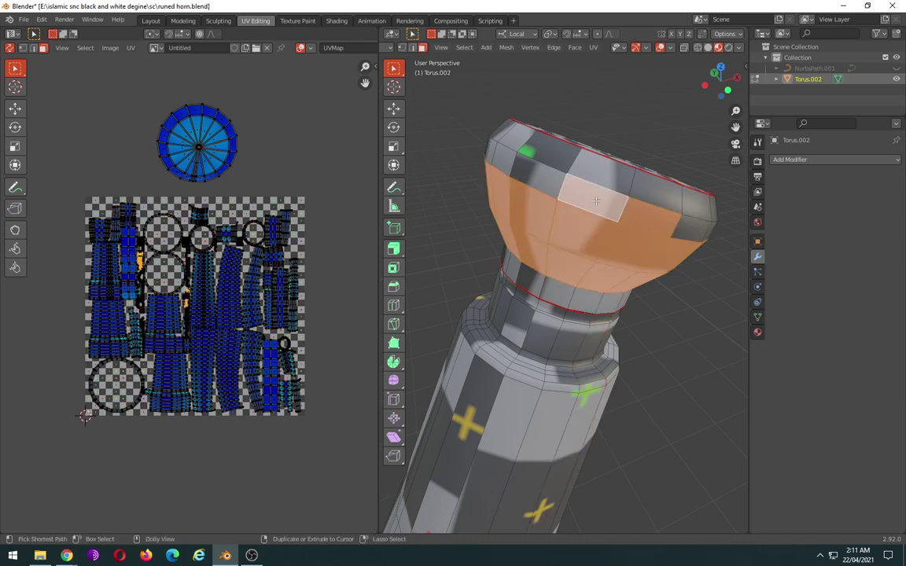
pyautogui.keyDown('ctrl'); pyautogui.click(549, 183); pyautogui.keyUp('ctrl')
pyautogui.keyDown('ctrl'); pyautogui.click(506, 156); pyautogui.keyUp('ctrl')
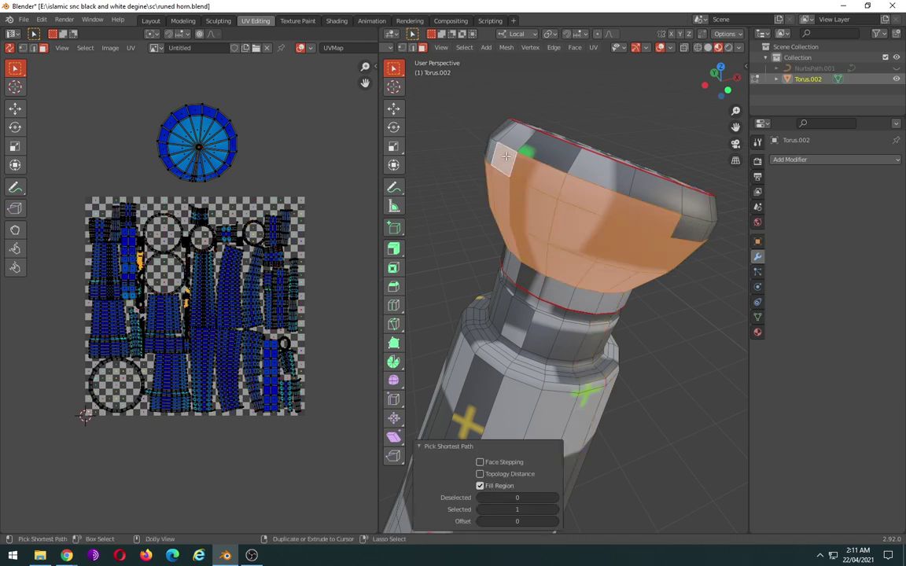
pyautogui.keyDown('ctrl'); pyautogui.click(486, 132); pyautogui.keyUp('ctrl')
pyautogui.keyDown('ctrl'); pyautogui.click(534, 148); pyautogui.keyUp('ctrl')
pyautogui.keyDown('ctrl'); pyautogui.click(589, 169); pyautogui.keyUp('ctrl')
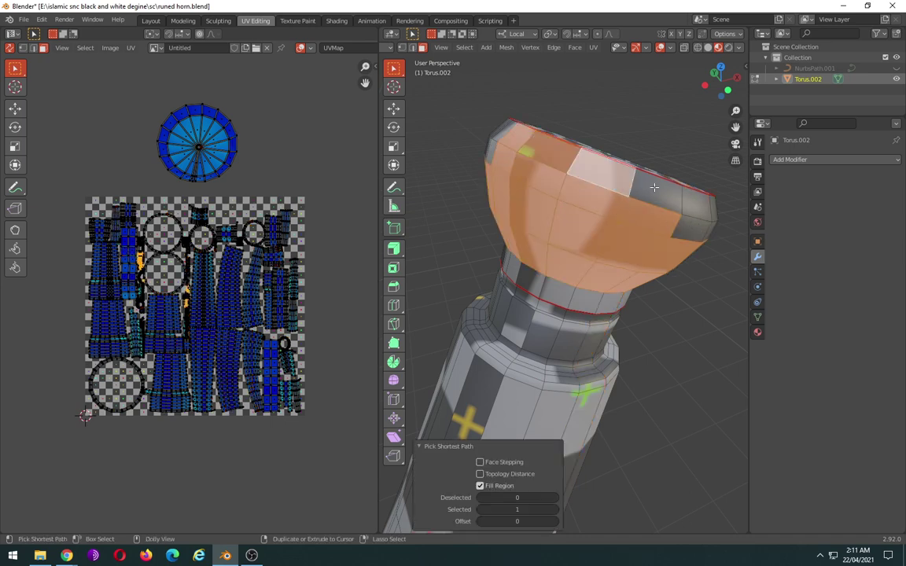
pyautogui.keyDown('ctrl'); pyautogui.click(692, 194); pyautogui.keyUp('ctrl')
# - Add the remaining rim faces around the horn's opening, dropping the stray strip near the seam
pyautogui.moveTo(692, 195)
pyautogui.mouseDown(button='middle')
pyautogui.moveTo(630, 253)
pyautogui.moveTo(485, 219)
pyautogui.mouseUp(button='middle')
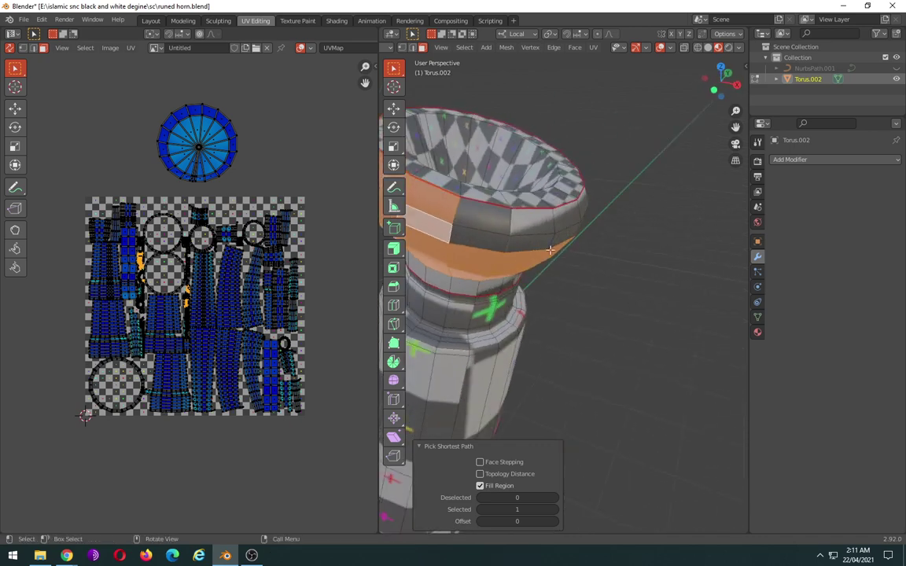
pyautogui.keyDown('ctrl'); pyautogui.click(486, 219); pyautogui.keyUp('ctrl')
pyautogui.keyDown('ctrl'); pyautogui.click(545, 223); pyautogui.keyUp('ctrl')
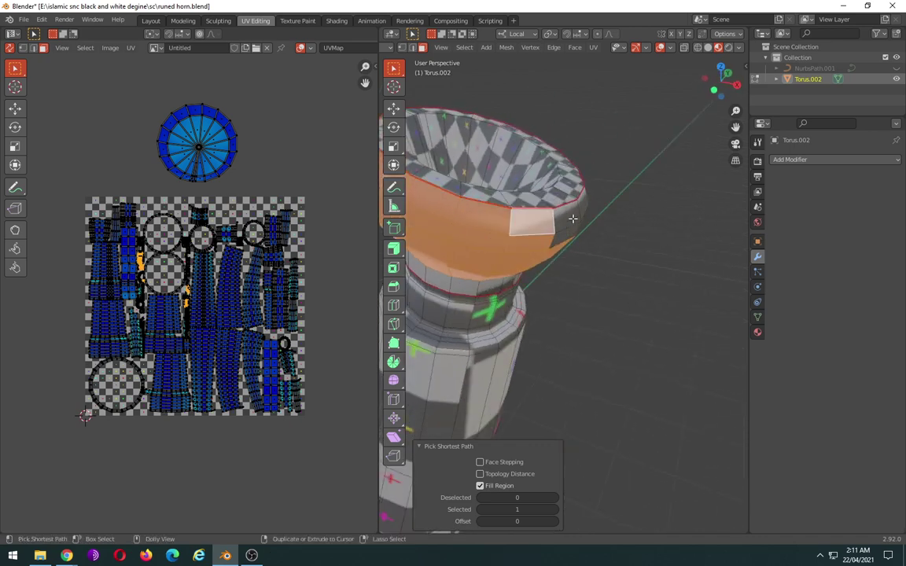
pyautogui.moveTo(553, 224); pyautogui.dragTo(524, 196, button='middle')
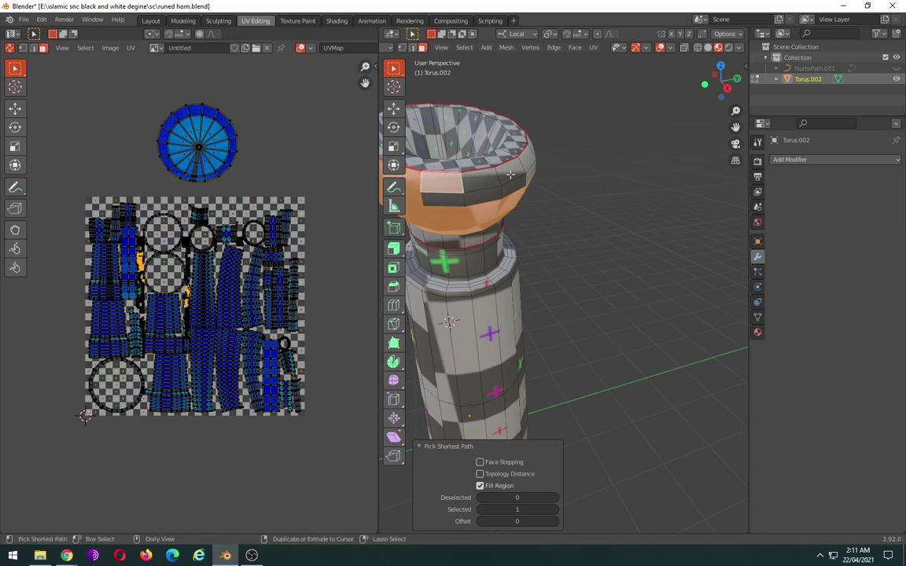
pyautogui.keyDown('ctrl'); pyautogui.click(482, 196); pyautogui.keyUp('ctrl')
pyautogui.keyDown('ctrl'); pyautogui.click(452, 200); pyautogui.keyUp('ctrl')
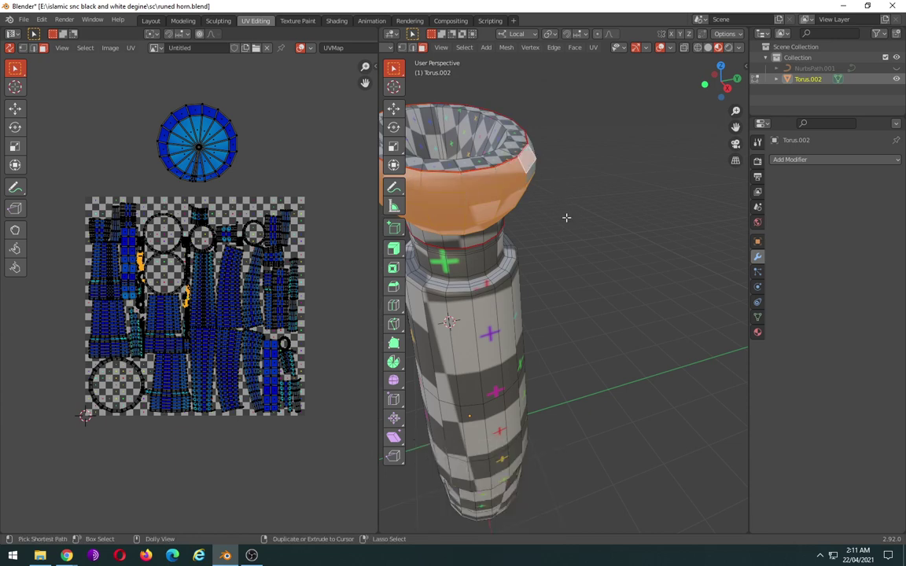
pyautogui.moveTo(566, 216); pyautogui.dragTo(562, 162, button='middle')
pyautogui.keyDown('ctrl'); pyautogui.click(572, 146); pyautogui.keyUp('ctrl')
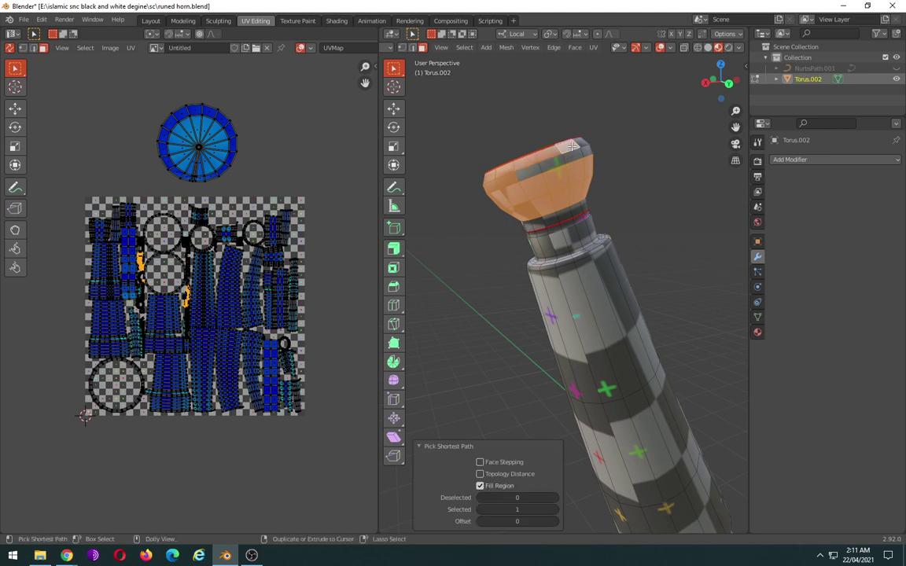
pyautogui.keyDown('ctrl'); pyautogui.click(588, 153); pyautogui.keyUp('ctrl')
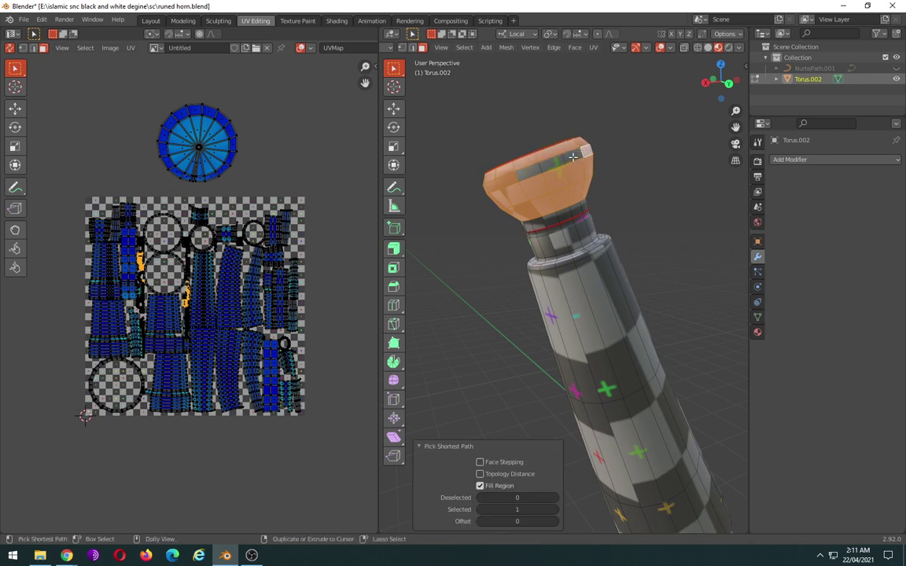
pyautogui.moveTo(476, 154)
pyautogui.mouseDown(button='middle')
pyautogui.moveTo(486, 255)
pyautogui.moveTo(679, 205)
pyautogui.moveTo(595, 291)
pyautogui.moveTo(596, 249)
pyautogui.mouseUp(button='middle')
pyautogui.scroll(3, 679, 205)
pyautogui.keyDown('ctrl'); pyautogui.keyDown('shift'); pyautogui.click(685, 176); pyautogui.keyUp('shift'); pyautogui.keyUp('ctrl')
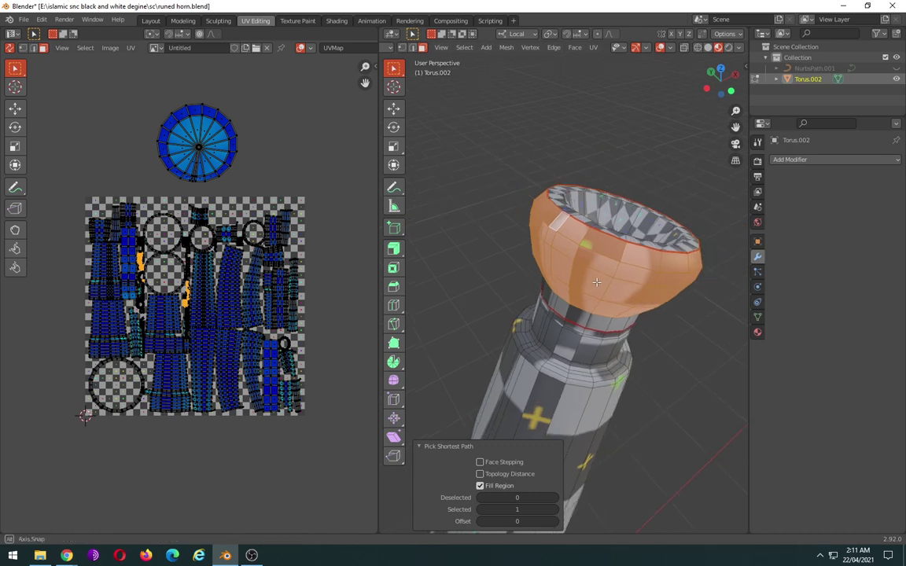
pyautogui.keyDown('ctrl'); pyautogui.click(610, 234); pyautogui.keyUp('ctrl')
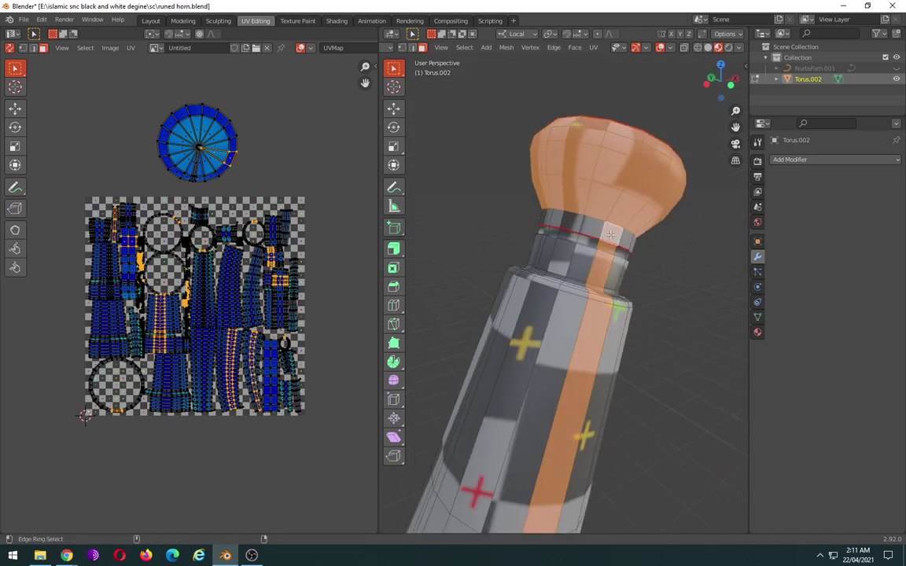
pyautogui.keyDown('ctrl'); pyautogui.click(611, 235); pyautogui.keyUp('ctrl')
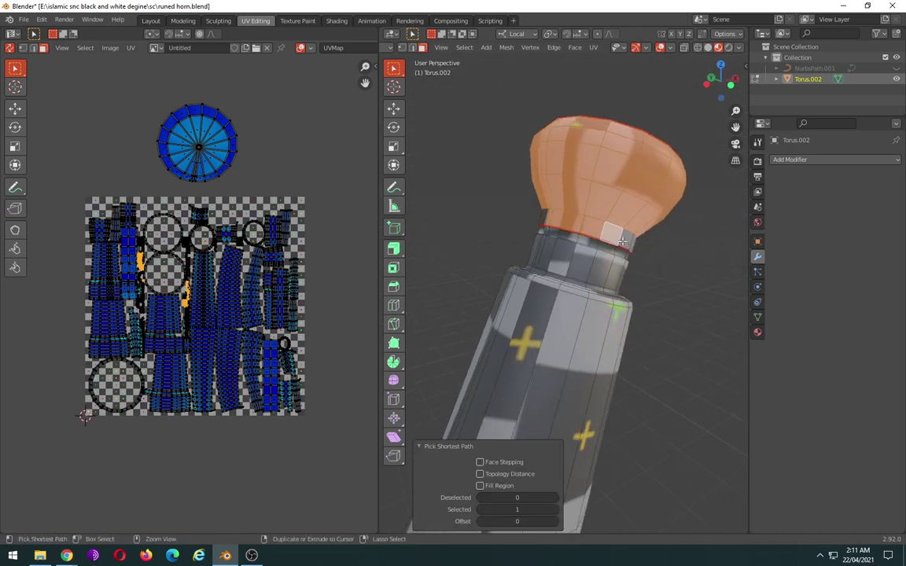
pyautogui.moveTo(622, 242)
pyautogui.mouseDown(button='middle')
pyautogui.moveTo(634, 251)
pyautogui.moveTo(503, 247)
pyautogui.mouseUp(button='middle')
pyautogui.keyDown('ctrl'); pyautogui.keyDown('shift'); pyautogui.click(619, 248); pyautogui.keyUp('shift'); pyautogui.keyUp('ctrl')
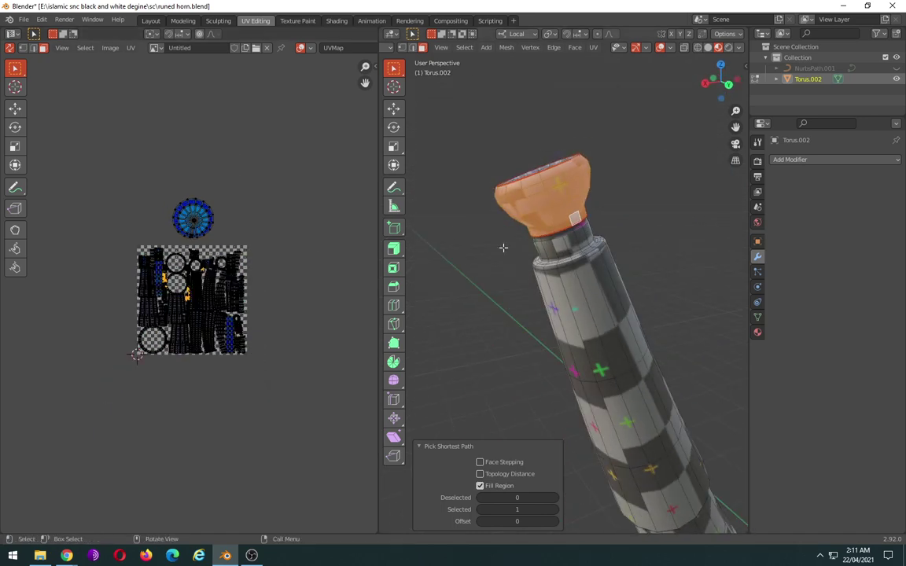
pyautogui.scroll(2, 591, 216)
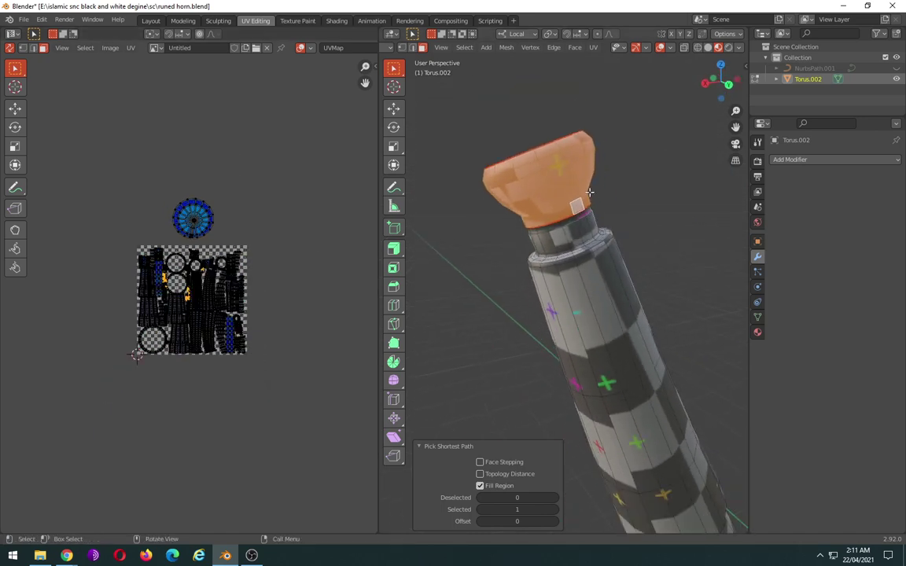
# - Unwrap the flared cap and move its UV island up-right, scaled to 0.912
pyautogui.press('u')
pyautogui.click(532, 189)
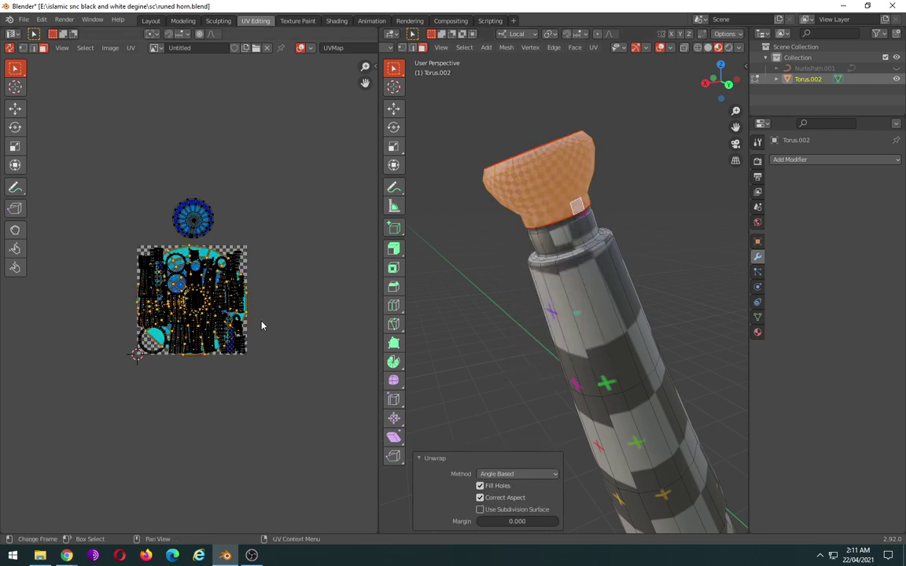
pyautogui.press('g')
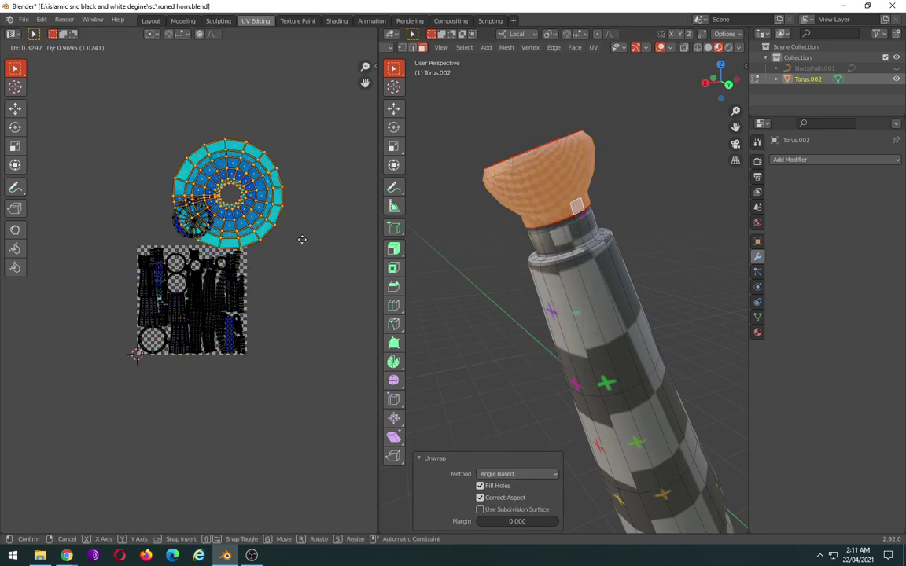
pyautogui.click(336, 242)
pyautogui.press('s')
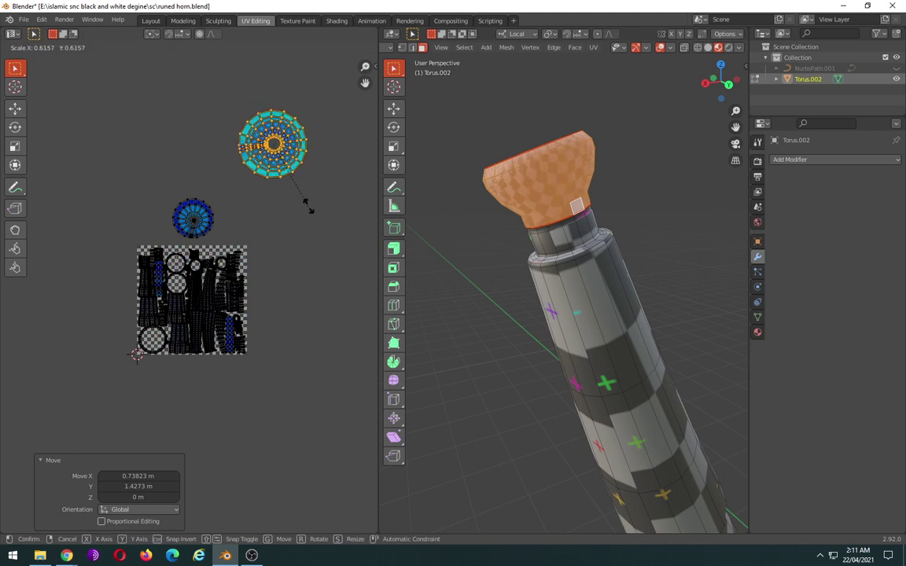
pyautogui.click(344, 236)
# - Deselect the cap faces and orbit to inspect the checker on the bell
pyautogui.moveTo(551, 268); pyautogui.dragTo(598, 280, button='middle')
pyautogui.click(619, 189)
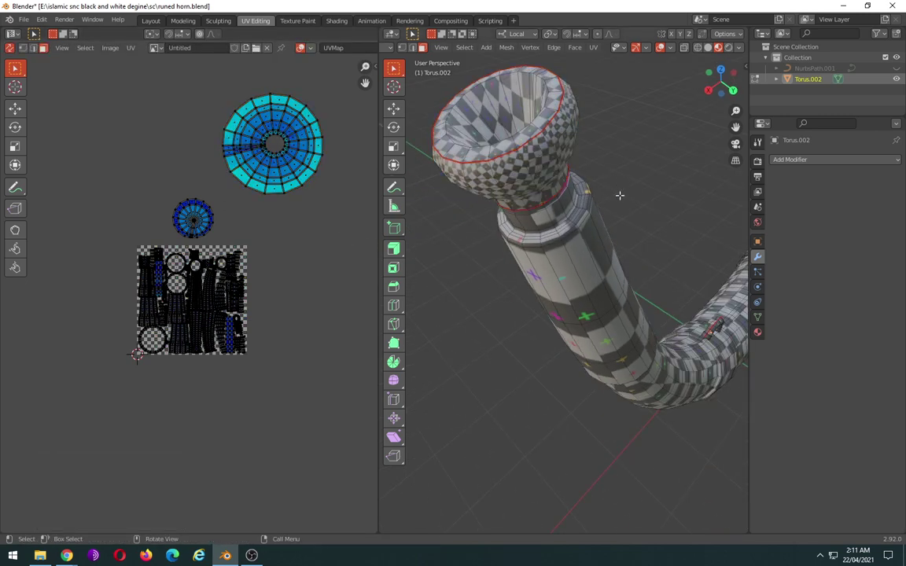
pyautogui.moveTo(619, 195)
pyautogui.mouseDown(button='middle')
pyautogui.moveTo(594, 142)
pyautogui.moveTo(690, 135)
pyautogui.moveTo(370, 237)
pyautogui.moveTo(630, 301)
pyautogui.moveTo(645, 206)
pyautogui.moveTo(640, 233)
pyautogui.moveTo(607, 268)
pyautogui.moveTo(590, 262)
pyautogui.mouseUp(button='middle')
pyautogui.scroll(-3, 646, 206)
pyautogui.scroll(2, 607, 268)
pyautogui.scroll(3, 598, 266)
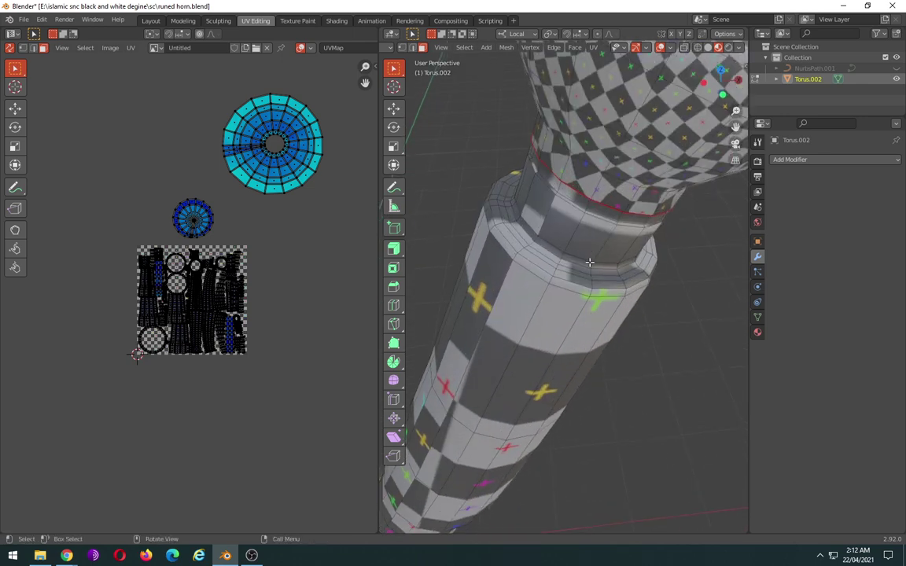
# - Mark the edge loop around the horn's neck as a seam
pyautogui.click(582, 261)
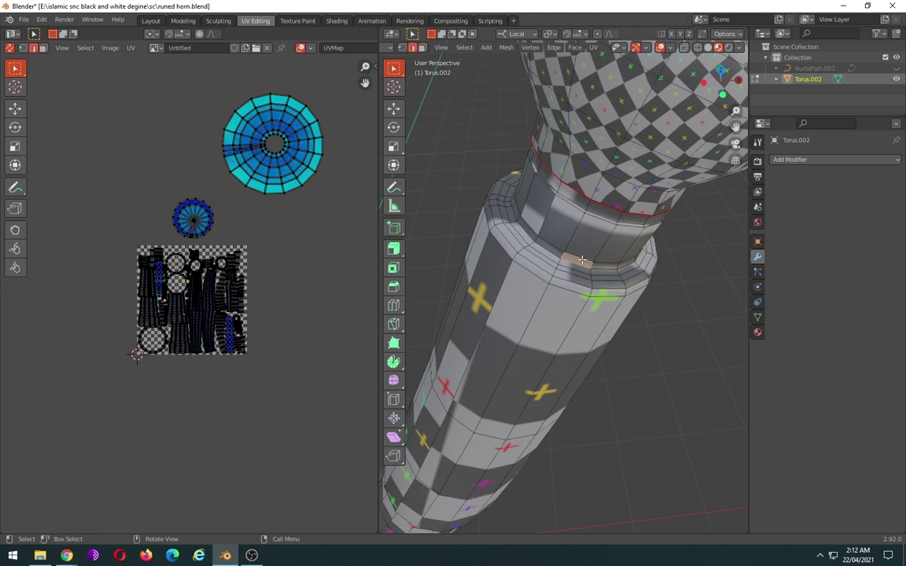
pyautogui.keyDown('alt'); pyautogui.click(617, 260); pyautogui.keyUp('alt')
pyautogui.rightClick(624, 258)
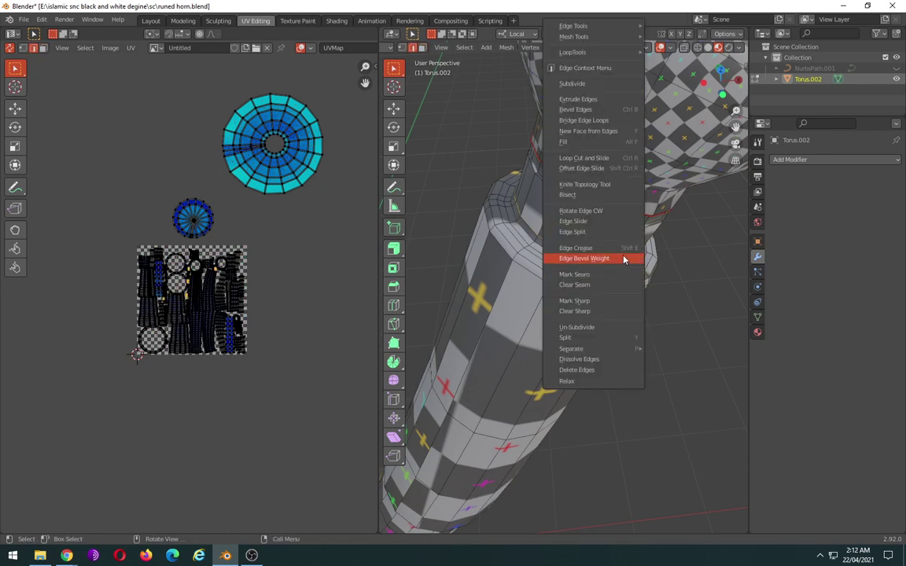
pyautogui.click(599, 274)
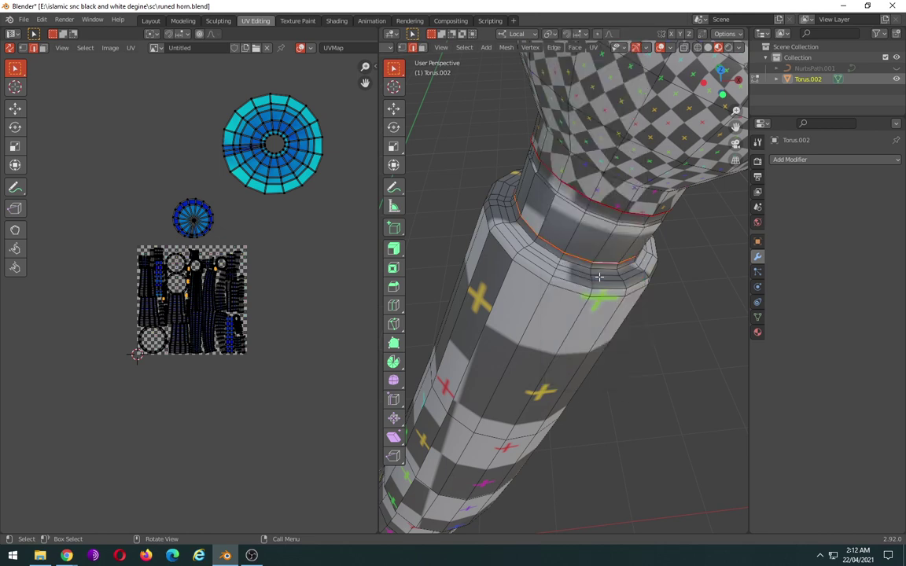
pyautogui.press('3')
# - Select the face ring around the neck just below the bell
pyautogui.click(542, 228)
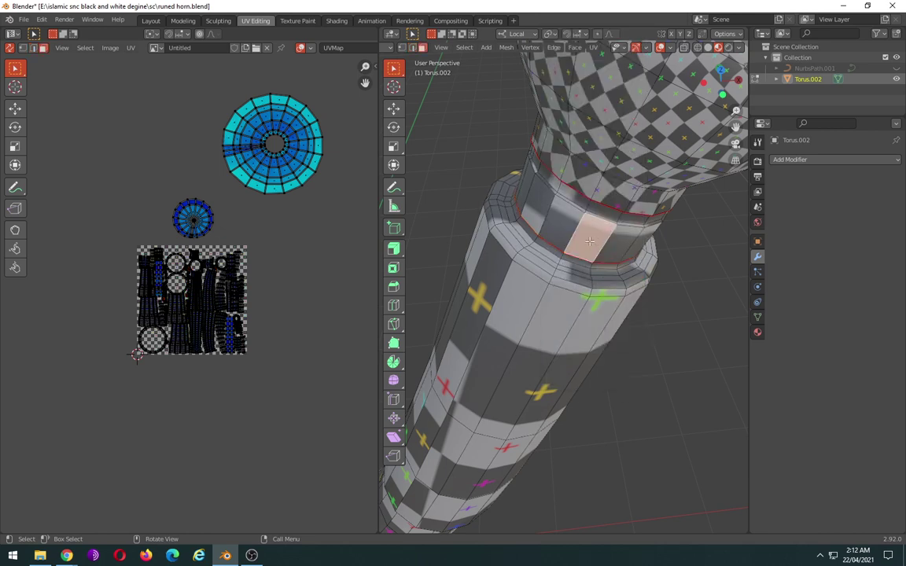
pyautogui.keyDown('alt'); pyautogui.click(557, 224); pyautogui.keyUp('alt')
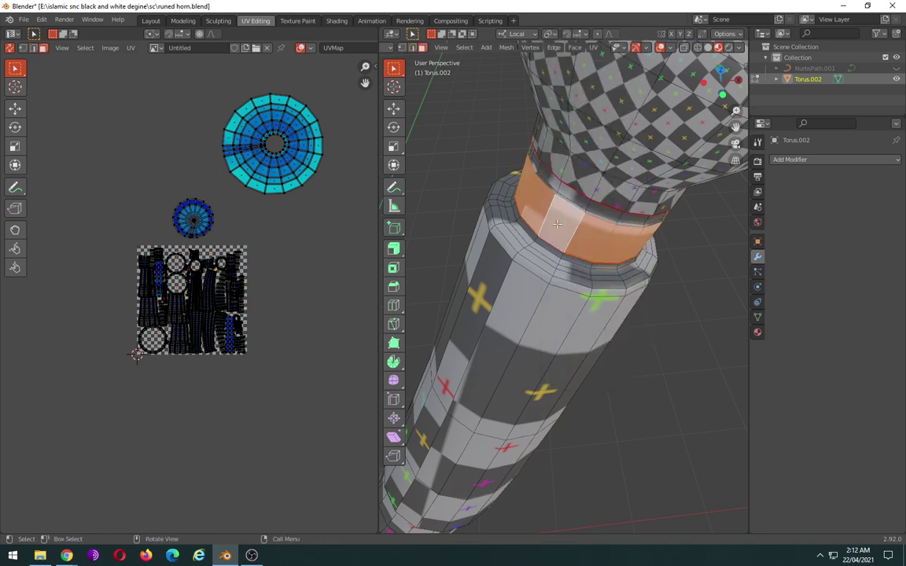
pyautogui.keyDown('alt'); pyautogui.keyDown('shift'); pyautogui.click(579, 211); pyautogui.keyUp('shift'); pyautogui.keyUp('alt')
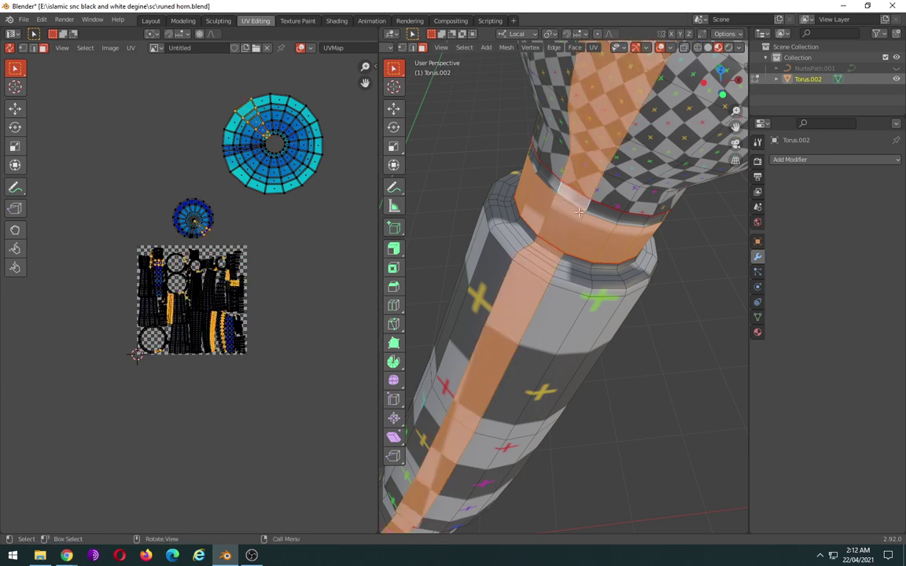
pyautogui.scroll(3, 579, 211)
pyautogui.scroll(2, 598, 197)
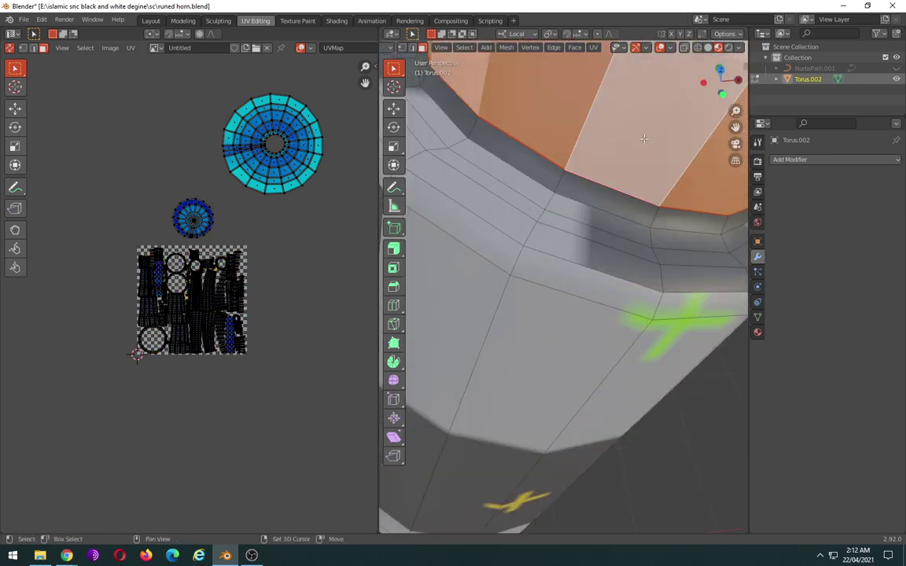
pyautogui.scroll(-1, 643, 139)
pyautogui.scroll(-4, 624, 228)
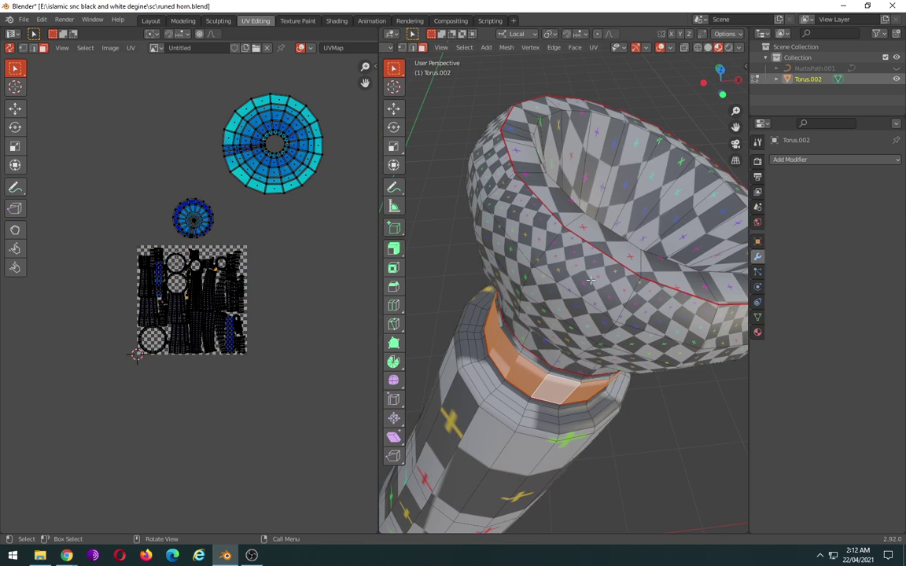
pyautogui.scroll(2, 590, 281)
pyautogui.scroll(2, 586, 273)
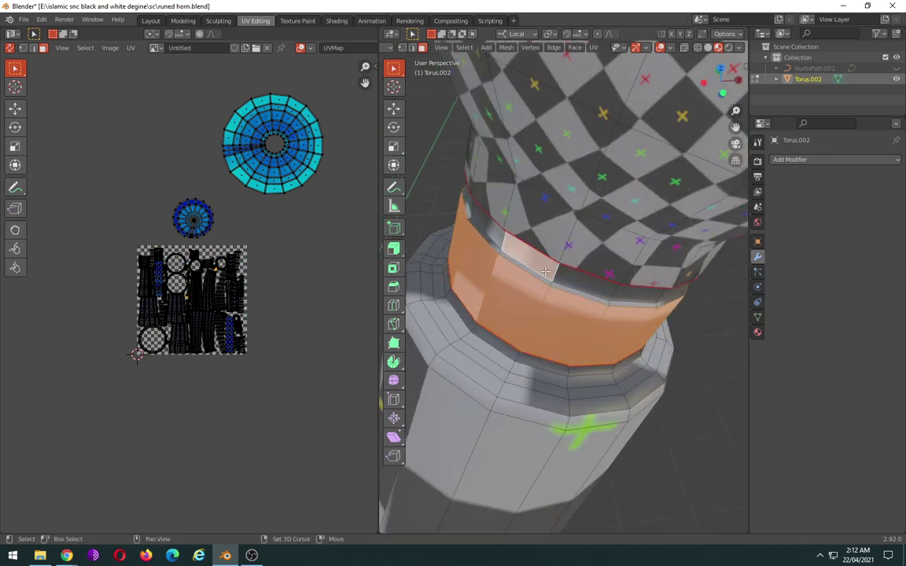
pyautogui.keyDown('alt'); pyautogui.click(574, 276); pyautogui.keyUp('alt')
pyautogui.hotkey('ctrl', 'z')
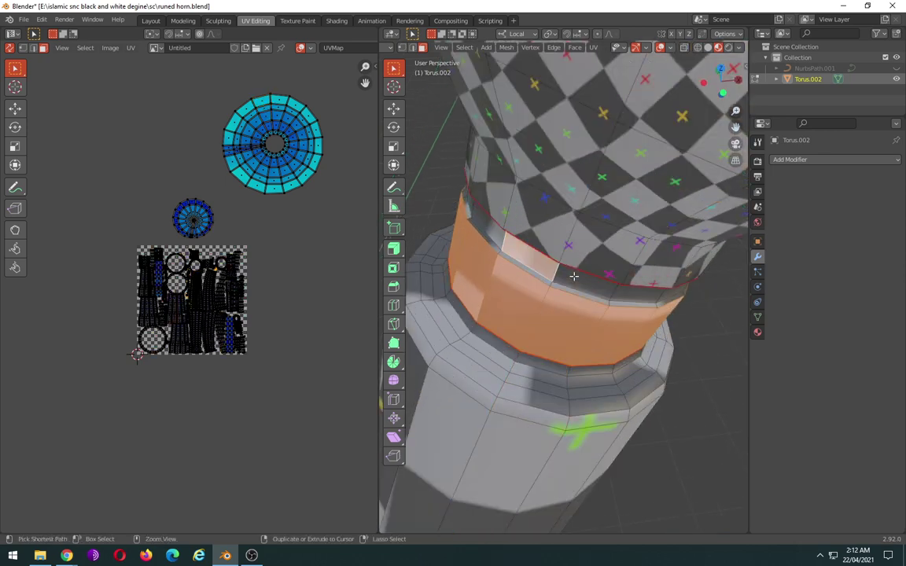
# - Add the remaining neck band faces, including the thin strip faces, to the selection
pyautogui.keyDown('ctrl'); pyautogui.click(595, 287); pyautogui.keyUp('ctrl')
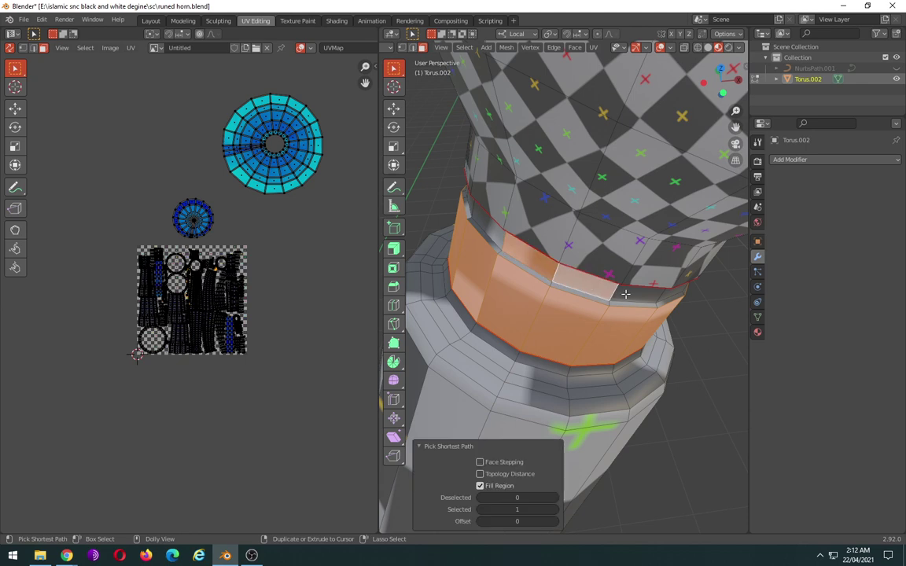
pyautogui.keyDown('ctrl'); pyautogui.click(626, 293); pyautogui.keyUp('ctrl')
pyautogui.keyDown('ctrl'); pyautogui.click(491, 233); pyautogui.keyUp('ctrl')
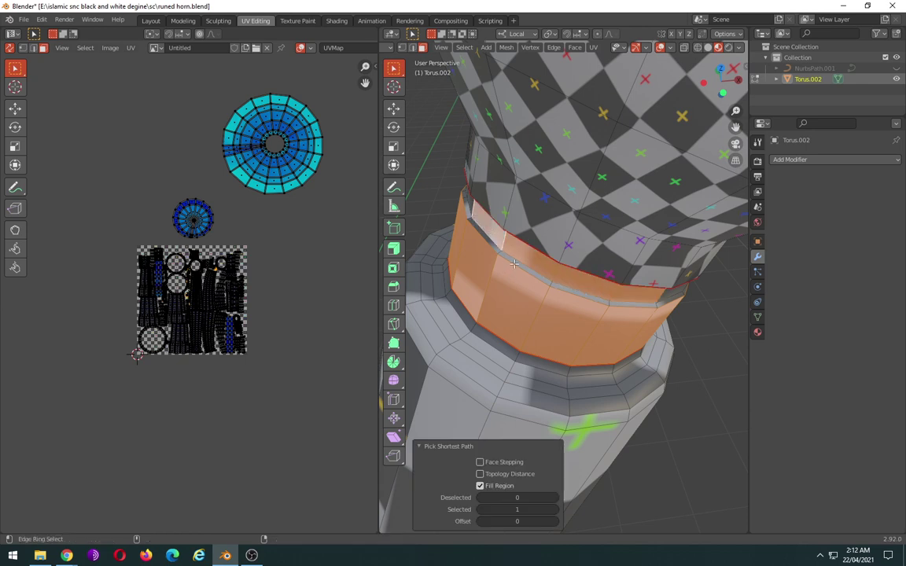
pyautogui.keyDown('ctrl'); pyautogui.click(514, 265); pyautogui.keyUp('ctrl')
pyautogui.keyDown('ctrl'); pyautogui.click(520, 267); pyautogui.keyUp('ctrl')
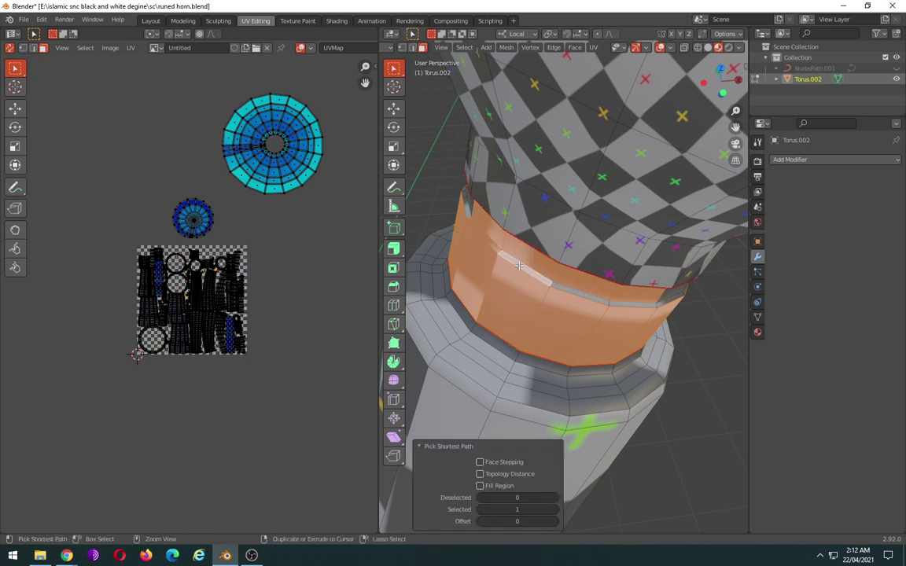
pyautogui.keyDown('ctrl'); pyautogui.click(577, 295); pyautogui.keyUp('ctrl')
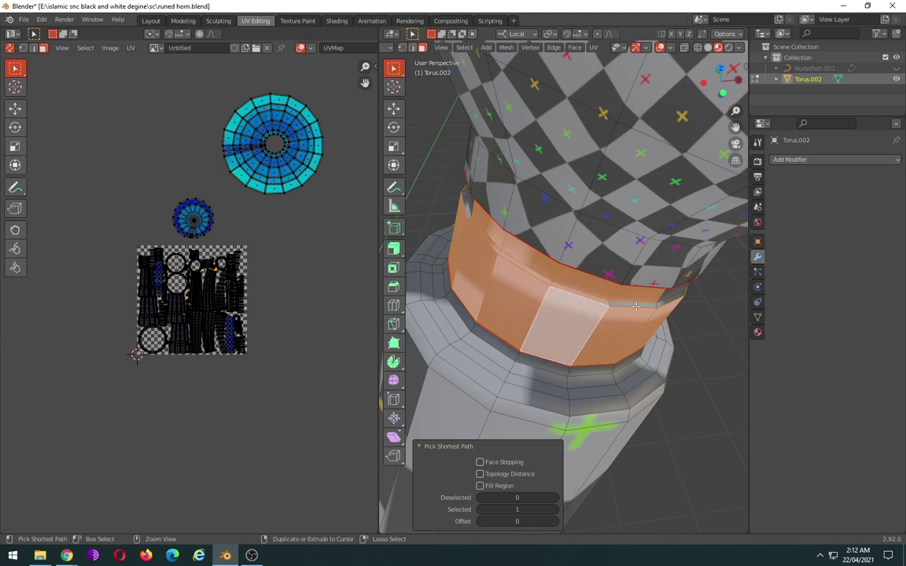
pyautogui.keyDown('ctrl'); pyautogui.click(650, 306); pyautogui.keyUp('ctrl')
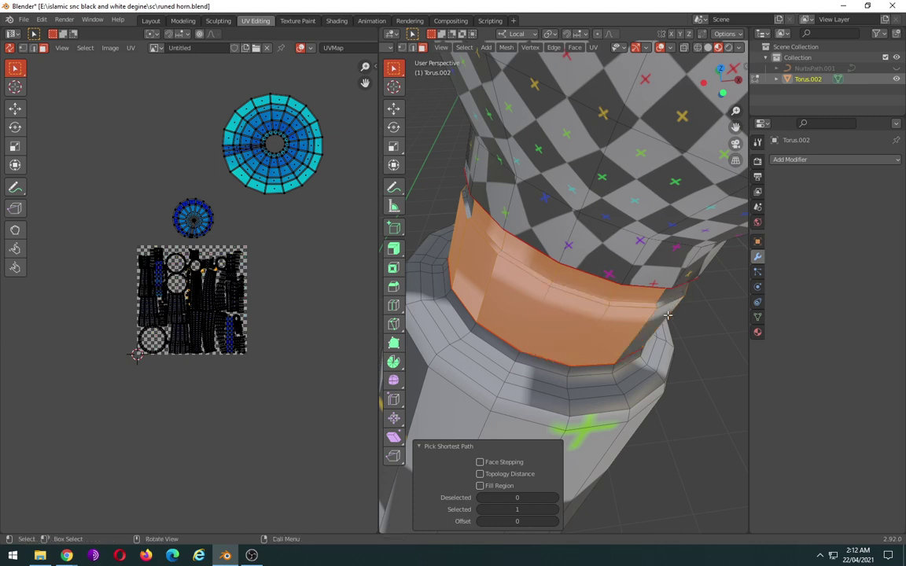
pyautogui.keyDown('shift'); pyautogui.click(669, 306); pyautogui.keyUp('shift')
pyautogui.moveTo(668, 305)
pyautogui.mouseDown(button='middle')
pyautogui.moveTo(621, 295)
pyautogui.moveTo(728, 318)
pyautogui.mouseUp(button='middle')
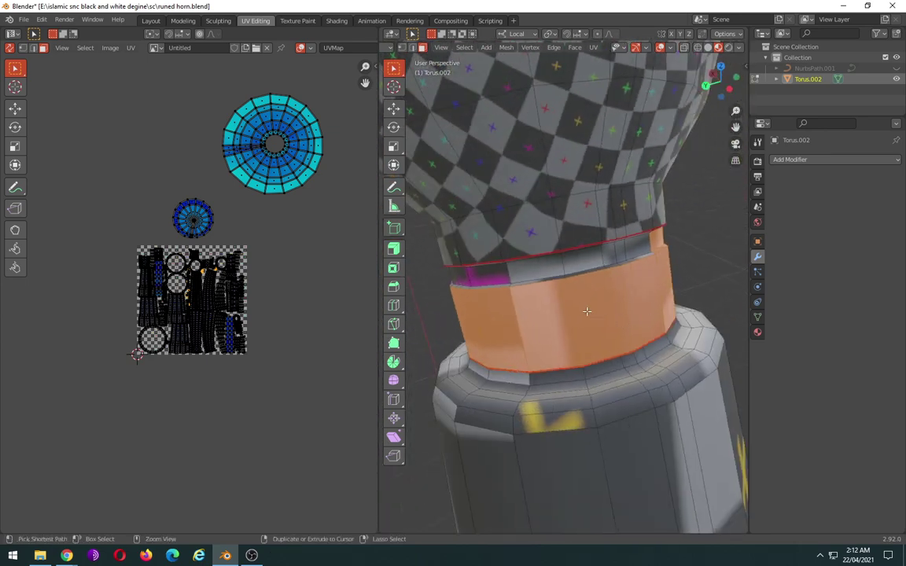
pyautogui.keyDown('ctrl'); pyautogui.click(496, 278); pyautogui.keyUp('ctrl')
pyautogui.keyDown('ctrl'); pyautogui.click(641, 247); pyautogui.keyUp('ctrl')
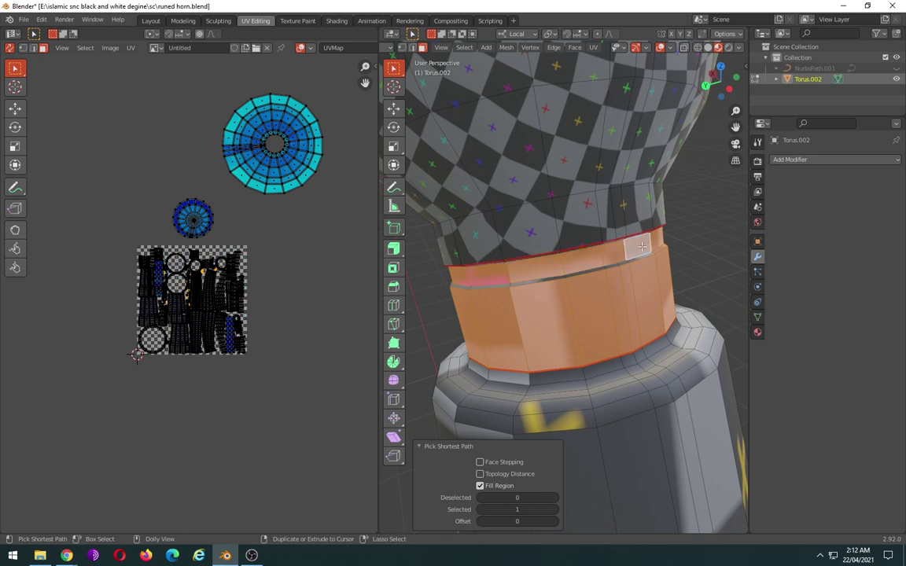
pyautogui.moveTo(615, 271); pyautogui.dragTo(517, 351, button='middle')
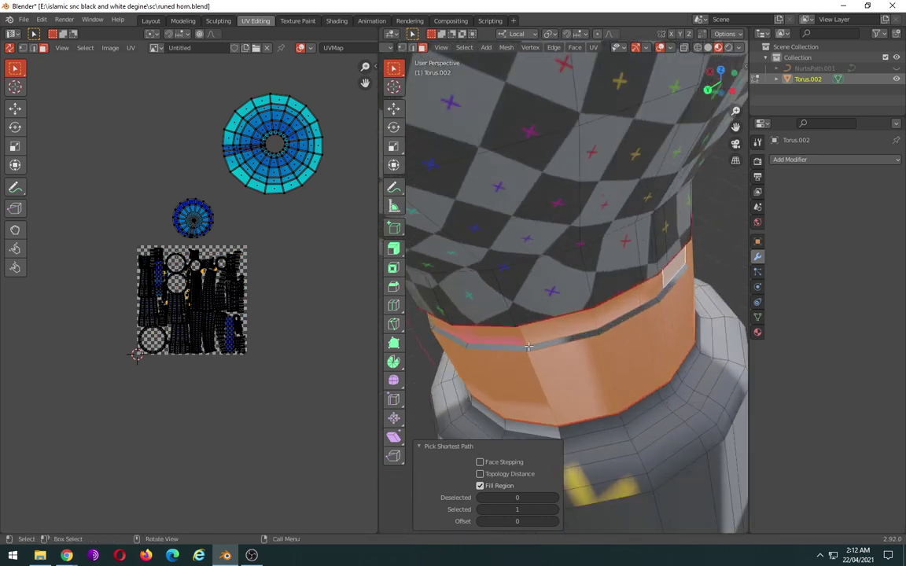
pyautogui.keyDown('ctrl'); pyautogui.click(516, 350); pyautogui.keyUp('ctrl')
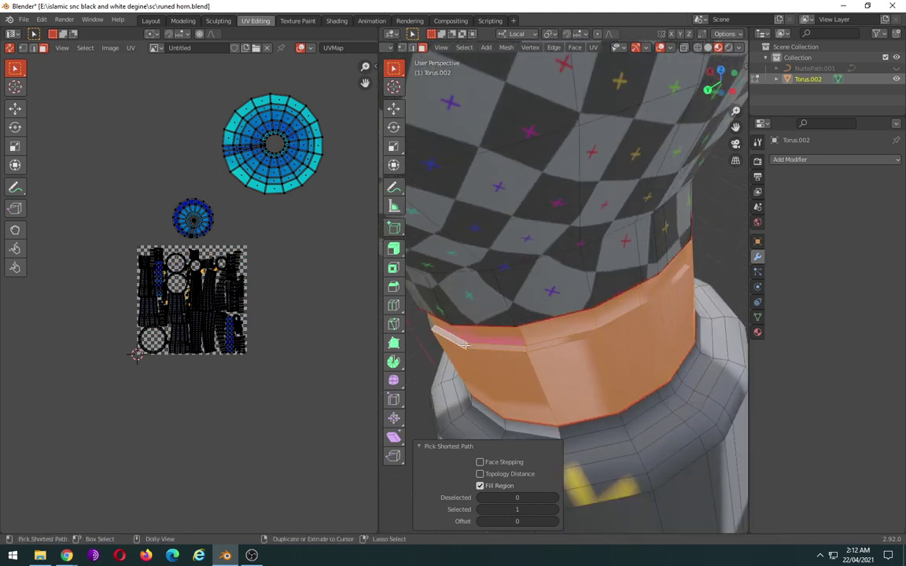
pyautogui.moveTo(462, 344)
pyautogui.mouseDown(button='middle')
pyautogui.moveTo(639, 298)
pyautogui.moveTo(491, 347)
pyautogui.moveTo(606, 273)
pyautogui.moveTo(684, 312)
pyautogui.moveTo(704, 340)
pyautogui.mouseUp(button='middle')
pyautogui.scroll(-3, 487, 343)
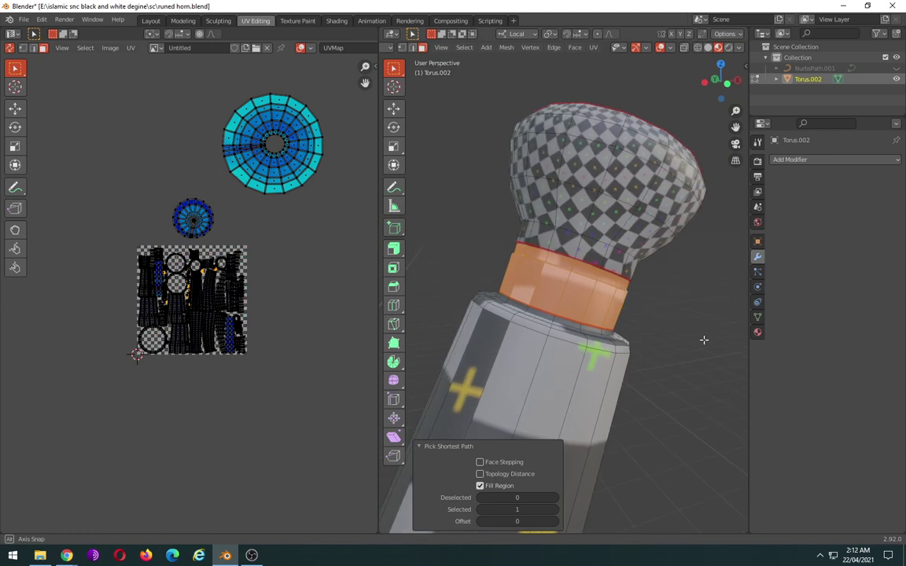
# - Unwrap the neck band, place its ring island top-left at 0.809 scale, then deselect
pyautogui.press('u')
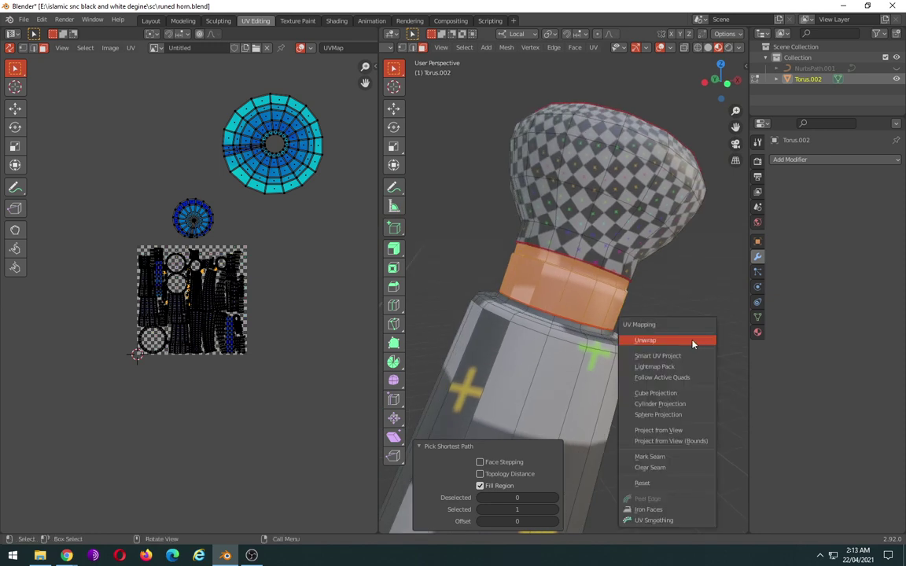
pyautogui.click(692, 340)
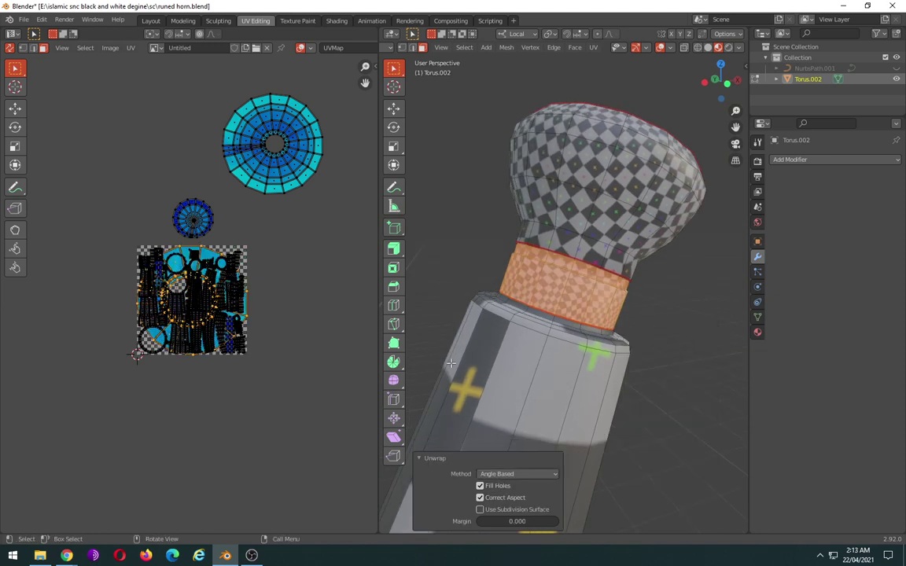
pyautogui.press('g')
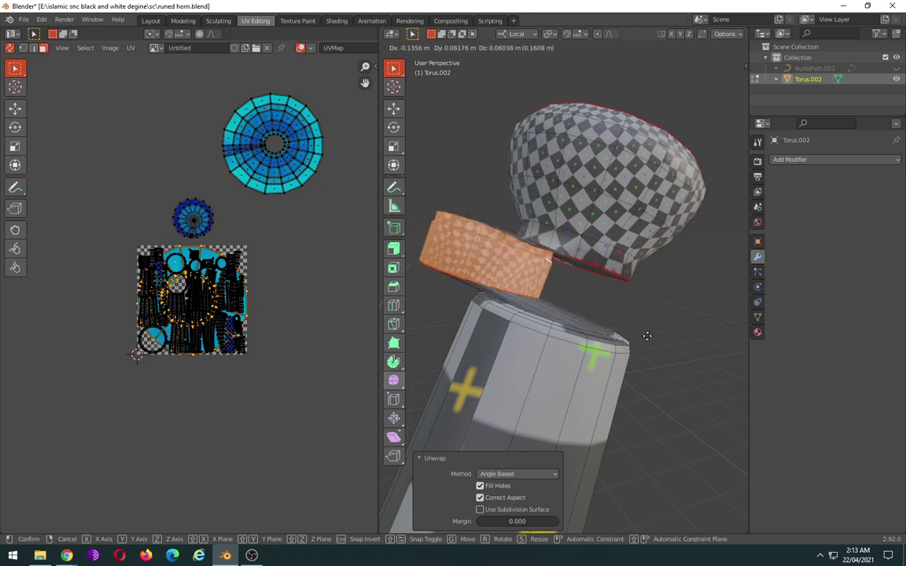
pyautogui.press('Escape')
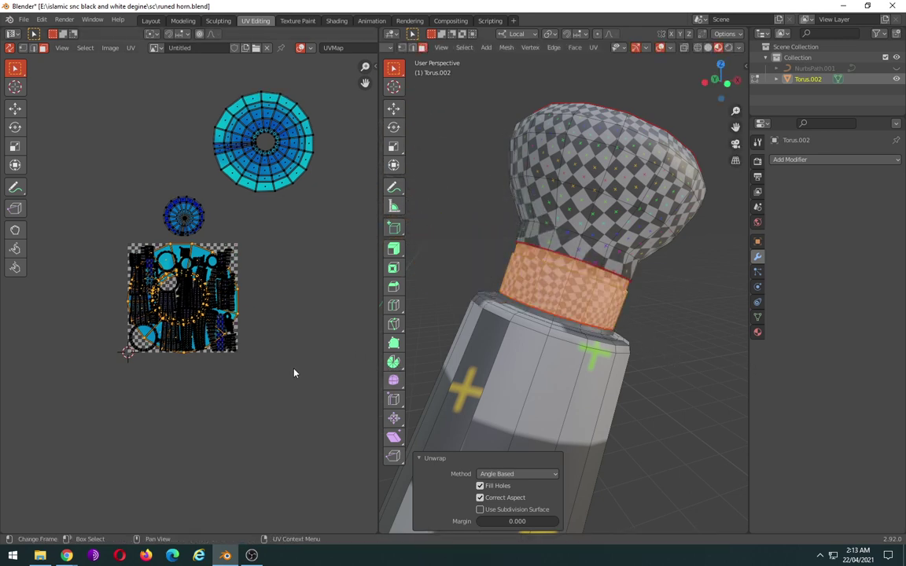
pyautogui.press('g')
pyautogui.click(223, 226)
pyautogui.press('s')
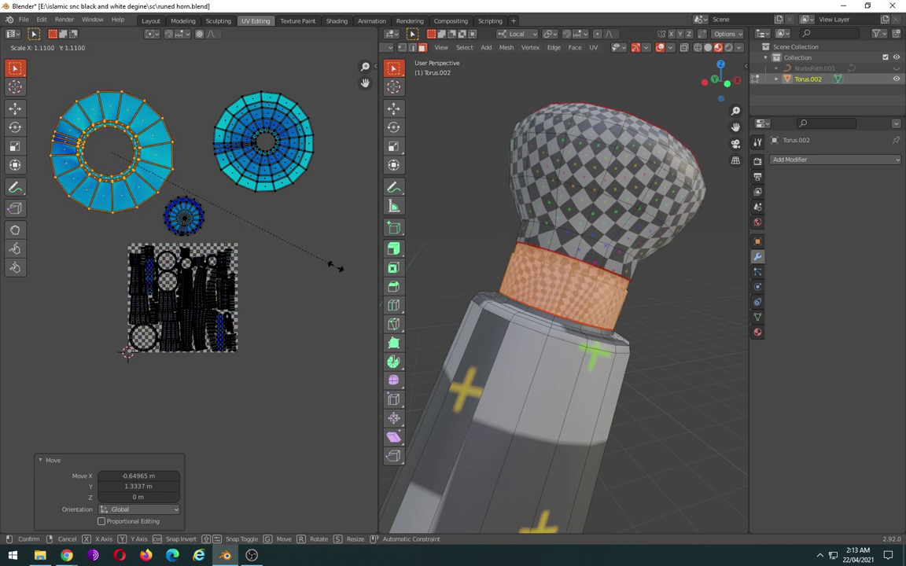
pyautogui.click(273, 240)
pyautogui.moveTo(598, 315)
pyautogui.mouseDown(button='middle')
pyautogui.moveTo(677, 311)
pyautogui.moveTo(653, 304)
pyautogui.moveTo(667, 357)
pyautogui.moveTo(647, 269)
pyautogui.moveTo(618, 281)
pyautogui.moveTo(601, 338)
pyautogui.mouseUp(button='middle')
pyautogui.click(675, 298)
# - Mark the edge loop at the top of the cylinder as a seam
pyautogui.scroll(2, 596, 355)
pyautogui.keyDown('shift'); pyautogui.scroll(-3, 590, 314); pyautogui.keyUp('shift')
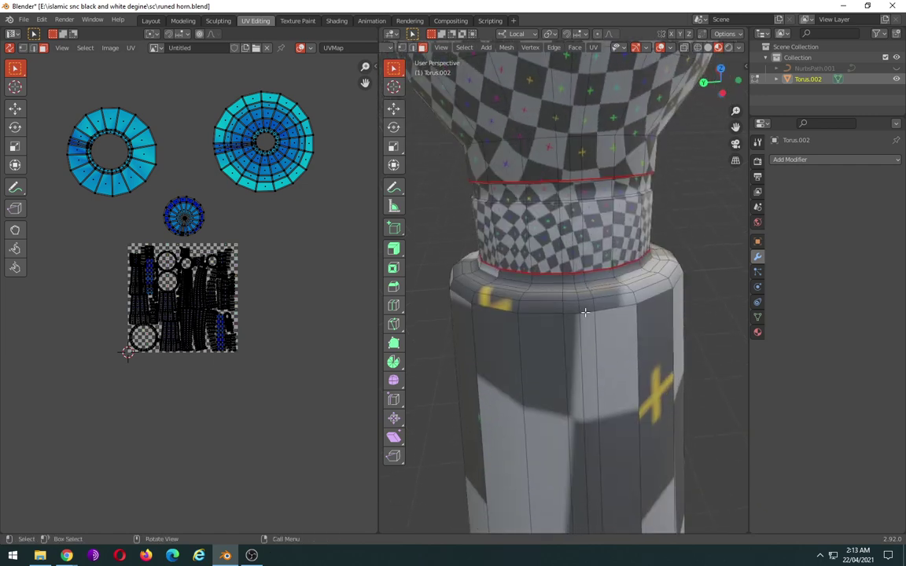
pyautogui.click(596, 318)
pyautogui.press('2')
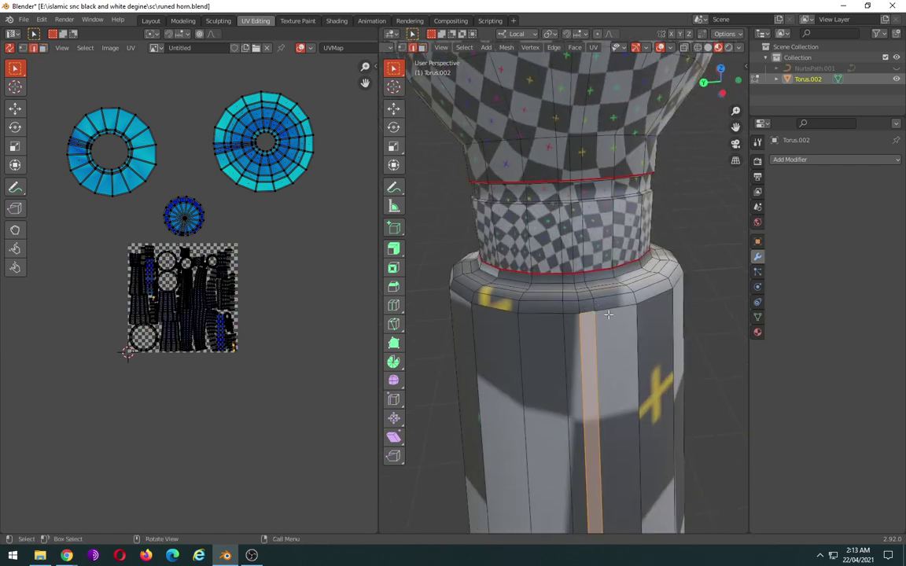
pyautogui.keyDown('alt'); pyautogui.click(592, 313); pyautogui.keyUp('alt')
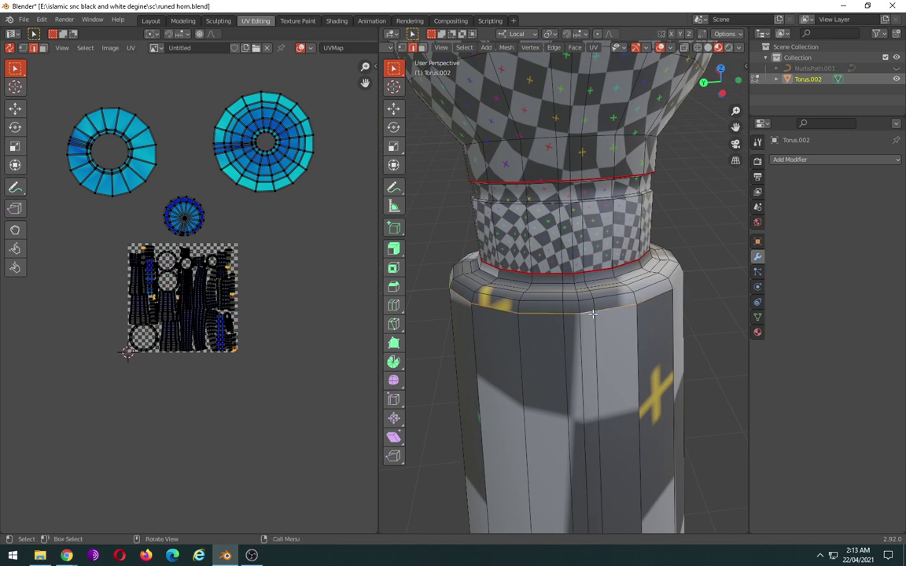
pyautogui.rightClick(593, 316)
pyautogui.click(593, 316)
# - Clear the selection and select the collar faces on the visible side
pyautogui.hotkey('alt', 'a')
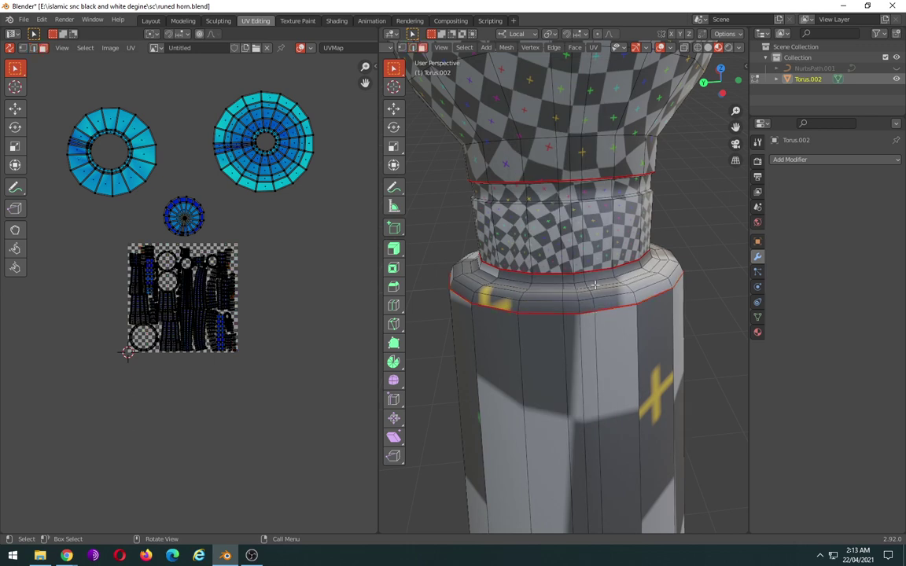
pyautogui.keyDown('ctrl'); pyautogui.click(580, 278); pyautogui.keyUp('ctrl')
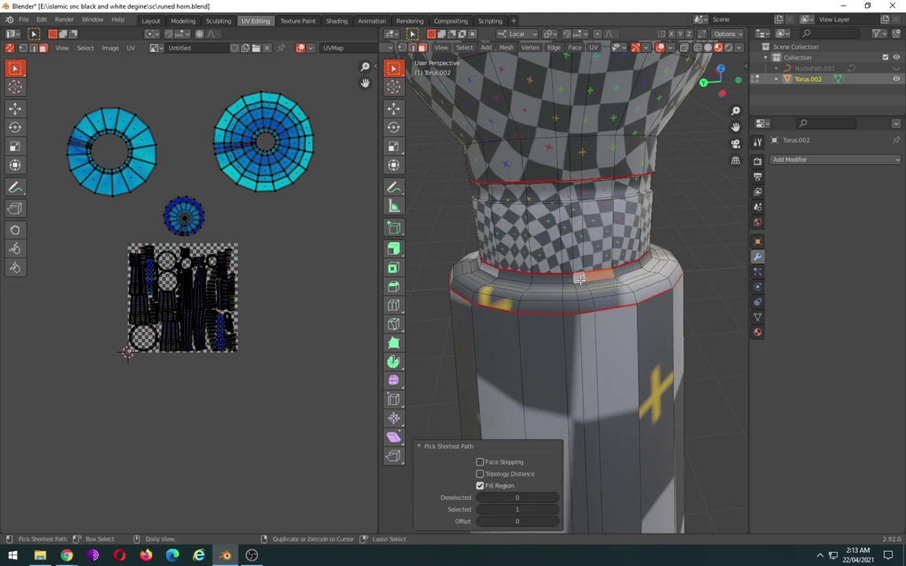
pyautogui.keyDown('ctrl'); pyautogui.click(517, 277); pyautogui.keyUp('ctrl')
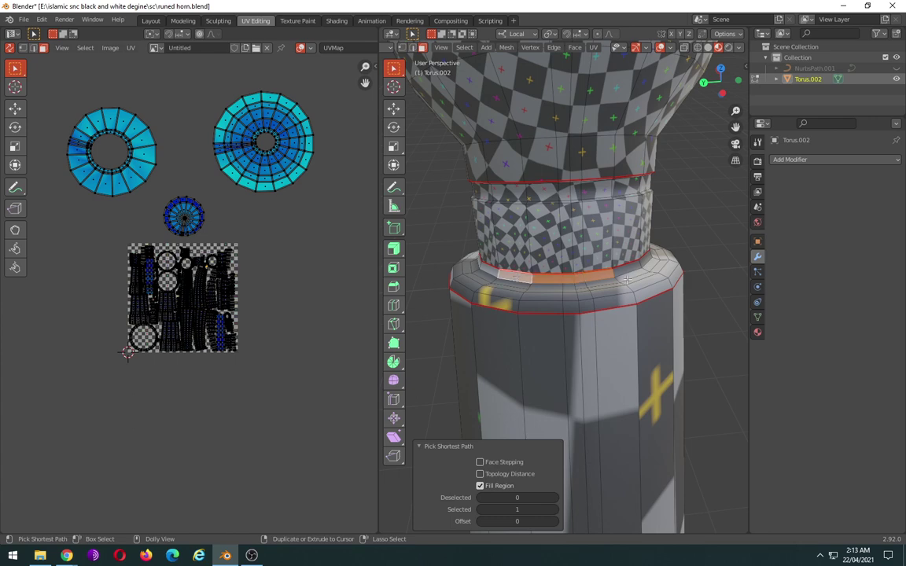
pyautogui.moveTo(627, 280)
pyautogui.mouseDown(button='middle')
pyautogui.moveTo(645, 331)
pyautogui.moveTo(632, 315)
pyautogui.mouseUp(button='middle')
pyautogui.keyDown('ctrl'); pyautogui.keyDown('shift'); pyautogui.click(632, 314); pyautogui.keyUp('shift'); pyautogui.keyUp('ctrl')
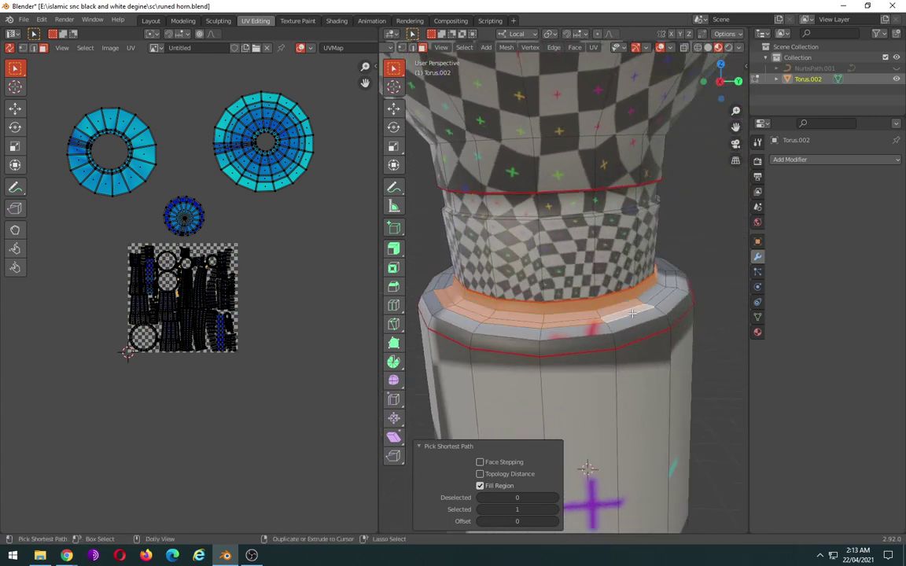
pyautogui.keyDown('ctrl'); pyautogui.keyDown('shift'); pyautogui.click(671, 310); pyautogui.keyUp('shift'); pyautogui.keyUp('ctrl')
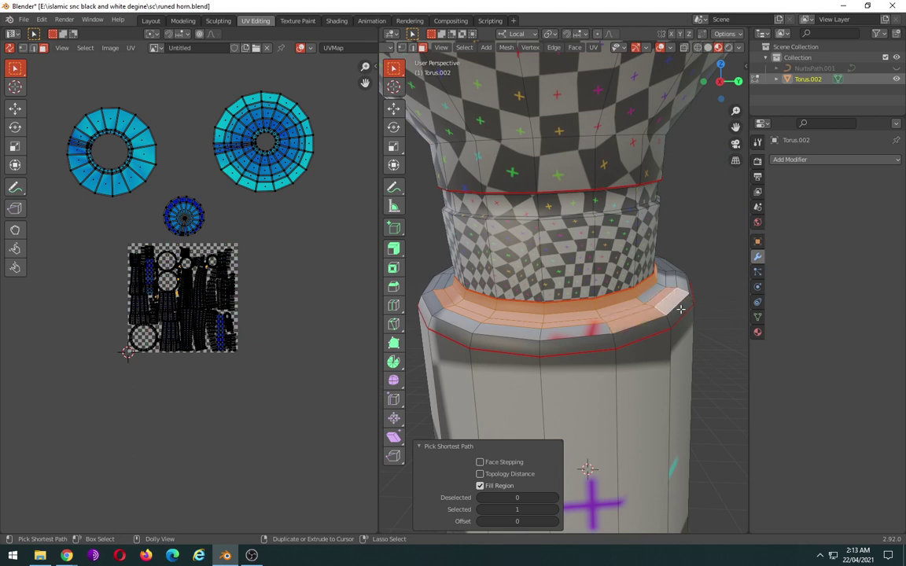
pyautogui.keyDown('ctrl'); pyautogui.keyDown('shift'); pyautogui.click(489, 340); pyautogui.keyUp('shift'); pyautogui.keyUp('ctrl')
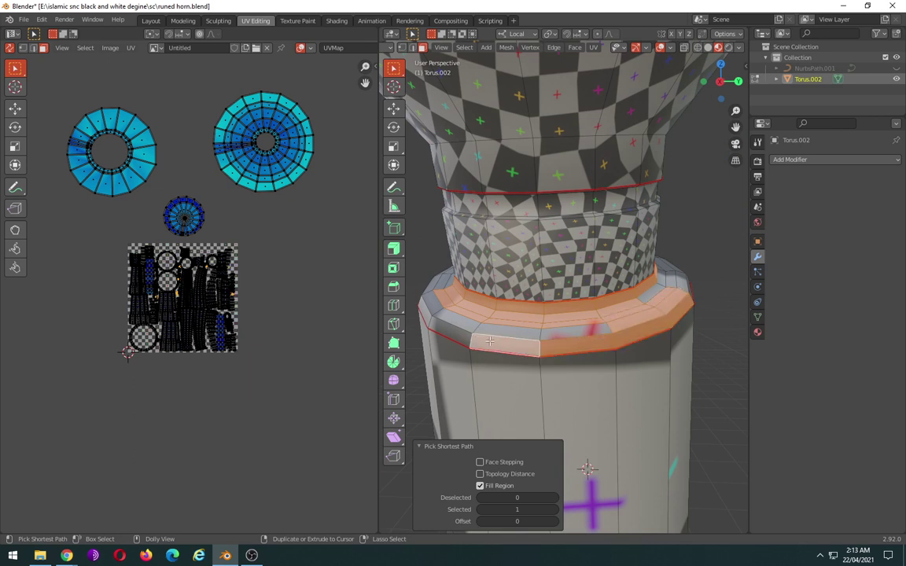
pyautogui.keyDown('ctrl'); pyautogui.keyDown('shift'); pyautogui.click(432, 286); pyautogui.keyUp('shift'); pyautogui.keyUp('ctrl')
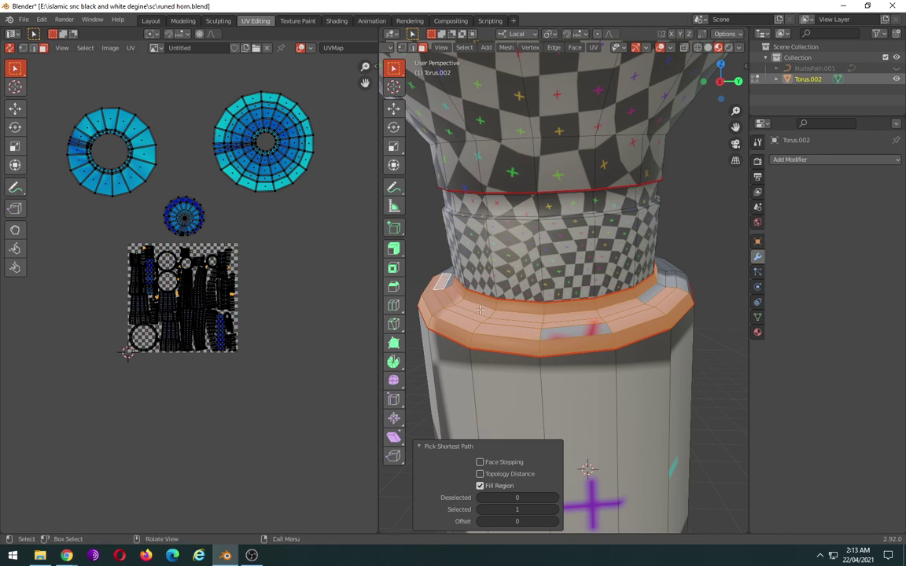
pyautogui.moveTo(447, 278); pyautogui.dragTo(645, 361, button='middle')
# - Extend the collar selection around its far side and lower faces to close the ring
pyautogui.keyDown('ctrl'); pyautogui.keyDown('shift'); pyautogui.click(500, 262); pyautogui.keyUp('shift'); pyautogui.keyUp('ctrl')
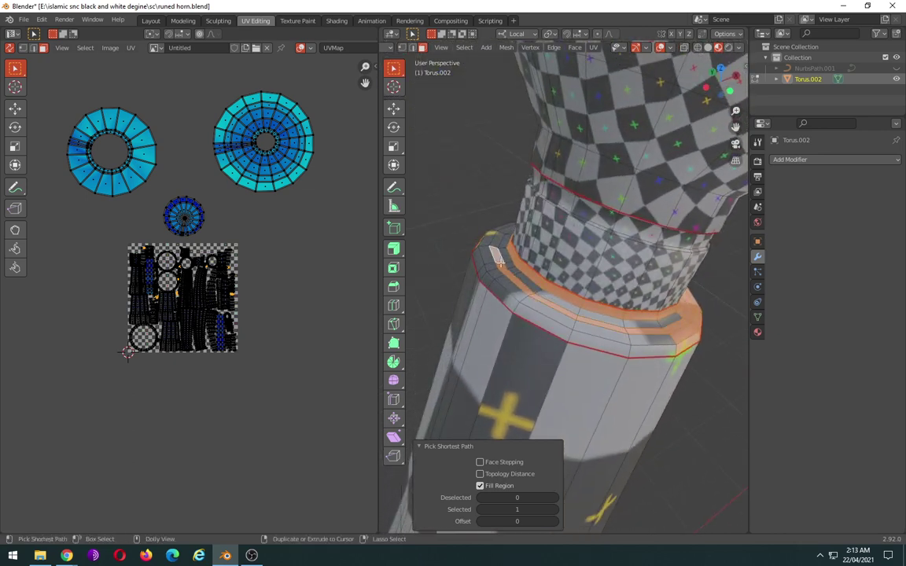
pyautogui.keyDown('ctrl'); pyautogui.keyDown('shift'); pyautogui.click(516, 272); pyautogui.keyUp('shift'); pyautogui.keyUp('ctrl')
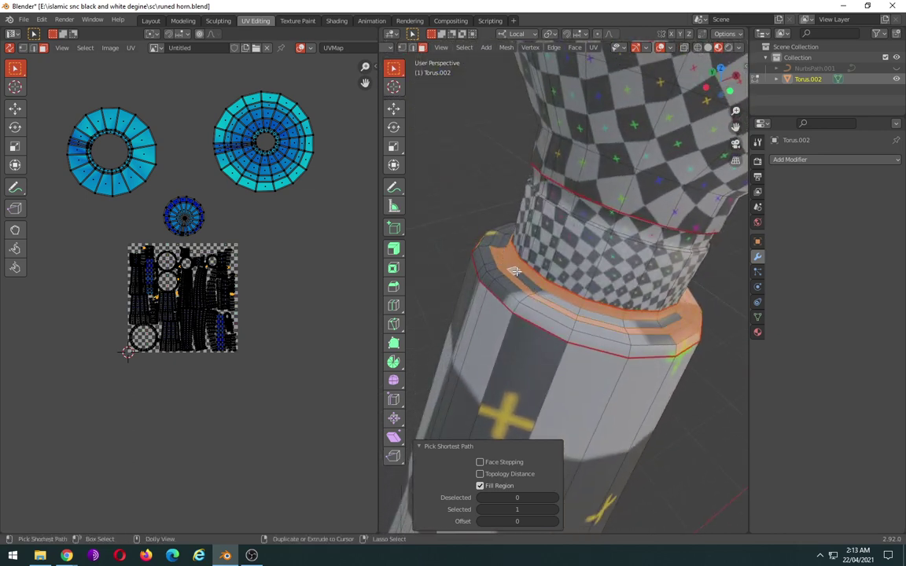
pyautogui.keyDown('ctrl'); pyautogui.keyDown('shift'); pyautogui.click(586, 312); pyautogui.keyUp('shift'); pyautogui.keyUp('ctrl')
pyautogui.keyDown('ctrl'); pyautogui.keyDown('shift'); pyautogui.click(662, 321); pyautogui.keyUp('shift'); pyautogui.keyUp('ctrl')
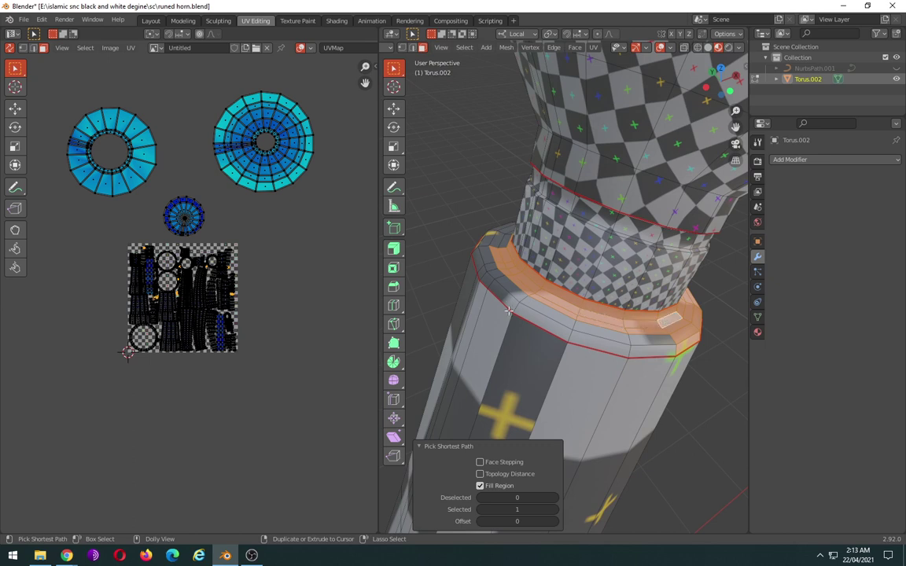
pyautogui.keyDown('ctrl'); pyautogui.keyDown('shift'); pyautogui.click(486, 261); pyautogui.keyUp('shift'); pyautogui.keyUp('ctrl')
pyautogui.keyDown('ctrl'); pyautogui.keyDown('shift'); pyautogui.click(477, 260); pyautogui.keyUp('shift'); pyautogui.keyUp('ctrl')
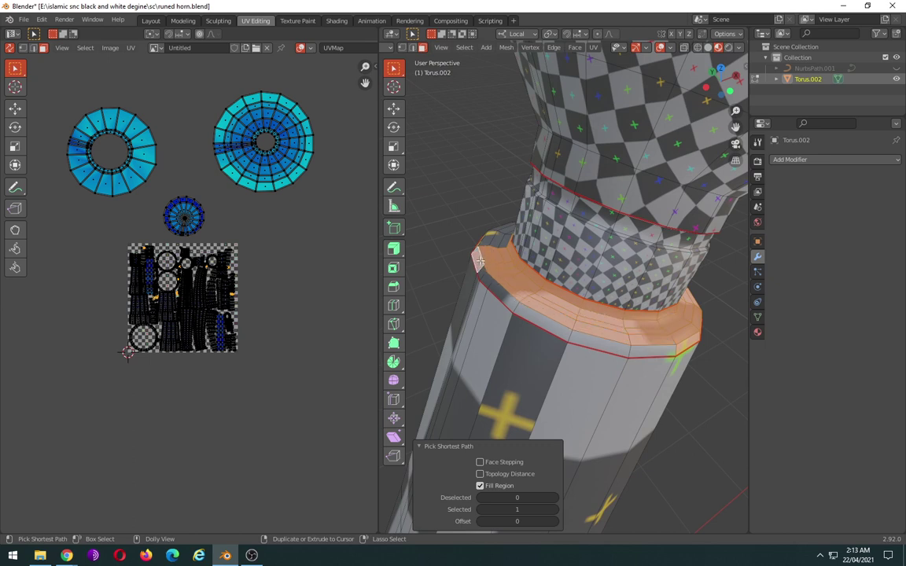
pyautogui.keyDown('ctrl'); pyautogui.keyDown('shift'); pyautogui.click(507, 298); pyautogui.keyUp('shift'); pyautogui.keyUp('ctrl')
pyautogui.moveTo(644, 354)
pyautogui.mouseDown(button='middle')
pyautogui.moveTo(450, 319)
pyautogui.moveTo(427, 345)
pyautogui.mouseUp(button='middle')
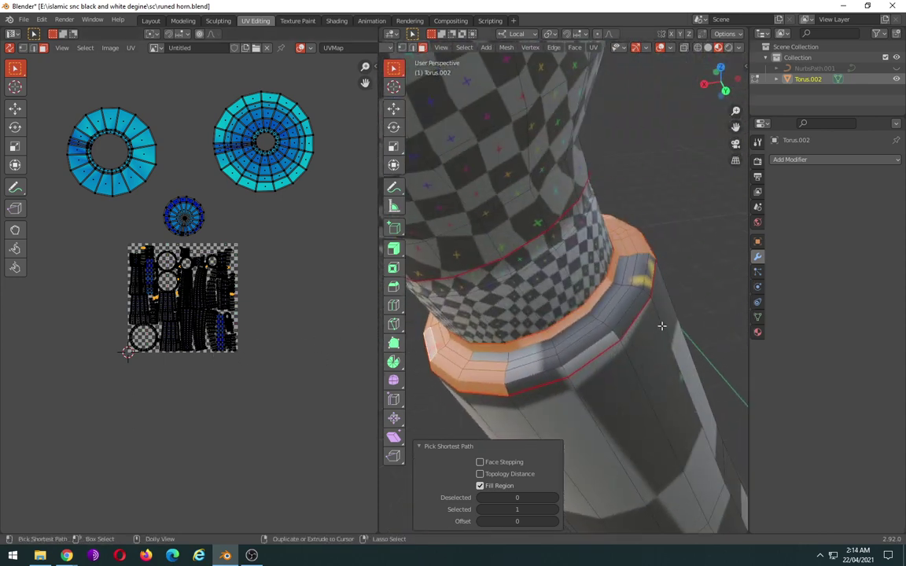
pyautogui.keyDown('ctrl'); pyautogui.keyDown('shift'); pyautogui.click(622, 270); pyautogui.keyUp('shift'); pyautogui.keyUp('ctrl')
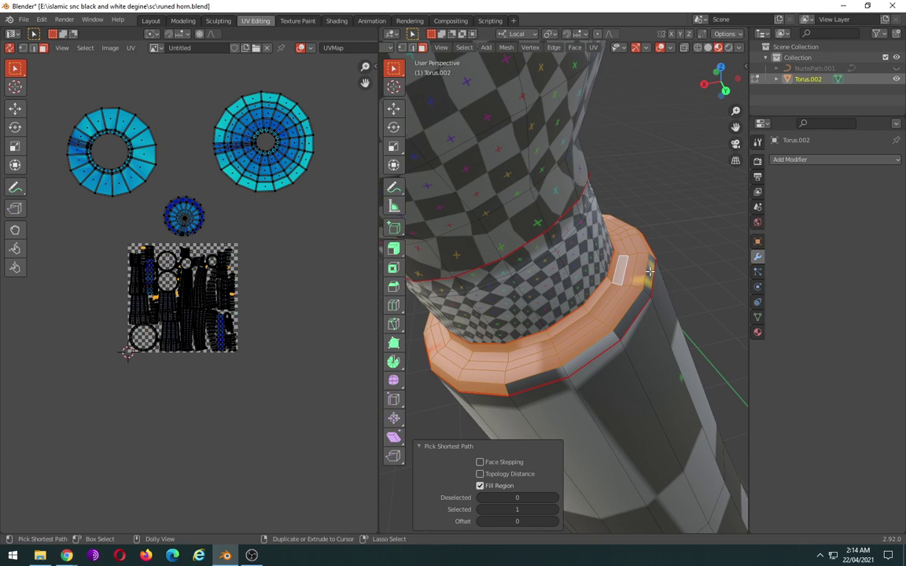
pyautogui.keyDown('ctrl'); pyautogui.keyDown('shift'); pyautogui.click(557, 370); pyautogui.keyUp('shift'); pyautogui.keyUp('ctrl')
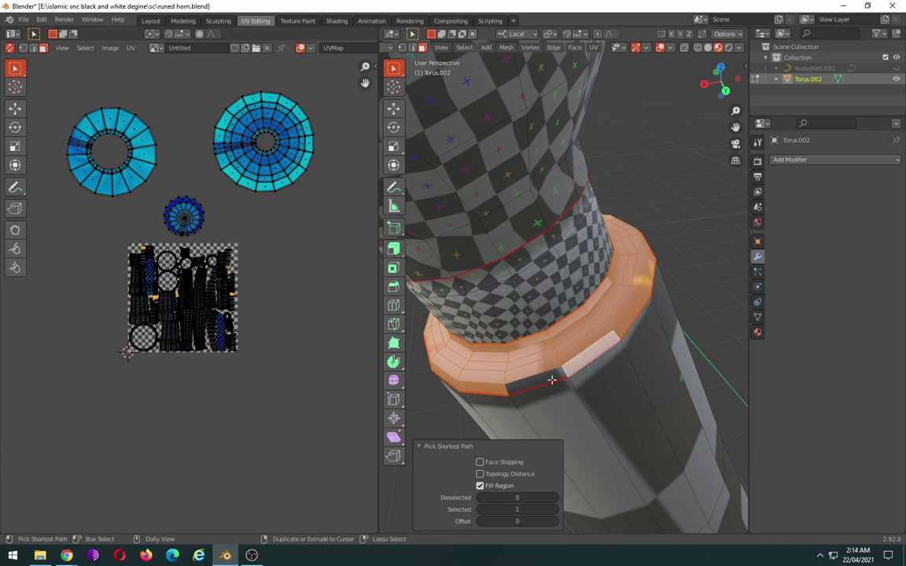
pyautogui.scroll(-3, 551, 380)
pyautogui.moveTo(551, 380); pyautogui.dragTo(454, 321, button='middle')
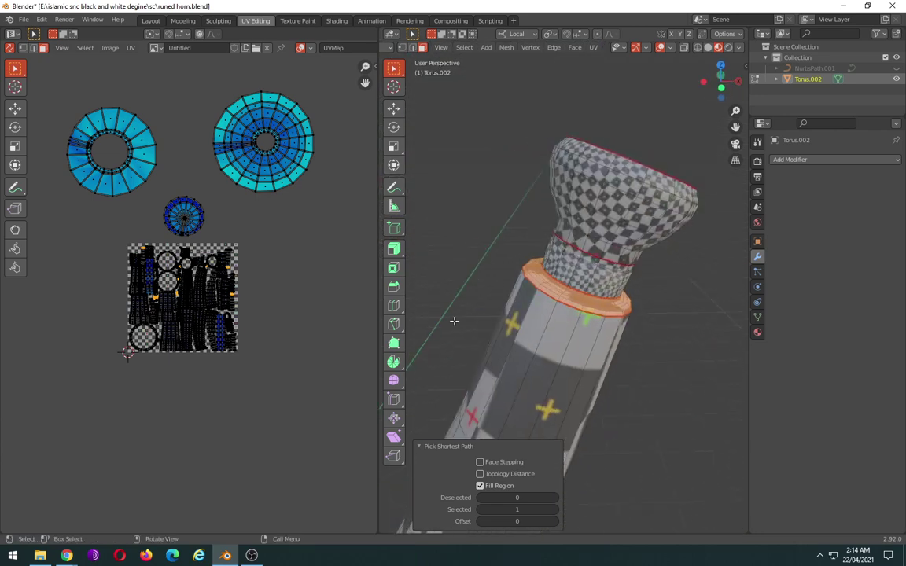
pyautogui.moveTo(586, 274); pyautogui.dragTo(621, 307, button='middle')
pyautogui.scroll(3, 621, 307)
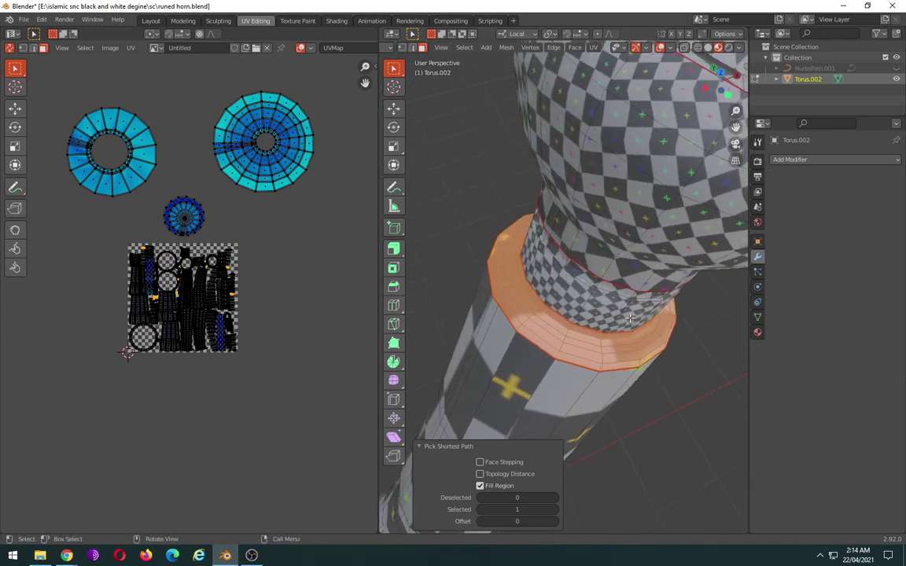
# - Unwrap the collar faces and move the ring-shaped island to the lower left of the UV square
pyautogui.press('u')
pyautogui.click(630, 319)
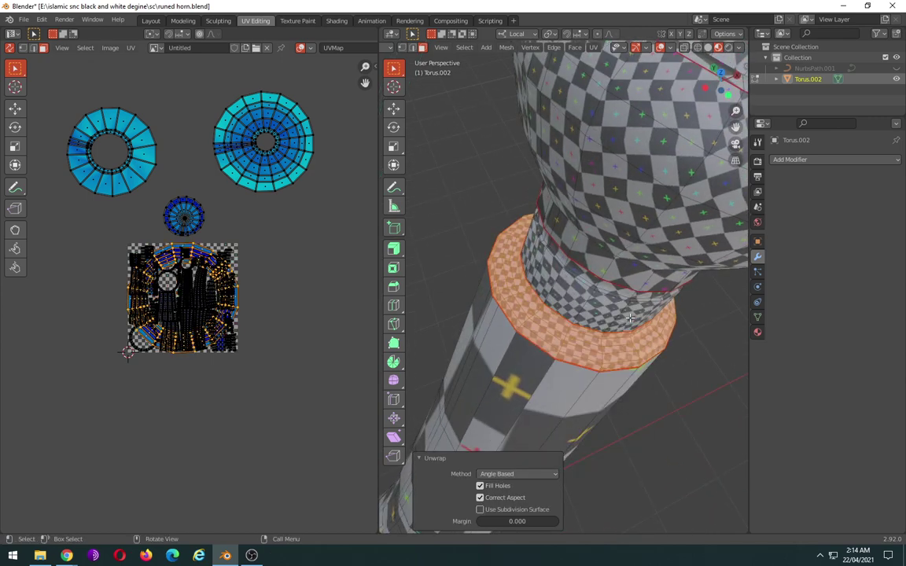
pyautogui.press('g')
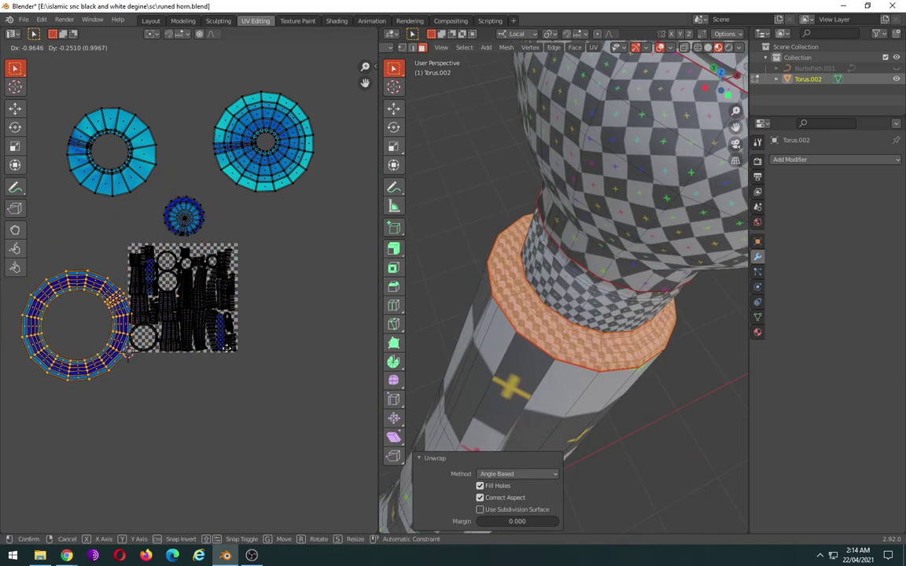
pyautogui.click(201, 427)
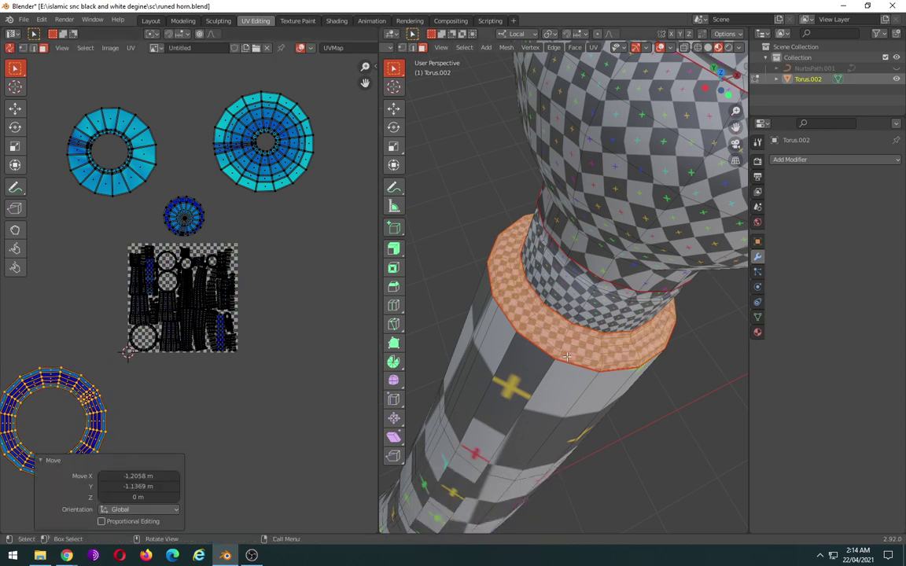
# - Deselect the collar faces and turn to a more side-on view of the horn
pyautogui.moveTo(566, 315); pyautogui.dragTo(587, 335, button='middle')
pyautogui.click(653, 398)
pyautogui.moveTo(663, 388)
pyautogui.mouseDown(button='middle')
pyautogui.moveTo(657, 302)
pyautogui.moveTo(669, 326)
pyautogui.moveTo(671, 347)
pyautogui.moveTo(644, 341)
pyautogui.moveTo(634, 314)
pyautogui.mouseUp(button='middle')
pyautogui.scroll(-3, 657, 302)
# - Zoom out and orbit to a side view, then close in on the horn's shaft band
pyautogui.scroll(-1, 635, 314)
pyautogui.scroll(-3, 639, 298)
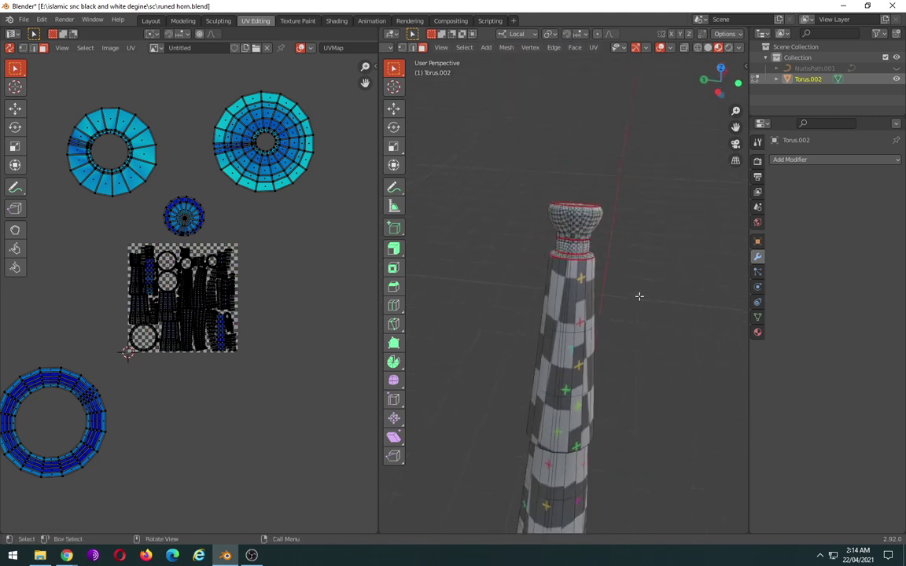
pyautogui.scroll(-1, 629, 336)
pyautogui.moveTo(586, 379)
pyautogui.mouseDown(button='middle')
pyautogui.moveTo(528, 297)
pyautogui.moveTo(577, 313)
pyautogui.mouseUp(button='middle')
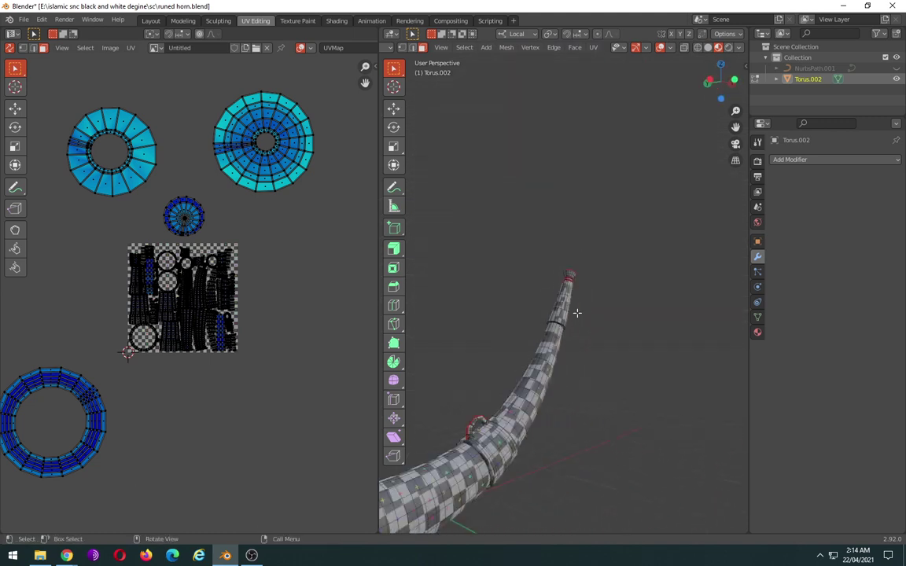
pyautogui.moveTo(546, 398); pyautogui.dragTo(558, 391, button='middle')
pyautogui.scroll(2, 559, 391)
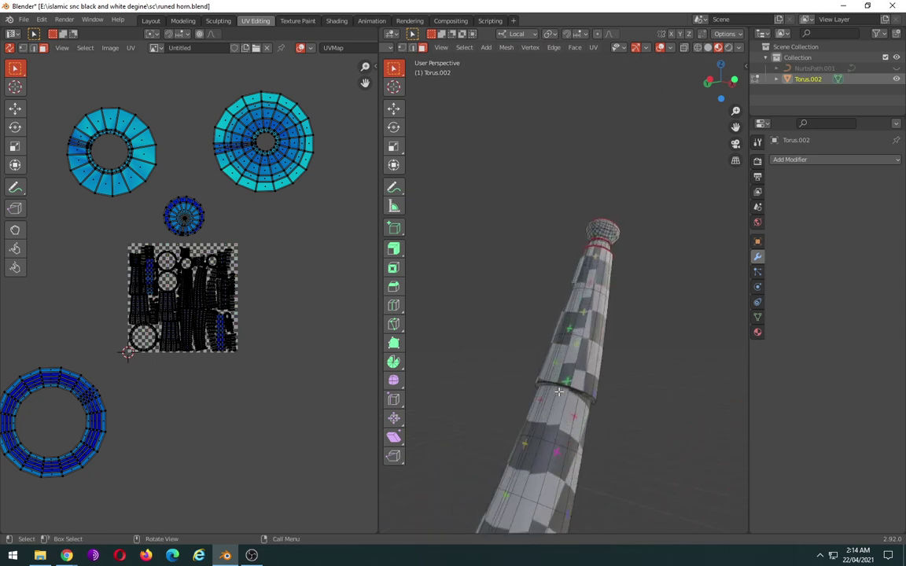
pyautogui.scroll(1, 571, 350)
pyautogui.scroll(1, 573, 358)
pyautogui.scroll(1, 573, 366)
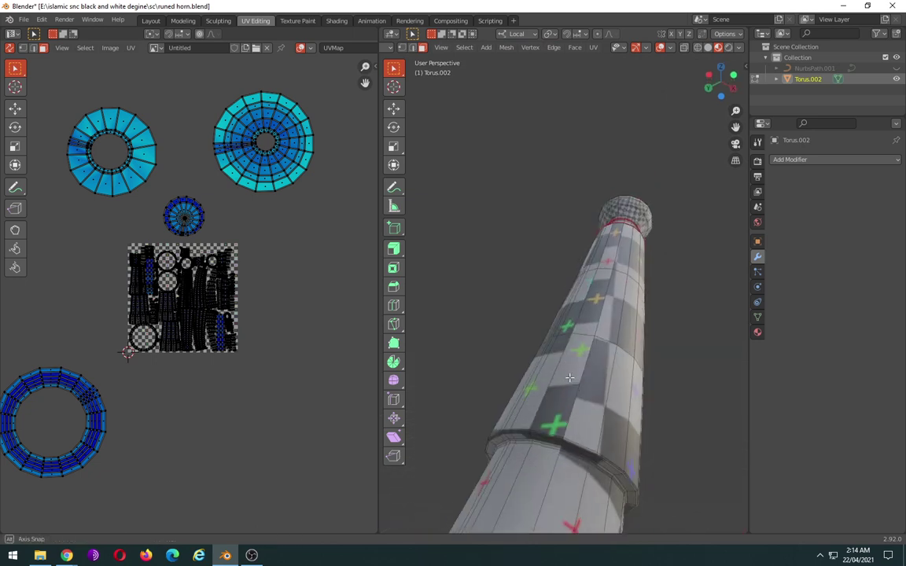
pyautogui.scroll(1, 574, 376)
pyautogui.scroll(1, 578, 370)
pyautogui.scroll(1, 586, 354)
pyautogui.scroll(2, 598, 338)
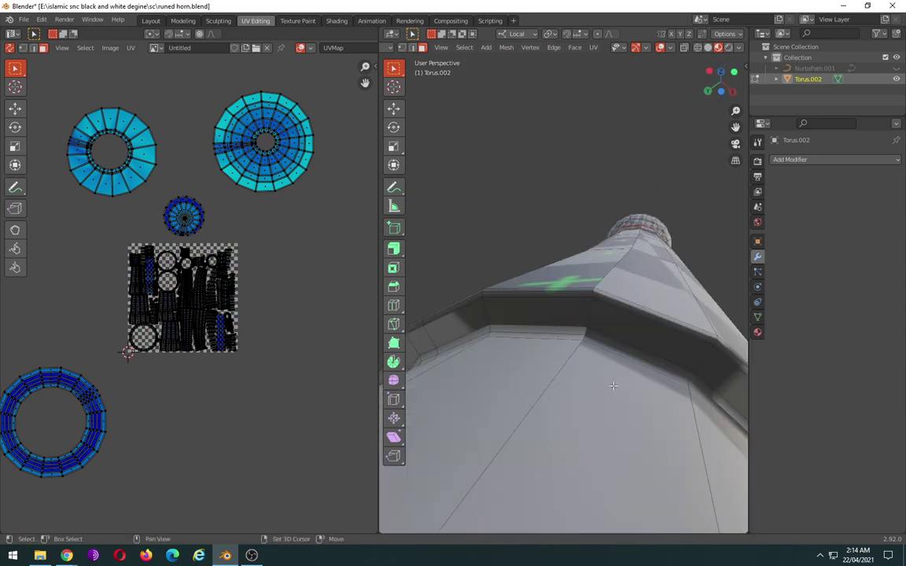
# - Alt-select the edge loop running around the band's lower border on the shaft
pyautogui.click(617, 312)
pyautogui.keyDown('alt'); pyautogui.click(604, 302); pyautogui.keyUp('alt')
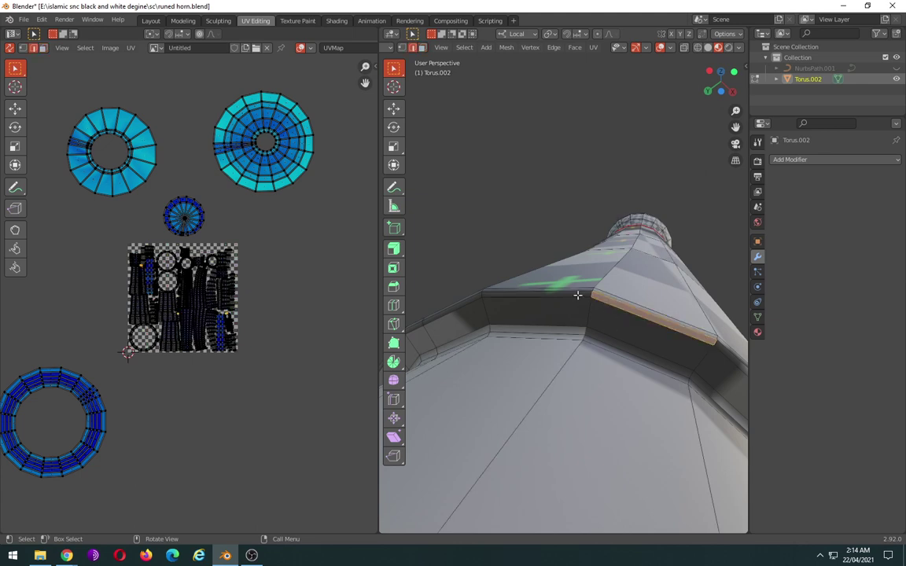
pyautogui.keyDown('alt'); pyautogui.click(618, 314); pyautogui.keyUp('alt')
pyautogui.scroll(-3, 622, 323)
pyautogui.moveTo(621, 323); pyautogui.dragTo(614, 350, button='middle')
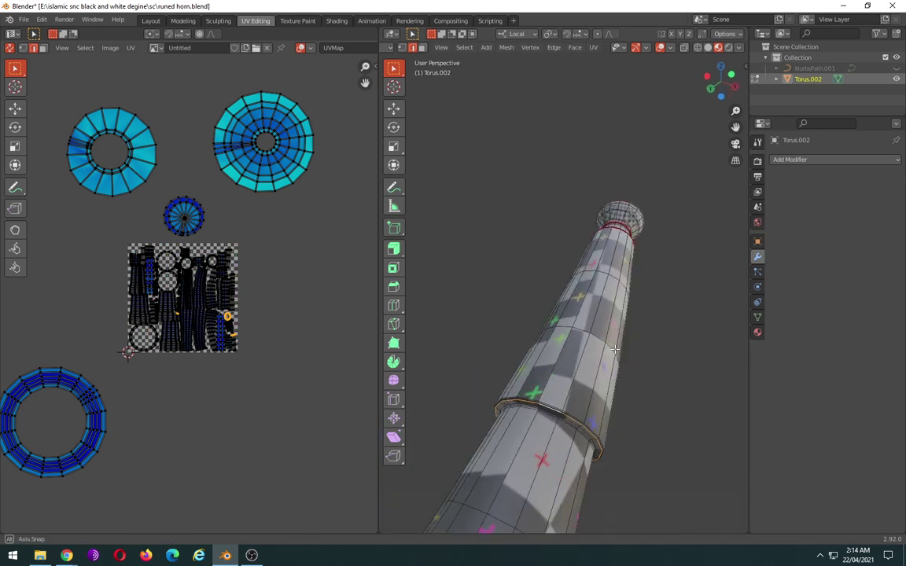
pyautogui.keyDown('ctrl'); pyautogui.keyDown('alt'); pyautogui.click(580, 388); pyautogui.keyUp('alt'); pyautogui.keyUp('ctrl')
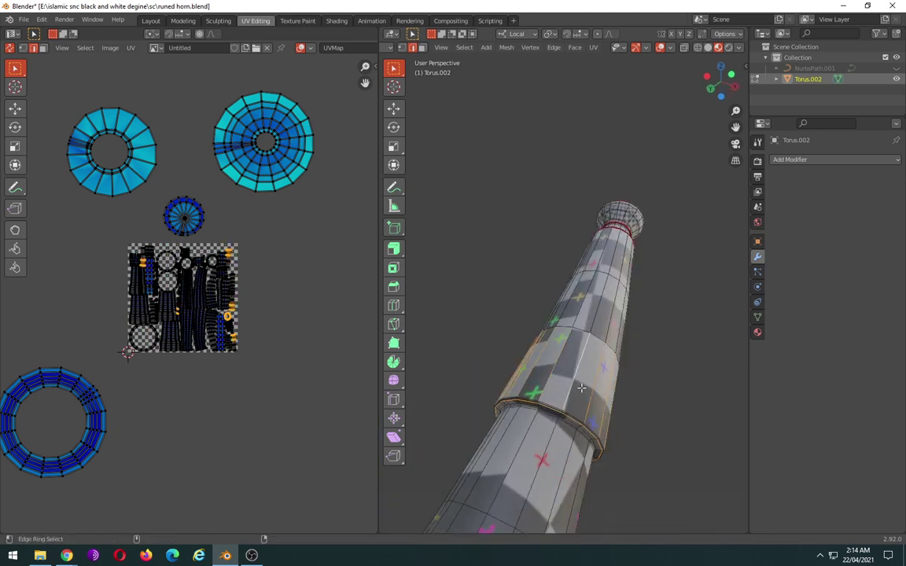
pyautogui.hotkey('alt', 'a')
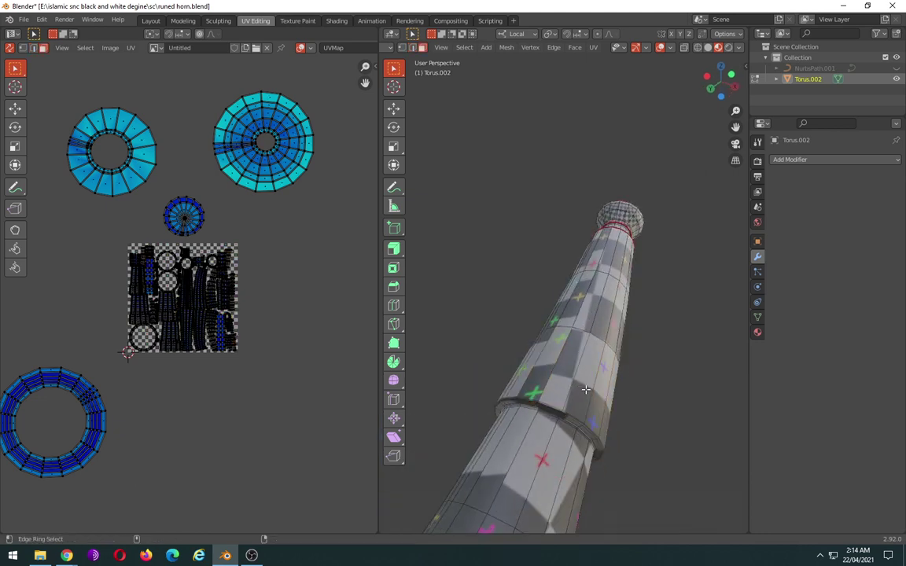
pyautogui.keyDown('ctrl'); pyautogui.keyDown('alt'); pyautogui.click(586, 390); pyautogui.keyUp('alt'); pyautogui.keyUp('ctrl')
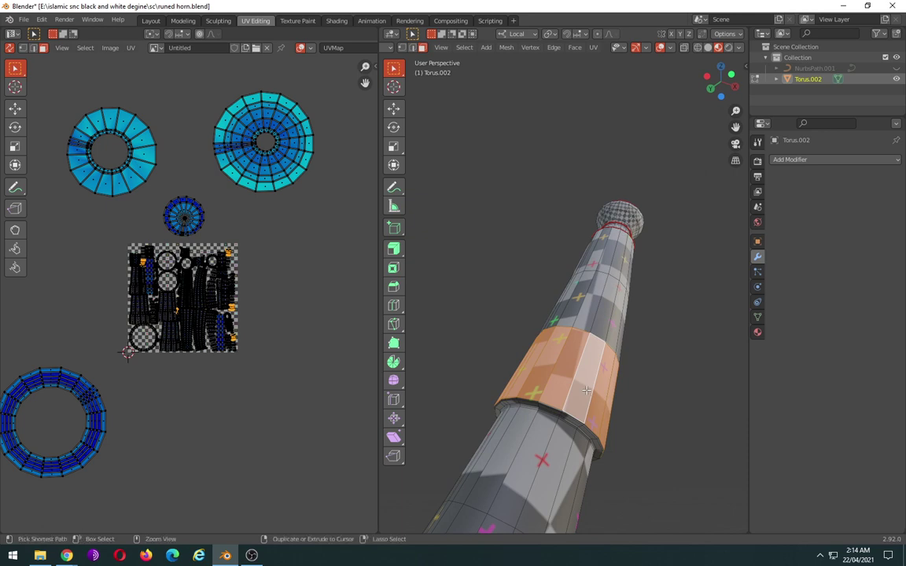
# - Mark the edge loop at the shaft band's lower border as a seam
pyautogui.keyDown('alt'); pyautogui.click(586, 389); pyautogui.keyUp('alt')
pyautogui.rightClick(565, 430)
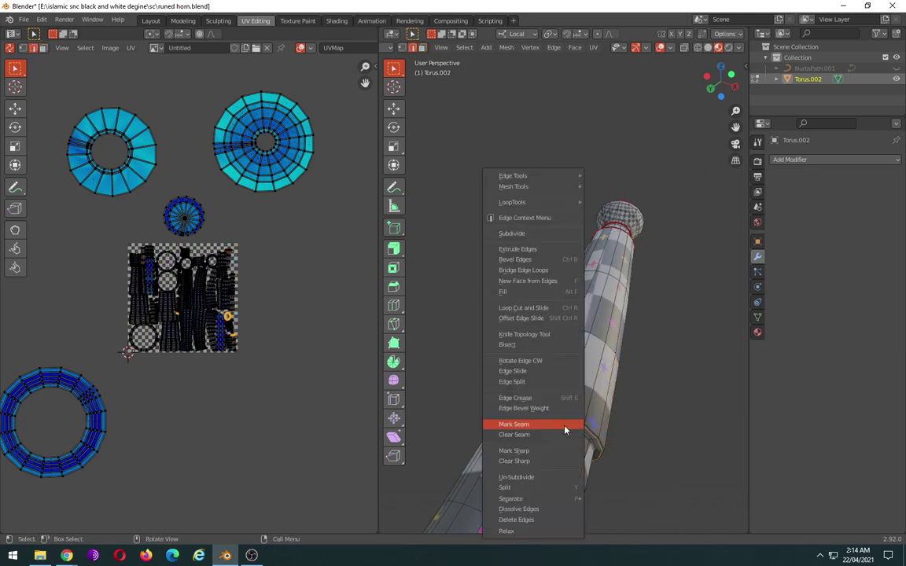
pyautogui.click(556, 424)
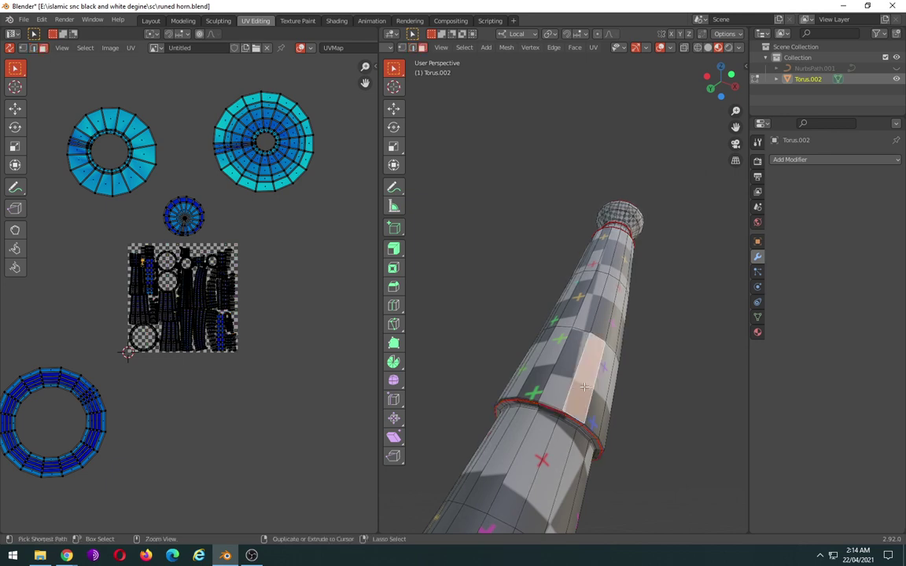
# - Select the linked shaft faces from the new seam up to the neck seam
pyautogui.press('l')
pyautogui.press('l')
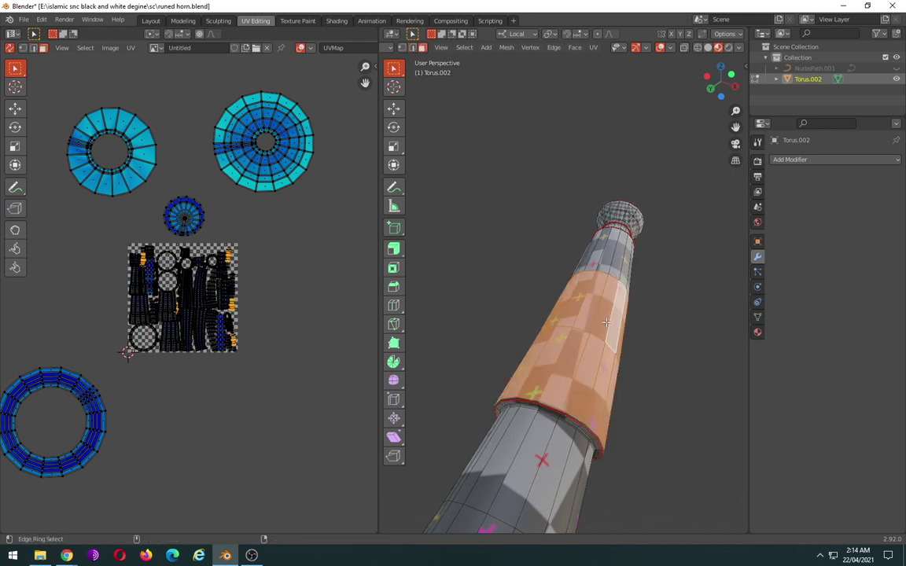
pyautogui.press('l')
pyautogui.moveTo(633, 293); pyautogui.dragTo(632, 433, button='middle')
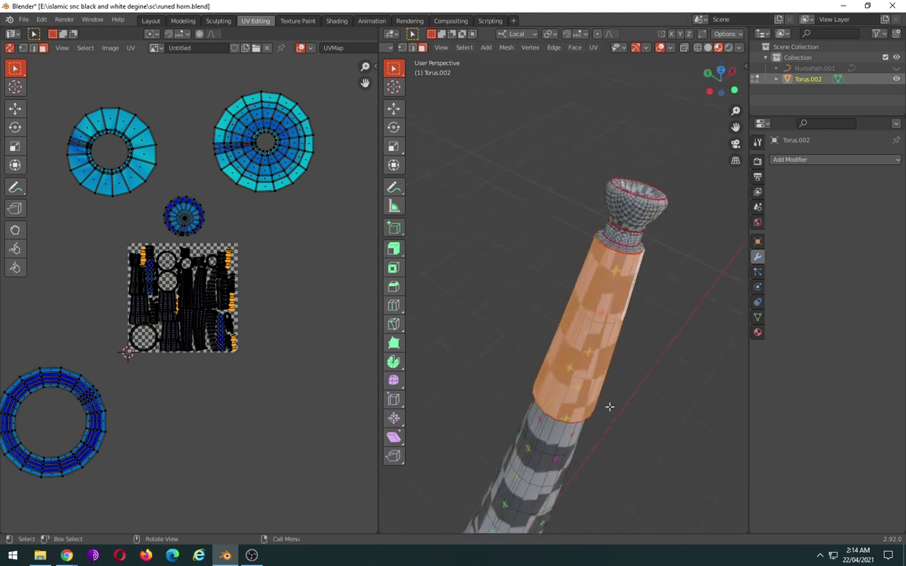
pyautogui.press('u')
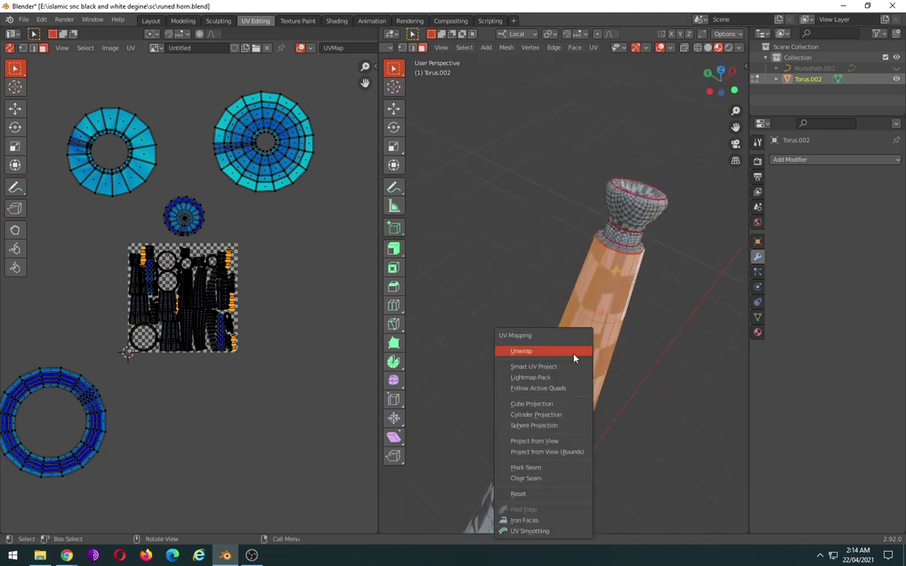
pyautogui.click(575, 356)
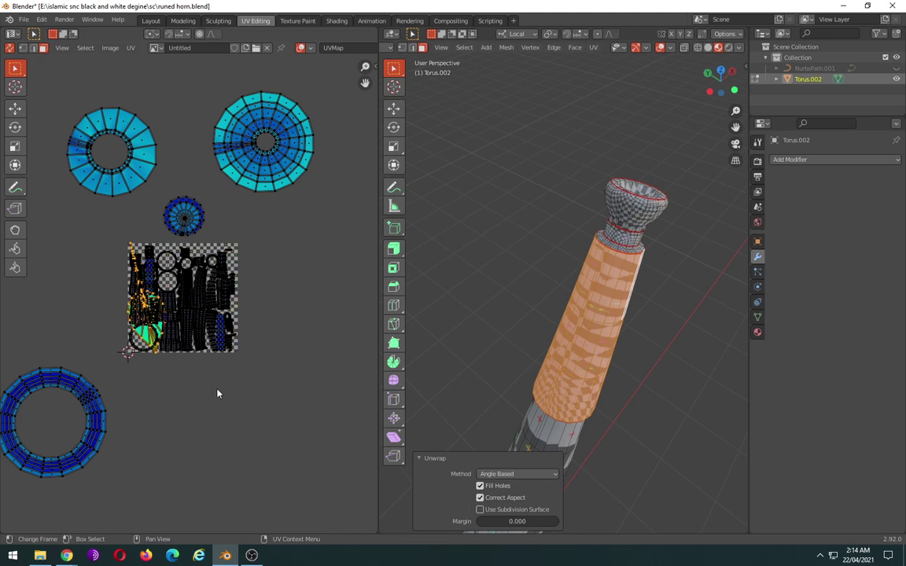
pyautogui.press('g')
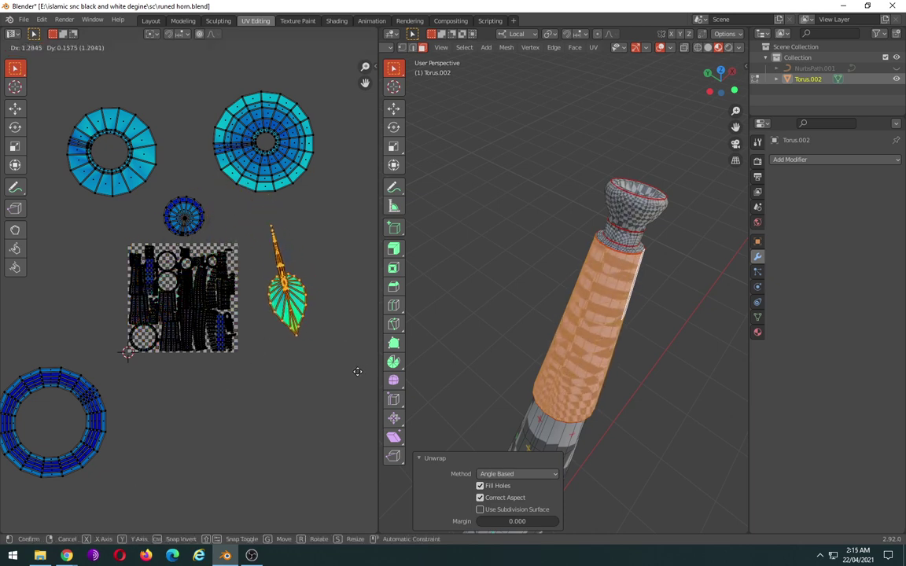
pyautogui.click(361, 369)
pyautogui.scroll(3, 321, 326)
pyautogui.scroll(2, 321, 326)
pyautogui.scroll(3, 297, 328)
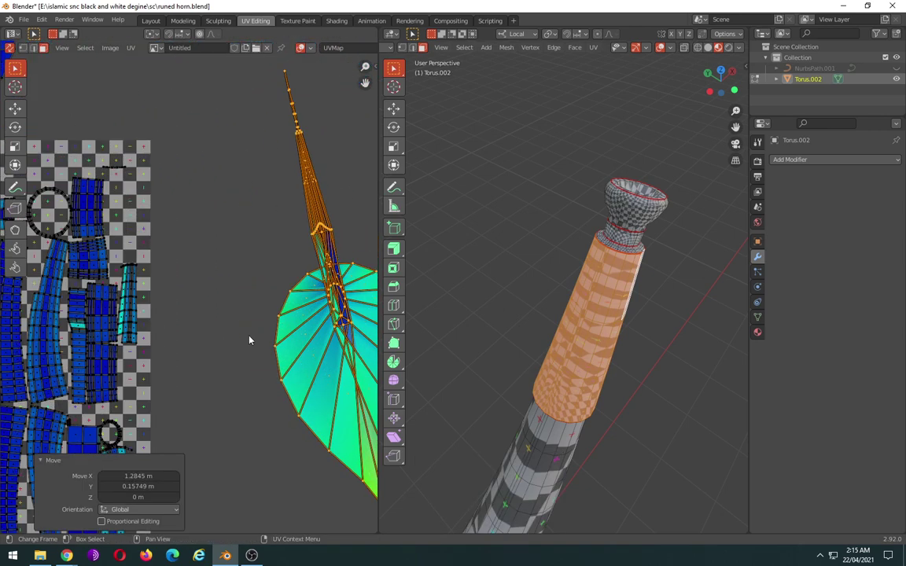
pyautogui.moveTo(576, 267)
pyautogui.mouseDown(button='middle')
pyautogui.moveTo(546, 241)
pyautogui.moveTo(572, 356)
pyautogui.moveTo(556, 319)
pyautogui.moveTo(520, 305)
pyautogui.mouseUp(button='middle')
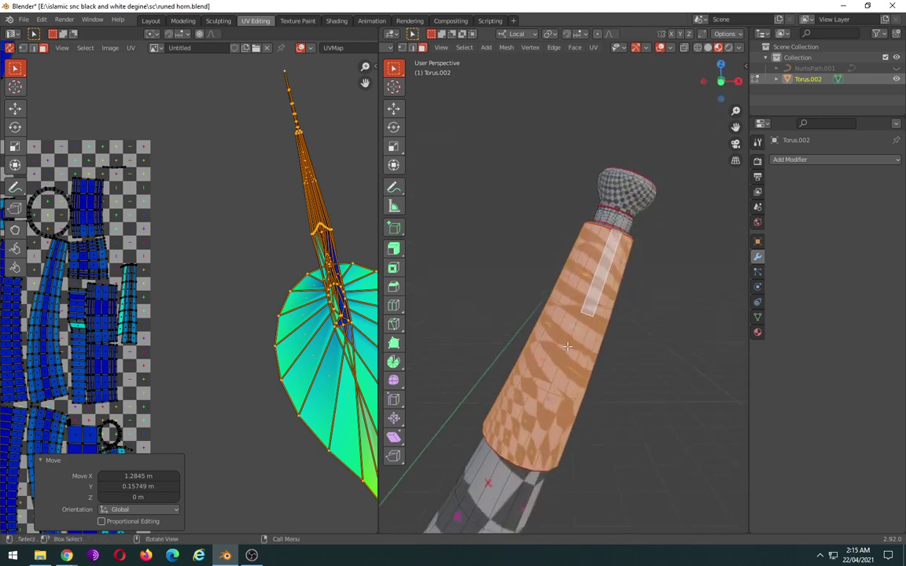
pyautogui.moveTo(508, 323)
pyautogui.mouseDown(button='middle')
pyautogui.moveTo(568, 341)
pyautogui.moveTo(555, 346)
pyautogui.mouseUp(button='middle')
pyautogui.scroll(-2, 323, 362)
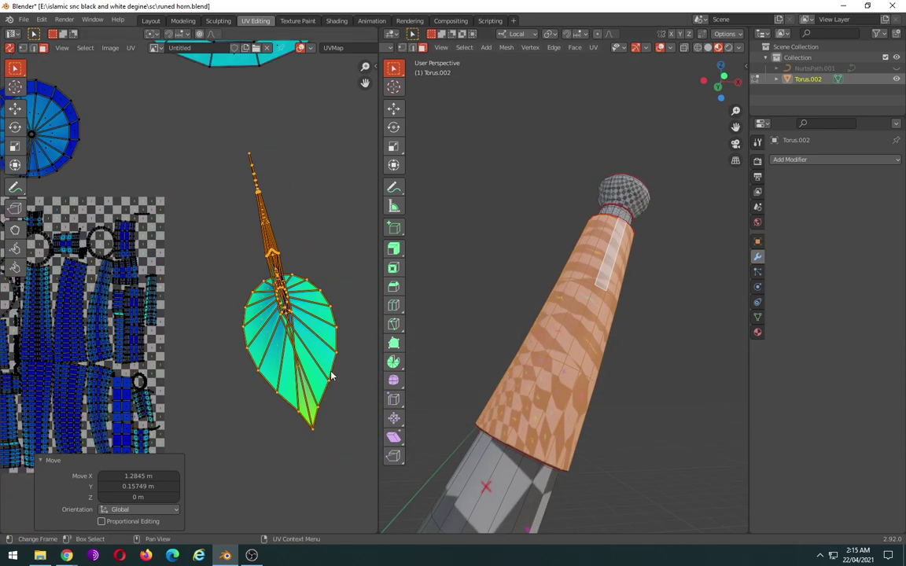
pyautogui.press('r')
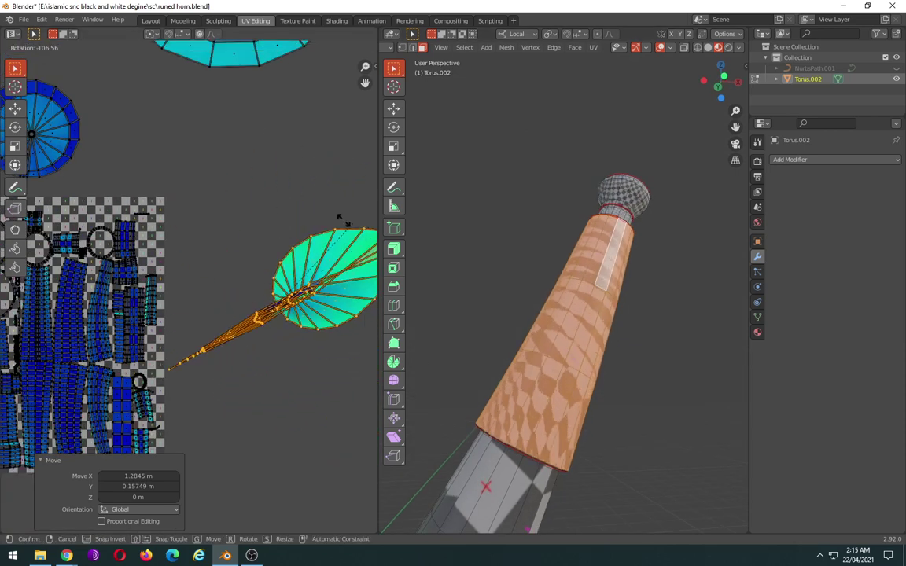
pyautogui.click(267, 236)
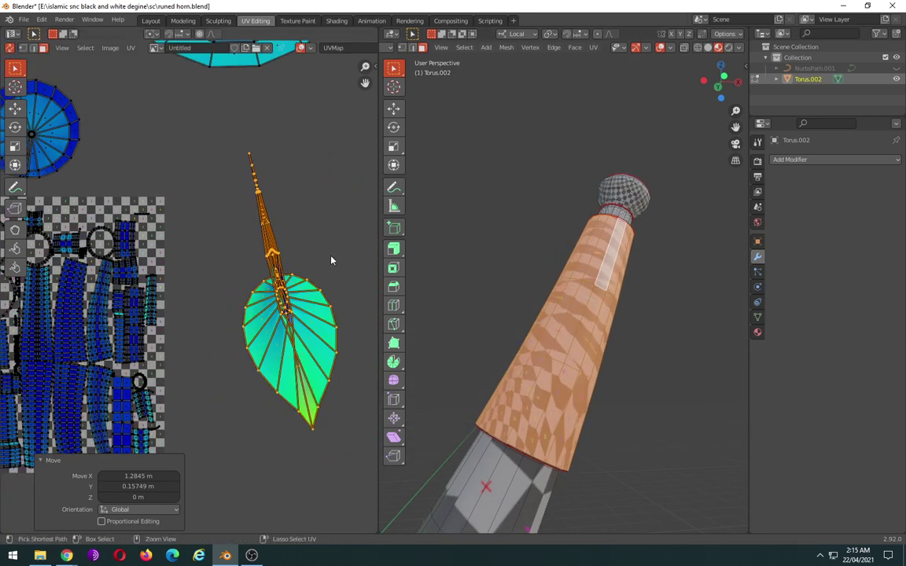
pyautogui.hotkey('ctrl', 'z')
pyautogui.scroll(-3, 331, 260)
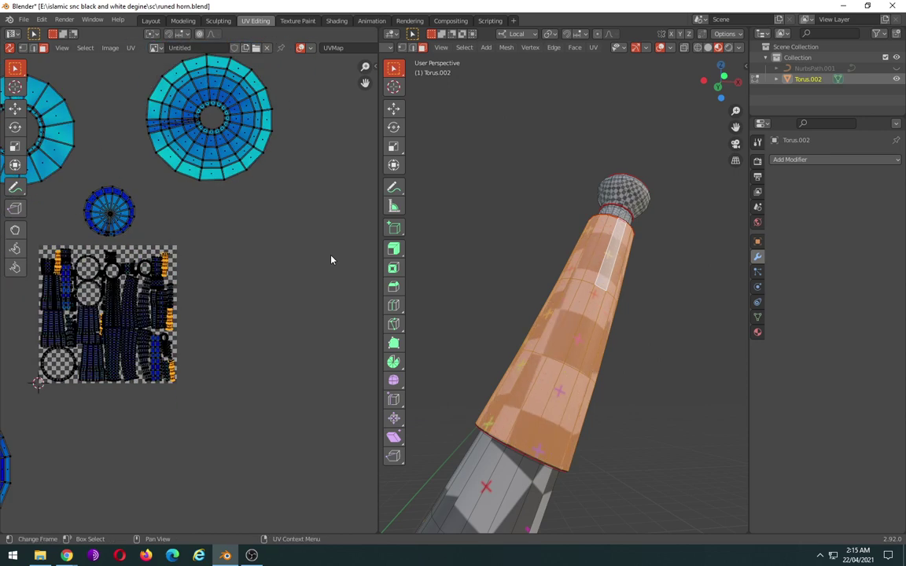
pyautogui.moveTo(424, 289); pyautogui.dragTo(537, 277, button='middle')
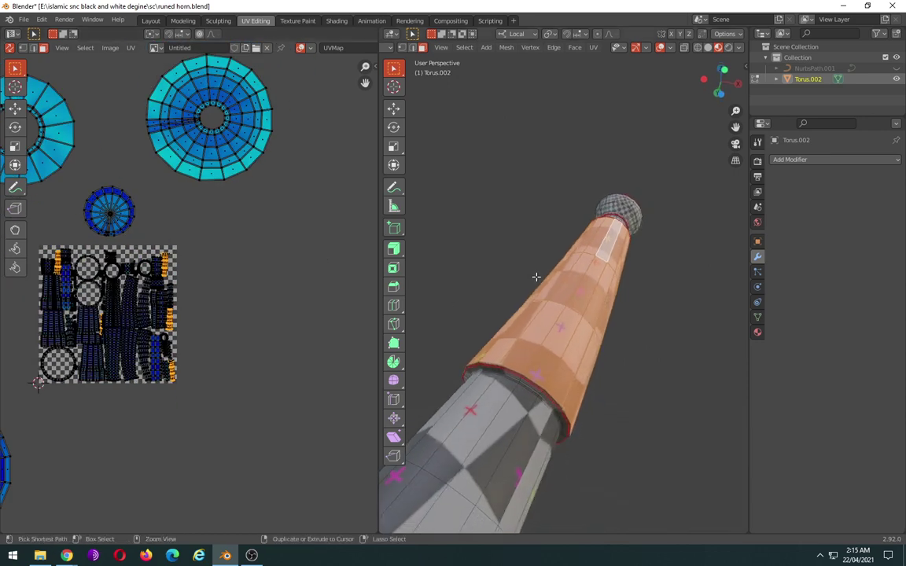
# - Clear the face and edge loop selection, then zoom toward the horn's lower rim
pyautogui.click(536, 277)
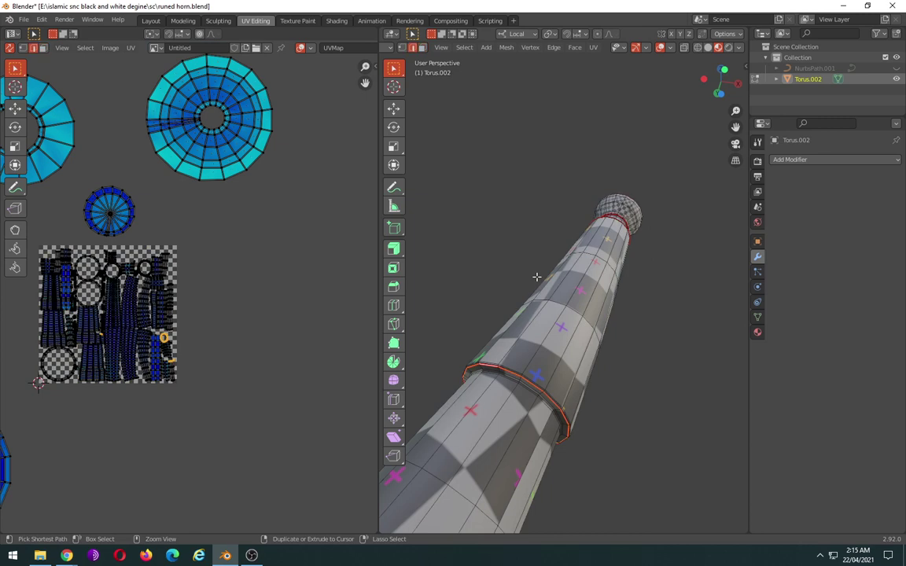
pyautogui.click(614, 415)
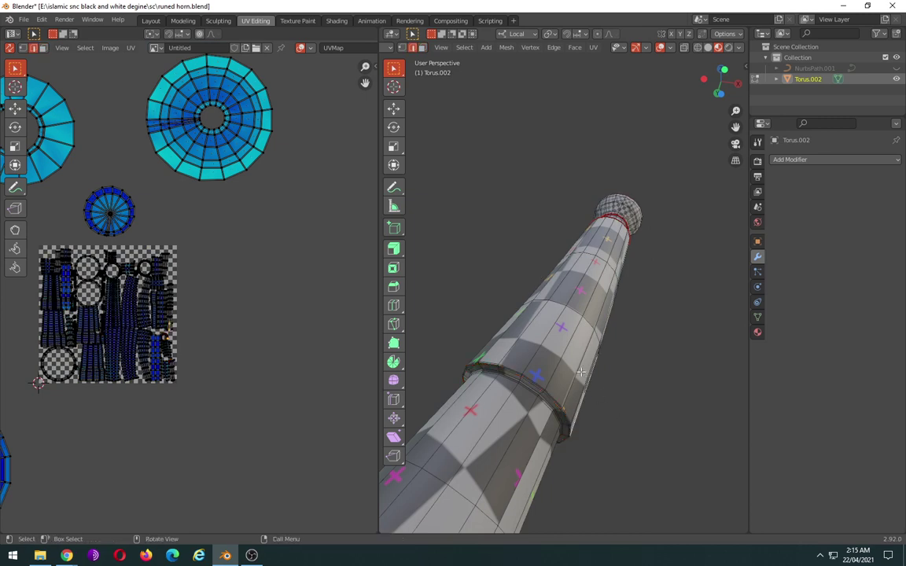
pyautogui.moveTo(580, 373); pyautogui.dragTo(538, 376, button='middle')
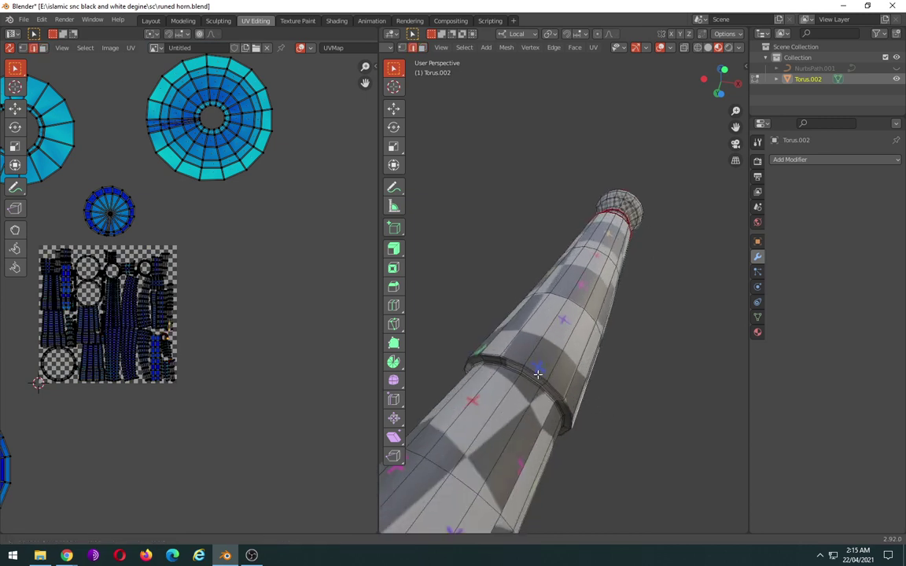
pyautogui.scroll(1, 538, 374)
pyautogui.scroll(1, 538, 362)
pyautogui.scroll(1, 540, 346)
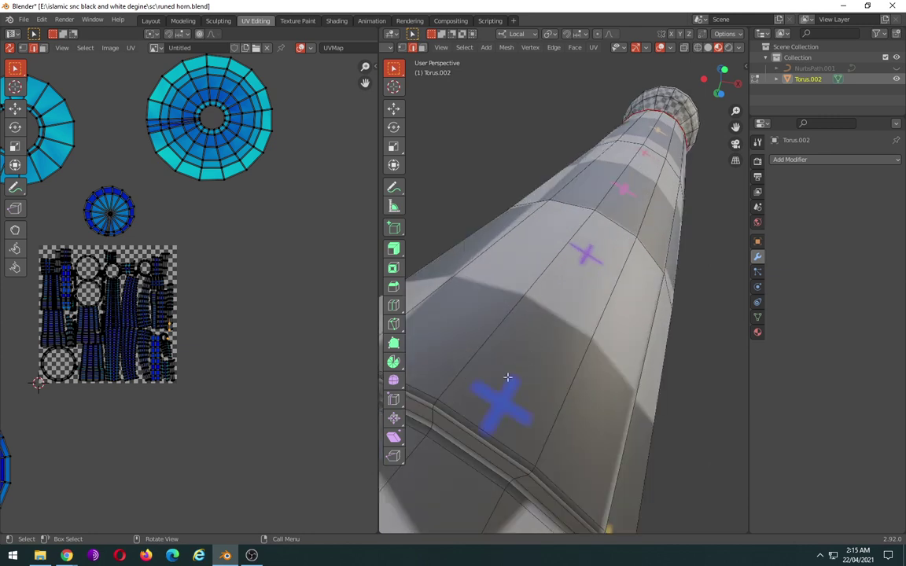
# - Alt-select the edge loop along the lower rim and mark it as a UV seam
pyautogui.keyDown('alt'); pyautogui.click(453, 411); pyautogui.keyUp('alt')
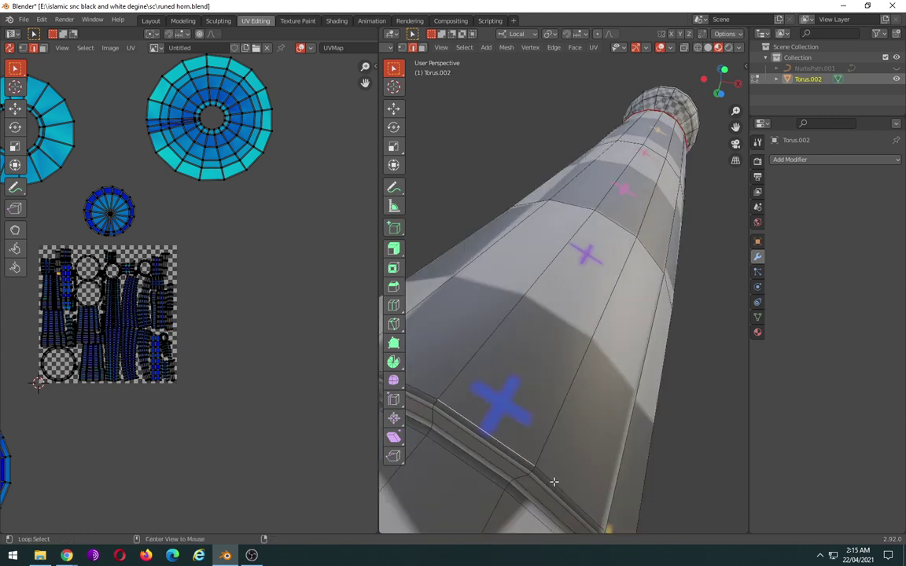
pyautogui.scroll(-2, 556, 456)
pyautogui.rightClick(568, 378)
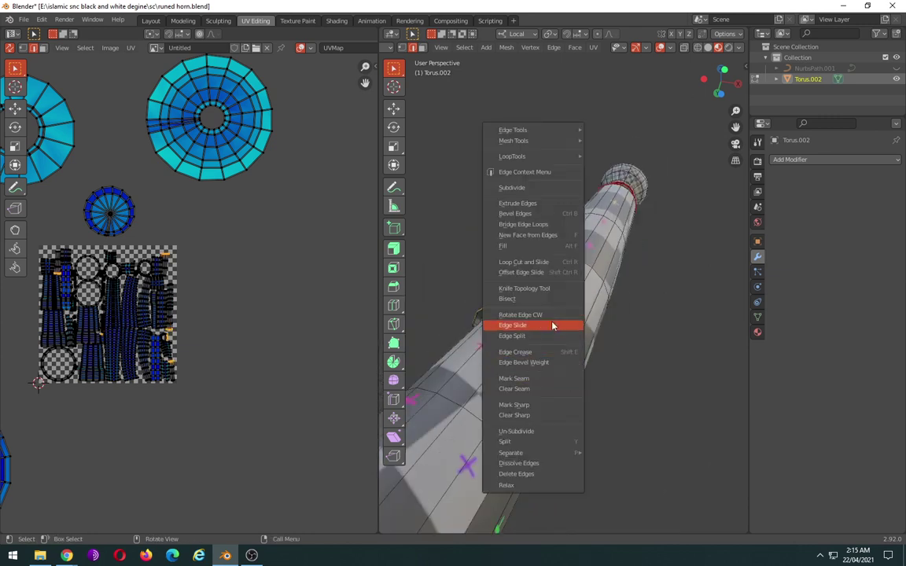
pyautogui.click(537, 378)
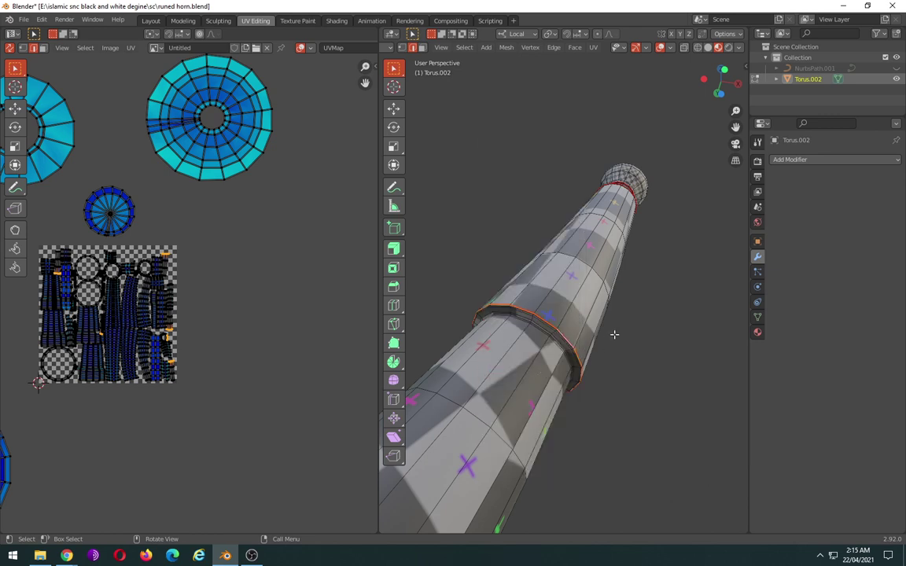
# - Select a path of faces up the cone and grow it to the seam-bounded region with Ctrl+L
pyautogui.moveTo(614, 334)
pyautogui.mouseDown(button='middle')
pyautogui.moveTo(603, 372)
pyautogui.moveTo(604, 358)
pyautogui.mouseUp(button='middle')
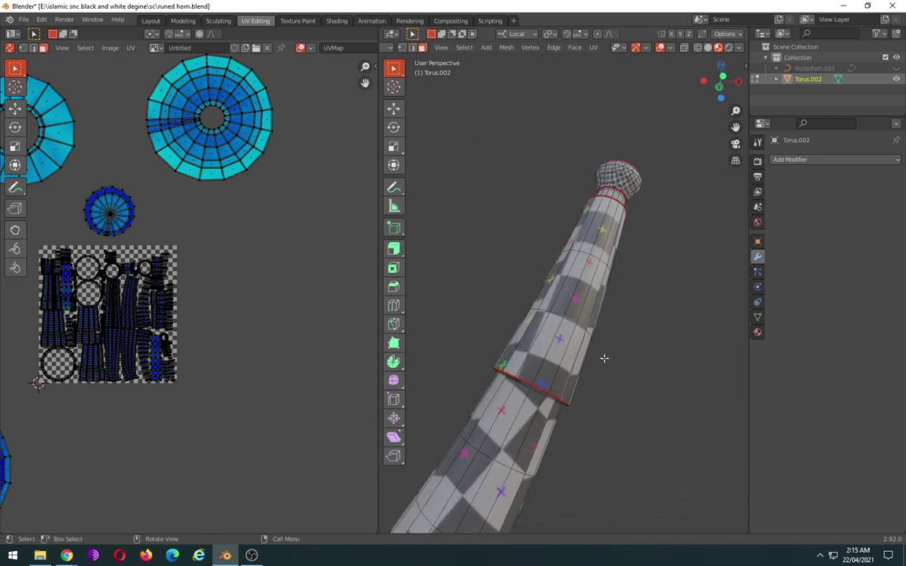
pyautogui.click(549, 372)
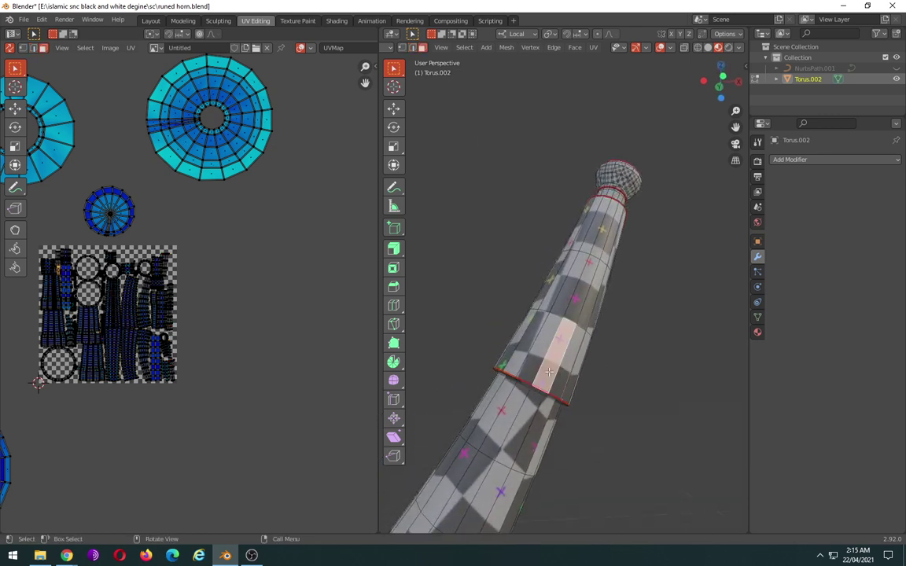
pyautogui.keyDown('ctrl'); pyautogui.click(576, 312); pyautogui.keyUp('ctrl')
pyautogui.keyDown('ctrl'); pyautogui.click(539, 358); pyautogui.keyUp('ctrl')
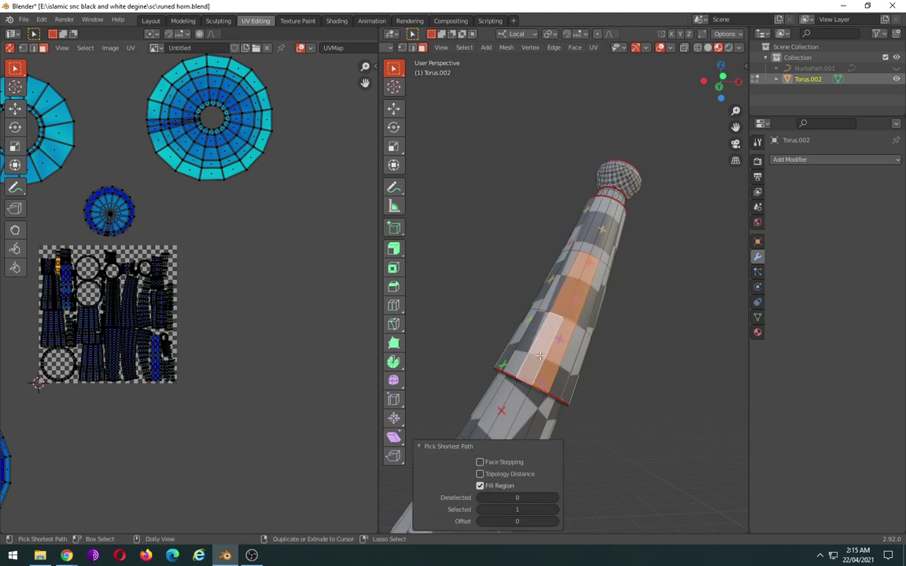
pyautogui.keyDown('ctrl'); pyautogui.click(582, 361); pyautogui.keyUp('ctrl')
pyautogui.keyDown('ctrl'); pyautogui.click(533, 337); pyautogui.keyUp('ctrl')
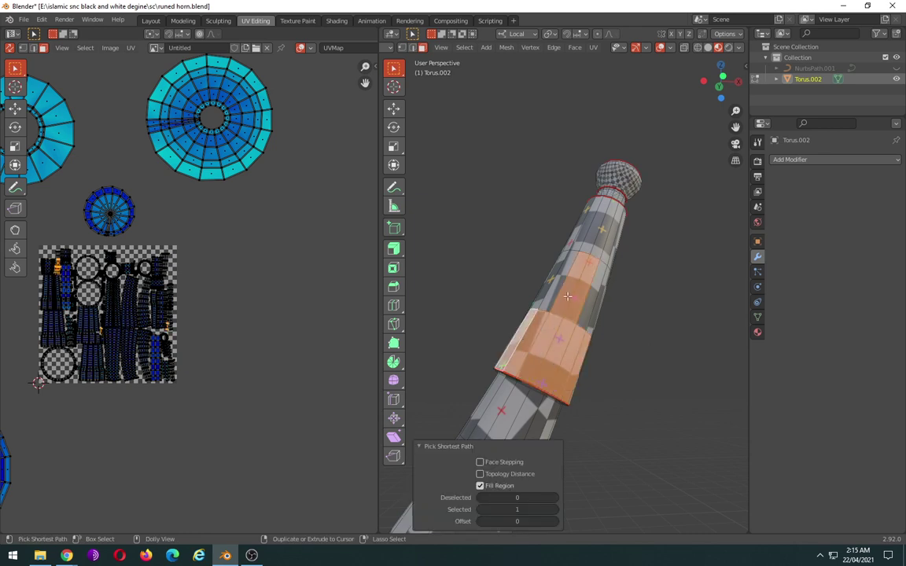
pyautogui.moveTo(567, 295)
pyautogui.mouseDown(button='middle')
pyautogui.moveTo(641, 330)
pyautogui.moveTo(541, 268)
pyautogui.mouseUp(button='middle')
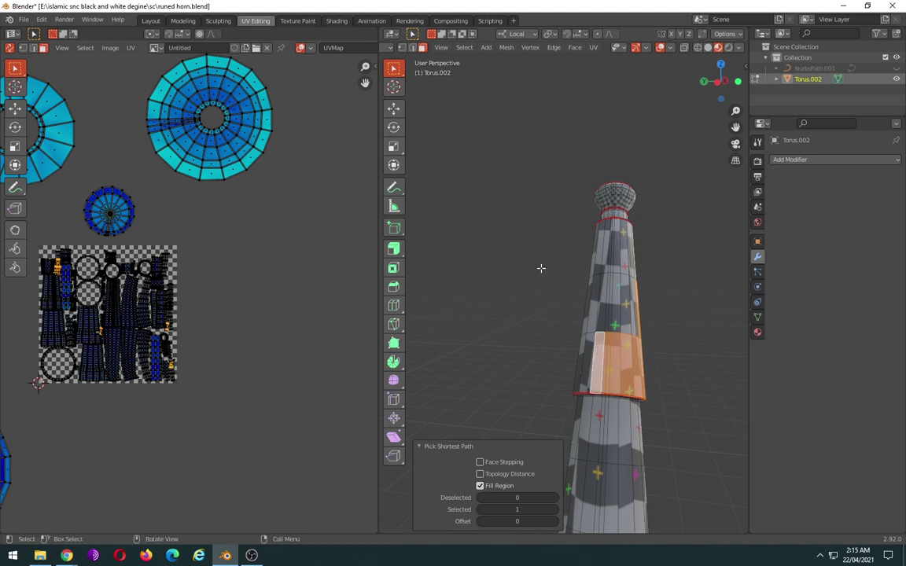
pyautogui.hotkey('ctrl', 'l')
# - Box-deselect the extra strip of faces below the cone, leaving just the cone section selected
pyautogui.moveTo(659, 338); pyautogui.dragTo(481, 267, button='middle')
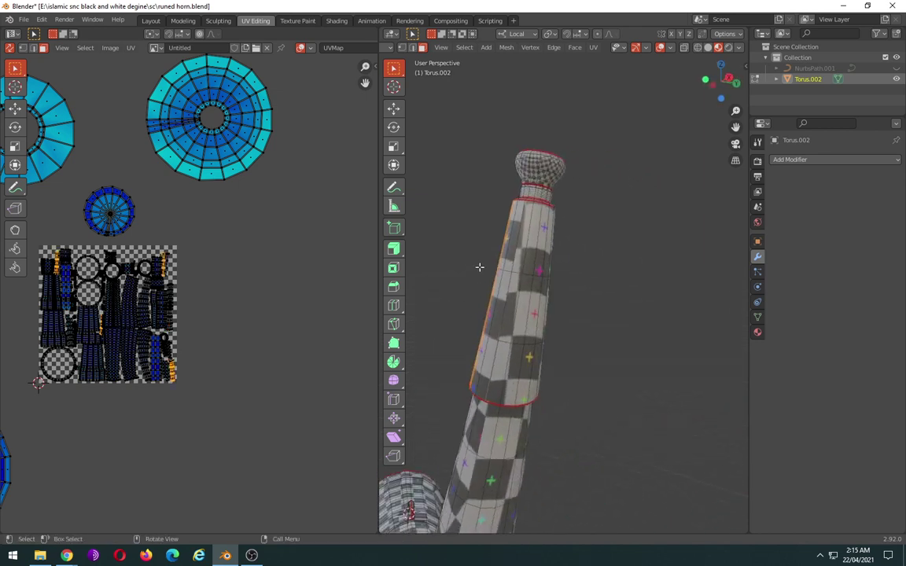
pyautogui.keyDown('ctrl'); pyautogui.moveTo(472, 243); pyautogui.dragTo(588, 340); pyautogui.keyUp('ctrl')
pyautogui.hotkey('ctrl', 'l')
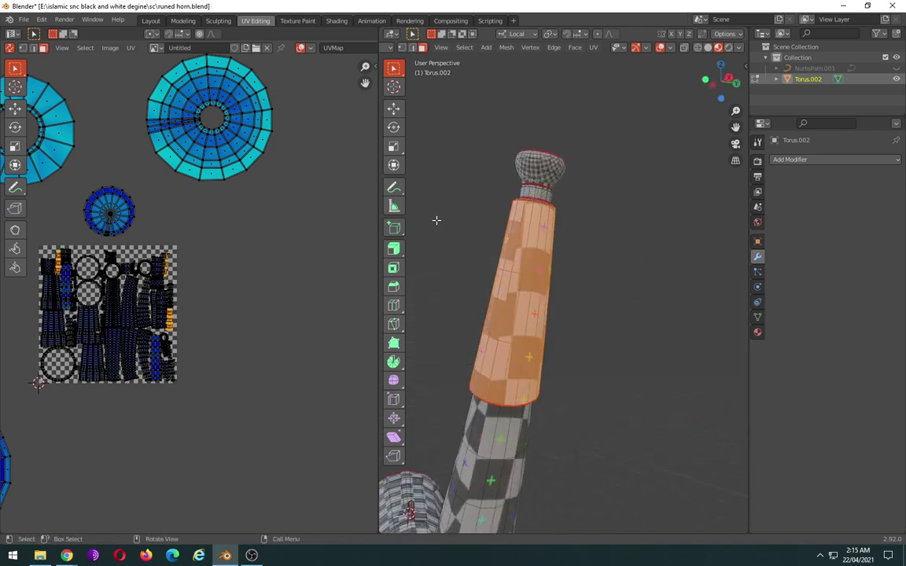
pyautogui.moveTo(547, 295)
pyautogui.mouseDown(button='middle')
pyautogui.moveTo(628, 298)
pyautogui.moveTo(669, 279)
pyautogui.mouseUp(button='middle')
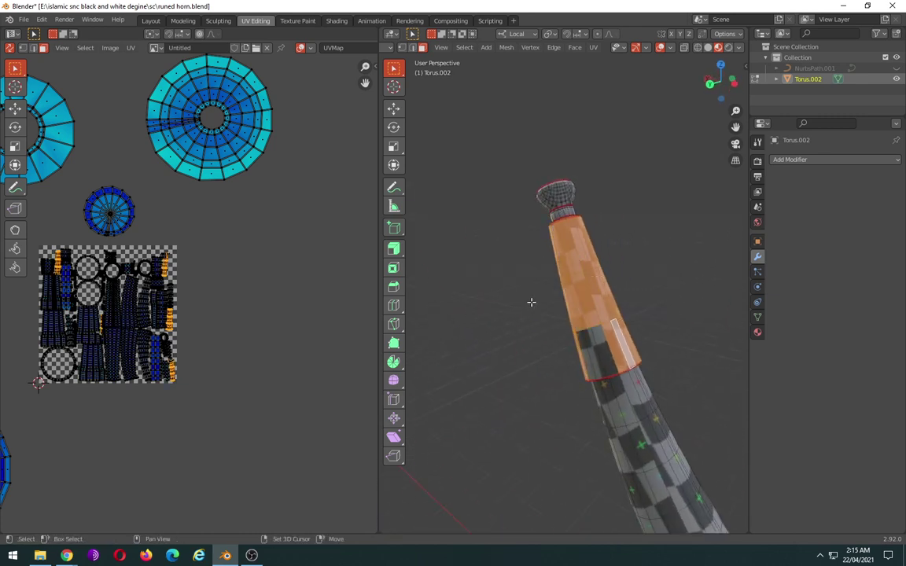
pyautogui.moveTo(619, 309); pyautogui.dragTo(577, 355)
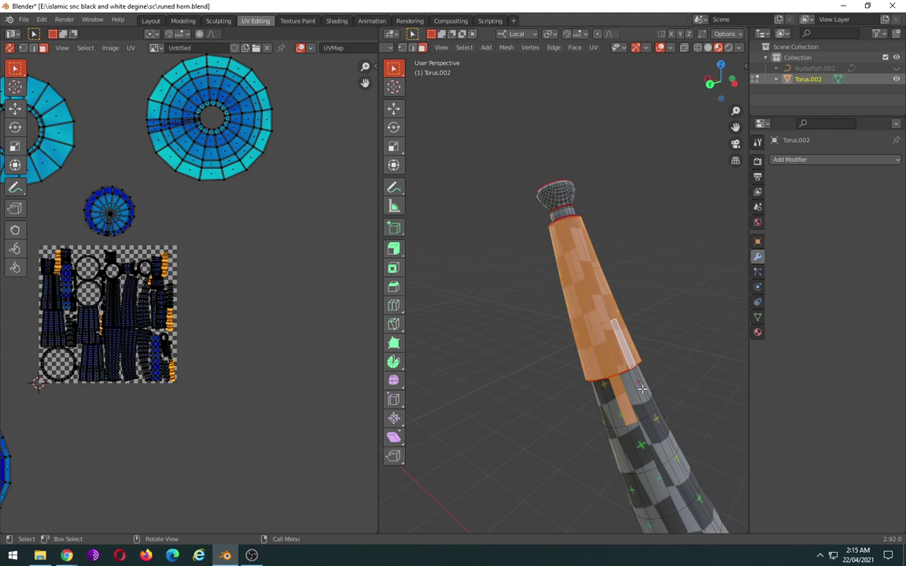
pyautogui.moveTo(536, 314); pyautogui.dragTo(591, 344)
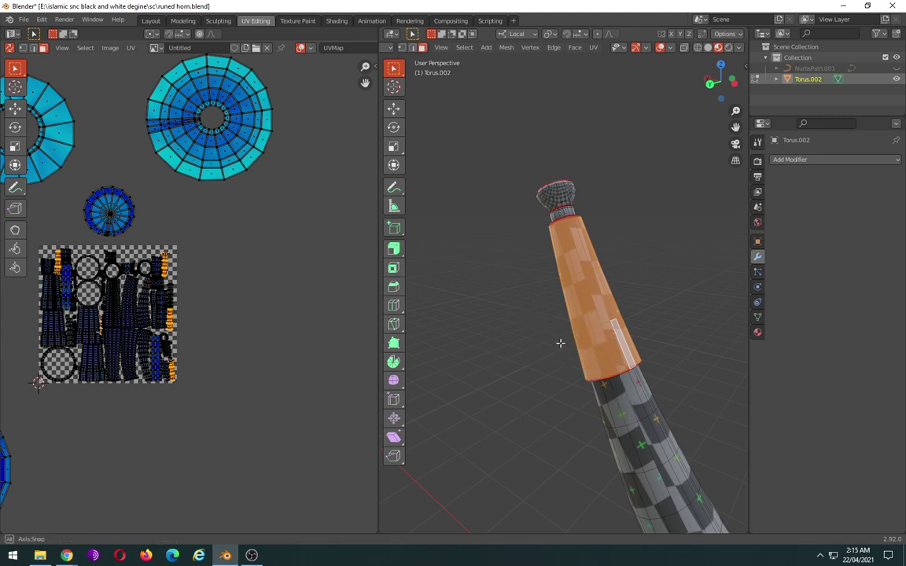
pyautogui.moveTo(560, 343)
pyautogui.mouseDown(button='middle')
pyautogui.moveTo(665, 283)
pyautogui.moveTo(709, 205)
pyautogui.moveTo(722, 360)
pyautogui.mouseUp(button='middle')
pyautogui.scroll(3, 549, 234)
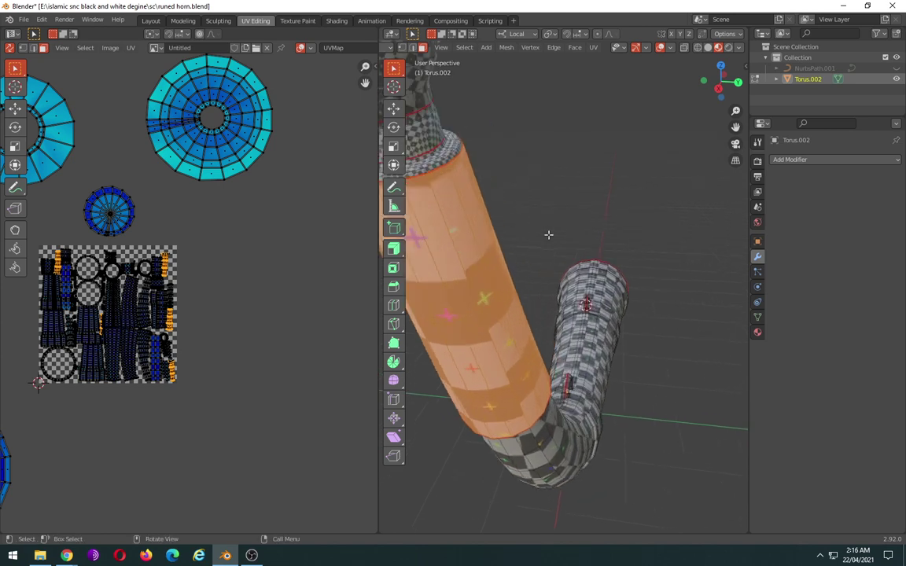
pyautogui.scroll(-3, 549, 235)
pyautogui.scroll(3, 531, 292)
pyautogui.moveTo(531, 292); pyautogui.dragTo(490, 246, button='middle')
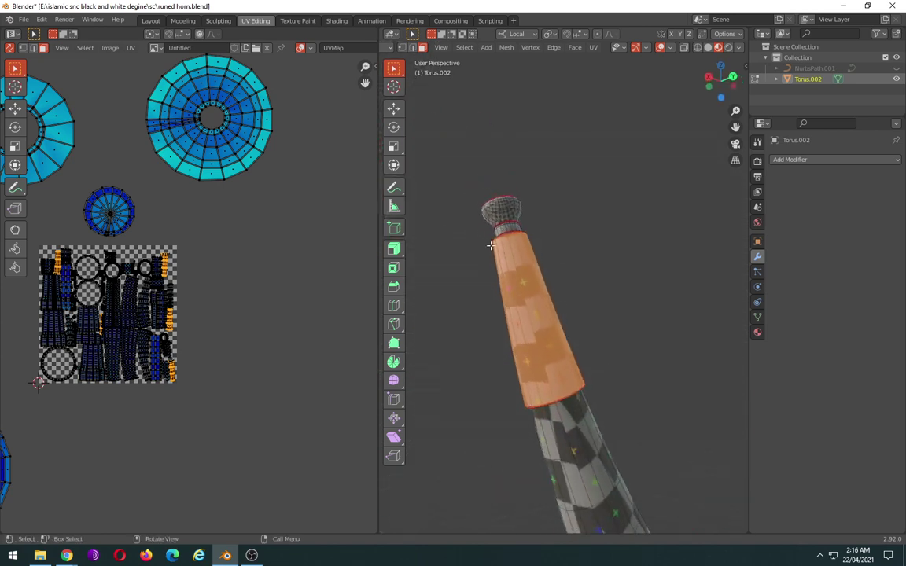
# - Unwrap the cone section and inspect its leaf-shaped island, cancelling the attempted move
pyautogui.press('u')
pyautogui.click(555, 293)
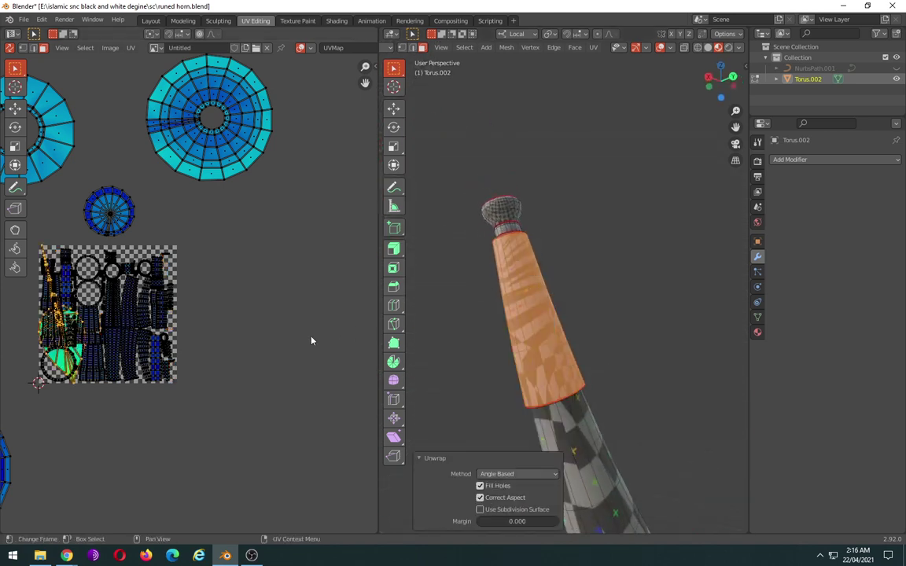
pyautogui.press('g')
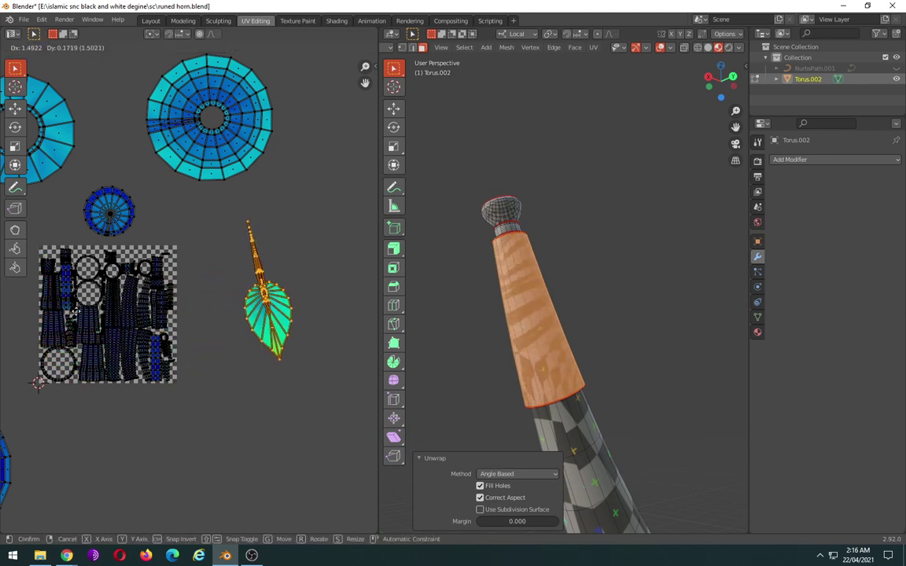
pyautogui.rightClick(201, 338)
pyautogui.moveTo(495, 304)
pyautogui.mouseDown(button='middle')
pyautogui.moveTo(467, 360)
pyautogui.moveTo(611, 300)
pyautogui.mouseUp(button='middle')
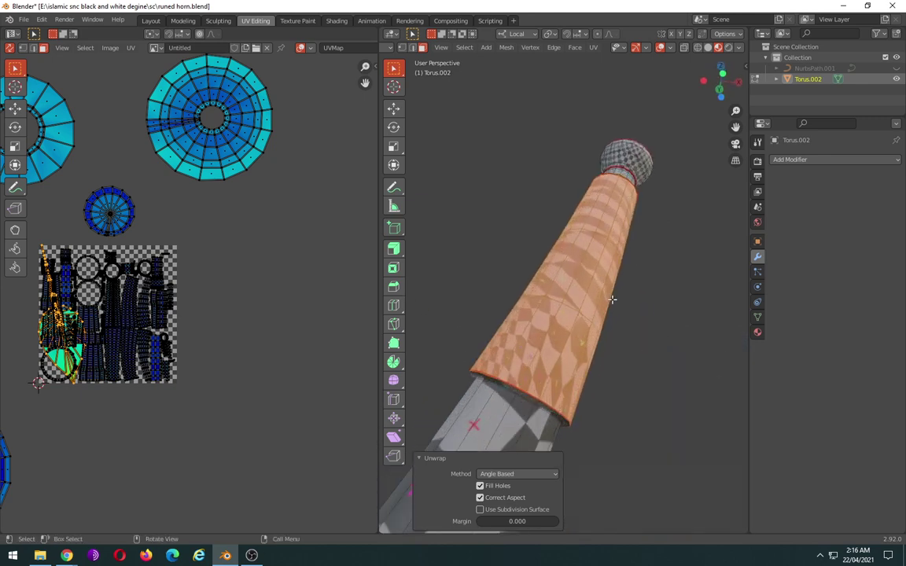
# - Undo the cone unwrap and the preceding face selections back to an earlier horn state
pyautogui.hotkey('ctrl', 'z')
pyautogui.press('ctrl')
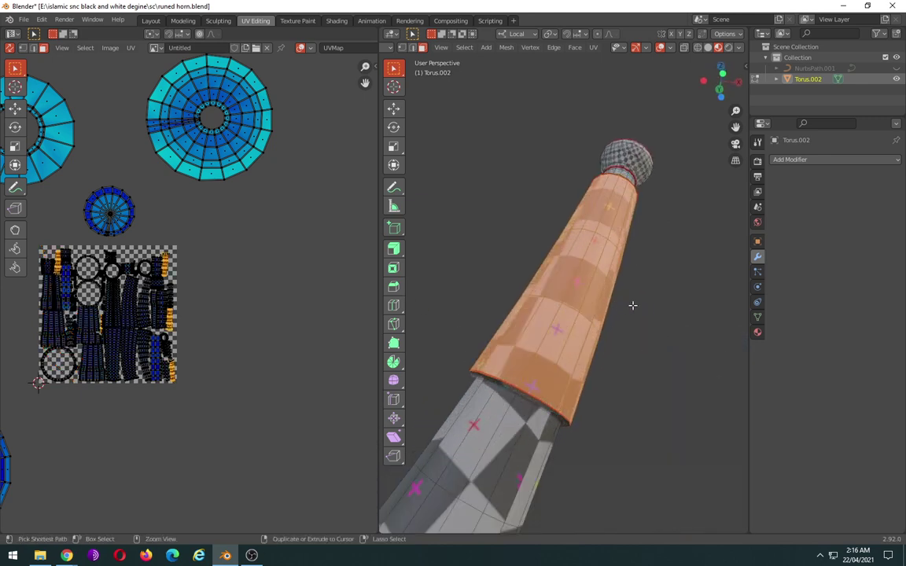
pyautogui.hotkey('ctrl', 'z')
pyautogui.hotkey('ctrl', 'z')
pyautogui.hotkey('ctrl', 'z')
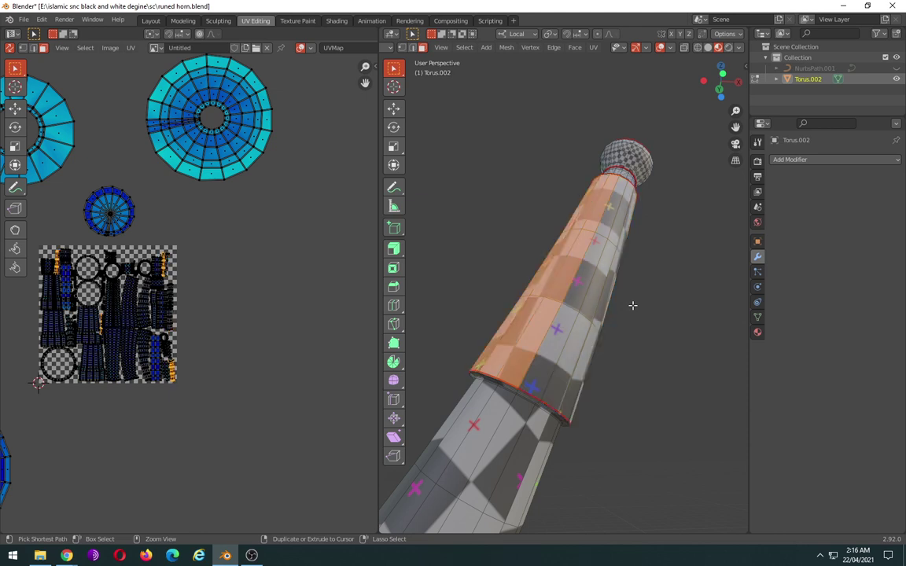
pyautogui.hotkey('ctrl', 'z')
pyautogui.hotkey('ctrl', 'z')
pyautogui.hotkey('ctrl', 'z')
pyautogui.hotkey('ctrl', 'z')
pyautogui.hotkey('ctrl', 'z')
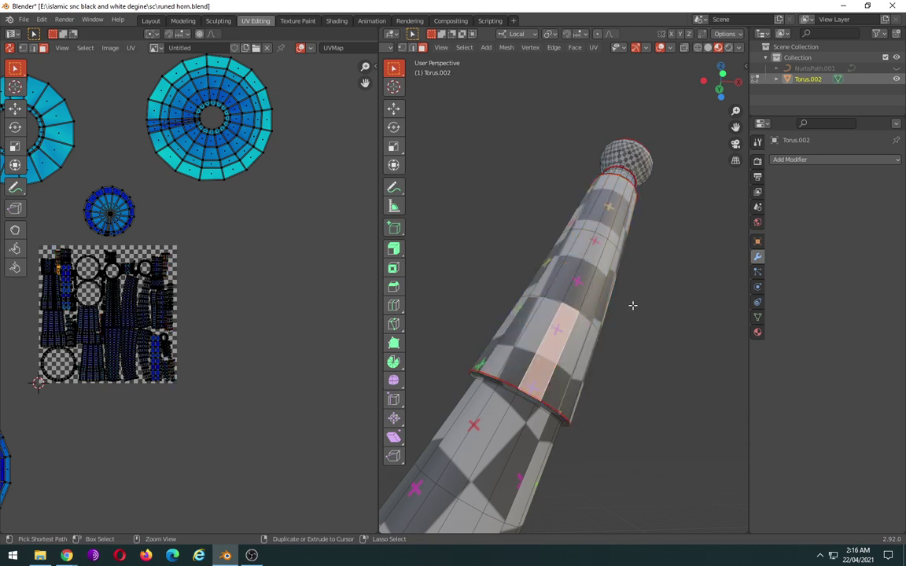
pyautogui.hotkey('ctrl', 'z')
pyautogui.hotkey('ctrl', 'z')
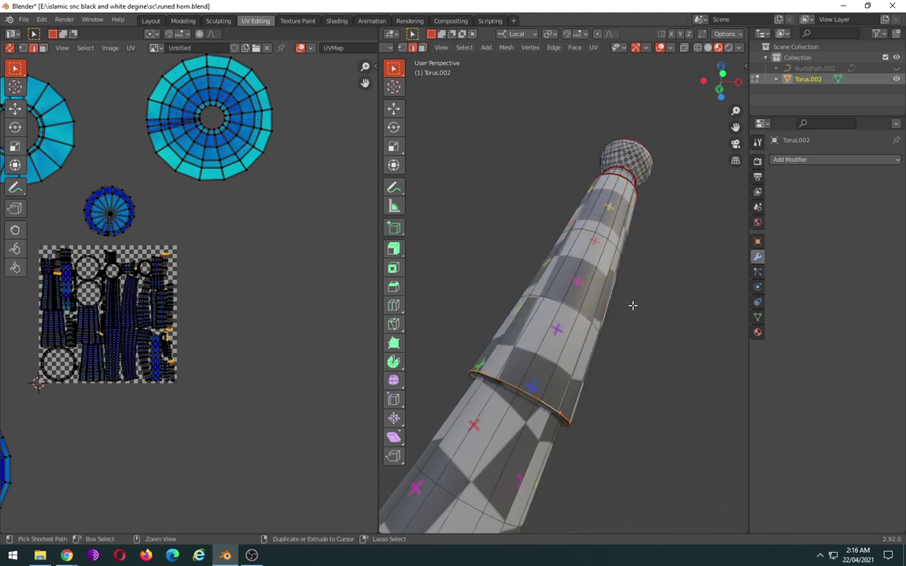
pyautogui.hotkey('ctrl', 'z')
pyautogui.hotkey('ctrl', 'z')
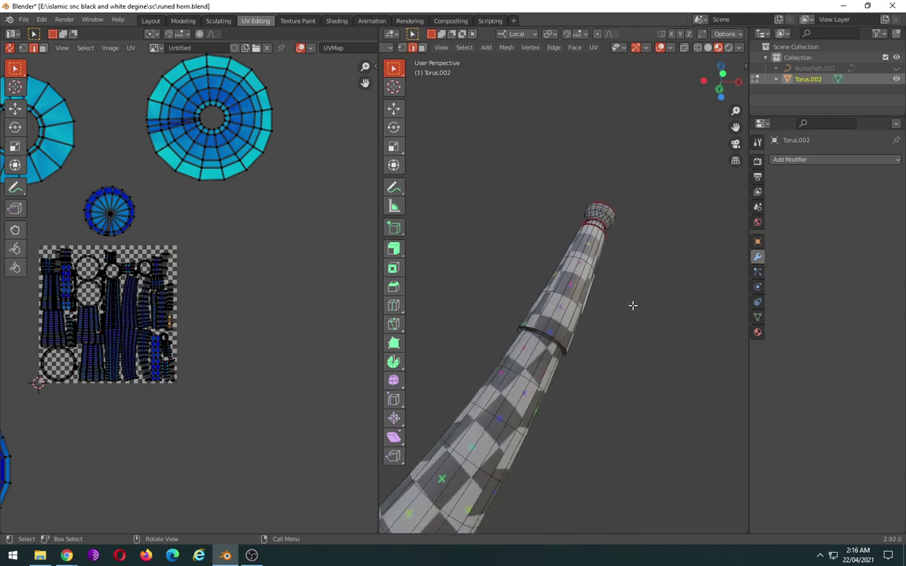
pyautogui.hotkey('ctrl', 'z')
pyautogui.hotkey('ctrl', 'z')
pyautogui.hotkey('ctrl', 'z')
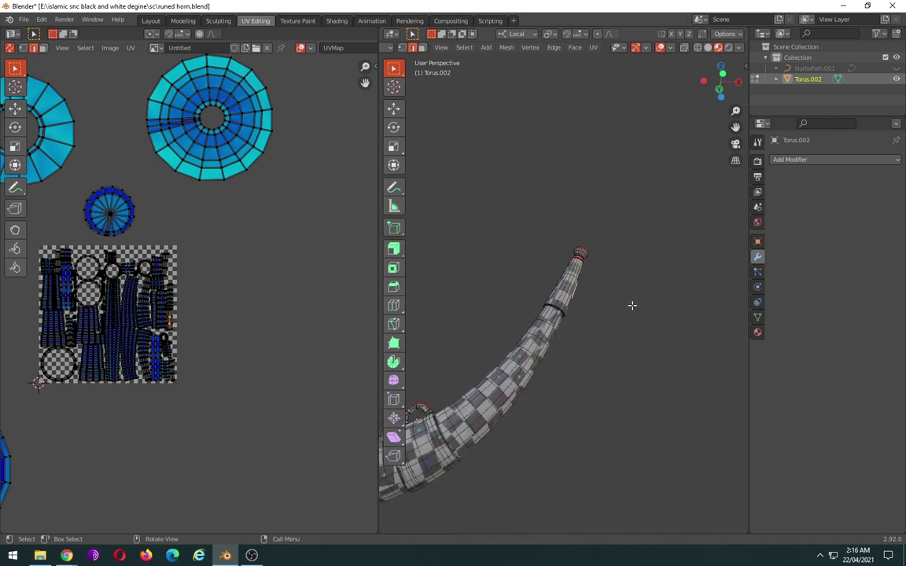
pyautogui.hotkey('ctrl', 'z')
# - Orbit and zoom the viewport in on the horn's lower stepped ring
pyautogui.moveTo(552, 365)
pyautogui.mouseDown(button='middle')
pyautogui.moveTo(634, 318)
pyautogui.moveTo(550, 358)
pyautogui.moveTo(575, 325)
pyautogui.mouseUp(button='middle')
pyautogui.scroll(2, 550, 358)
pyautogui.scroll(1, 550, 358)
pyautogui.scroll(-3, 551, 357)
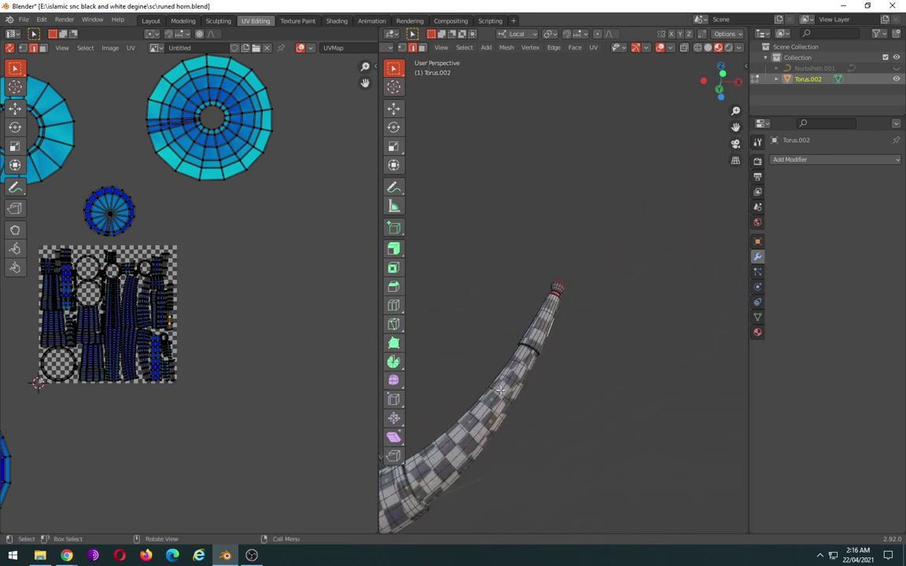
pyautogui.moveTo(558, 369); pyautogui.dragTo(603, 347, button='middle')
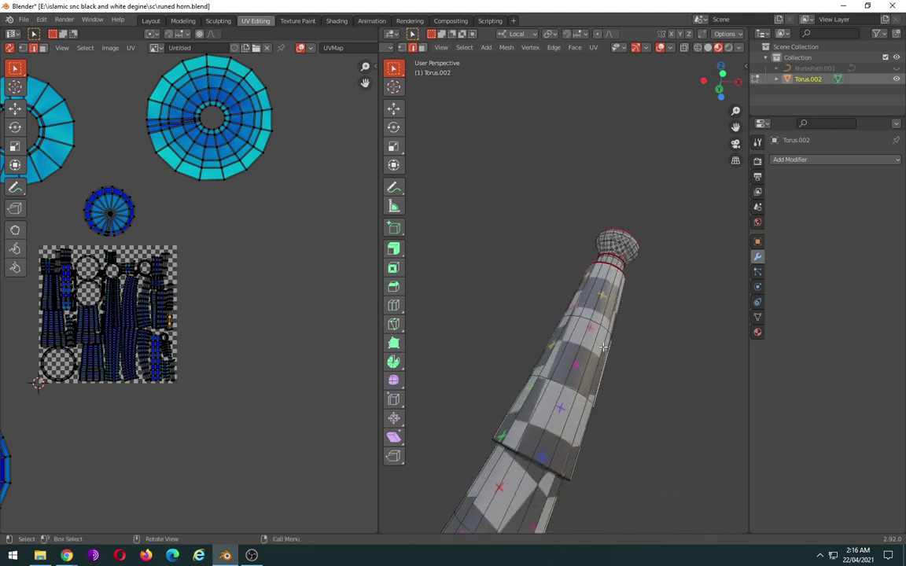
pyautogui.moveTo(512, 451); pyautogui.dragTo(532, 371, button='middle')
pyautogui.scroll(2, 510, 413)
pyautogui.scroll(2, 545, 340)
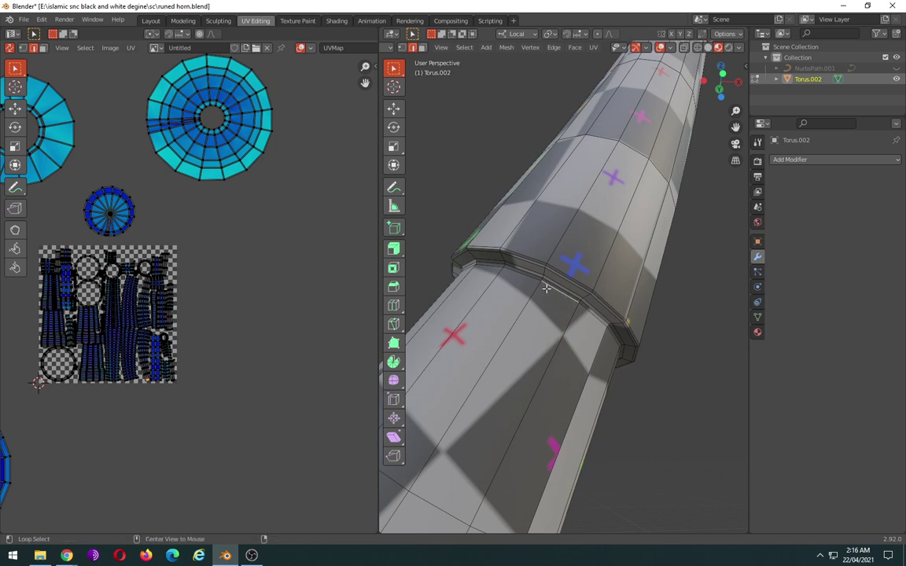
# - Mark the stepped ring's edge loop as a UV seam and zoom in on it
pyautogui.keyDown('alt'); pyautogui.click(532, 279); pyautogui.keyUp('alt')
pyautogui.rightClick(550, 301)
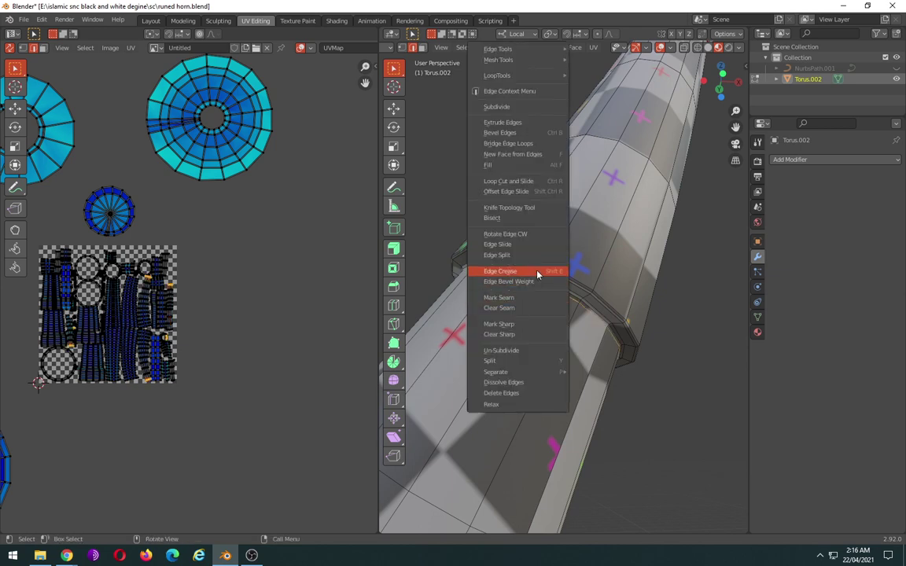
pyautogui.click(528, 298)
pyautogui.scroll(-3, 590, 309)
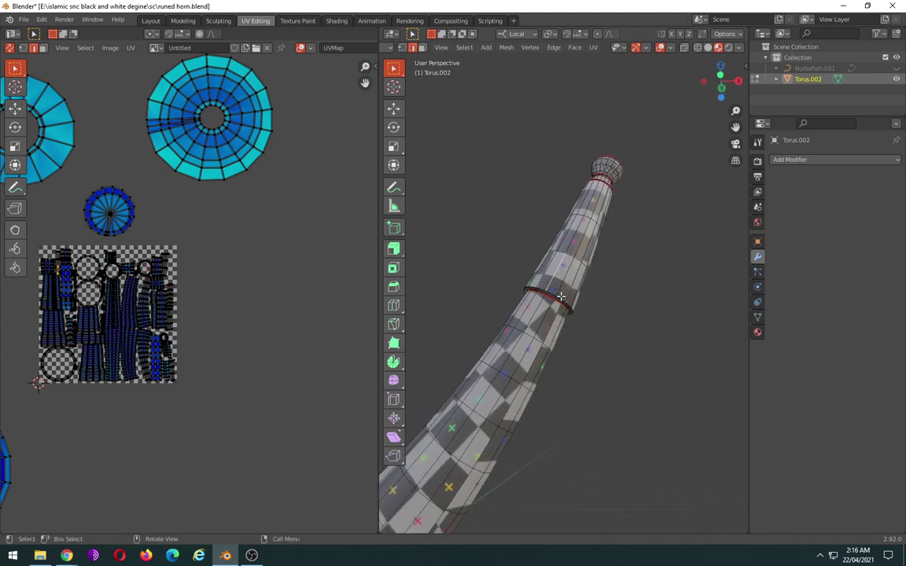
pyautogui.scroll(2, 504, 271)
pyautogui.scroll(2, 503, 275)
pyautogui.scroll(2, 508, 302)
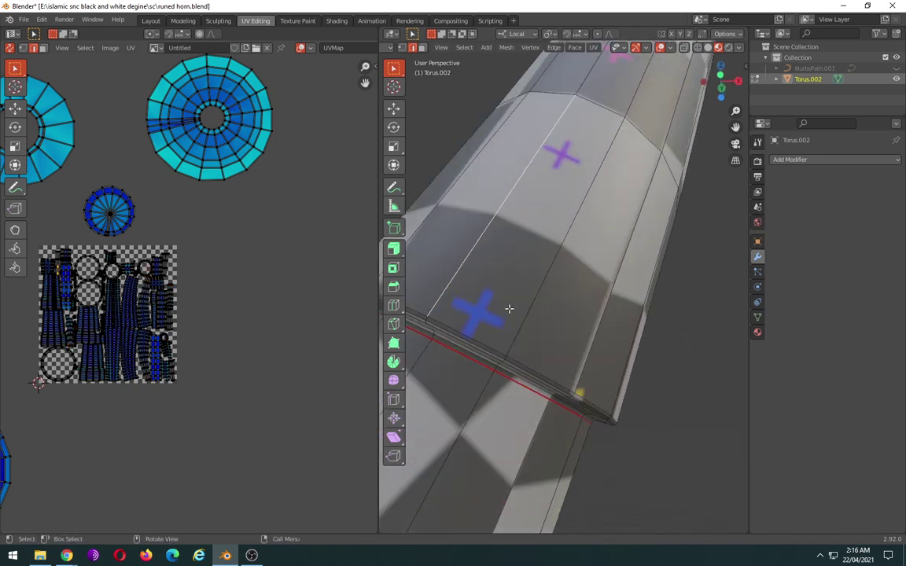
# - Drop the stray edge running up the horn and inspect the red seam ring close up
pyautogui.click(432, 338)
pyautogui.scroll(-5, 495, 320)
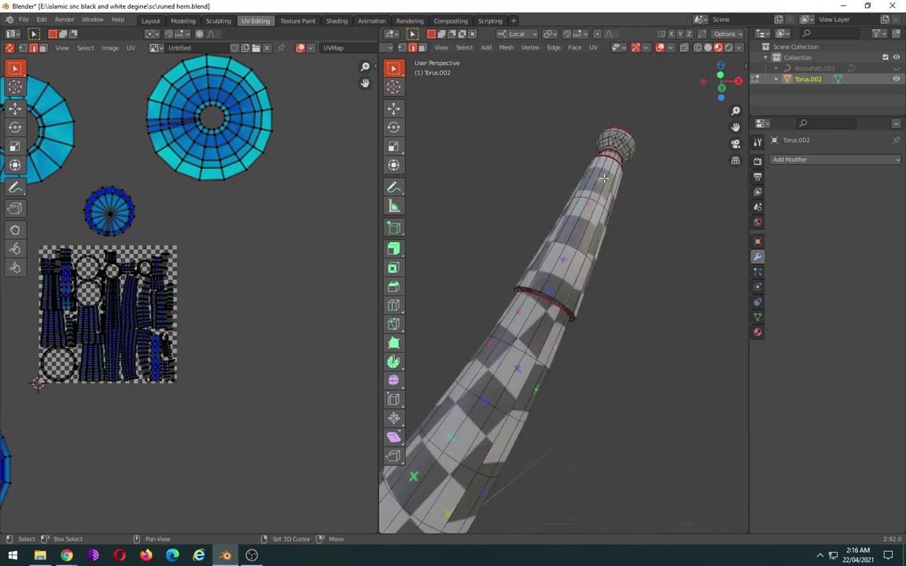
pyautogui.click(622, 220)
pyautogui.scroll(2, 551, 310)
pyautogui.scroll(3, 523, 311)
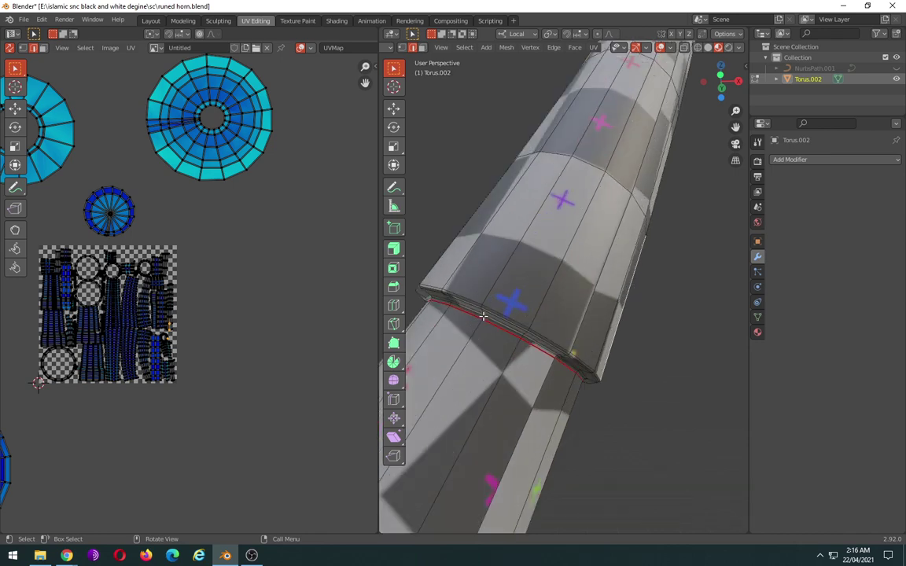
pyautogui.scroll(-1, 506, 311)
pyautogui.scroll(-3, 534, 307)
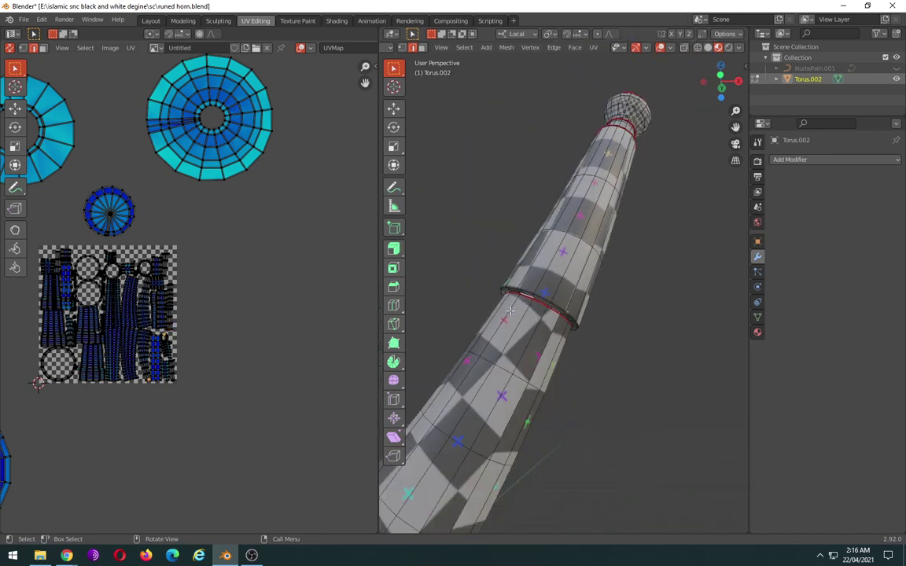
pyautogui.scroll(-2, 567, 303)
pyautogui.scroll(-1, 589, 299)
pyautogui.scroll(1, 589, 299)
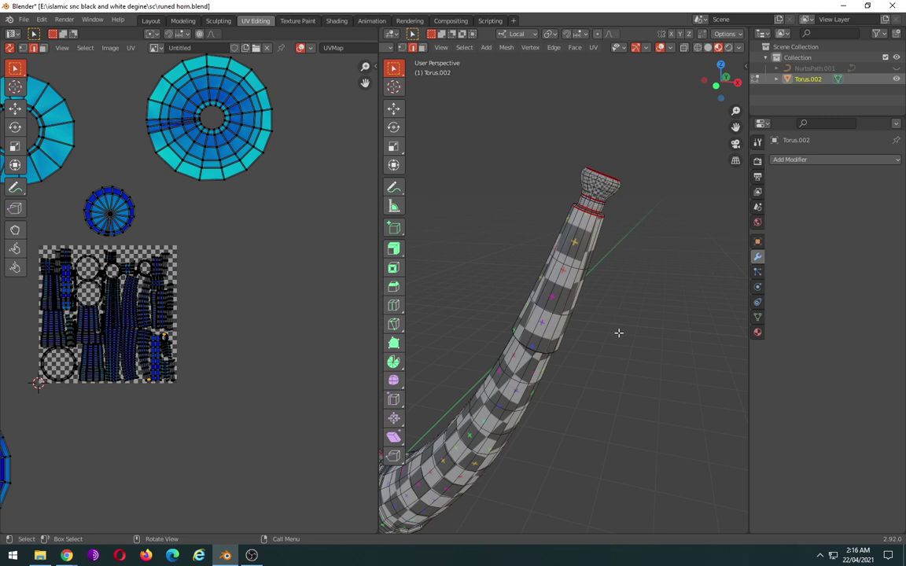
pyautogui.scroll(2, 615, 283)
pyautogui.scroll(2, 587, 273)
pyautogui.moveTo(587, 273); pyautogui.dragTo(560, 284, button='middle')
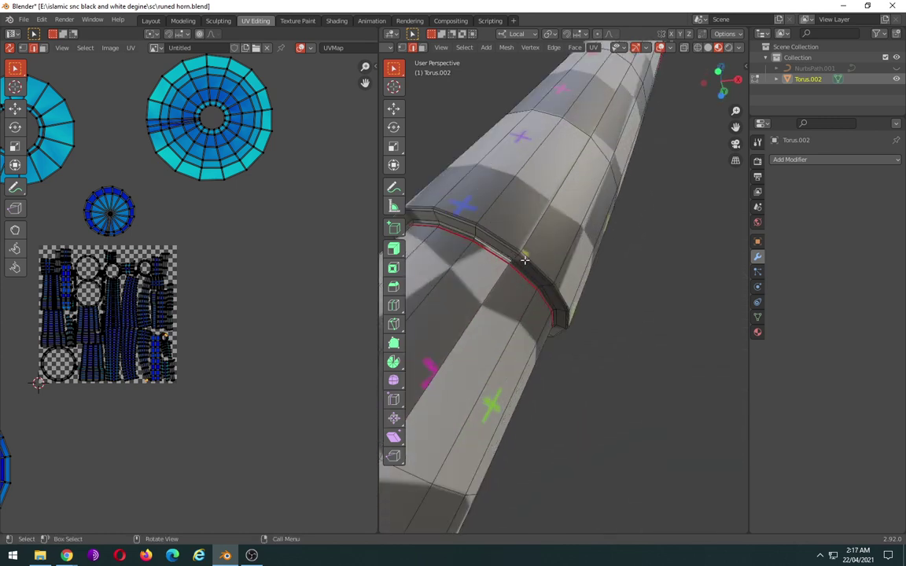
# - In face select mode, fill-select the faces just above the new seam ring
pyautogui.press('3')
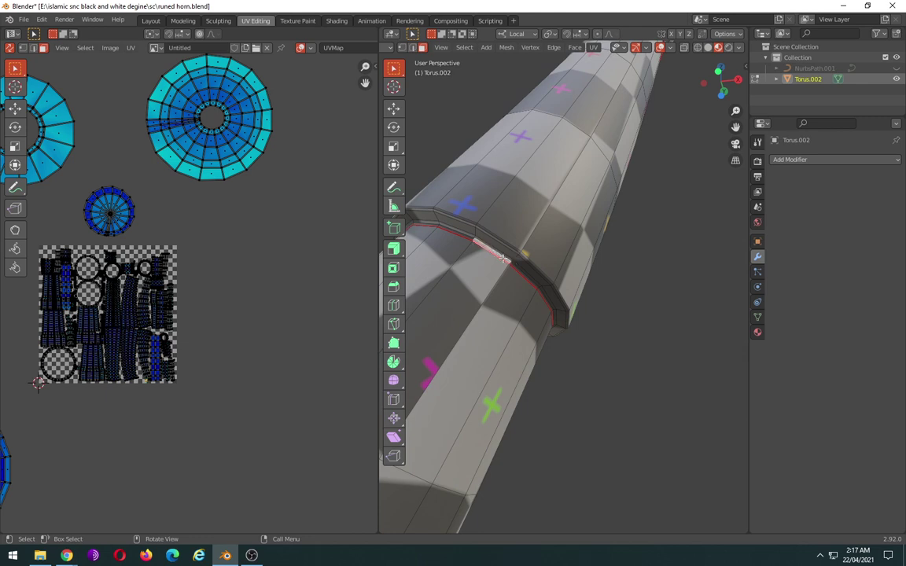
pyautogui.keyDown('ctrl'); pyautogui.keyDown('alt'); pyautogui.click(544, 255); pyautogui.keyUp('alt'); pyautogui.keyUp('ctrl')
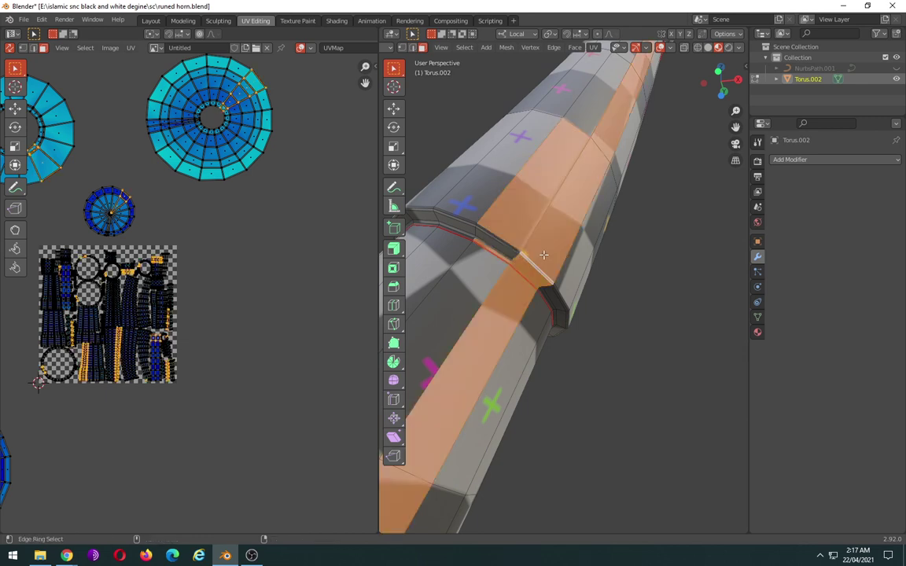
pyautogui.click(608, 293)
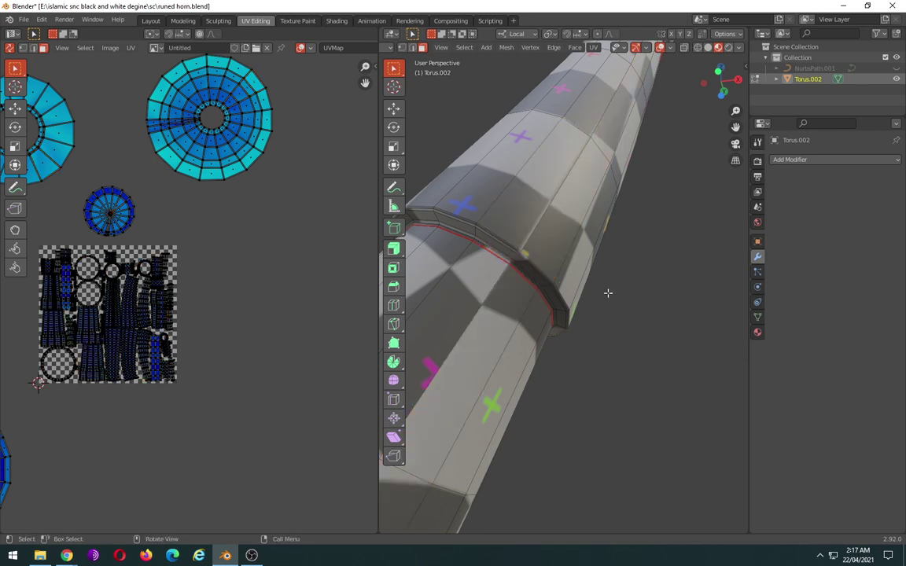
pyautogui.keyDown('ctrl'); pyautogui.keyDown('alt'); pyautogui.click(513, 270); pyautogui.keyUp('alt'); pyautogui.keyUp('ctrl')
pyautogui.keyDown('ctrl'); pyautogui.click(520, 269); pyautogui.keyUp('ctrl')
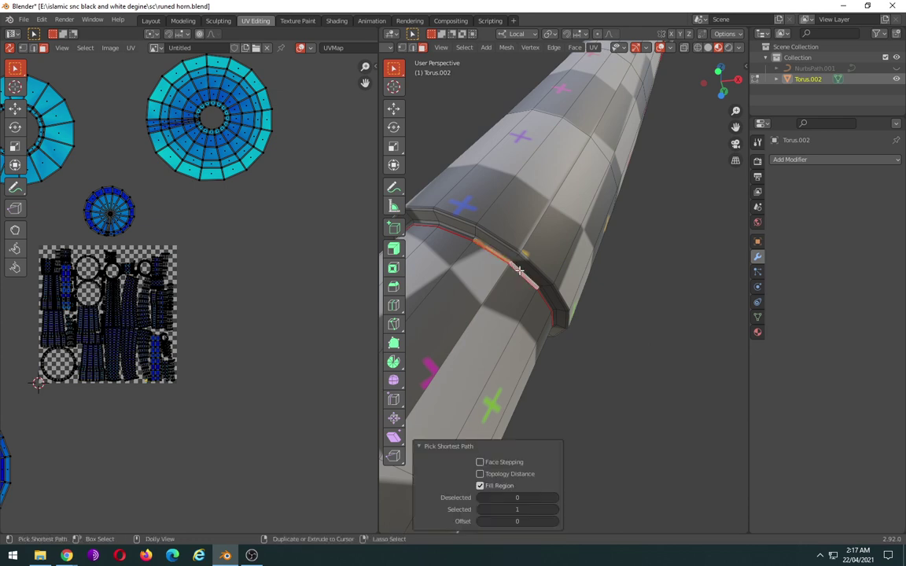
pyautogui.hotkey('ctrl', 'z')
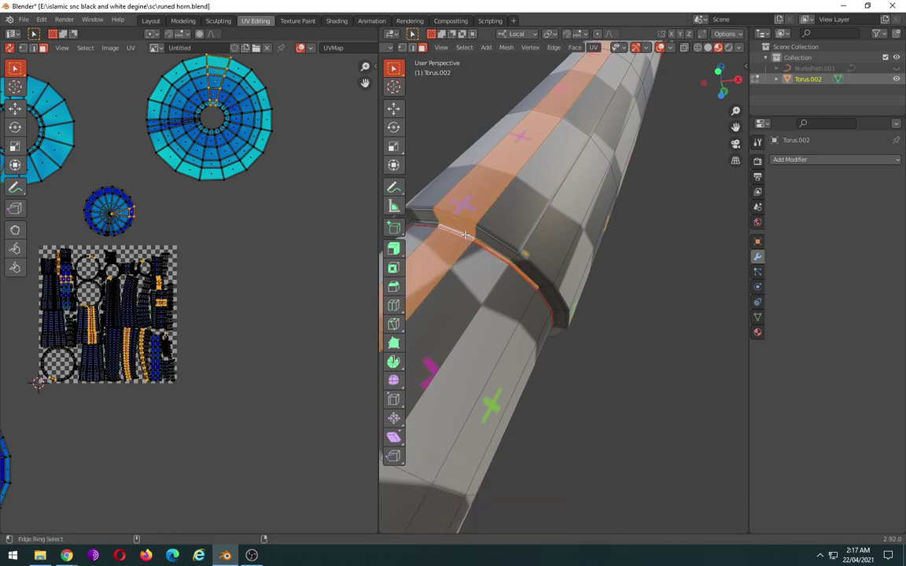
pyautogui.hotkey('ctrl', 'shift', 'z')
pyautogui.keyDown('ctrl'); pyautogui.click(468, 237); pyautogui.keyUp('ctrl')
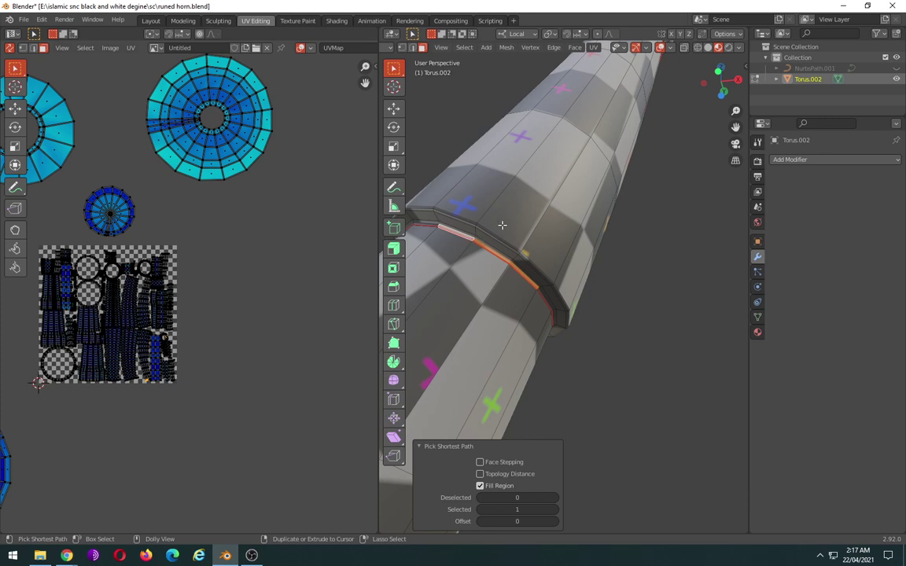
pyautogui.keyDown('ctrl'); pyautogui.keyDown('shift'); pyautogui.click(502, 227); pyautogui.keyUp('shift'); pyautogui.keyUp('ctrl')
pyautogui.keyDown('ctrl'); pyautogui.keyDown('shift'); pyautogui.click(535, 267); pyautogui.keyUp('shift'); pyautogui.keyUp('ctrl')
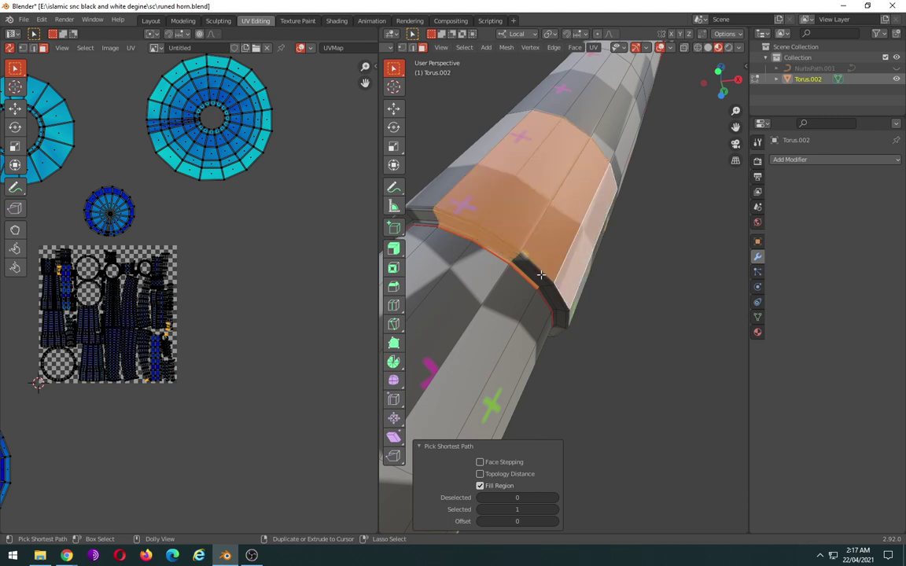
# - From the front orthographic view, select the block of faces between the two seam rings
pyautogui.press('KP_1')
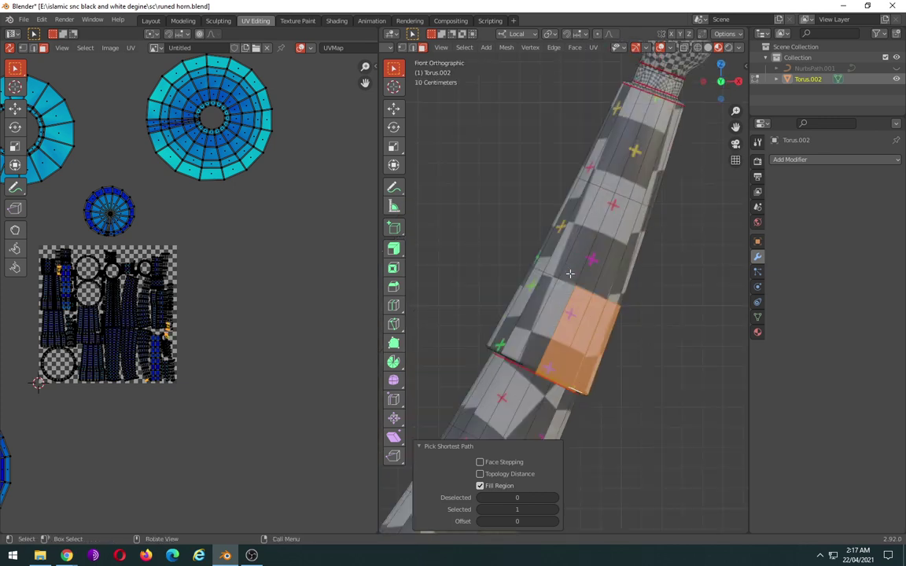
pyautogui.moveTo(464, 195); pyautogui.dragTo(657, 345)
pyautogui.click(656, 347)
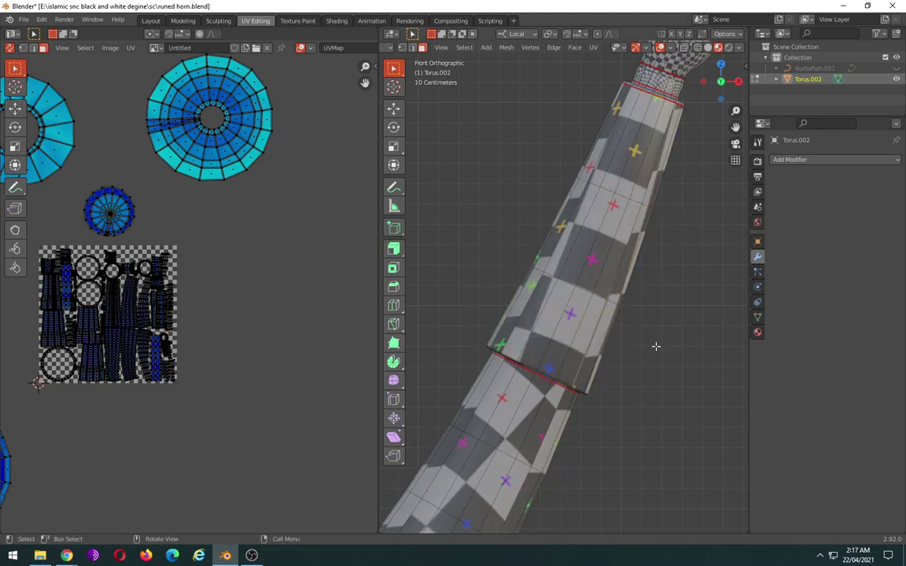
pyautogui.click(571, 303)
pyautogui.keyDown('ctrl'); pyautogui.keyDown('shift'); pyautogui.click(535, 273); pyautogui.keyUp('shift'); pyautogui.keyUp('ctrl')
pyautogui.keyDown('ctrl'); pyautogui.keyDown('shift'); pyautogui.click(508, 242); pyautogui.keyUp('shift'); pyautogui.keyUp('ctrl')
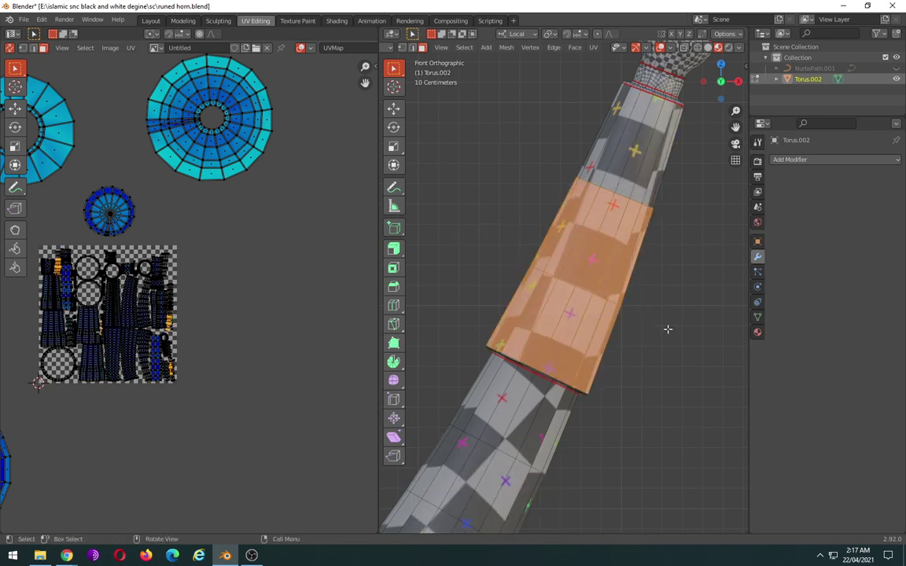
# - Try merging the orange band's faces, then undo so they stay subdivided
pyautogui.hotkey('ctrl', 'x')
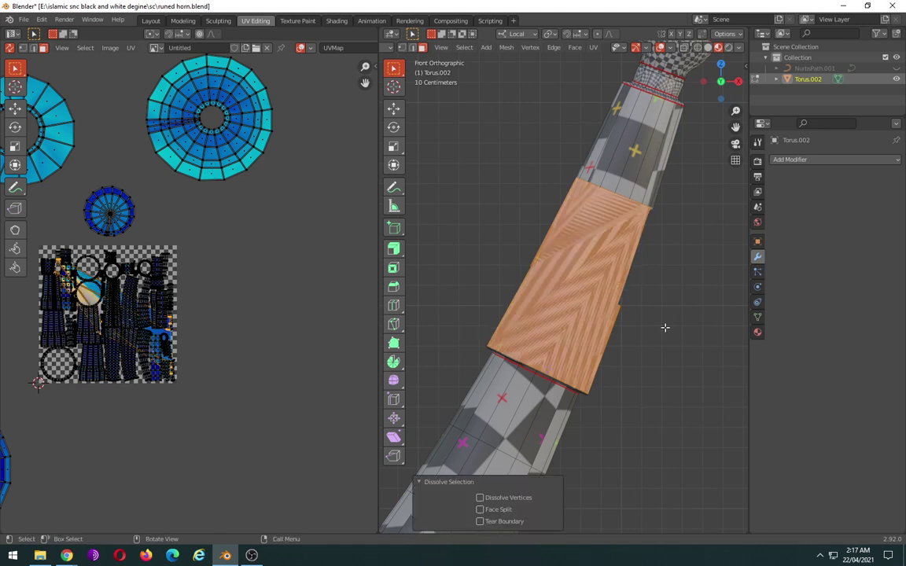
pyautogui.hotkey('ctrl', 'z')
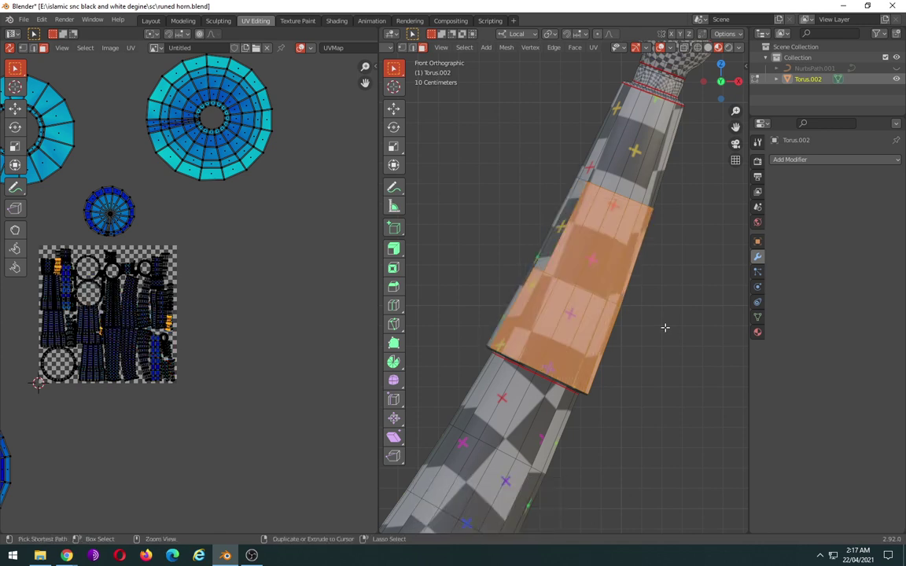
pyautogui.moveTo(450, 249); pyautogui.dragTo(608, 284, button='middle')
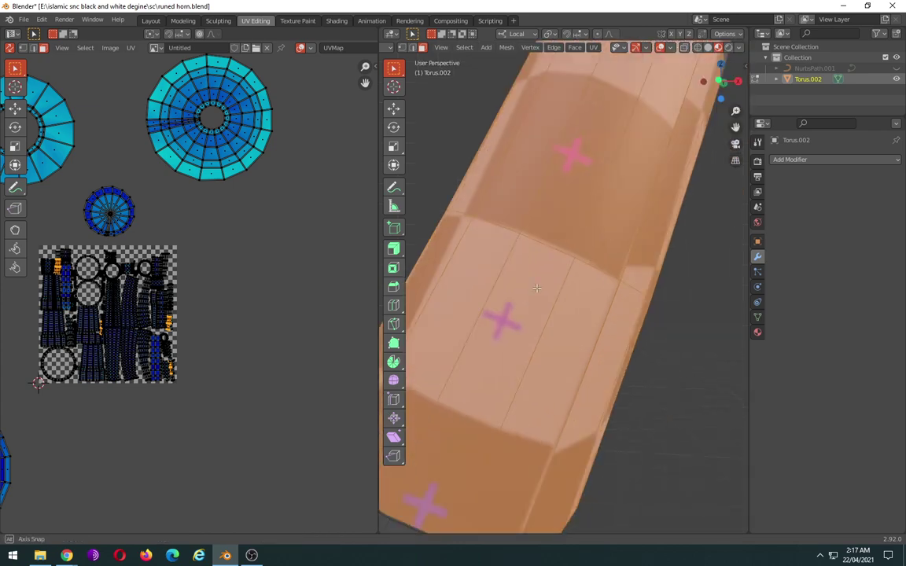
# - Inspect the band in wireframe from the front and a diagonal angle
pyautogui.click(697, 48)
pyautogui.press('KP_1')
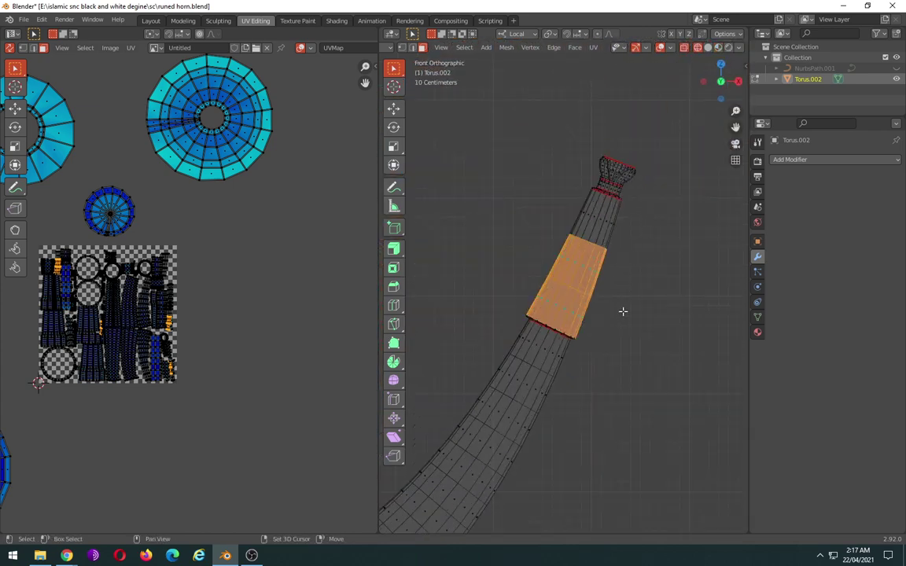
pyautogui.moveTo(623, 313); pyautogui.dragTo(511, 265)
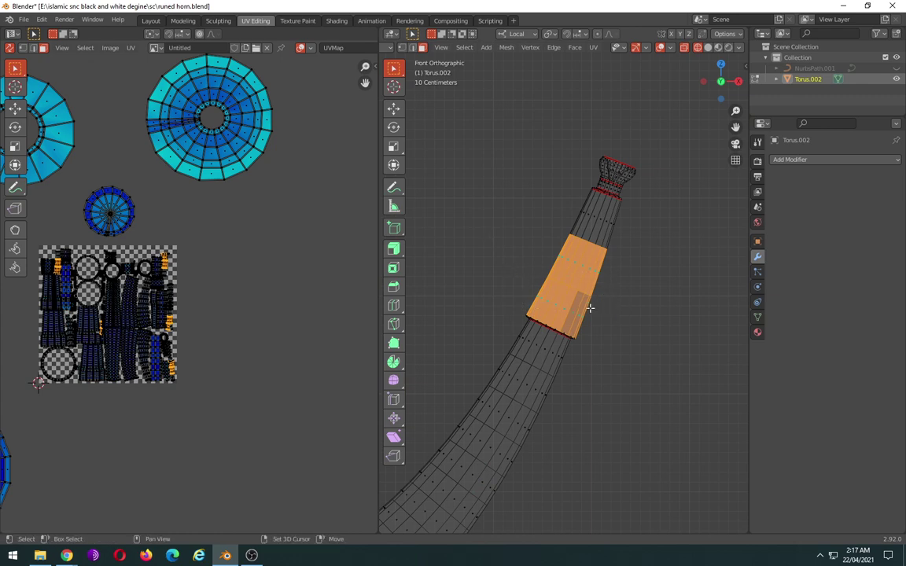
pyautogui.moveTo(587, 304)
pyautogui.mouseDown(button='middle')
pyautogui.moveTo(429, 299)
pyautogui.moveTo(479, 290)
pyautogui.mouseUp(button='middle')
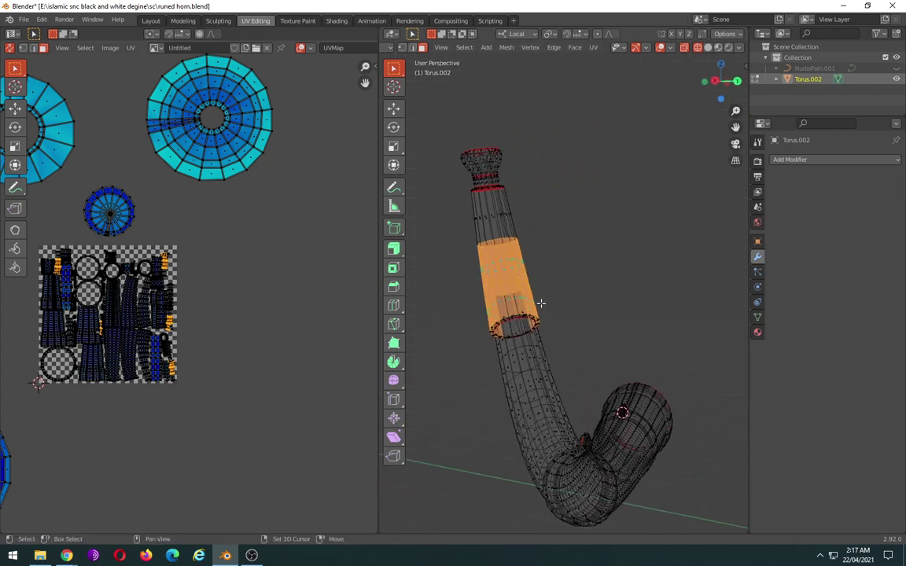
pyautogui.moveTo(554, 330); pyautogui.dragTo(409, 308, button='middle')
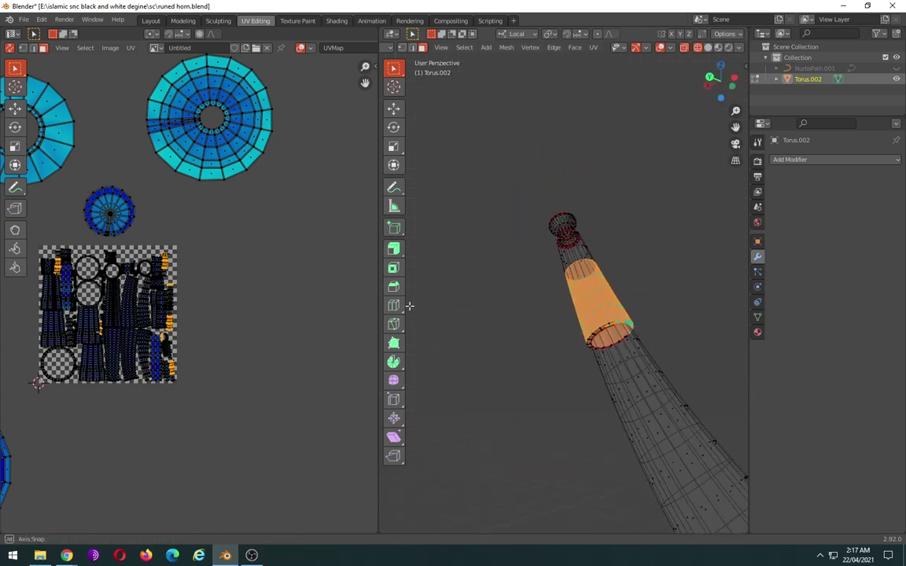
pyautogui.scroll(2, 602, 356)
pyautogui.keyDown('shift'); pyautogui.moveTo(602, 356); pyautogui.dragTo(578, 340, button='middle'); pyautogui.keyUp('shift')
# - Return to solid shading and add the thin ring and faces below the band to the selection
pyautogui.hotkey('shift', 'z')
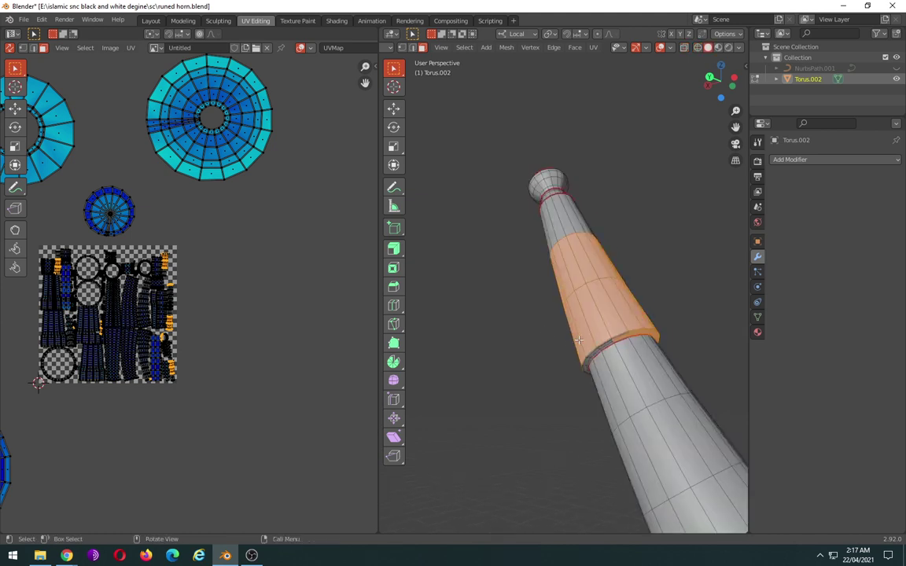
pyautogui.scroll(2, 620, 354)
pyautogui.scroll(2, 642, 384)
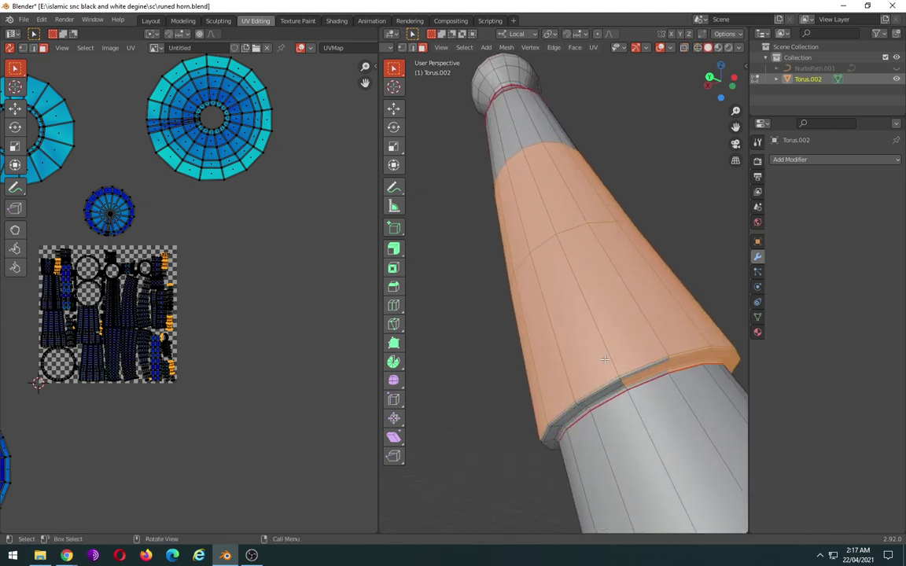
pyautogui.scroll(1, 656, 390)
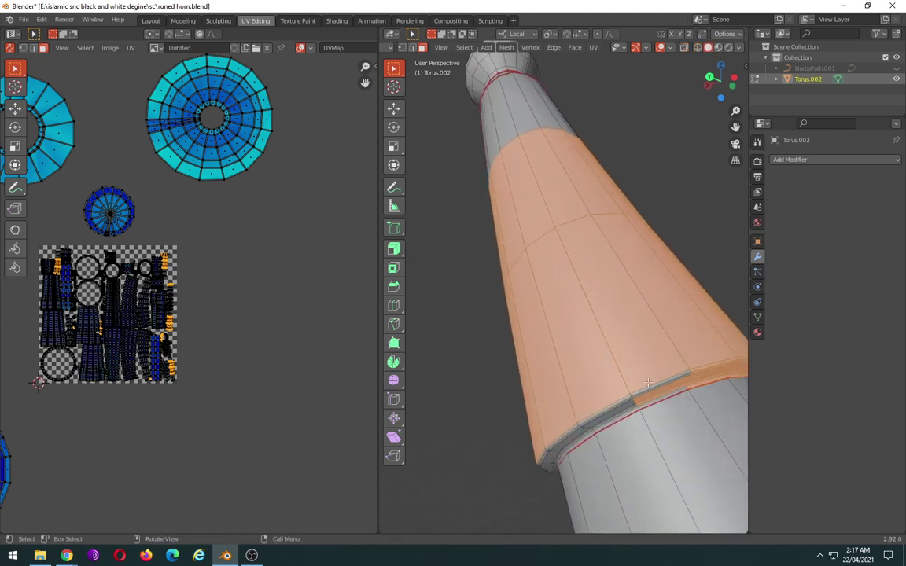
pyautogui.keyDown('alt'); pyautogui.keyDown('shift'); pyautogui.click(618, 422); pyautogui.keyUp('shift'); pyautogui.keyUp('alt')
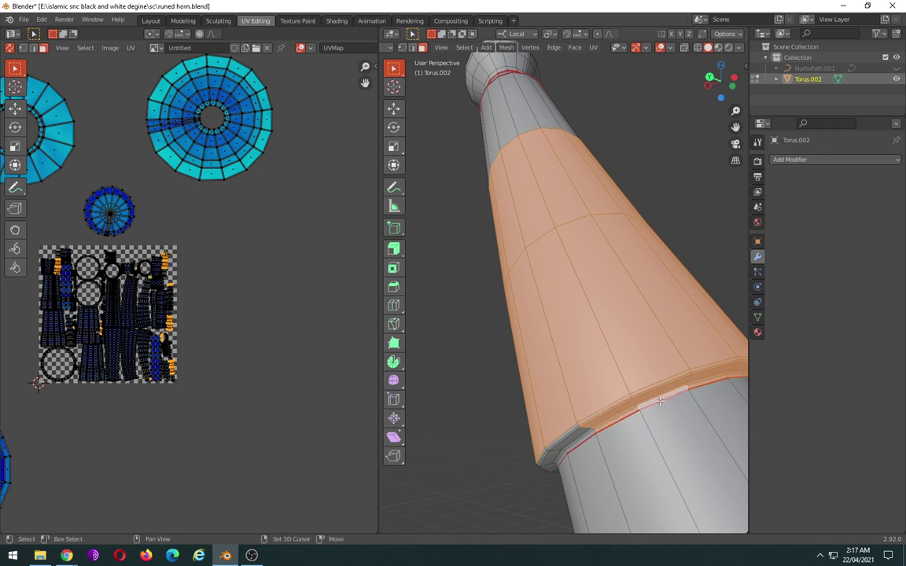
pyautogui.keyDown('alt'); pyautogui.keyDown('shift'); pyautogui.click(580, 446); pyautogui.keyUp('shift'); pyautogui.keyUp('alt')
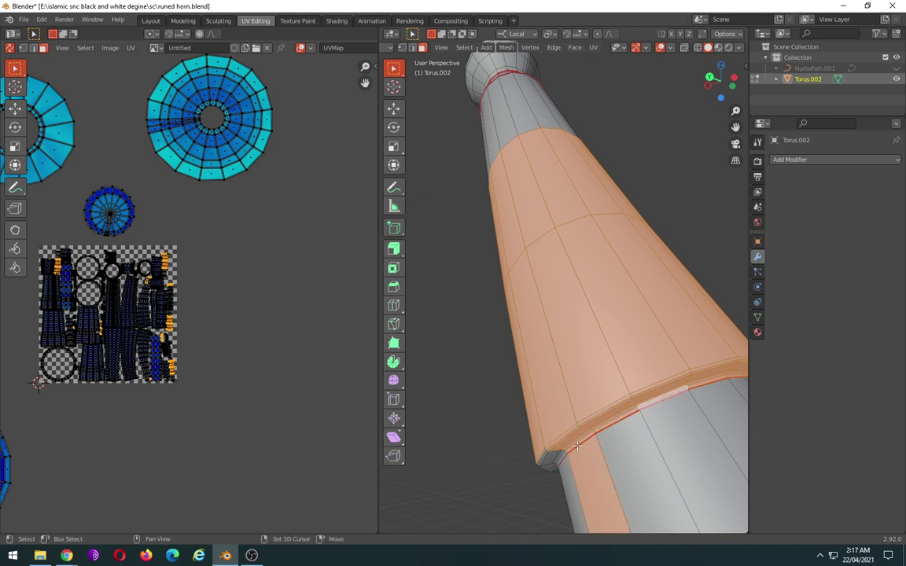
pyautogui.keyDown('alt'); pyautogui.keyDown('shift'); pyautogui.click(575, 445); pyautogui.keyUp('shift'); pyautogui.keyUp('alt')
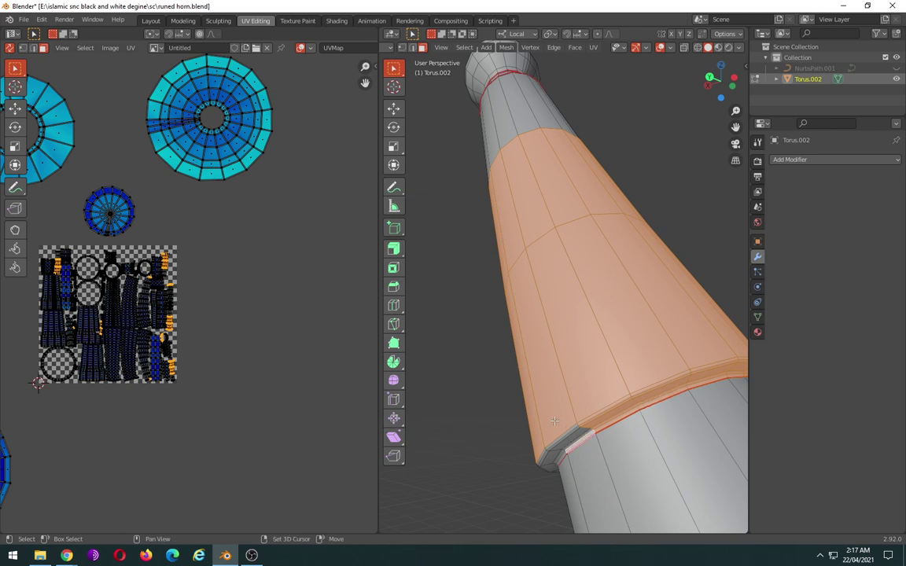
pyautogui.keyDown('shift'); pyautogui.click(574, 445); pyautogui.keyUp('shift')
# - Add the bevel face strips around the band to the selection
pyautogui.moveTo(575, 445)
pyautogui.mouseDown(button='middle')
pyautogui.moveTo(627, 394)
pyautogui.moveTo(595, 363)
pyautogui.mouseUp(button='middle')
pyautogui.keyDown('shift'); pyautogui.click(579, 364); pyautogui.keyUp('shift')
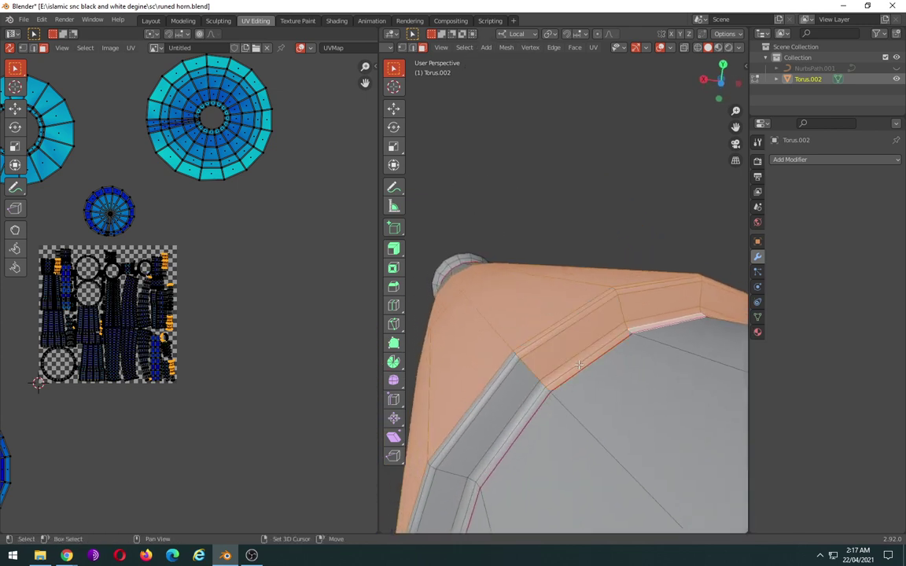
pyautogui.moveTo(474, 363); pyautogui.dragTo(519, 430)
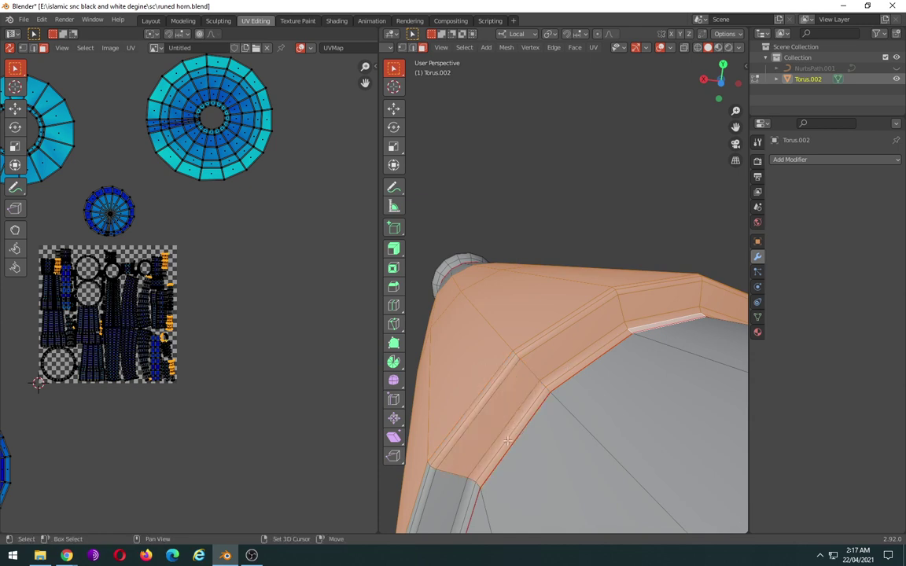
pyautogui.moveTo(519, 430); pyautogui.dragTo(531, 375, button='middle')
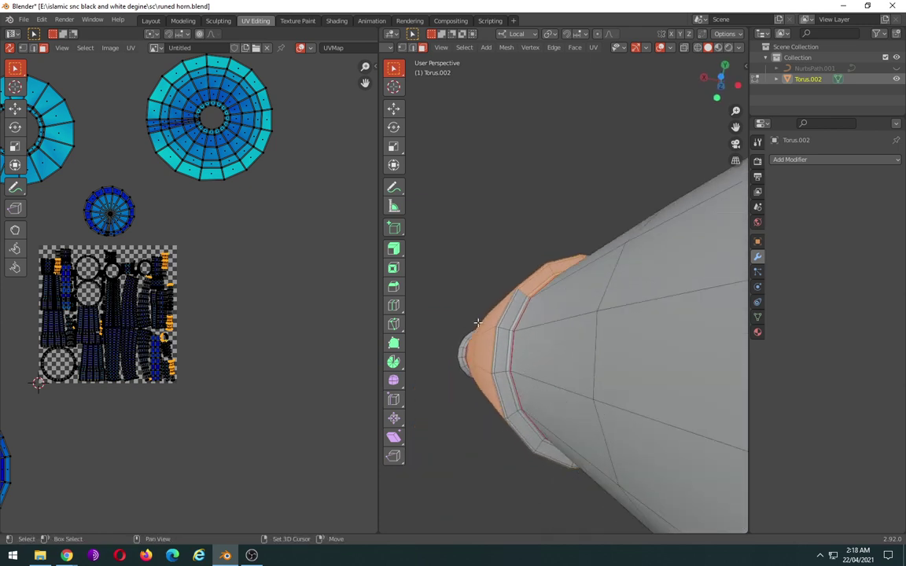
pyautogui.moveTo(471, 310); pyautogui.dragTo(510, 344)
pyautogui.moveTo(510, 344)
pyautogui.mouseDown(button='middle')
pyautogui.moveTo(546, 420)
pyautogui.moveTo(574, 428)
pyautogui.mouseUp(button='middle')
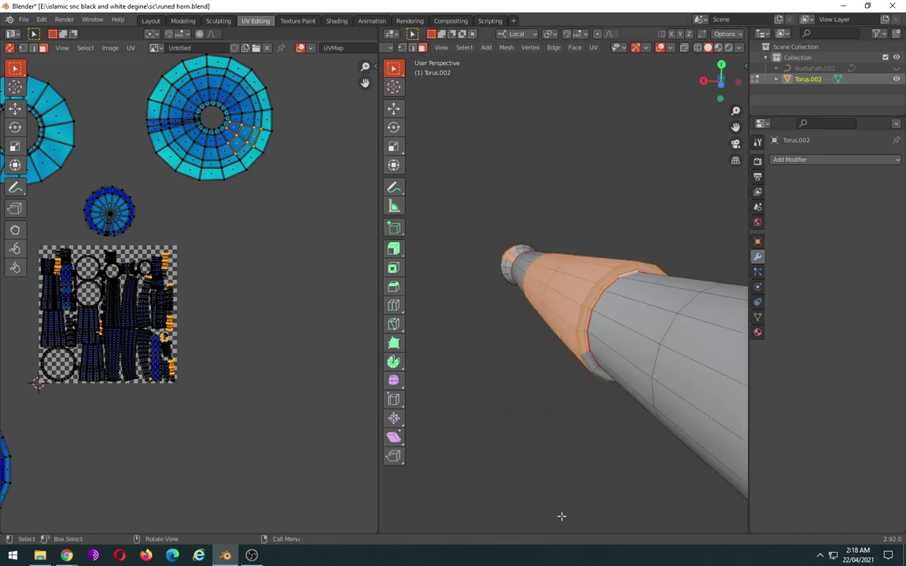
pyautogui.scroll(5, 668, 358)
pyautogui.moveTo(666, 435); pyautogui.dragTo(623, 339, button='middle')
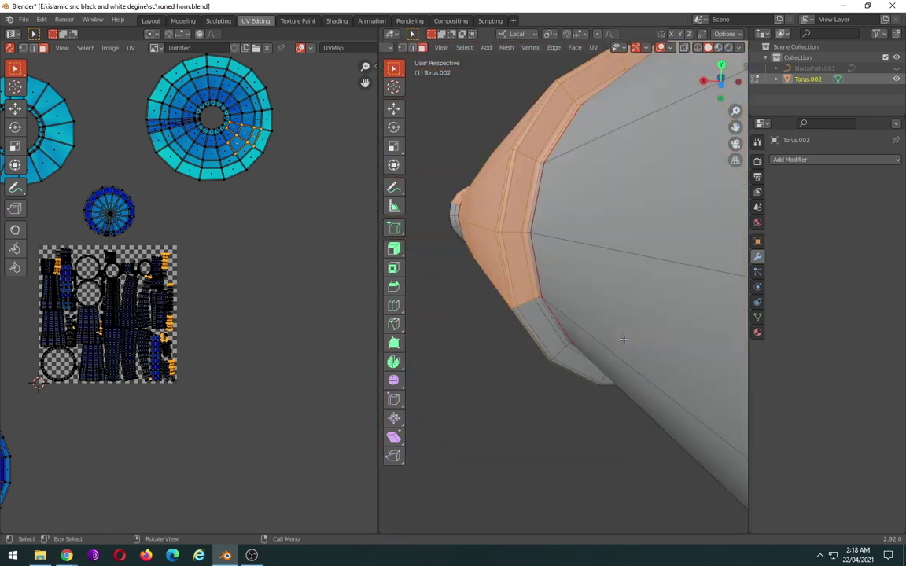
pyautogui.keyDown('shift'); pyautogui.click(551, 318); pyautogui.keyUp('shift')
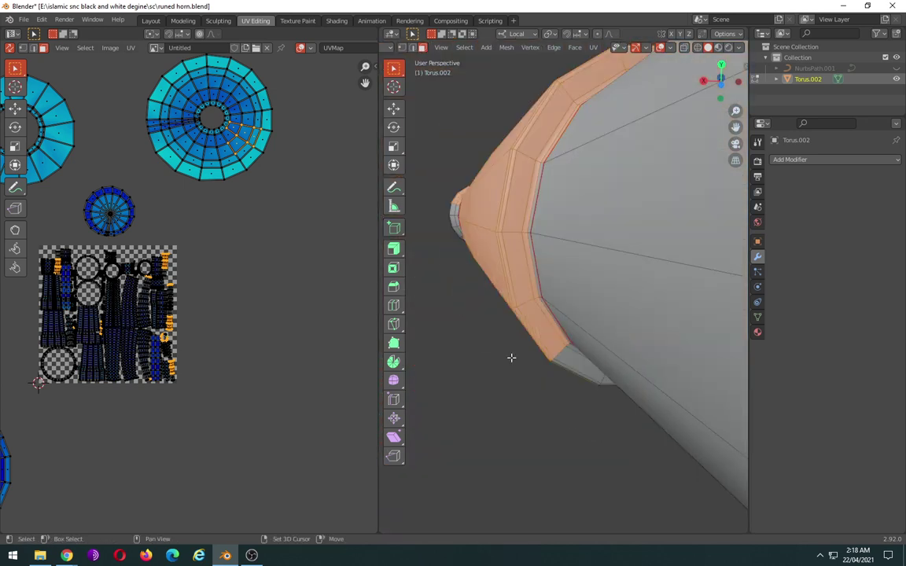
# - Add the rim edges and inner-rim faces at the flared end to the selection
pyautogui.moveTo(576, 355)
pyautogui.mouseDown(button='middle')
pyautogui.moveTo(618, 371)
pyautogui.moveTo(590, 360)
pyautogui.mouseUp(button='middle')
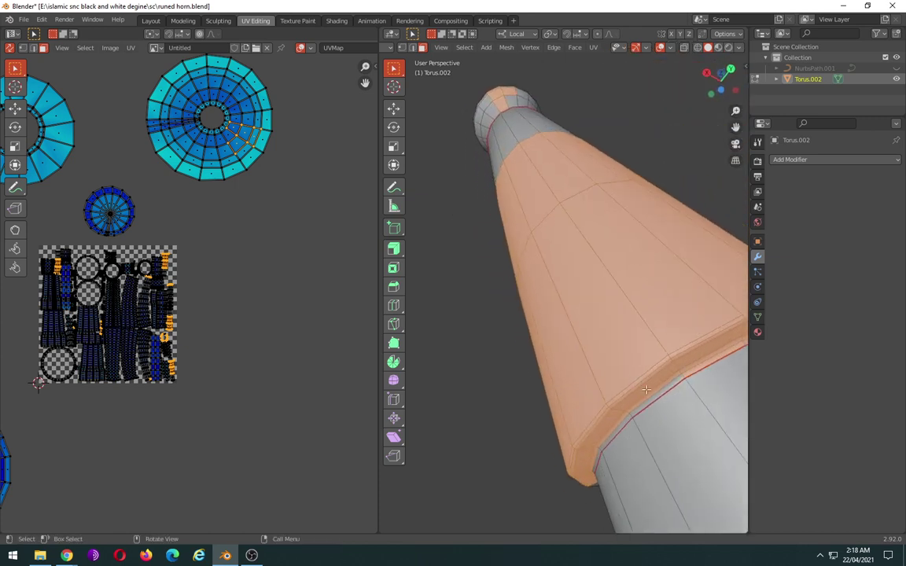
pyautogui.keyDown('shift'); pyautogui.click(599, 453); pyautogui.keyUp('shift')
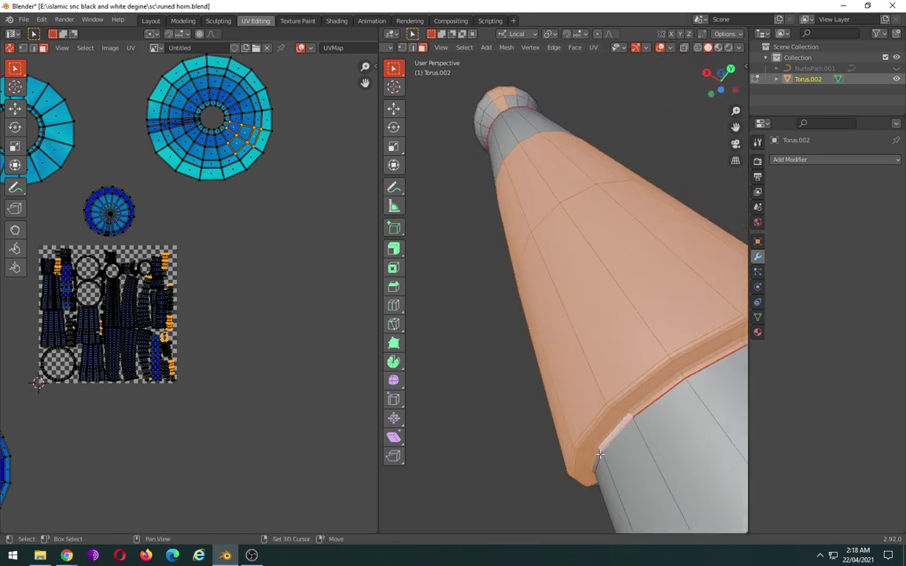
pyautogui.moveTo(598, 454); pyautogui.dragTo(628, 310, button='middle')
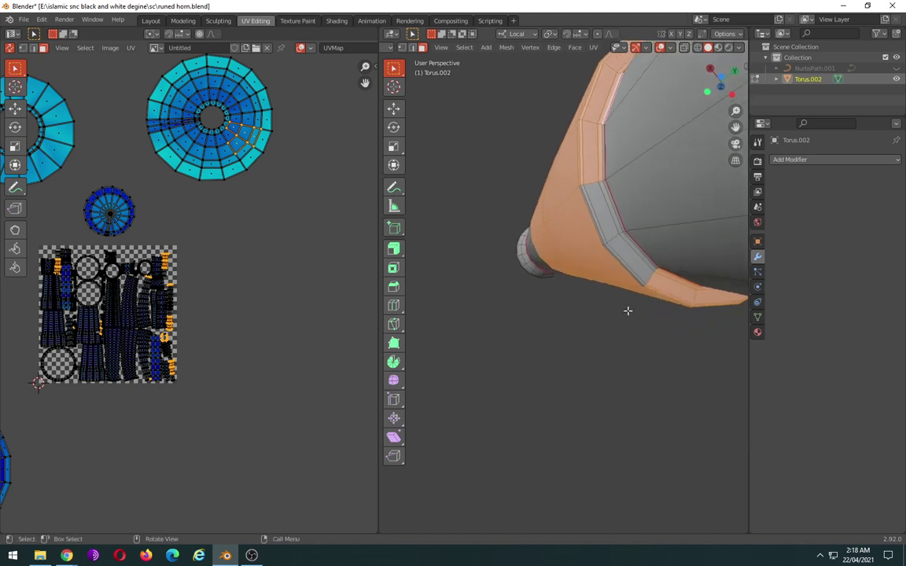
pyautogui.keyDown('shift'); pyautogui.click(602, 158); pyautogui.keyUp('shift')
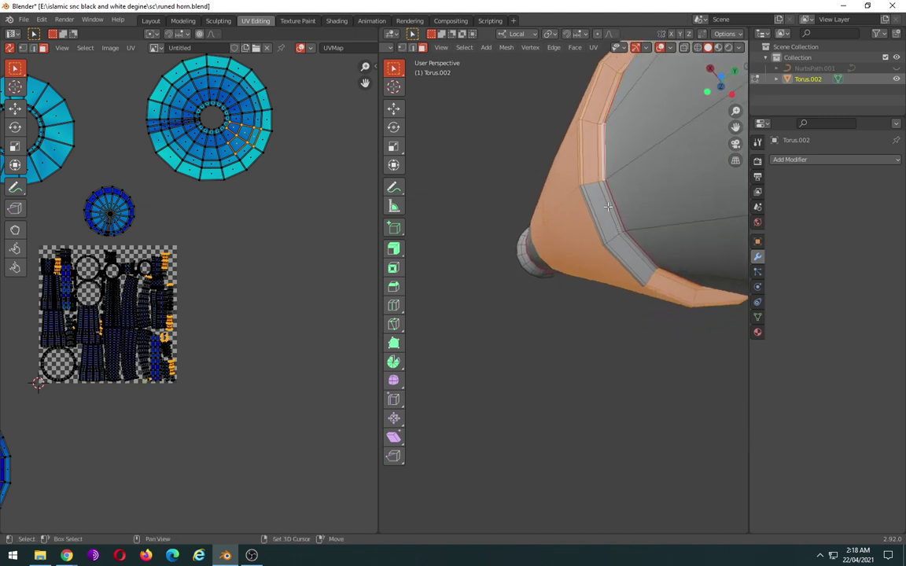
pyautogui.keyDown('shift'); pyautogui.click(620, 238); pyautogui.keyUp('shift')
pyautogui.keyDown('shift'); pyautogui.click(642, 251); pyautogui.keyUp('shift')
pyautogui.moveTo(641, 307)
pyautogui.mouseDown()
pyautogui.moveTo(582, 234)
pyautogui.moveTo(582, 250)
pyautogui.moveTo(606, 197)
pyautogui.mouseUp()
pyautogui.moveTo(606, 196)
pyautogui.mouseDown(button='middle')
pyautogui.moveTo(631, 245)
pyautogui.moveTo(487, 272)
pyautogui.moveTo(637, 427)
pyautogui.moveTo(624, 386)
pyautogui.mouseUp(button='middle')
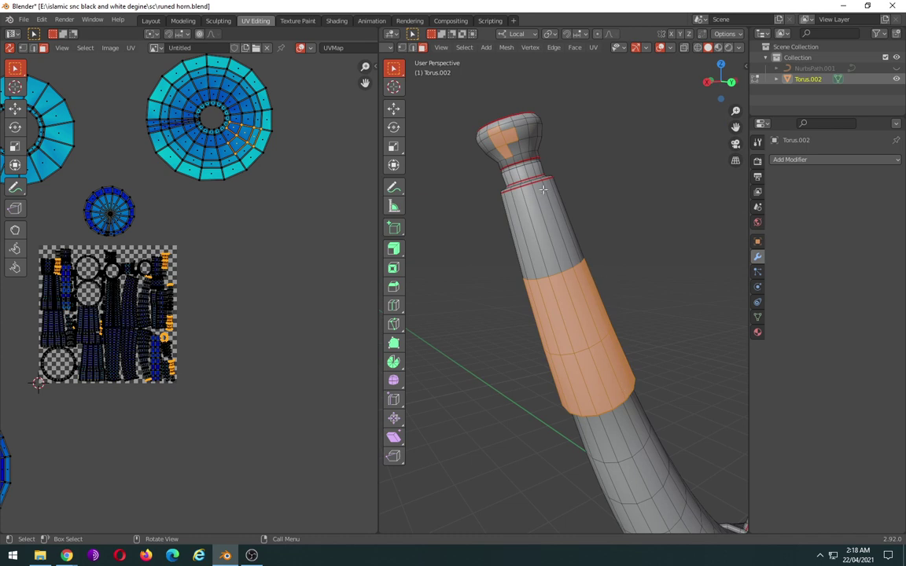
# - Add the horn's top cap to the selection and extend it up the horn
pyautogui.keyDown('shift'); pyautogui.moveTo(532, 171); pyautogui.dragTo(477, 110); pyautogui.keyUp('shift')
pyautogui.keyDown('shift'); pyautogui.moveTo(567, 97); pyautogui.dragTo(468, 177); pyautogui.keyUp('shift')
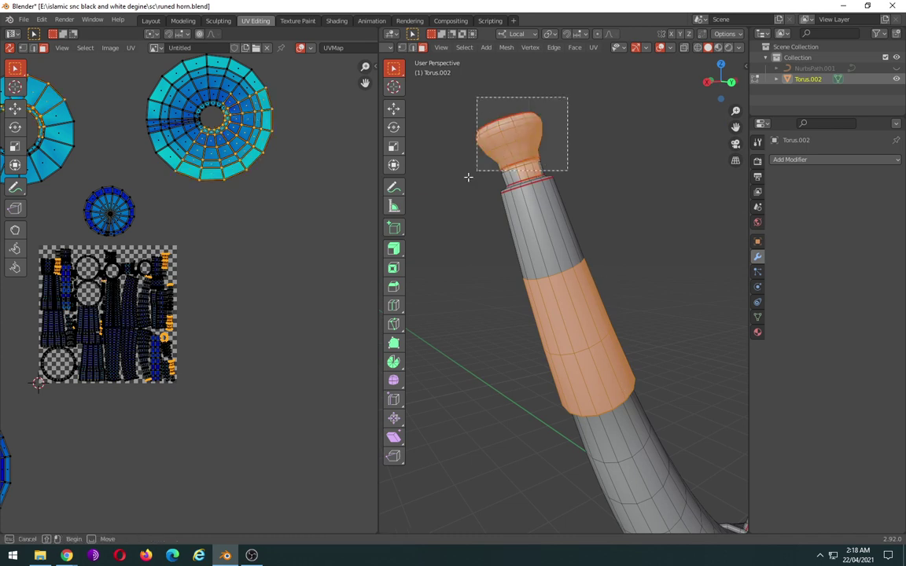
pyautogui.moveTo(468, 177)
pyautogui.mouseDown(button='middle')
pyautogui.moveTo(737, 270)
pyautogui.moveTo(705, 277)
pyautogui.mouseUp(button='middle')
pyautogui.moveTo(632, 290); pyautogui.dragTo(624, 315, button='middle')
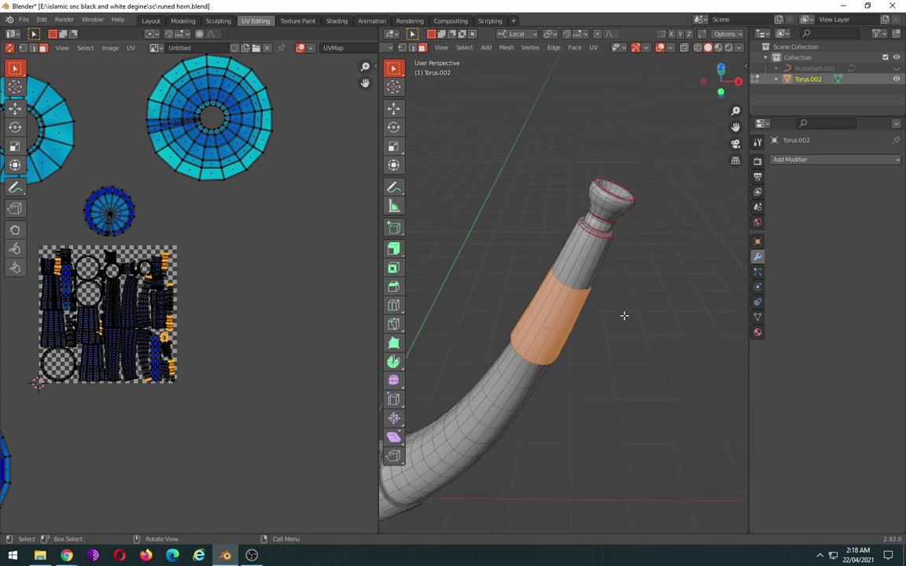
pyautogui.keyDown('shift'); pyautogui.moveTo(623, 316); pyautogui.dragTo(538, 240); pyautogui.keyUp('shift')
pyautogui.moveTo(538, 241)
pyautogui.mouseDown(button='middle')
pyautogui.moveTo(407, 286)
pyautogui.moveTo(507, 240)
pyautogui.mouseUp(button='middle')
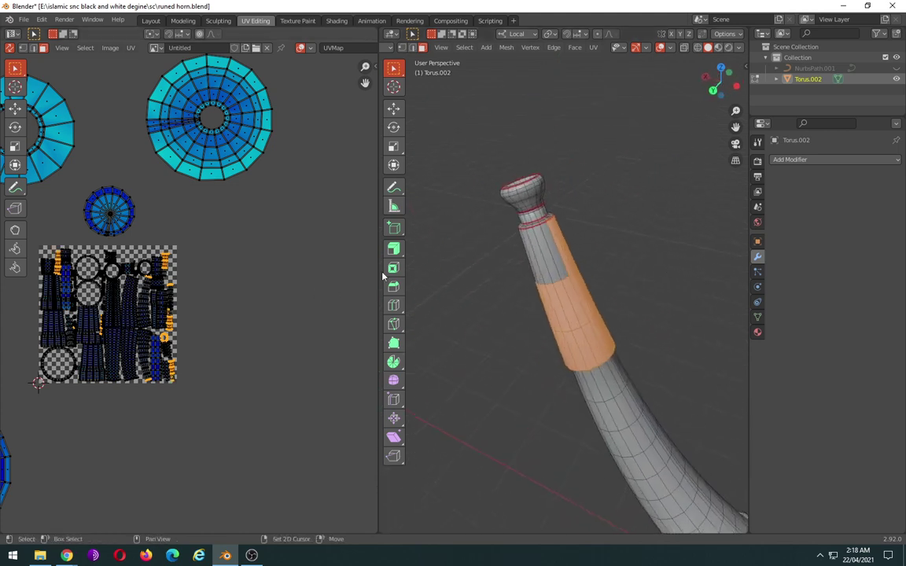
pyautogui.keyDown('shift'); pyautogui.moveTo(508, 240); pyautogui.dragTo(464, 216); pyautogui.keyUp('shift')
pyautogui.moveTo(464, 216)
pyautogui.mouseDown(button='middle')
pyautogui.moveTo(680, 269)
pyautogui.moveTo(598, 285)
pyautogui.mouseUp(button='middle')
pyautogui.scroll(3, 582, 285)
pyautogui.scroll(-3, 582, 286)
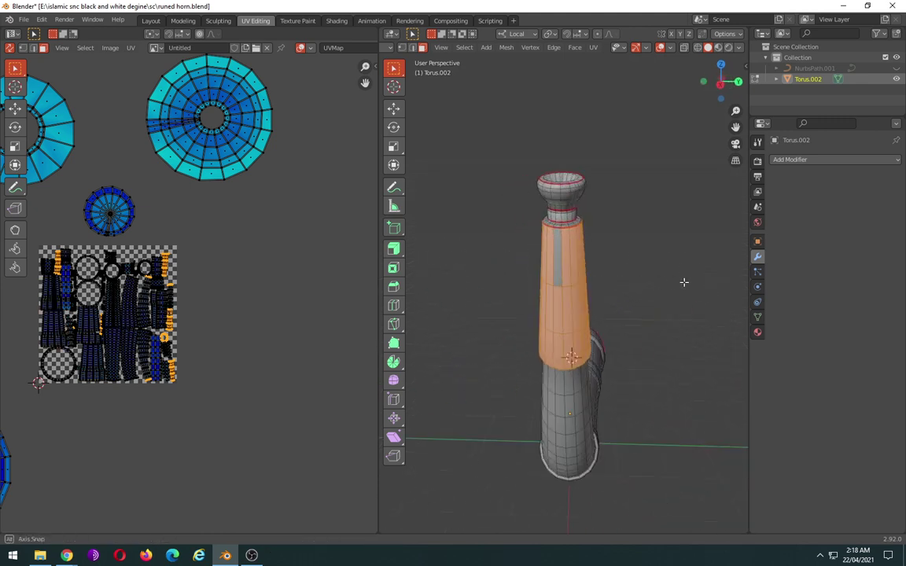
pyautogui.moveTo(684, 281)
pyautogui.mouseDown(button='middle')
pyautogui.moveTo(617, 285)
pyautogui.moveTo(736, 320)
pyautogui.moveTo(470, 227)
pyautogui.moveTo(510, 269)
pyautogui.moveTo(439, 284)
pyautogui.mouseUp(button='middle')
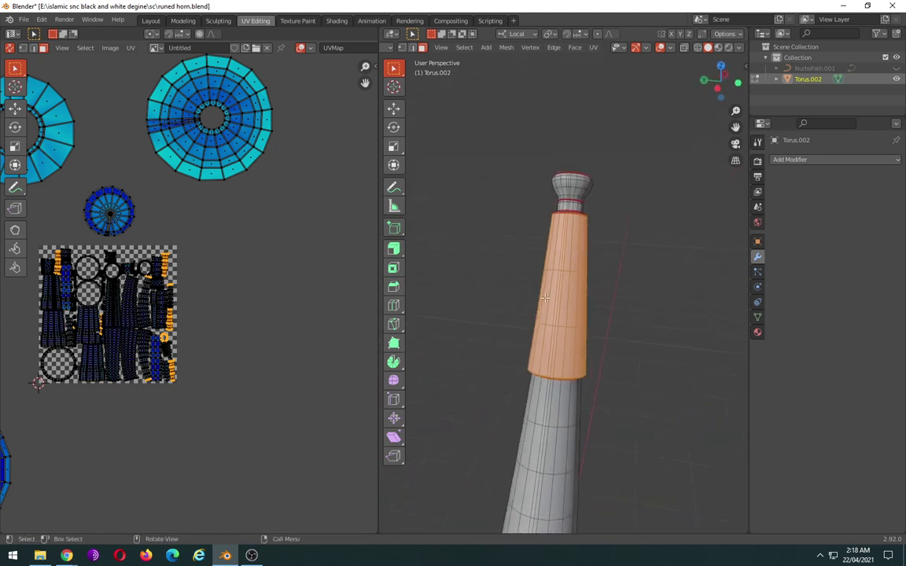
pyautogui.moveTo(545, 297); pyautogui.dragTo(520, 319, button='middle')
# - Smart-UV-project the selection, move its islands right of the packed layout, and preview the checker
pyautogui.press('u')
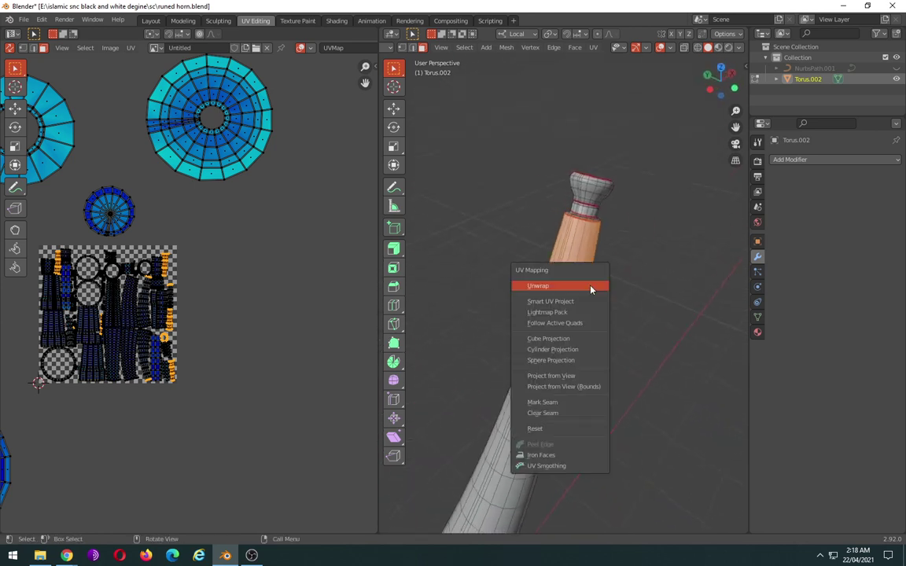
pyautogui.click(527, 299)
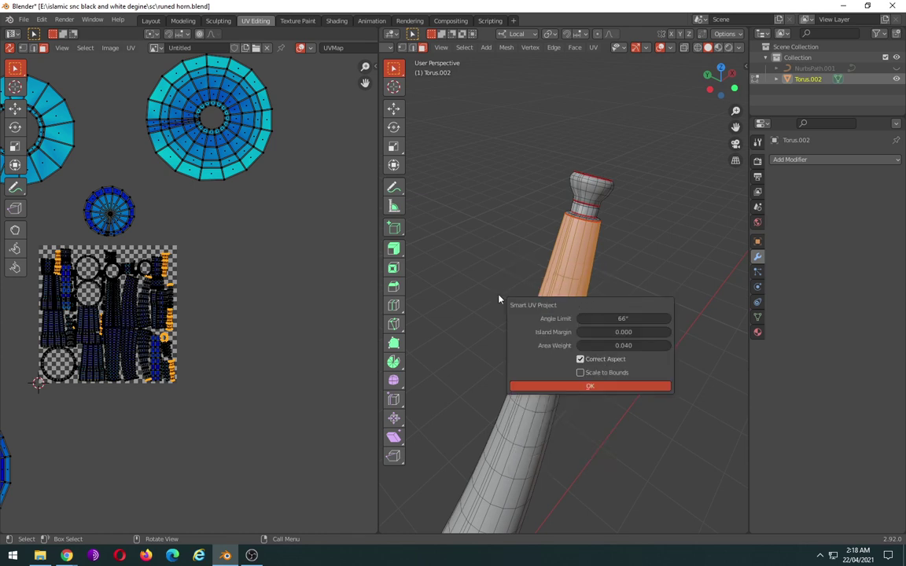
pyautogui.click(595, 385)
pyautogui.scroll(-2, 202, 364)
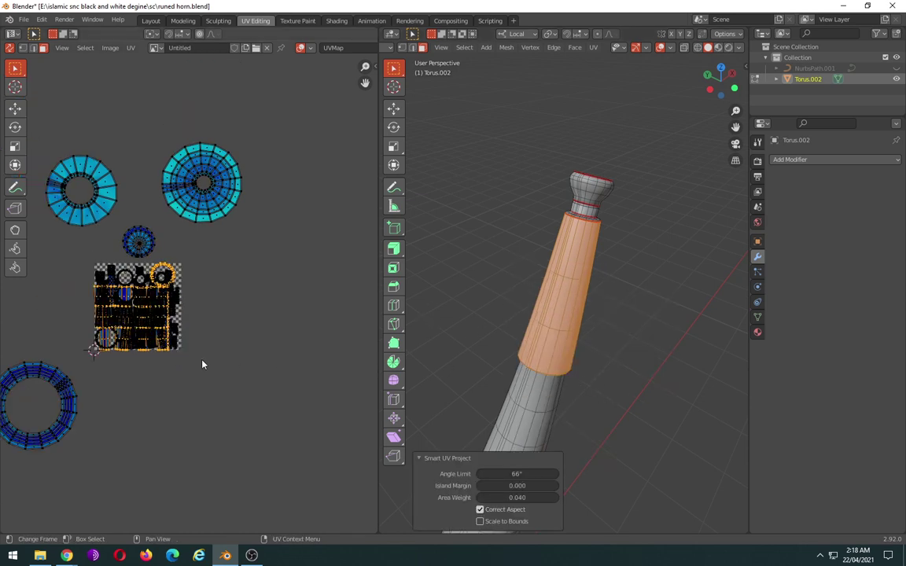
pyautogui.press('g')
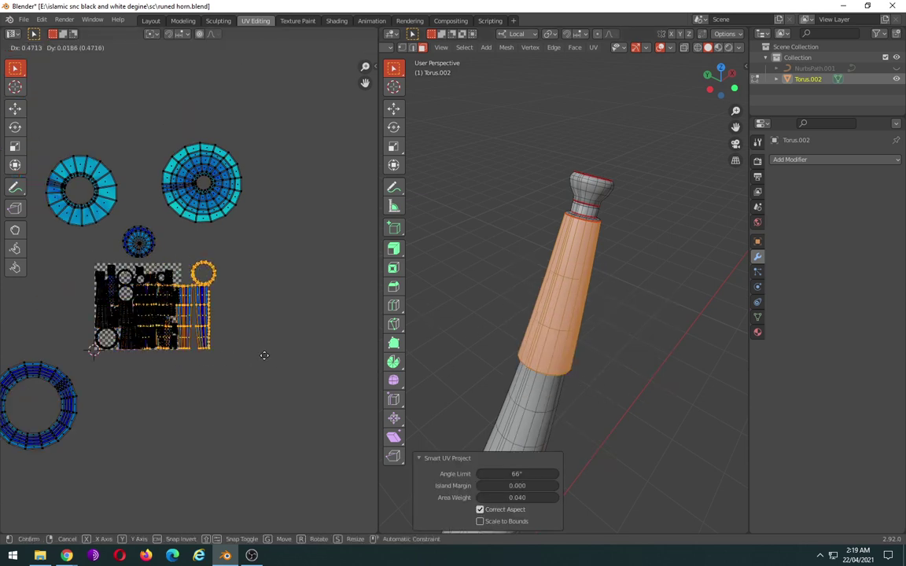
pyautogui.click(334, 329)
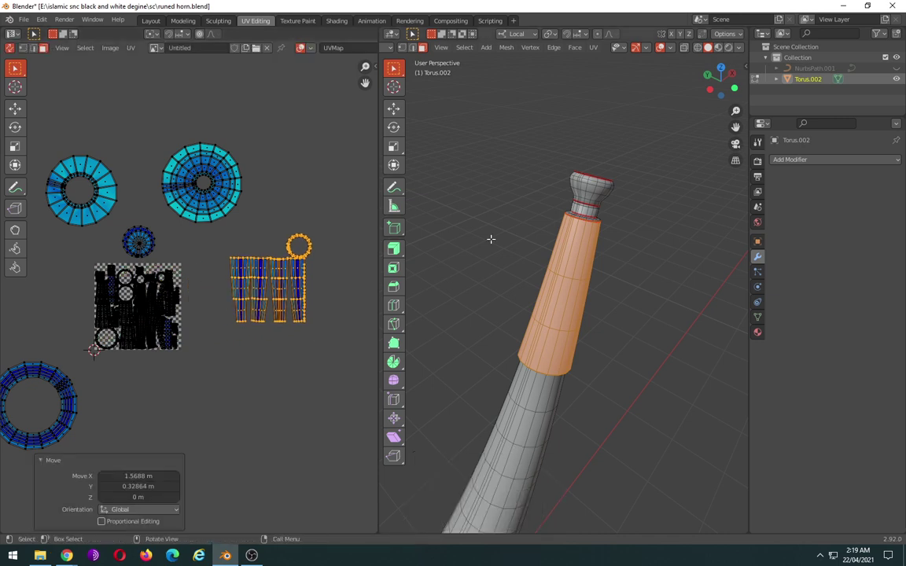
pyautogui.click(719, 51)
pyautogui.scroll(3, 648, 258)
# - Clear the selection and inspect faces near the horn's bend and their UVs
pyautogui.click(650, 260)
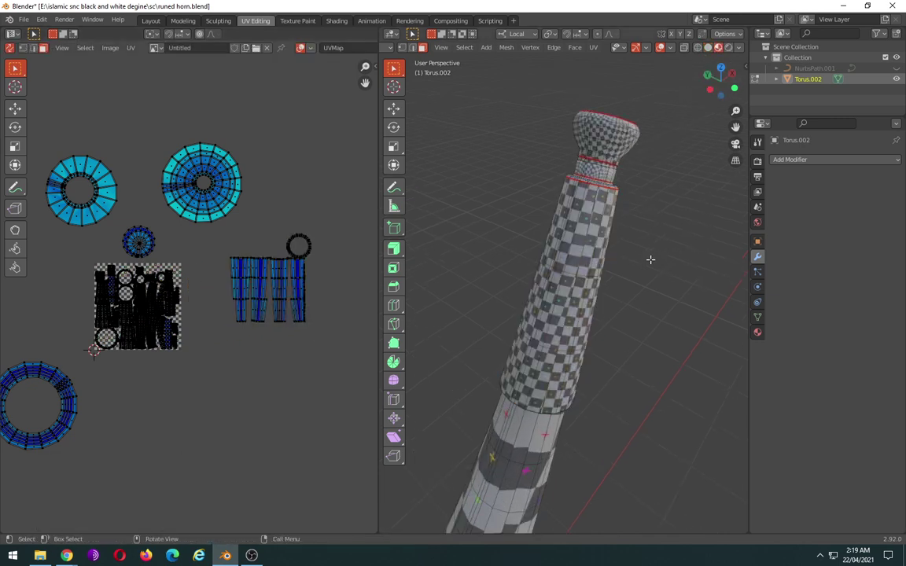
pyautogui.moveTo(653, 269)
pyautogui.mouseDown(button='middle')
pyautogui.moveTo(720, 221)
pyautogui.moveTo(522, 198)
pyautogui.moveTo(658, 205)
pyautogui.moveTo(659, 173)
pyautogui.moveTo(724, 276)
pyautogui.moveTo(704, 329)
pyautogui.moveTo(709, 340)
pyautogui.moveTo(687, 325)
pyautogui.mouseUp(button='middle')
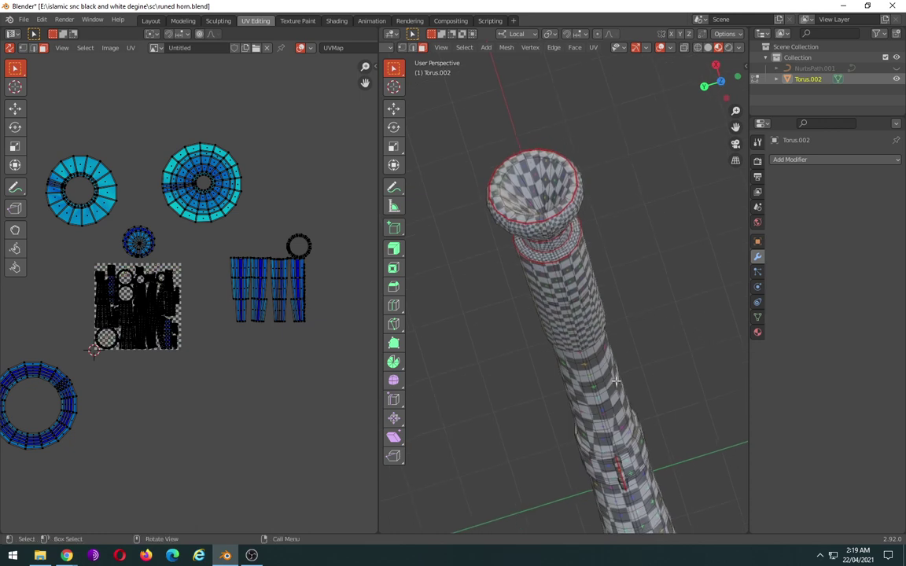
pyautogui.moveTo(616, 381); pyautogui.dragTo(559, 522, button='middle')
pyautogui.scroll(2, 559, 503)
pyautogui.scroll(3, 589, 255)
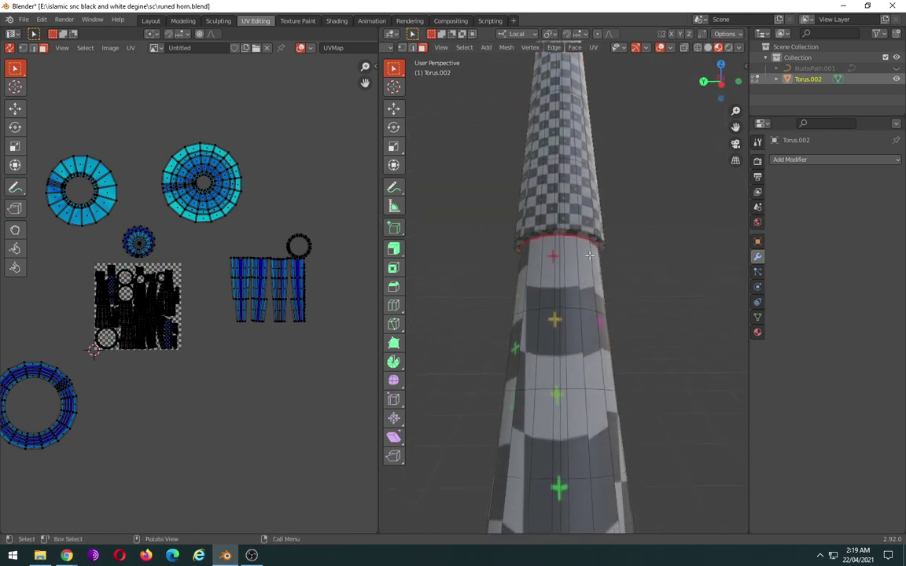
pyautogui.scroll(2, 590, 258)
pyautogui.scroll(-3, 597, 253)
pyautogui.scroll(-2, 598, 252)
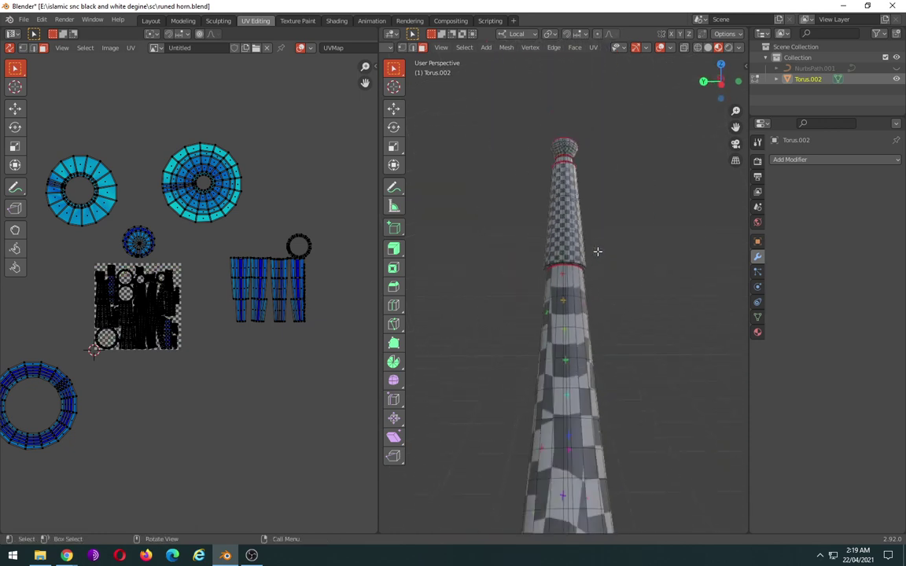
pyautogui.scroll(-2, 598, 252)
pyautogui.scroll(-2, 598, 251)
pyautogui.scroll(-2, 598, 251)
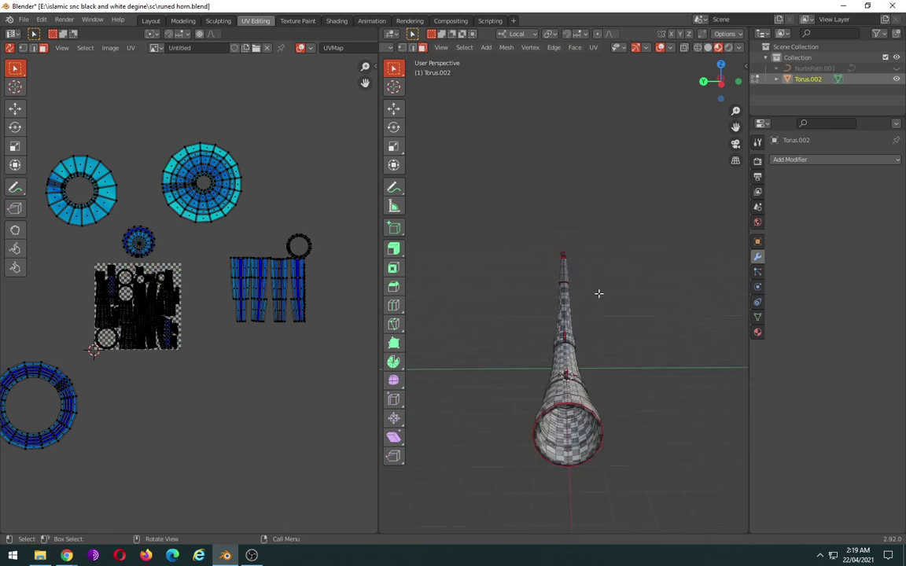
pyautogui.moveTo(598, 294)
pyautogui.mouseDown(button='middle')
pyautogui.moveTo(554, 287)
pyautogui.moveTo(634, 254)
pyautogui.mouseUp(button='middle')
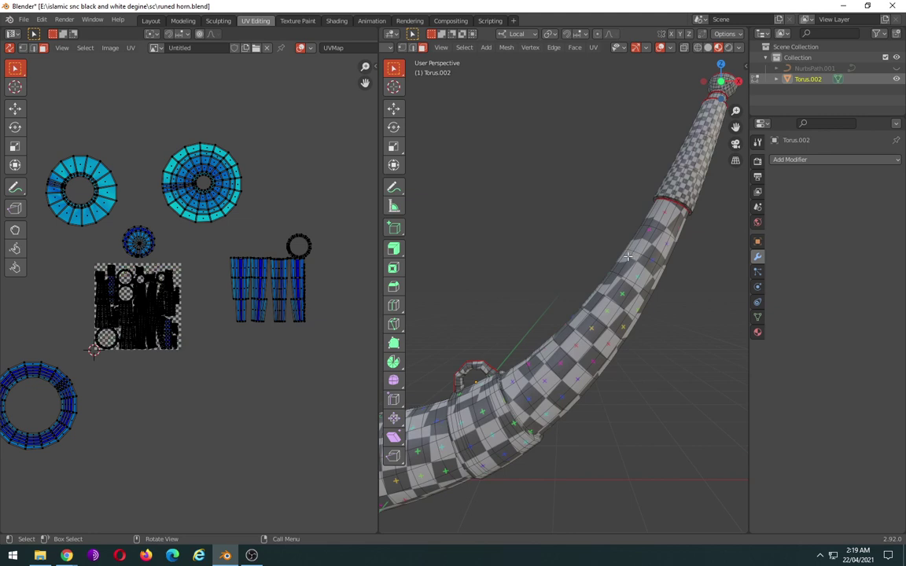
pyautogui.scroll(1, 512, 343)
pyautogui.scroll(1, 504, 362)
pyautogui.scroll(2, 499, 390)
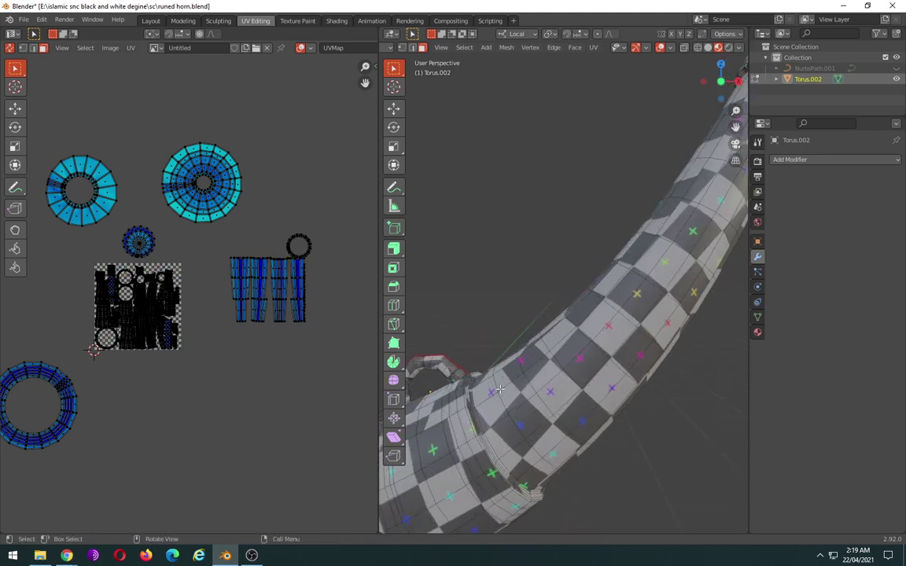
pyautogui.scroll(1, 500, 390)
pyautogui.scroll(1, 462, 381)
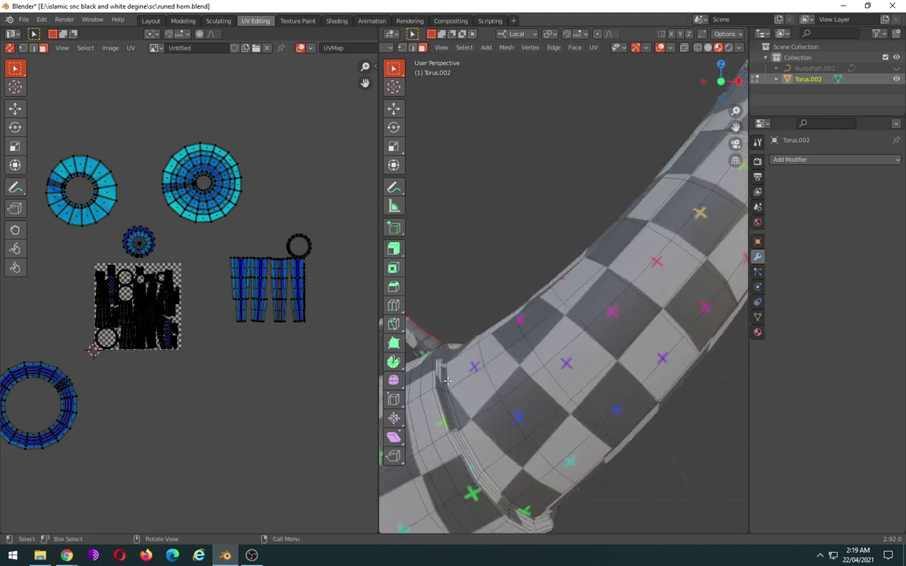
pyautogui.click(447, 380)
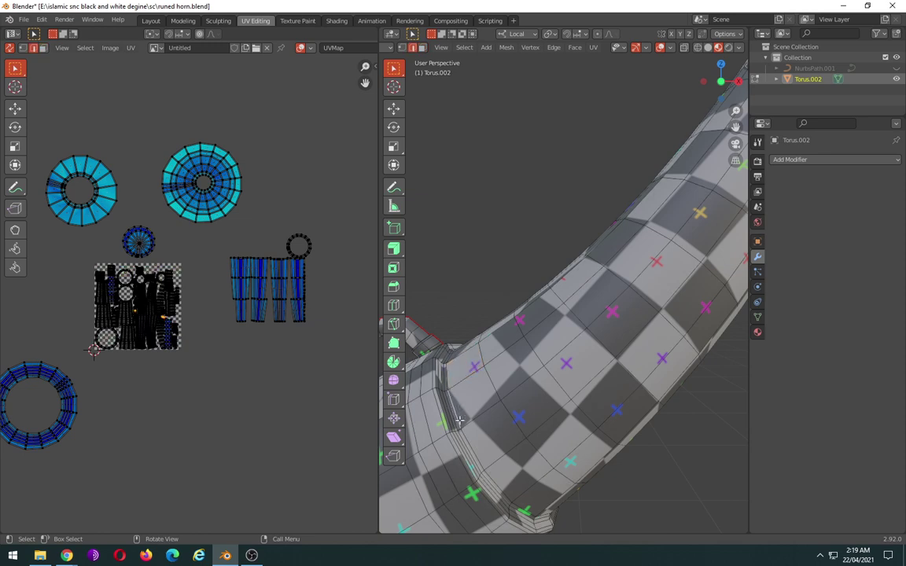
pyautogui.click(409, 369)
# - Mark the edge loop at the lower bend as a seam, then switch to front view
pyautogui.scroll(-5, 559, 417)
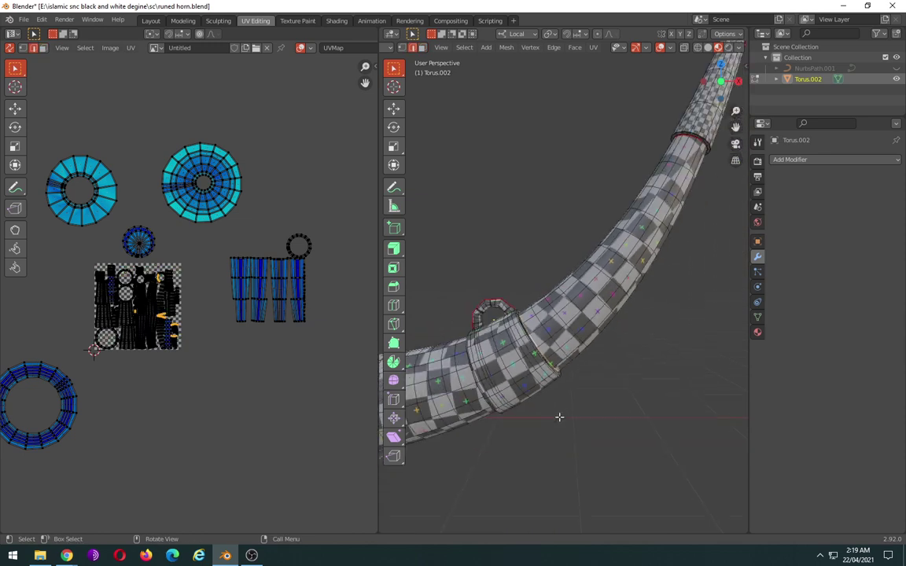
pyautogui.moveTo(651, 283); pyautogui.dragTo(563, 367, button='middle')
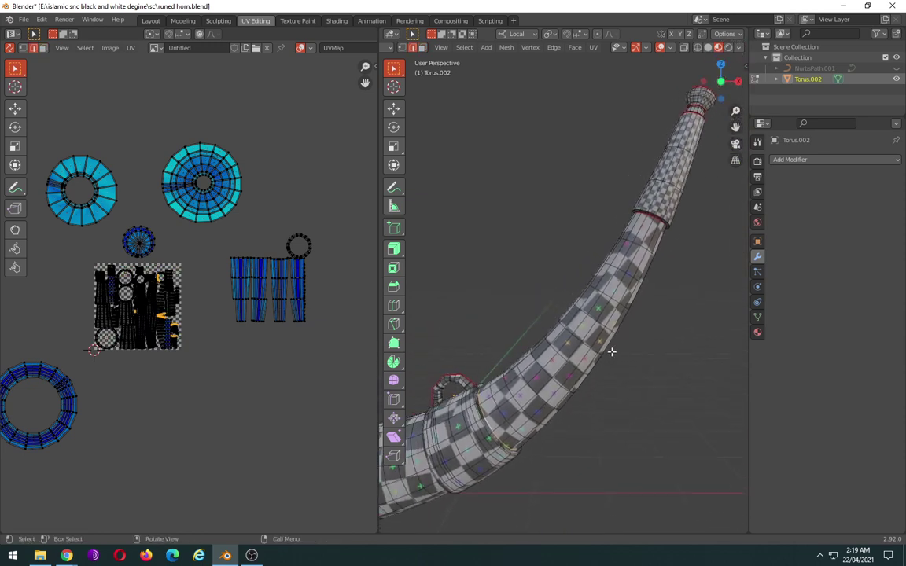
pyautogui.rightClick(563, 368)
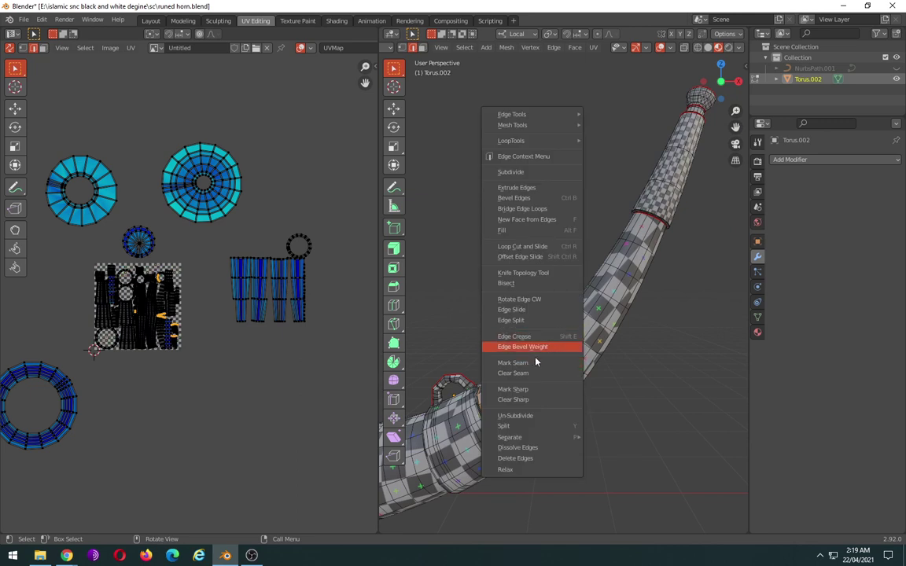
pyautogui.click(537, 367)
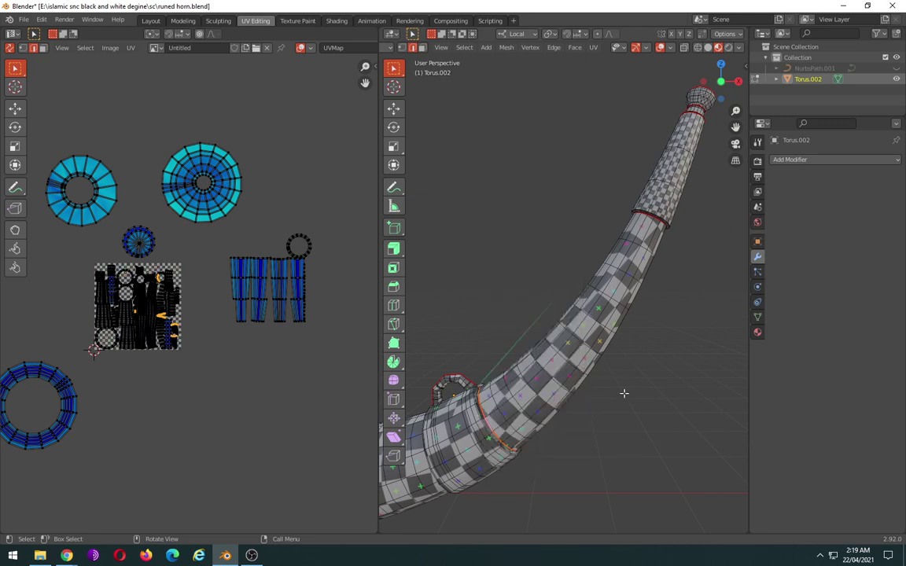
pyautogui.scroll(-2, 626, 393)
pyautogui.scroll(-2, 626, 393)
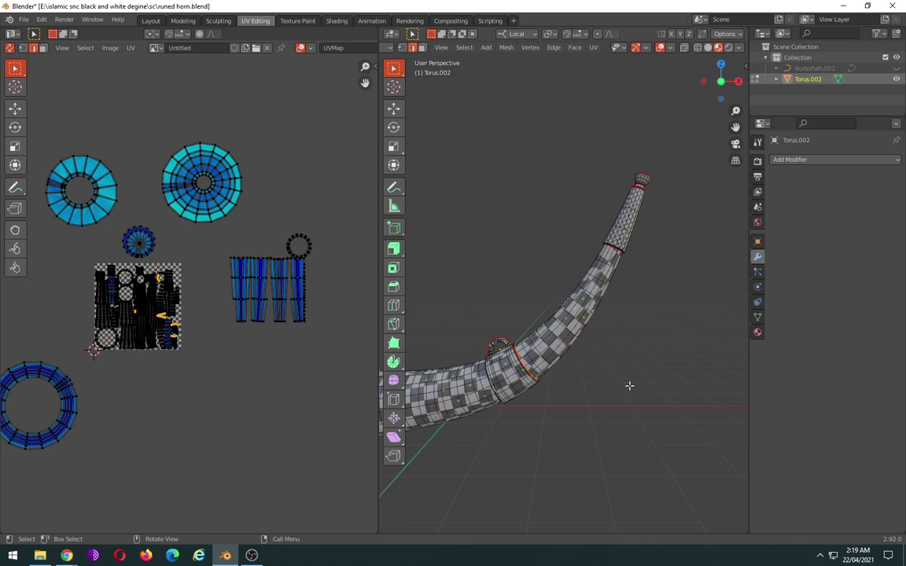
pyautogui.moveTo(629, 384)
pyautogui.mouseDown(button='middle')
pyautogui.moveTo(588, 379)
pyautogui.moveTo(607, 378)
pyautogui.mouseUp(button='middle')
pyautogui.press('KP_1')
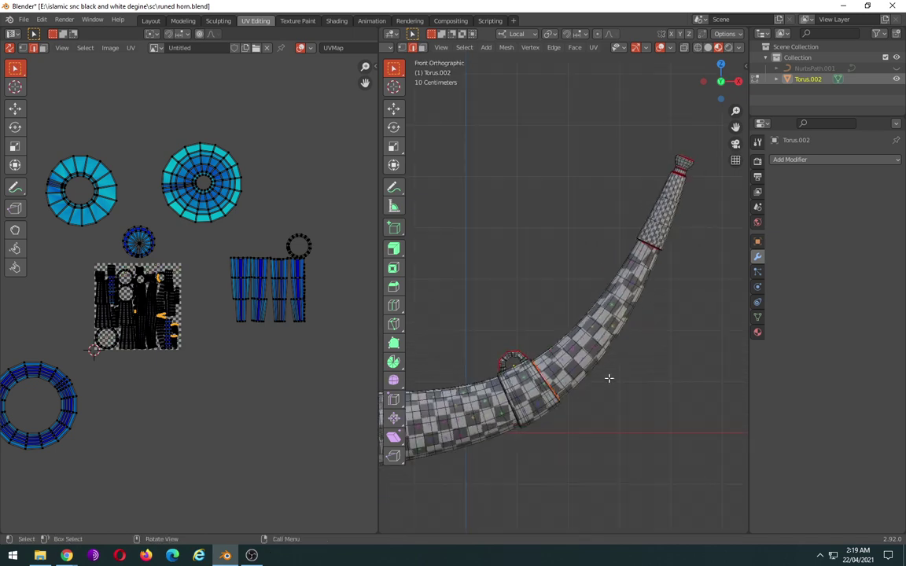
# - In see-through wireframe, try a face selection, clear it, and choose the UV lasso tool
pyautogui.hotkey('shift', 'z')
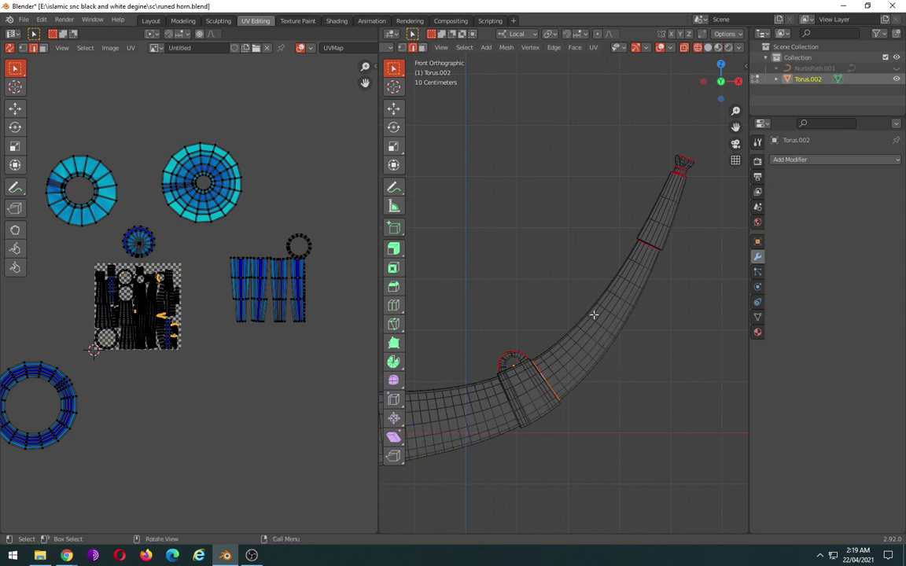
pyautogui.moveTo(538, 247); pyautogui.dragTo(662, 364)
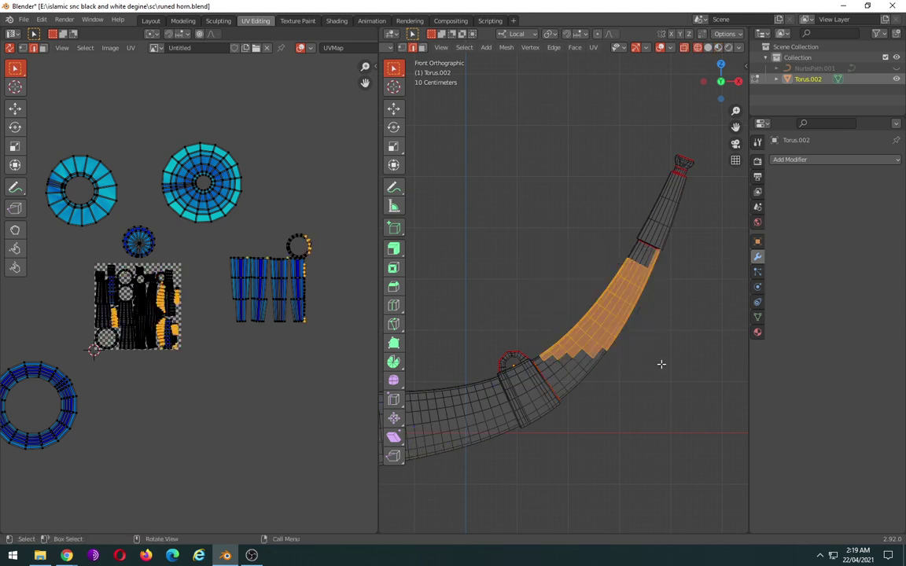
pyautogui.moveTo(628, 397)
pyautogui.keyDown('shift'); pyautogui.mouseDown()
pyautogui.moveTo(552, 355)
pyautogui.moveTo(588, 426)
pyautogui.mouseUp(); pyautogui.keyUp('shift')
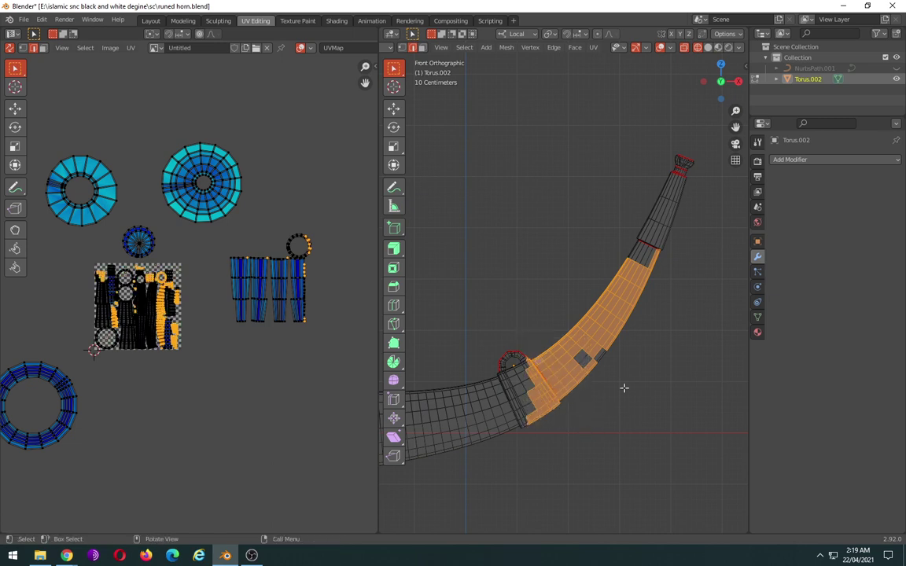
pyautogui.click(16, 70)
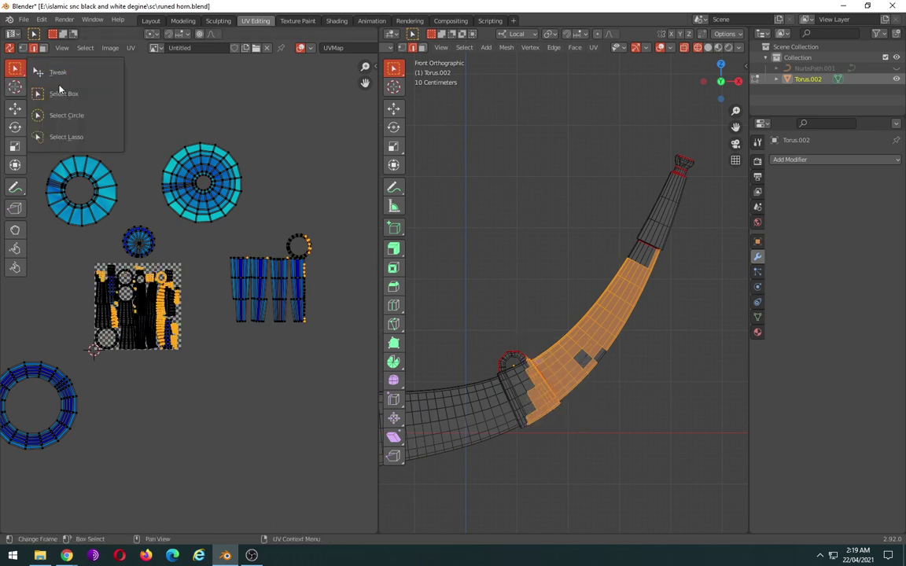
pyautogui.click(85, 137)
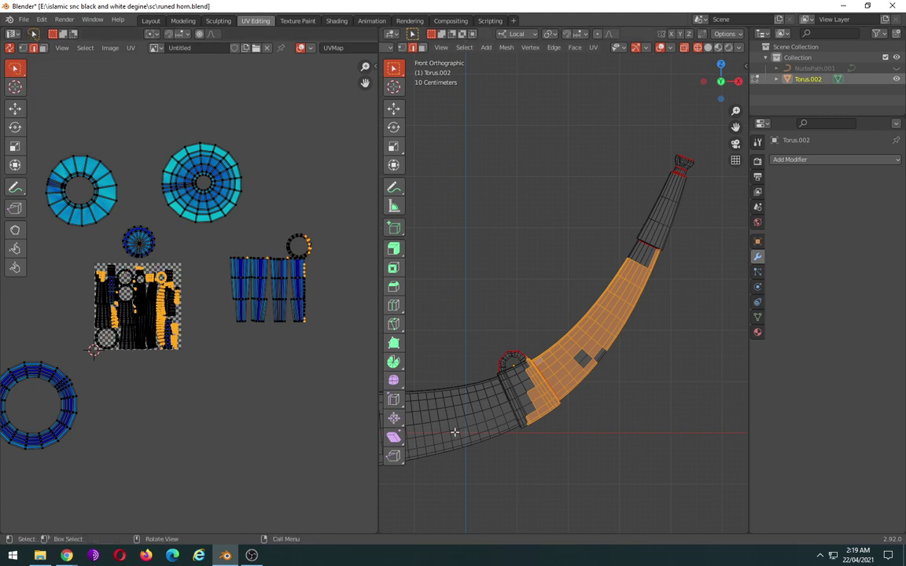
pyautogui.click(559, 458)
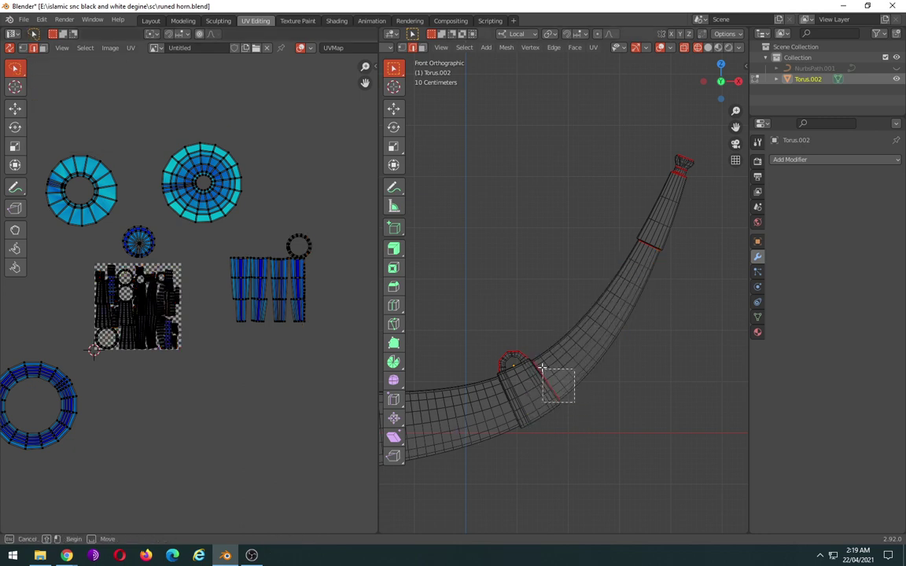
pyautogui.click(16, 69)
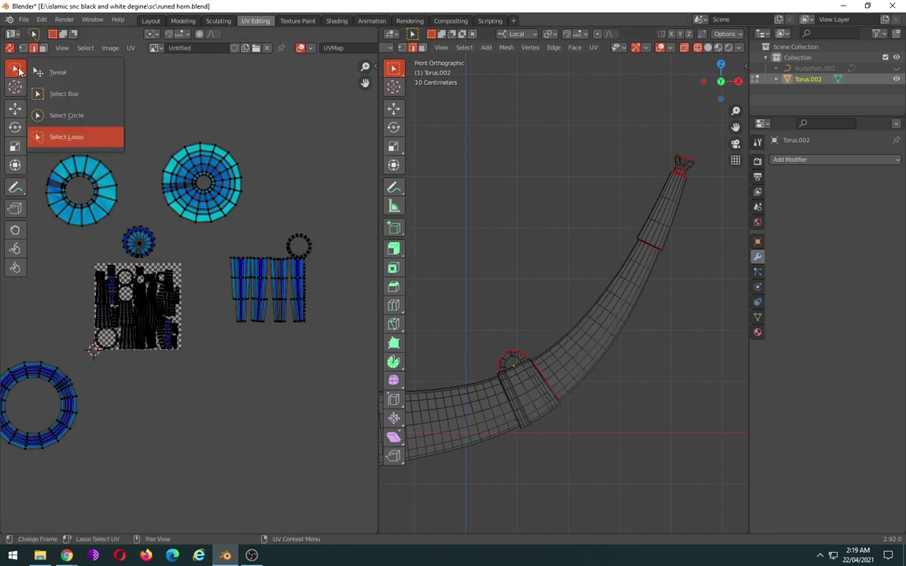
pyautogui.click(81, 124)
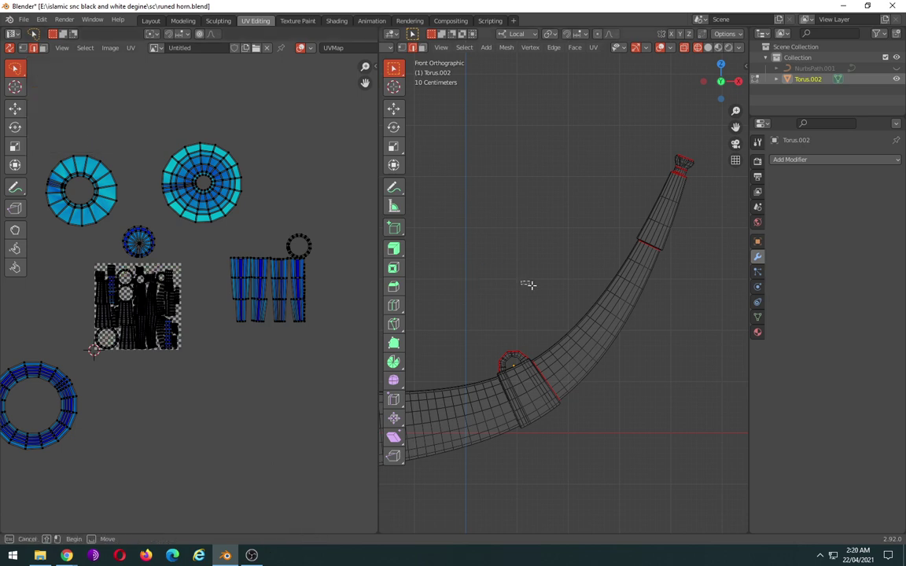
# - In Face select mode, select faces from below the upper seam down to the bend
pyautogui.moveTo(520, 281); pyautogui.dragTo(567, 314)
pyautogui.moveTo(641, 270); pyautogui.dragTo(654, 284)
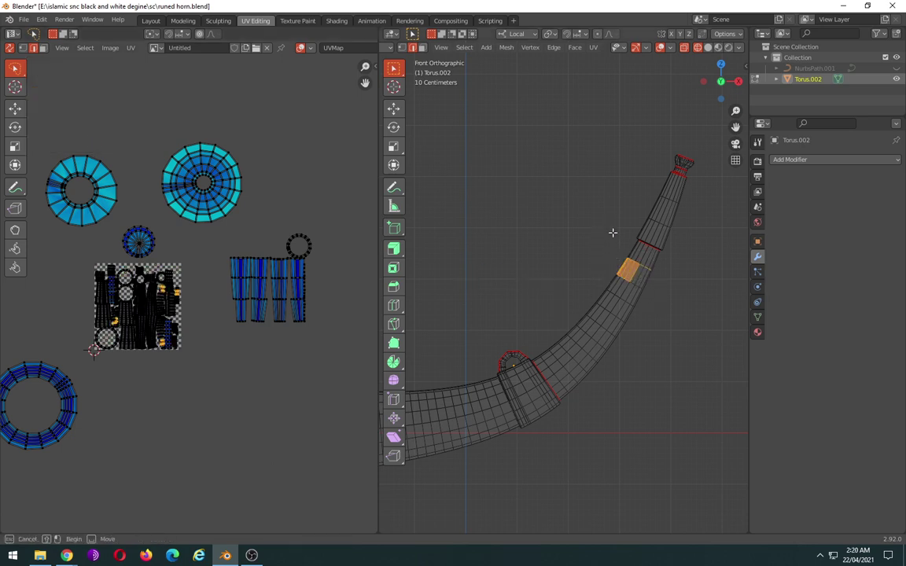
pyautogui.moveTo(606, 229); pyautogui.dragTo(671, 296)
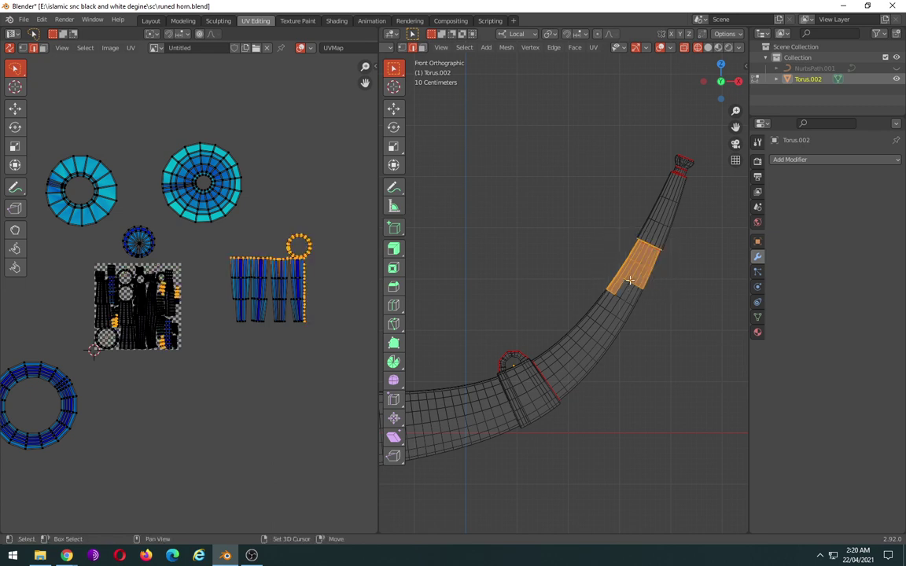
pyautogui.click(621, 249)
pyautogui.moveTo(610, 250); pyautogui.dragTo(661, 291)
pyautogui.keyDown('shift'); pyautogui.moveTo(650, 356); pyautogui.dragTo(573, 274); pyautogui.keyUp('shift')
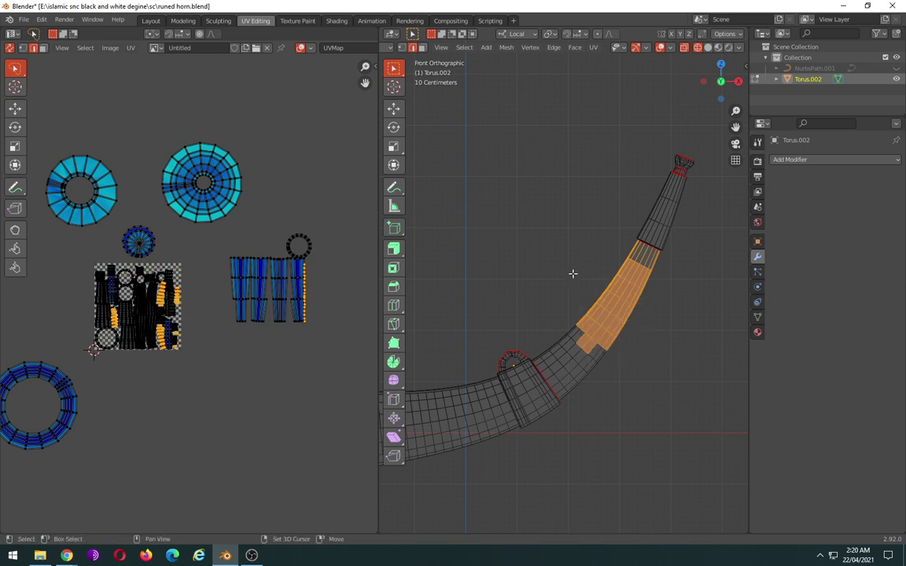
pyautogui.click(422, 48)
pyautogui.keyDown('shift'); pyautogui.moveTo(660, 289); pyautogui.dragTo(598, 242); pyautogui.keyUp('shift')
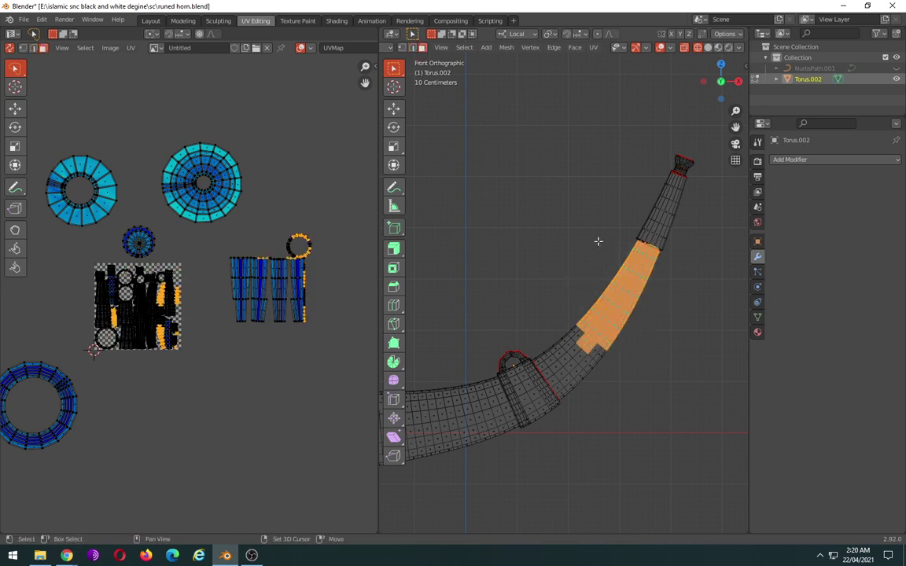
pyautogui.keyDown('shift'); pyautogui.moveTo(611, 369); pyautogui.dragTo(555, 313); pyautogui.keyUp('shift')
pyautogui.keyDown('shift'); pyautogui.moveTo(597, 408); pyautogui.dragTo(557, 347); pyautogui.keyUp('shift')
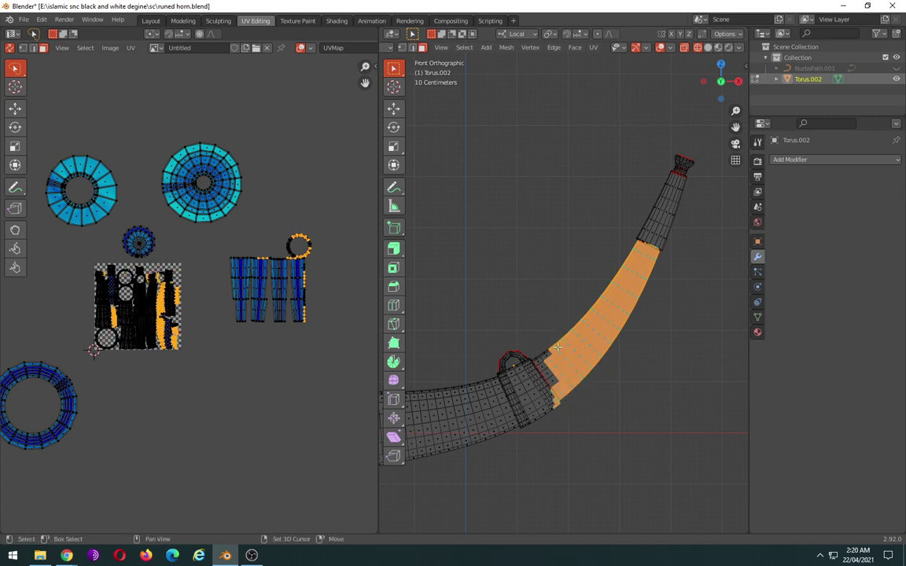
# - Clear the selection, set freehand lasso in both views, and lasso the horn's middle section
pyautogui.hotkey('alt', 'a')
pyautogui.click(14, 68)
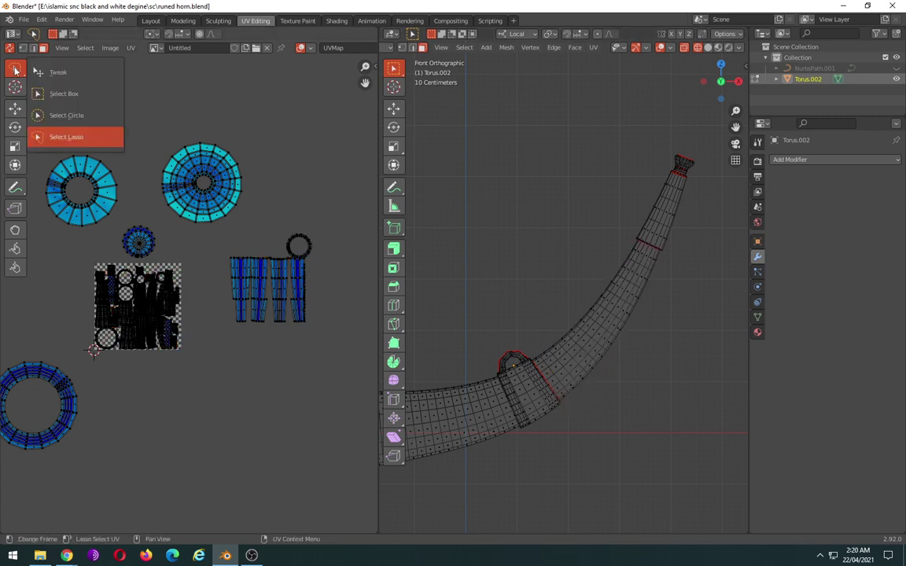
pyautogui.click(87, 132)
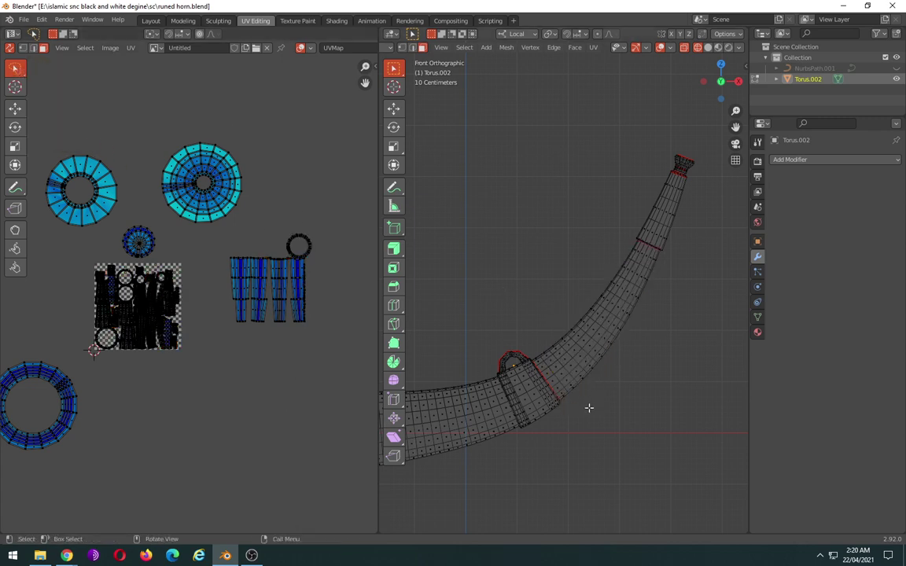
pyautogui.scroll(2, 615, 360)
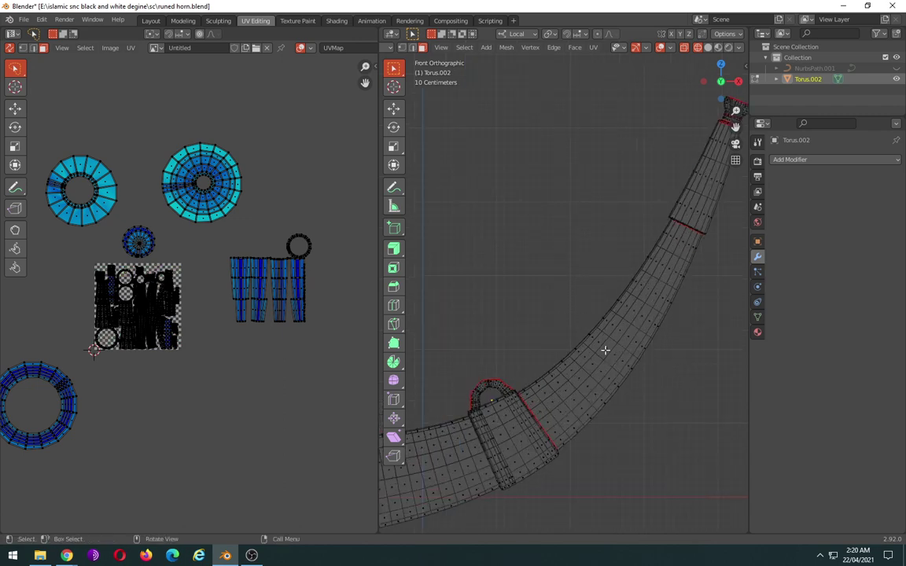
pyautogui.click(397, 70)
pyautogui.click(444, 135)
pyautogui.moveTo(582, 458); pyautogui.dragTo(561, 440)
pyautogui.moveTo(528, 368)
pyautogui.mouseDown()
pyautogui.moveTo(558, 400)
pyautogui.moveTo(528, 344)
pyautogui.moveTo(638, 232)
pyautogui.moveTo(732, 303)
pyautogui.moveTo(626, 429)
pyautogui.mouseUp()
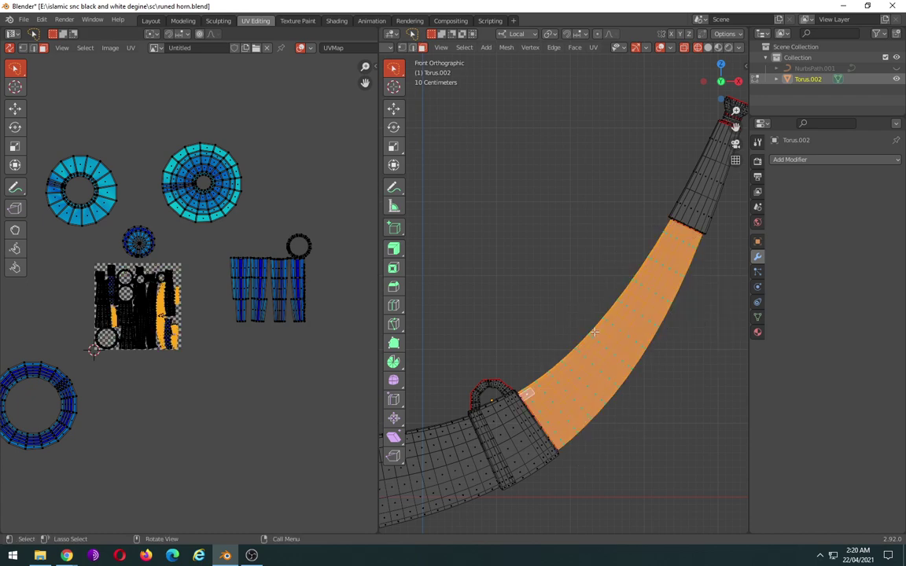
# - Smart-UV-project the middle section and move its new islands to the lower right
pyautogui.moveTo(596, 334)
pyautogui.mouseDown(button='middle')
pyautogui.moveTo(680, 368)
pyautogui.moveTo(705, 354)
pyautogui.moveTo(672, 340)
pyautogui.moveTo(625, 343)
pyautogui.mouseUp(button='middle')
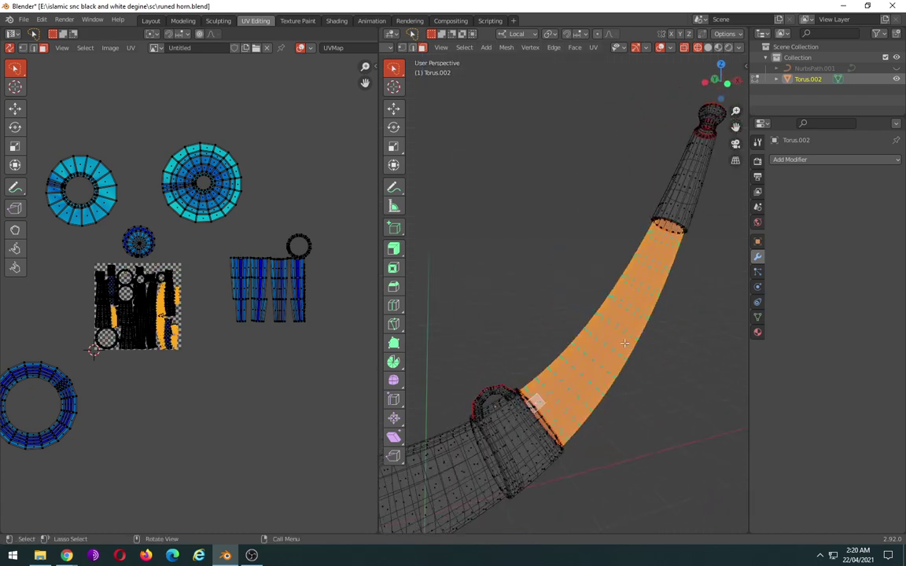
pyautogui.press('u')
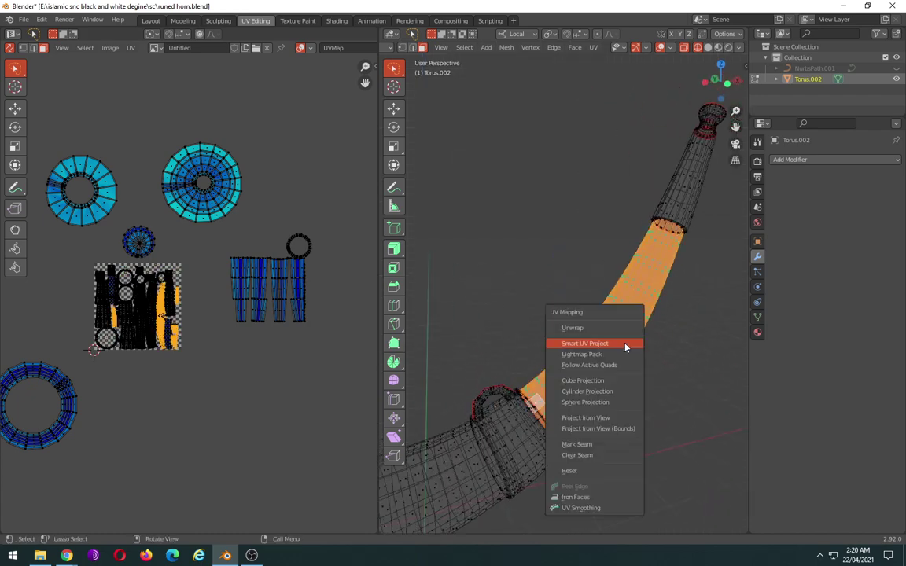
pyautogui.click(626, 343)
pyautogui.click(609, 390)
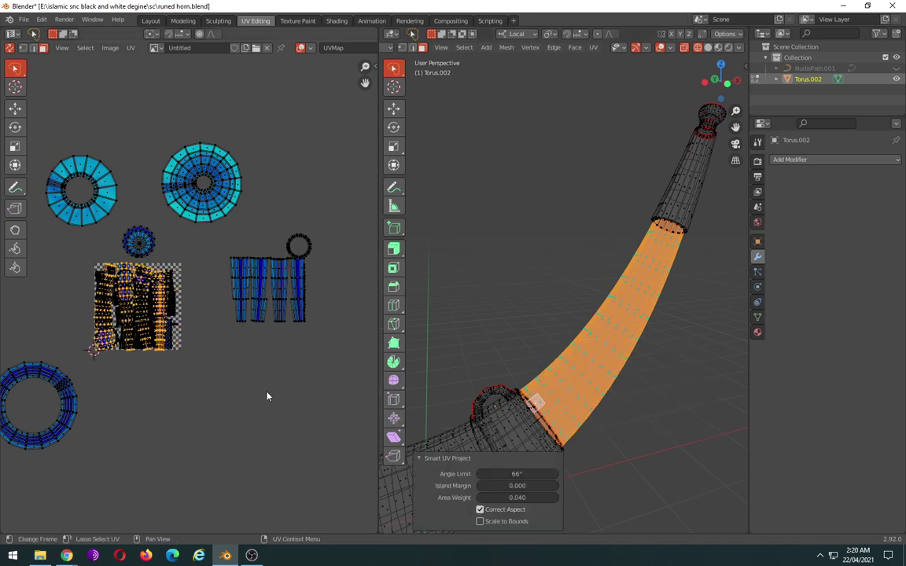
pyautogui.press('g')
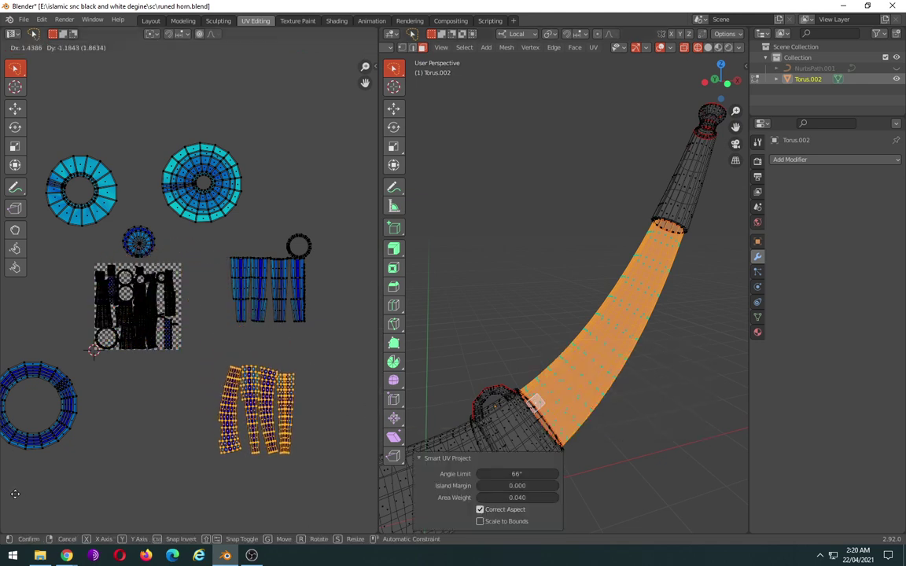
pyautogui.click(22, 436)
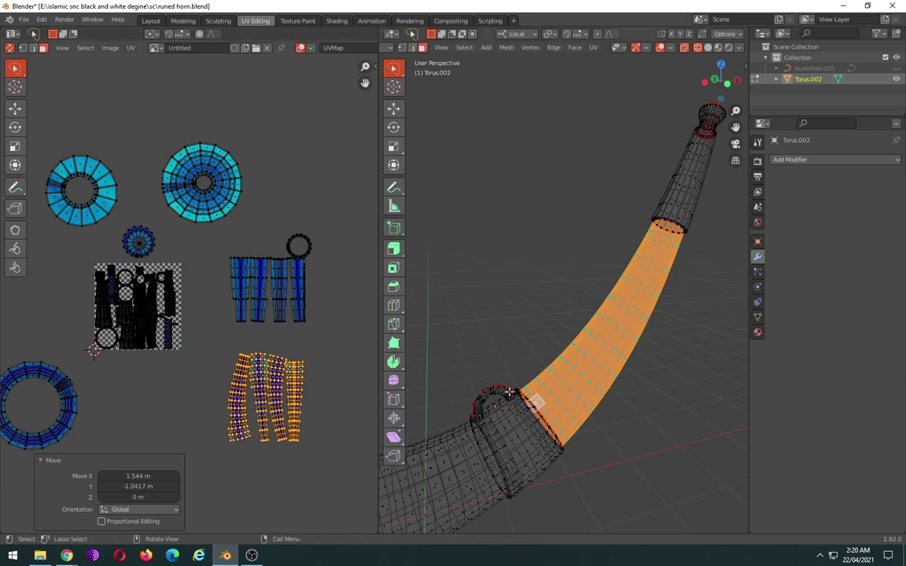
# - Frame the selected section and view the horn with the checker texture in Material Preview
pyautogui.moveTo(509, 391)
pyautogui.mouseDown(button='middle')
pyautogui.moveTo(518, 307)
pyautogui.moveTo(483, 258)
pyautogui.moveTo(521, 304)
pyautogui.moveTo(527, 354)
pyautogui.moveTo(613, 369)
pyautogui.mouseUp(button='middle')
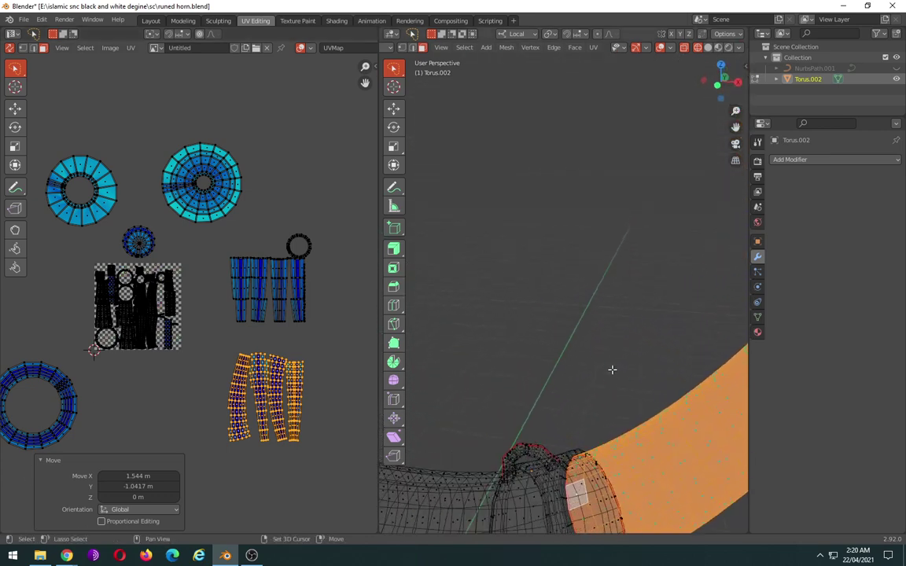
pyautogui.scroll(-1, 653, 339)
pyautogui.scroll(-2, 649, 340)
pyautogui.scroll(-2, 649, 331)
pyautogui.scroll(-1, 669, 307)
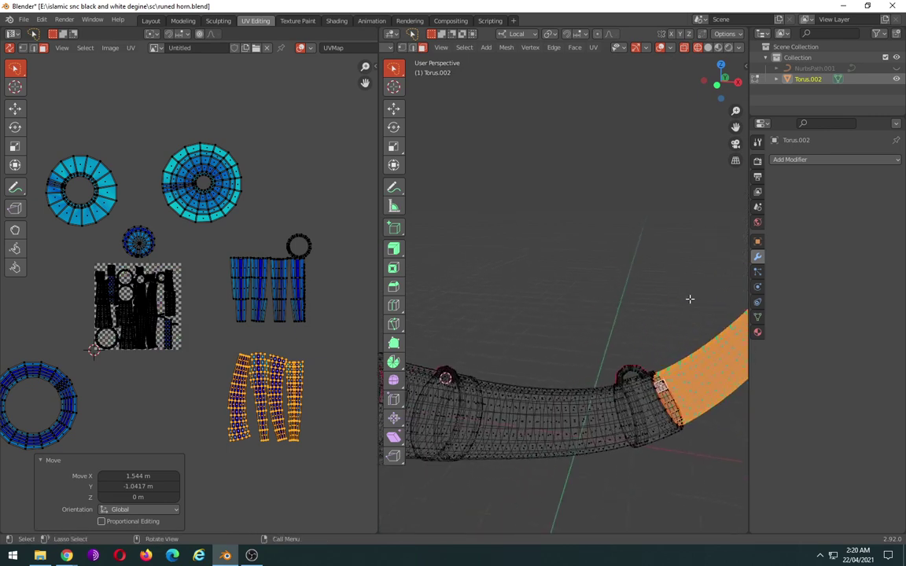
pyautogui.press('KP_Decimal')
pyautogui.moveTo(680, 311)
pyautogui.mouseDown(button='middle')
pyautogui.moveTo(489, 311)
pyautogui.moveTo(500, 322)
pyautogui.moveTo(495, 339)
pyautogui.moveTo(521, 301)
pyautogui.moveTo(549, 304)
pyautogui.moveTo(431, 316)
pyautogui.moveTo(746, 322)
pyautogui.moveTo(598, 338)
pyautogui.moveTo(534, 375)
pyautogui.mouseUp(button='middle')
pyautogui.hotkey('shift', 'z')
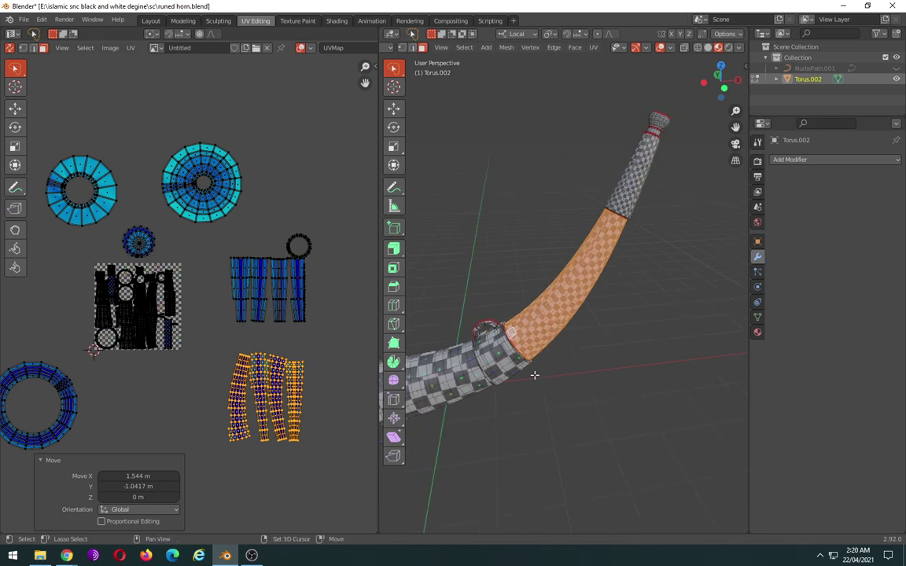
# - Zoom and orbit the view in on the handle's base where it meets the horn
pyautogui.scroll(2, 534, 376)
pyautogui.scroll(2, 543, 362)
pyautogui.scroll(2, 559, 338)
pyautogui.scroll(2, 574, 315)
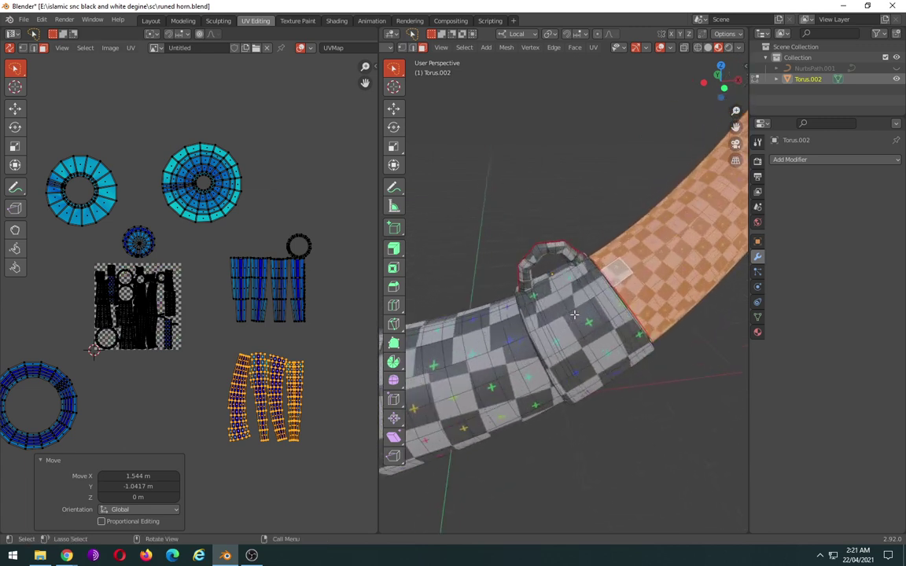
pyautogui.scroll(1, 574, 314)
pyautogui.scroll(1, 579, 315)
pyautogui.scroll(1, 581, 315)
pyautogui.scroll(2, 585, 315)
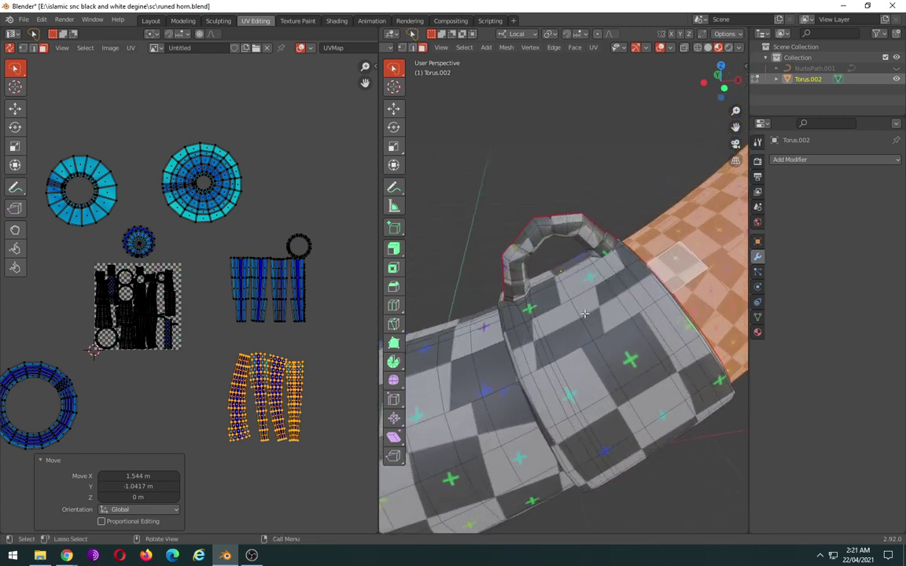
pyautogui.scroll(-1, 585, 315)
pyautogui.scroll(-1, 584, 315)
pyautogui.scroll(-2, 585, 315)
pyautogui.scroll(-1, 584, 314)
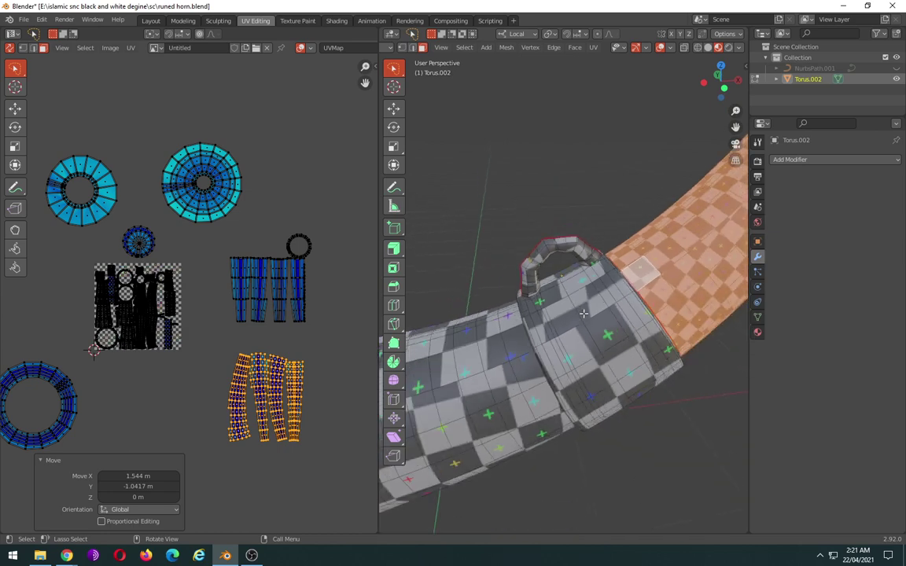
pyautogui.scroll(1, 584, 314)
pyautogui.moveTo(584, 314); pyautogui.dragTo(577, 290, button='middle')
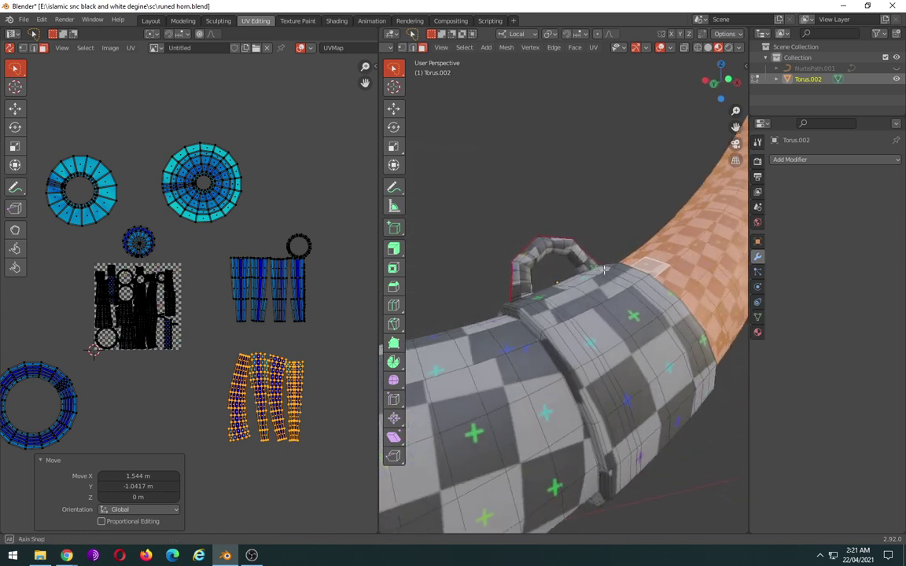
pyautogui.scroll(2, 576, 289)
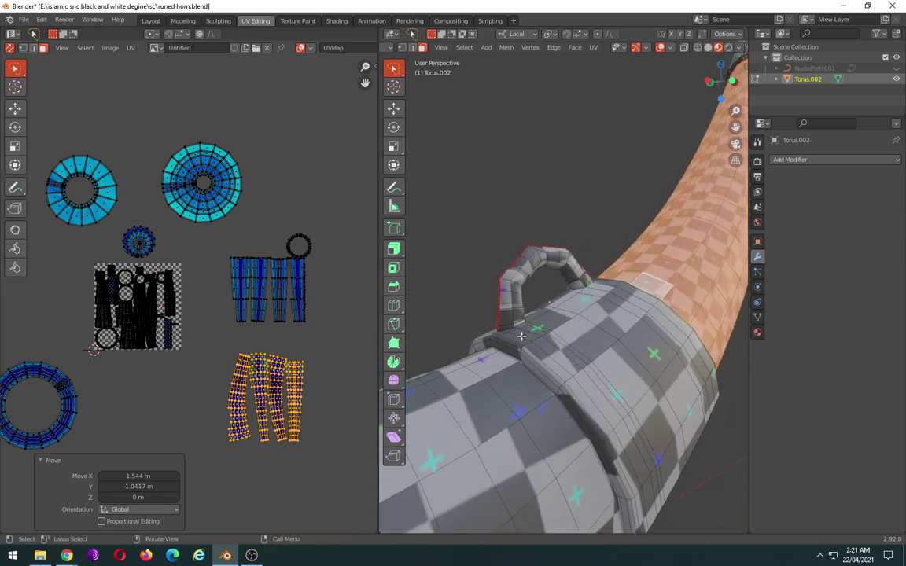
pyautogui.scroll(1, 551, 330)
pyautogui.scroll(1, 515, 386)
pyautogui.moveTo(515, 385); pyautogui.dragTo(569, 326, button='middle')
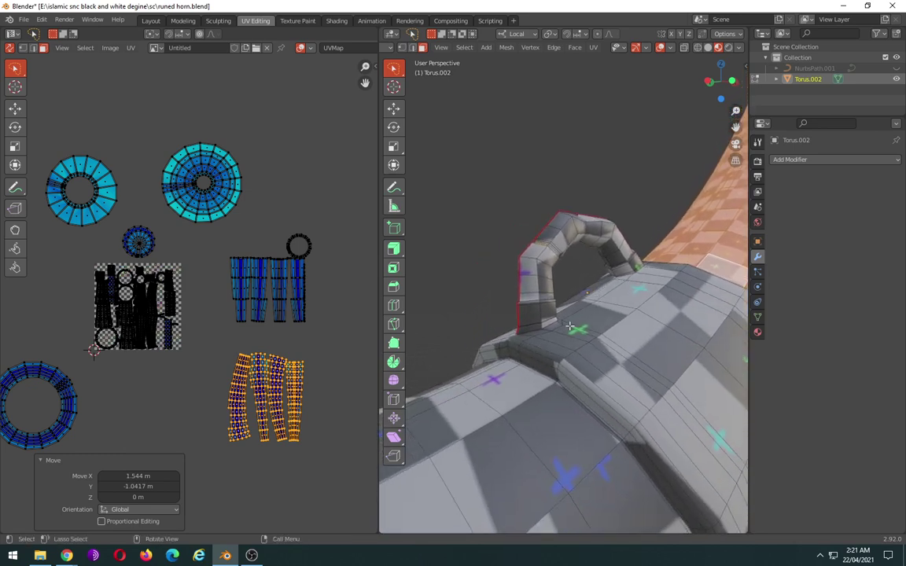
# - Select the face strip at the handle base, then only its bottom edge
pyautogui.click(537, 328)
pyautogui.click(552, 339)
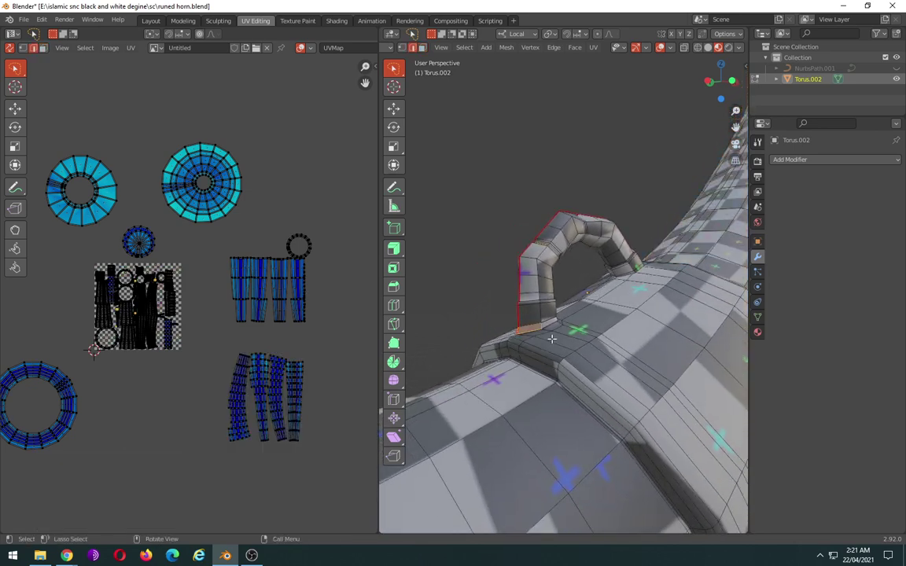
pyautogui.scroll(2, 548, 337)
pyautogui.scroll(4, 546, 337)
pyautogui.scroll(3, 544, 339)
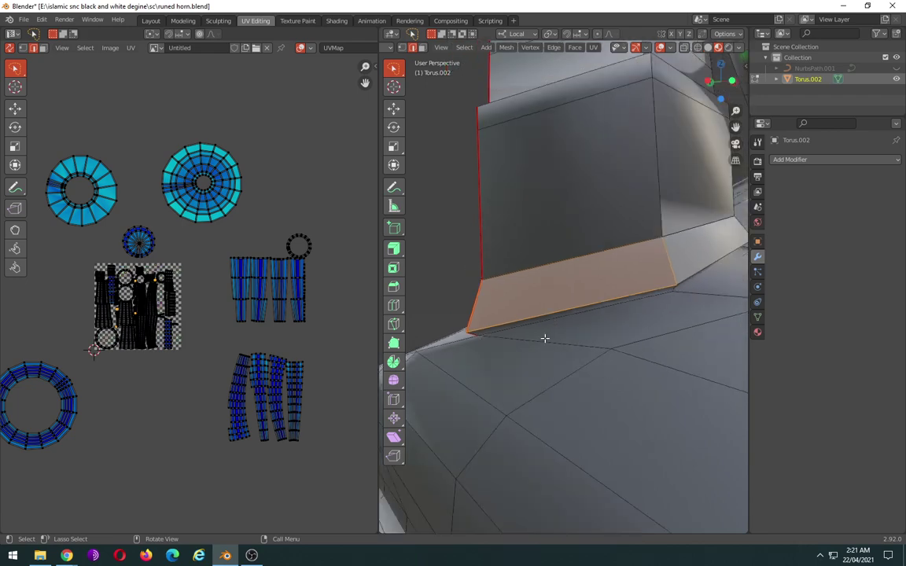
pyautogui.click(544, 313)
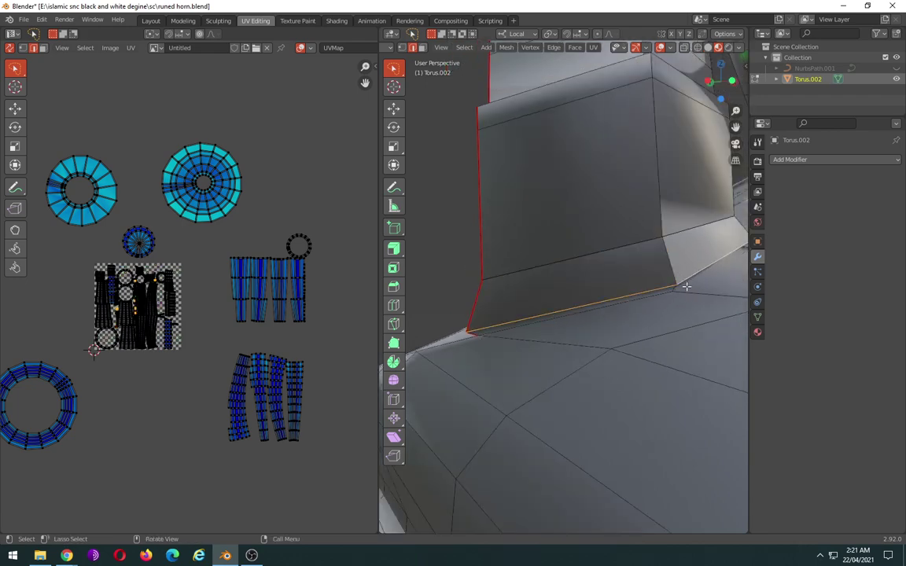
pyautogui.moveTo(684, 284)
pyautogui.mouseDown(button='middle')
pyautogui.moveTo(533, 347)
pyautogui.moveTo(598, 349)
pyautogui.mouseUp(button='middle')
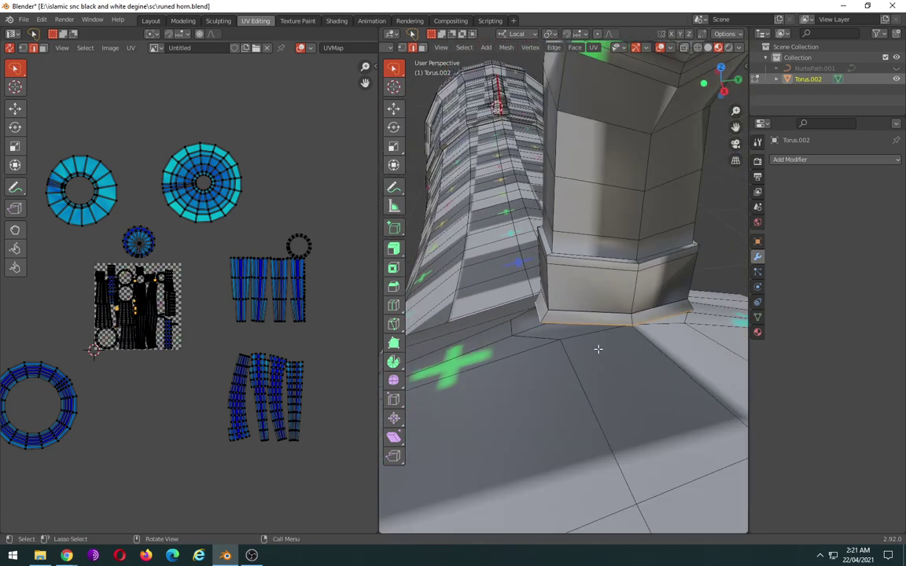
# - Mark the selected handle-base edges as UV seams, checking them from new angles
pyautogui.rightClick(599, 292)
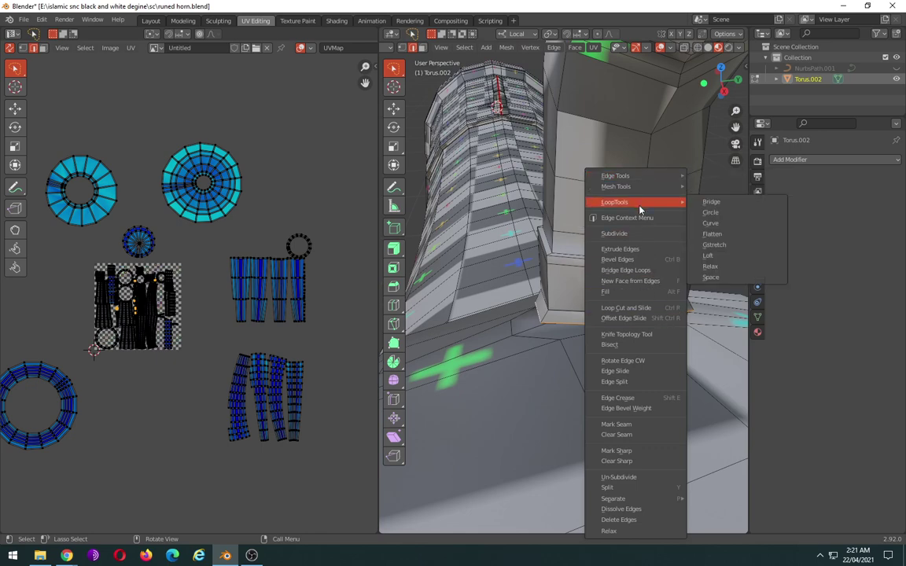
pyautogui.click(635, 425)
pyautogui.moveTo(636, 425)
pyautogui.mouseDown(button='middle')
pyautogui.moveTo(669, 328)
pyautogui.moveTo(521, 313)
pyautogui.mouseUp(button='middle')
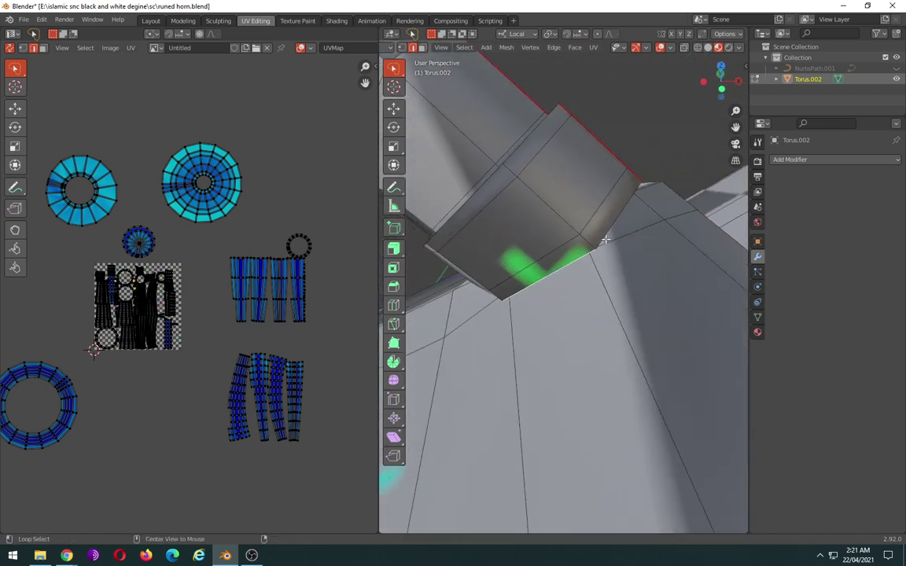
pyautogui.scroll(-2, 605, 239)
pyautogui.scroll(-2, 606, 238)
pyautogui.scroll(-2, 605, 237)
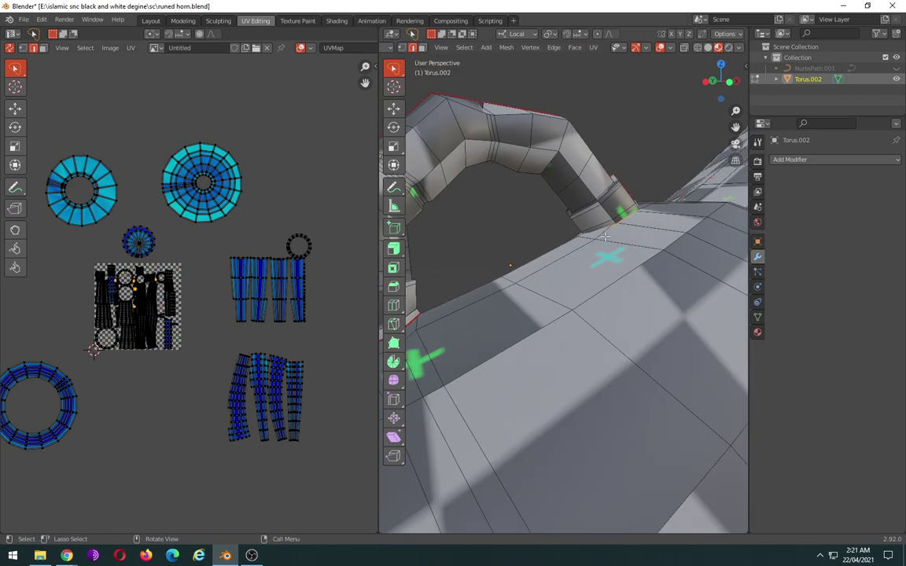
pyautogui.moveTo(605, 237)
pyautogui.mouseDown(button='middle')
pyautogui.moveTo(639, 293)
pyautogui.moveTo(659, 254)
pyautogui.mouseUp(button='middle')
pyautogui.rightClick(662, 260)
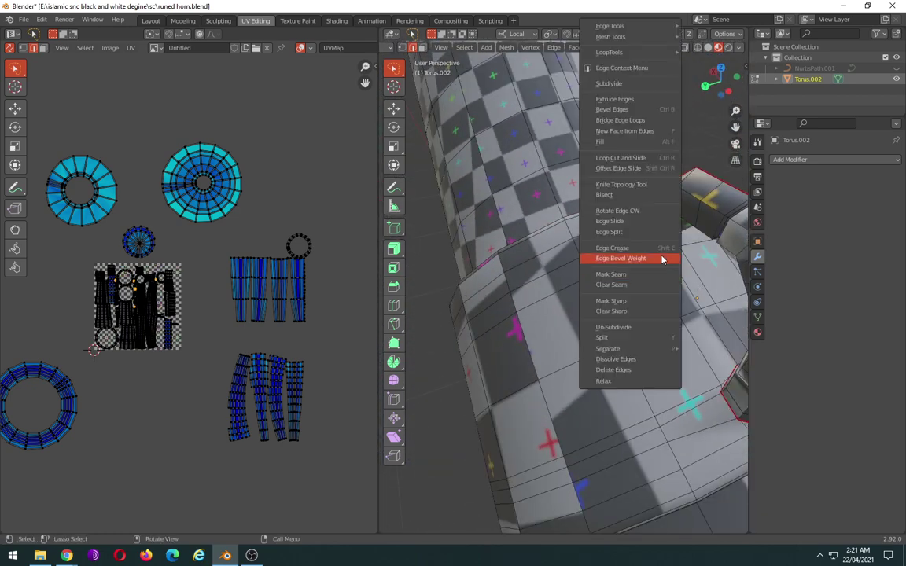
pyautogui.click(643, 276)
pyautogui.moveTo(644, 277)
pyautogui.mouseDown(button='middle')
pyautogui.moveTo(661, 299)
pyautogui.moveTo(500, 299)
pyautogui.moveTo(573, 258)
pyautogui.moveTo(601, 254)
pyautogui.moveTo(550, 251)
pyautogui.moveTo(525, 272)
pyautogui.mouseUp(button='middle')
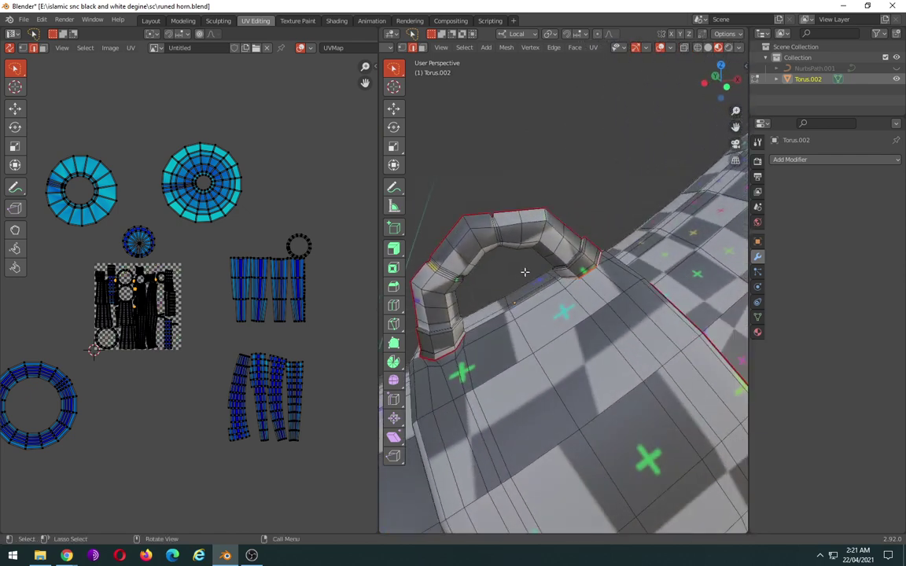
# - Centre the arched loop in Front Orthographic view and switch to wireframe display
pyautogui.press('KP_1')
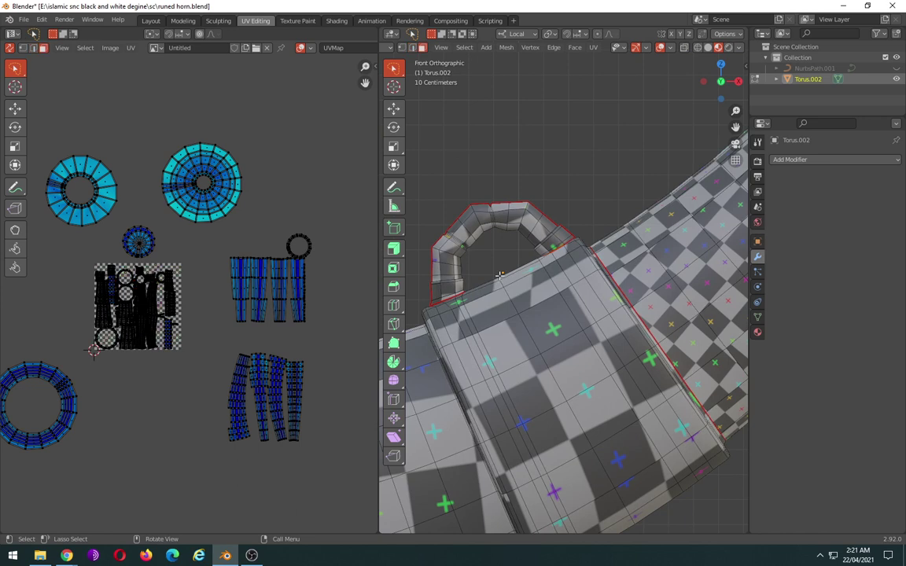
pyautogui.keyDown('shift'); pyautogui.moveTo(511, 259); pyautogui.dragTo(560, 281, button='middle'); pyautogui.keyUp('shift')
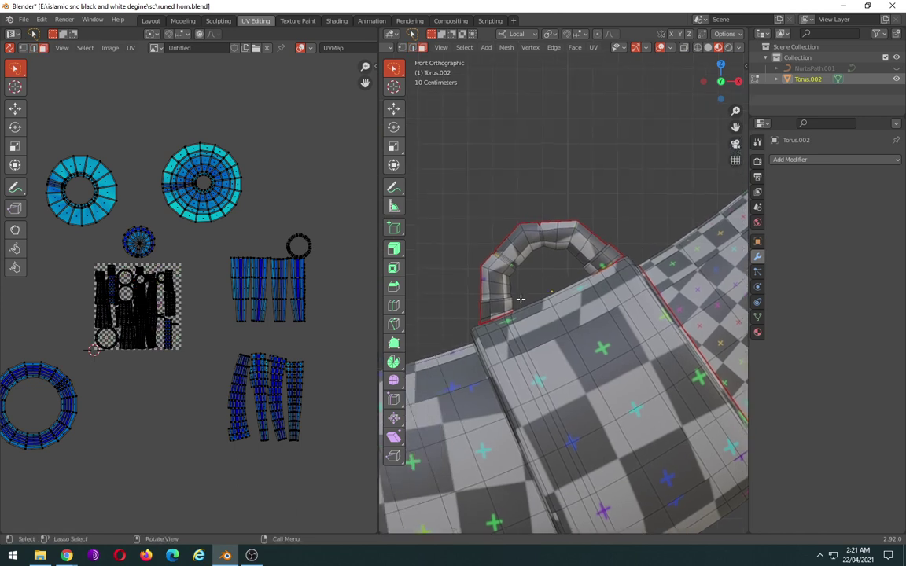
pyautogui.hotkey('shift', 'z')
# - Lasso-select all faces of the arched loop, including both of its feet
pyautogui.moveTo(519, 304); pyautogui.dragTo(622, 237)
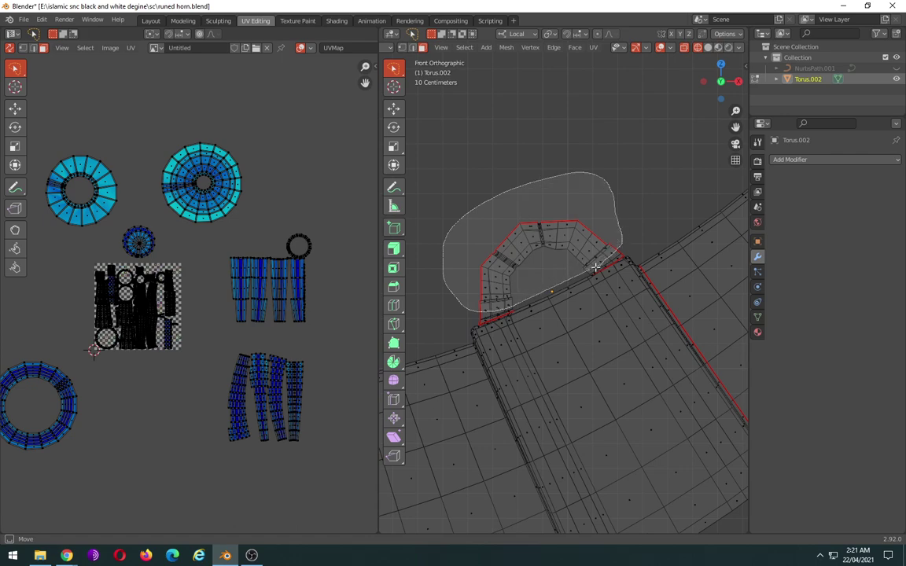
pyautogui.moveTo(596, 268); pyautogui.dragTo(563, 285)
pyautogui.scroll(1, 519, 299)
pyautogui.scroll(2, 519, 299)
pyautogui.scroll(2, 509, 300)
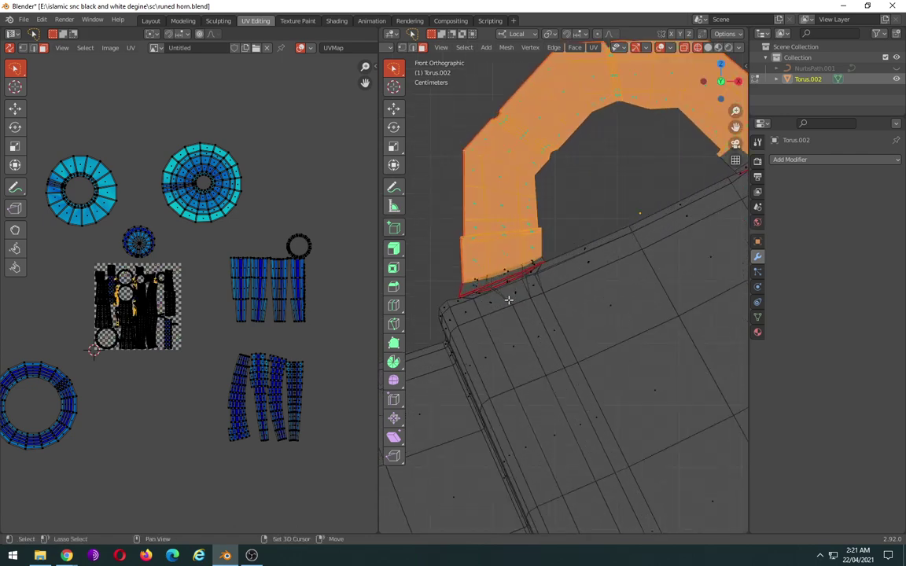
pyautogui.scroll(1, 509, 300)
pyautogui.scroll(1, 509, 300)
pyautogui.scroll(1, 509, 299)
pyautogui.moveTo(456, 260)
pyautogui.mouseDown()
pyautogui.moveTo(488, 292)
pyautogui.moveTo(635, 237)
pyautogui.moveTo(417, 206)
pyautogui.mouseUp()
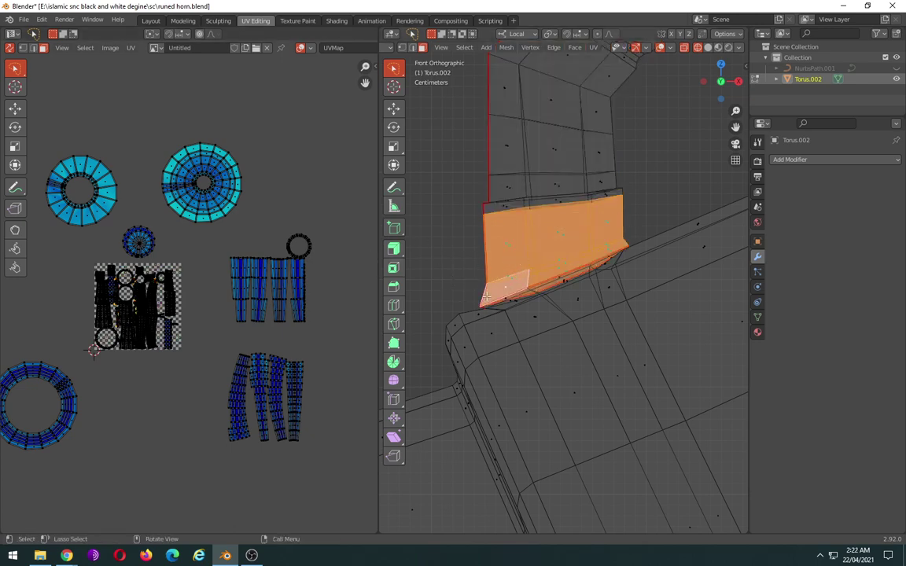
pyautogui.moveTo(611, 246)
pyautogui.mouseDown(button='middle')
pyautogui.moveTo(549, 286)
pyautogui.moveTo(594, 298)
pyautogui.moveTo(521, 334)
pyautogui.moveTo(560, 319)
pyautogui.mouseUp(button='middle')
pyautogui.scroll(-3, 591, 298)
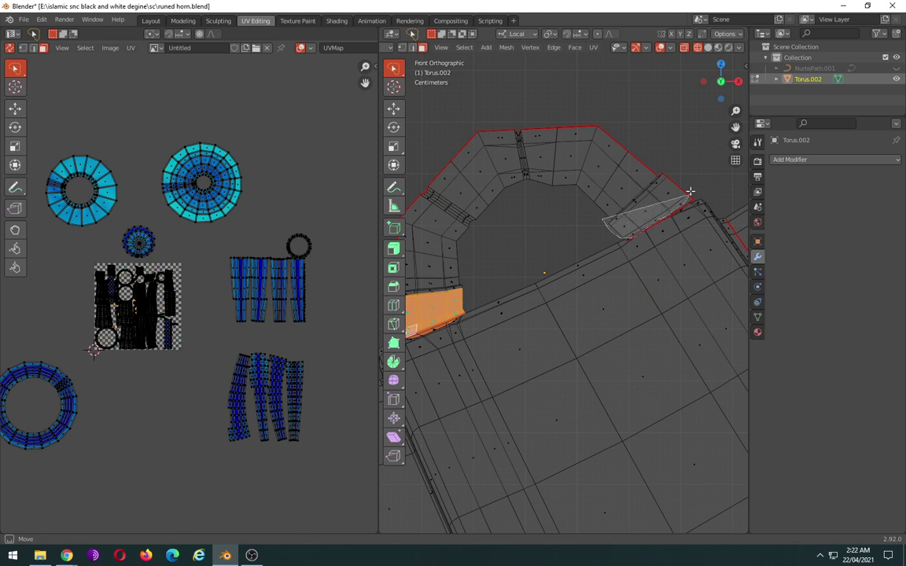
pyautogui.keyDown('shift'); pyautogui.moveTo(690, 191); pyautogui.dragTo(690, 191); pyautogui.keyUp('shift')
pyautogui.scroll(-2, 609, 200)
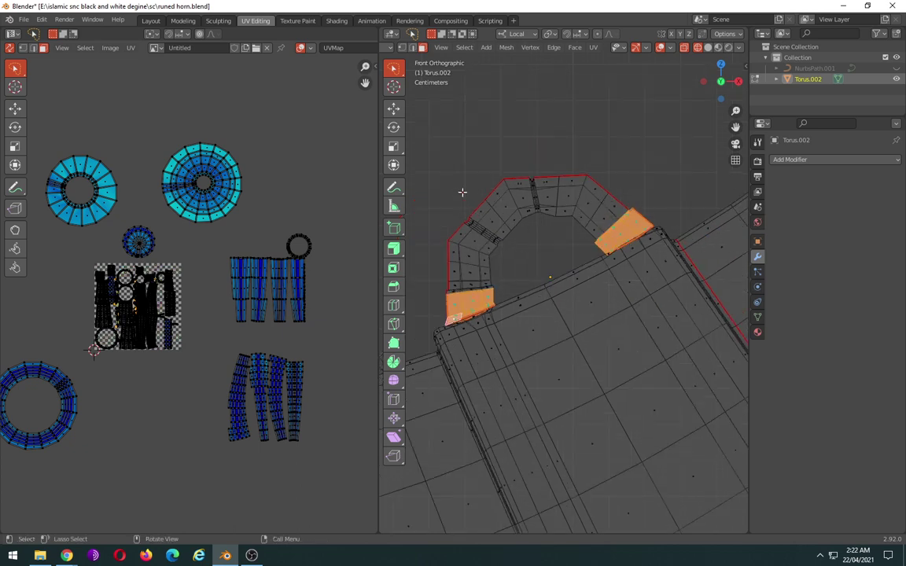
pyautogui.moveTo(478, 135)
pyautogui.keyDown('shift'); pyautogui.mouseDown()
pyautogui.moveTo(465, 300)
pyautogui.moveTo(461, 267)
pyautogui.mouseUp(); pyautogui.keyUp('shift')
pyautogui.moveTo(472, 283)
pyautogui.mouseDown(button='middle')
pyautogui.moveTo(654, 242)
pyautogui.moveTo(722, 238)
pyautogui.moveTo(565, 233)
pyautogui.mouseUp(button='middle')
# - Smart UV project the arch at 66° and move its islands to the upper right
pyautogui.press('u')
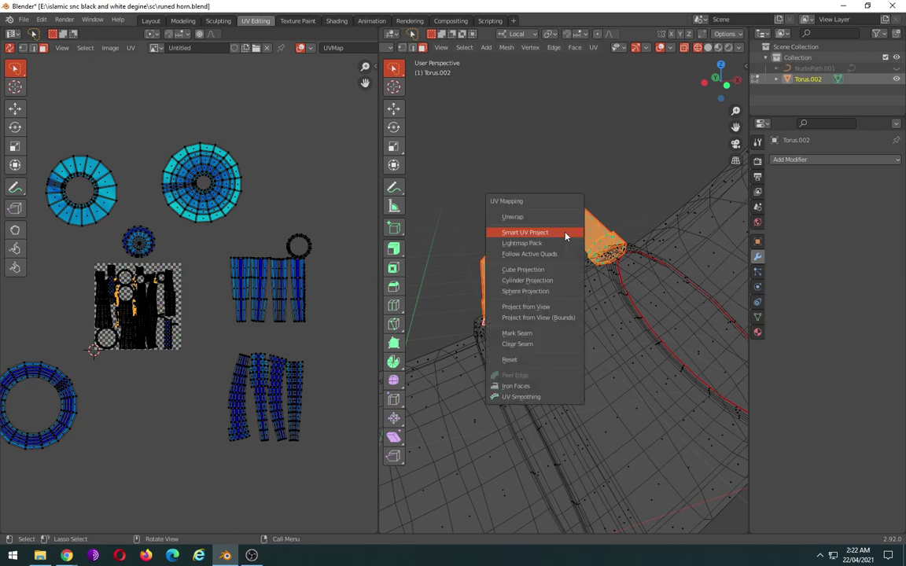
pyautogui.click(560, 234)
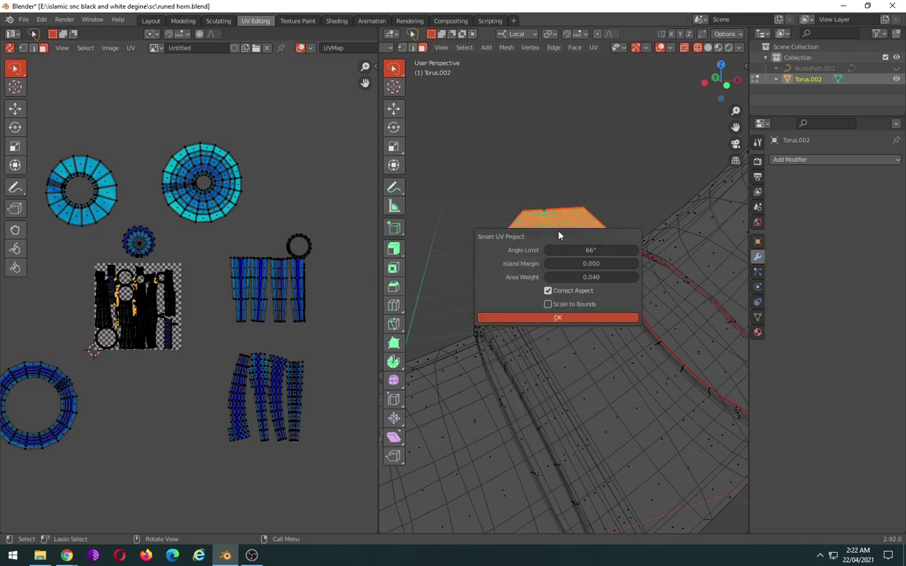
pyautogui.click(551, 317)
pyautogui.press('g')
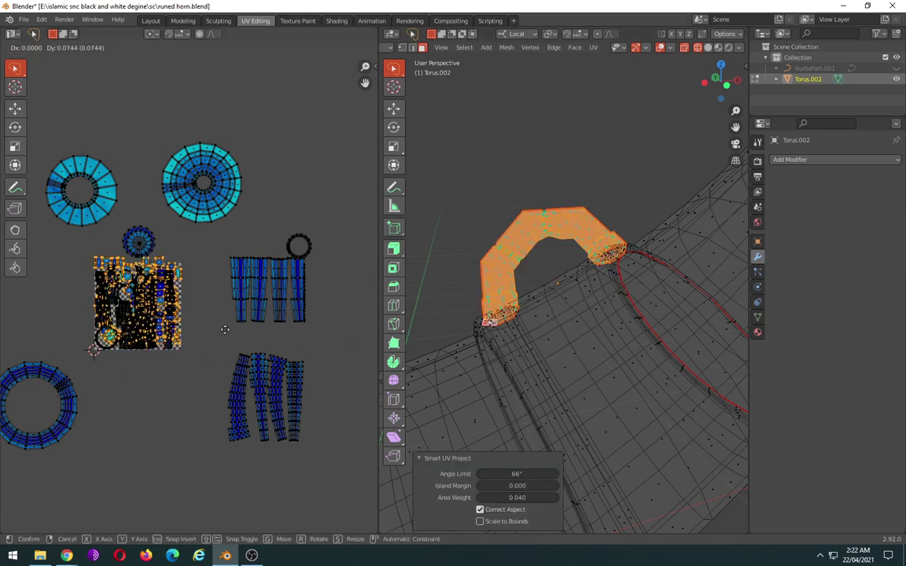
pyautogui.click(371, 180)
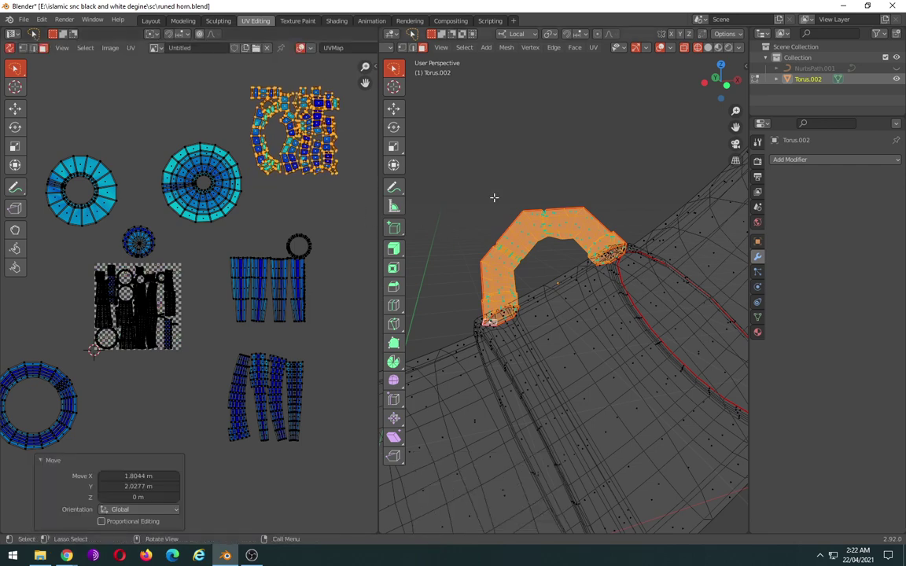
pyautogui.press('Tab')
pyautogui.press('Tab')
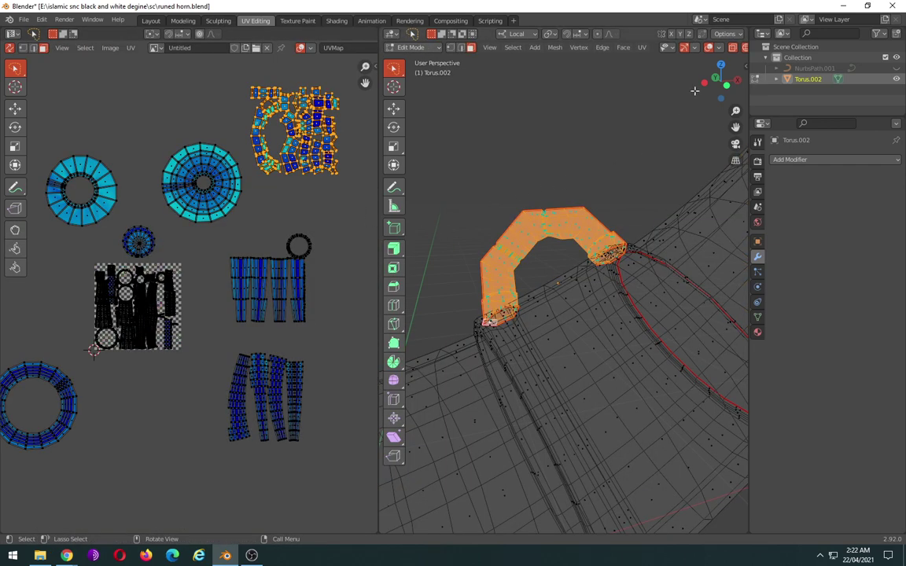
# - Show the checker texture in Material Preview and clear the arch face selection
pyautogui.scroll(-2, 737, 51)
pyautogui.click(708, 48)
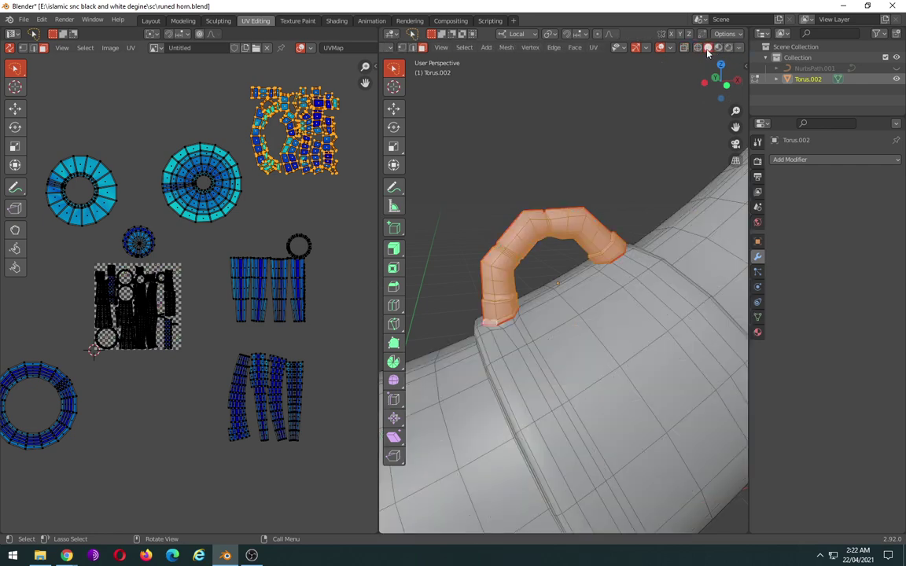
pyautogui.click(718, 48)
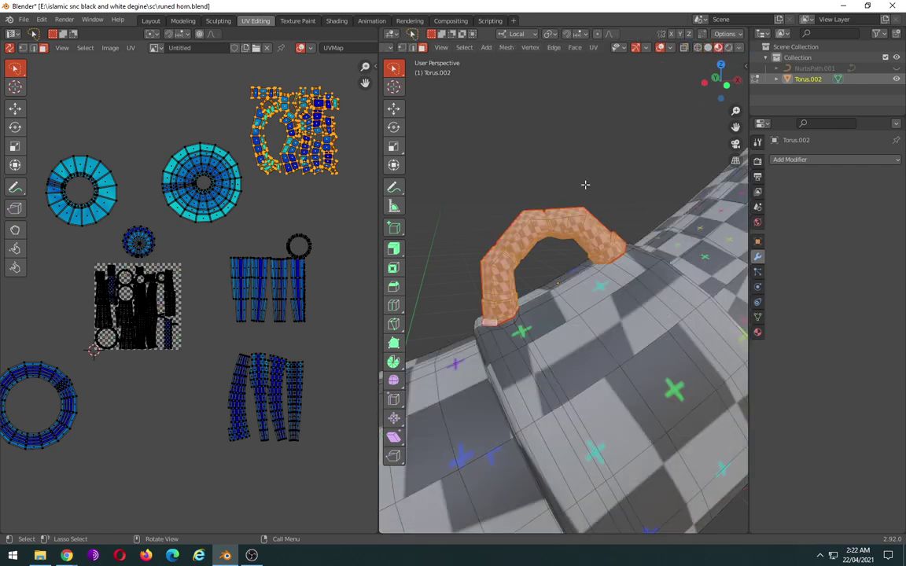
pyautogui.click(586, 184)
# - Select the ring's ridge edge loop, trying a bevel on it and undoing it
pyautogui.scroll(-3, 586, 184)
pyautogui.scroll(-3, 585, 183)
pyautogui.scroll(-2, 585, 181)
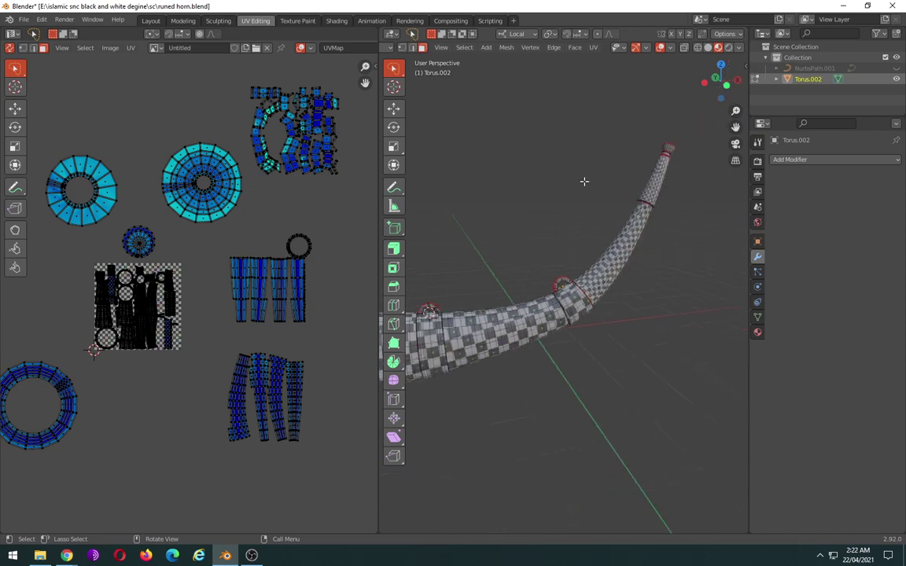
pyautogui.scroll(3, 560, 262)
pyautogui.scroll(3, 557, 307)
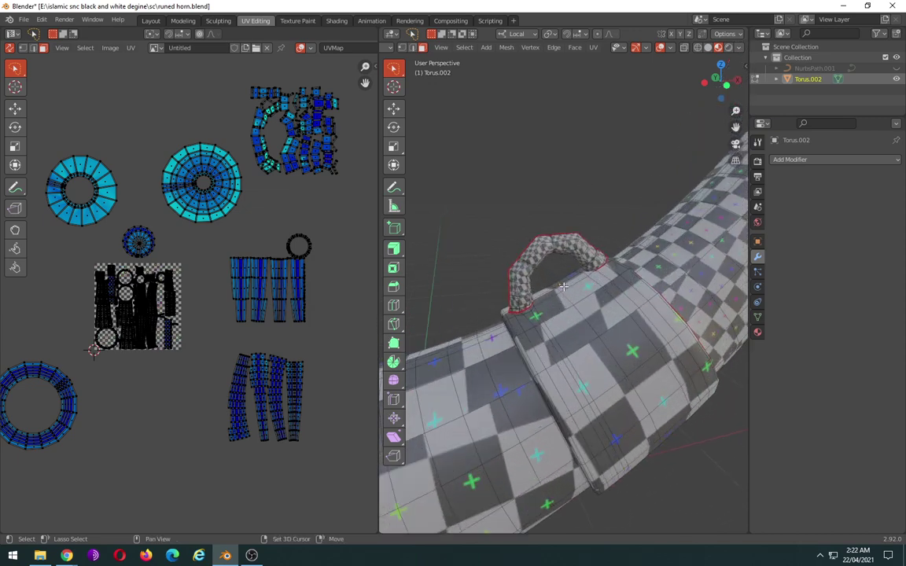
pyautogui.moveTo(563, 287); pyautogui.dragTo(548, 241, button='middle')
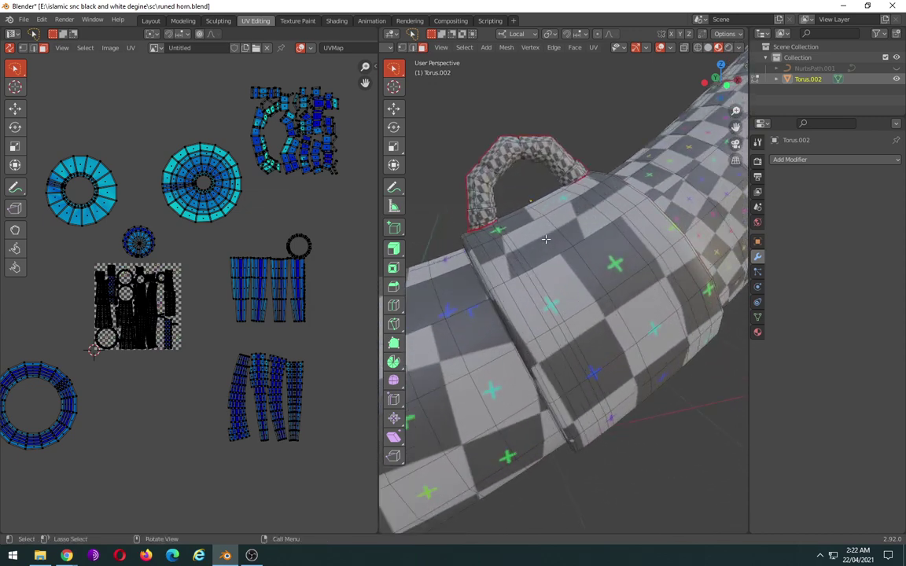
pyautogui.moveTo(516, 289); pyautogui.dragTo(536, 275, button='middle')
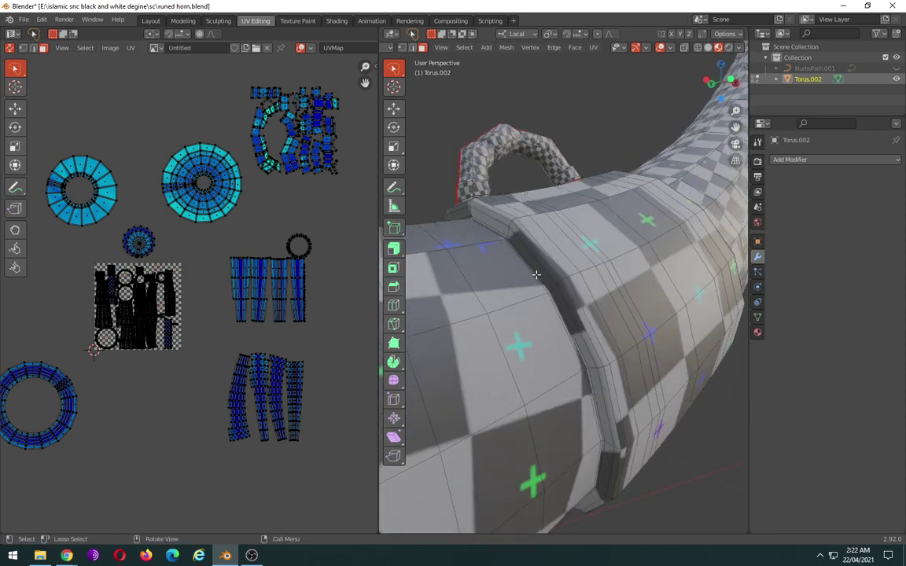
pyautogui.scroll(2, 531, 270)
pyautogui.scroll(2, 527, 273)
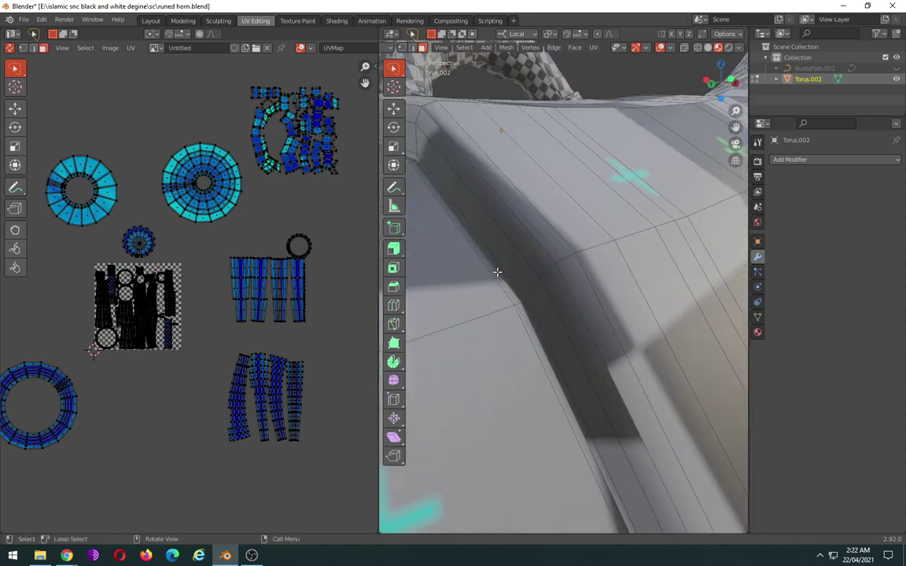
pyautogui.click(497, 272)
pyautogui.hotkey('ctrl', 'b')
pyautogui.click(527, 337)
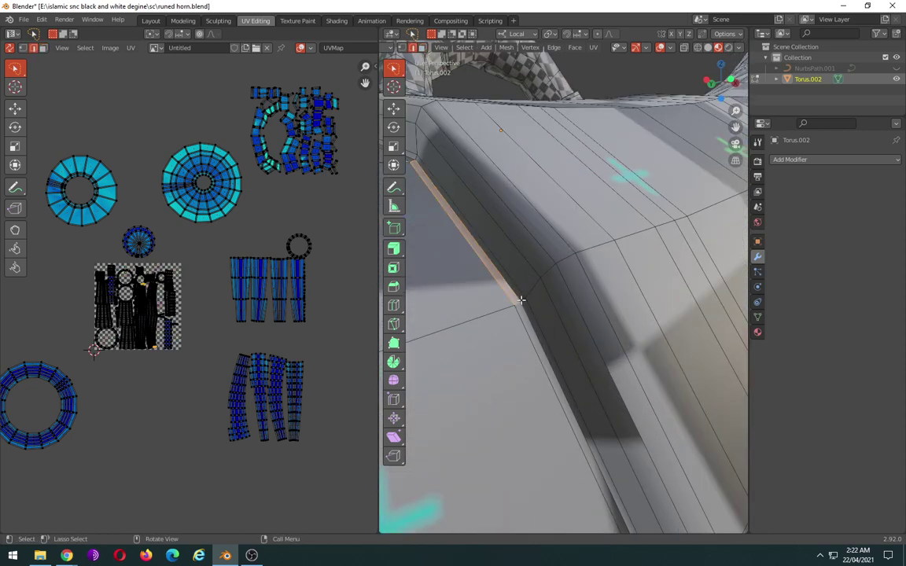
pyautogui.hotkey('ctrl', 'z')
# - Mark the ridge edge loop as a seam, then deselect everything
pyautogui.scroll(-5, 531, 324)
pyautogui.keyDown('alt'); pyautogui.moveTo(531, 324); pyautogui.dragTo(559, 308, button='middle'); pyautogui.keyUp('alt')
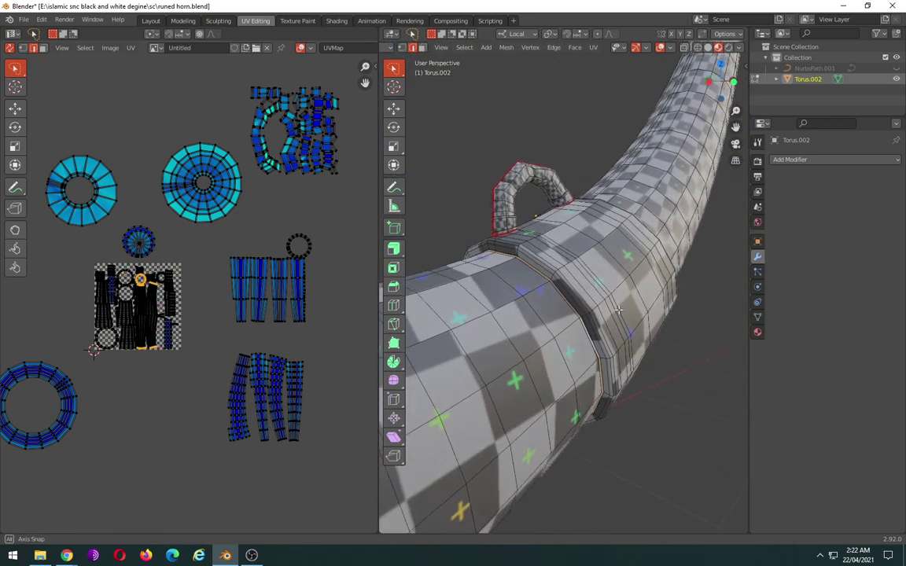
pyautogui.scroll(5, 559, 308)
pyautogui.rightClick(514, 302)
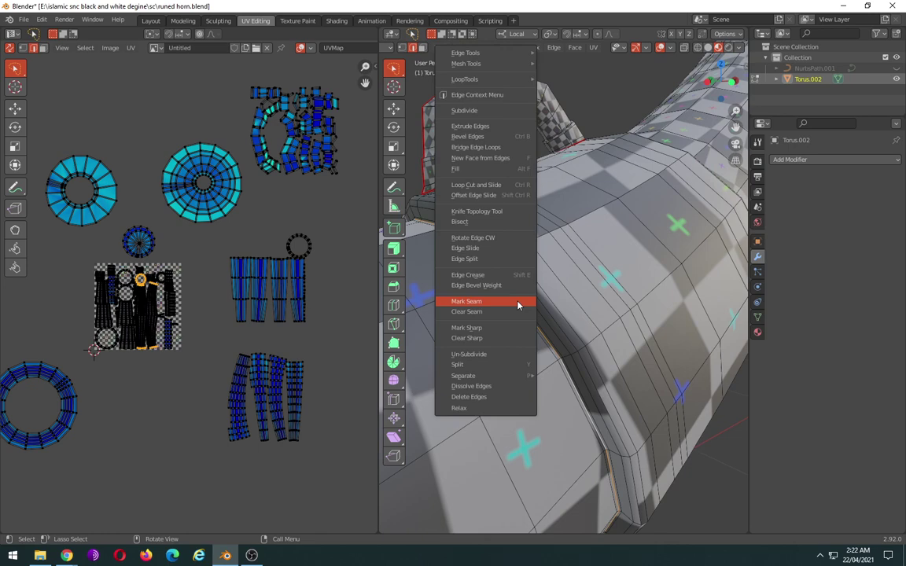
pyautogui.click(519, 300)
pyautogui.scroll(-3, 529, 306)
pyautogui.moveTo(529, 307); pyautogui.dragTo(569, 322, button='middle')
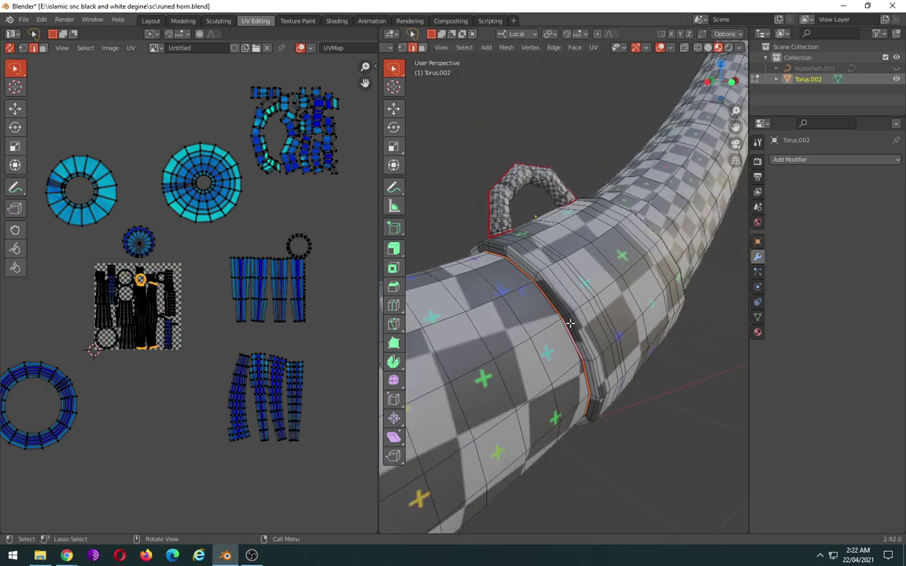
pyautogui.hotkey('alt', 'a')
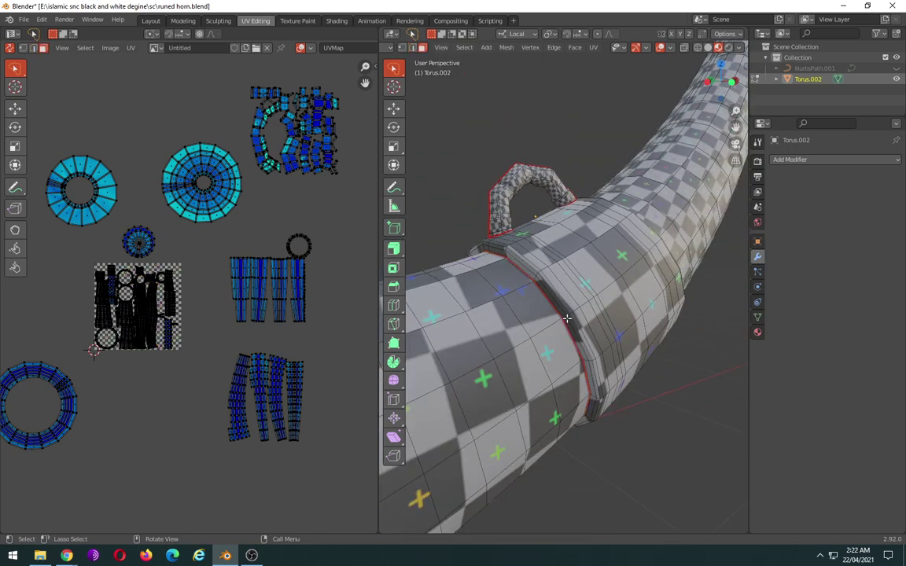
pyautogui.moveTo(567, 306)
pyautogui.mouseDown(button='middle')
pyautogui.moveTo(641, 326)
pyautogui.moveTo(585, 315)
pyautogui.mouseUp(button='middle')
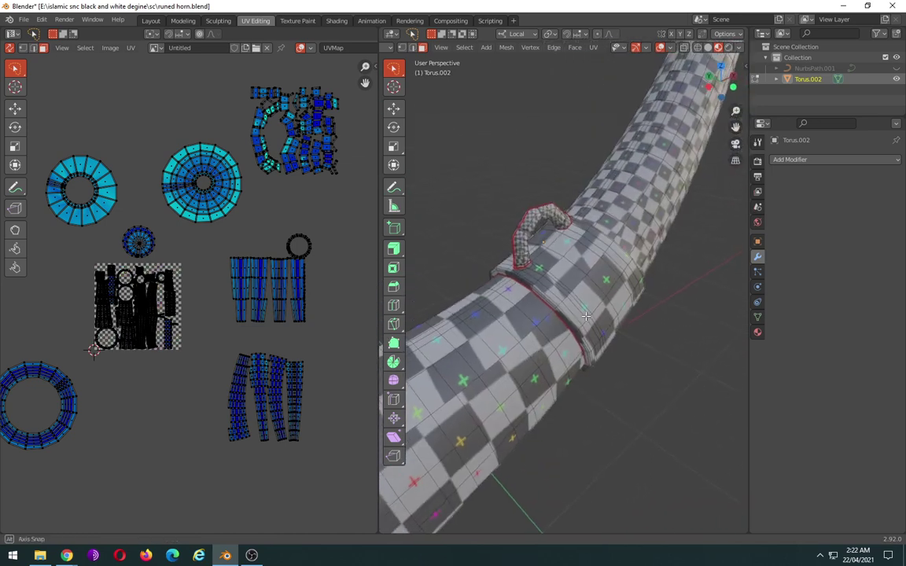
# - In front wireframe view, move the ring band's front faces down to the corner
pyautogui.press('KP_1')
pyautogui.hotkey('shift', 'z')
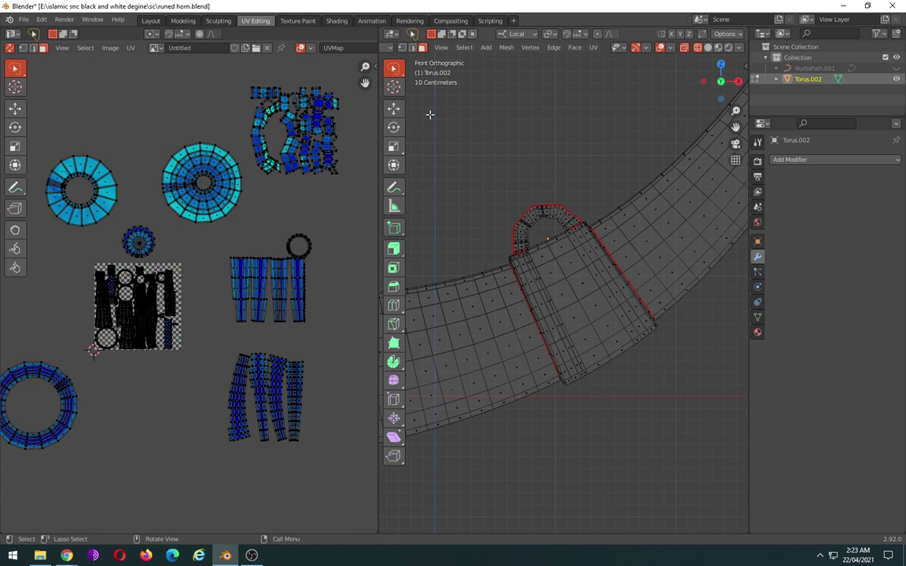
pyautogui.press('g')
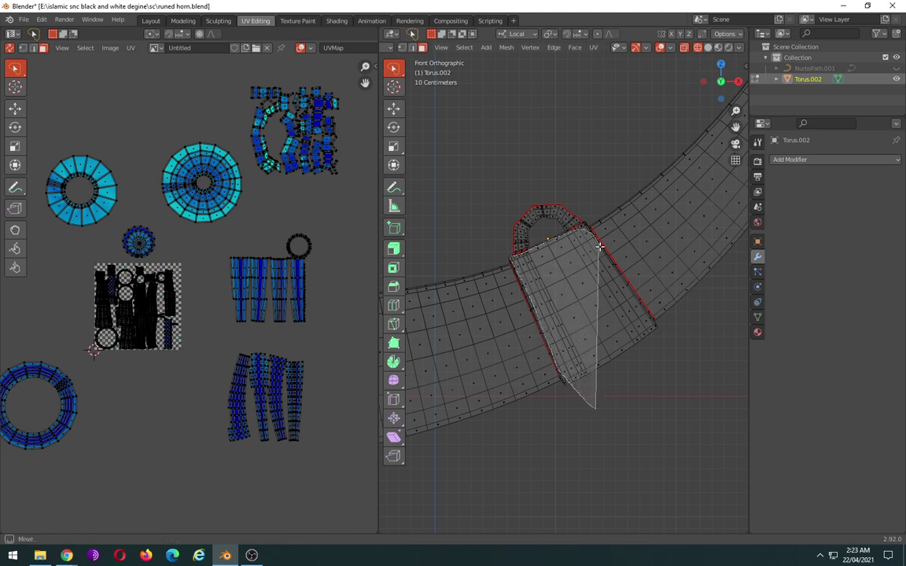
pyautogui.click(611, 389)
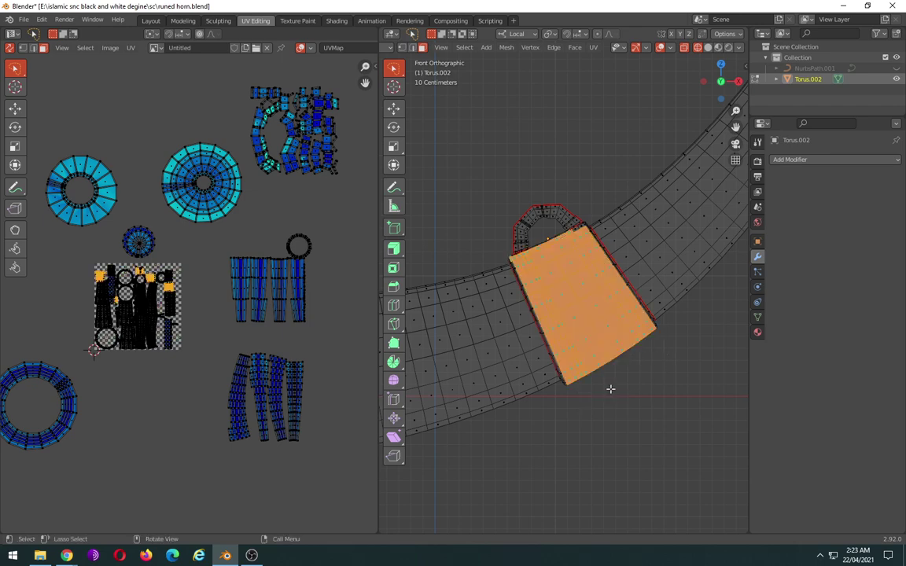
pyautogui.scroll(2, 606, 359)
pyautogui.scroll(2, 593, 247)
pyautogui.scroll(2, 572, 312)
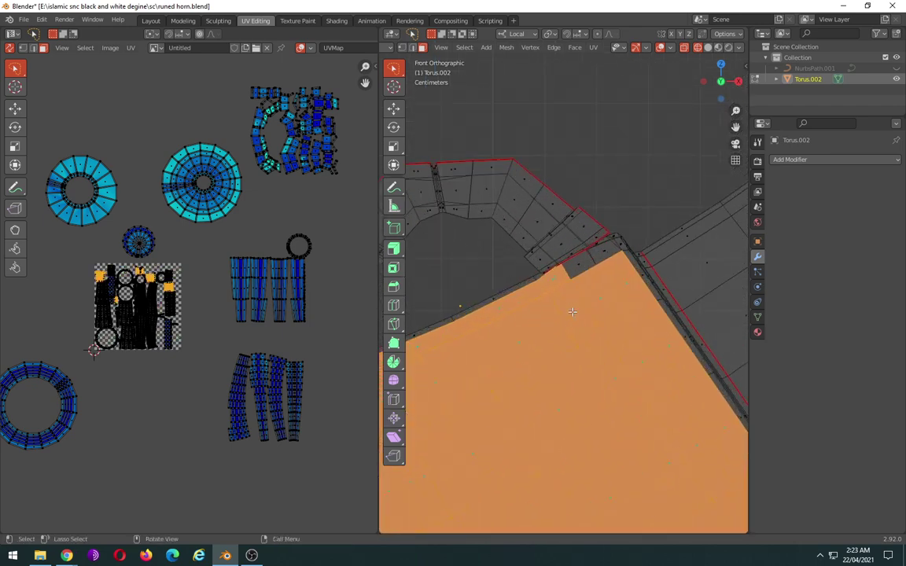
pyautogui.press('g')
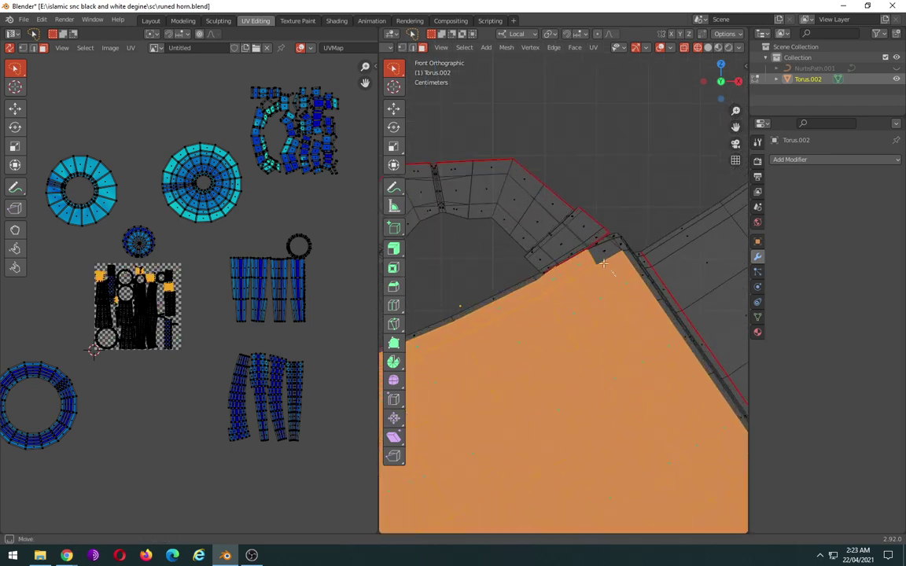
pyautogui.click(618, 261)
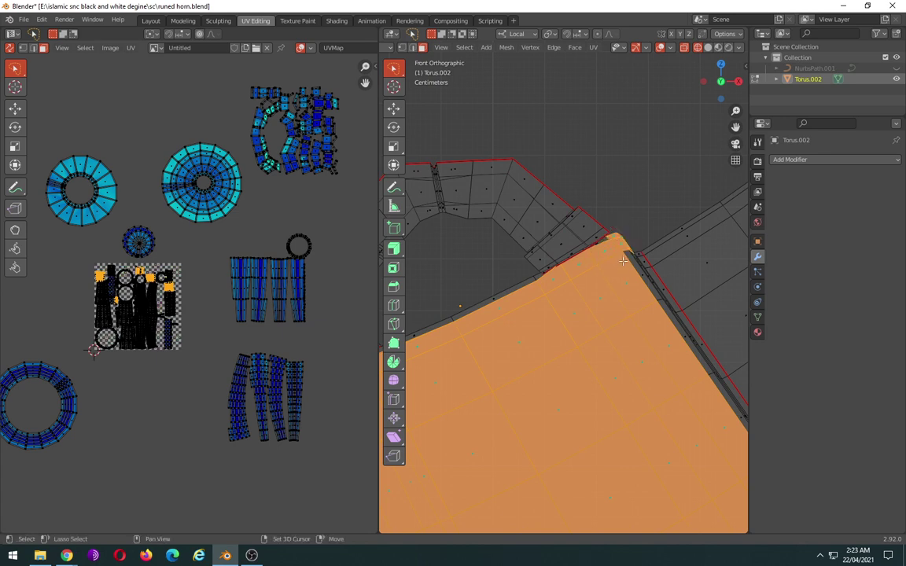
# - Move the corner vertices and boundary edges into line with the neighbouring mesh
pyautogui.press('g')
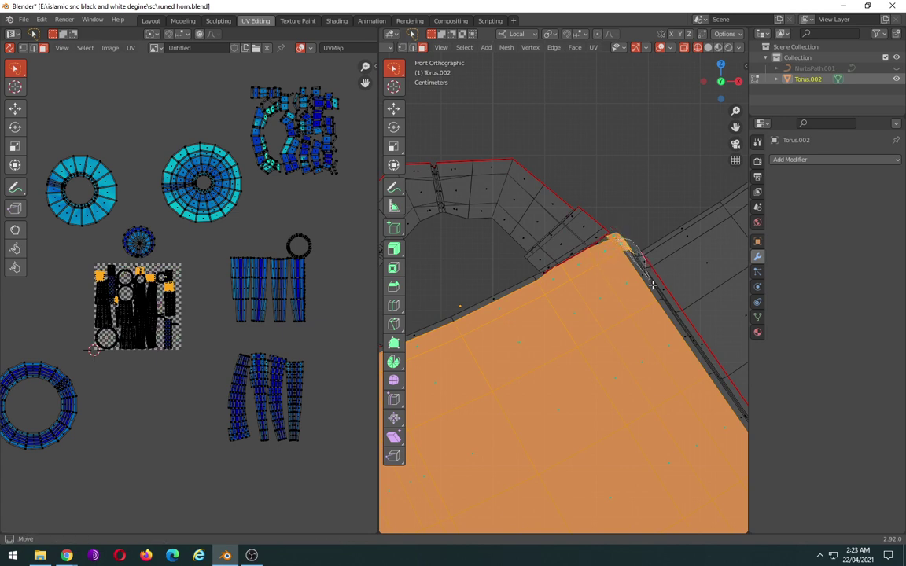
pyautogui.click(652, 284)
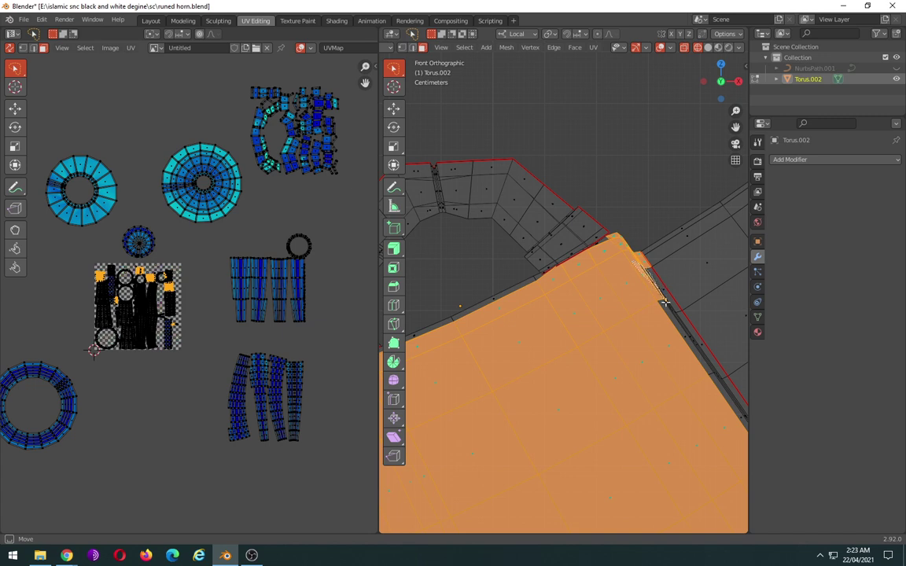
pyautogui.click(647, 300)
pyautogui.keyDown('shift'); pyautogui.click(642, 260); pyautogui.keyUp('shift')
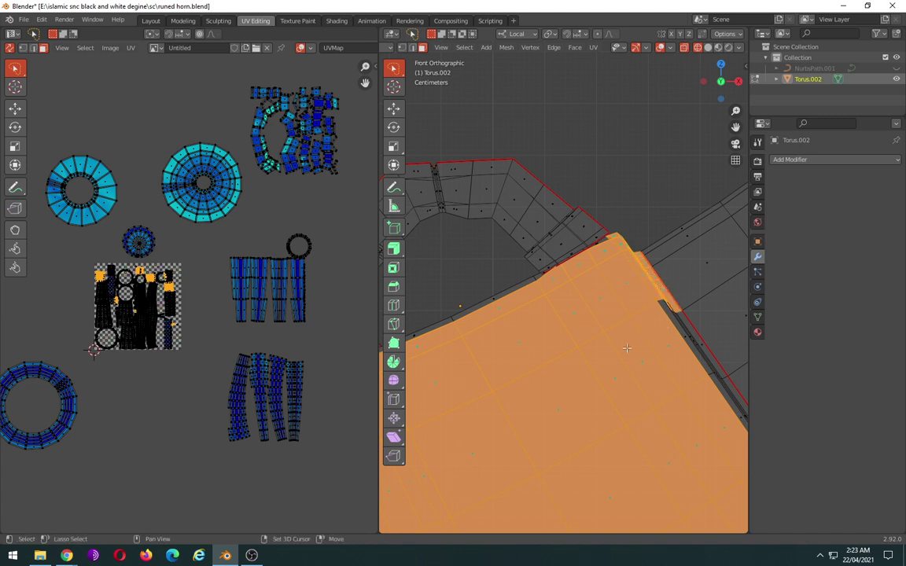
pyautogui.press('g')
pyautogui.click(691, 338)
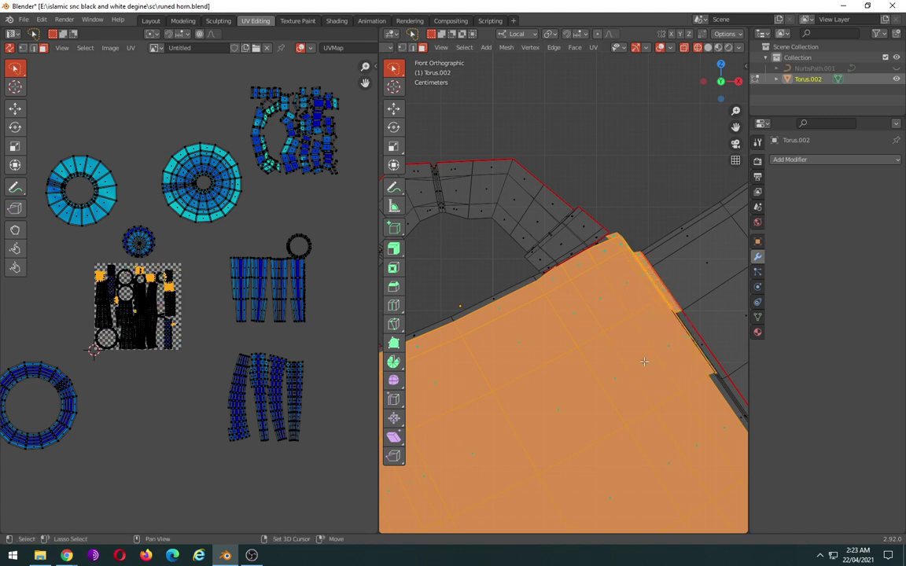
pyautogui.moveTo(662, 366); pyautogui.dragTo(582, 329, button='middle')
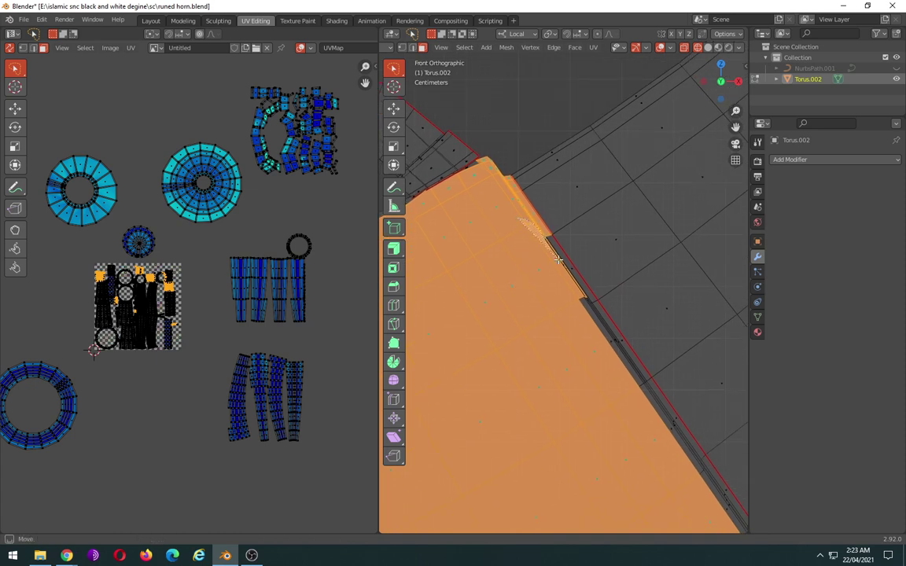
pyautogui.press('g')
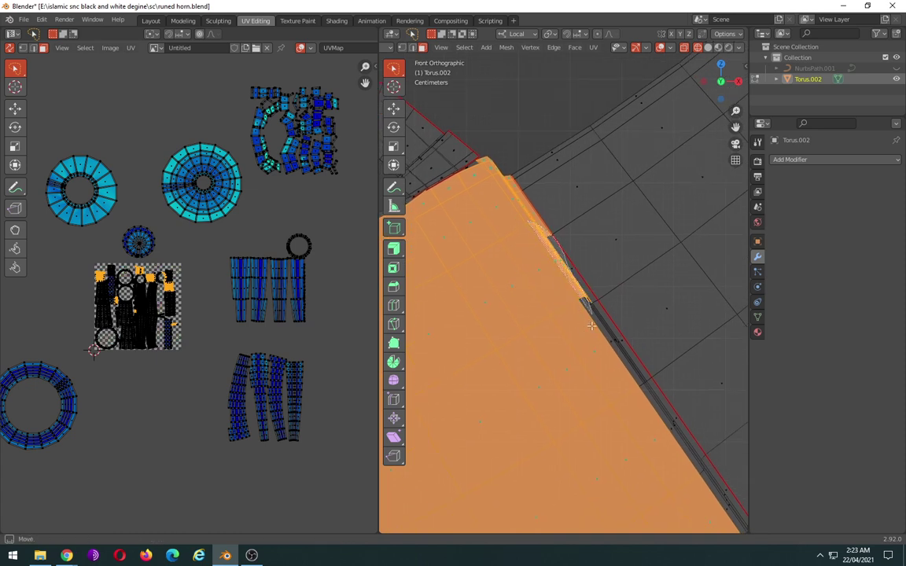
pyautogui.click(529, 349)
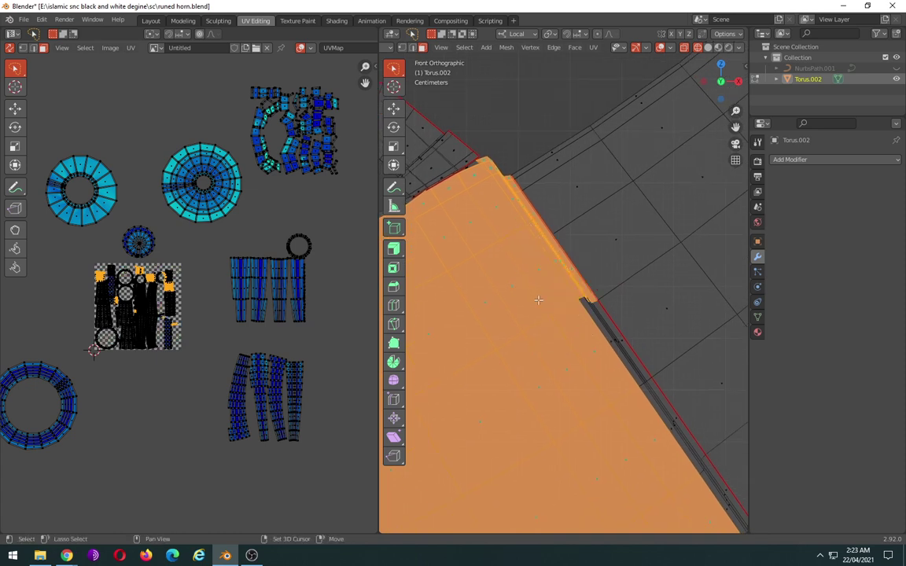
# - Move the last corner face into place and orbit to check the reshaped ring band
pyautogui.moveTo(558, 378); pyautogui.dragTo(564, 343, button='middle')
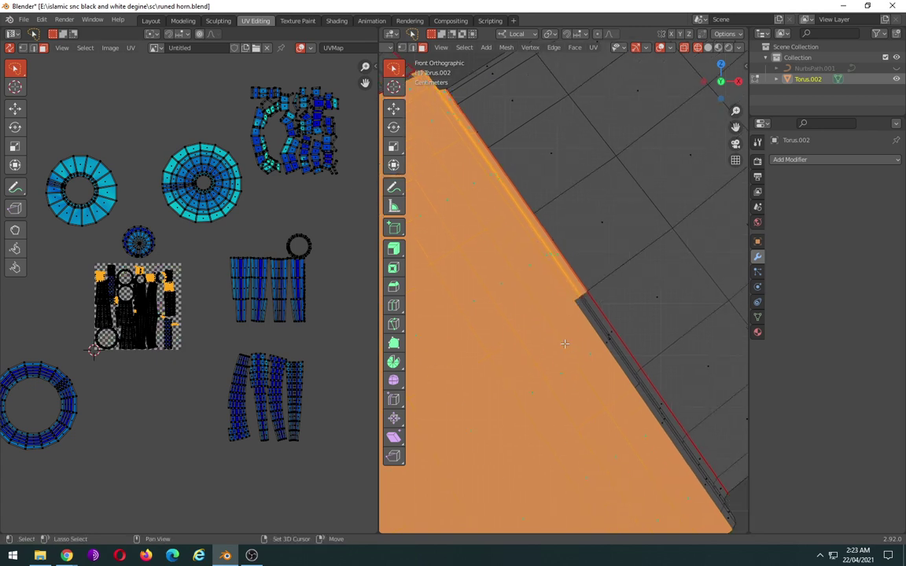
pyautogui.scroll(-3, 618, 397)
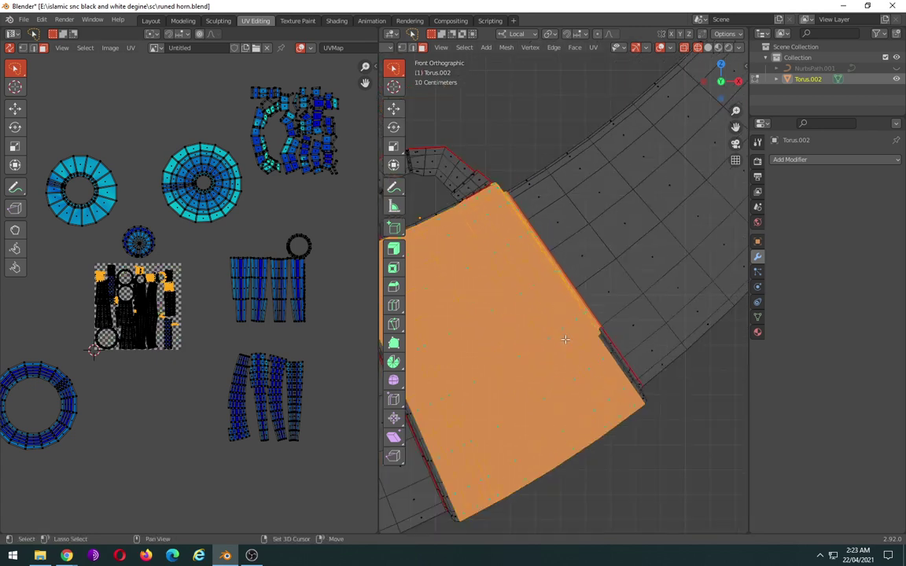
pyautogui.scroll(-3, 606, 429)
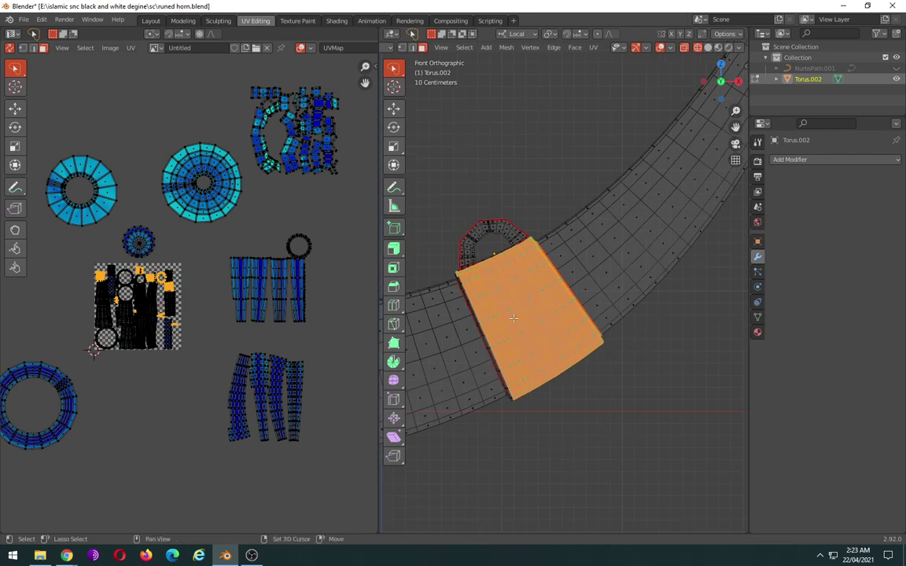
pyautogui.scroll(2, 513, 317)
pyautogui.scroll(2, 519, 346)
pyautogui.scroll(2, 527, 386)
pyautogui.scroll(2, 537, 426)
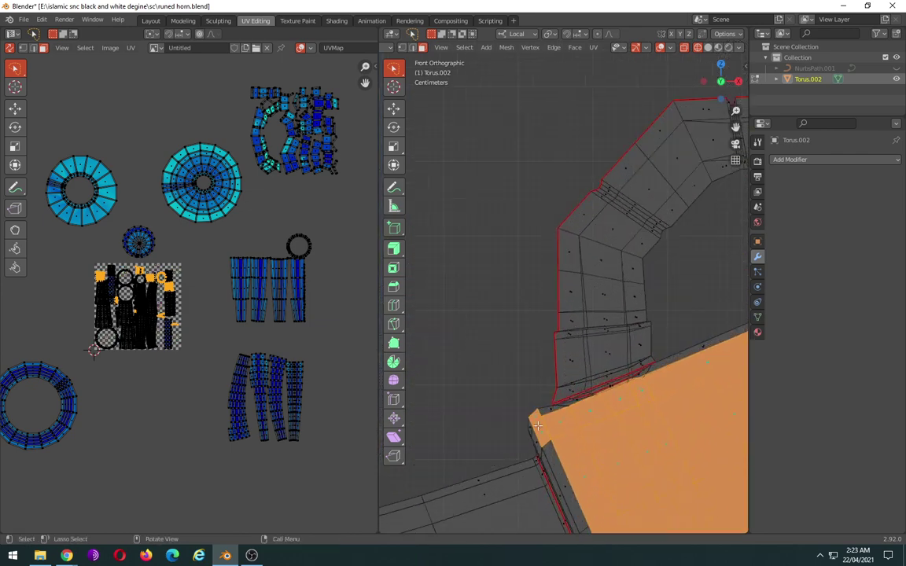
pyautogui.press('g')
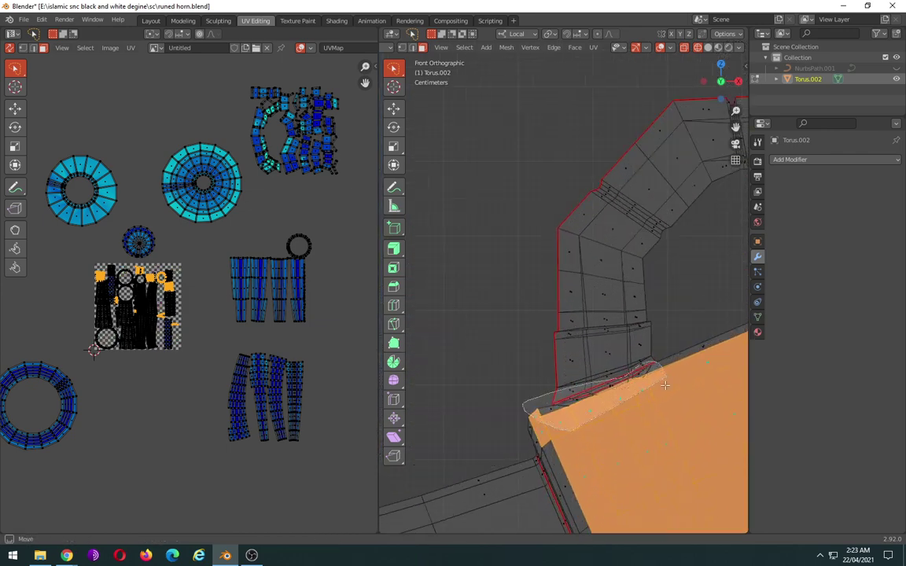
pyautogui.click(622, 403)
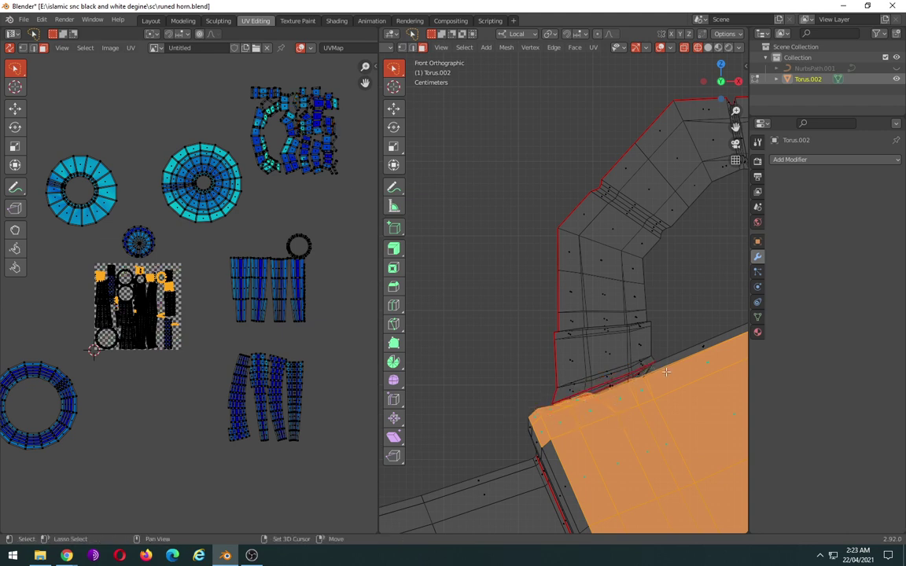
pyautogui.keyDown('shift'); pyautogui.moveTo(619, 398); pyautogui.dragTo(668, 373, button='middle'); pyautogui.keyUp('shift')
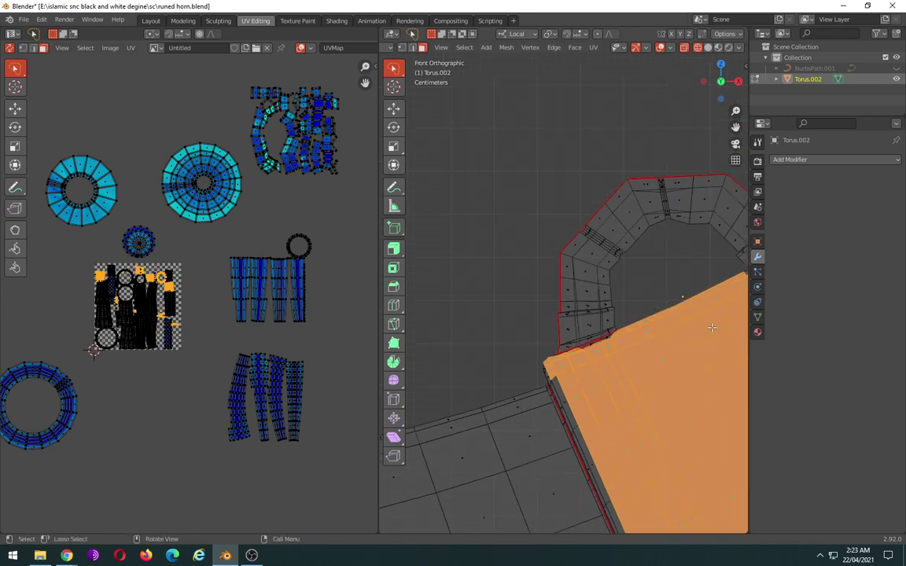
pyautogui.scroll(-1, 684, 332)
pyautogui.moveTo(659, 315)
pyautogui.mouseDown(button='middle')
pyautogui.moveTo(588, 321)
pyautogui.moveTo(621, 291)
pyautogui.moveTo(531, 332)
pyautogui.mouseUp(button='middle')
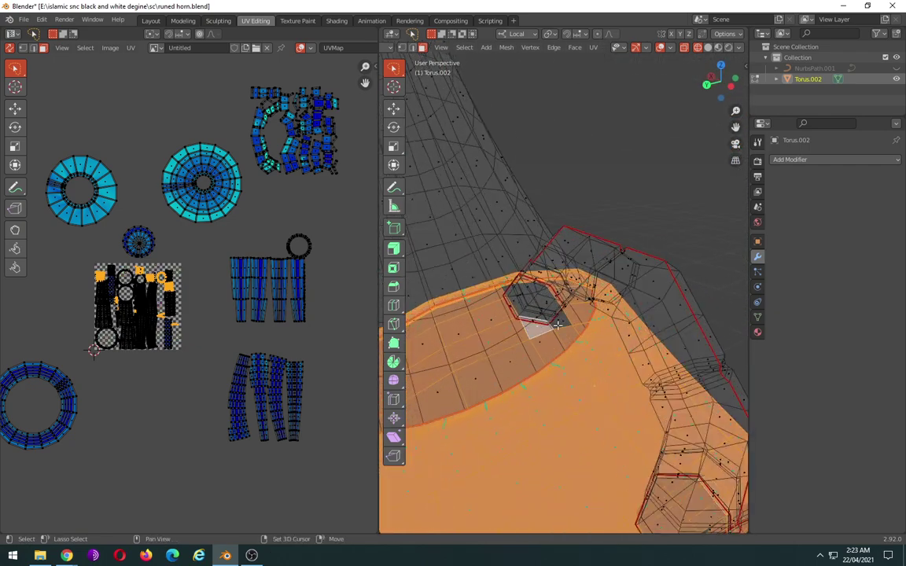
pyautogui.moveTo(531, 332)
pyautogui.mouseDown(button='middle')
pyautogui.moveTo(634, 332)
pyautogui.moveTo(484, 370)
pyautogui.moveTo(549, 347)
pyautogui.mouseUp(button='middle')
# - Smart UV project the ring band's faces and move the new islands to the top-left
pyautogui.scroll(2, 549, 347)
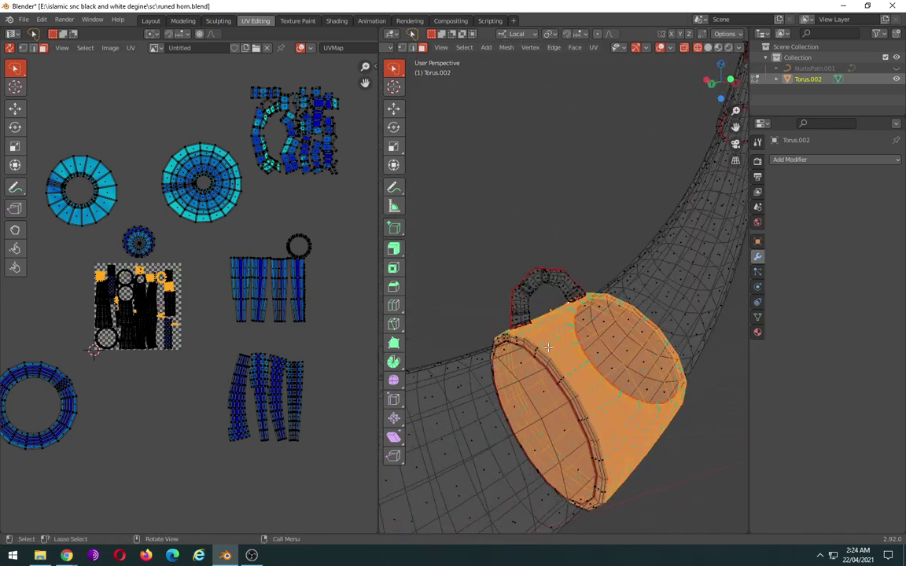
pyautogui.scroll(-3, 549, 347)
pyautogui.scroll(-3, 549, 354)
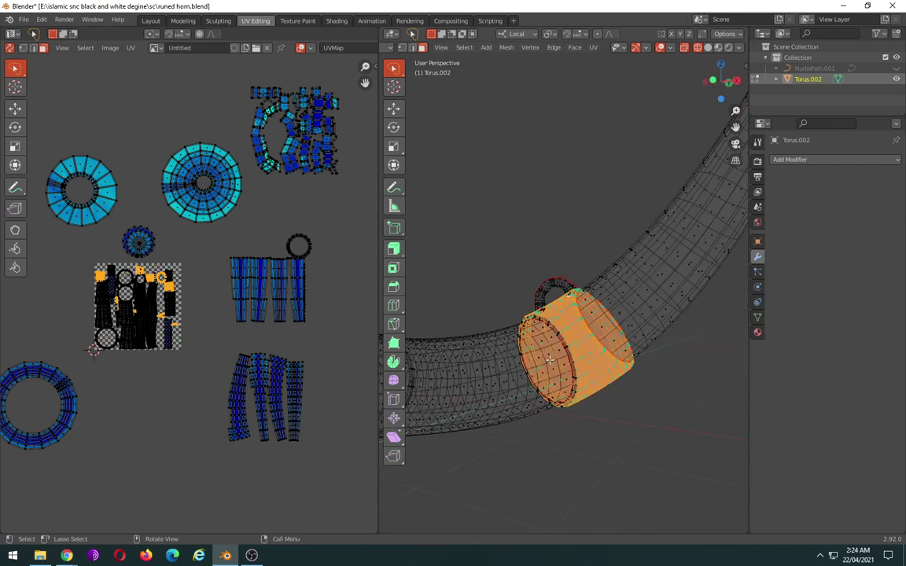
pyautogui.press('u')
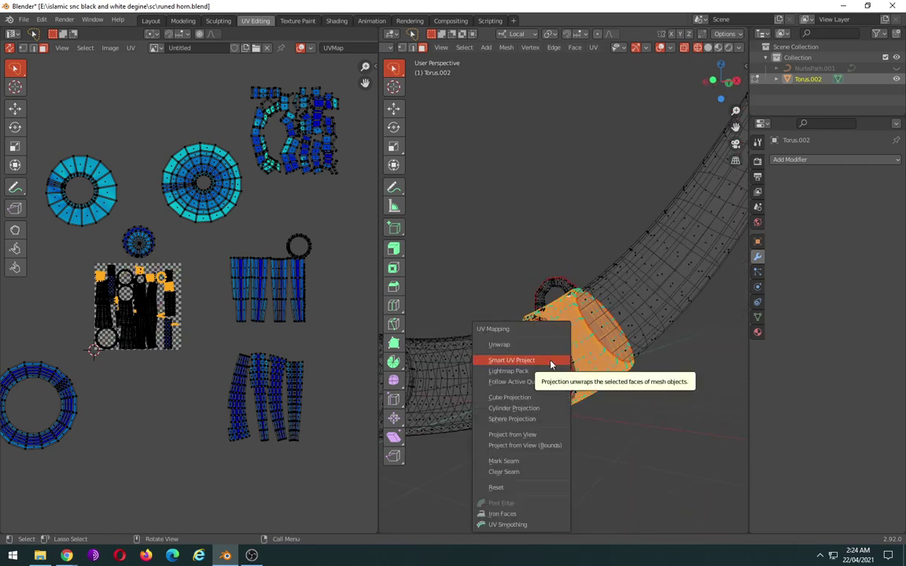
pyautogui.click(551, 364)
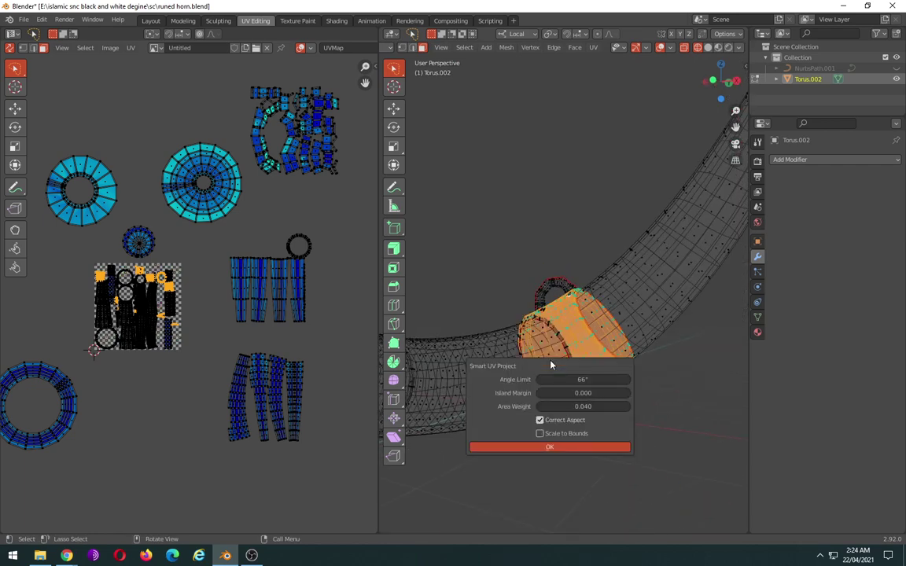
pyautogui.click(562, 449)
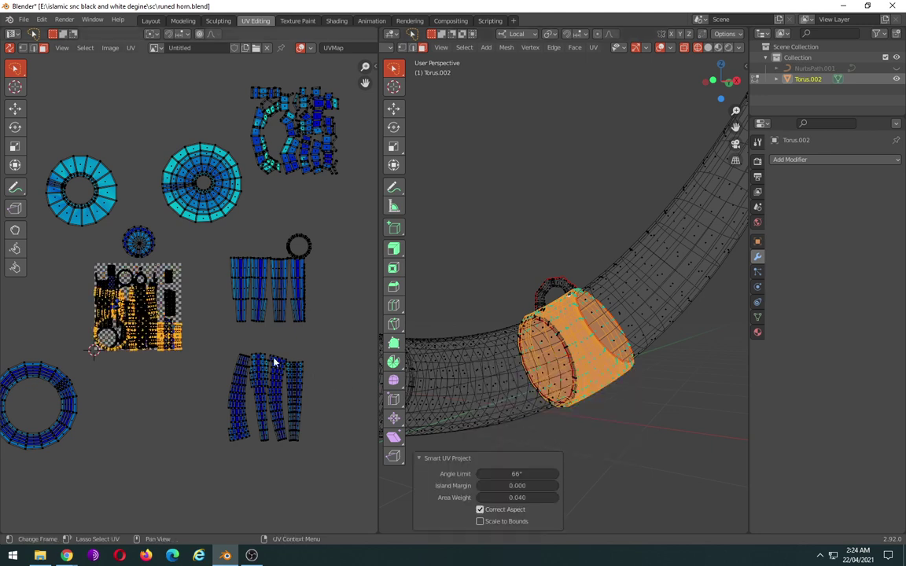
pyautogui.press('g')
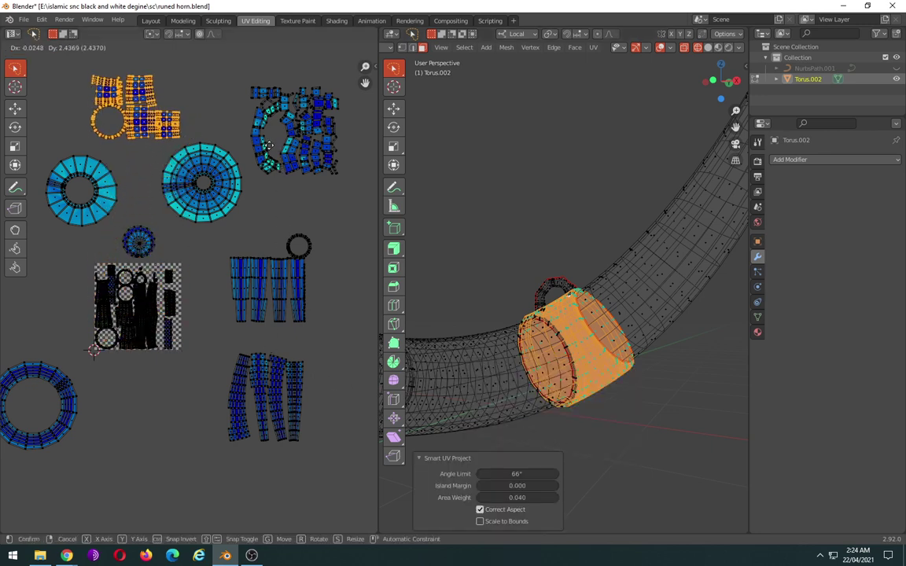
pyautogui.click(266, 144)
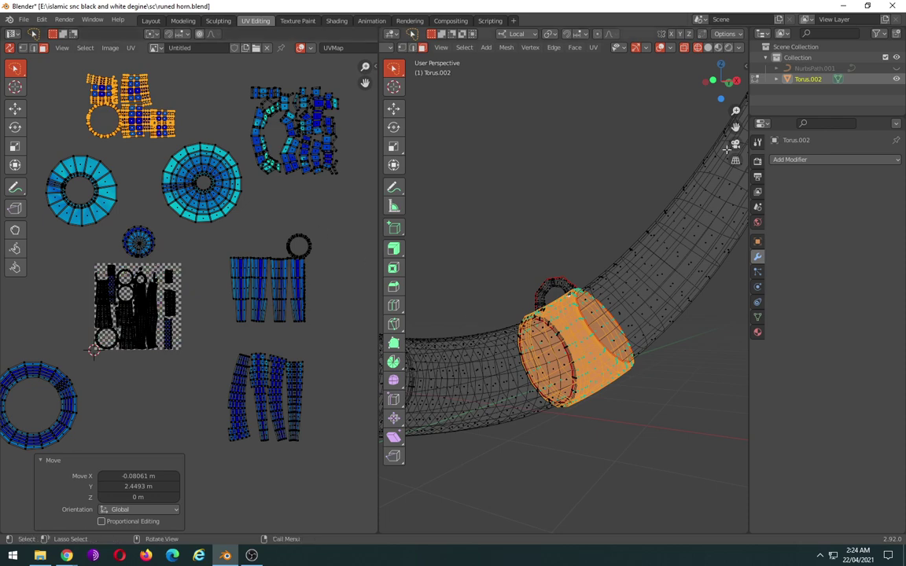
# - Show the checker texture in Material Preview and return to Object Mode
pyautogui.click(718, 48)
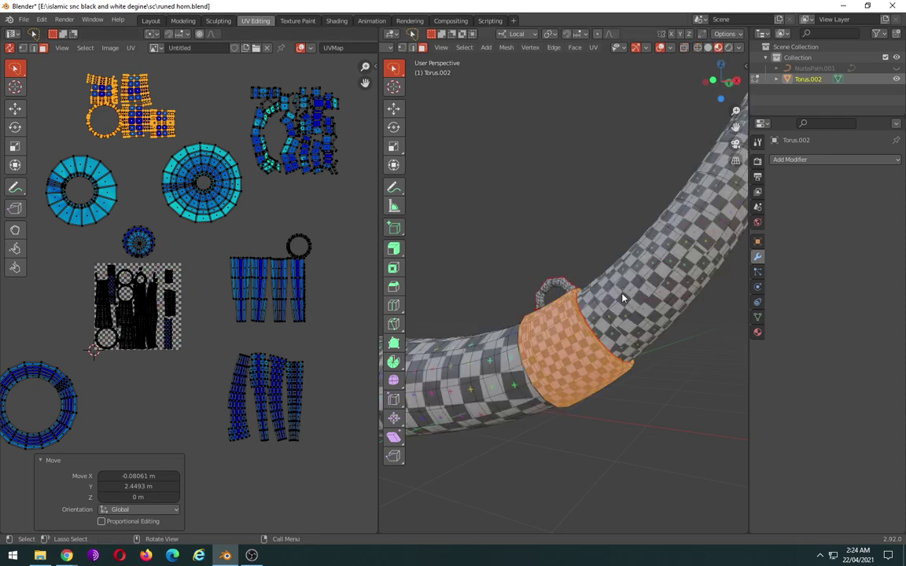
pyautogui.press('Tab')
pyautogui.moveTo(622, 299)
pyautogui.mouseDown(button='middle')
pyautogui.moveTo(602, 344)
pyautogui.moveTo(667, 366)
pyautogui.moveTo(656, 361)
pyautogui.mouseUp(button='middle')
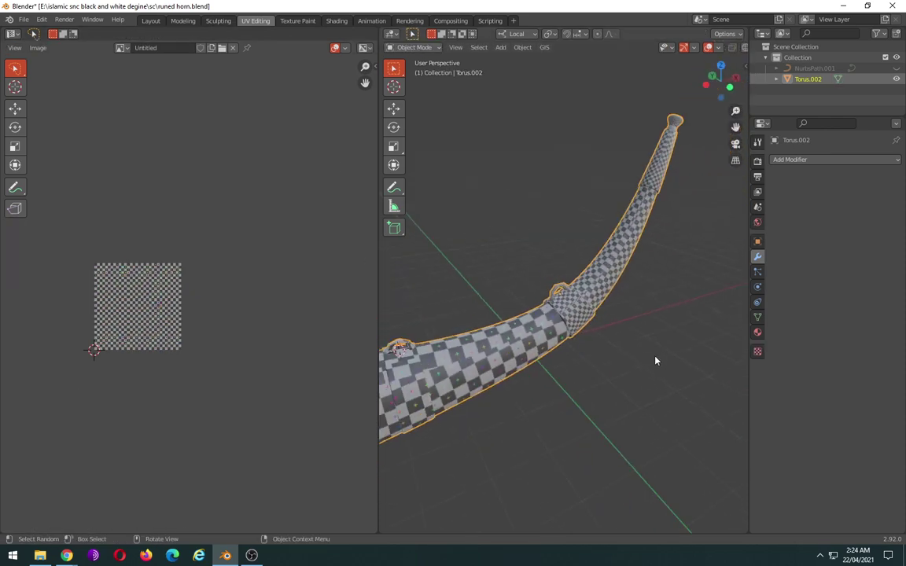
# - Return the horn to Edit Mode and zoom in on the stepped edge loop at the ring band
pyautogui.moveTo(581, 361)
pyautogui.mouseDown(button='middle')
pyautogui.moveTo(650, 315)
pyautogui.moveTo(606, 334)
pyautogui.moveTo(604, 322)
pyautogui.moveTo(569, 354)
pyautogui.moveTo(565, 338)
pyautogui.moveTo(545, 333)
pyautogui.moveTo(545, 320)
pyautogui.mouseUp(button='middle')
pyautogui.click(604, 321)
pyautogui.press('Tab')
pyautogui.scroll(2, 596, 333)
pyautogui.scroll(3, 596, 333)
pyautogui.click(500, 290)
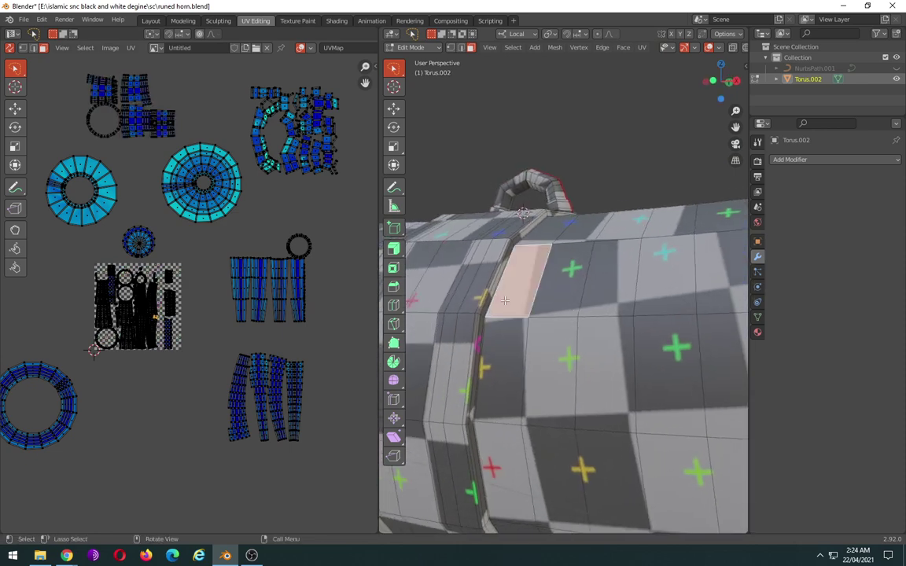
pyautogui.scroll(5, 505, 300)
pyautogui.scroll(-4, 485, 289)
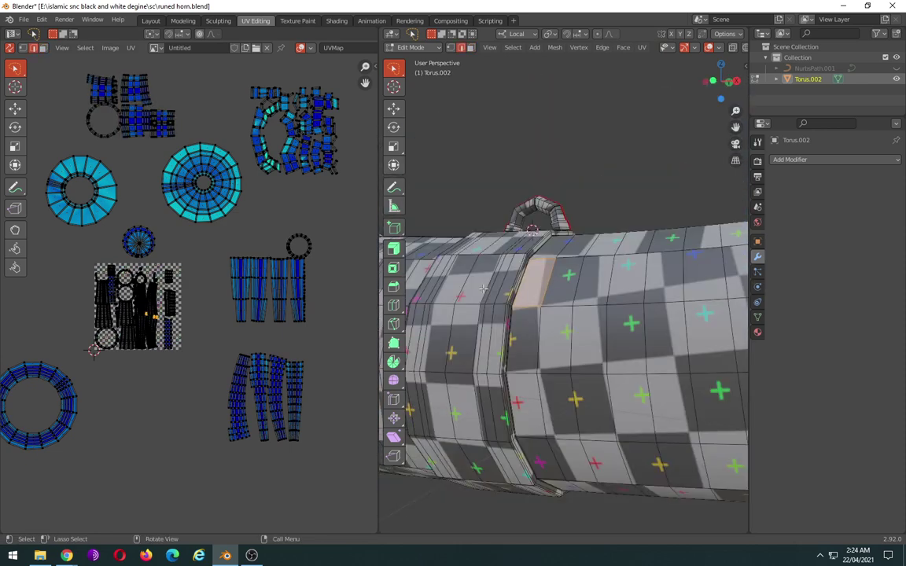
pyautogui.scroll(1, 481, 277)
pyautogui.scroll(1, 479, 275)
pyautogui.click(460, 266)
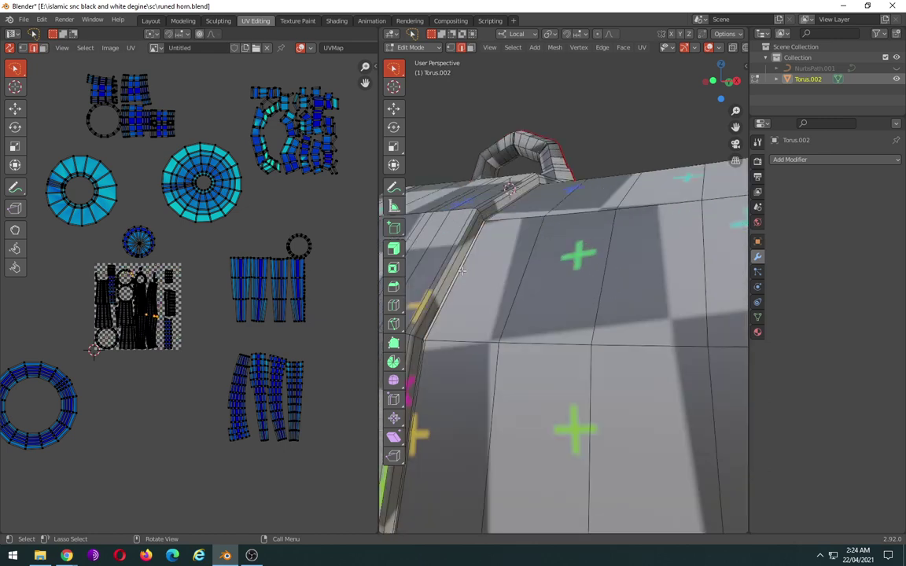
pyautogui.scroll(-3, 463, 271)
pyautogui.scroll(5, 467, 282)
pyautogui.scroll(-4, 471, 280)
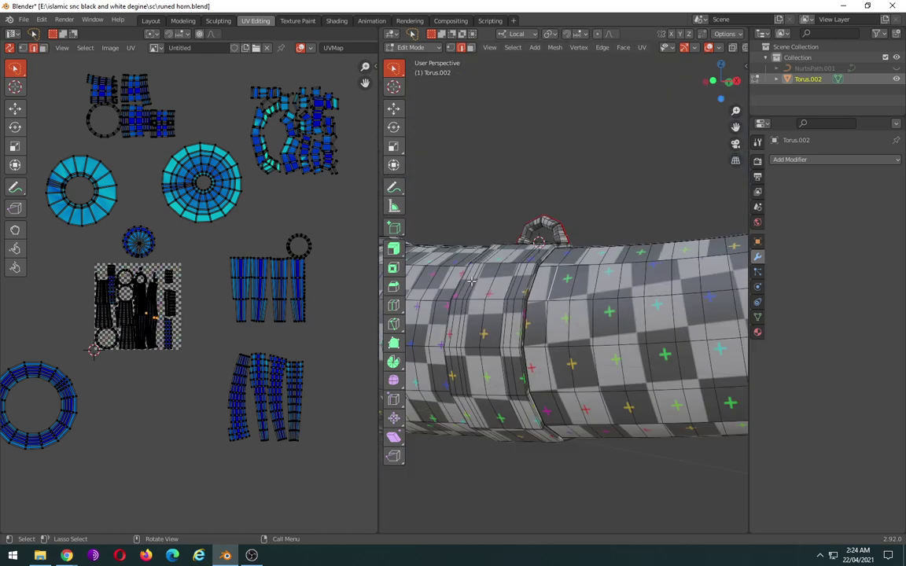
pyautogui.scroll(1, 519, 307)
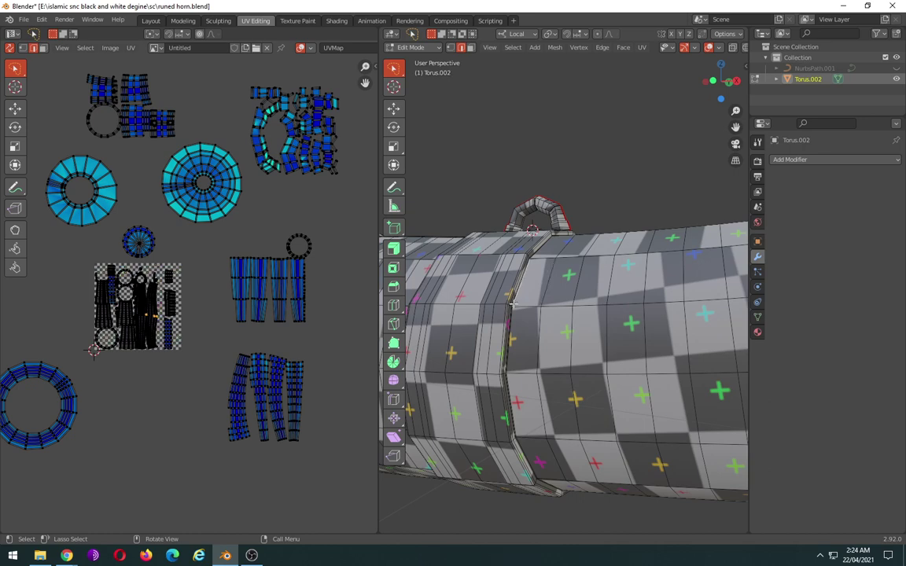
pyautogui.scroll(3, 512, 304)
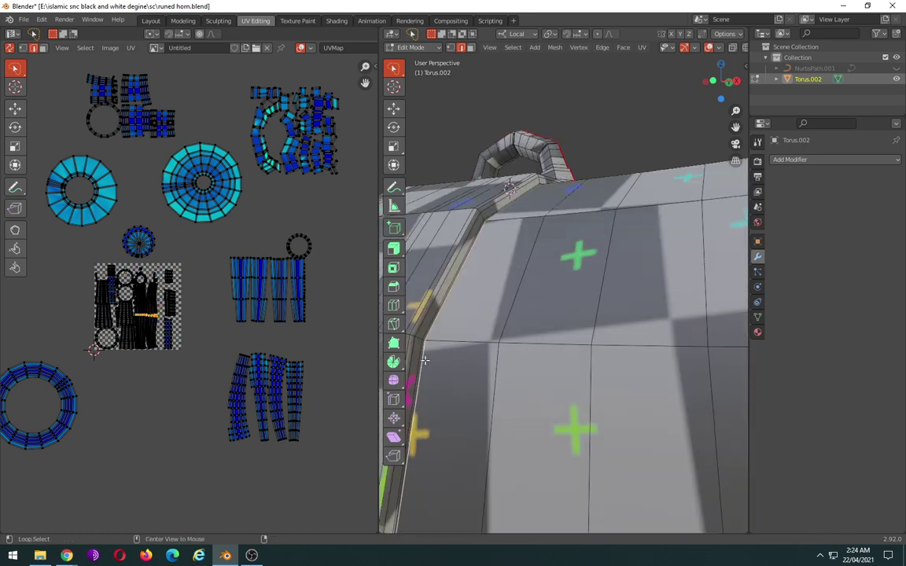
pyautogui.scroll(-4, 465, 376)
# - Mark the selected edge loop as a UV seam and check it in front orthographic view
pyautogui.rightClick(573, 335)
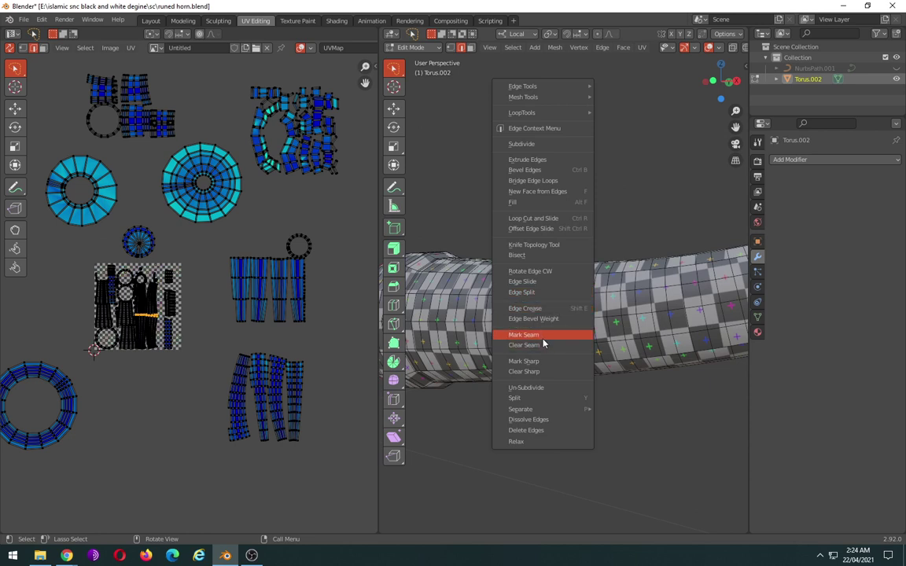
pyautogui.click(542, 335)
pyautogui.moveTo(542, 335)
pyautogui.mouseDown(button='middle')
pyautogui.moveTo(615, 394)
pyautogui.moveTo(558, 344)
pyautogui.mouseUp(button='middle')
pyautogui.press('KP_1')
pyautogui.scroll(1, 625, 384)
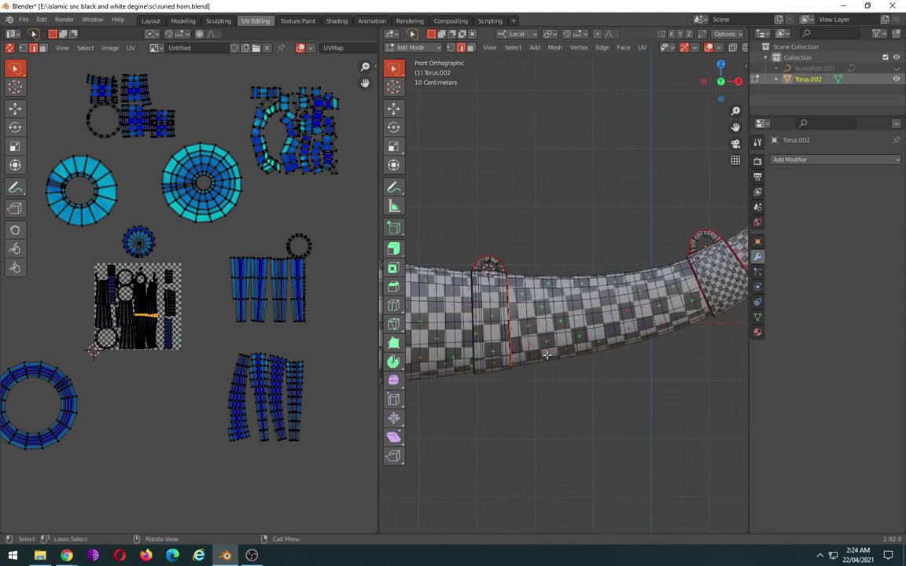
# - Show the horn in wireframe and make a first lasso selection of faces near the seams
pyautogui.hotkey('shift', 'z')
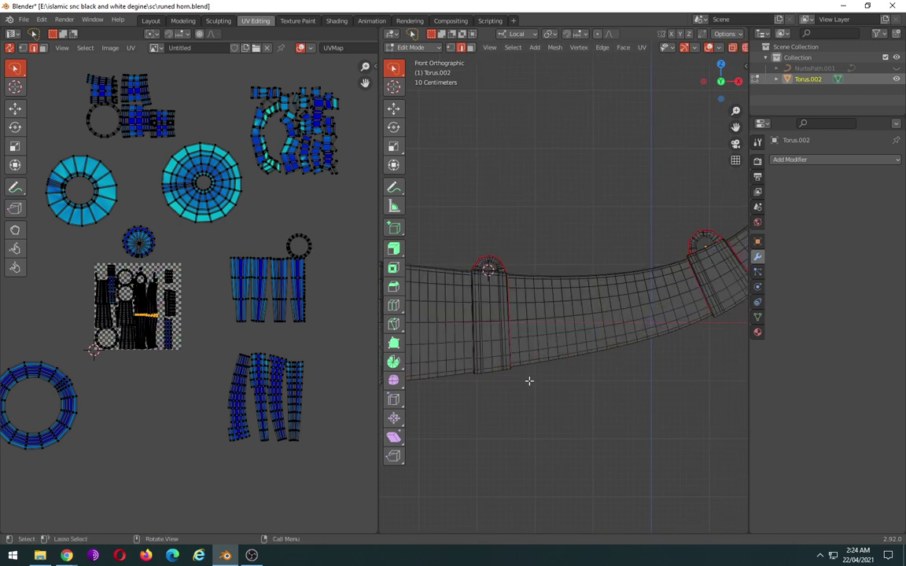
pyautogui.moveTo(523, 401)
pyautogui.keyDown('ctrl'); pyautogui.mouseDown(button='right')
pyautogui.moveTo(717, 317)
pyautogui.moveTo(593, 412)
pyautogui.mouseUp(button='right'); pyautogui.keyUp('ctrl')
pyautogui.hotkey('alt', 'a')
pyautogui.keyDown('ctrl'); pyautogui.moveTo(527, 416); pyautogui.dragTo(511, 358, button='right'); pyautogui.keyUp('ctrl')
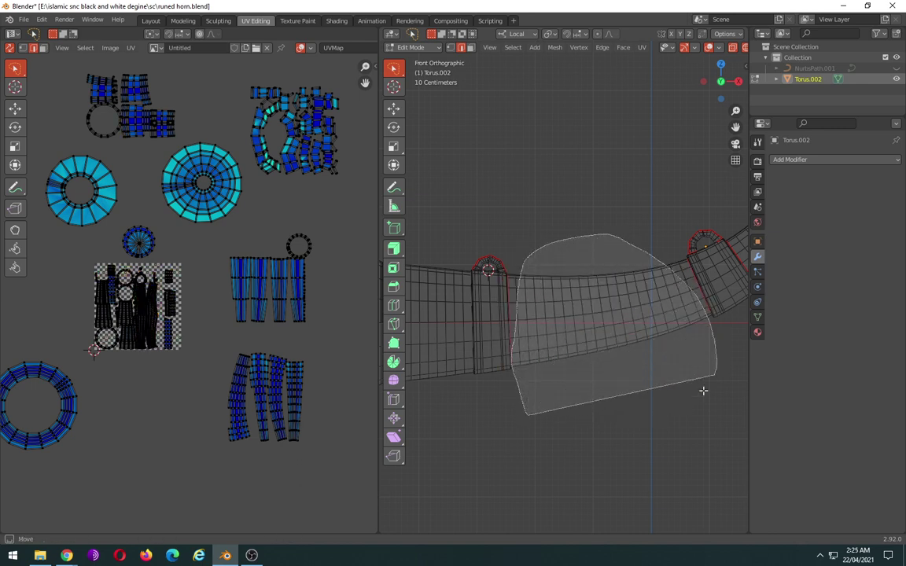
pyautogui.keyDown('ctrl'); pyautogui.moveTo(517, 298); pyautogui.dragTo(603, 395, button='right'); pyautogui.keyUp('ctrl')
pyautogui.keyDown('ctrl'); pyautogui.moveTo(522, 398); pyautogui.dragTo(531, 392, button='right'); pyautogui.keyUp('ctrl')
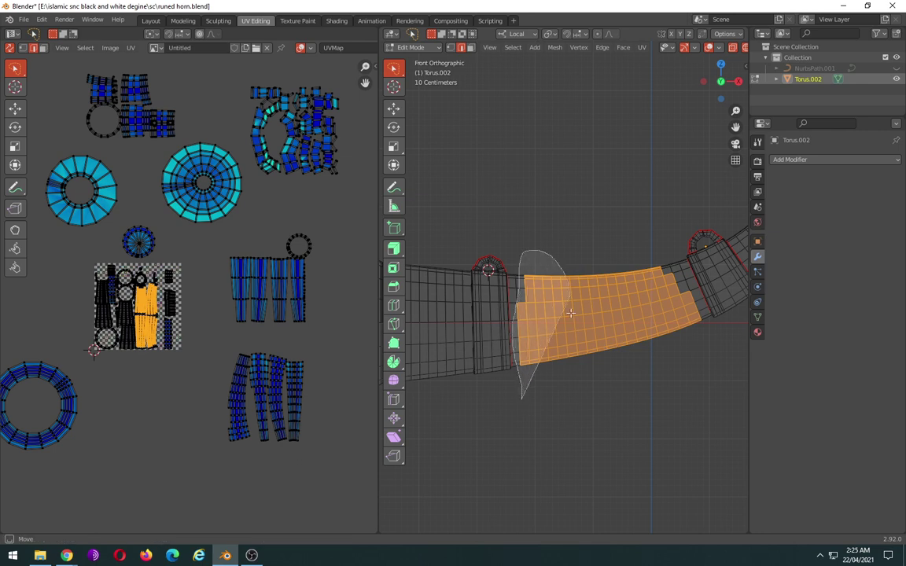
# - Switch to face select mode and try lassoing face strips, clearing them again
pyautogui.click(471, 48)
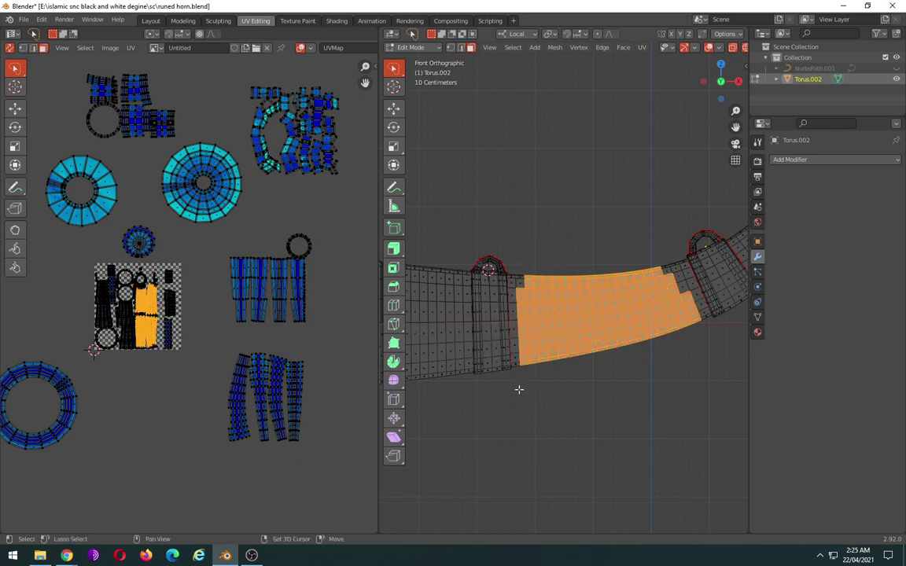
pyautogui.keyDown('ctrl'); pyautogui.moveTo(518, 390); pyautogui.dragTo(514, 344, button='right'); pyautogui.keyUp('ctrl')
pyautogui.moveTo(521, 265)
pyautogui.keyDown('ctrl'); pyautogui.mouseDown(button='right')
pyautogui.moveTo(547, 265)
pyautogui.moveTo(579, 399)
pyautogui.mouseUp(button='right'); pyautogui.keyUp('ctrl')
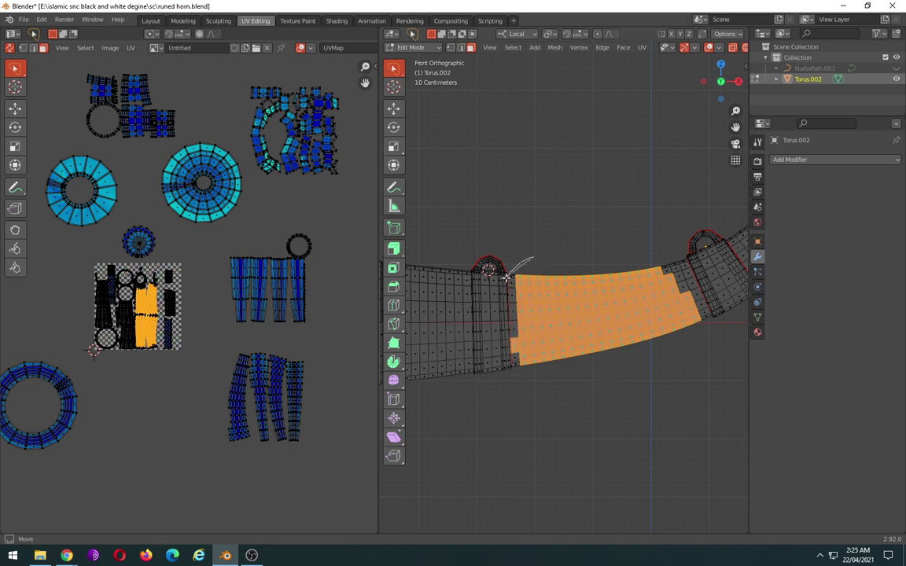
pyautogui.click(579, 397)
pyautogui.scroll(2, 536, 270)
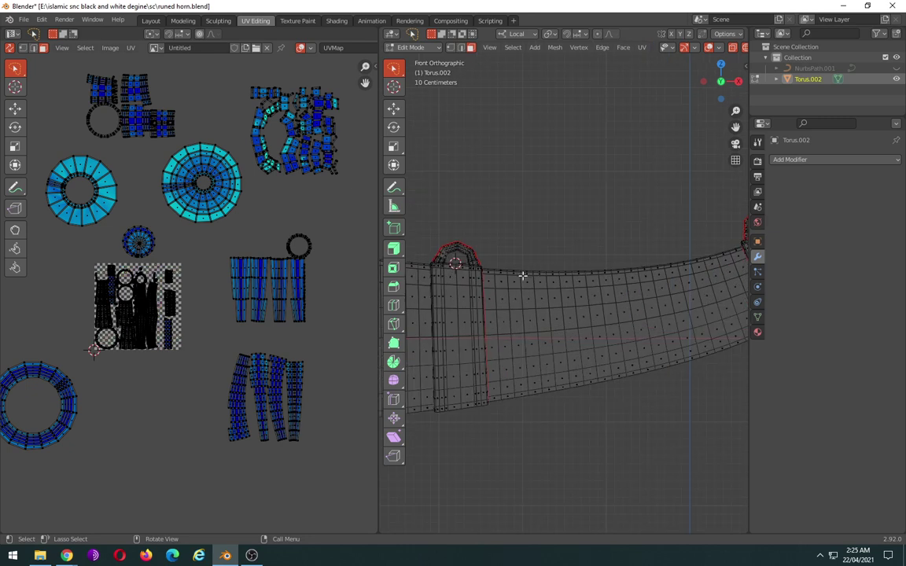
pyautogui.keyDown('ctrl'); pyautogui.moveTo(496, 254); pyautogui.dragTo(567, 385, button='right'); pyautogui.keyUp('ctrl')
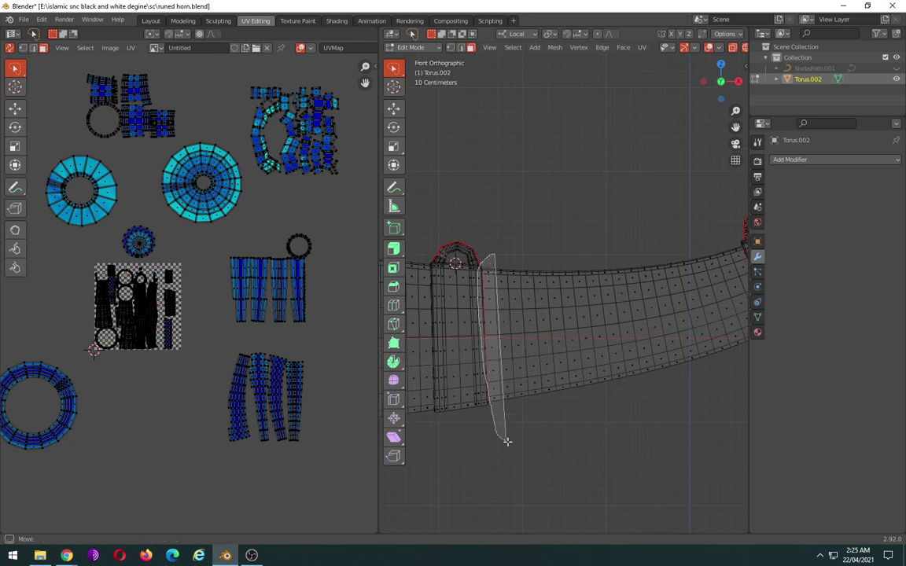
pyautogui.click(575, 419)
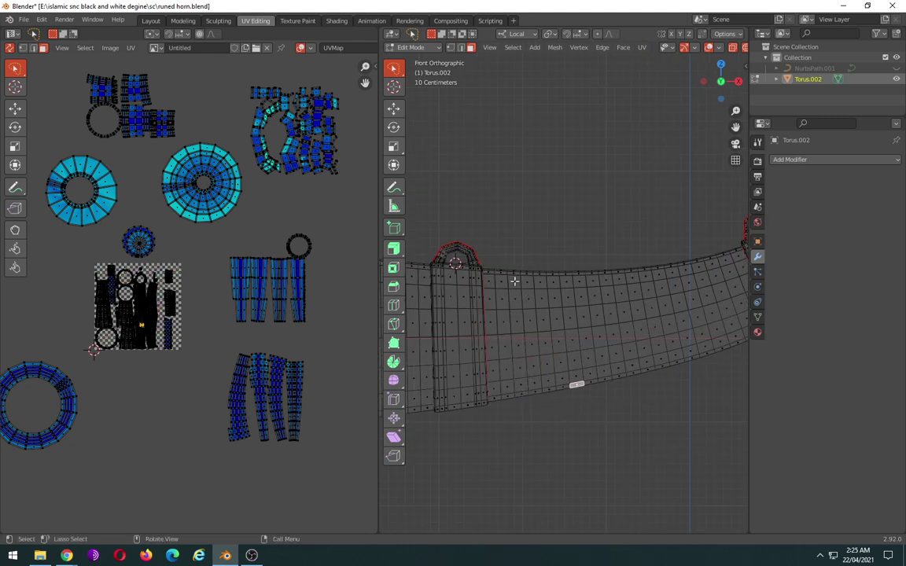
pyautogui.scroll(-1, 516, 277)
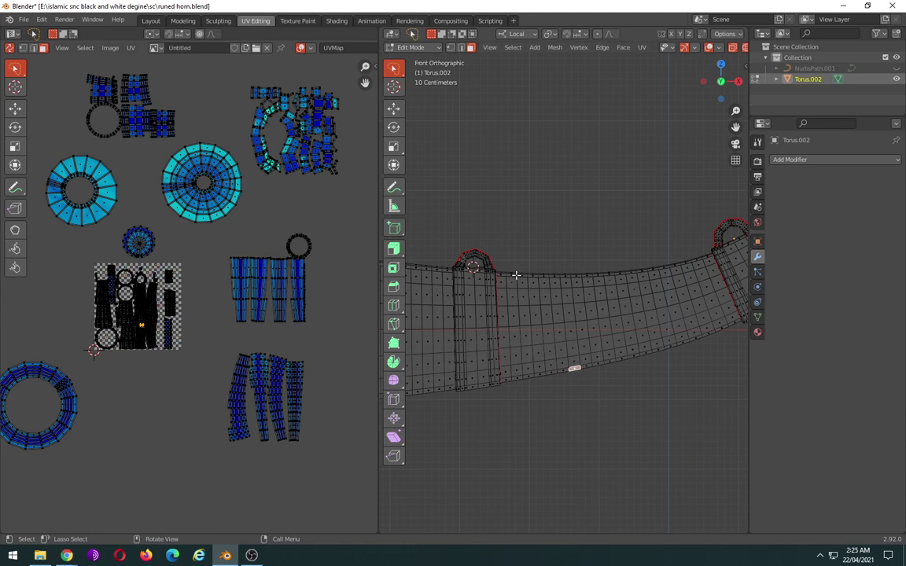
pyautogui.scroll(-1, 523, 262)
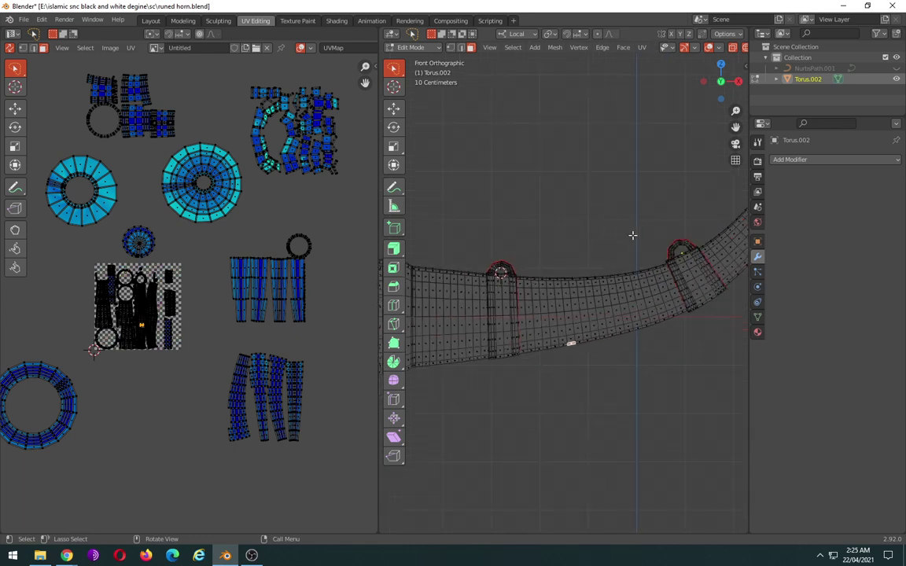
# - Lasso-select all the faces lying between the two seam rings
pyautogui.moveTo(633, 235); pyautogui.dragTo(657, 260)
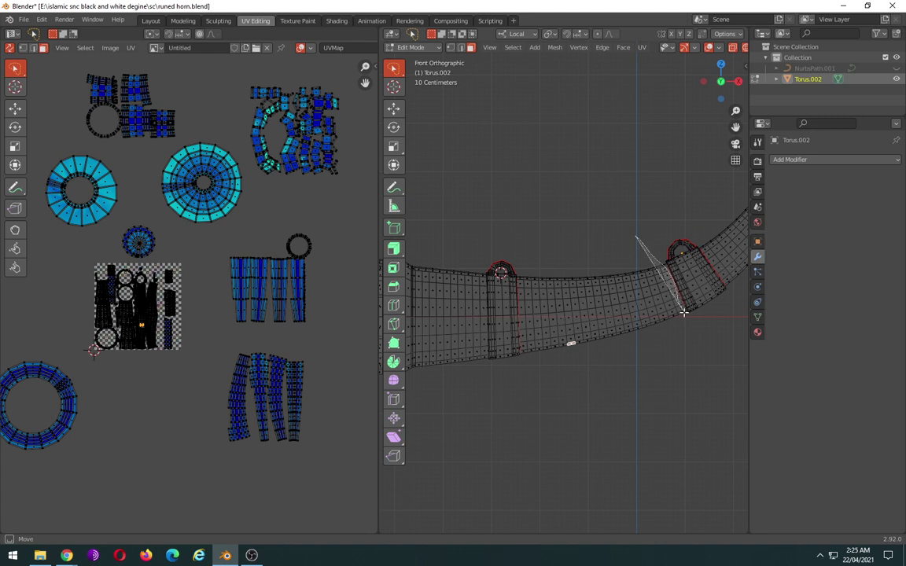
pyautogui.moveTo(683, 312)
pyautogui.mouseDown()
pyautogui.moveTo(625, 362)
pyautogui.moveTo(542, 370)
pyautogui.moveTo(522, 337)
pyautogui.moveTo(518, 282)
pyautogui.moveTo(554, 259)
pyautogui.mouseUp()
pyautogui.scroll(2, 536, 348)
pyautogui.scroll(2, 572, 283)
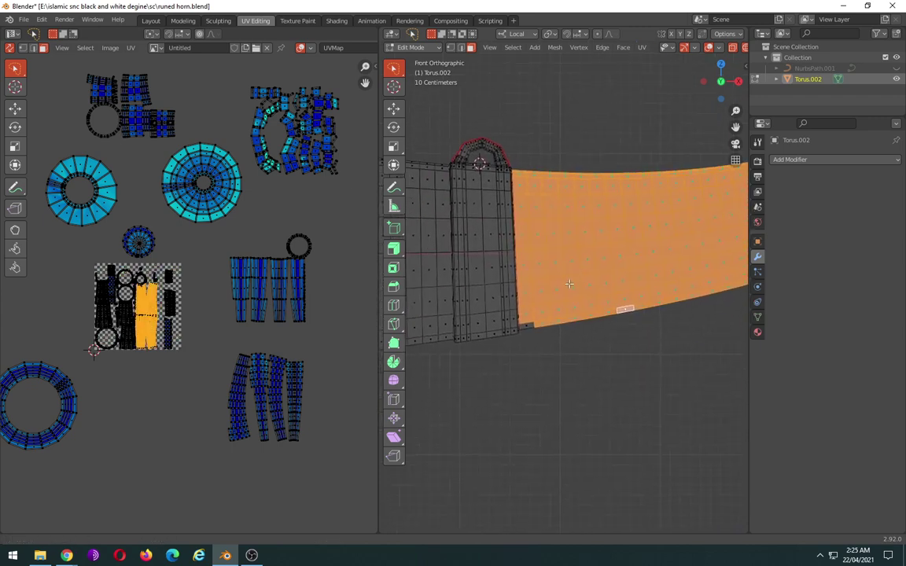
pyautogui.scroll(3, 504, 384)
pyautogui.scroll(-2, 503, 370)
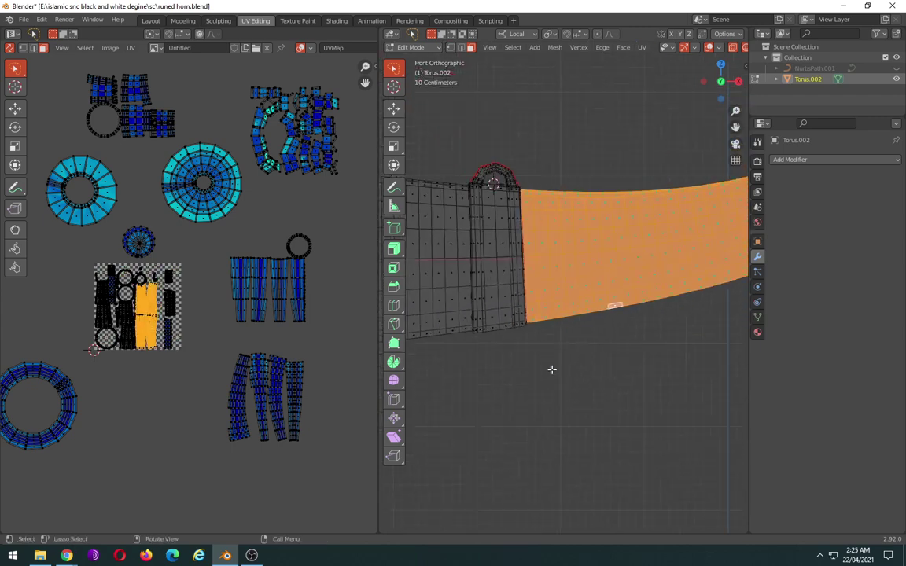
pyautogui.scroll(-1, 552, 370)
pyautogui.scroll(-1, 472, 370)
# - Orbit and pan around the horn to check the selected band and the upper seam loop
pyautogui.moveTo(471, 371); pyautogui.dragTo(681, 335, button='middle')
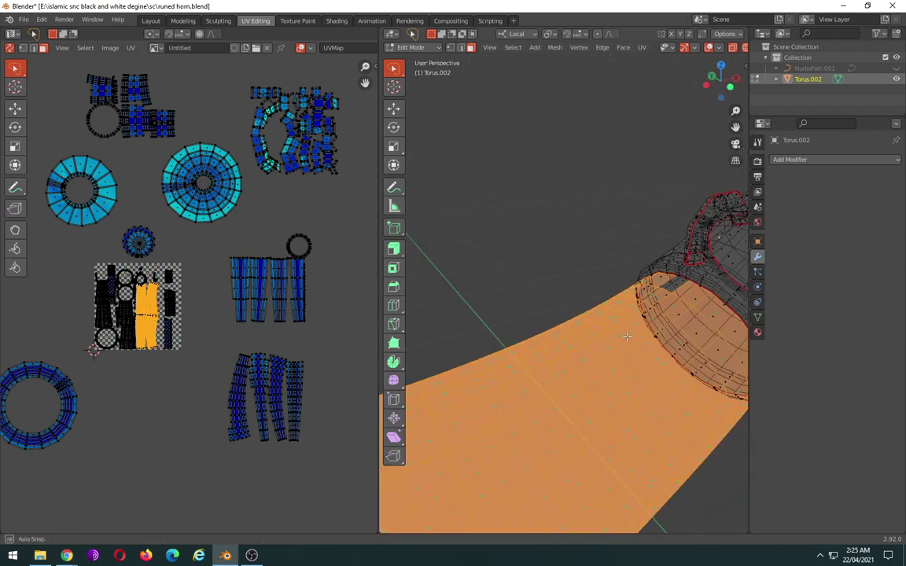
pyautogui.moveTo(668, 301)
pyautogui.mouseDown(button='middle')
pyautogui.moveTo(731, 310)
pyautogui.moveTo(405, 303)
pyautogui.mouseUp(button='middle')
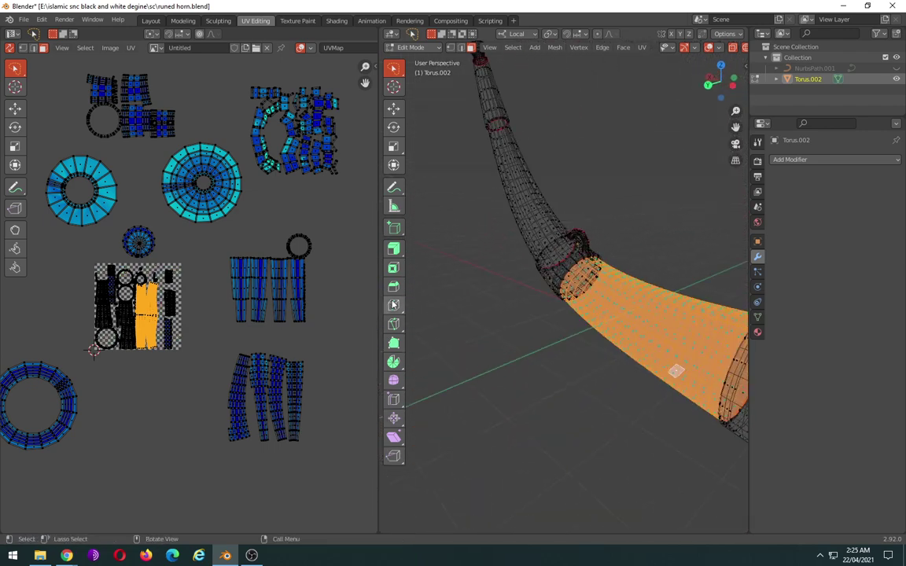
pyautogui.scroll(3, 578, 268)
pyautogui.moveTo(578, 267); pyautogui.dragTo(731, 211, button='middle')
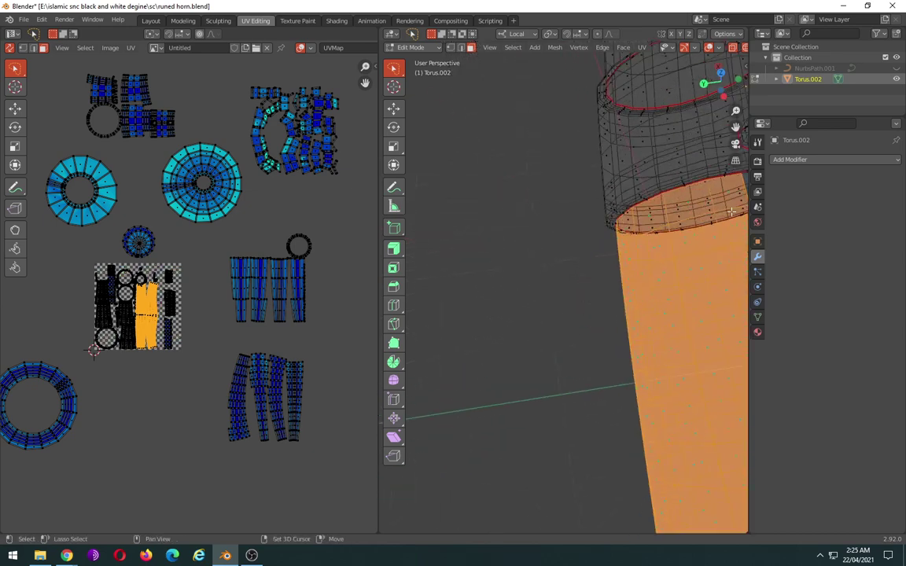
pyautogui.moveTo(747, 177); pyautogui.dragTo(693, 223, button='middle')
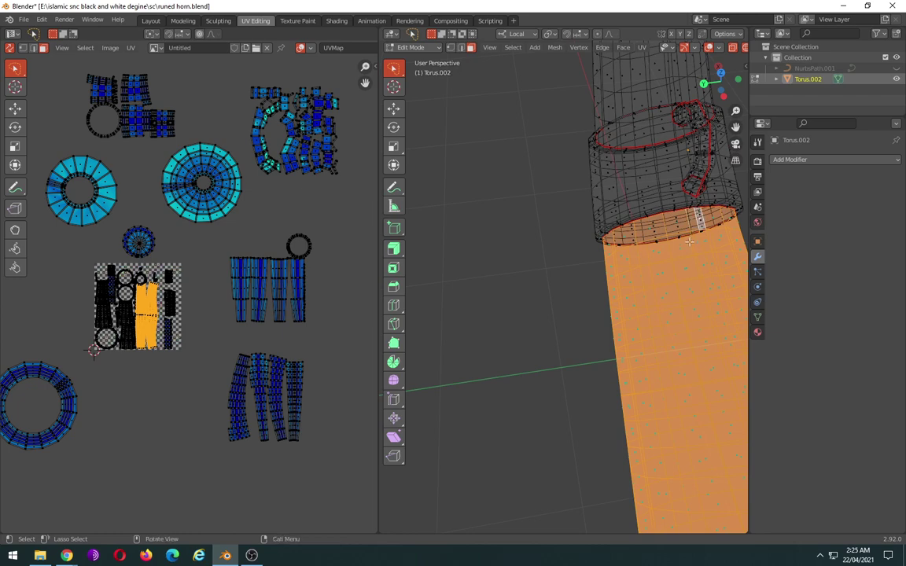
pyautogui.moveTo(699, 219); pyautogui.dragTo(595, 279, button='middle')
pyautogui.scroll(-3, 596, 280)
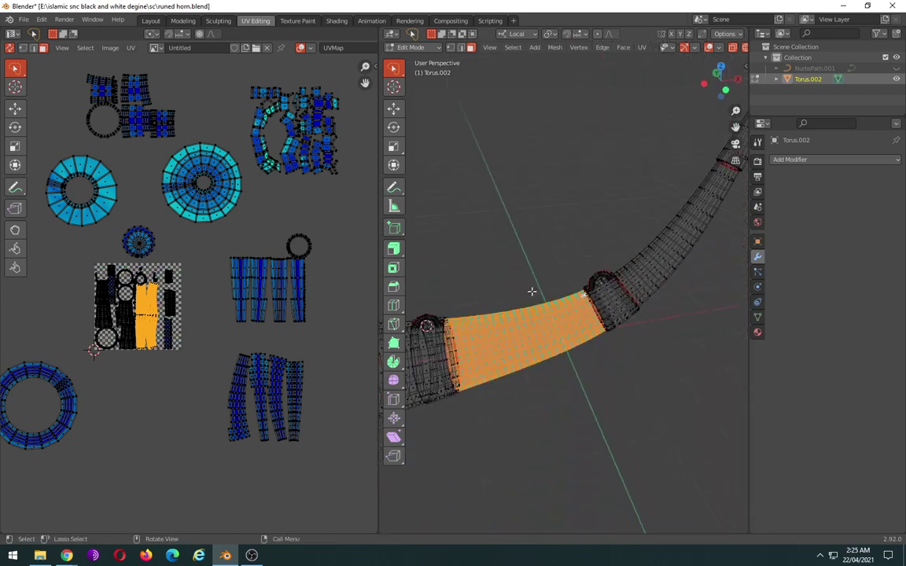
pyautogui.moveTo(531, 294)
pyautogui.mouseDown(button='middle')
pyautogui.moveTo(672, 247)
pyautogui.moveTo(712, 259)
pyautogui.moveTo(579, 269)
pyautogui.moveTo(648, 267)
pyautogui.moveTo(660, 299)
pyautogui.moveTo(630, 333)
pyautogui.moveTo(480, 291)
pyautogui.mouseUp(button='middle')
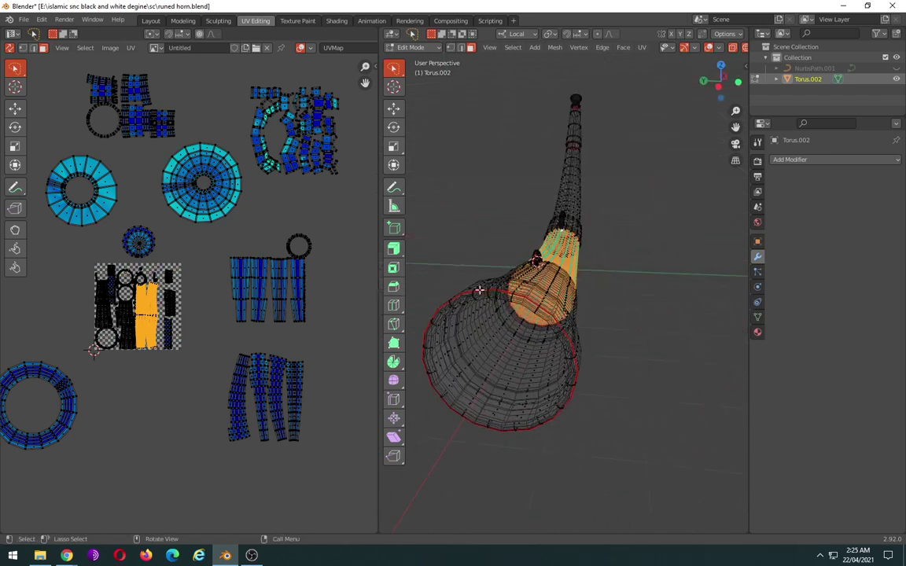
# - Smart UV Project the selected band and move its island below the other UV islands
pyautogui.press('u')
pyautogui.click(543, 292)
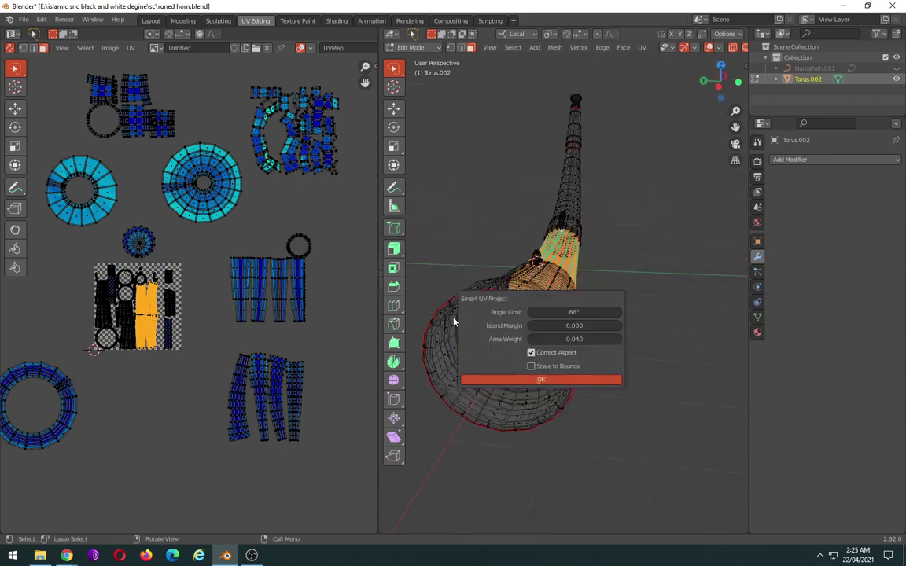
pyautogui.click(517, 342)
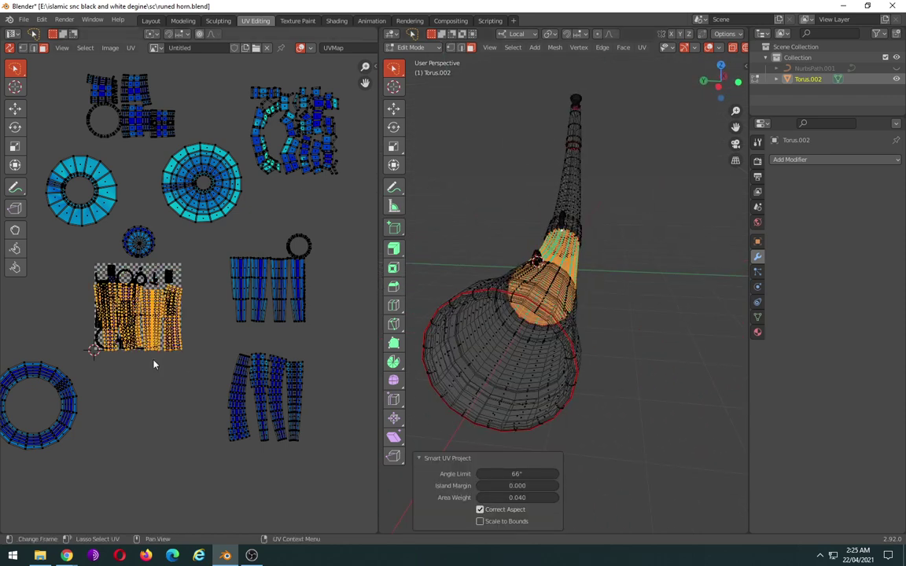
pyautogui.press('g')
pyautogui.click(170, 486)
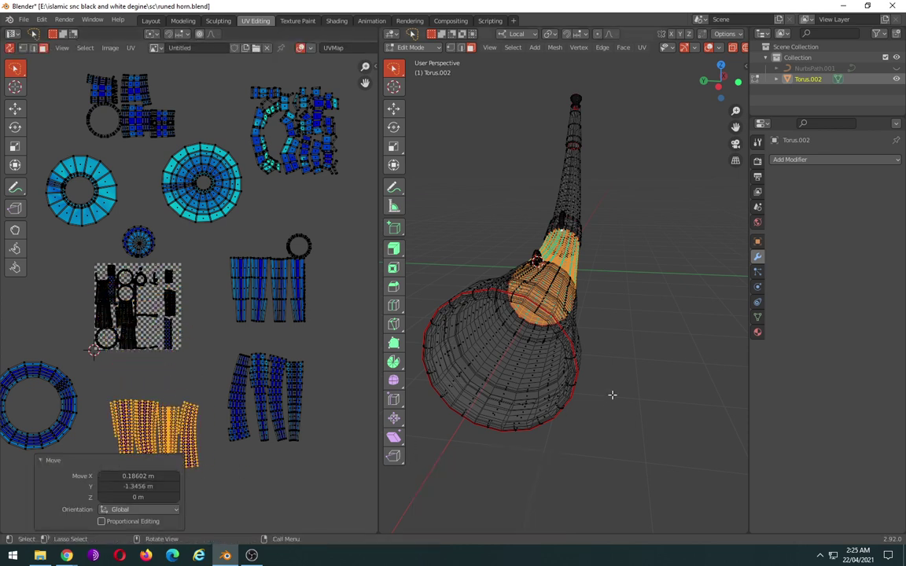
# - Show the horn in Material Preview with its checker material and return to Object Mode
pyautogui.scroll(-5, 739, 59)
pyautogui.scroll(-3, 665, 47)
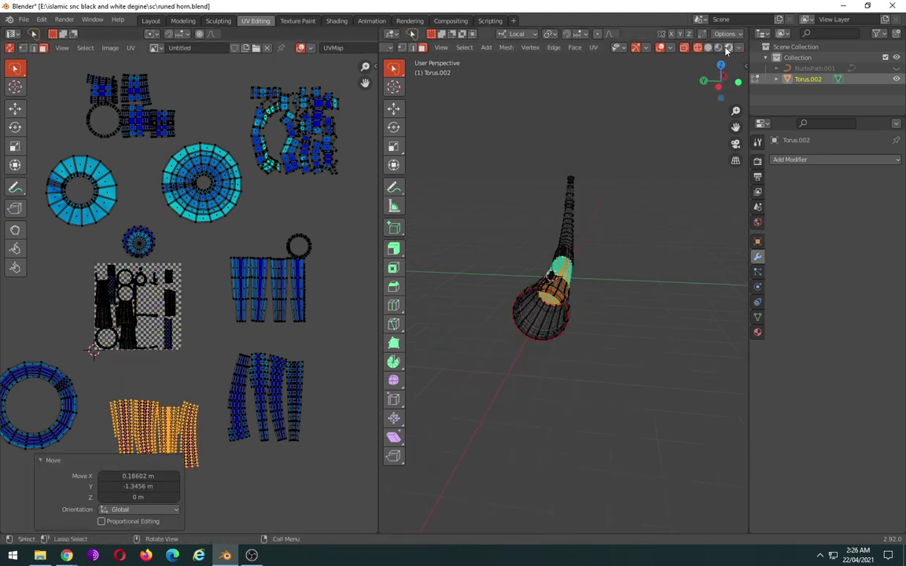
pyautogui.moveTo(601, 269); pyautogui.dragTo(634, 183, button='middle')
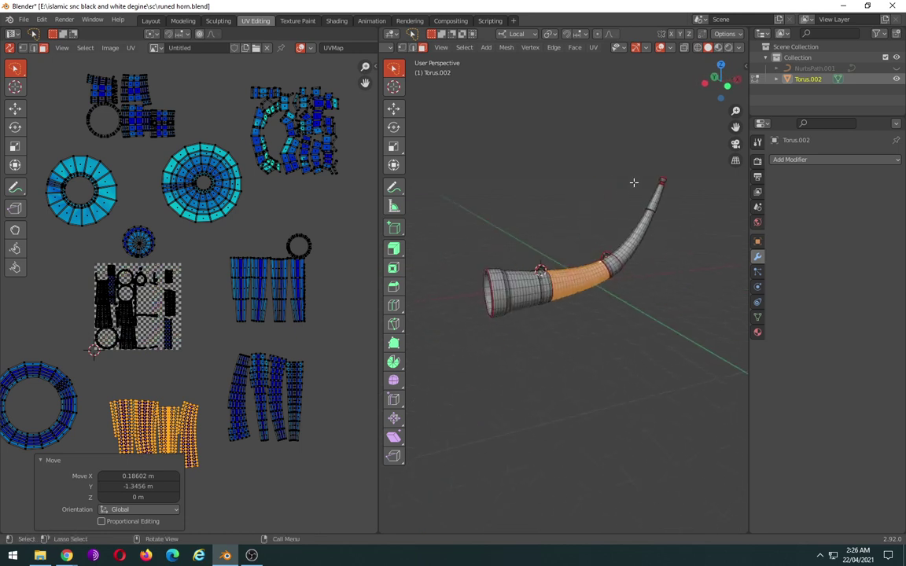
pyautogui.click(718, 47)
pyautogui.scroll(2, 606, 308)
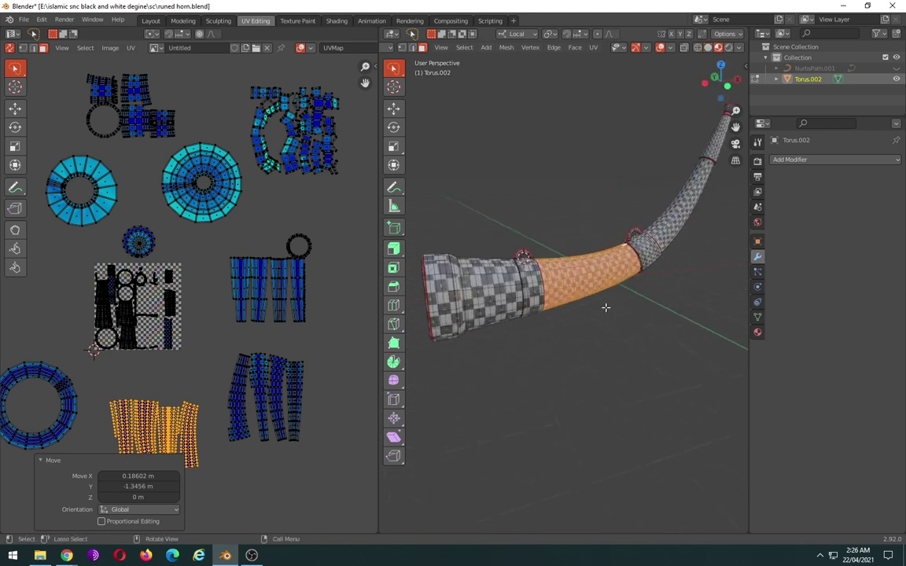
pyautogui.press('Tab')
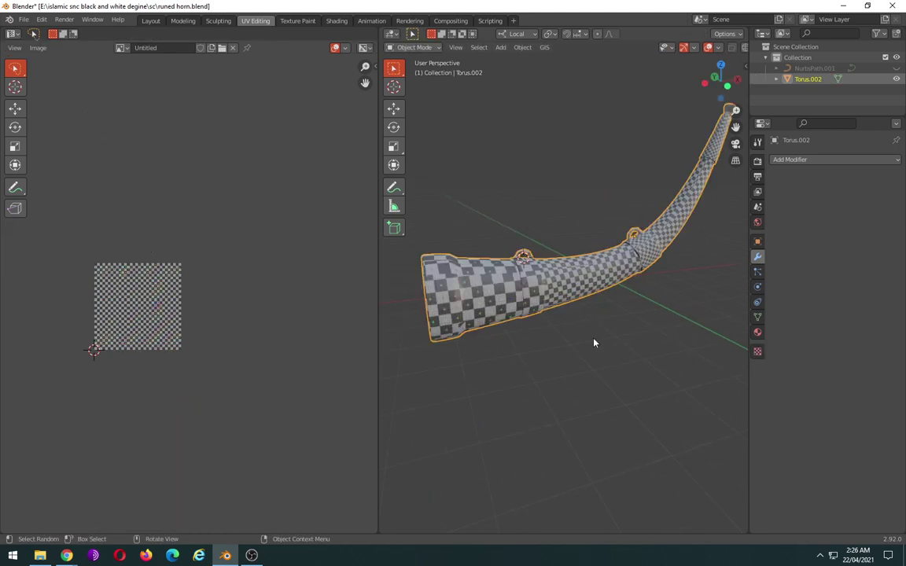
pyautogui.scroll(2, 594, 343)
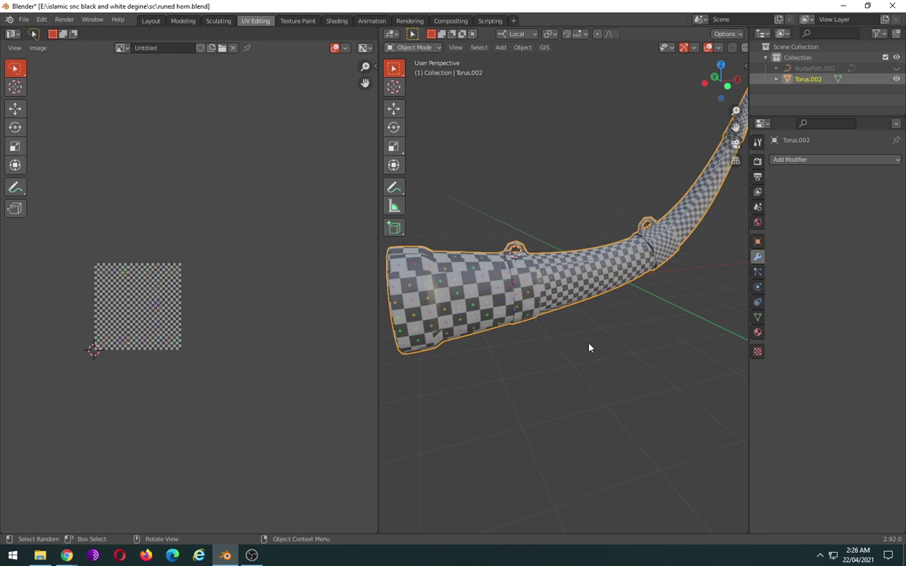
pyautogui.scroll(2, 588, 347)
pyautogui.scroll(2, 588, 348)
pyautogui.moveTo(588, 348)
pyautogui.mouseDown(button='middle')
pyautogui.moveTo(618, 380)
pyautogui.moveTo(620, 399)
pyautogui.moveTo(526, 308)
pyautogui.moveTo(601, 358)
pyautogui.moveTo(609, 375)
pyautogui.mouseUp(button='middle')
pyautogui.moveTo(688, 328)
pyautogui.mouseDown(button='middle')
pyautogui.moveTo(521, 358)
pyautogui.moveTo(519, 366)
pyautogui.moveTo(538, 398)
pyautogui.moveTo(564, 356)
pyautogui.moveTo(585, 351)
pyautogui.mouseUp(button='middle')
pyautogui.press('Tab')
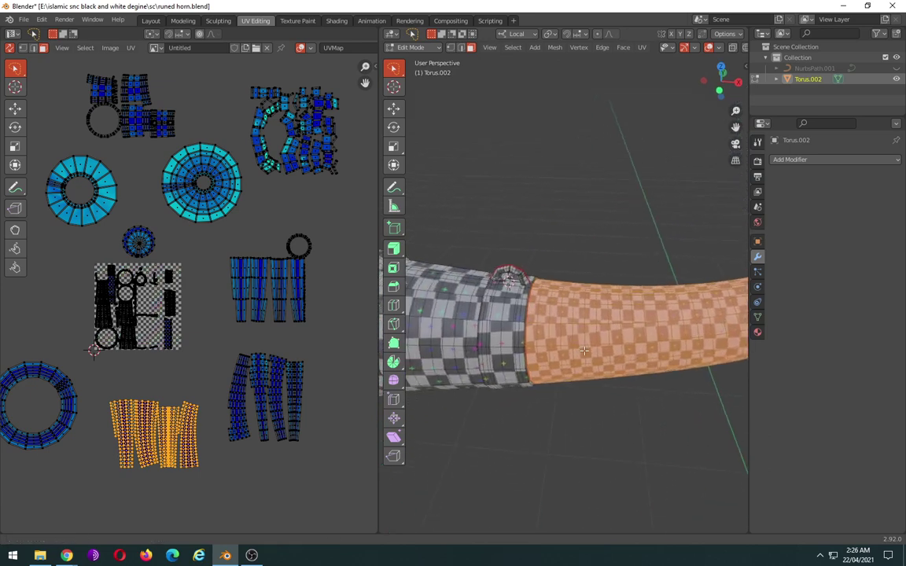
pyautogui.scroll(1, 585, 350)
pyautogui.scroll(1, 583, 330)
pyautogui.scroll(2, 579, 311)
pyautogui.scroll(2, 576, 286)
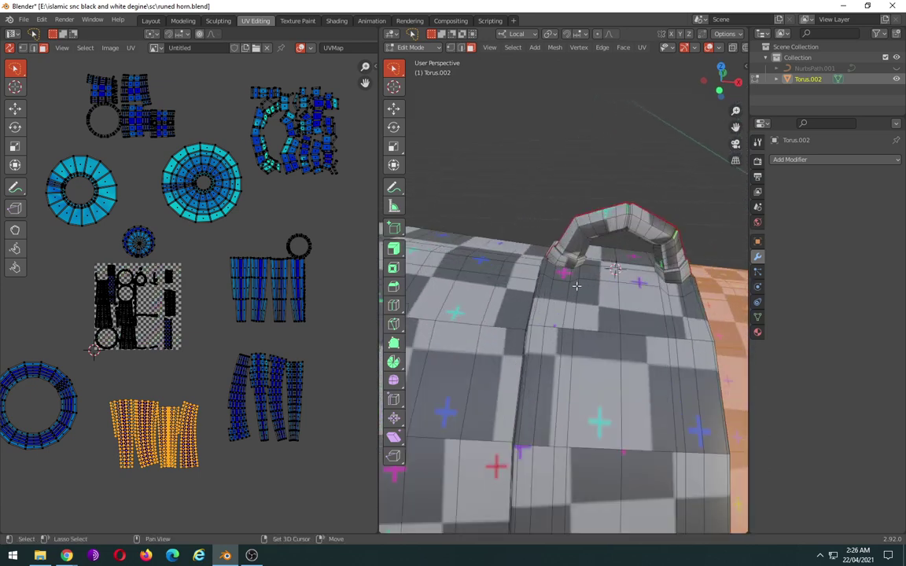
pyautogui.moveTo(577, 286)
pyautogui.mouseDown(button='middle')
pyautogui.moveTo(579, 338)
pyautogui.moveTo(599, 351)
pyautogui.mouseUp(button='middle')
pyautogui.scroll(-3, 587, 343)
pyautogui.press('Tab')
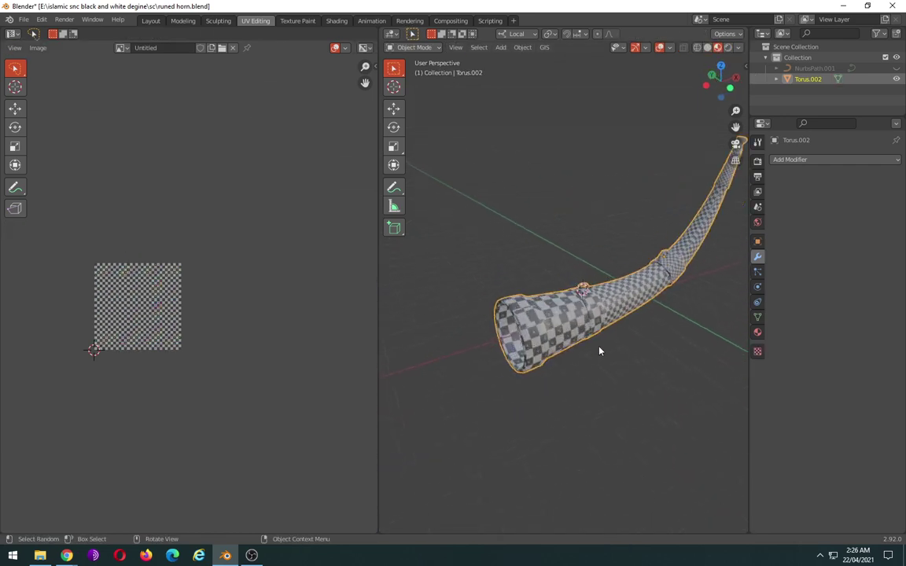
pyautogui.scroll(1, 600, 351)
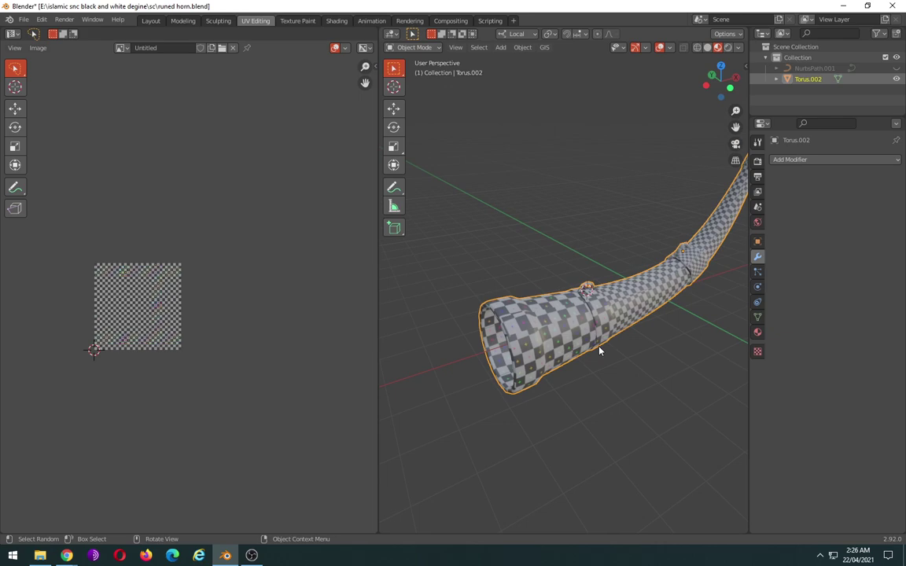
pyautogui.press('Tab')
# - Scale the yellow UV island down to 0.558
pyautogui.scroll(-1, 232, 347)
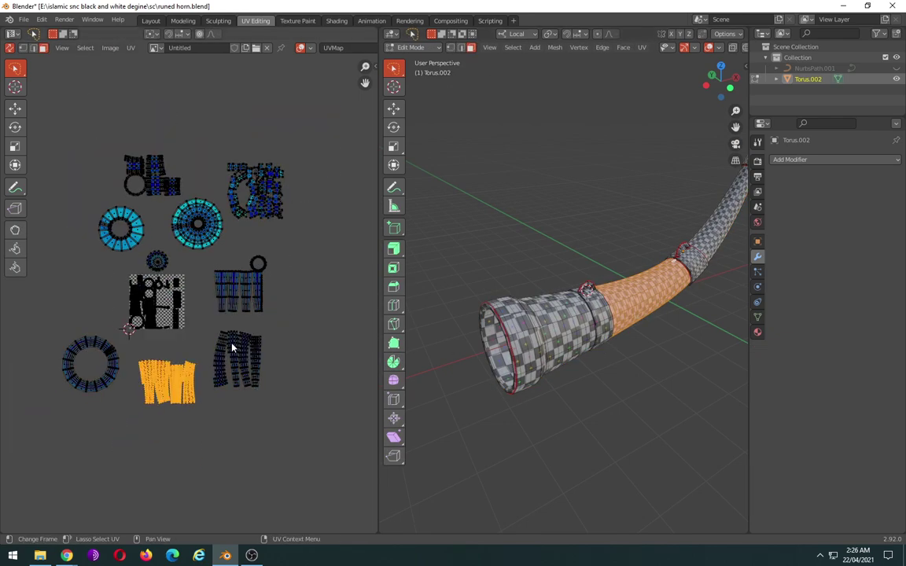
pyautogui.scroll(1, 232, 347)
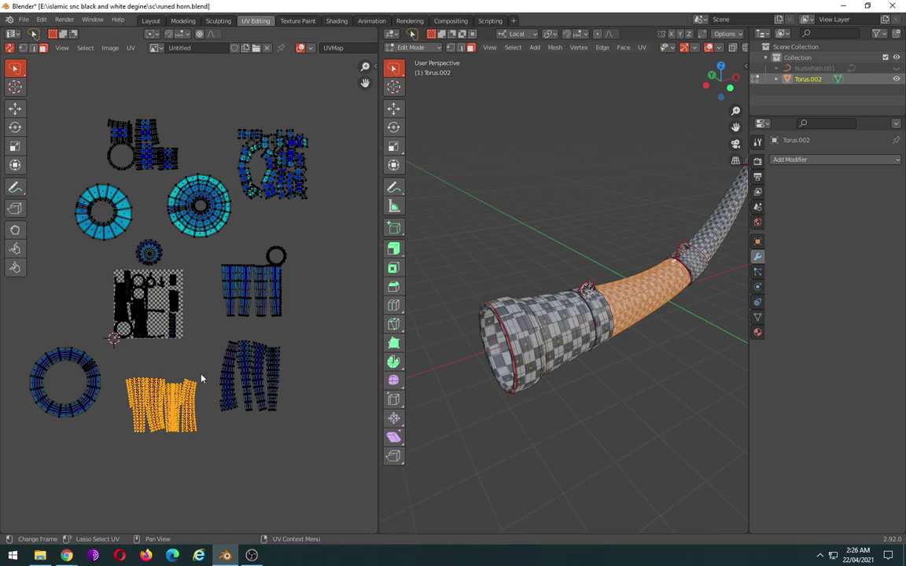
pyautogui.press('s')
pyautogui.click(206, 450)
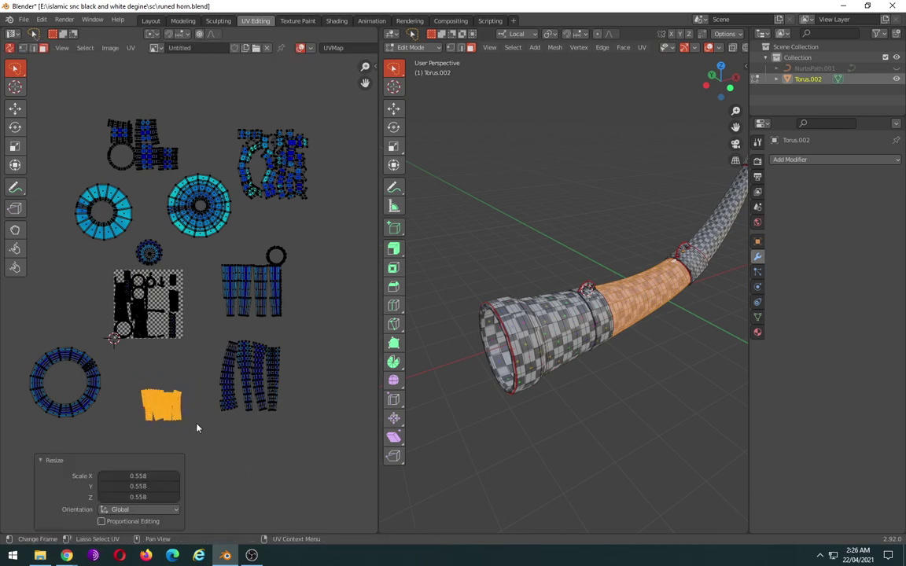
pyautogui.scroll(3, 157, 361)
# - Lasso the islands around the checker island, scale them to 0.617 and move them up-left
pyautogui.moveTo(157, 361); pyautogui.dragTo(218, 356, button='middle')
pyautogui.keyDown('ctrl'); pyautogui.moveTo(254, 399); pyautogui.dragTo(144, 236, button='right'); pyautogui.keyUp('ctrl')
pyautogui.moveTo(87, 240)
pyautogui.keyDown('ctrl'); pyautogui.mouseDown(button='right')
pyautogui.moveTo(110, 403)
pyautogui.moveTo(68, 364)
pyautogui.mouseUp(button='right'); pyautogui.keyUp('ctrl')
pyautogui.press('s')
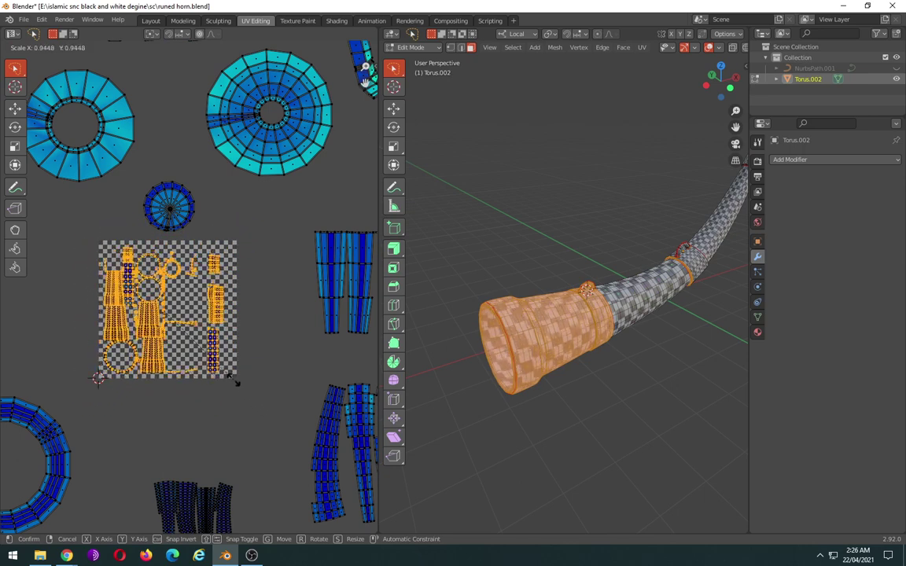
pyautogui.click(211, 354)
pyautogui.press('g')
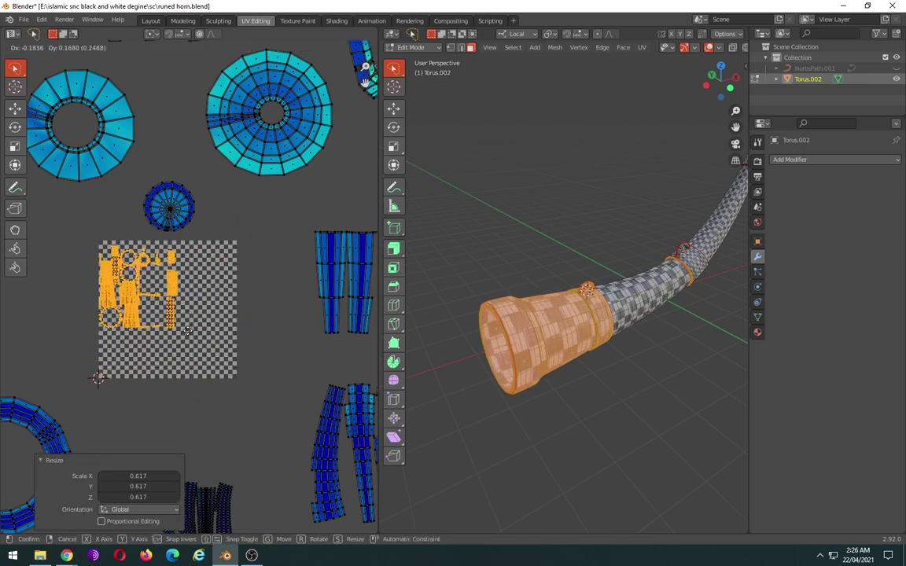
pyautogui.click(186, 320)
# - Move the small circular UV island into the checker square
pyautogui.keyDown('ctrl'); pyautogui.moveTo(143, 174); pyautogui.dragTo(130, 236, button='right'); pyautogui.keyUp('ctrl')
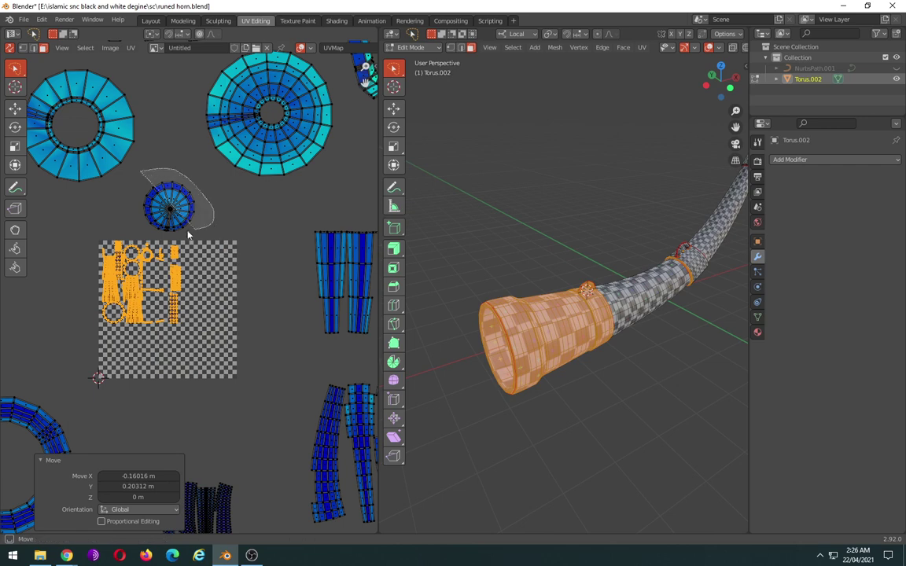
pyautogui.press('g')
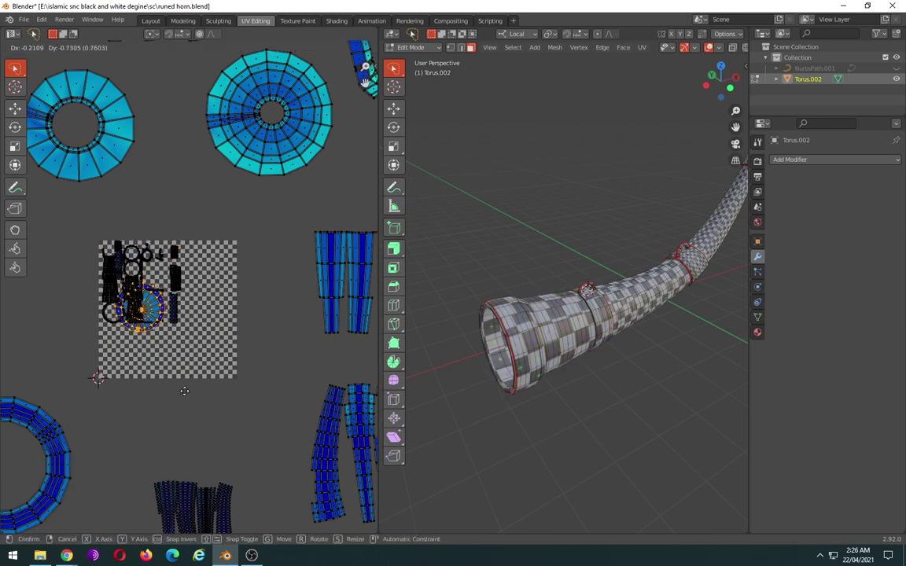
pyautogui.click(176, 421)
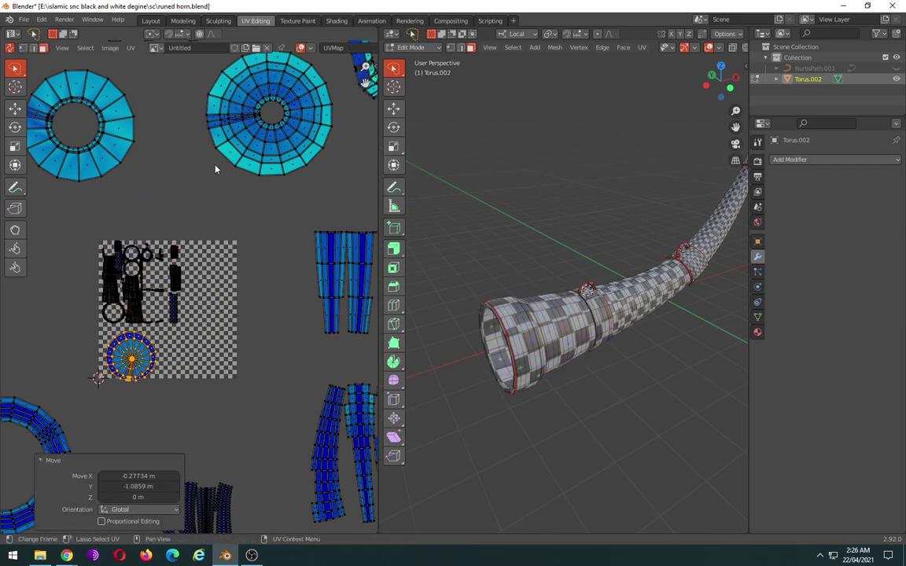
pyautogui.scroll(-2, 197, 188)
pyautogui.scroll(-1, 201, 201)
pyautogui.scroll(-2, 201, 202)
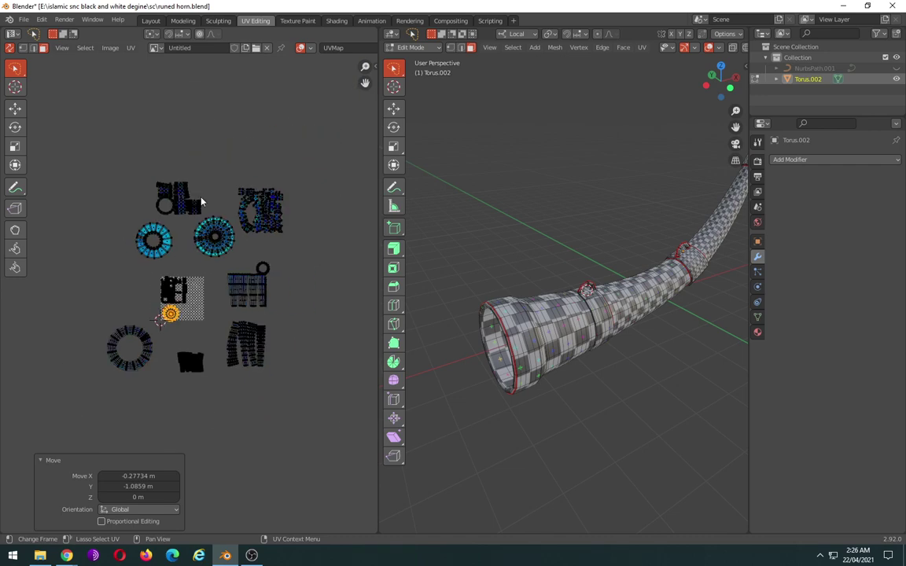
pyautogui.scroll(2, 201, 202)
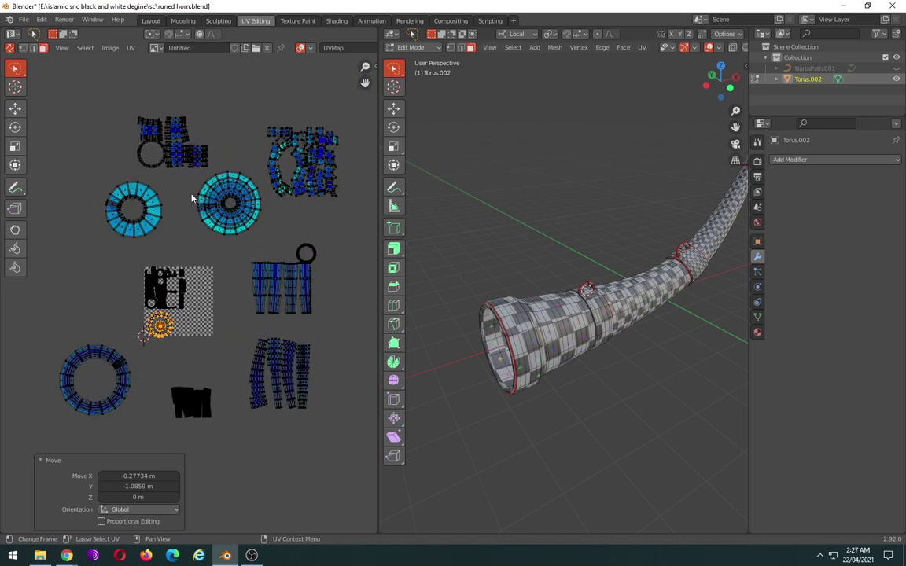
# - Shrink the left ring island to 0.413 and place it beside the circle in the checker square
pyautogui.keyDown('ctrl'); pyautogui.moveTo(134, 157); pyautogui.dragTo(161, 225, button='right'); pyautogui.keyUp('ctrl')
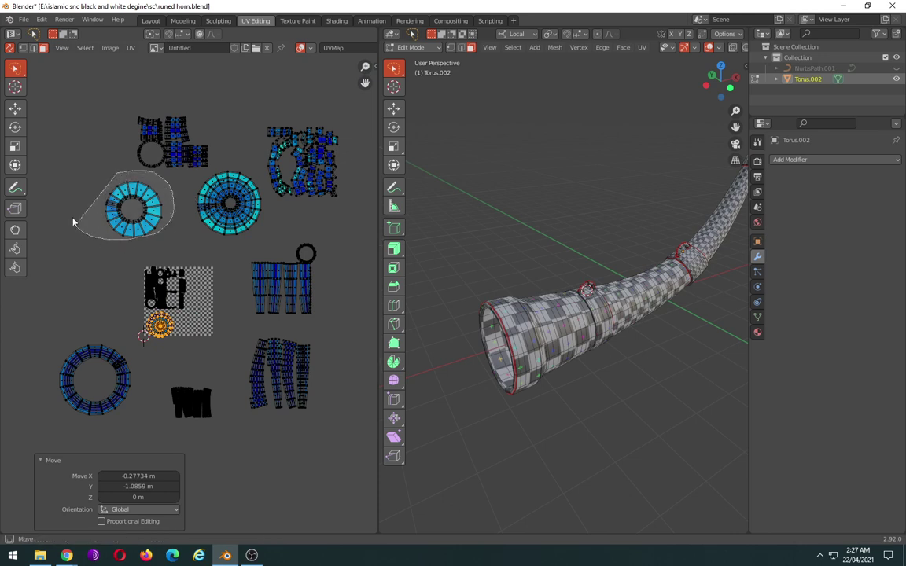
pyautogui.press('g')
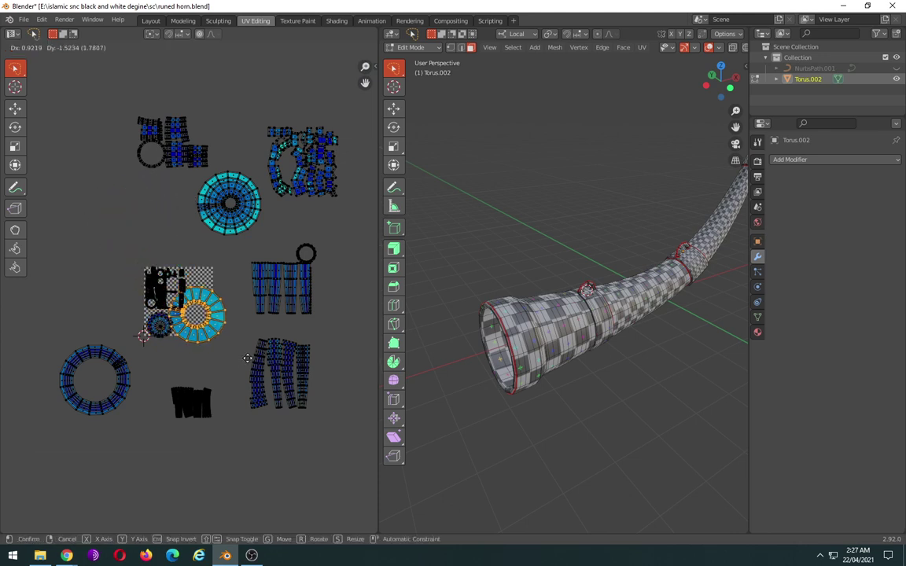
pyautogui.click(235, 335)
pyautogui.press('s')
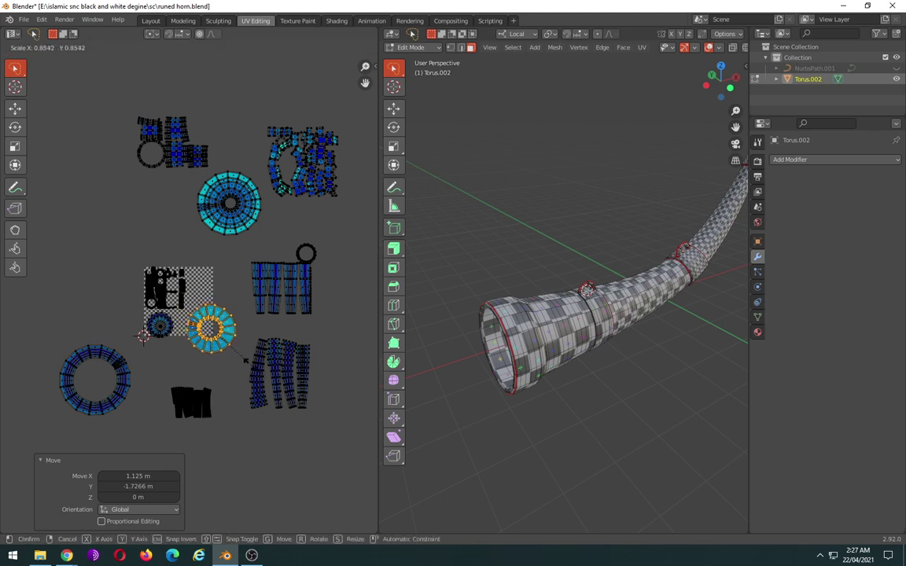
pyautogui.click(229, 354)
pyautogui.press('g')
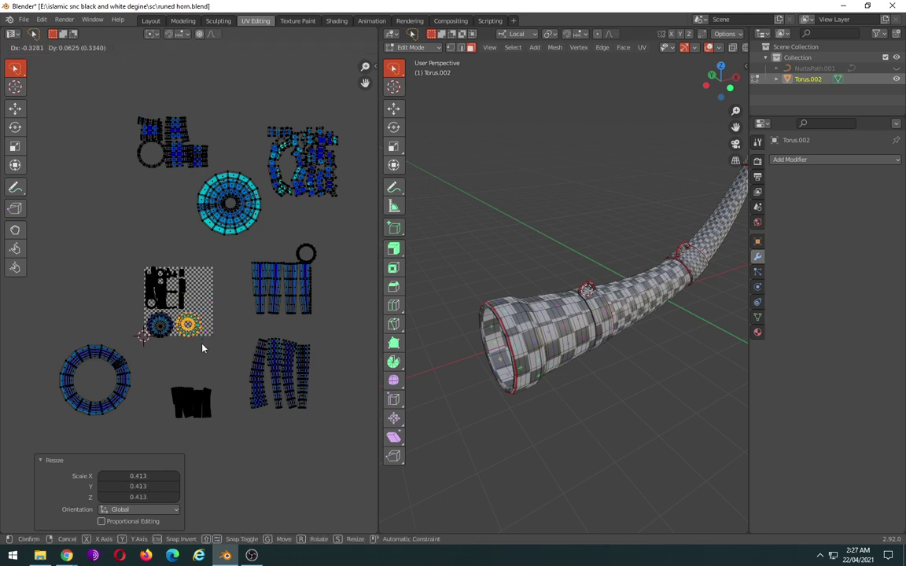
pyautogui.click(202, 349)
# - Shrink the cyan circle island to 0.302 and move it onto the checker square
pyautogui.keyDown('ctrl'); pyautogui.moveTo(206, 223); pyautogui.dragTo(236, 223, button='right'); pyautogui.keyUp('ctrl')
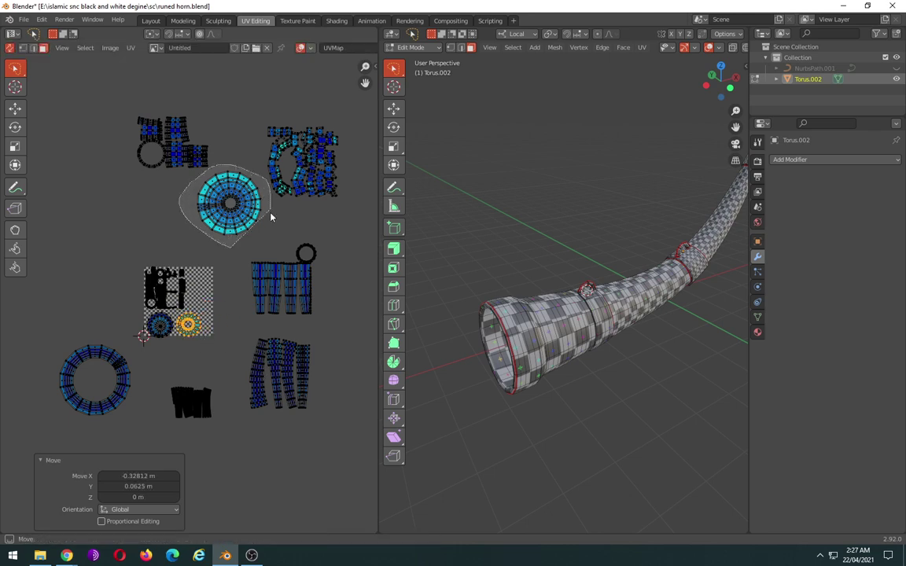
pyautogui.press('s')
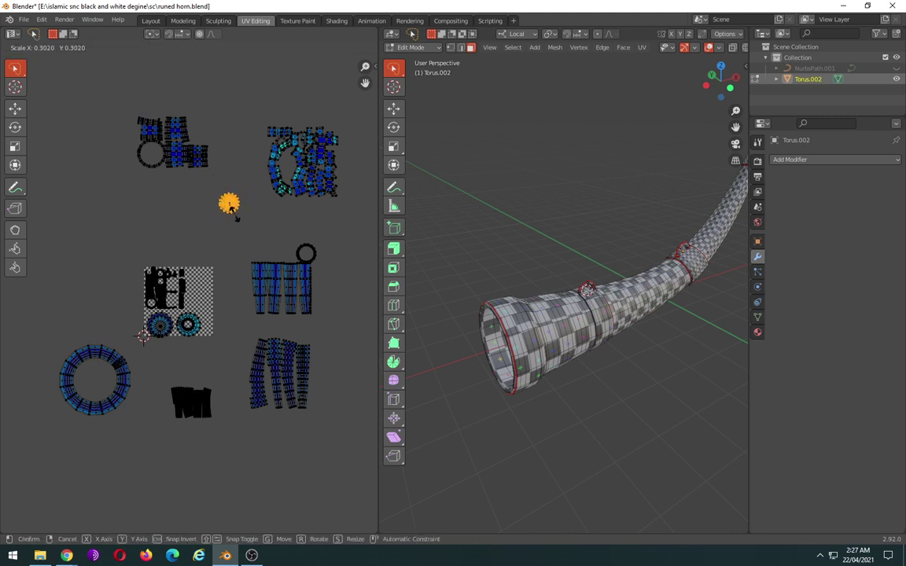
pyautogui.click(236, 214)
pyautogui.press('g')
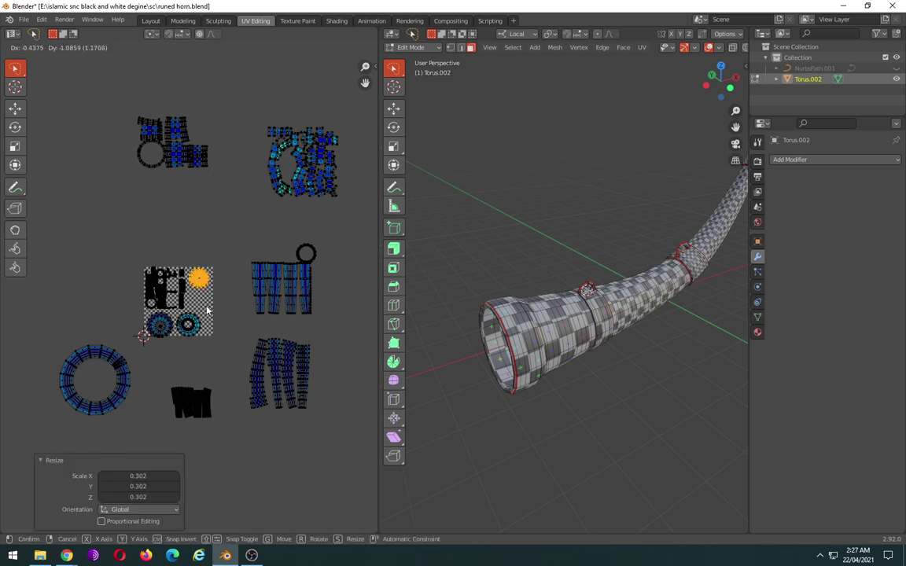
pyautogui.click(204, 306)
# - Shrink the column island to 0.352 and fit it into the checker square
pyautogui.moveTo(246, 236)
pyautogui.keyDown('ctrl'); pyautogui.mouseDown(button='right')
pyautogui.moveTo(320, 253)
pyautogui.moveTo(240, 316)
pyautogui.mouseUp(button='right'); pyautogui.keyUp('ctrl')
pyautogui.press('g')
pyautogui.click(222, 323)
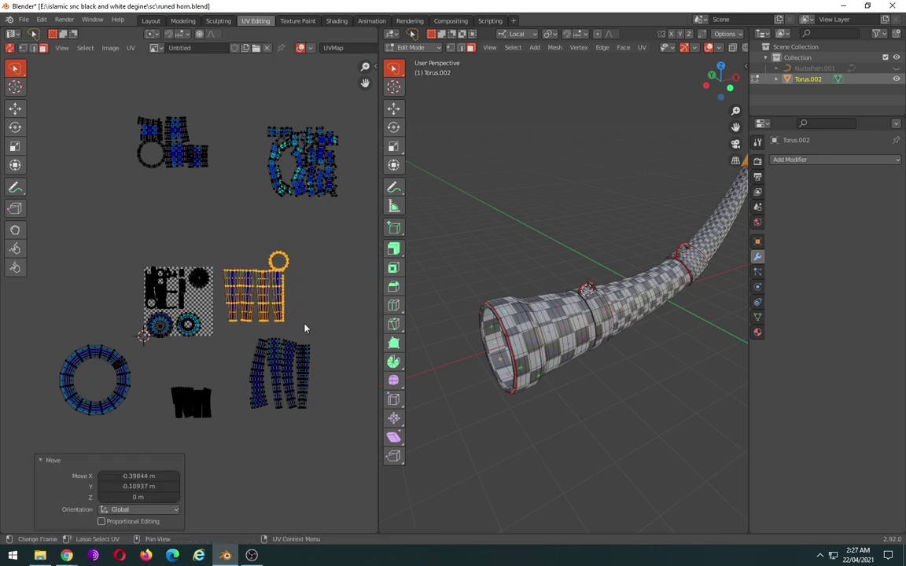
pyautogui.press('s')
pyautogui.click(271, 304)
pyautogui.press('g')
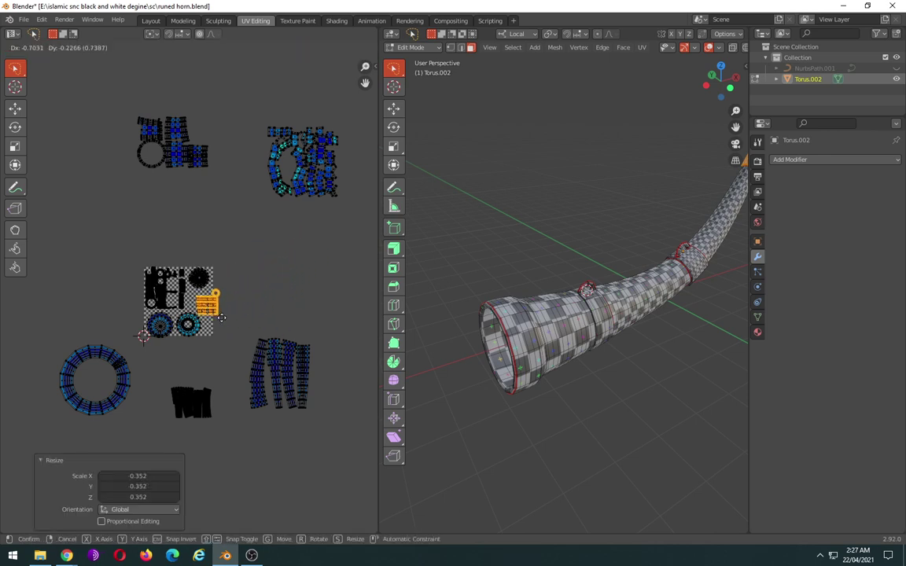
pyautogui.click(223, 321)
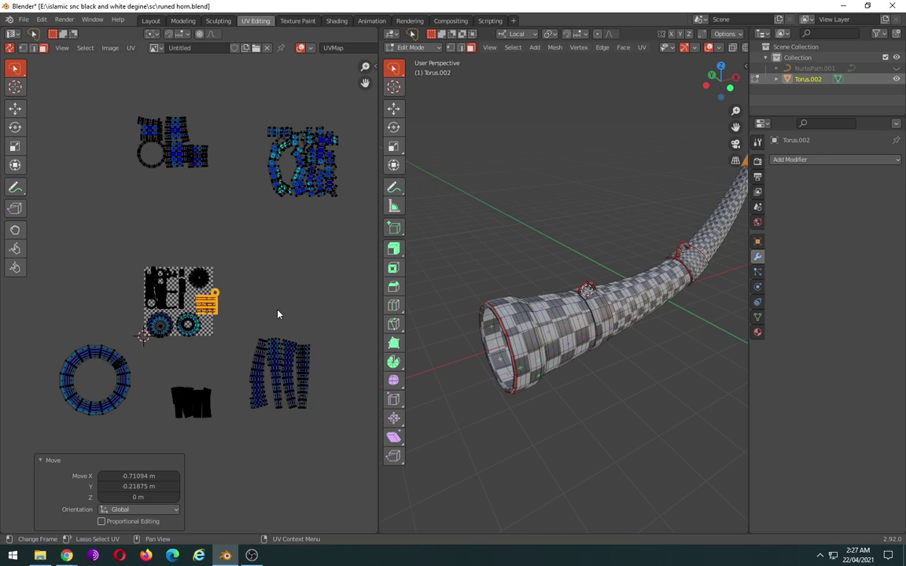
pyautogui.scroll(-5, 614, 321)
pyautogui.scroll(-2, 614, 321)
# - Select all the horn's faces and re-run Smart UV Project on the whole mesh
pyautogui.press('a')
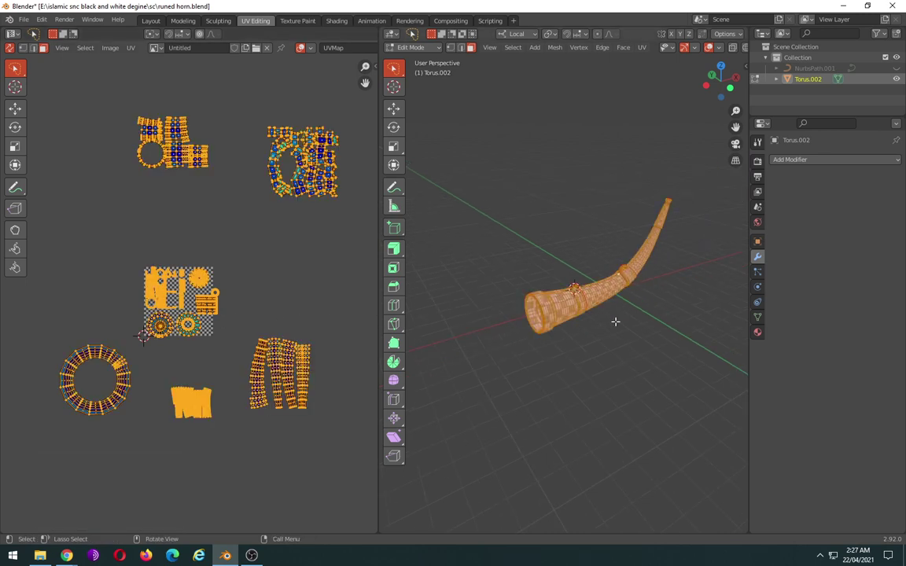
pyautogui.rightClick(550, 269)
pyautogui.moveTo(582, 266)
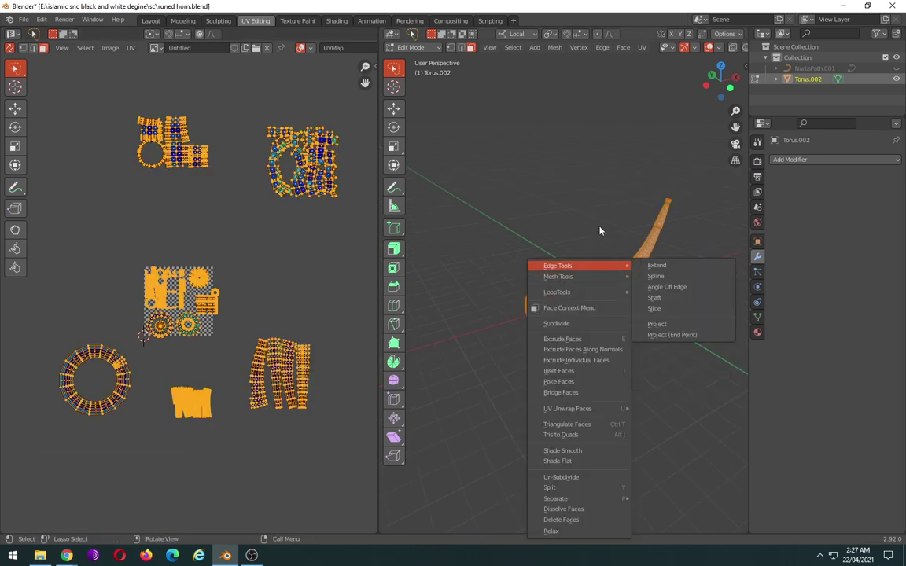
pyautogui.press('u')
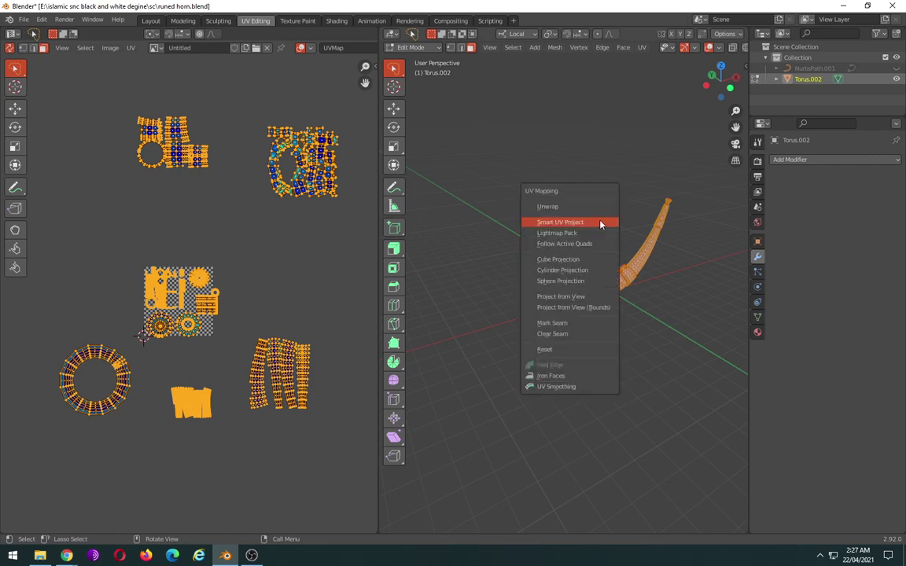
pyautogui.click(599, 223)
pyautogui.click(599, 305)
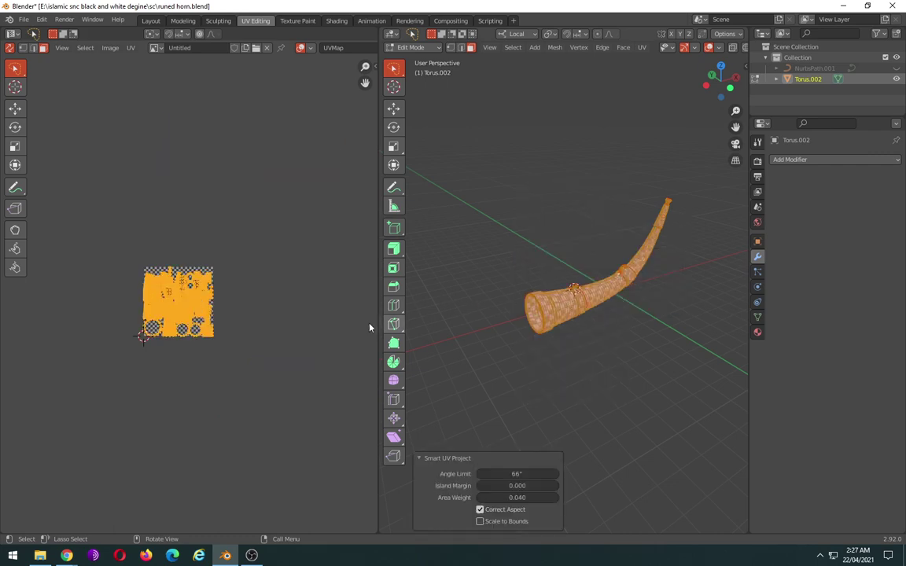
pyautogui.scroll(4, 200, 347)
pyautogui.scroll(1, 200, 346)
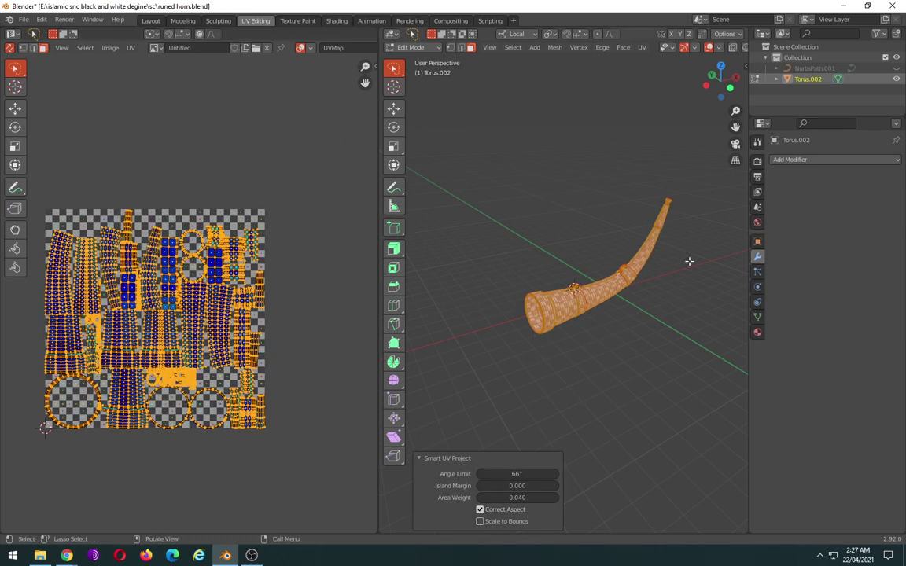
pyautogui.scroll(3, 684, 262)
pyautogui.scroll(2, 685, 262)
pyautogui.scroll(2, 661, 281)
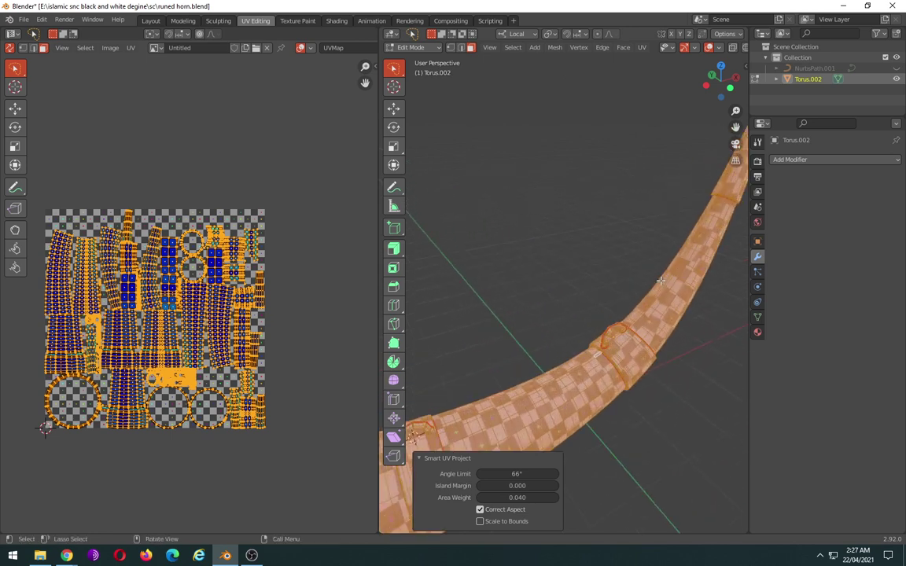
# - Scale the UV islands to 0.95 and switch to the Modeling workspace
pyautogui.moveTo(661, 281)
pyautogui.mouseDown(button='middle')
pyautogui.moveTo(657, 267)
pyautogui.moveTo(535, 294)
pyautogui.moveTo(554, 315)
pyautogui.moveTo(635, 263)
pyautogui.moveTo(630, 268)
pyautogui.mouseUp(button='middle')
pyautogui.scroll(3, 630, 267)
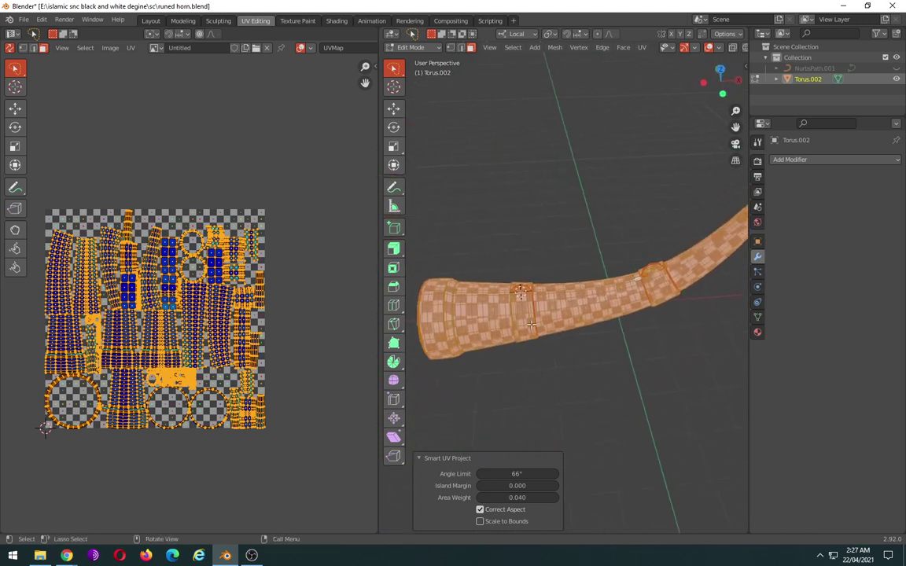
pyautogui.press('s')
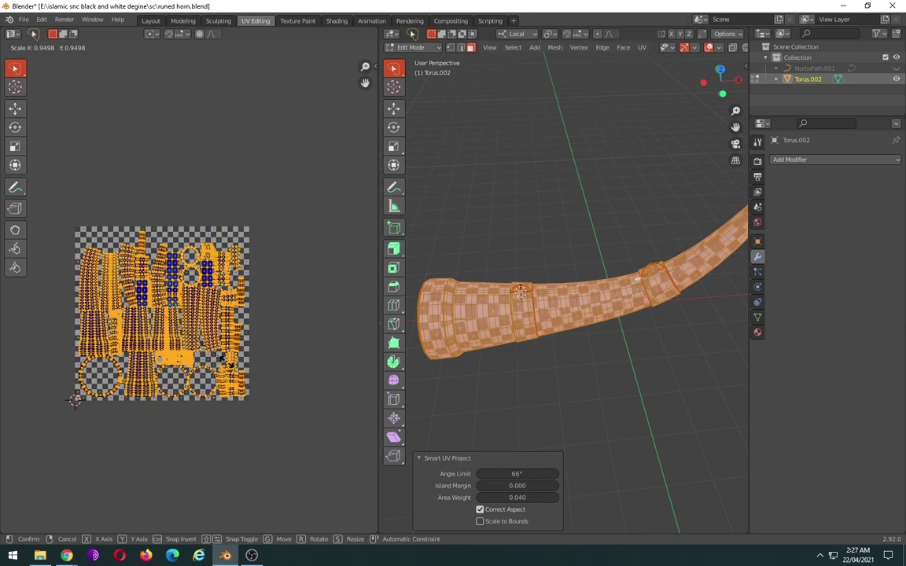
pyautogui.click(255, 391)
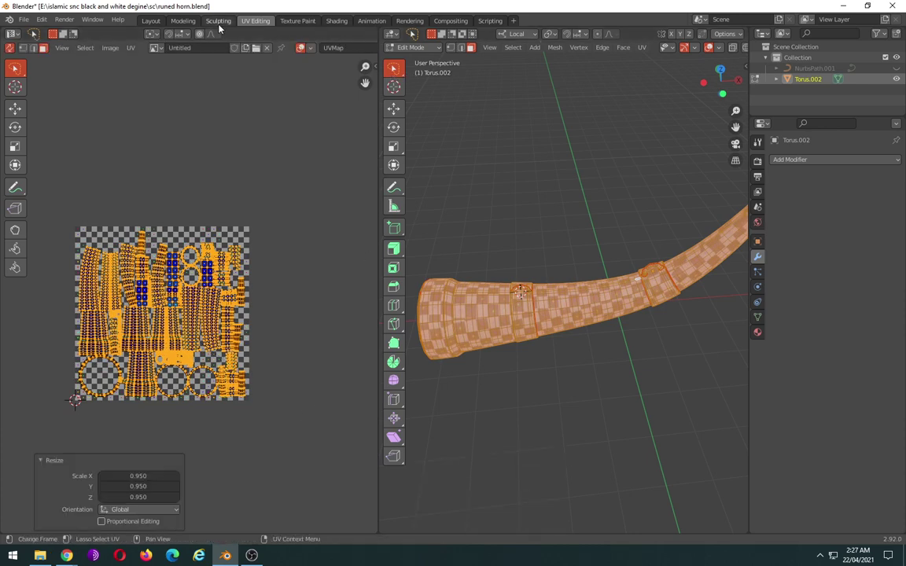
pyautogui.click(182, 21)
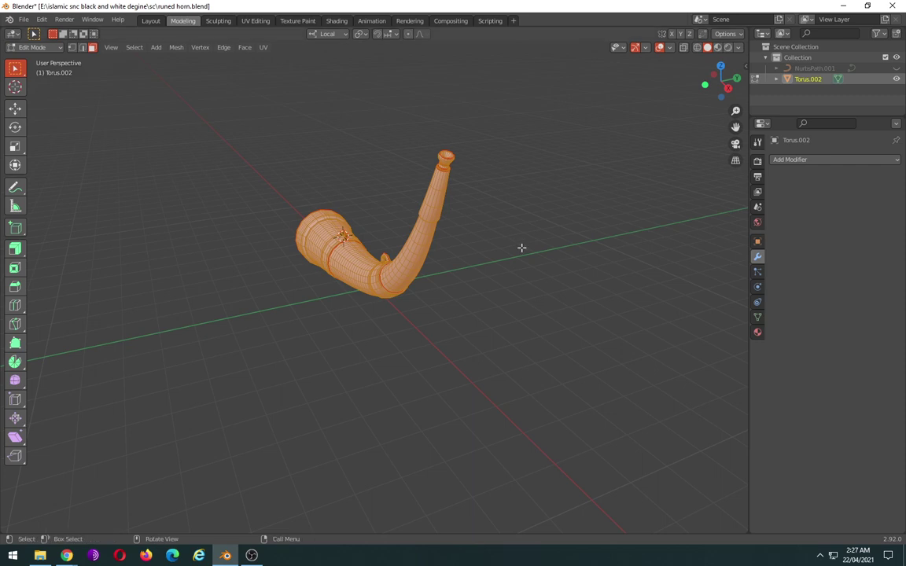
# - Add a Multiresolution modifier to the horn in Object Mode
pyautogui.moveTo(522, 247)
pyautogui.mouseDown(button='middle')
pyautogui.moveTo(521, 272)
pyautogui.moveTo(559, 297)
pyautogui.moveTo(511, 291)
pyautogui.mouseUp(button='middle')
pyautogui.press('Tab')
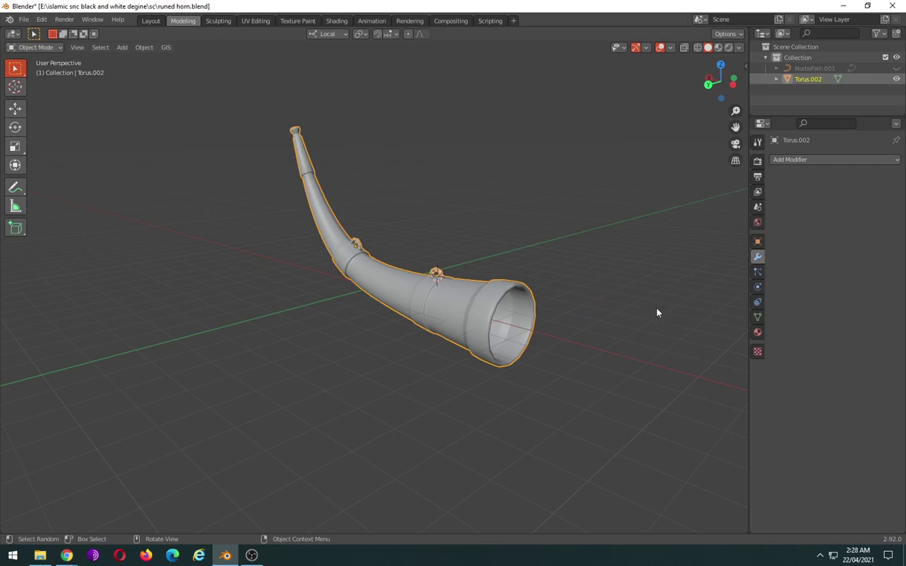
pyautogui.click(790, 160)
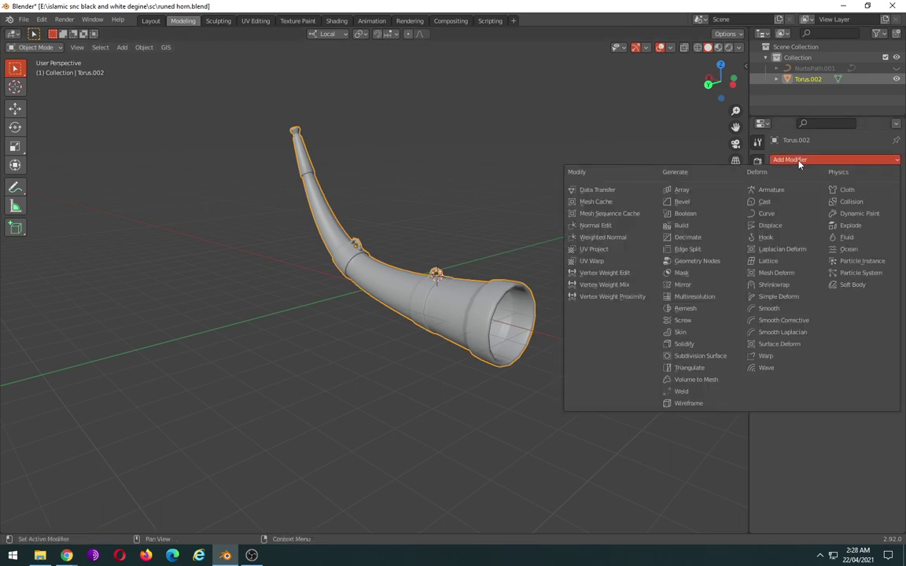
pyautogui.click(695, 297)
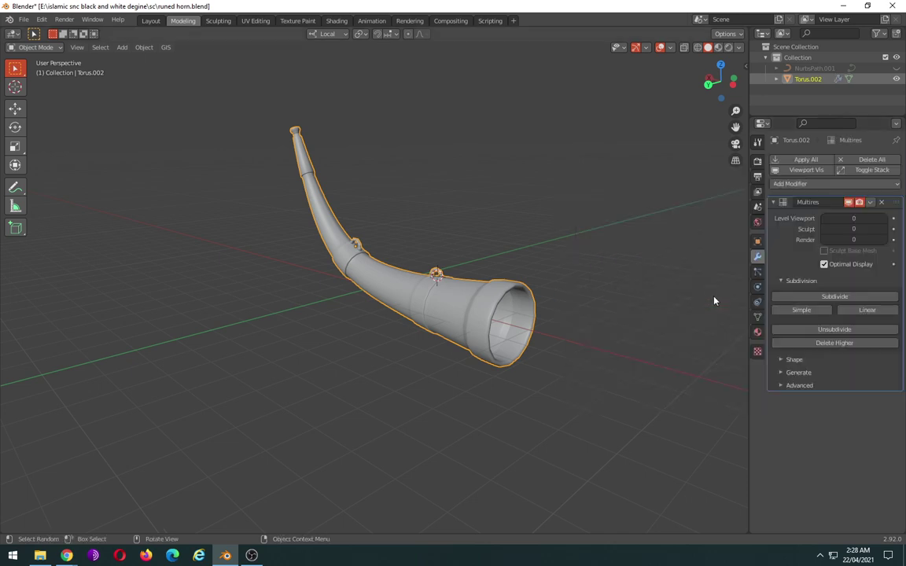
pyautogui.press('Tab')
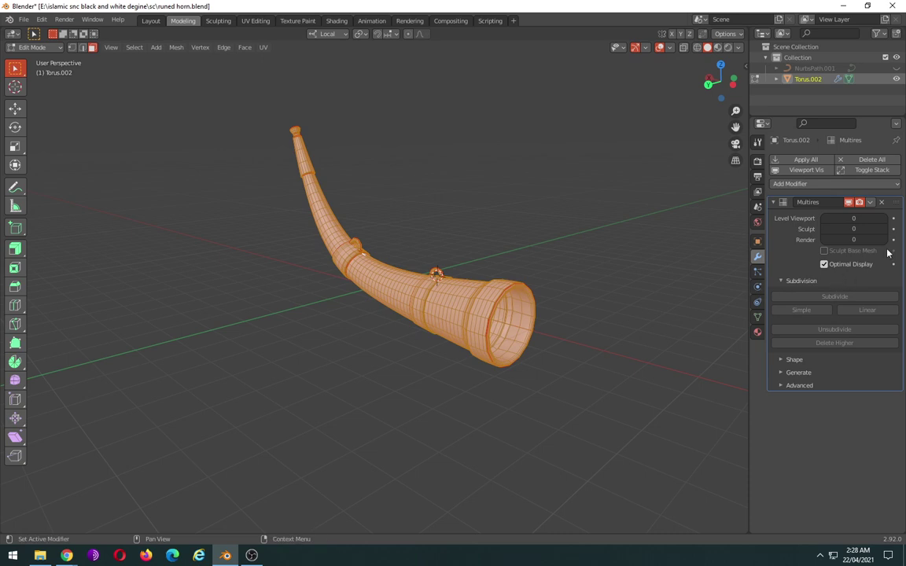
pyautogui.press('Tab')
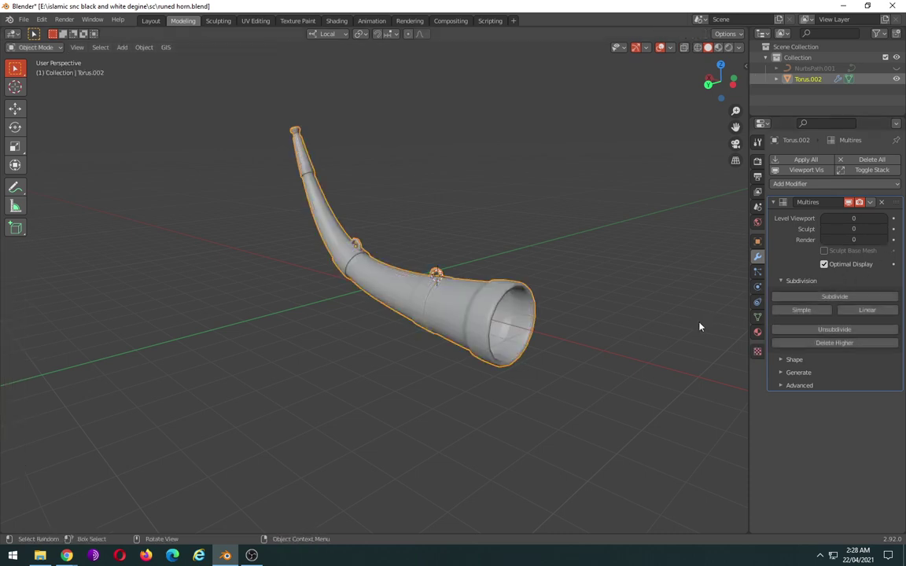
# - Subdivide the Multires modifier to level 3 and go to the Sculpting workspace
pyautogui.click(833, 296)
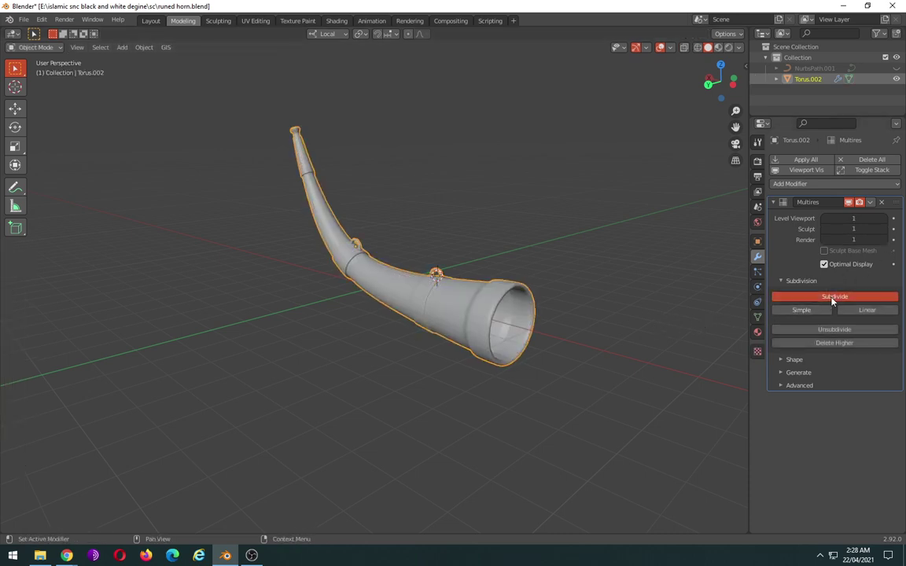
pyautogui.click(832, 298)
pyautogui.moveTo(620, 361); pyautogui.dragTo(478, 358, button='middle')
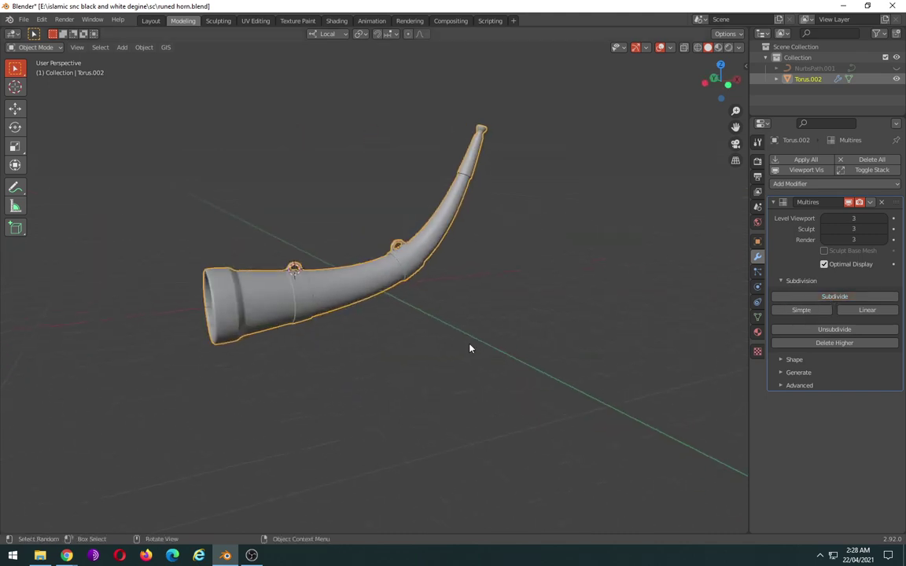
pyautogui.click(224, 24)
# - Orbit so the horn's bell faces forward and open the Draw brush's Texture settings
pyautogui.scroll(-2, 475, 213)
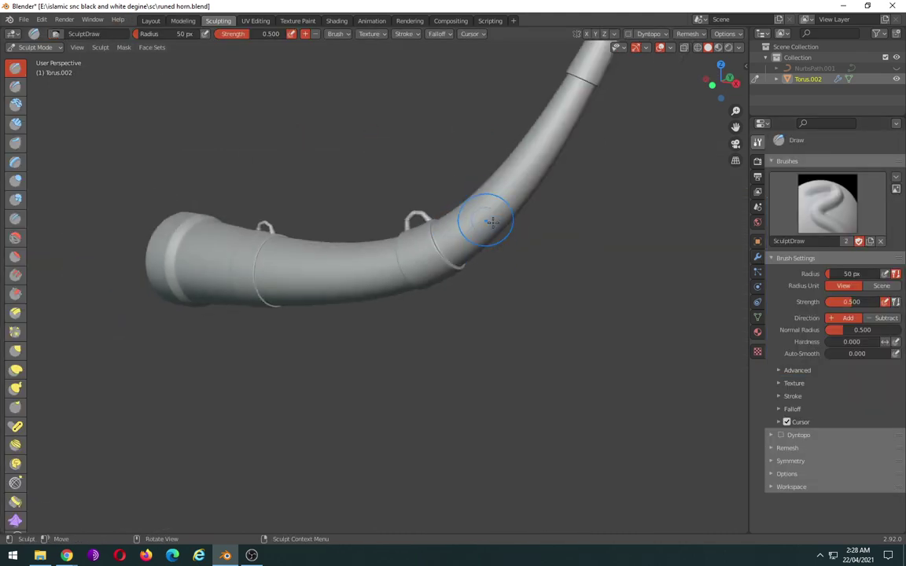
pyautogui.moveTo(437, 263)
pyautogui.mouseDown(button='middle')
pyautogui.moveTo(560, 309)
pyautogui.moveTo(572, 302)
pyautogui.mouseUp(button='middle')
pyautogui.scroll(-3, 561, 309)
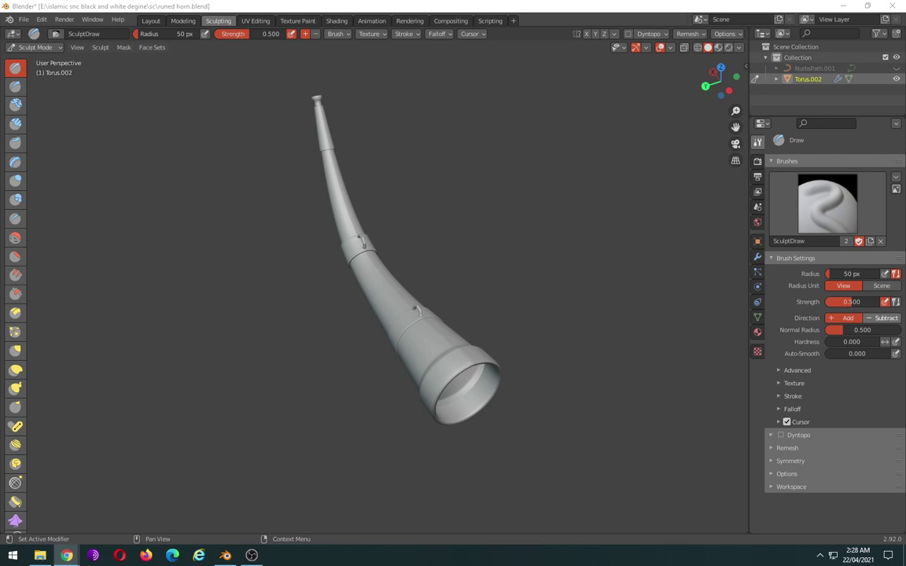
pyautogui.scroll(2, 472, 378)
pyautogui.moveTo(520, 384)
pyautogui.mouseDown(button='middle')
pyautogui.moveTo(495, 354)
pyautogui.moveTo(450, 378)
pyautogui.mouseUp(button='middle')
pyautogui.scroll(3, 449, 378)
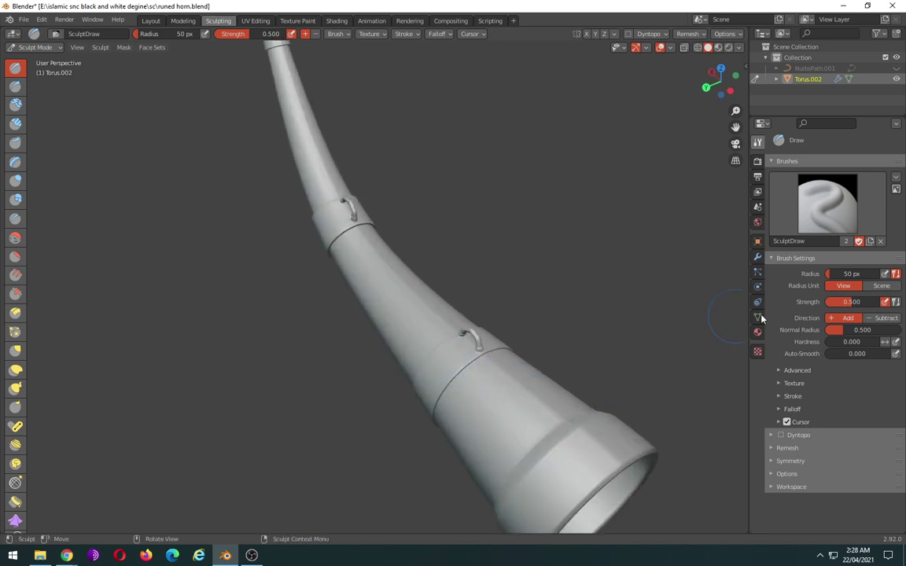
pyautogui.click(758, 351)
# - Create a new brush texture and browse images in the 'islamic snc black and white degine' folder
pyautogui.click(848, 175)
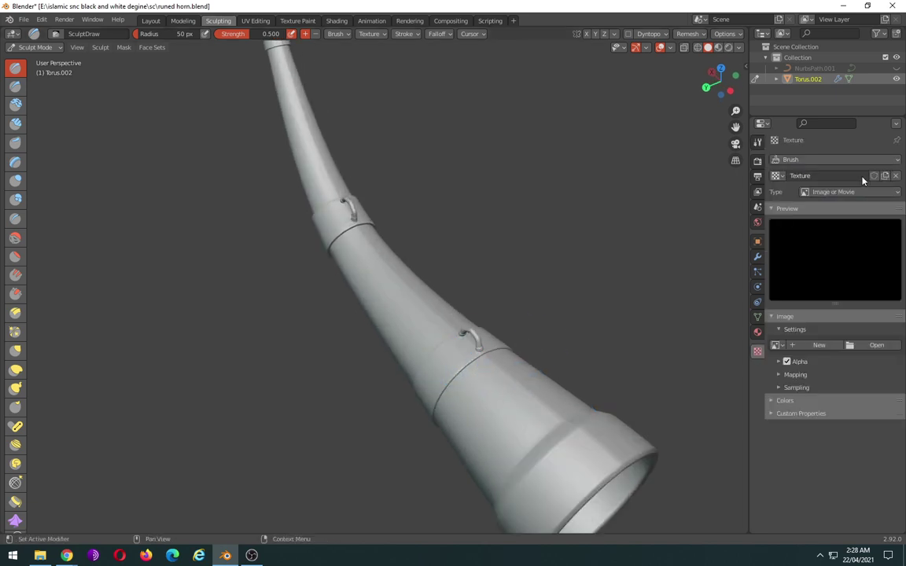
pyautogui.click(875, 345)
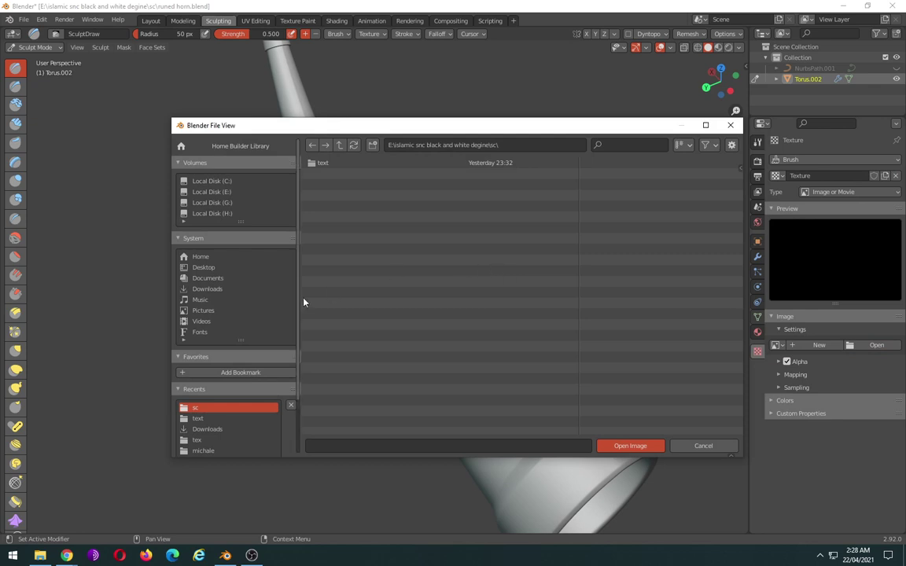
pyautogui.scroll(-2, 204, 369)
pyautogui.scroll(-2, 221, 426)
pyautogui.click(220, 421)
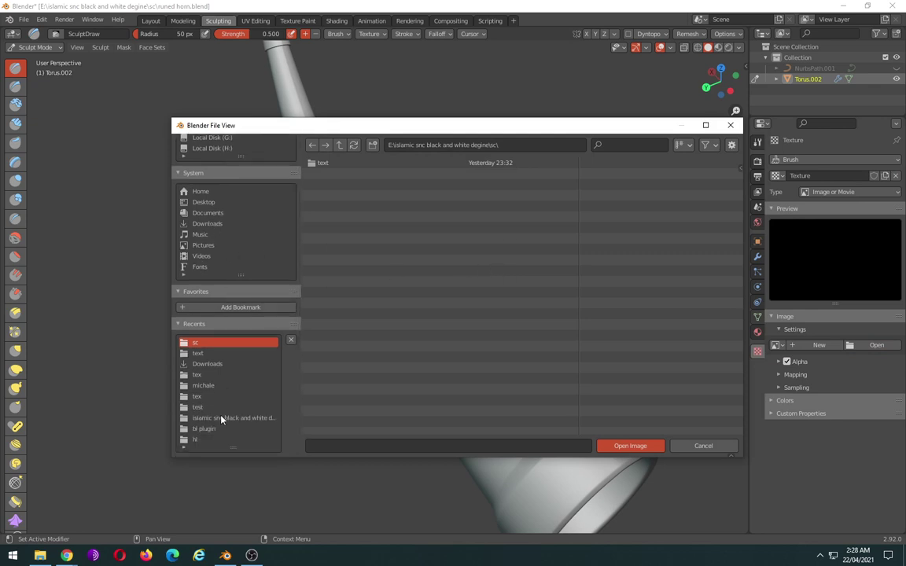
# - Switch the file browser to Thumbnails and scroll through the pattern images
pyautogui.click(681, 146)
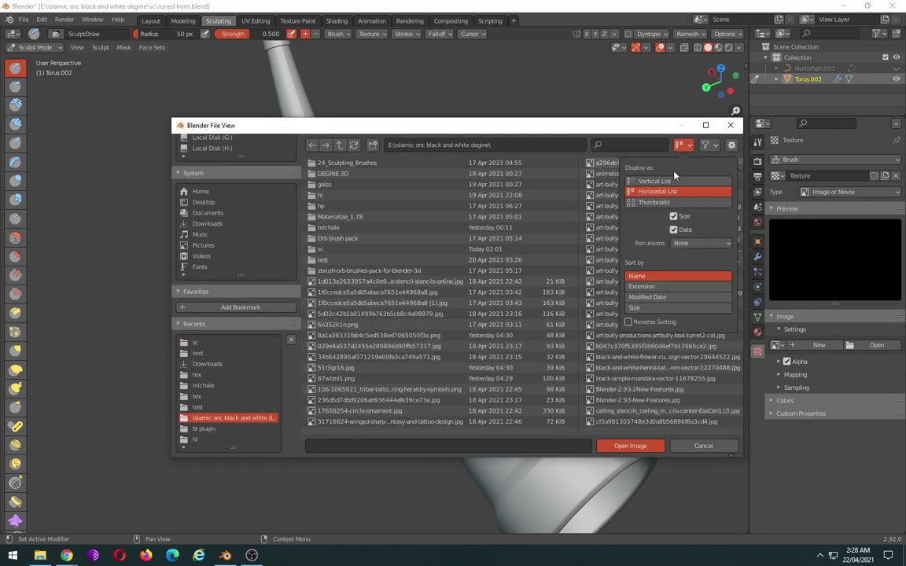
pyautogui.click(653, 202)
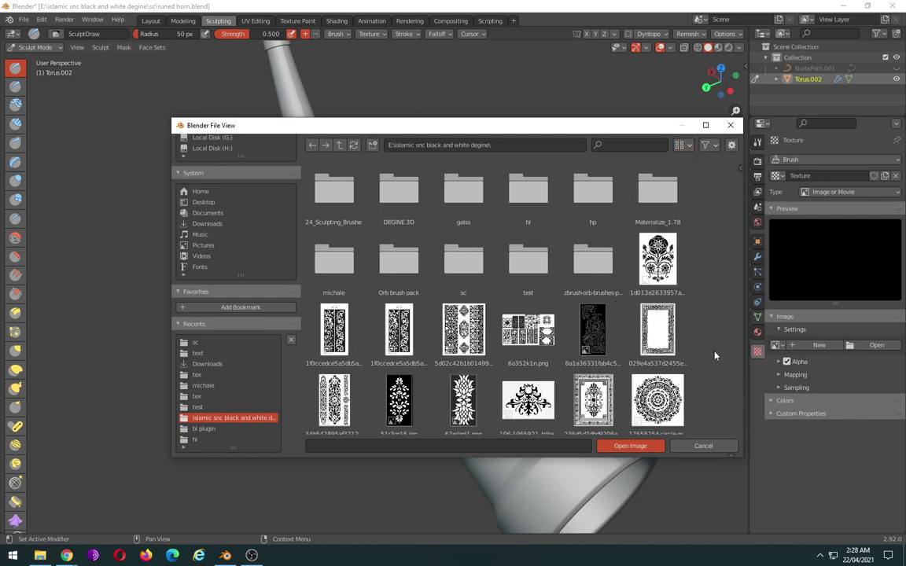
pyautogui.scroll(-2, 714, 344)
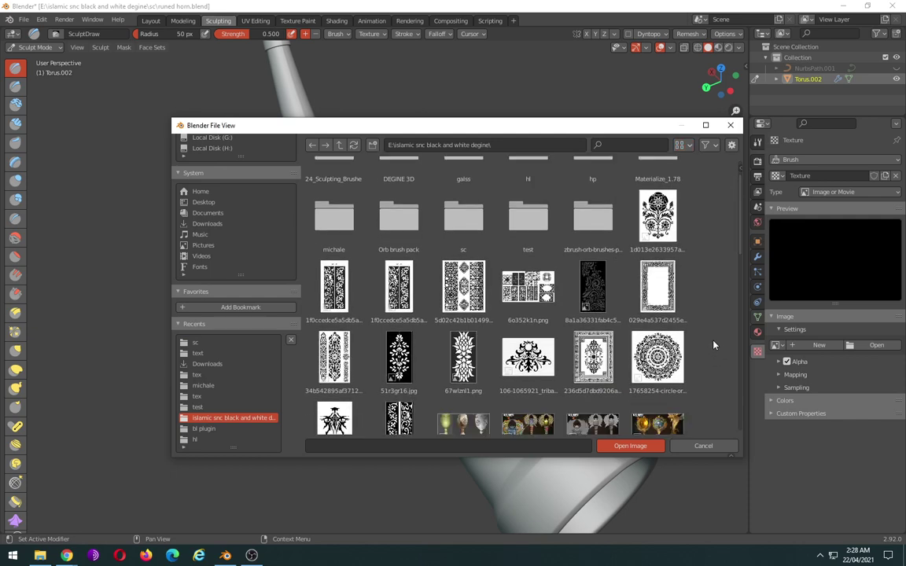
pyautogui.scroll(-2, 714, 345)
pyautogui.scroll(-1, 714, 344)
pyautogui.scroll(-2, 714, 345)
pyautogui.scroll(-2, 715, 345)
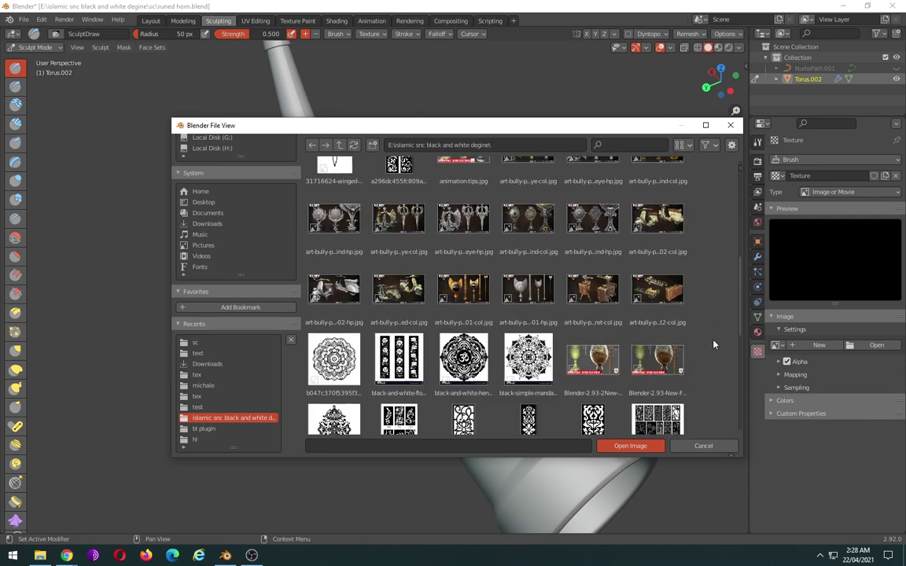
pyautogui.scroll(-2, 715, 344)
pyautogui.scroll(-2, 713, 341)
pyautogui.scroll(-1, 713, 340)
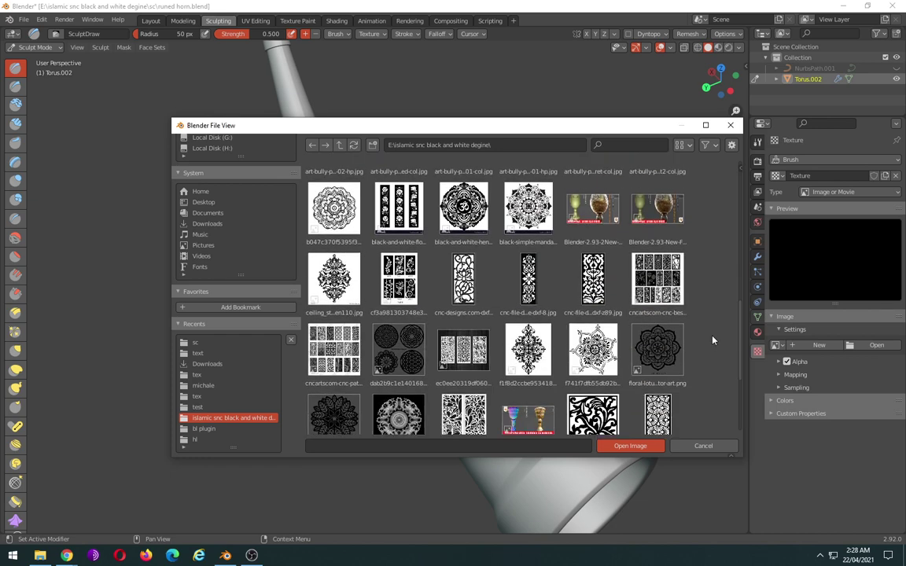
pyautogui.scroll(-1, 713, 340)
pyautogui.scroll(-3, 714, 340)
pyautogui.scroll(-3, 714, 340)
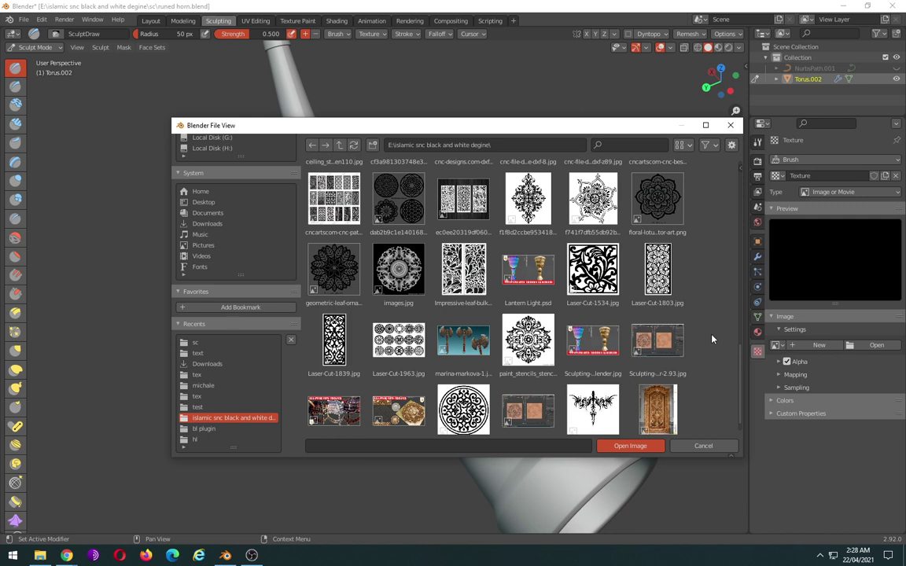
pyautogui.scroll(-1, 712, 337)
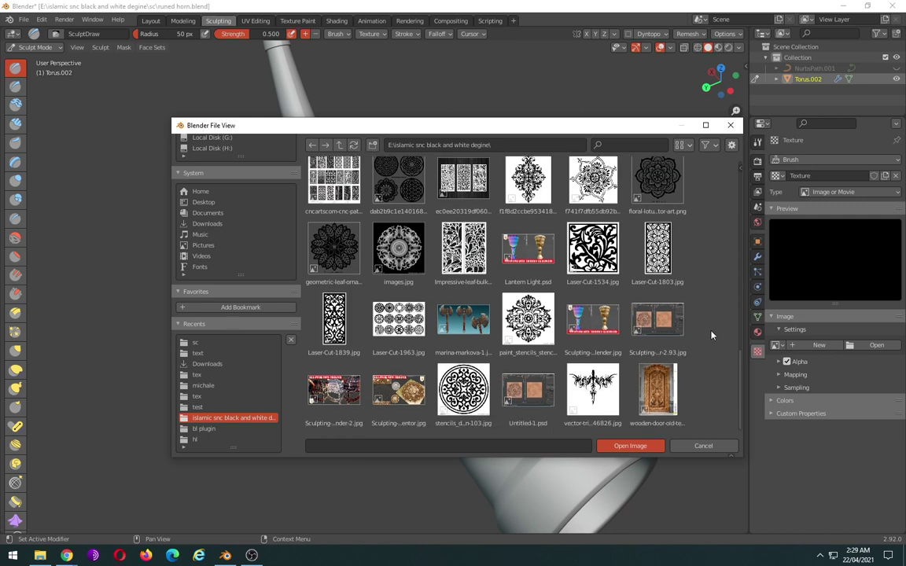
pyautogui.scroll(1, 712, 336)
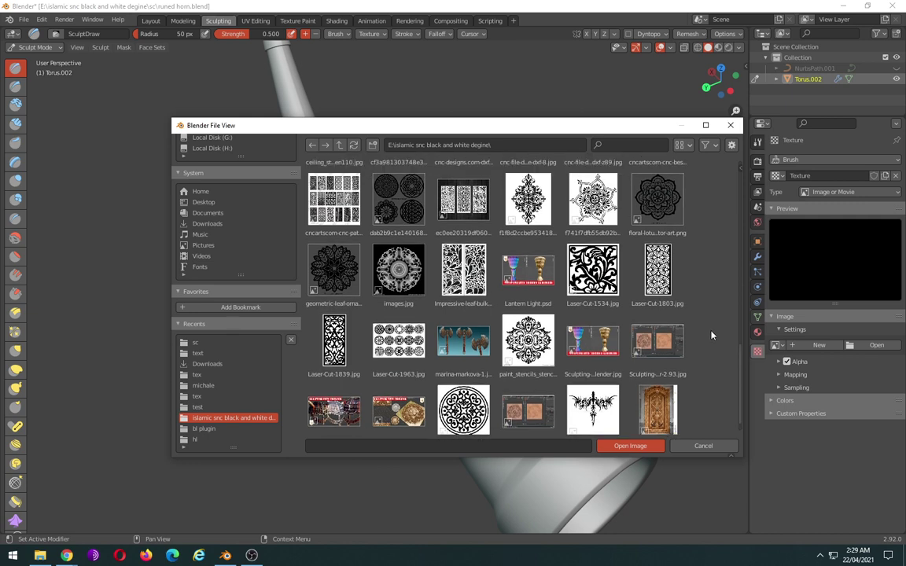
pyautogui.scroll(-1, 712, 336)
pyautogui.scroll(4, 712, 335)
pyautogui.scroll(2, 712, 335)
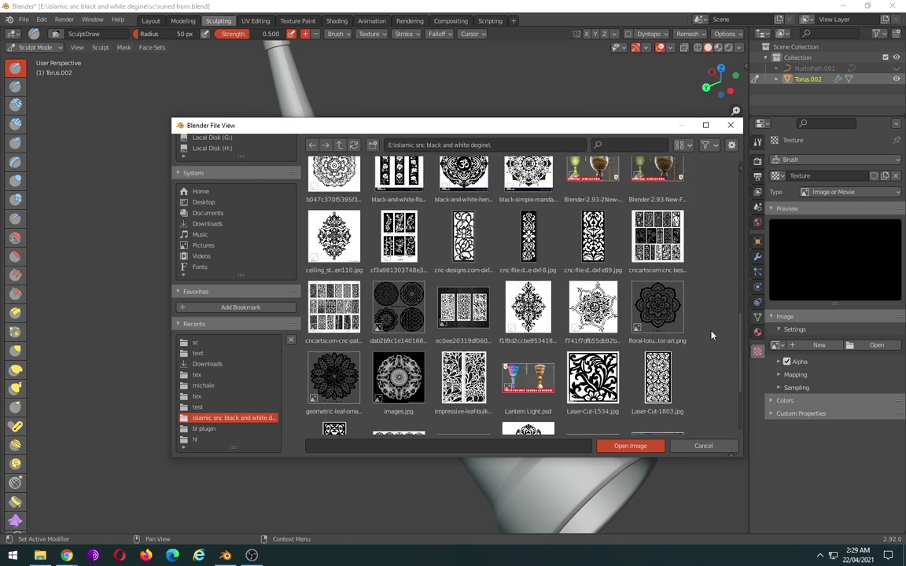
pyautogui.scroll(3, 712, 336)
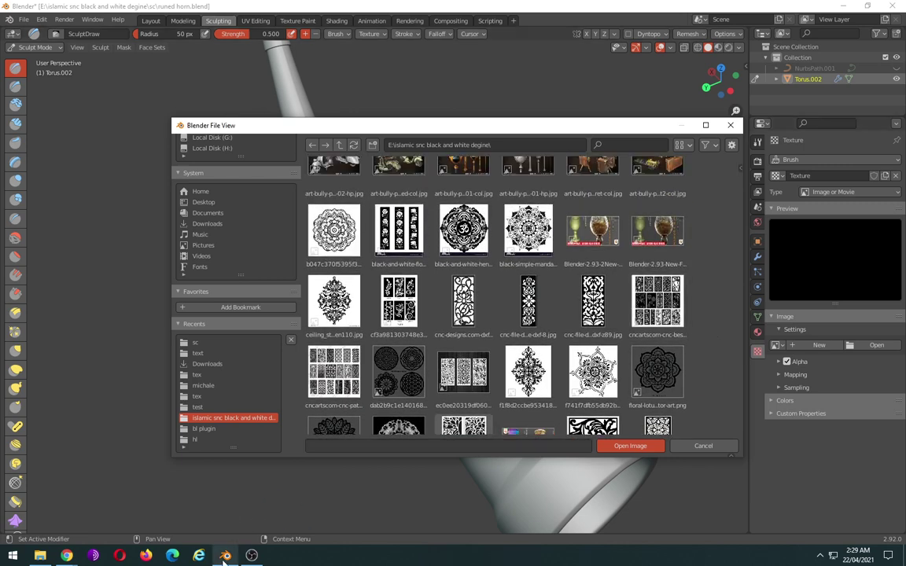